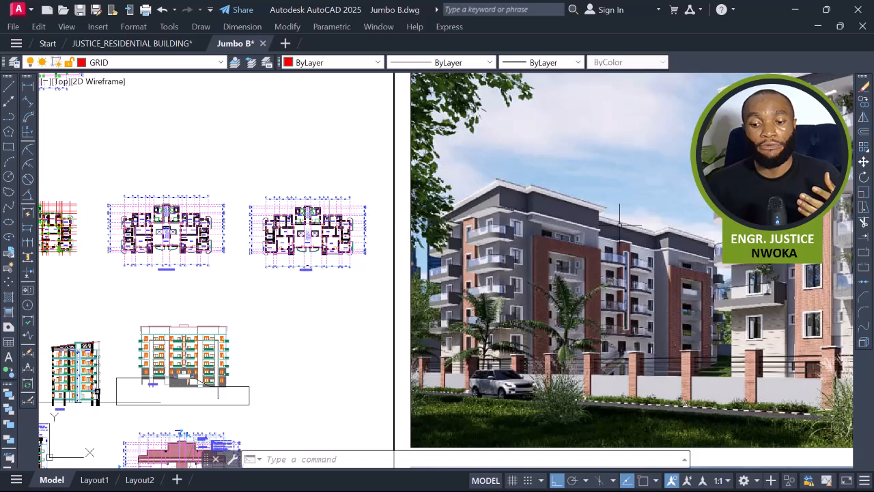
Browse the rendered building images placed alongside the drawings in model space.
{"action": "scroll", "coordinate": [413, 221], "scroll_direction": "down", "scroll_amount": 2}
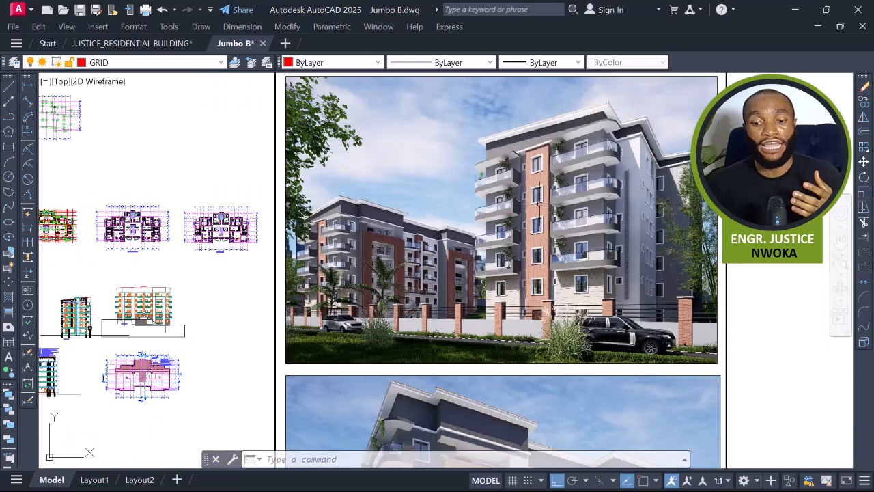
{"action": "middle_click_drag", "start_coordinate": [539, 195], "coordinate": [536, 415]}
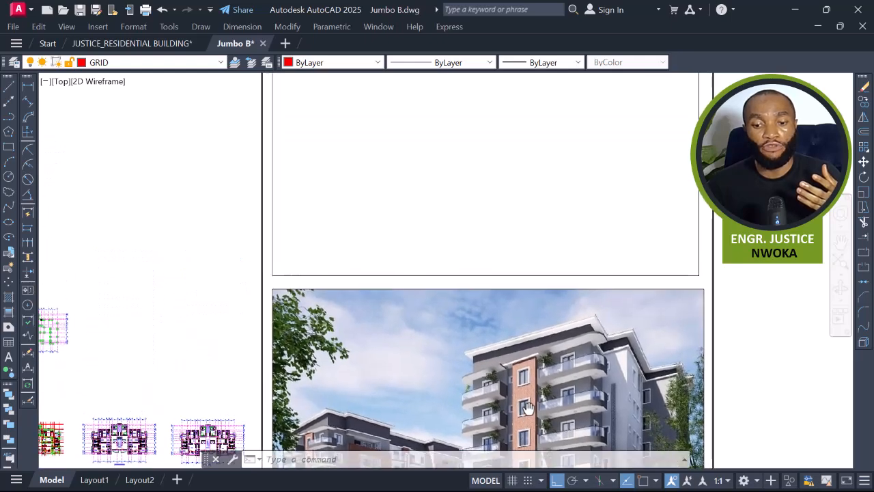
{"action": "middle_click_drag", "start_coordinate": [555, 211], "coordinate": [543, 302]}
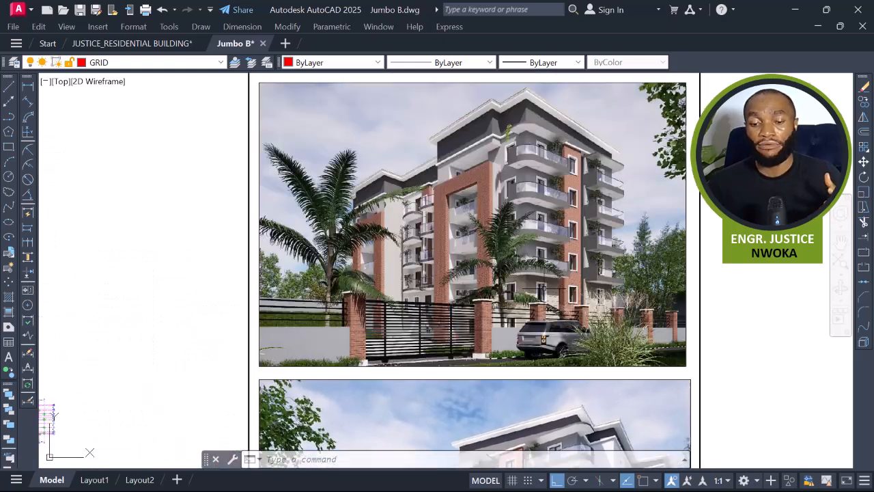
{"action": "scroll", "coordinate": [550, 254], "scroll_direction": "down", "scroll_amount": 2}
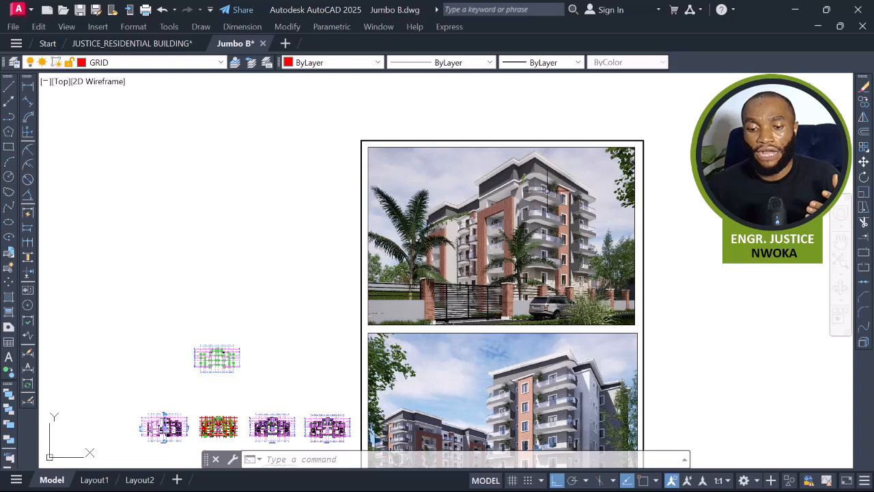
{"action": "scroll", "coordinate": [546, 183], "scroll_direction": "up", "scroll_amount": 2}
{"action": "scroll", "coordinate": [556, 175], "scroll_direction": "up", "scroll_amount": 2}
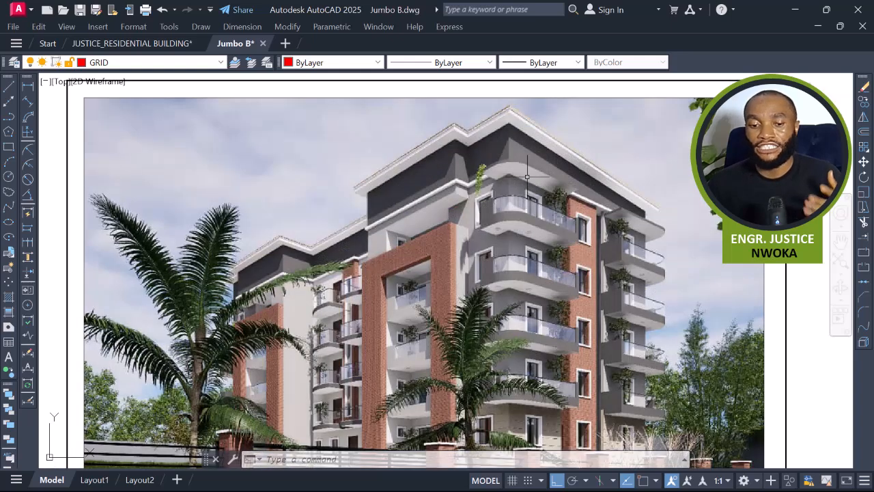
{"action": "scroll", "coordinate": [531, 174], "scroll_direction": "down", "scroll_amount": 2}
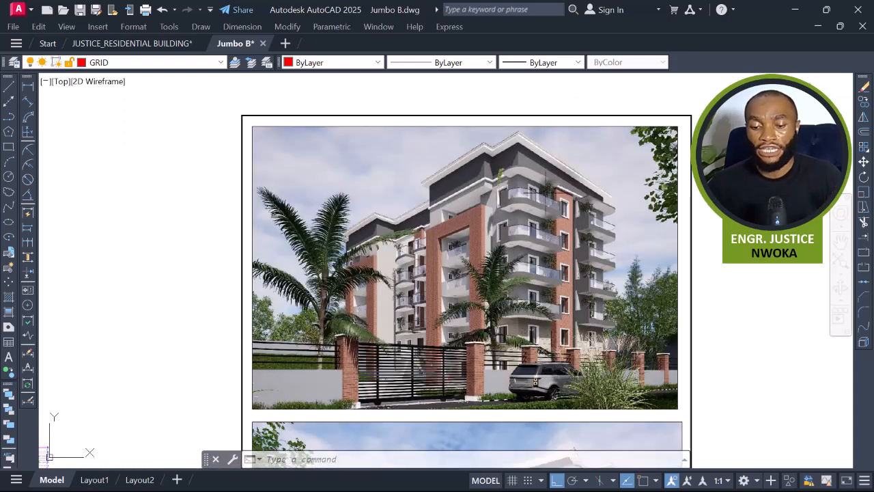
{"action": "middle_click_drag", "start_coordinate": [549, 408], "coordinate": [552, 100]}
{"action": "middle_click_drag", "start_coordinate": [562, 292], "coordinate": [570, 161]}
{"action": "middle_click_drag", "start_coordinate": [553, 271], "coordinate": [591, 178]}
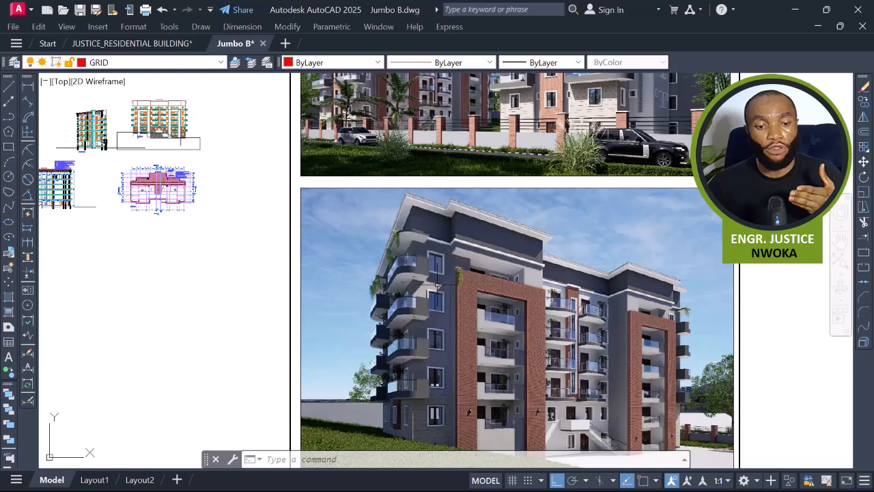
{"action": "mouse_move", "coordinate": [448, 269]}
{"action": "middle_mouse_down"}
{"action": "mouse_move", "coordinate": [481, 276]}
{"action": "mouse_move", "coordinate": [494, 201]}
{"action": "middle_mouse_up"}
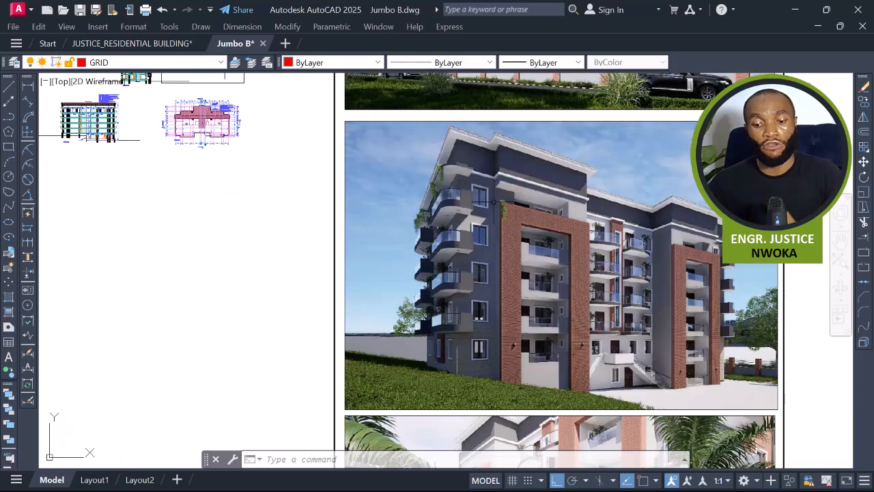
{"action": "mouse_move", "coordinate": [489, 234]}
{"action": "middle_mouse_down"}
{"action": "mouse_move", "coordinate": [711, 294]}
{"action": "mouse_move", "coordinate": [484, 226]}
{"action": "mouse_move", "coordinate": [534, 304]}
{"action": "mouse_move", "coordinate": [519, 245]}
{"action": "mouse_move", "coordinate": [562, 344]}
{"action": "middle_mouse_up"}
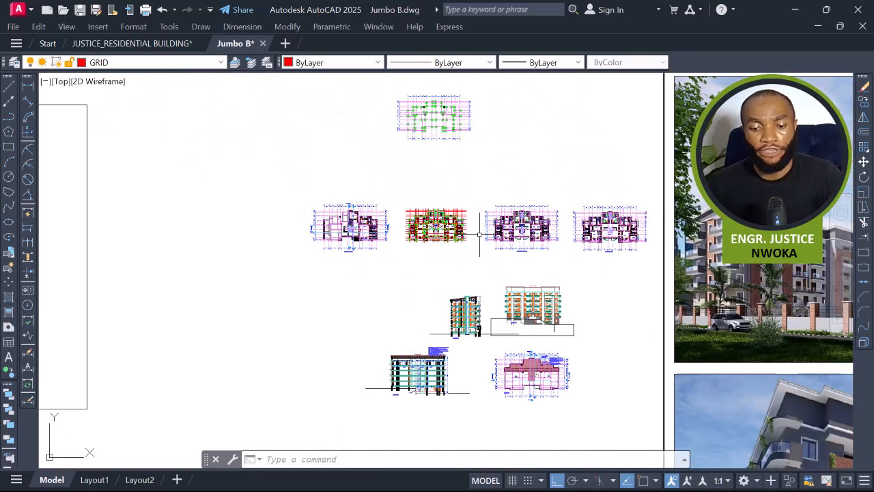
Zoom into the typical floor plan around the left bedroom and kitchen.
{"action": "scroll", "coordinate": [445, 221], "scroll_direction": "up", "scroll_amount": 8}
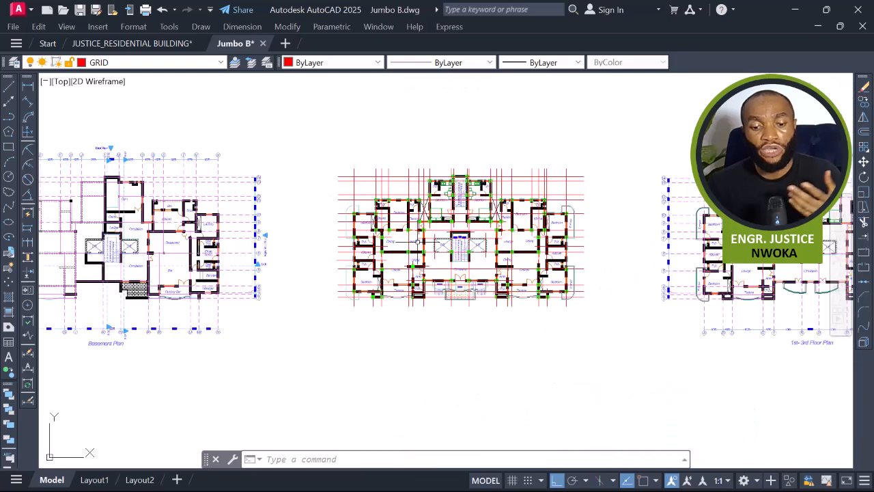
{"action": "scroll", "coordinate": [403, 231], "scroll_direction": "up", "scroll_amount": 2}
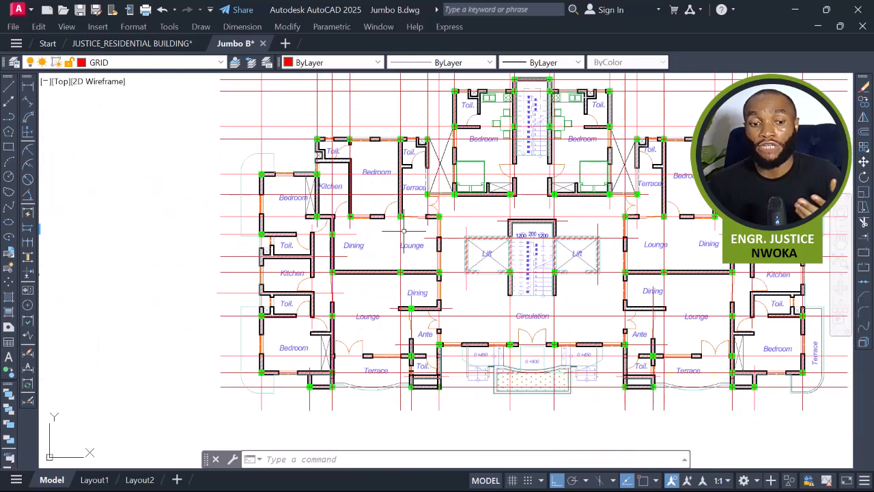
{"action": "middle_click_drag", "start_coordinate": [404, 230], "coordinate": [444, 263]}
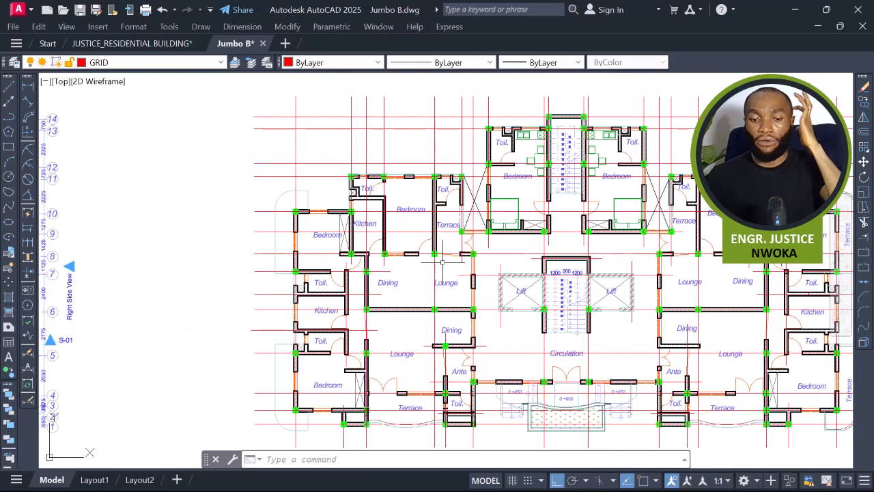
{"action": "scroll", "coordinate": [321, 233], "scroll_direction": "up", "scroll_amount": 4}
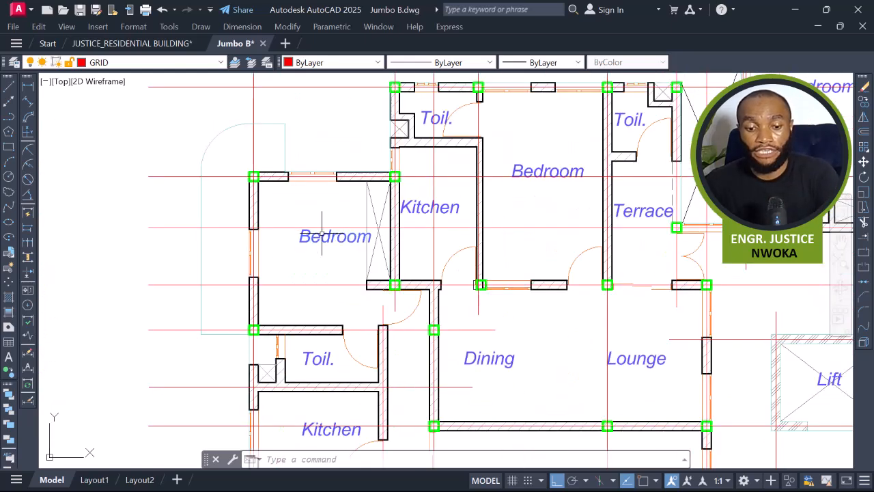
{"action": "middle_click_drag", "start_coordinate": [339, 235], "coordinate": [352, 247]}
{"action": "scroll", "coordinate": [339, 235], "scroll_direction": "up", "scroll_amount": 2}
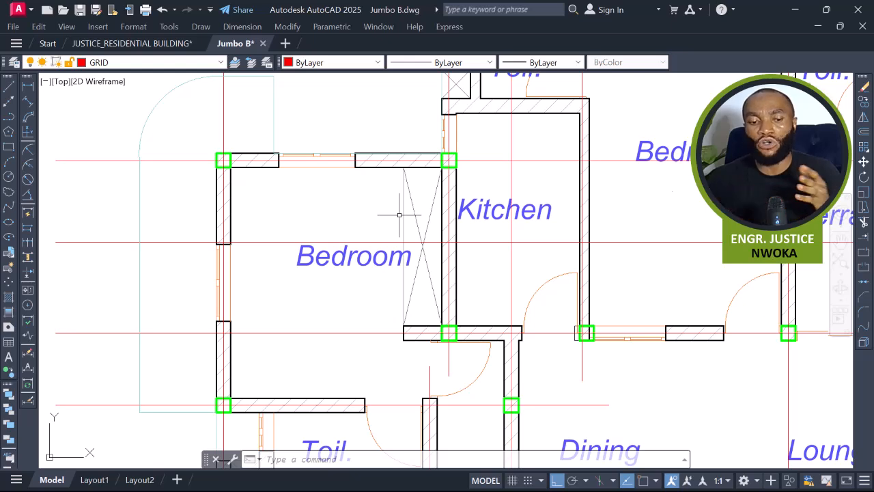
{"action": "middle_click_drag", "start_coordinate": [507, 141], "coordinate": [485, 165]}
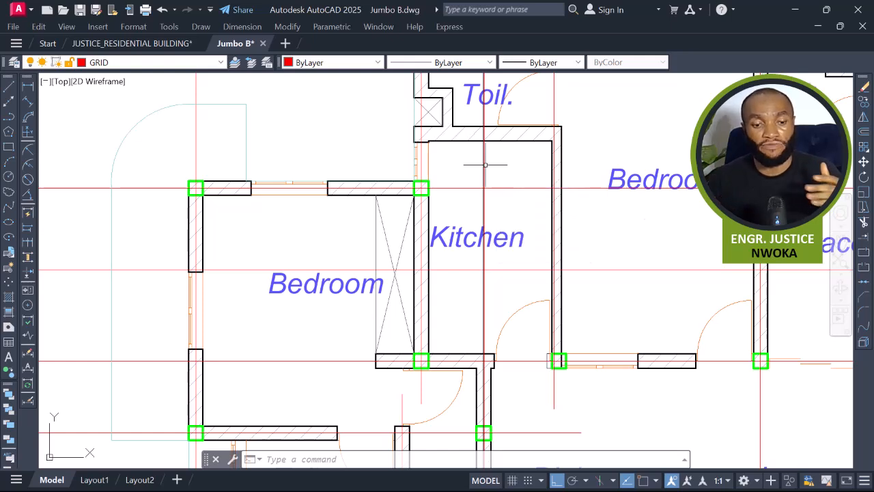
{"action": "middle_click_drag", "start_coordinate": [346, 275], "coordinate": [392, 206]}
{"action": "scroll", "coordinate": [481, 223], "scroll_direction": "up", "scroll_amount": 2}
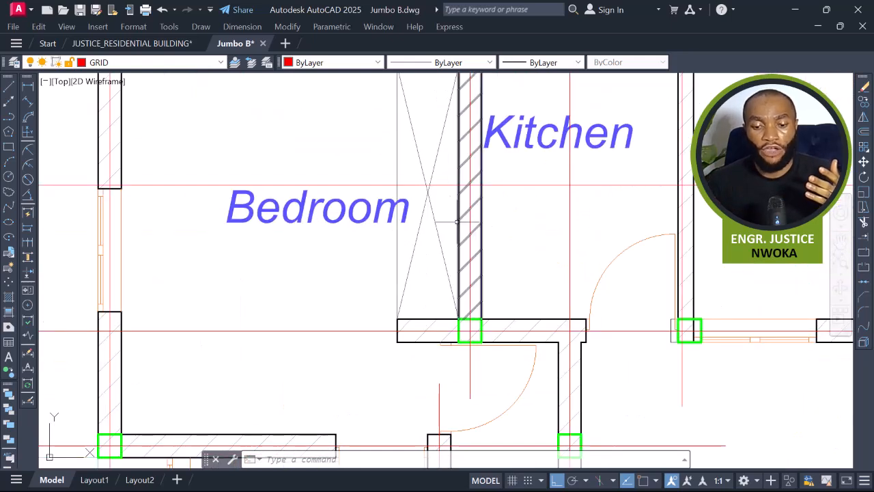
Erase the crossed lines inside the bedroom beside the kitchen wall.
{"action": "left_click", "coordinate": [445, 214]}
{"action": "left_click", "coordinate": [418, 241]}
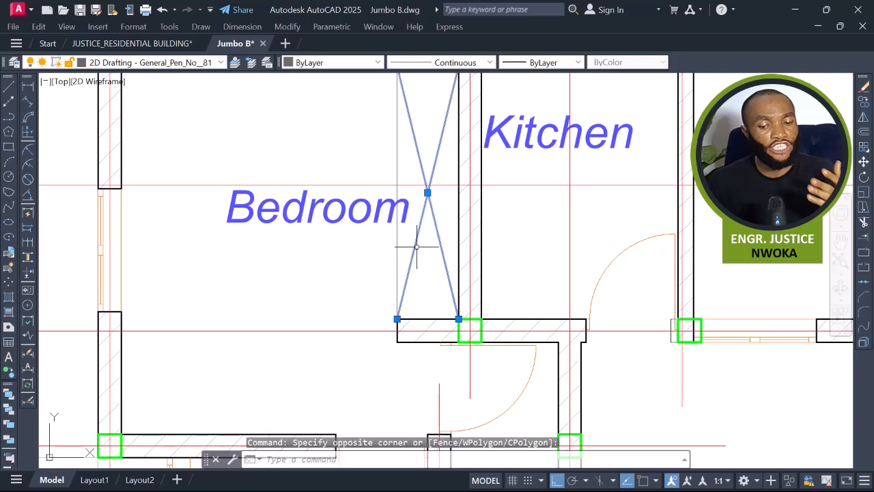
{"action": "left_click", "coordinate": [401, 246]}
{"action": "left_click", "coordinate": [384, 251]}
{"action": "type", "text": "E"}
{"action": "key", "text": "Return"}
Try window-selecting objects inside the bedroom.
{"action": "scroll", "coordinate": [382, 267], "scroll_direction": "down", "scroll_amount": 2}
{"action": "mouse_move", "coordinate": [409, 294]}
{"action": "middle_mouse_down"}
{"action": "mouse_move", "coordinate": [421, 250]}
{"action": "mouse_move", "coordinate": [398, 284]}
{"action": "middle_mouse_up"}
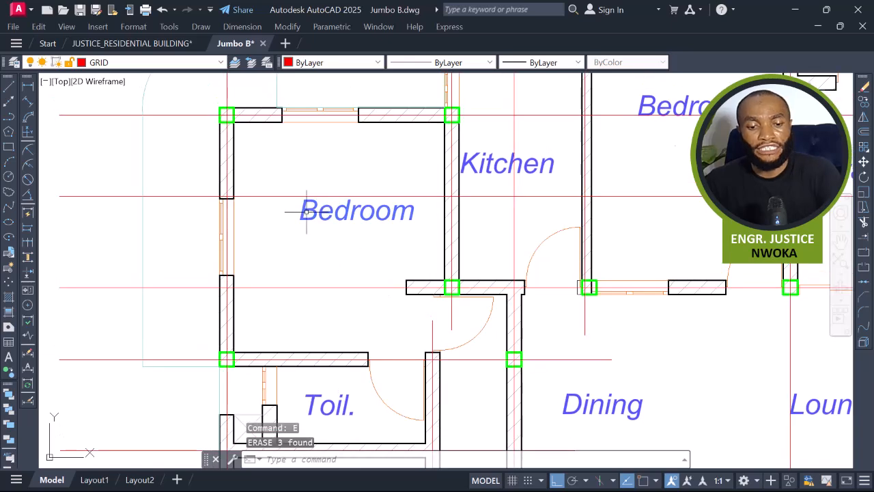
{"action": "left_click", "coordinate": [254, 137]}
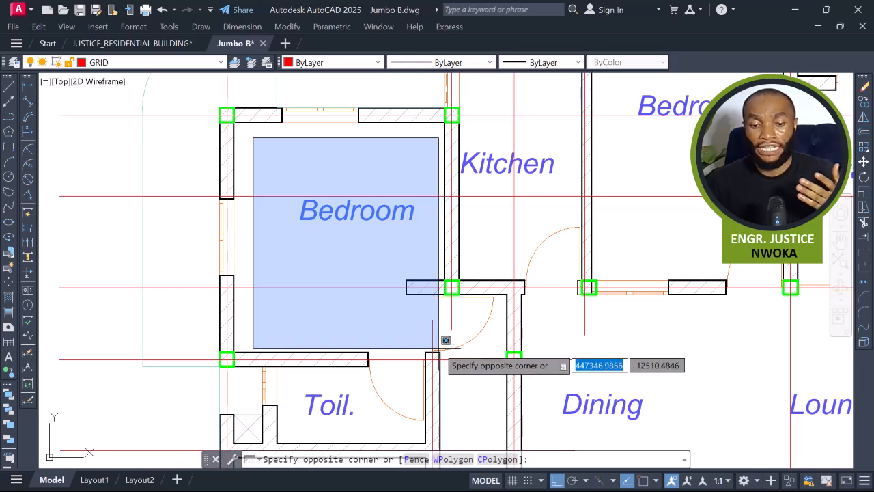
{"action": "left_click", "coordinate": [328, 179]}
{"action": "left_click", "coordinate": [244, 133]}
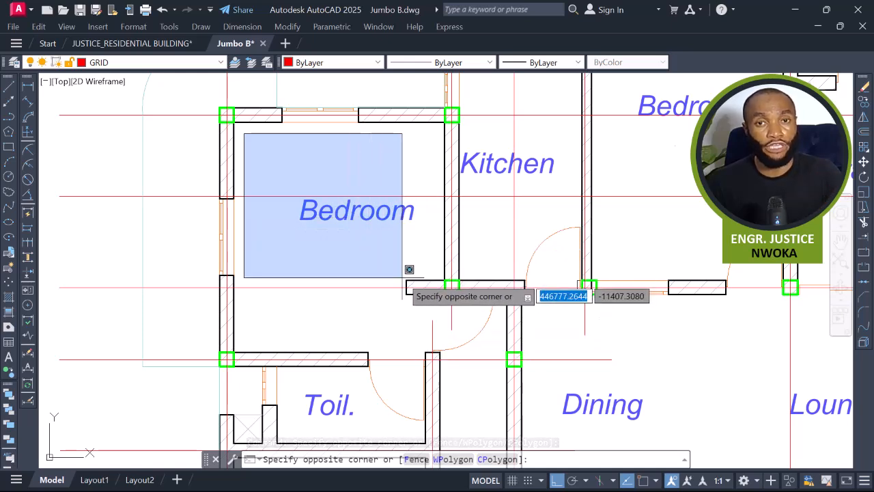
{"action": "left_click", "coordinate": [316, 170]}
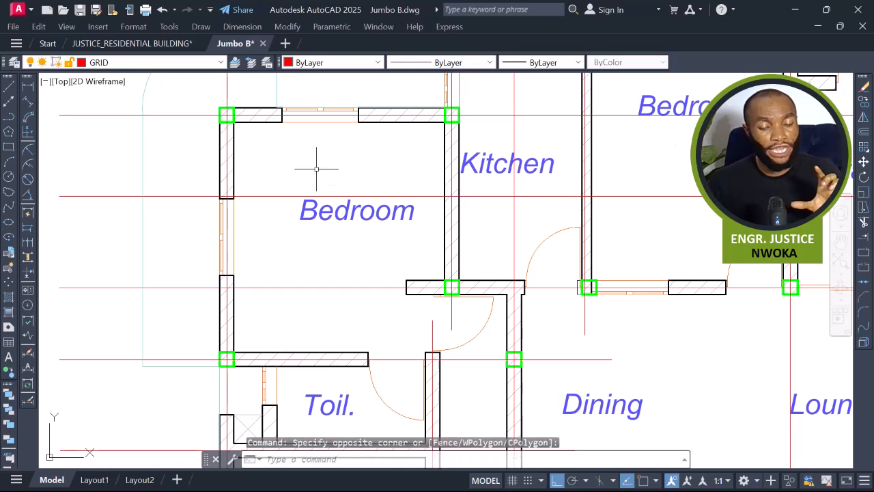
Try selecting around the bedroom's corner walls, then cancel the selection.
{"action": "mouse_move", "coordinate": [423, 326]}
{"action": "middle_mouse_down"}
{"action": "mouse_move", "coordinate": [409, 278]}
{"action": "mouse_move", "coordinate": [432, 342]}
{"action": "middle_mouse_up"}
{"action": "middle_click_drag", "start_coordinate": [416, 243], "coordinate": [429, 269]}
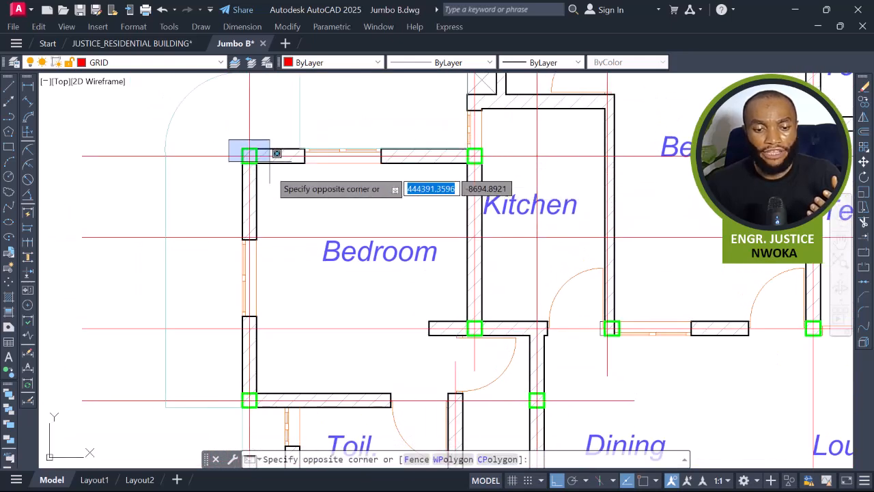
{"action": "left_click", "coordinate": [217, 316]}
{"action": "middle_click_drag", "start_coordinate": [218, 300], "coordinate": [200, 221]}
{"action": "left_click", "coordinate": [211, 286]}
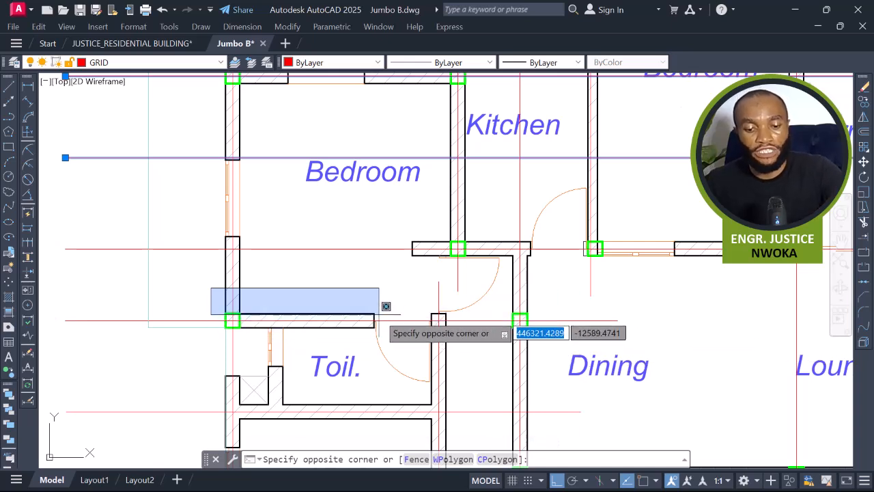
{"action": "key", "text": "Escape"}
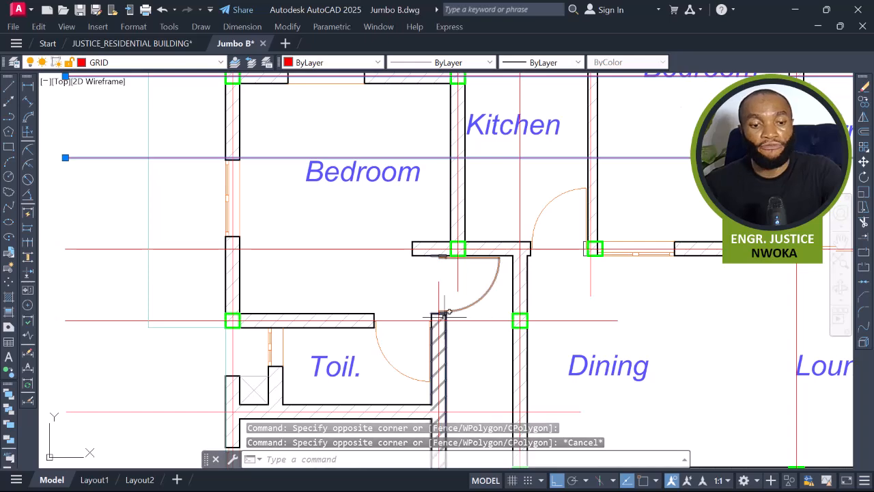
Zoom out and examine the building's front elevation.
{"action": "scroll", "coordinate": [362, 307], "scroll_direction": "down", "scroll_amount": 6}
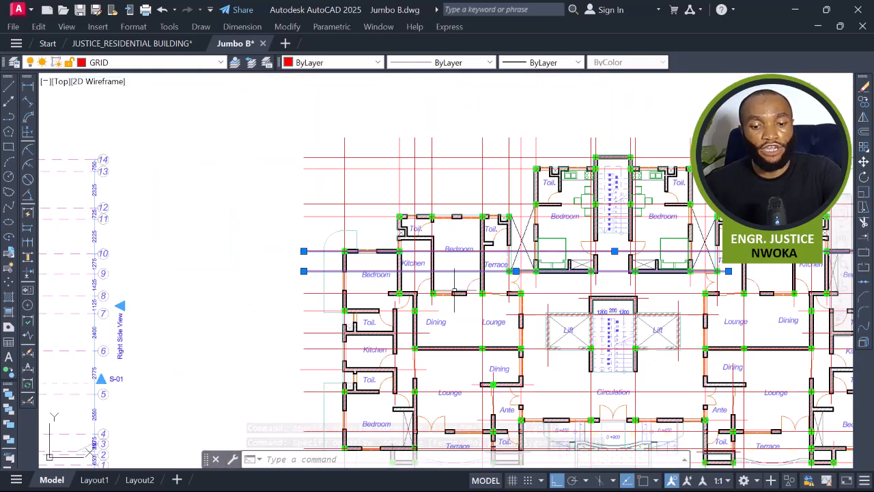
{"action": "middle_click_drag", "start_coordinate": [347, 297], "coordinate": [650, 242]}
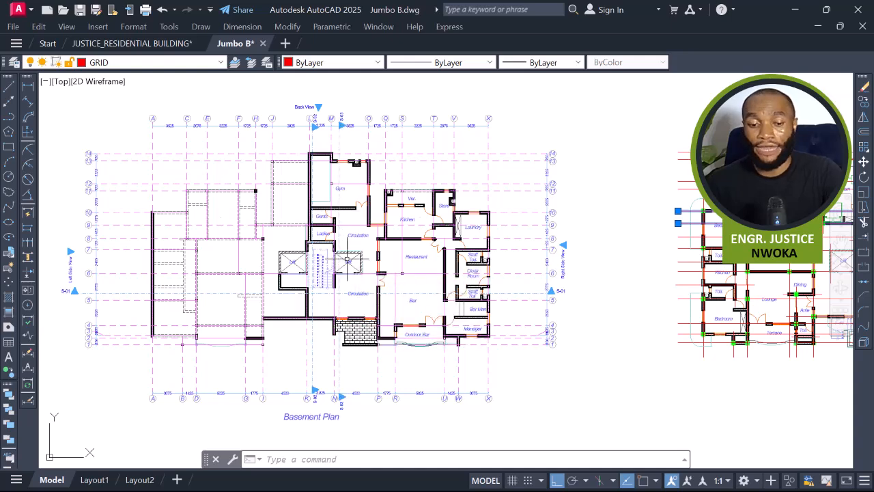
{"action": "scroll", "coordinate": [589, 348], "scroll_direction": "down", "scroll_amount": 6}
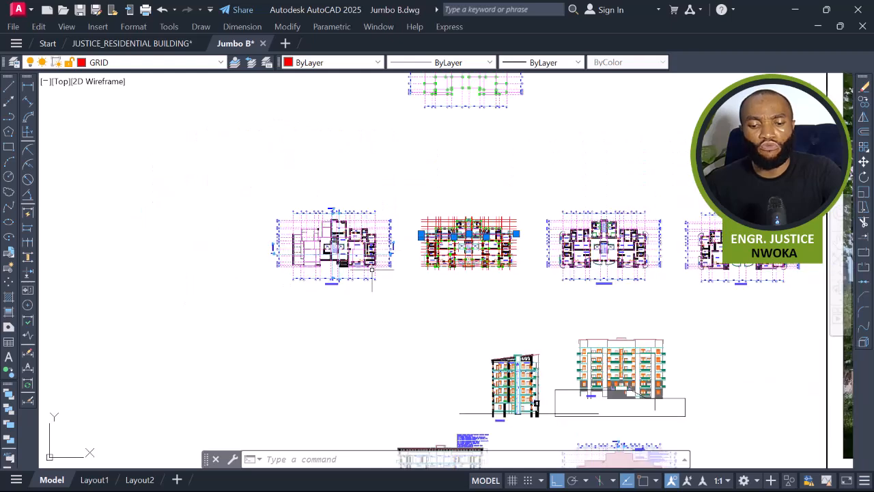
{"action": "scroll", "coordinate": [589, 348], "scroll_direction": "up", "scroll_amount": 5}
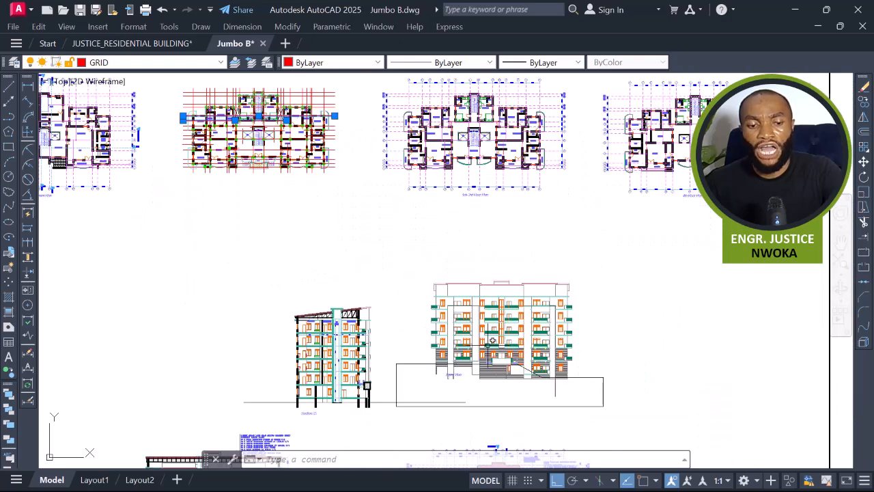
{"action": "scroll", "coordinate": [481, 356], "scroll_direction": "up", "scroll_amount": 4}
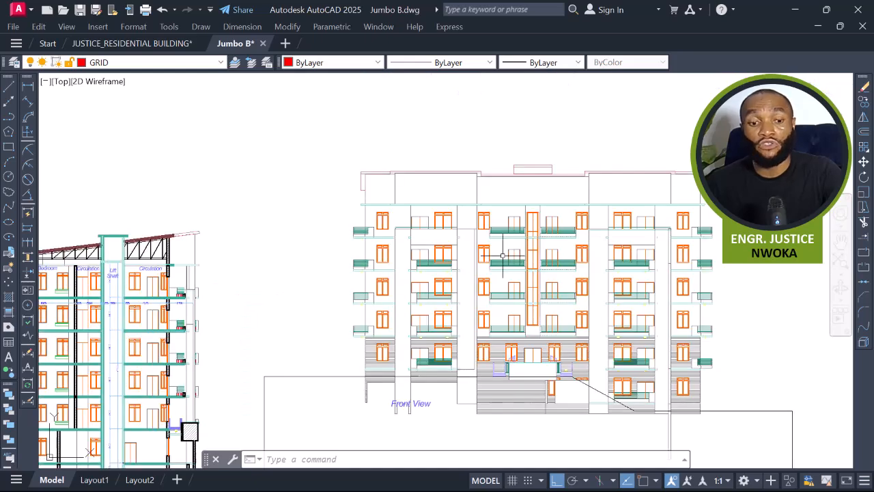
{"action": "middle_click_drag", "start_coordinate": [495, 251], "coordinate": [564, 401]}
{"action": "middle_click_drag", "start_coordinate": [503, 296], "coordinate": [559, 415]}
{"action": "middle_click_drag", "start_coordinate": [497, 306], "coordinate": [726, 396]}
{"action": "key", "text": "Escape"}
{"action": "key", "text": "Escape"}
Select the walls between the lounge and dining areas to check their layer, then deselect them.
{"action": "scroll", "coordinate": [339, 171], "scroll_direction": "up", "scroll_amount": 4}
{"action": "middle_click_drag", "start_coordinate": [362, 190], "coordinate": [446, 243]}
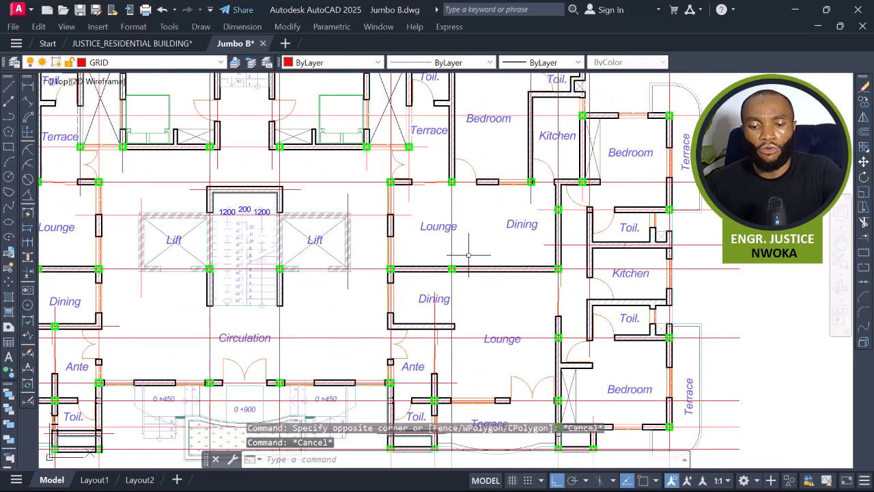
{"action": "scroll", "coordinate": [491, 269], "scroll_direction": "up", "scroll_amount": 2}
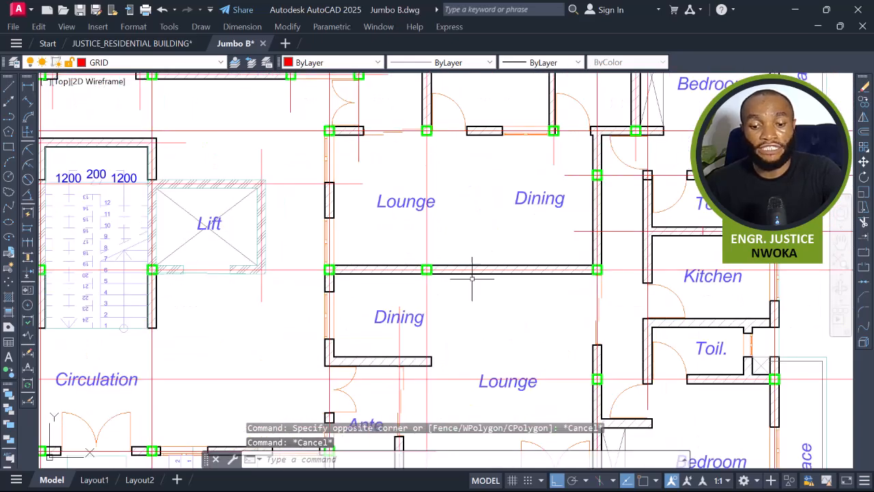
{"action": "left_click", "coordinate": [484, 267]}
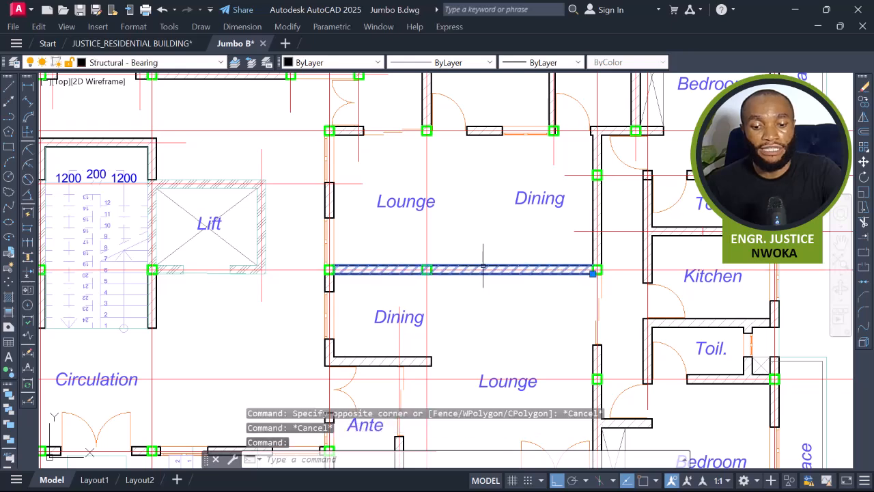
{"action": "scroll", "coordinate": [342, 200], "scroll_direction": "up", "scroll_amount": 2}
{"action": "left_click", "coordinate": [338, 197]}
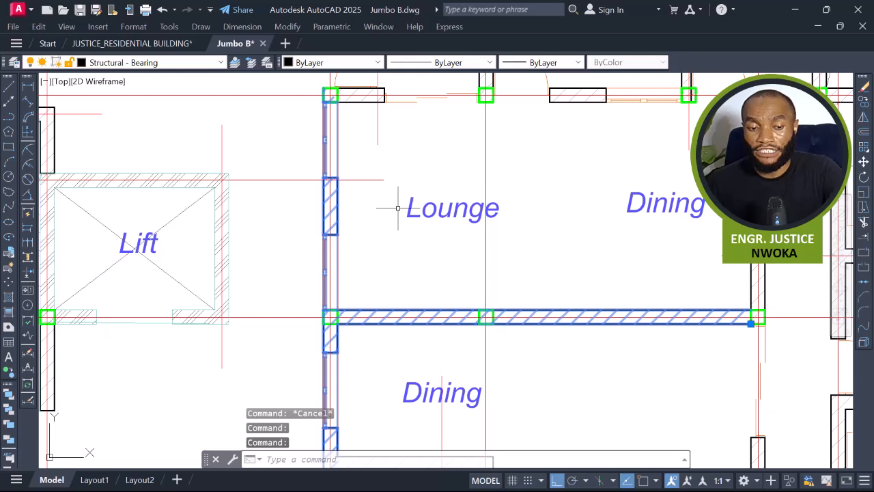
{"action": "scroll", "coordinate": [409, 212], "scroll_direction": "down", "scroll_amount": 4}
{"action": "key", "text": "Escape"}
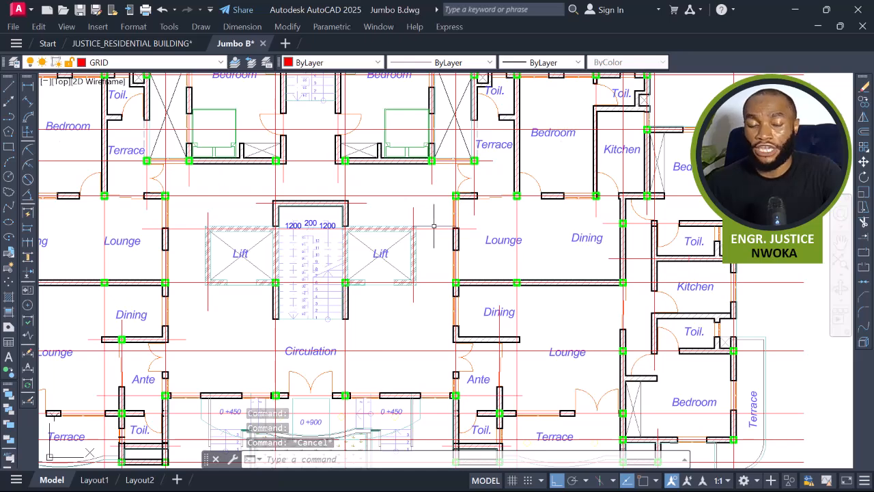
Zoom out over the typical floor plan.
{"action": "middle_click_drag", "start_coordinate": [357, 228], "coordinate": [480, 242]}
{"action": "middle_click_drag", "start_coordinate": [420, 222], "coordinate": [498, 275]}
{"action": "scroll", "coordinate": [461, 236], "scroll_direction": "down", "scroll_amount": 5}
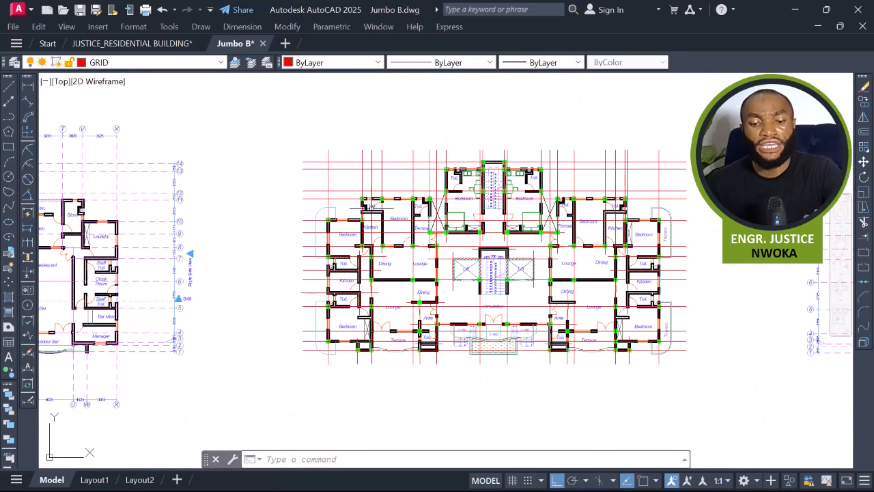
Select the wall between the bedroom and the toilet/terrace to check its layer, then deselect it.
{"action": "left_click", "coordinate": [269, 128]}
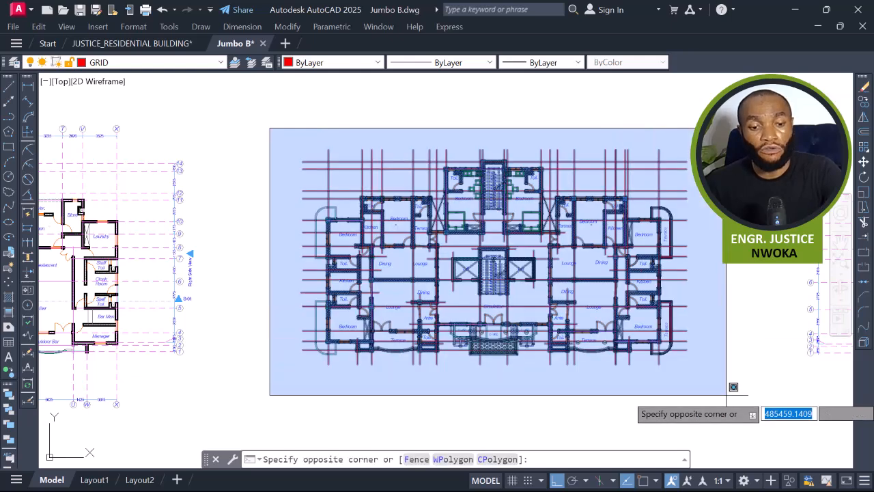
{"action": "left_click", "coordinate": [442, 127]}
{"action": "scroll", "coordinate": [409, 198], "scroll_direction": "up", "scroll_amount": 5}
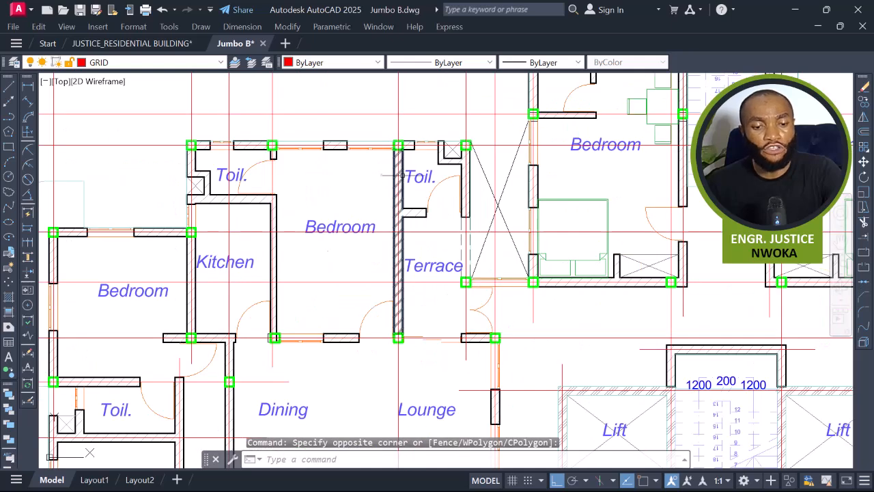
{"action": "scroll", "coordinate": [398, 173], "scroll_direction": "up", "scroll_amount": 2}
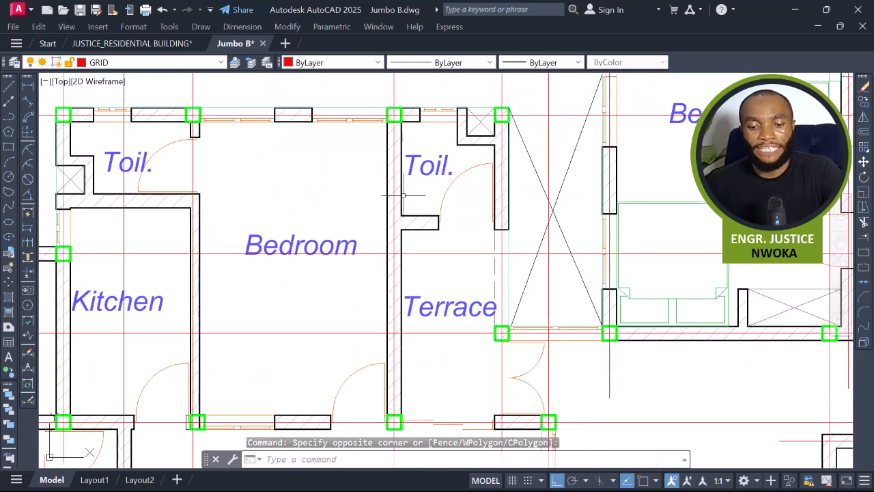
{"action": "left_click", "coordinate": [399, 203]}
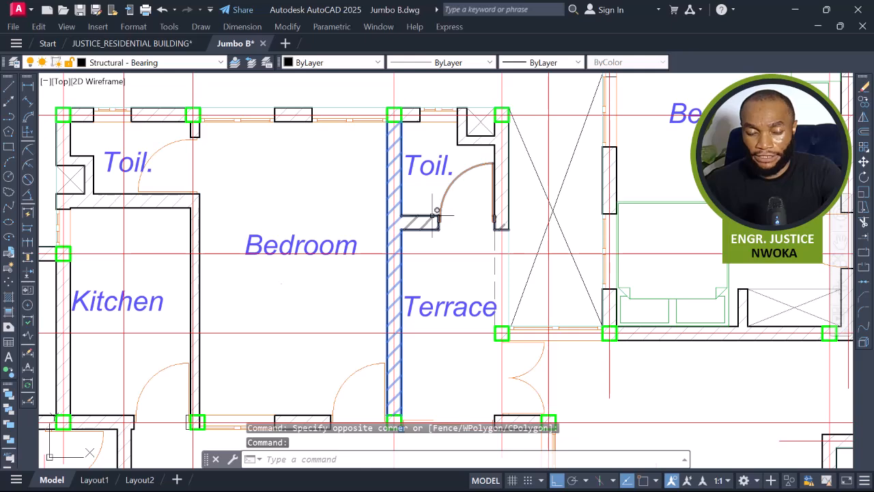
{"action": "key", "text": "Escape"}
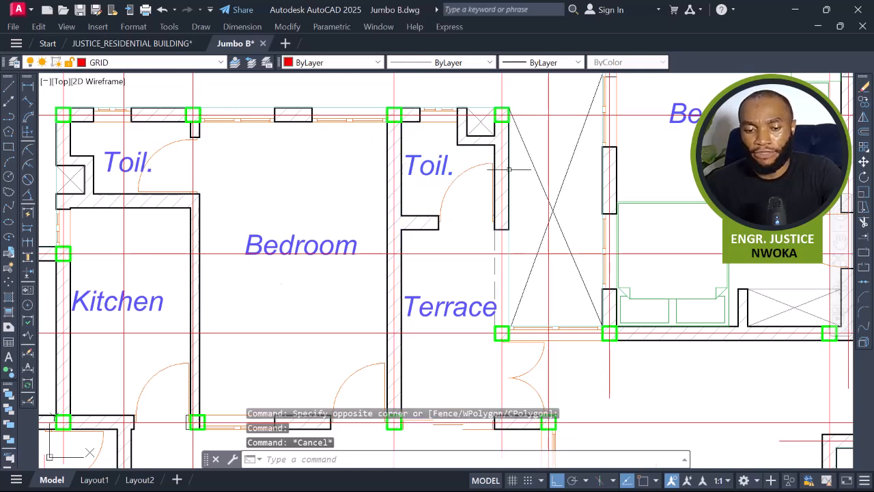
{"action": "scroll", "coordinate": [512, 171], "scroll_direction": "down", "scroll_amount": 8}
{"action": "left_click", "coordinate": [331, 122]}
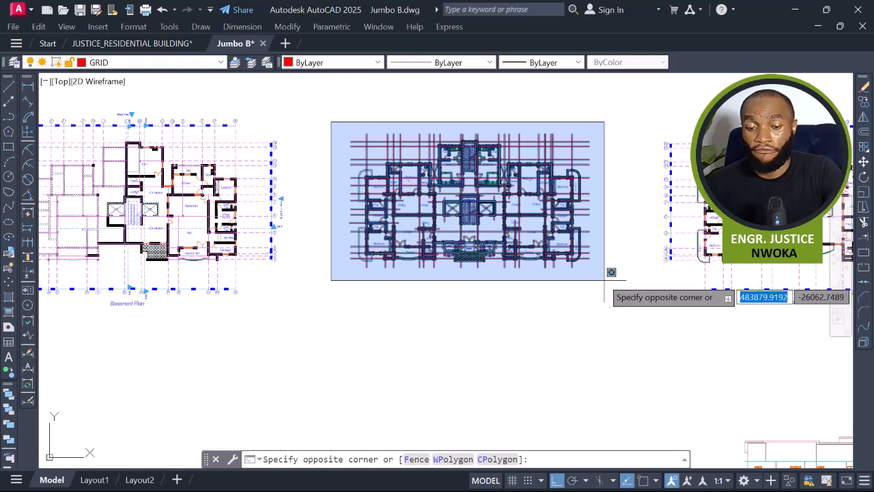
{"action": "scroll", "coordinate": [469, 136], "scroll_direction": "up", "scroll_amount": 5}
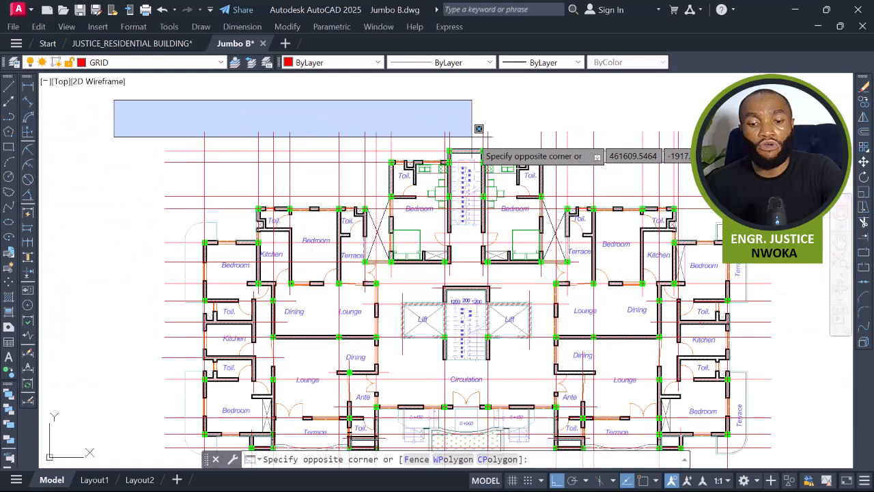
{"action": "key", "text": "Escape"}
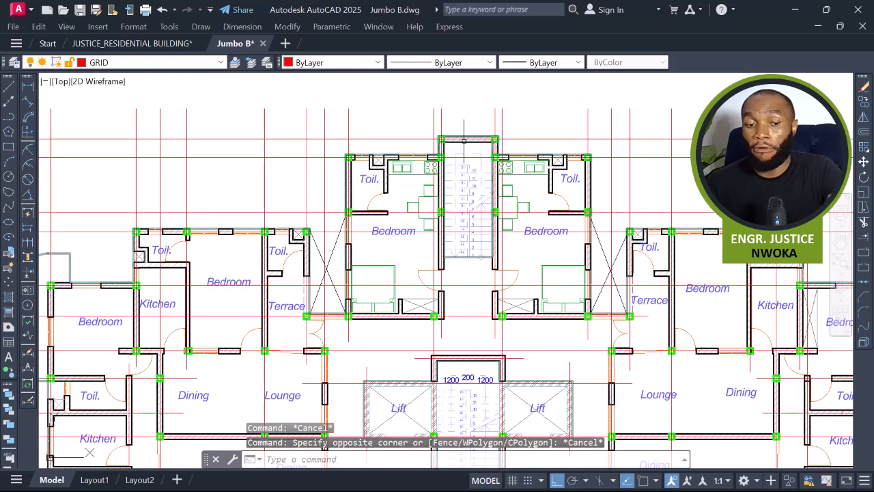
Select the column at the upper-left corner of the toilet to check its layer, then deselect it.
{"action": "scroll", "coordinate": [355, 153], "scroll_direction": "up", "scroll_amount": 2}
{"action": "scroll", "coordinate": [344, 160], "scroll_direction": "up", "scroll_amount": 3}
{"action": "scroll", "coordinate": [345, 163], "scroll_direction": "up", "scroll_amount": 2}
{"action": "left_click", "coordinate": [346, 163]}
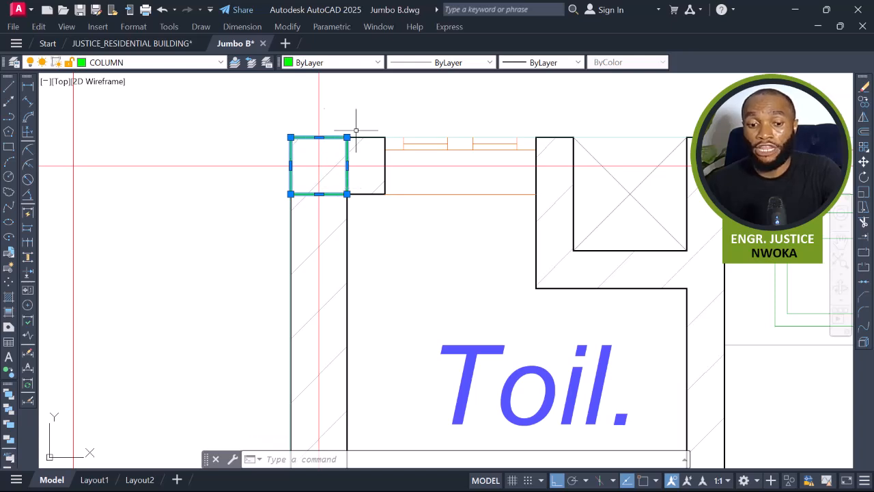
{"action": "scroll", "coordinate": [361, 174], "scroll_direction": "down", "scroll_amount": 4}
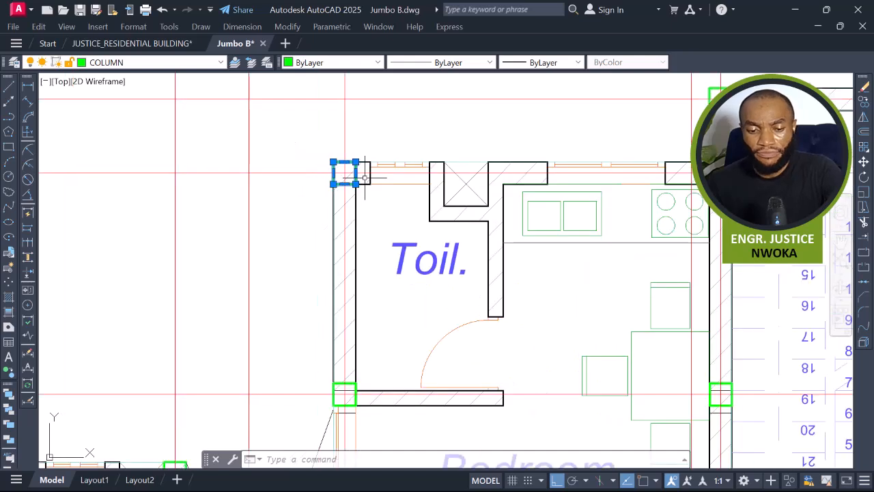
{"action": "key", "text": "Escape"}
{"action": "scroll", "coordinate": [350, 168], "scroll_direction": "up", "scroll_amount": 4}
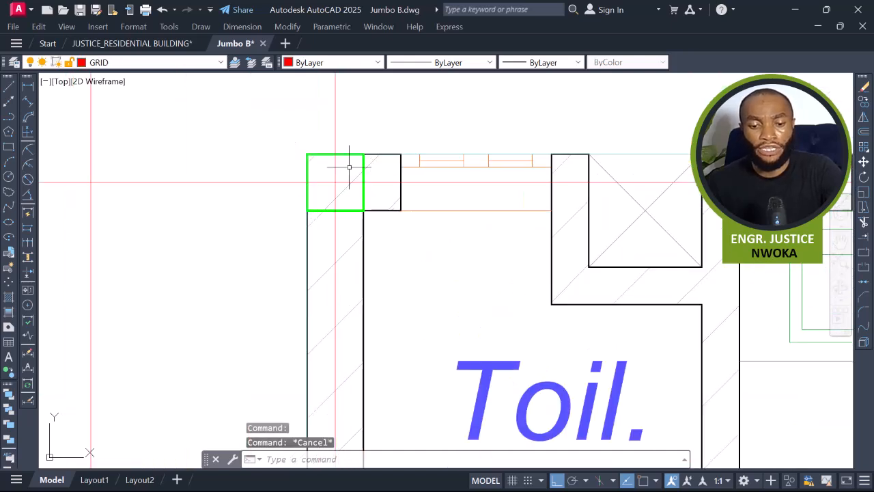
{"action": "left_click", "coordinate": [361, 162]}
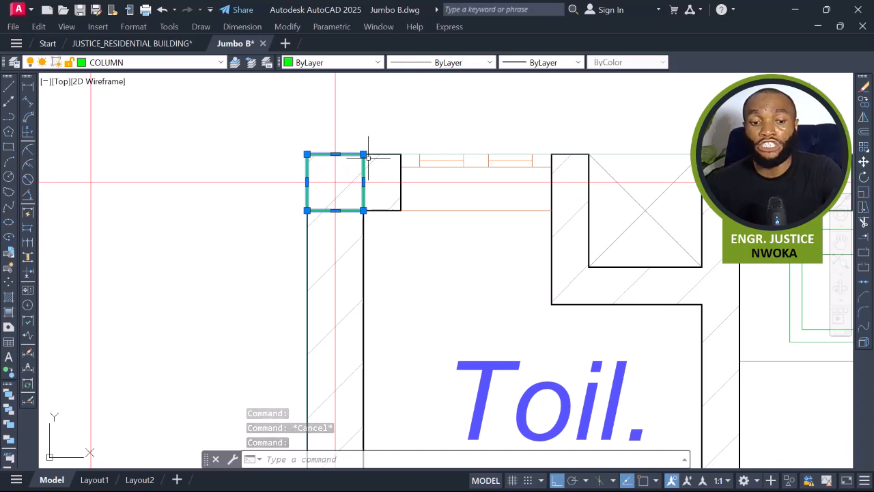
{"action": "scroll", "coordinate": [368, 157], "scroll_direction": "down", "scroll_amount": 4}
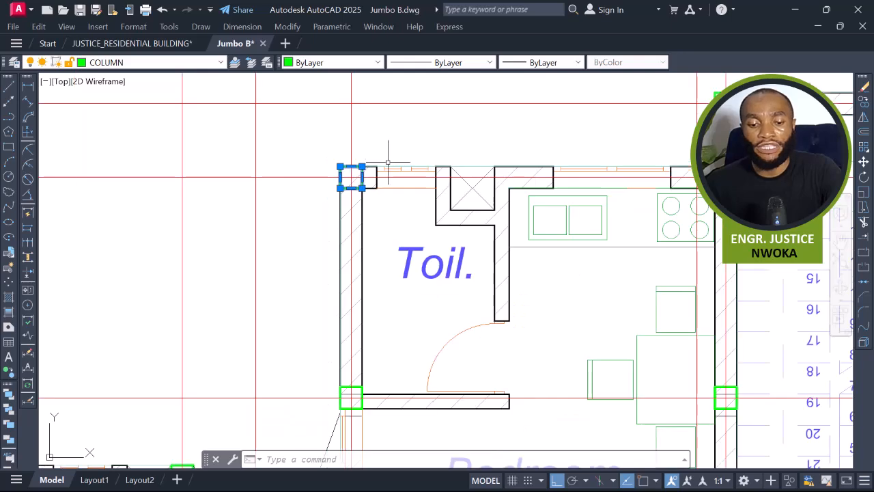
{"action": "key", "text": "Escape"}
{"action": "scroll", "coordinate": [362, 170], "scroll_direction": "up", "scroll_amount": 2}
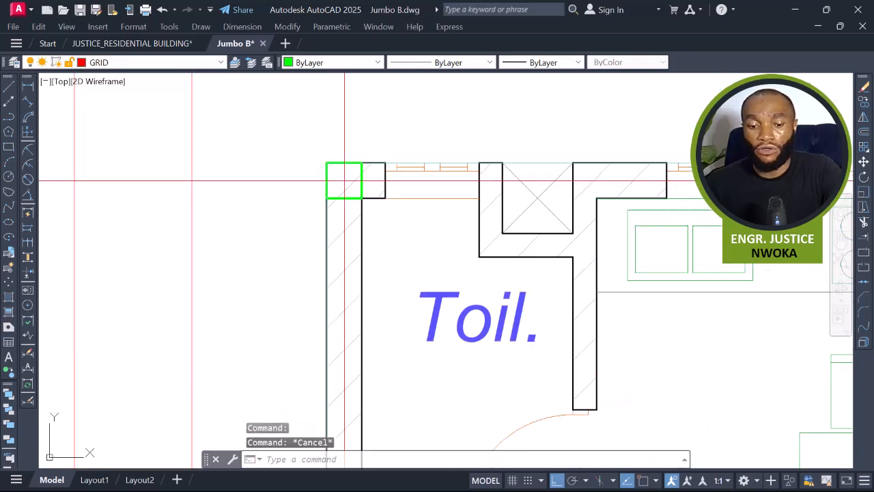
Select the toilet's corner column and extend the selection to all similar columns on the plan.
{"action": "left_click", "coordinate": [344, 181]}
{"action": "scroll", "coordinate": [348, 184], "scroll_direction": "down", "scroll_amount": 4}
{"action": "left_click", "coordinate": [447, 141]}
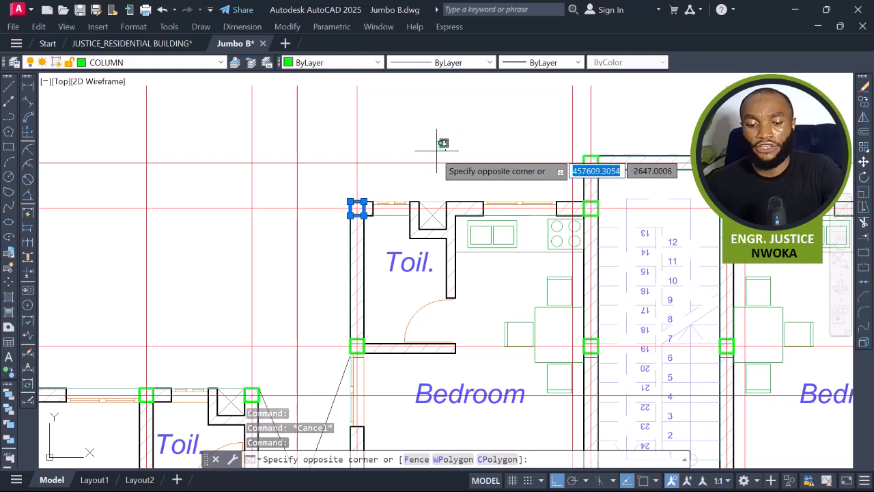
{"action": "key", "text": "Escape"}
{"action": "scroll", "coordinate": [363, 205], "scroll_direction": "up", "scroll_amount": 4}
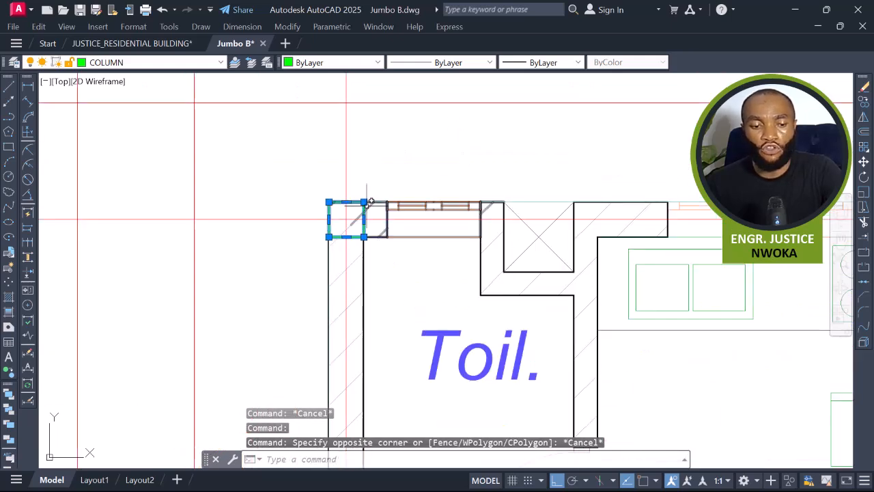
{"action": "right_click", "coordinate": [414, 144]}
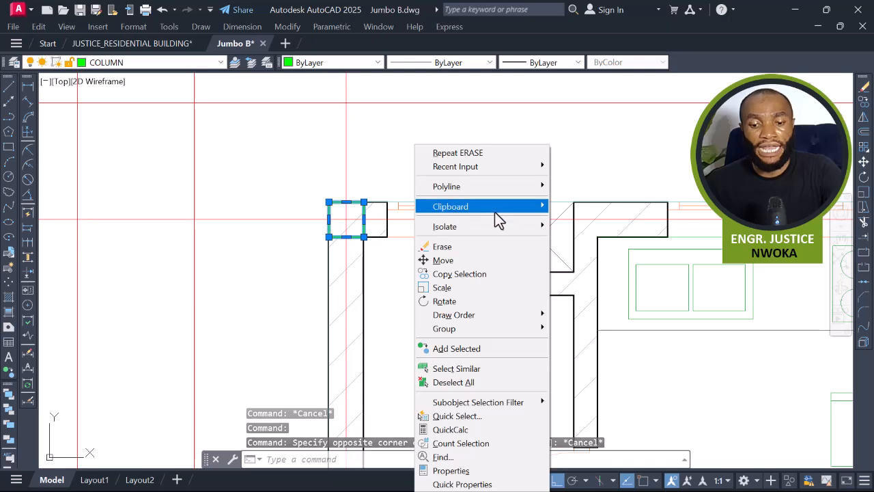
{"action": "left_click", "coordinate": [478, 366]}
{"action": "scroll", "coordinate": [396, 171], "scroll_direction": "down", "scroll_amount": 6}
{"action": "scroll", "coordinate": [377, 188], "scroll_direction": "down", "scroll_amount": 2}
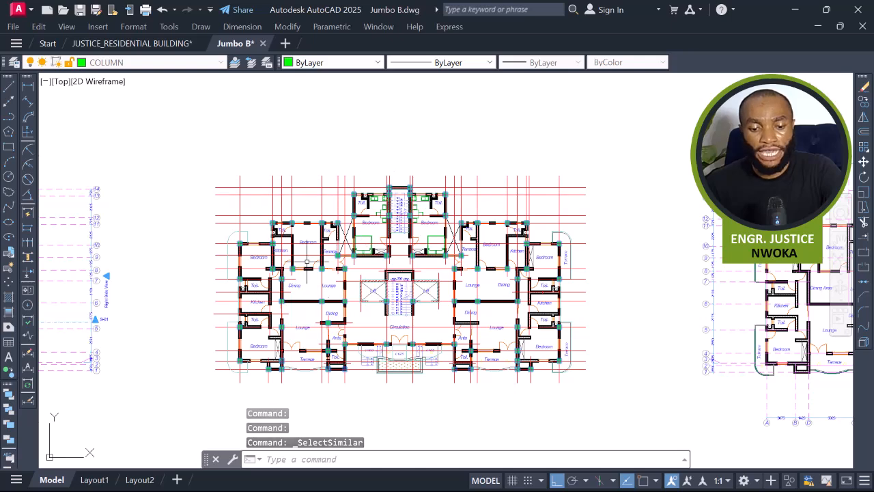
Make the selected columns into a block named TREDD, converting them to the block in place.
{"action": "scroll", "coordinate": [313, 294], "scroll_direction": "up", "scroll_amount": 6}
{"action": "type", "text": "B"}
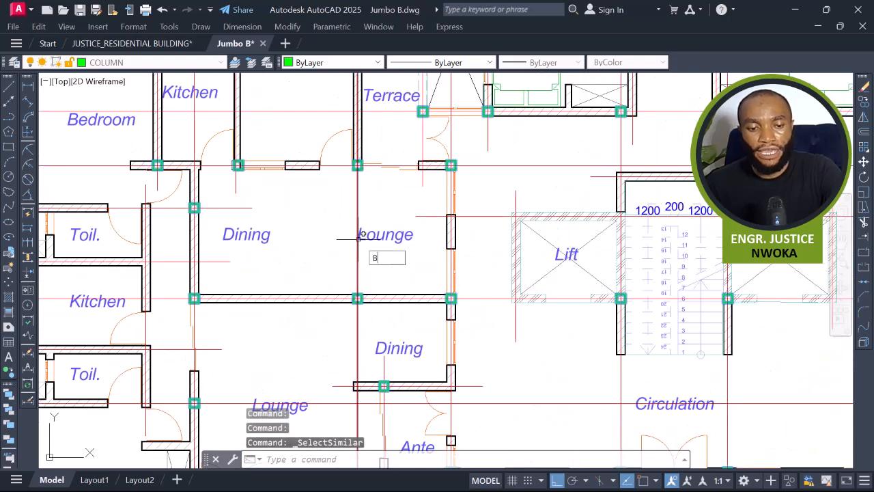
{"action": "key", "text": "Return"}
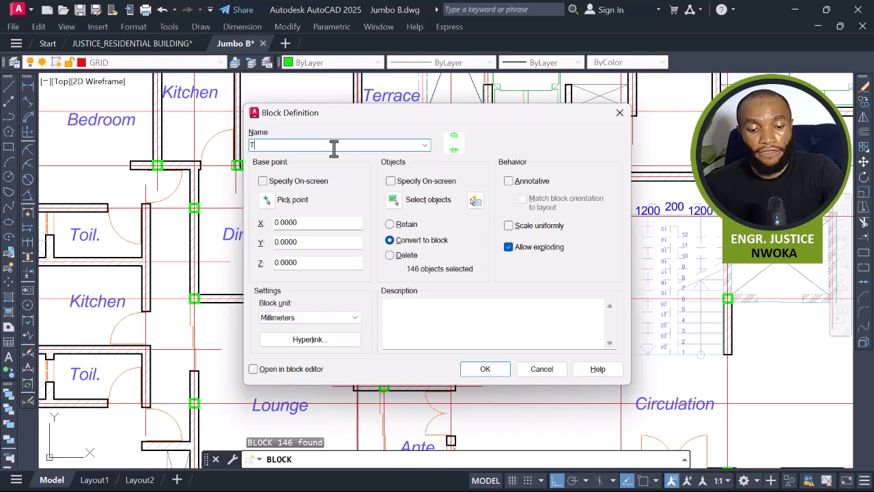
{"action": "left_click", "coordinate": [480, 368]}
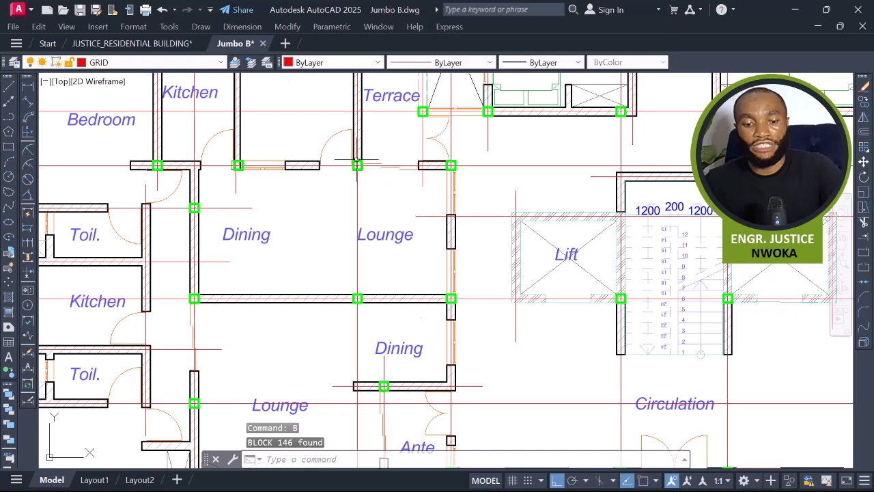
Select the columns block on the typical floor plan.
{"action": "scroll", "coordinate": [355, 165], "scroll_direction": "up", "scroll_amount": 4}
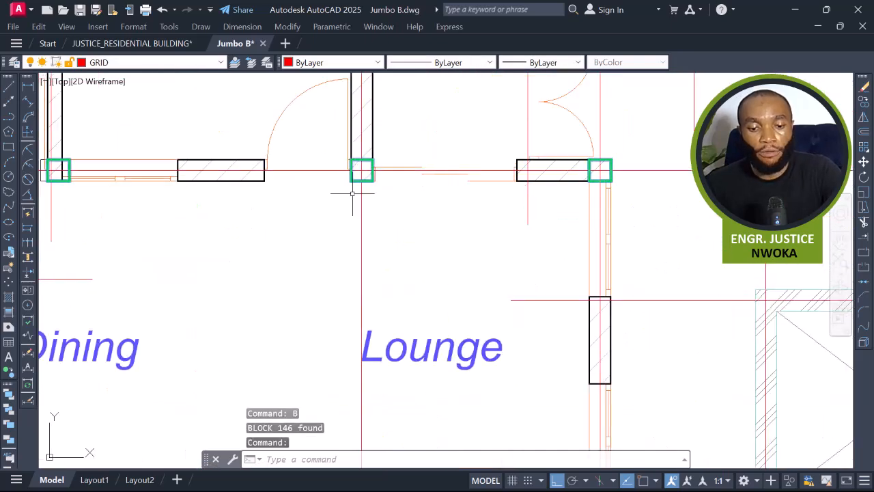
{"action": "scroll", "coordinate": [365, 259], "scroll_direction": "down", "scroll_amount": 9}
{"action": "scroll", "coordinate": [370, 252], "scroll_direction": "down", "scroll_amount": 3}
{"action": "middle_click_drag", "start_coordinate": [432, 216], "coordinate": [431, 241]}
{"action": "type", "text": "c"}
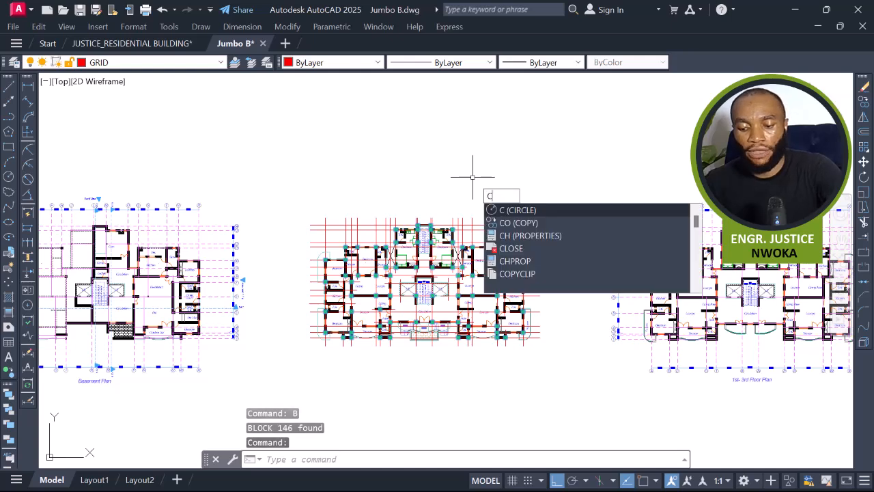
{"action": "type", "text": "o"}
{"action": "key", "text": "Return"}
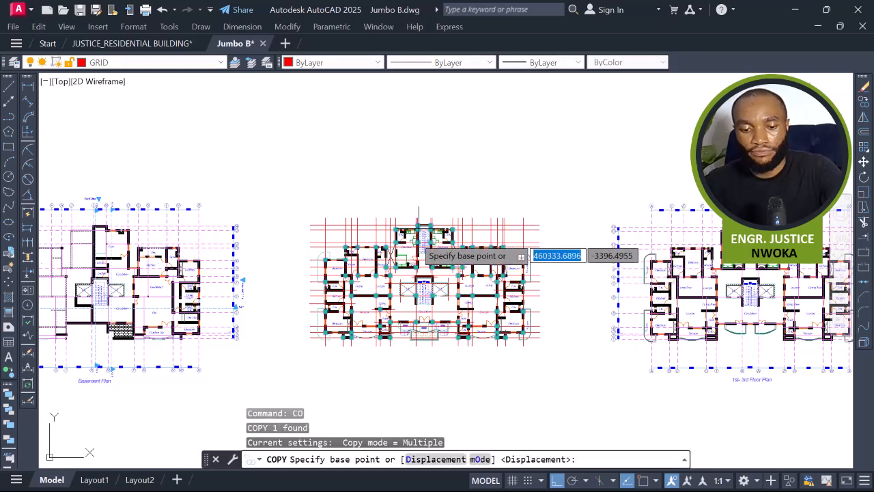
{"action": "scroll", "coordinate": [422, 228], "scroll_direction": "up", "scroll_amount": 4}
{"action": "key", "text": "Escape"}
Move the columns block straight down about 19600 units, below the typical floor plan.
{"action": "scroll", "coordinate": [423, 217], "scroll_direction": "up", "scroll_amount": 4}
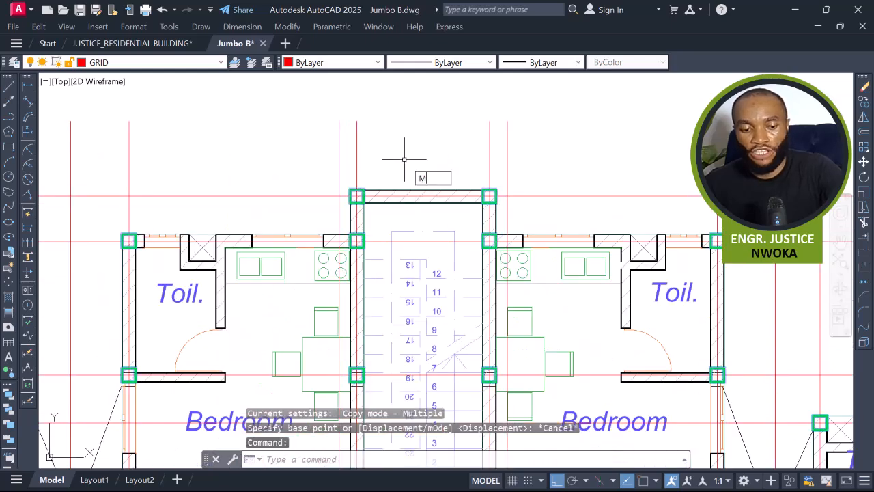
{"action": "key", "text": "Return"}
{"action": "left_click", "coordinate": [380, 253]}
{"action": "scroll", "coordinate": [411, 185], "scroll_direction": "down", "scroll_amount": 10}
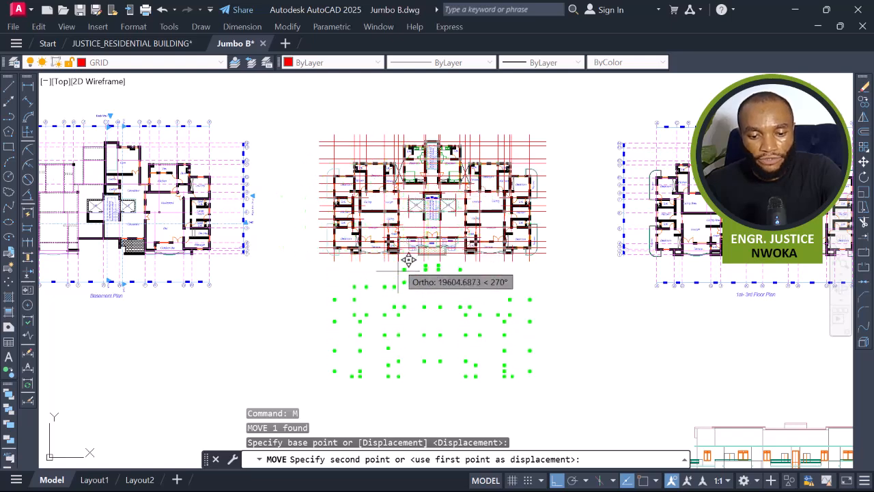
{"action": "left_click", "coordinate": [397, 276]}
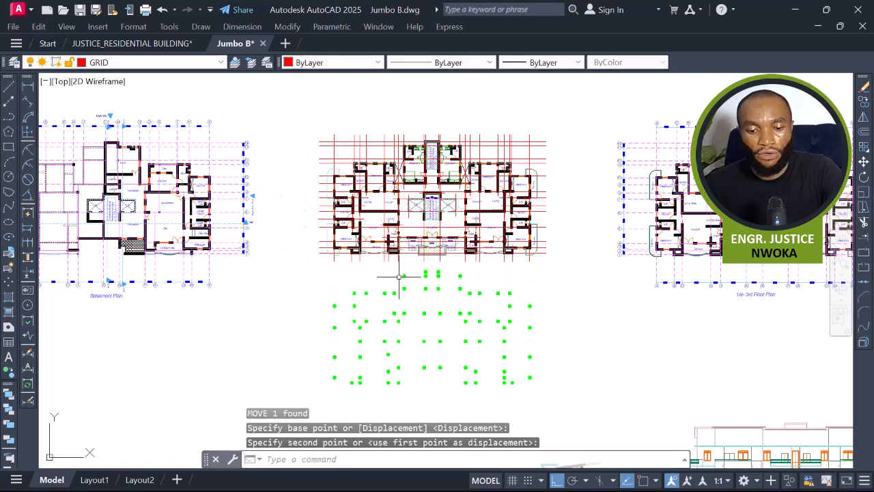
Select the entire typical floor plan and explode its objects.
{"action": "middle_click_drag", "start_coordinate": [404, 199], "coordinate": [403, 222]}
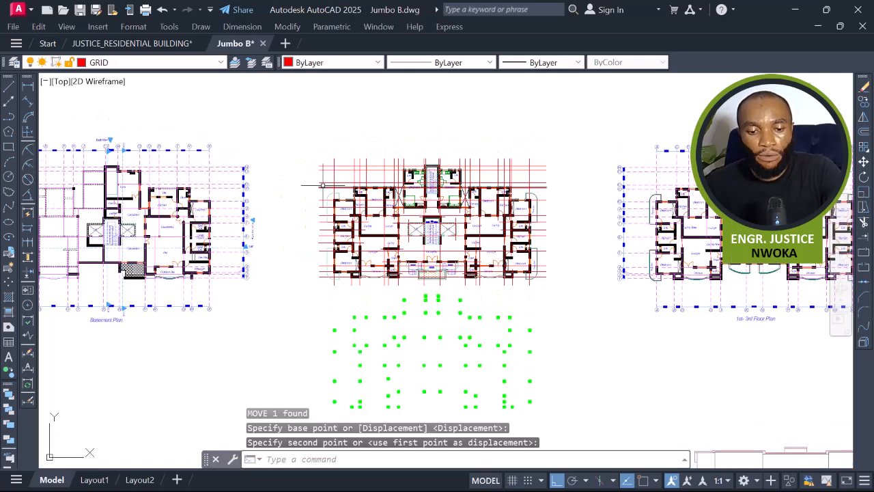
{"action": "left_click", "coordinate": [295, 139]}
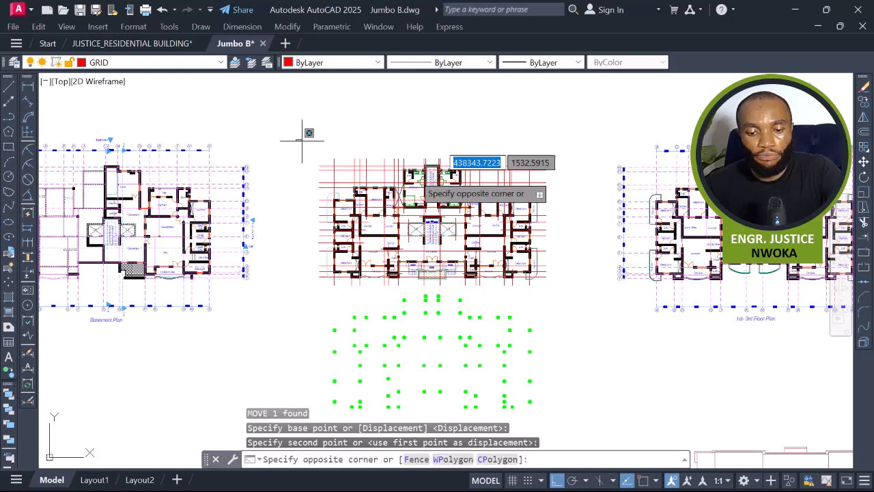
{"action": "left_click", "coordinate": [581, 291]}
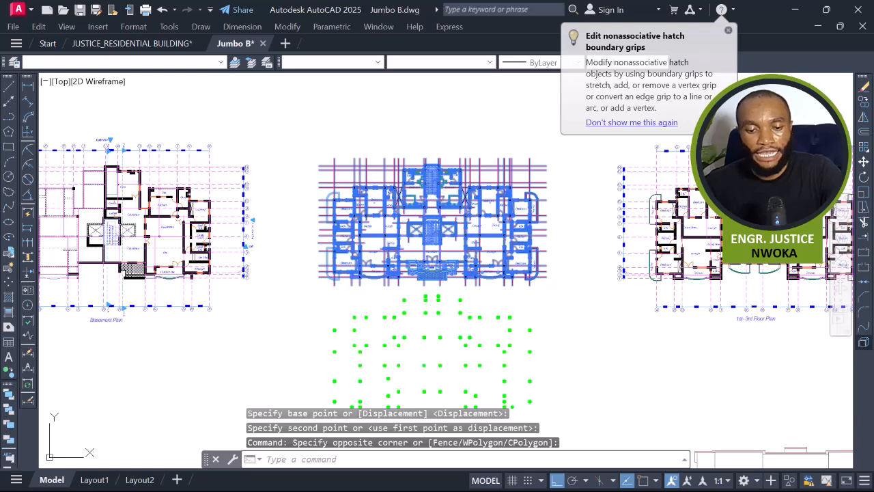
{"action": "left_click", "coordinate": [863, 342]}
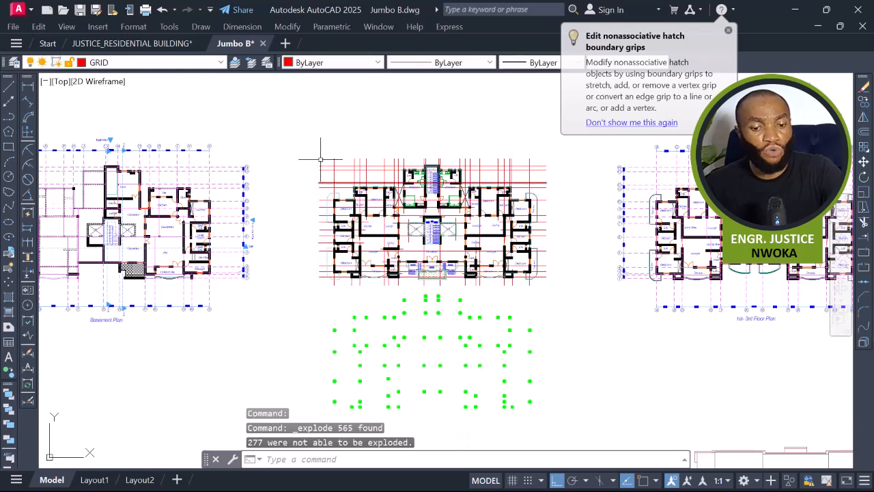
Select the whole typical floor plan again and explode it once more, then inspect the lift core.
{"action": "left_click", "coordinate": [302, 135]}
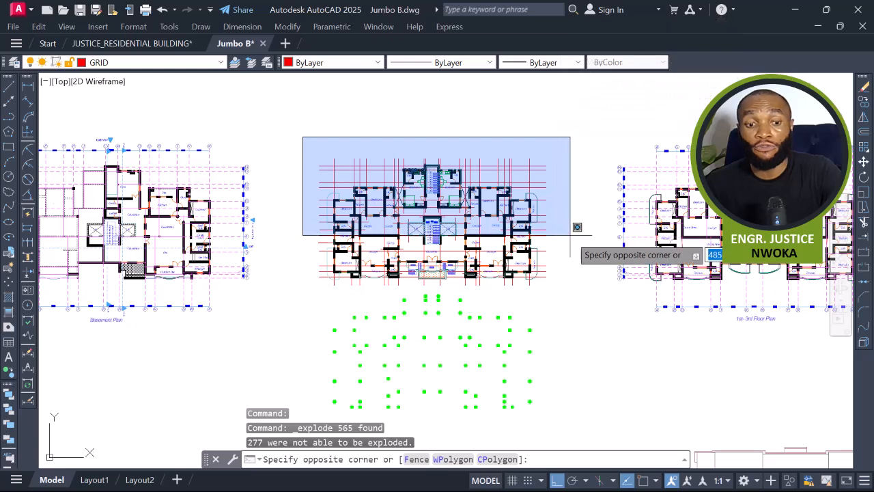
{"action": "left_click", "coordinate": [584, 289]}
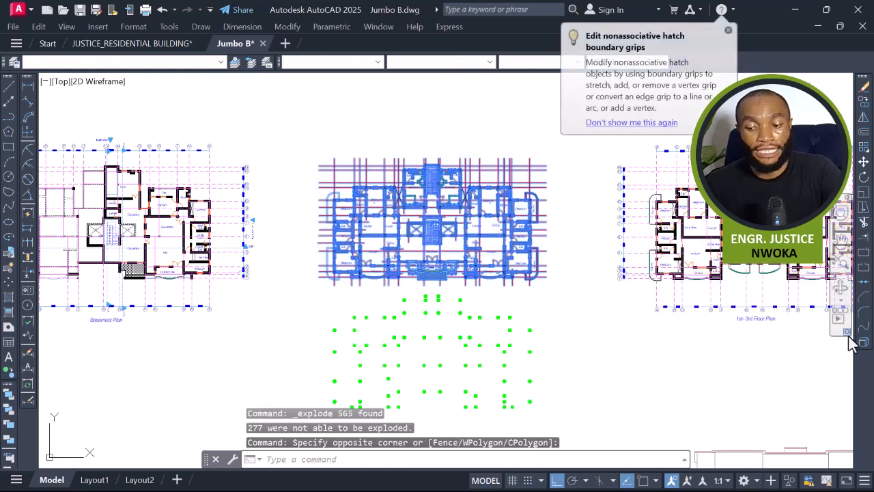
{"action": "key", "text": "Return"}
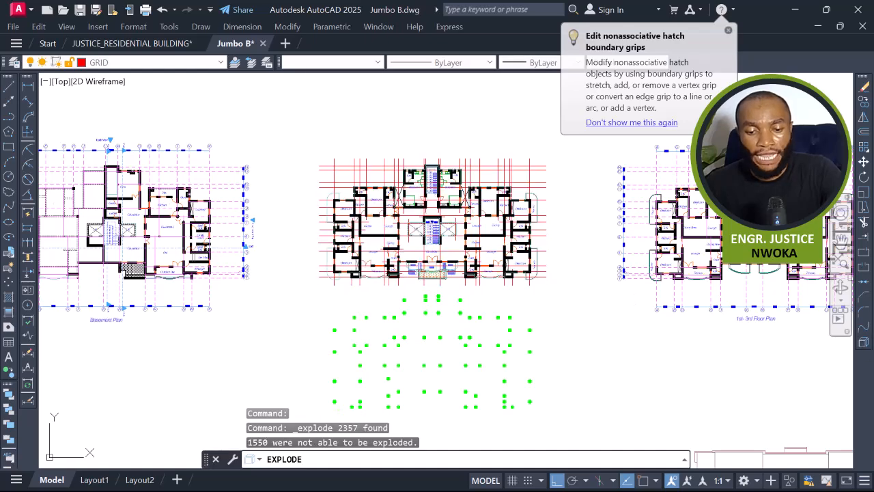
{"action": "scroll", "coordinate": [461, 229], "scroll_direction": "up", "scroll_amount": 10}
{"action": "scroll", "coordinate": [461, 229], "scroll_direction": "up", "scroll_amount": 5}
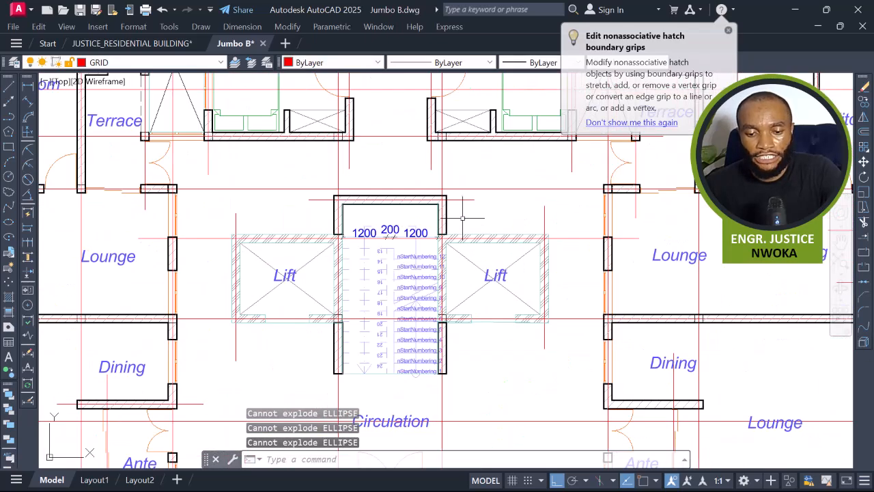
Examine the lift core's wall lines by selecting them one at a time.
{"action": "left_click", "coordinate": [450, 172]}
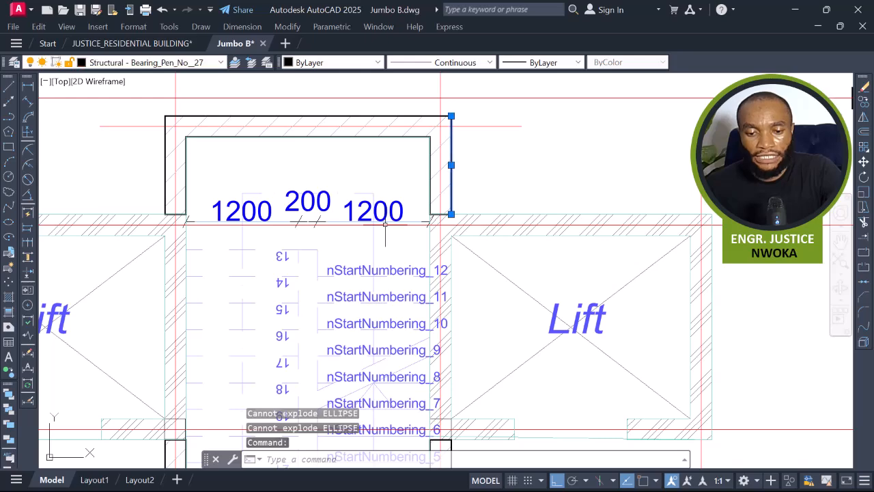
{"action": "scroll", "coordinate": [594, 198], "scroll_direction": "down", "scroll_amount": 4}
{"action": "scroll", "coordinate": [579, 198], "scroll_direction": "up", "scroll_amount": 3}
{"action": "left_click", "coordinate": [579, 202]}
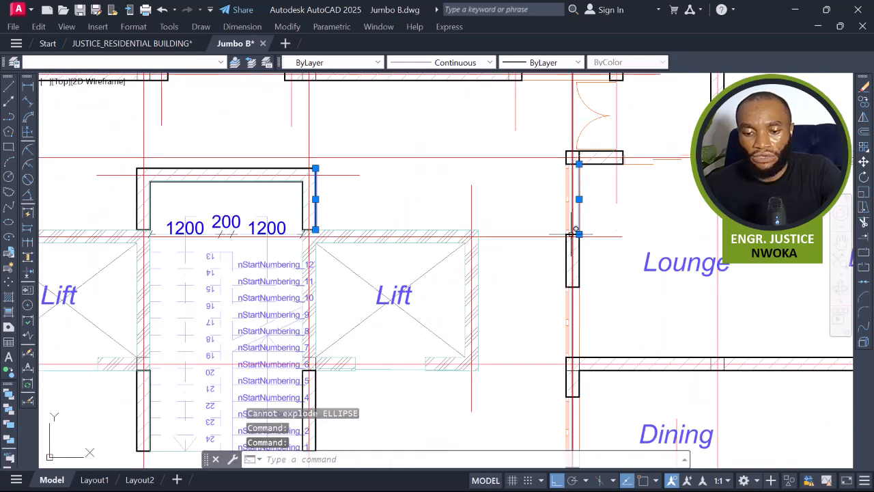
{"action": "key", "text": "Escape"}
{"action": "scroll", "coordinate": [502, 236], "scroll_direction": "down", "scroll_amount": 8}
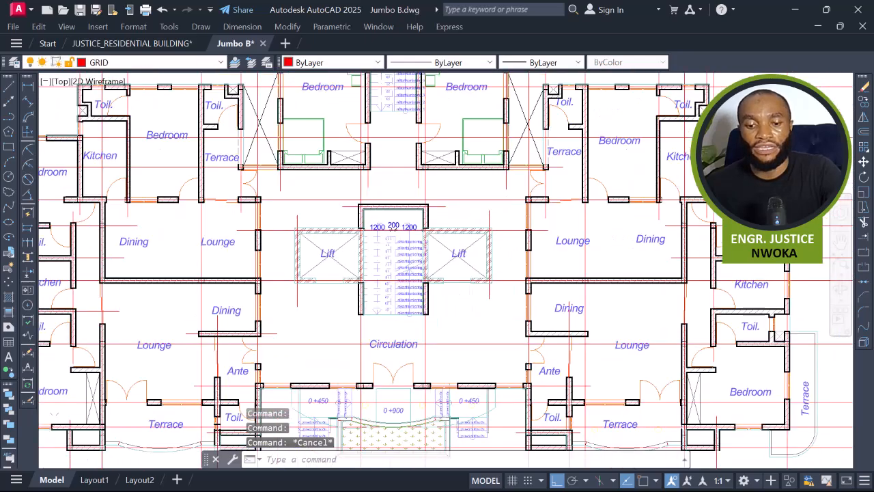
Window-select the entire typical floor plan and explode it a third time.
{"action": "middle_click_drag", "start_coordinate": [288, 130], "coordinate": [298, 159]}
{"action": "left_click", "coordinate": [277, 133]}
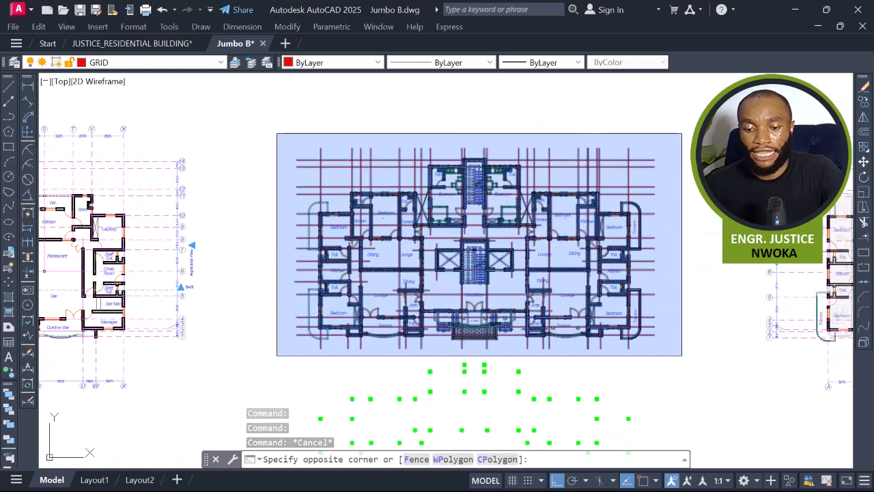
{"action": "left_click", "coordinate": [688, 345]}
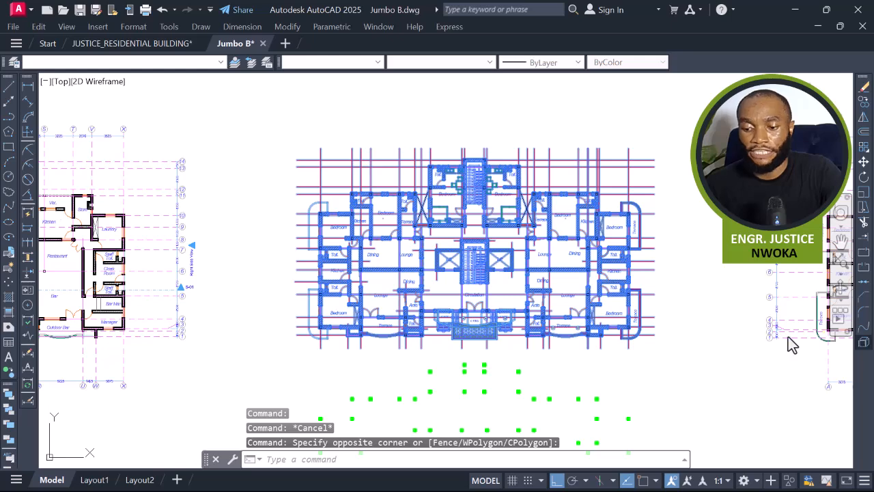
{"action": "type", "text": "x"}
{"action": "key", "text": "Return"}
{"action": "scroll", "coordinate": [529, 225], "scroll_direction": "down", "scroll_amount": 2}
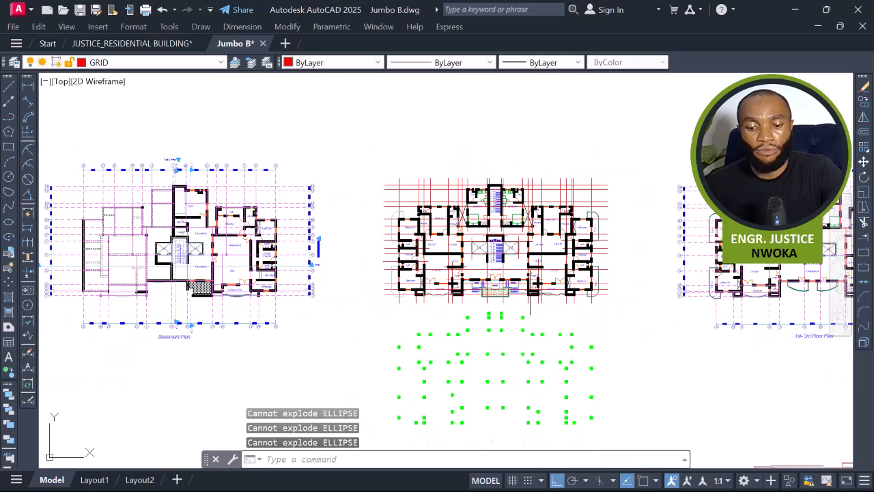
Move the columns block back onto the typical floor plan, snapping a corner column onto its matching wall corner.
{"action": "left_click", "coordinate": [528, 348]}
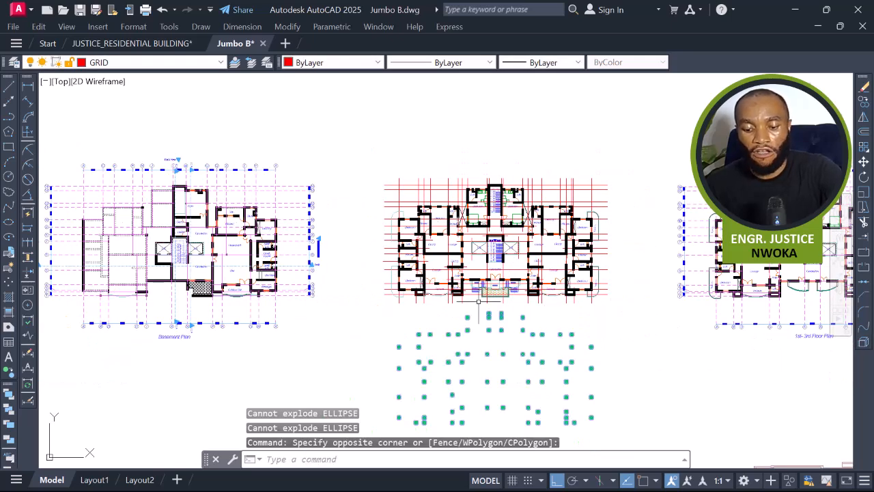
{"action": "left_click", "coordinate": [478, 301]}
{"action": "type", "text": "m"}
{"action": "key", "text": "Return"}
{"action": "scroll", "coordinate": [426, 330], "scroll_direction": "up", "scroll_amount": 5}
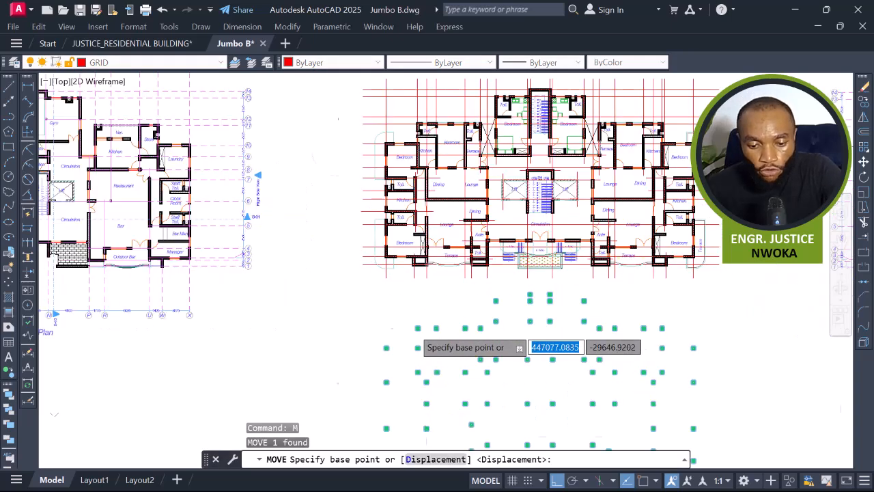
{"action": "key", "text": "F3"}
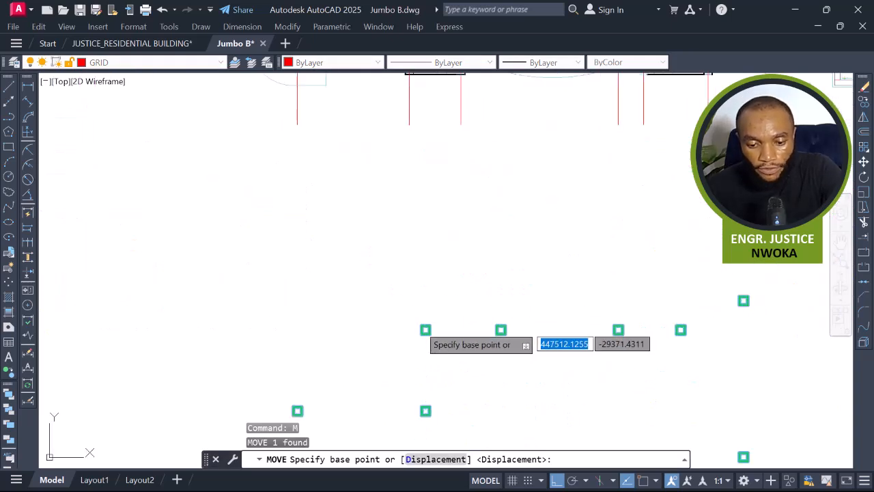
{"action": "left_click", "coordinate": [423, 328]}
{"action": "scroll", "coordinate": [415, 258], "scroll_direction": "down", "scroll_amount": 6}
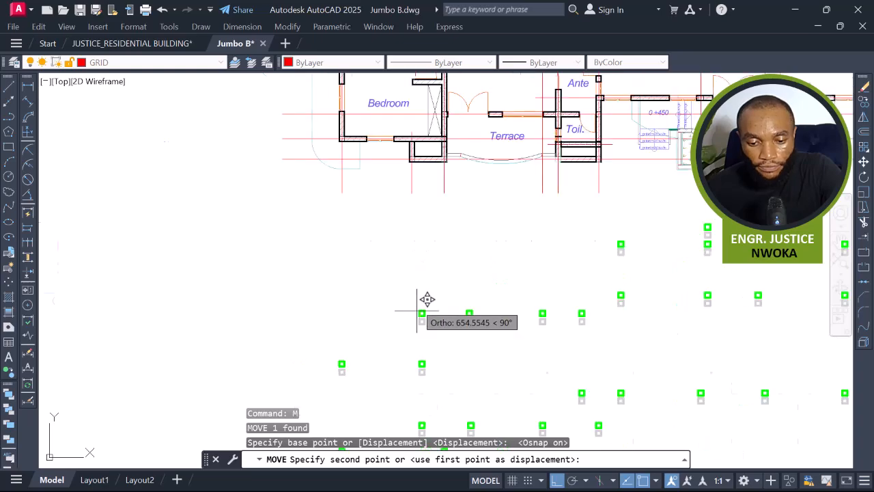
{"action": "scroll", "coordinate": [439, 331], "scroll_direction": "up", "scroll_amount": 4}
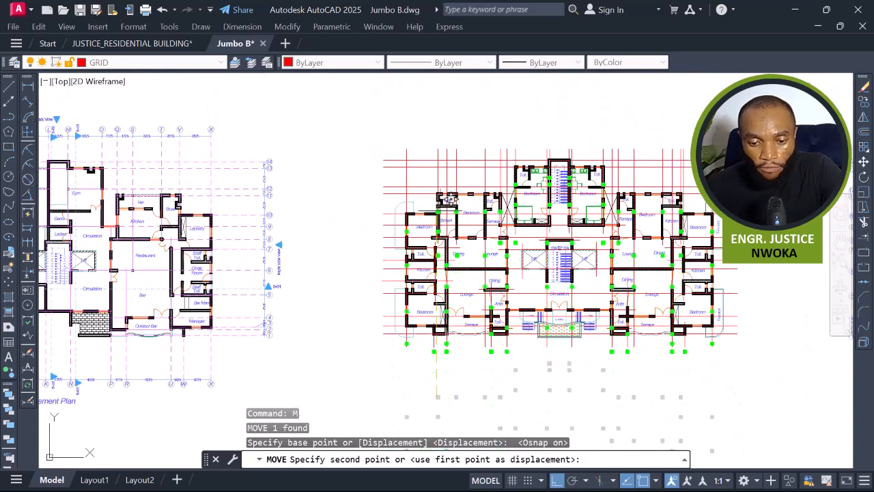
{"action": "scroll", "coordinate": [447, 186], "scroll_direction": "up", "scroll_amount": 5}
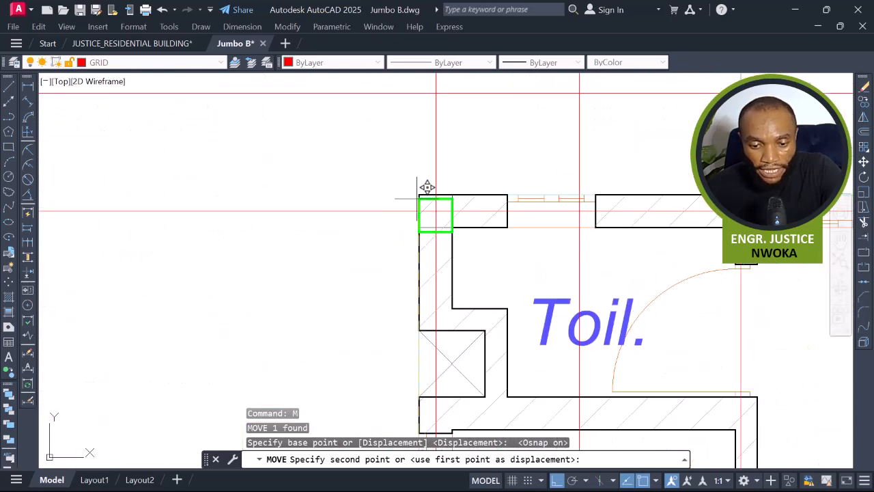
{"action": "left_click", "coordinate": [423, 196]}
Explode the columns block, then select individual columns to check they are separate objects.
{"action": "scroll", "coordinate": [391, 202], "scroll_direction": "down", "scroll_amount": 3}
{"action": "scroll", "coordinate": [390, 202], "scroll_direction": "down", "scroll_amount": 3}
{"action": "scroll", "coordinate": [480, 222], "scroll_direction": "down", "scroll_amount": 1}
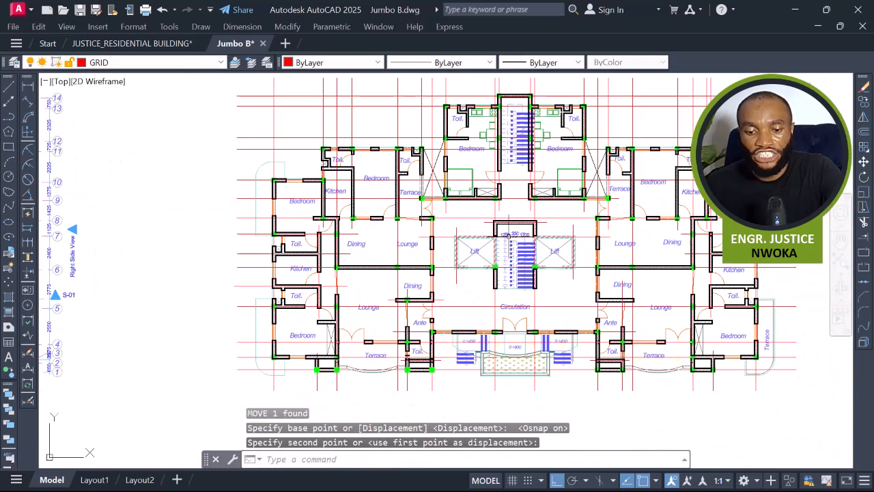
{"action": "scroll", "coordinate": [469, 255], "scroll_direction": "up", "scroll_amount": 8}
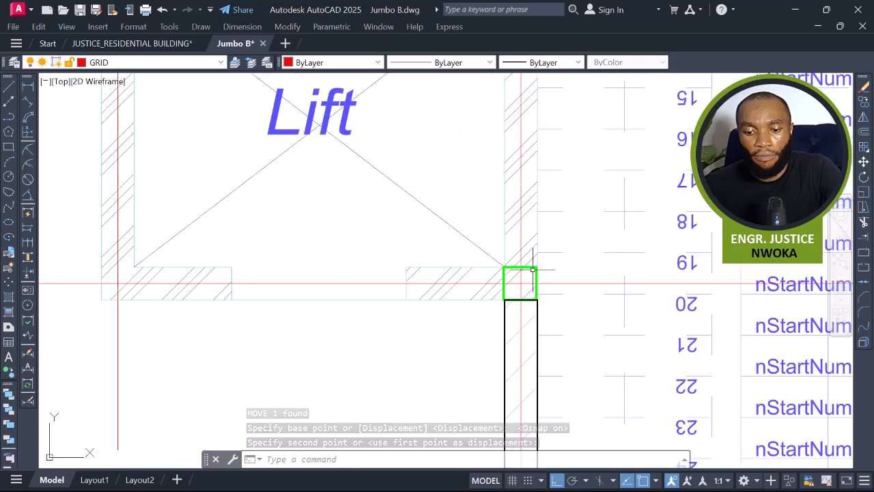
{"action": "scroll", "coordinate": [534, 264], "scroll_direction": "down", "scroll_amount": 7}
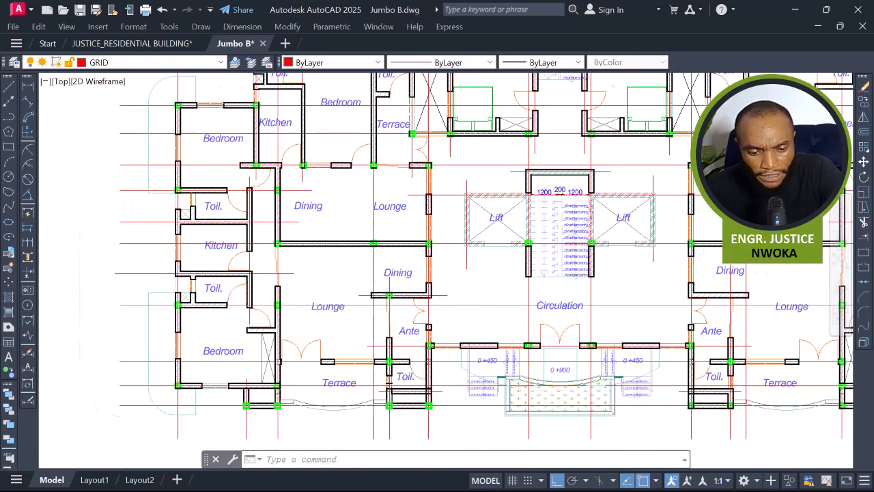
{"action": "scroll", "coordinate": [267, 403], "scroll_direction": "up", "scroll_amount": 8}
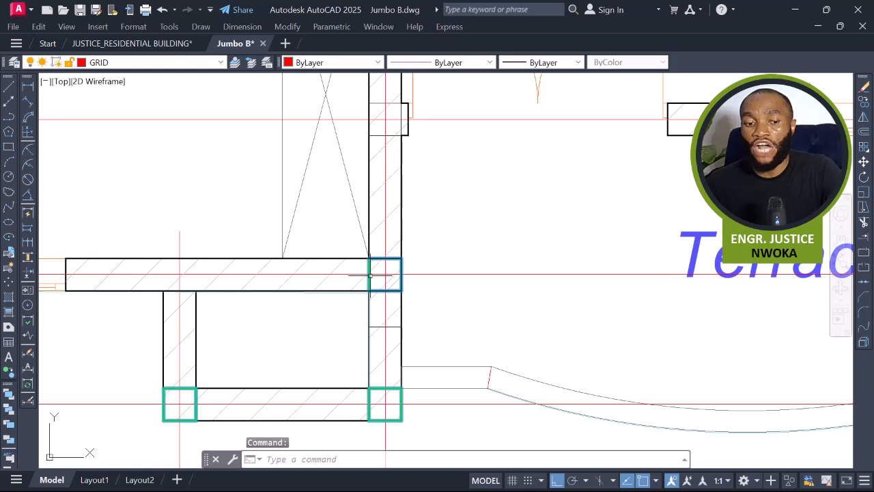
{"action": "mouse_move", "coordinate": [370, 275]}
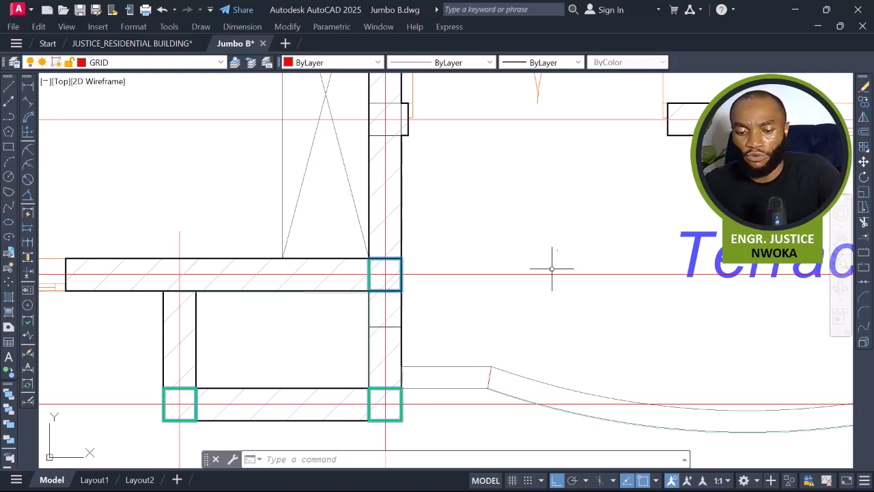
{"action": "left_click", "coordinate": [863, 342]}
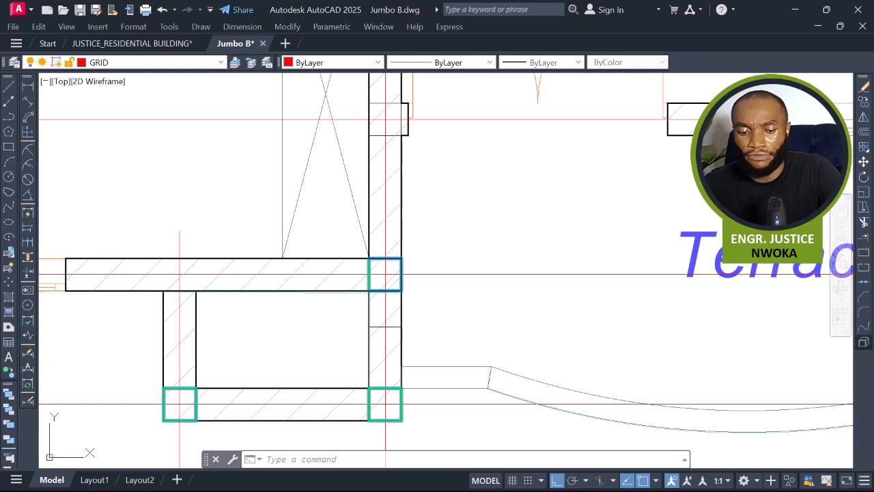
{"action": "scroll", "coordinate": [369, 327], "scroll_direction": "down", "scroll_amount": 2}
{"action": "middle_click_drag", "start_coordinate": [377, 344], "coordinate": [475, 287]}
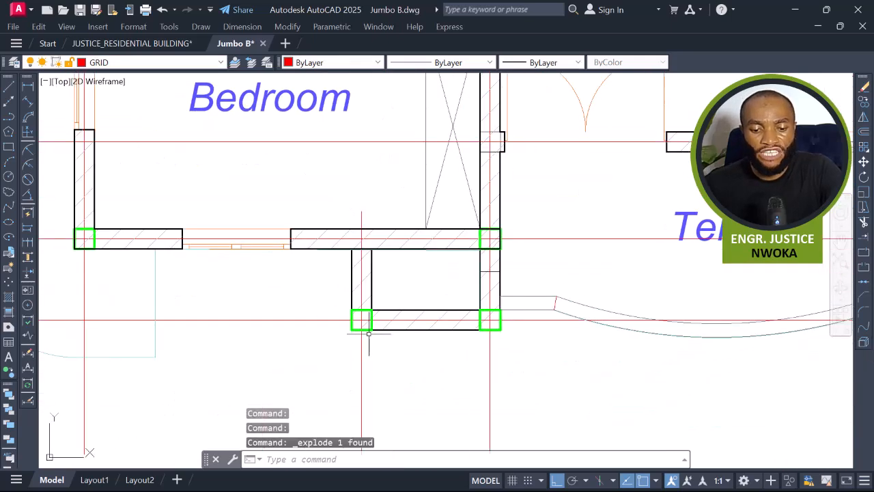
{"action": "scroll", "coordinate": [375, 317], "scroll_direction": "up", "scroll_amount": 4}
{"action": "left_click", "coordinate": [374, 312]}
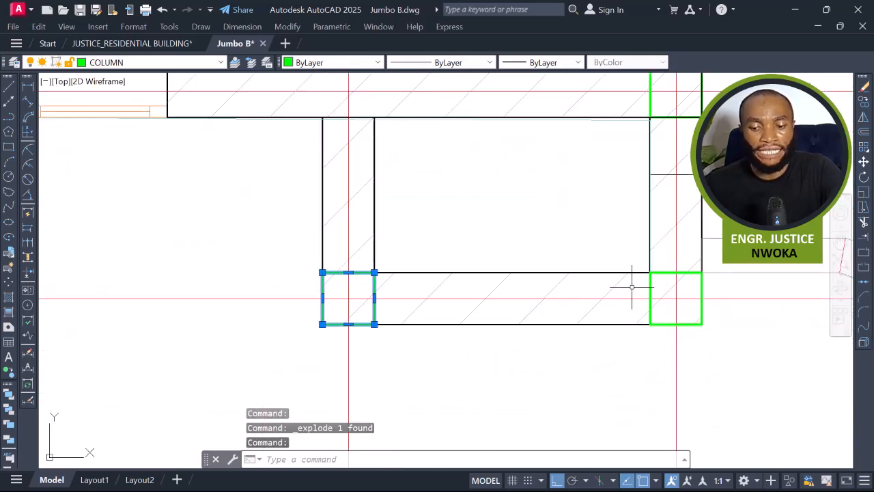
{"action": "left_click", "coordinate": [654, 280]}
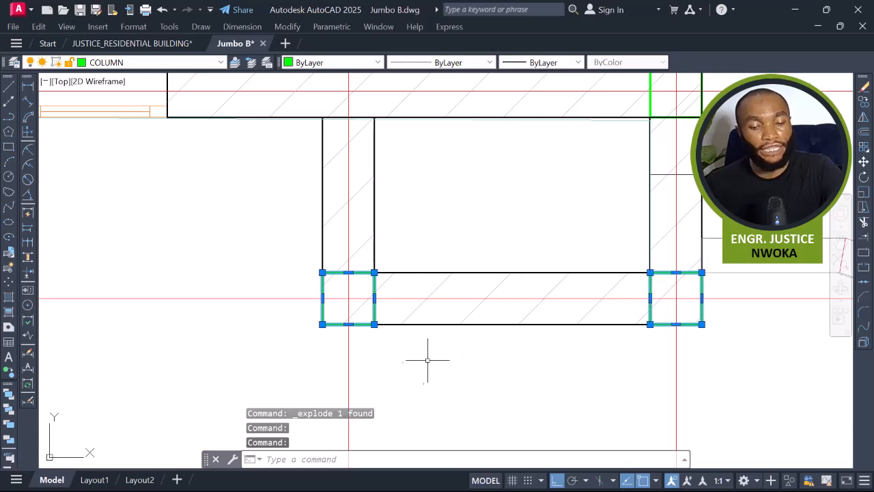
{"action": "scroll", "coordinate": [435, 357], "scroll_direction": "down", "scroll_amount": 3}
{"action": "key", "text": "Escape"}
Extend the toilet wall's edge lines up to the column on its right using the column as boundary.
{"action": "scroll", "coordinate": [435, 357], "scroll_direction": "down", "scroll_amount": 4}
{"action": "middle_click_drag", "start_coordinate": [459, 245], "coordinate": [406, 399]}
{"action": "scroll", "coordinate": [320, 257], "scroll_direction": "up", "scroll_amount": 2}
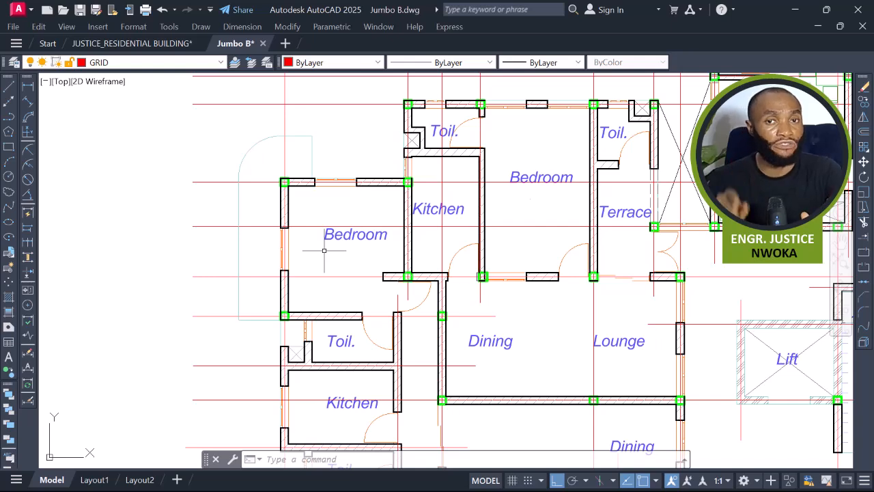
{"action": "scroll", "coordinate": [343, 291], "scroll_direction": "up", "scroll_amount": 3}
{"action": "middle_click_drag", "start_coordinate": [333, 298], "coordinate": [328, 283]}
{"action": "middle_click_drag", "start_coordinate": [532, 365], "coordinate": [512, 340]}
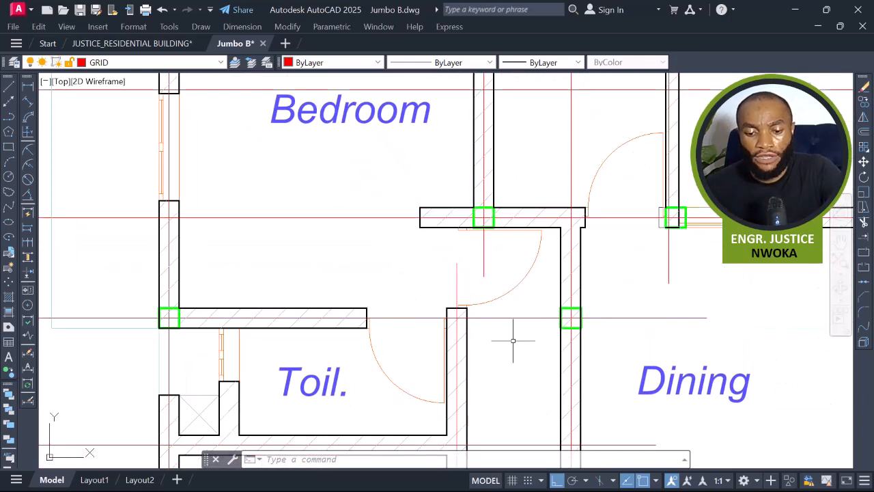
{"action": "scroll", "coordinate": [573, 311], "scroll_direction": "up", "scroll_amount": 2}
{"action": "left_click", "coordinate": [569, 321]}
{"action": "scroll", "coordinate": [468, 260], "scroll_direction": "down", "scroll_amount": 4}
{"action": "type", "text": "EX"}
{"action": "key", "text": "space"}
{"action": "scroll", "coordinate": [347, 298], "scroll_direction": "up", "scroll_amount": 4}
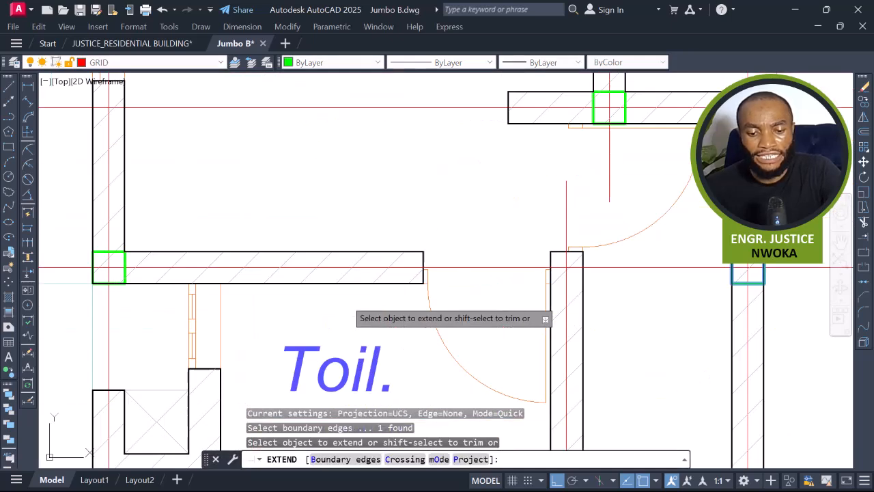
{"action": "left_click", "coordinate": [410, 256]}
{"action": "left_click", "coordinate": [411, 256]}
{"action": "key", "text": "space"}
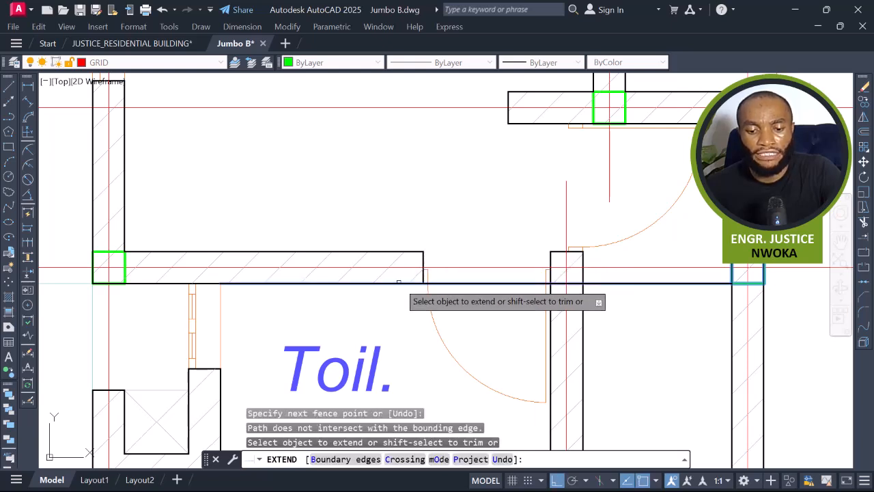
{"action": "left_click", "coordinate": [398, 282]}
{"action": "middle_click_drag", "start_coordinate": [540, 273], "coordinate": [512, 269]}
{"action": "key", "text": "Escape"}
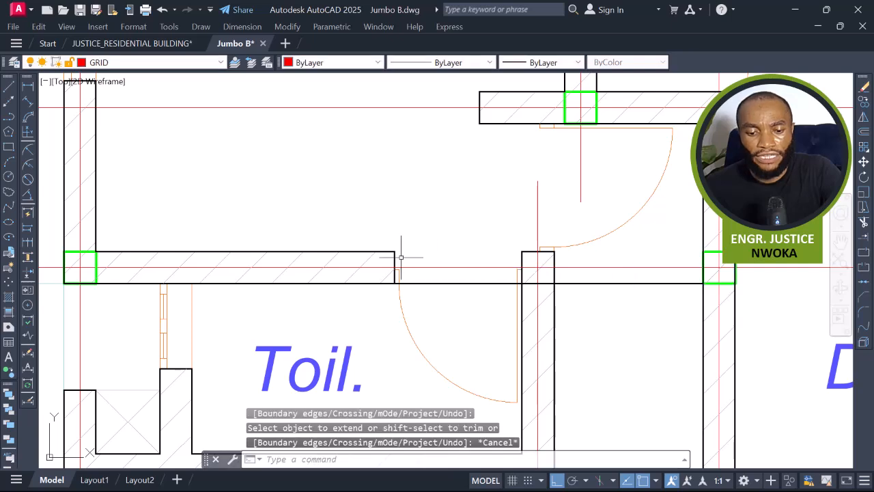
Stretch the toilet wall's upper edge line across the door opening to meet the column.
{"action": "left_click", "coordinate": [389, 252]}
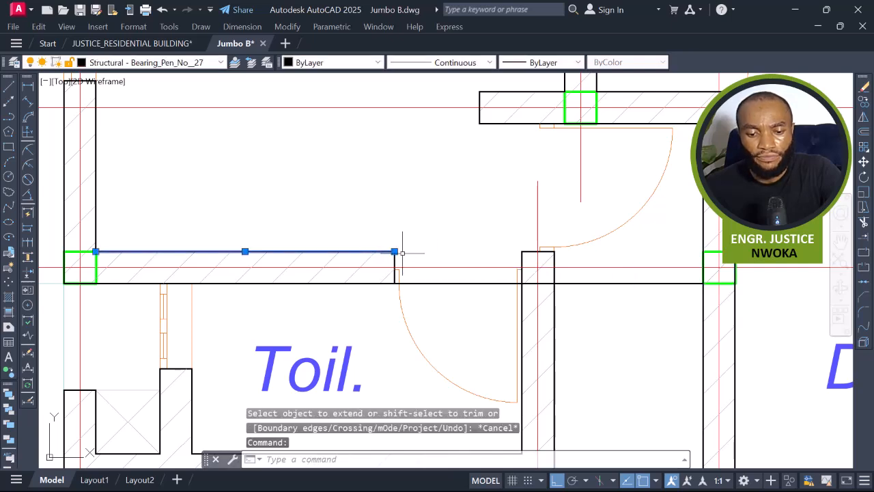
{"action": "left_click", "coordinate": [394, 251]}
{"action": "middle_click_drag", "start_coordinate": [651, 260], "coordinate": [508, 266]}
{"action": "scroll", "coordinate": [549, 268], "scroll_direction": "up", "scroll_amount": 2}
{"action": "scroll", "coordinate": [549, 269], "scroll_direction": "up", "scroll_amount": 2}
{"action": "key", "text": "Escape"}
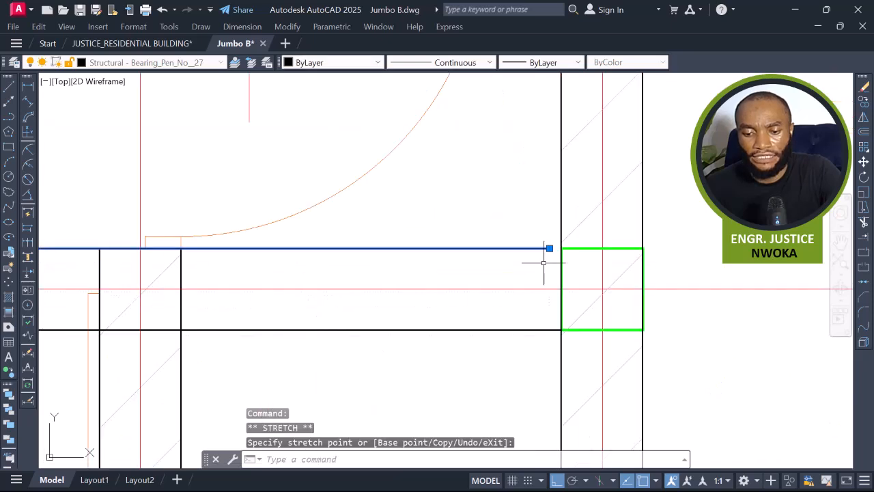
{"action": "key", "text": "Escape"}
{"action": "type", "text": "ex"}
{"action": "key", "text": "Return"}
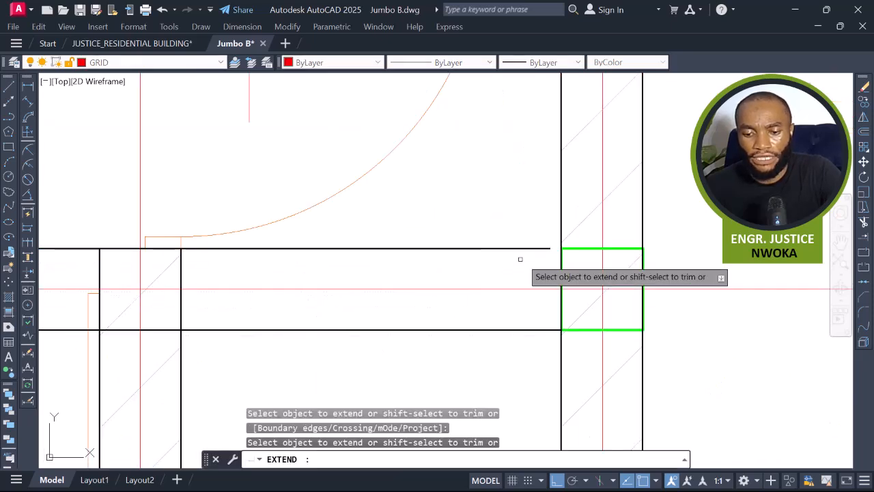
{"action": "scroll", "coordinate": [557, 273], "scroll_direction": "down", "scroll_amount": 4}
{"action": "key", "text": "Escape"}
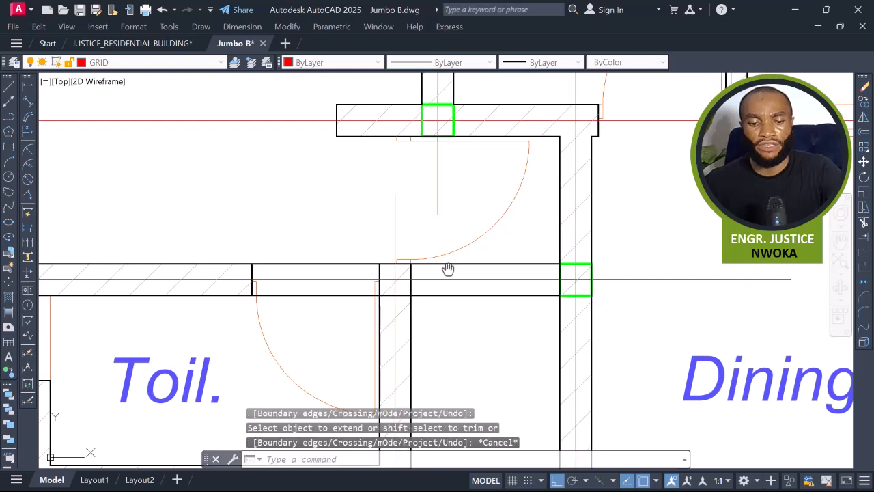
Erase the toilet door's swing arc and leftover opening lines from the wall.
{"action": "scroll", "coordinate": [472, 251], "scroll_direction": "down", "scroll_amount": 2}
{"action": "left_click", "coordinate": [449, 272]}
{"action": "left_click", "coordinate": [424, 291]}
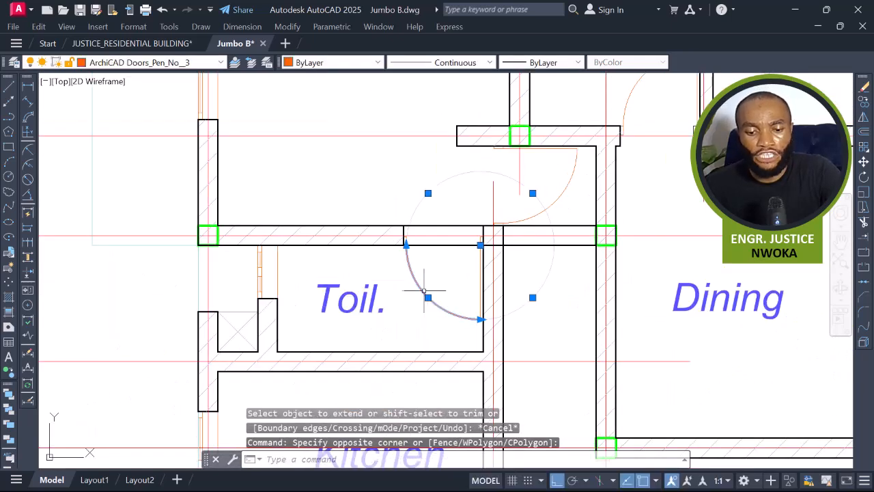
{"action": "left_click", "coordinate": [394, 207]}
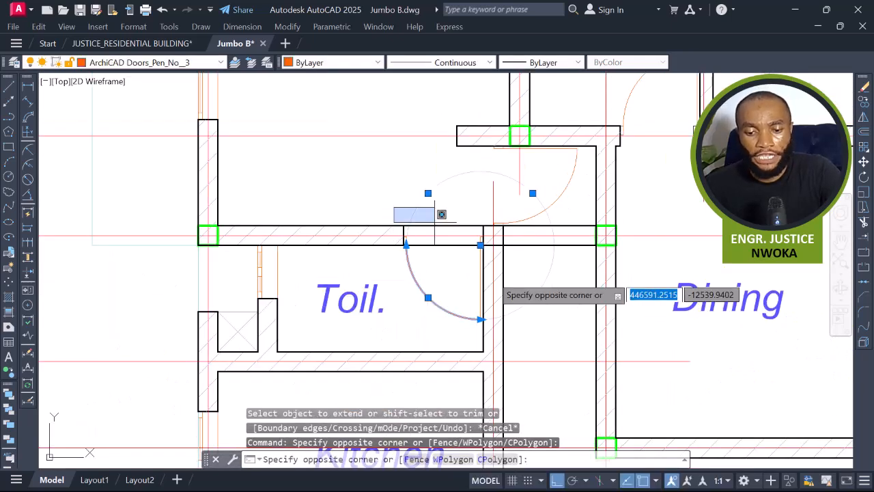
{"action": "left_click", "coordinate": [500, 298]}
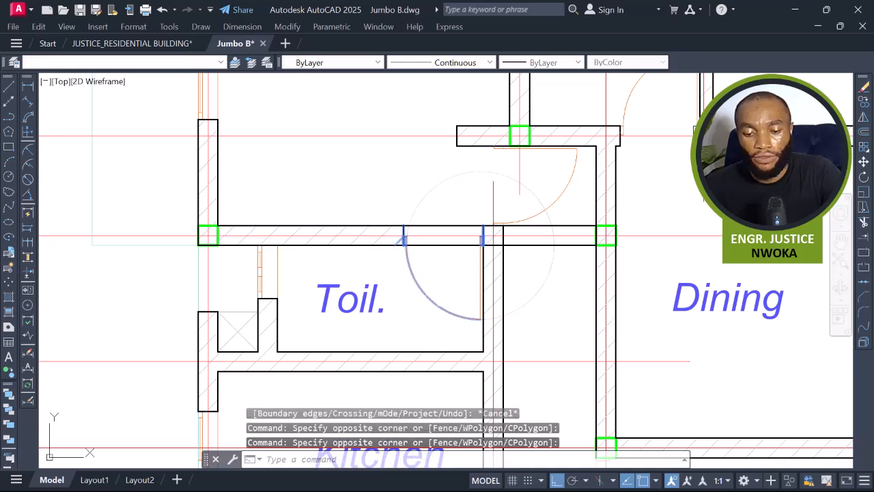
{"action": "type", "text": "E"}
{"action": "key", "text": "Return"}
{"action": "left_click", "coordinate": [480, 287]}
{"action": "key", "text": "Return"}
{"action": "left_click", "coordinate": [181, 200]}
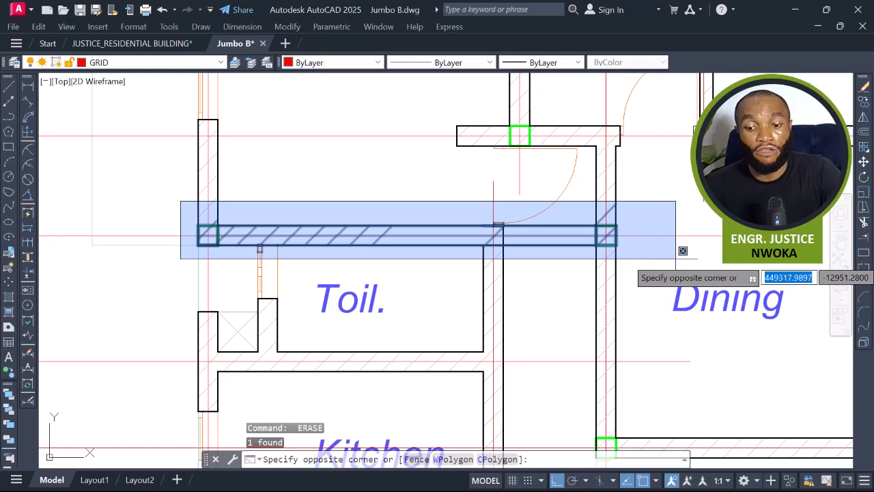
{"action": "key", "text": "Escape"}
{"action": "middle_click_drag", "start_coordinate": [566, 229], "coordinate": [566, 293]}
{"action": "scroll", "coordinate": [566, 293], "scroll_direction": "up", "scroll_amount": 3}
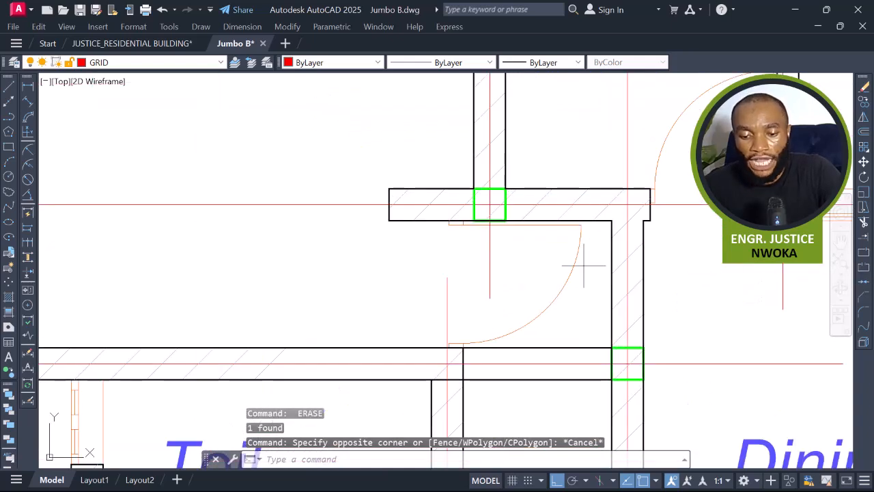
Erase the leftover door arc fragment and remaining opening lines at the toilet door.
{"action": "left_click", "coordinate": [583, 265]}
{"action": "left_click", "coordinate": [546, 281]}
{"action": "type", "text": "e"}
{"action": "key", "text": "Return"}
{"action": "scroll", "coordinate": [537, 253], "scroll_direction": "up", "scroll_amount": 5}
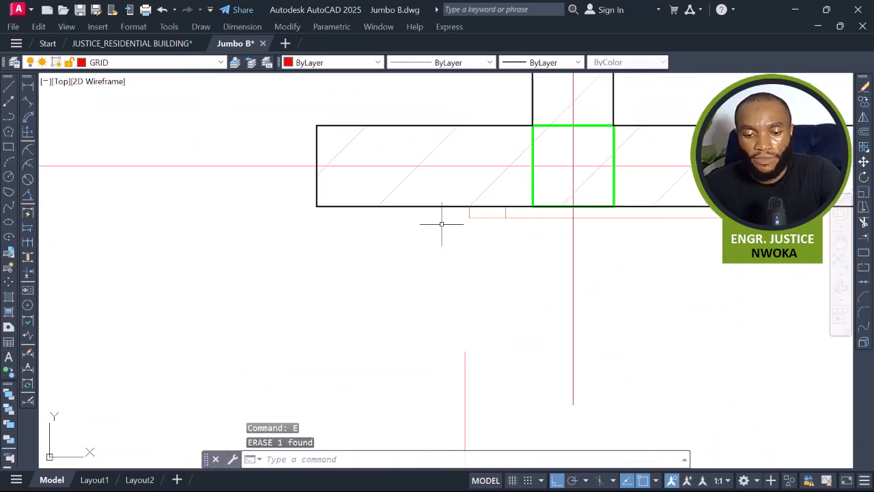
{"action": "left_click", "coordinate": [530, 206]}
{"action": "left_click", "coordinate": [429, 244]}
{"action": "scroll", "coordinate": [429, 244], "scroll_direction": "down", "scroll_amount": 6}
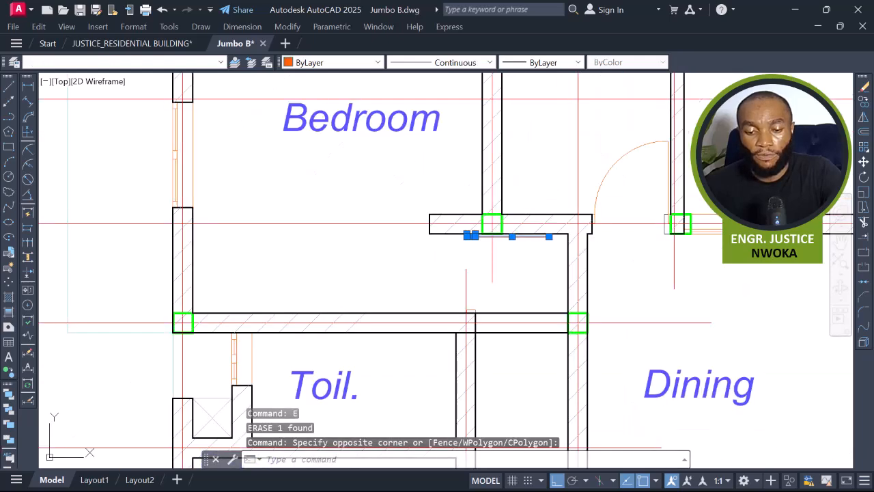
{"action": "middle_click_drag", "start_coordinate": [475, 264], "coordinate": [480, 284]}
{"action": "scroll", "coordinate": [486, 260], "scroll_direction": "up", "scroll_amount": 6}
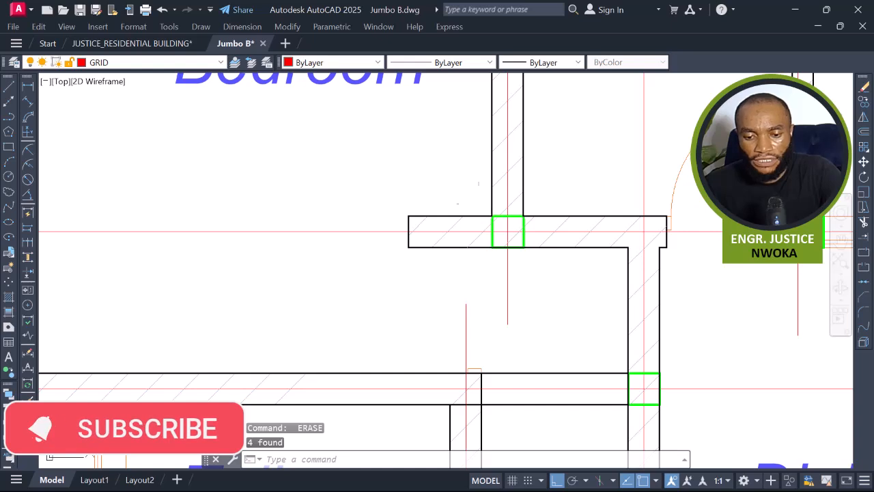
Trim the wall stub projecting left of the column below the bedroom and erase its leftover lines.
{"action": "type", "text": "tr"}
{"action": "key", "text": "Return"}
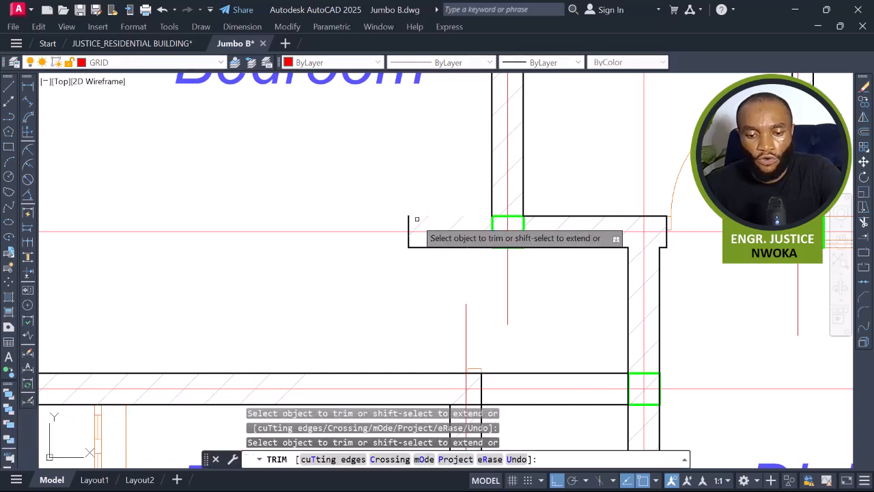
{"action": "mouse_move", "coordinate": [407, 221]}
{"action": "left_mouse_down"}
{"action": "mouse_move", "coordinate": [421, 219]}
{"action": "mouse_move", "coordinate": [408, 240]}
{"action": "left_mouse_up"}
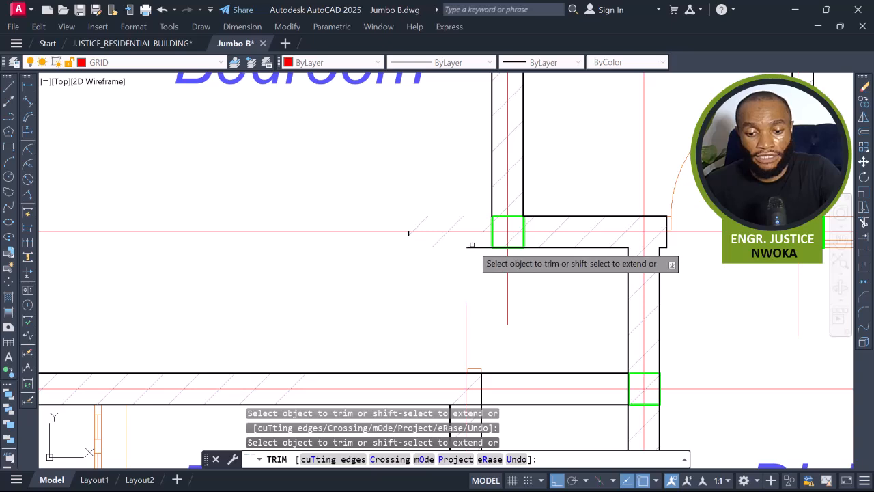
{"action": "left_click_drag", "start_coordinate": [470, 247], "coordinate": [482, 247]}
{"action": "key", "text": "Escape"}
{"action": "left_click", "coordinate": [399, 205]}
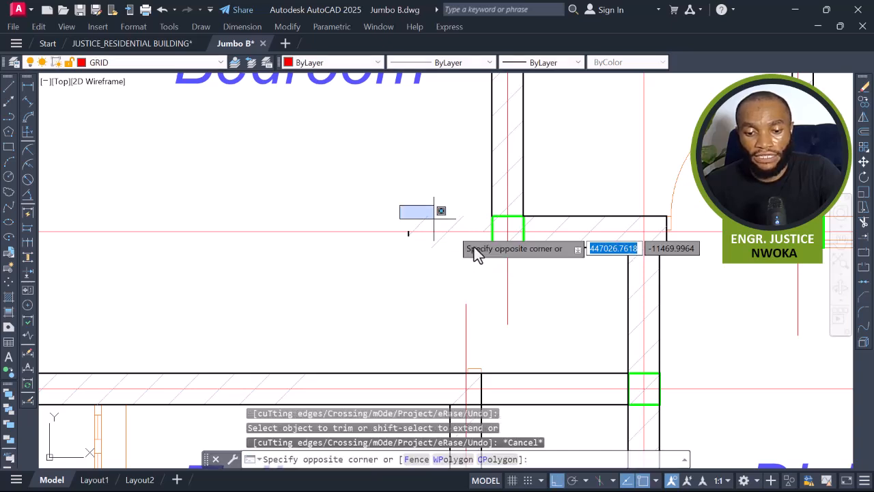
{"action": "left_click", "coordinate": [490, 263]}
{"action": "type", "text": "e"}
{"action": "key", "text": "Return"}
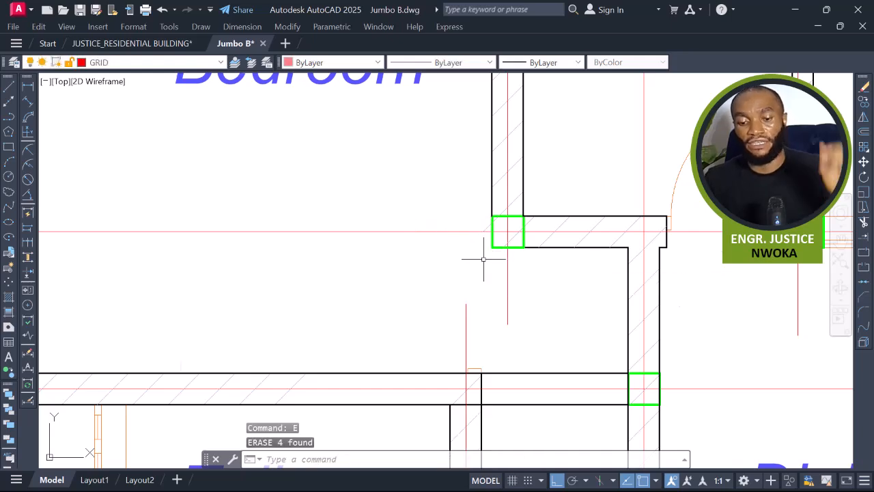
{"action": "scroll", "coordinate": [453, 248], "scroll_direction": "down", "scroll_amount": 5}
{"action": "middle_click_drag", "start_coordinate": [452, 247], "coordinate": [460, 296]}
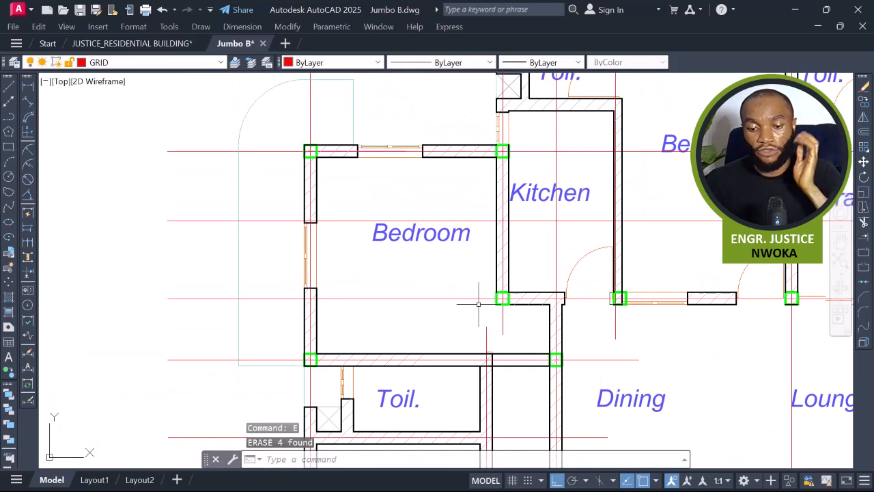
{"action": "left_click", "coordinate": [334, 168]}
{"action": "key", "text": "Escape"}
{"action": "left_click_drag", "start_coordinate": [432, 318], "coordinate": [579, 325]}
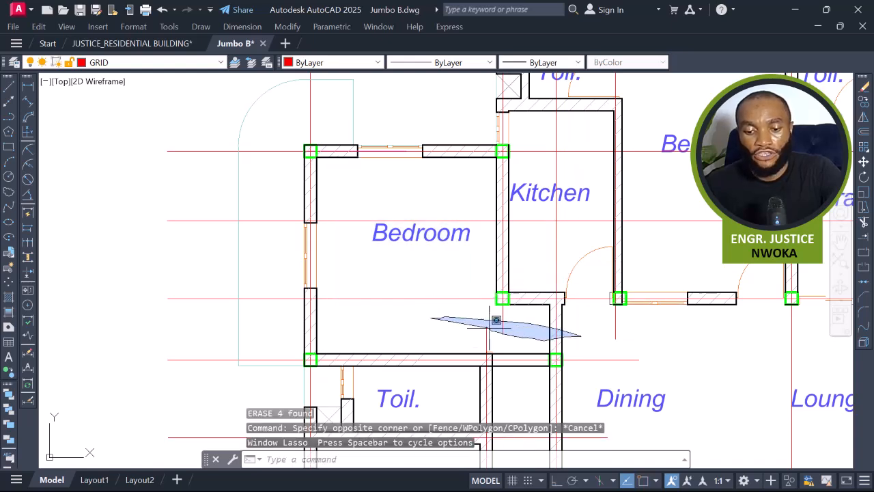
{"action": "key", "text": "Escape"}
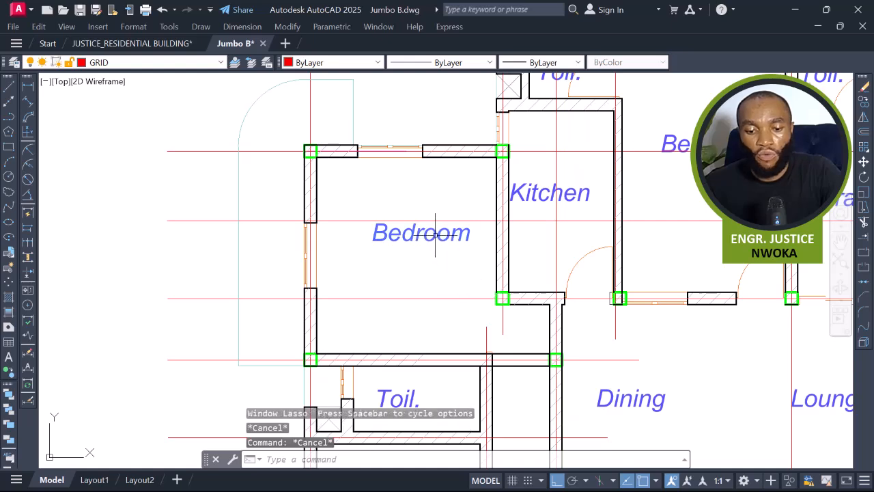
Rename the Bedroom room label as P1.
{"action": "left_click", "coordinate": [435, 234]}
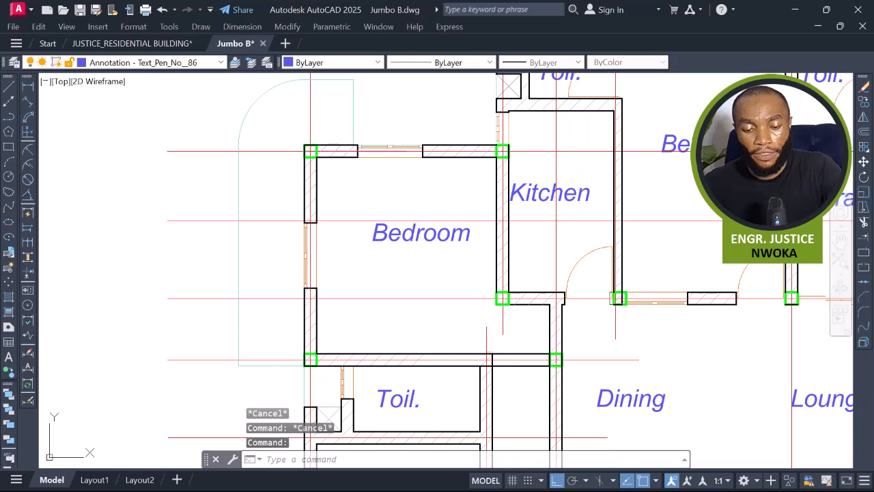
{"action": "double_click", "coordinate": [421, 232]}
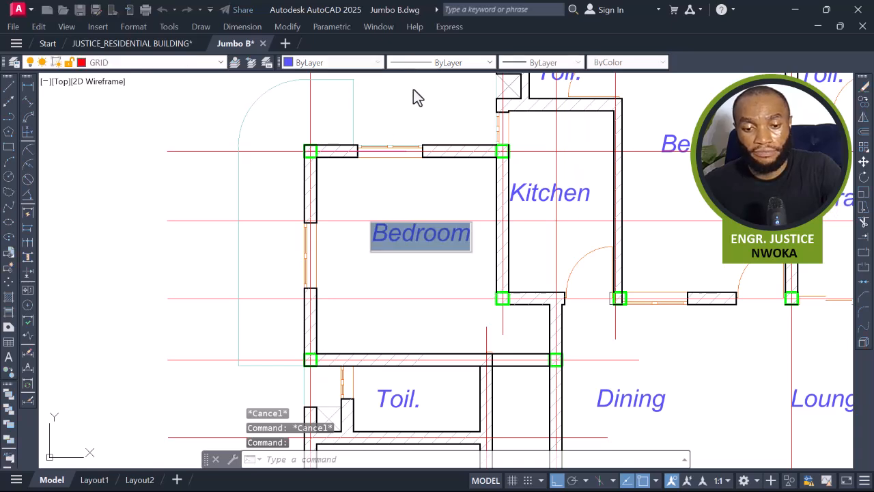
{"action": "type", "text": "P1"}
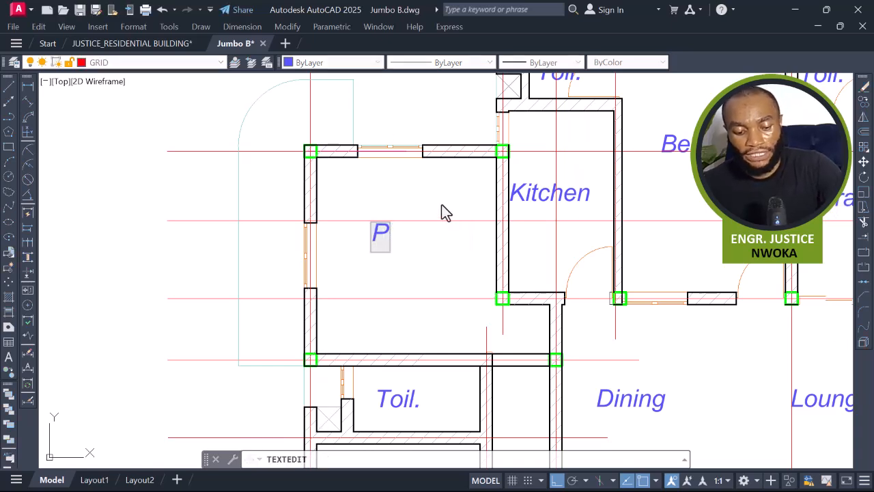
{"action": "left_click", "coordinate": [421, 307]}
{"action": "key", "text": "Escape"}
Examine the toilet, kitchen and bedroom areas around the P1 panel in the plan.
{"action": "scroll", "coordinate": [410, 225], "scroll_direction": "down", "scroll_amount": 5}
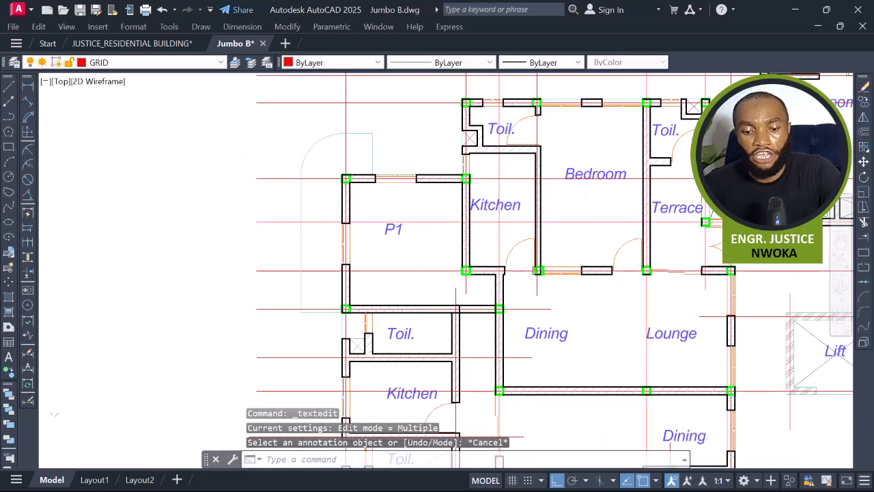
{"action": "middle_click_drag", "start_coordinate": [519, 205], "coordinate": [477, 266]}
{"action": "scroll", "coordinate": [428, 241], "scroll_direction": "up", "scroll_amount": 4}
{"action": "middle_click_drag", "start_coordinate": [455, 218], "coordinate": [401, 203]}
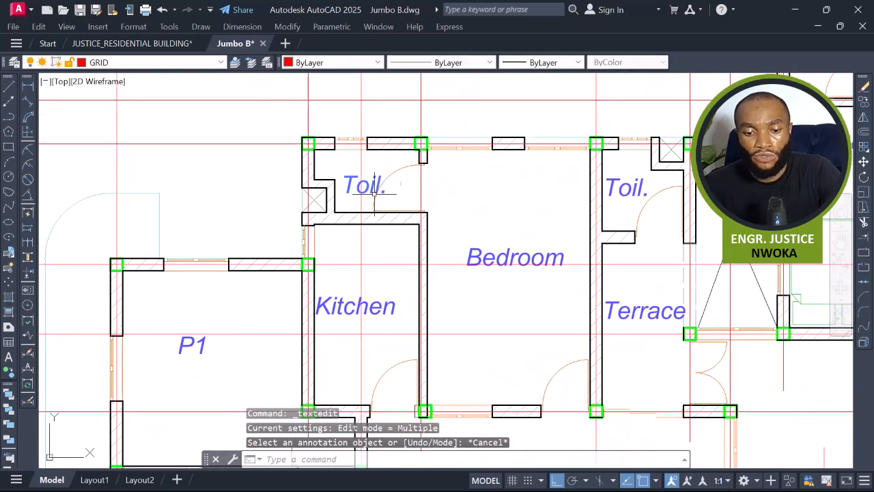
{"action": "left_click", "coordinate": [333, 164]}
{"action": "scroll", "coordinate": [351, 165], "scroll_direction": "down", "scroll_amount": 2}
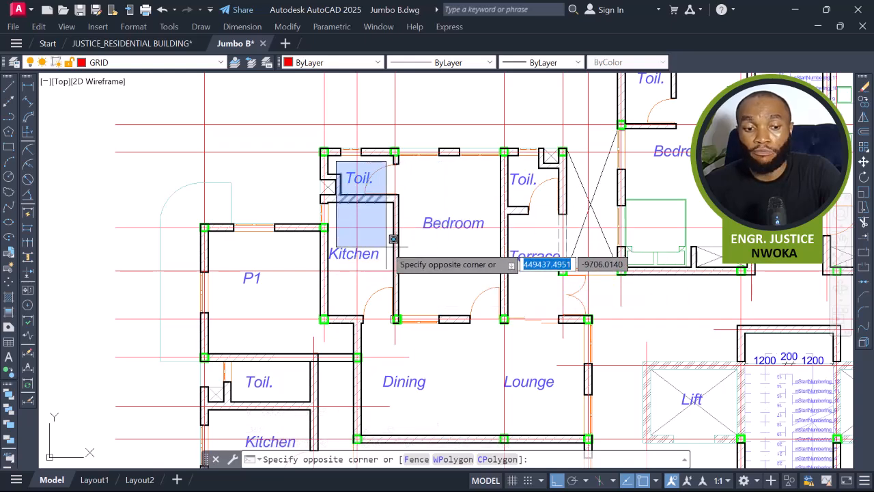
{"action": "key", "text": "Escape"}
{"action": "scroll", "coordinate": [345, 171], "scroll_direction": "up", "scroll_amount": 2}
{"action": "left_click", "coordinate": [324, 154]}
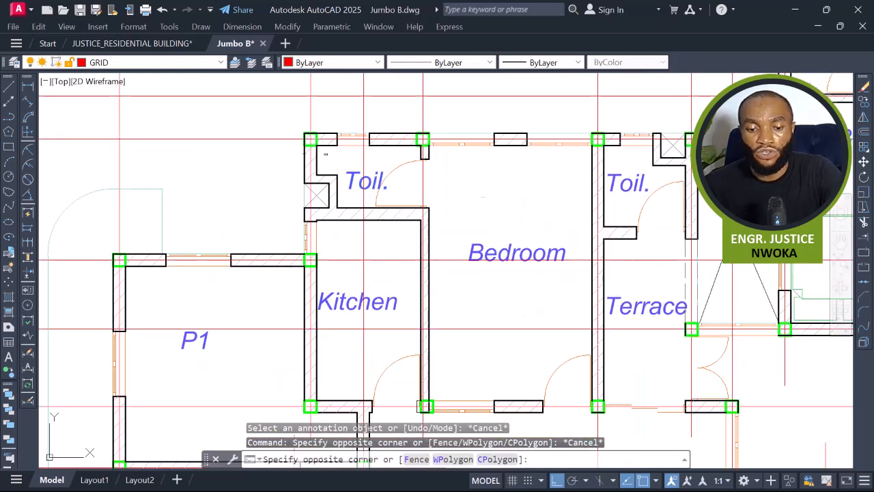
{"action": "key", "text": "Escape"}
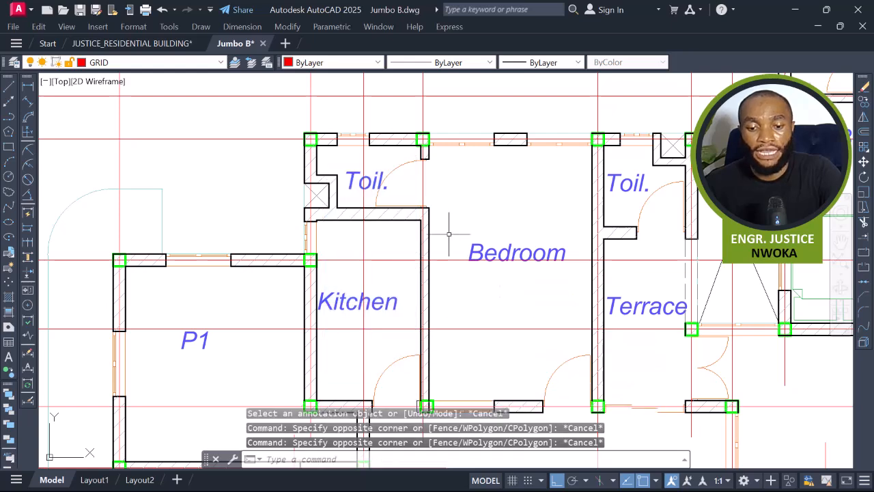
{"action": "left_click", "coordinate": [443, 162]}
{"action": "scroll", "coordinate": [474, 207], "scroll_direction": "down", "scroll_amount": 2}
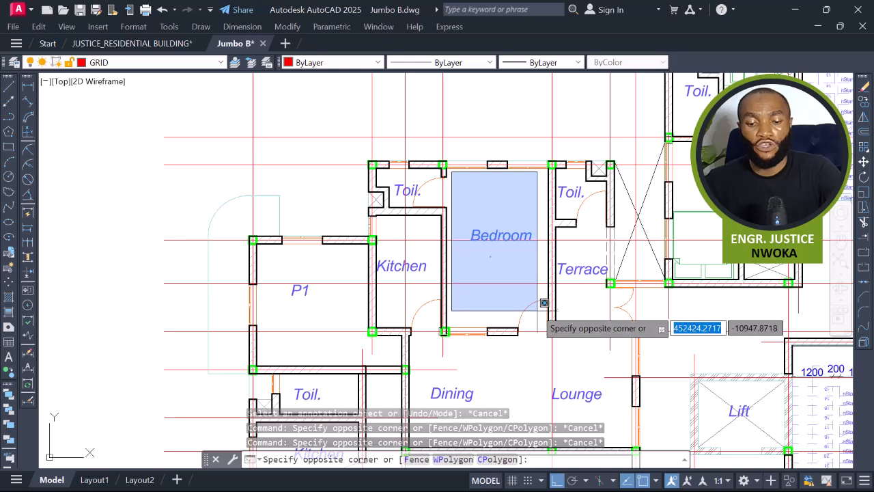
{"action": "key", "text": "Escape"}
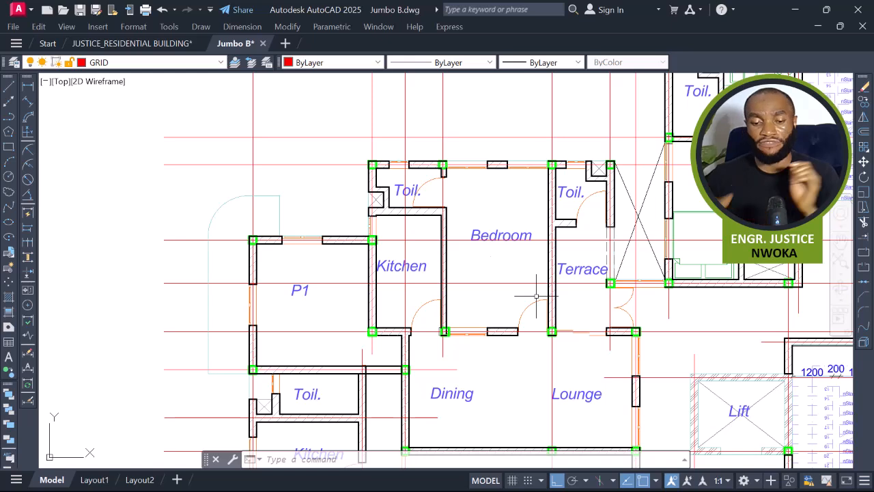
{"action": "scroll", "coordinate": [419, 213], "scroll_direction": "up", "scroll_amount": 2}
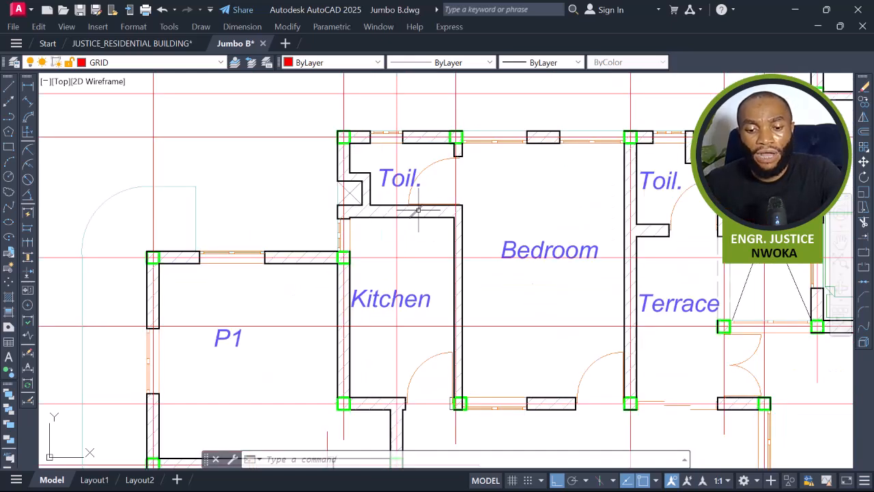
{"action": "left_click", "coordinate": [377, 159]}
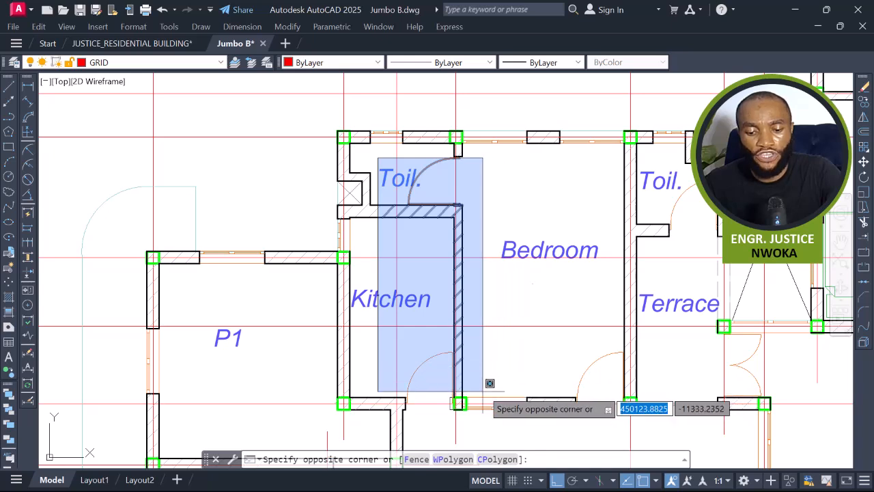
{"action": "left_click", "coordinate": [455, 271]}
{"action": "key", "text": "Escape"}
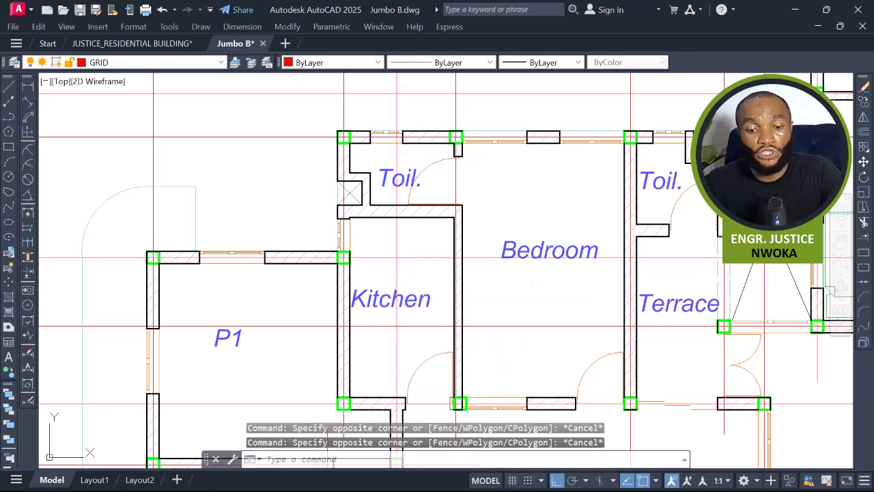
{"action": "left_click", "coordinate": [425, 153]}
{"action": "key", "text": "Escape"}
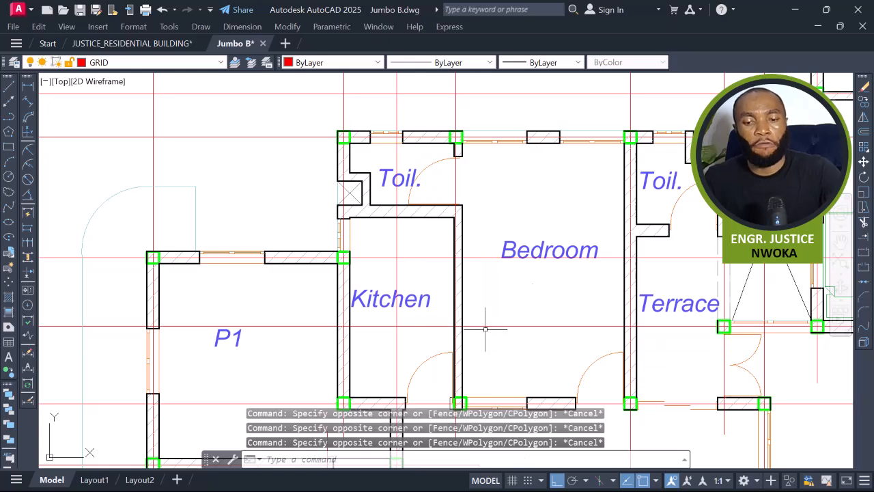
{"action": "left_click", "coordinate": [30, 87]}
{"action": "scroll", "coordinate": [341, 258], "scroll_direction": "up", "scroll_amount": 2}
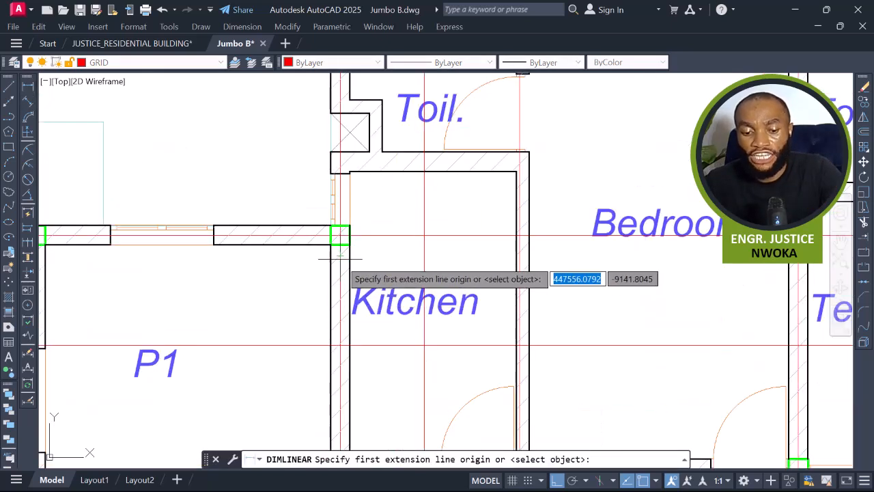
{"action": "left_click", "coordinate": [339, 236]}
{"action": "scroll", "coordinate": [334, 254], "scroll_direction": "down", "scroll_amount": 2}
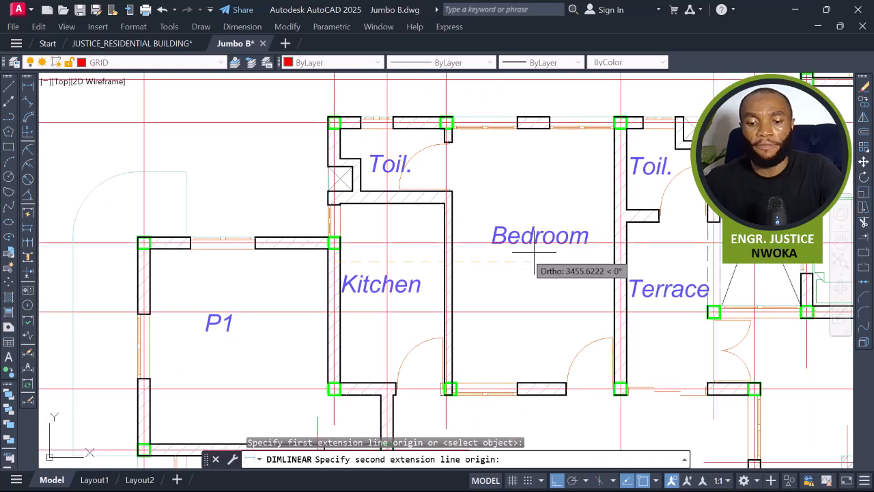
{"action": "scroll", "coordinate": [614, 251], "scroll_direction": "up", "scroll_amount": 2}
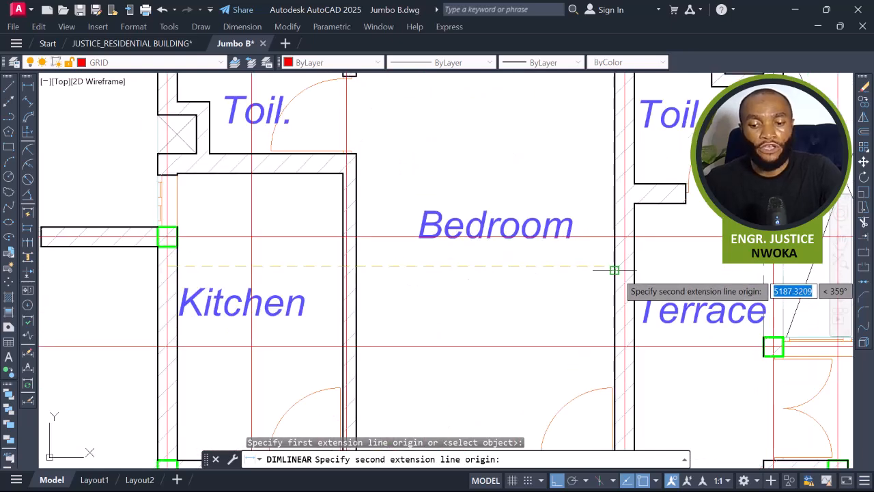
{"action": "scroll", "coordinate": [614, 270], "scroll_direction": "down", "scroll_amount": 4}
{"action": "key", "text": "Escape"}
{"action": "scroll", "coordinate": [448, 179], "scroll_direction": "up", "scroll_amount": 2}
{"action": "left_click", "coordinate": [428, 192]}
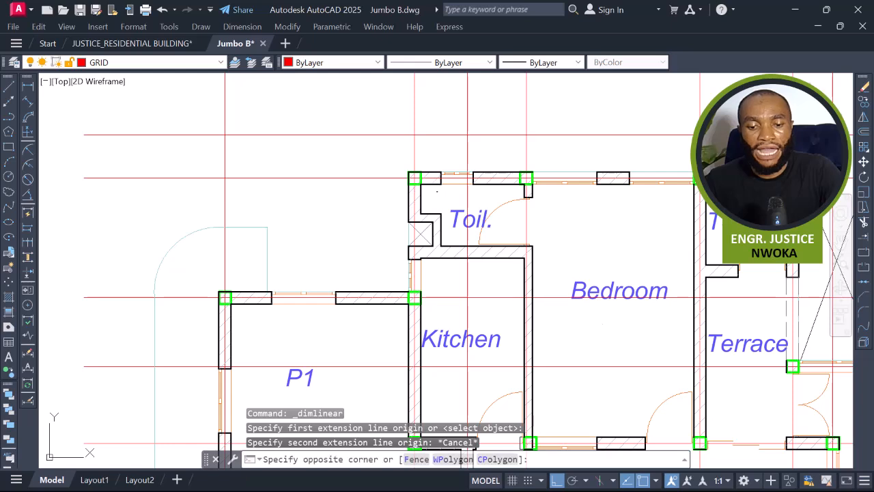
{"action": "scroll", "coordinate": [445, 191], "scroll_direction": "down", "scroll_amount": 2}
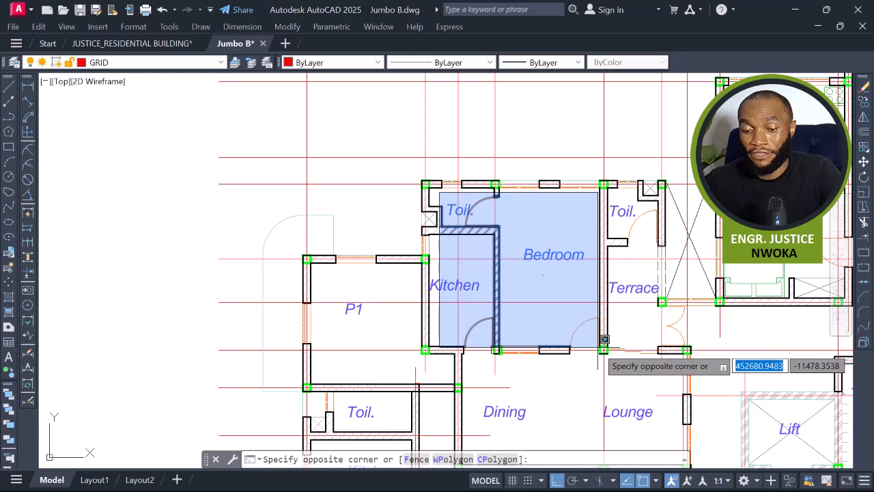
{"action": "key", "text": "Escape"}
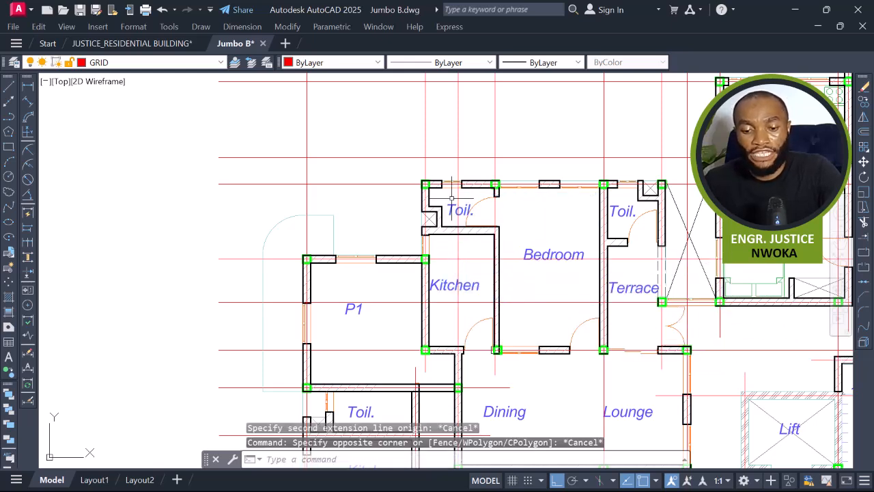
{"action": "scroll", "coordinate": [488, 211], "scroll_direction": "up", "scroll_amount": 2}
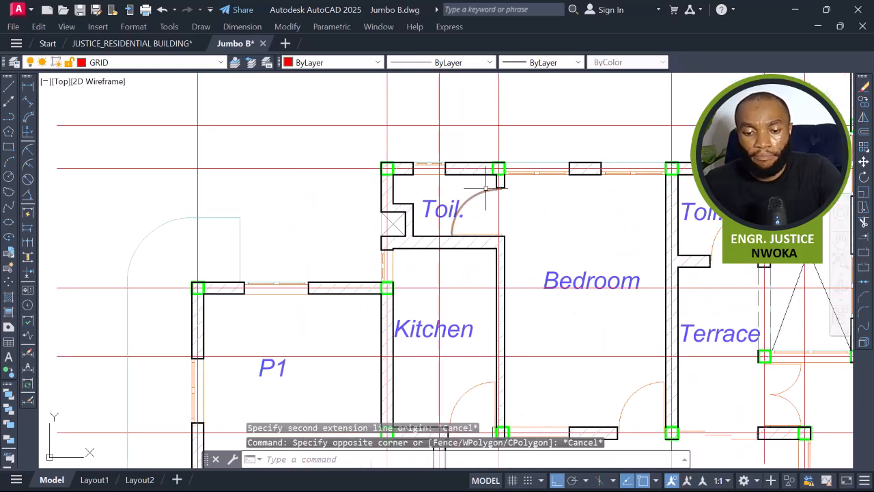
{"action": "left_click", "coordinate": [486, 186]}
{"action": "key", "text": "Escape"}
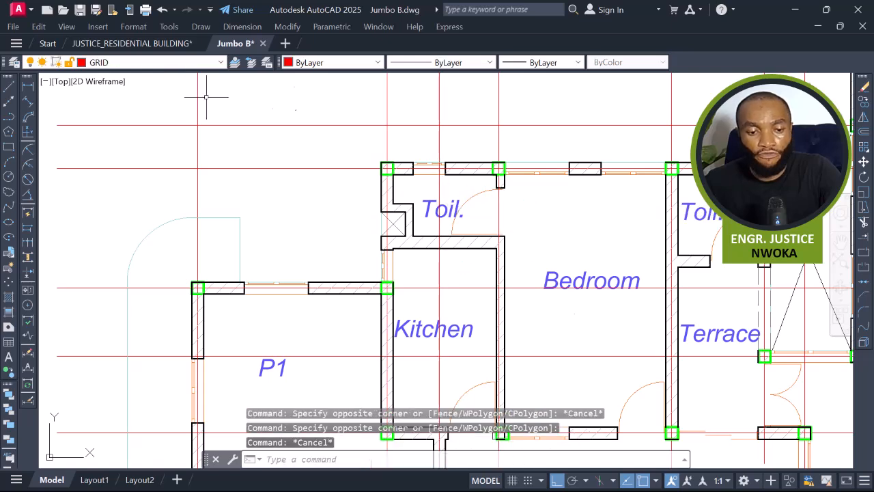
Measure the horizontal distance from the kitchen wall to the bedroom's right wall with a linear dimension.
{"action": "left_click", "coordinate": [27, 86]}
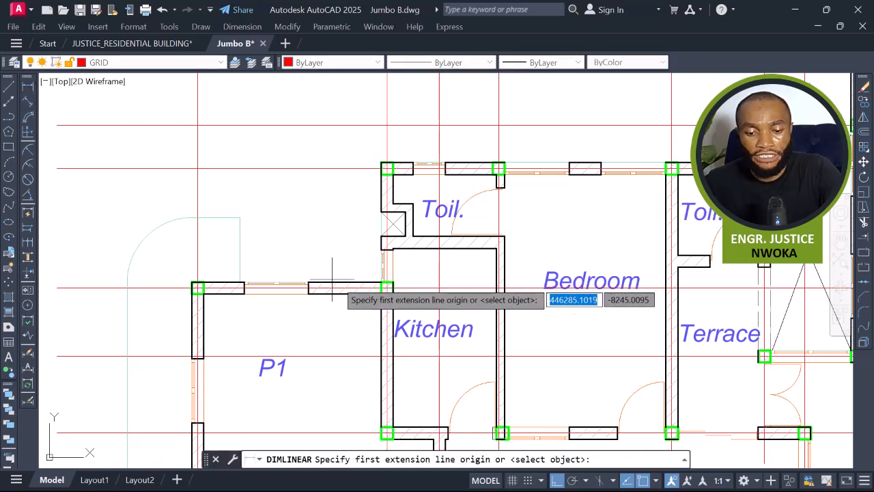
{"action": "left_click", "coordinate": [393, 266]}
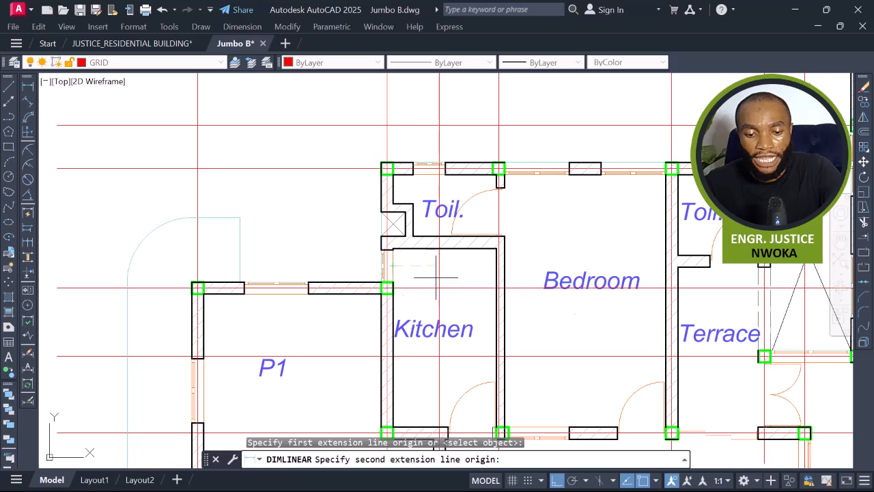
{"action": "scroll", "coordinate": [515, 275], "scroll_direction": "up", "scroll_amount": 2}
{"action": "left_click", "coordinate": [764, 262]}
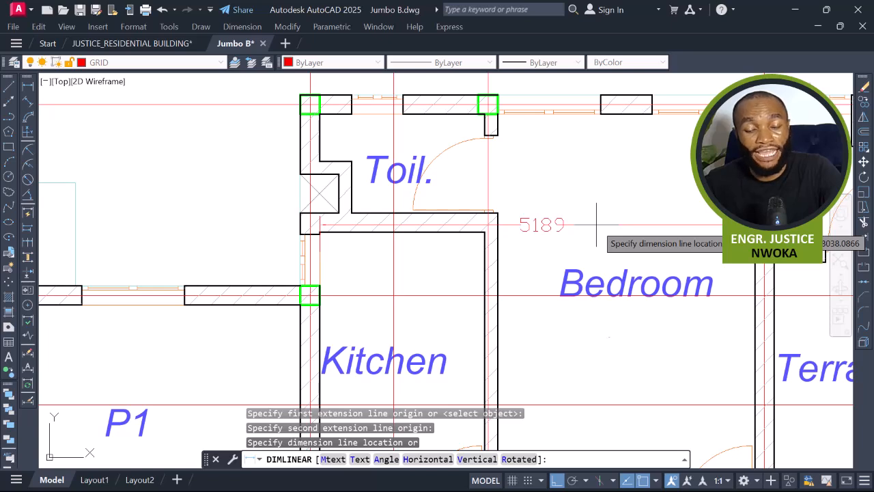
{"action": "key", "text": "Escape"}
{"action": "key", "text": "Return"}
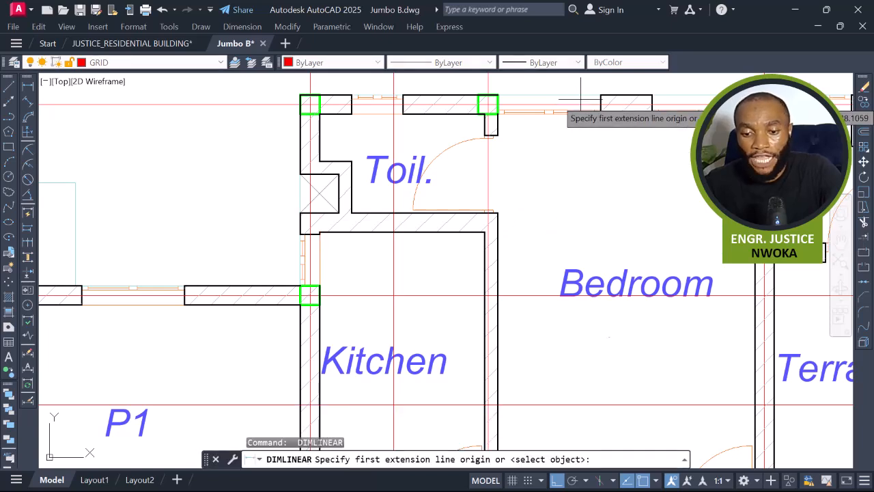
Measure the bedroom's depth from the top wall down to the lower wall with a linear dimension.
{"action": "scroll", "coordinate": [577, 109], "scroll_direction": "up", "scroll_amount": 3}
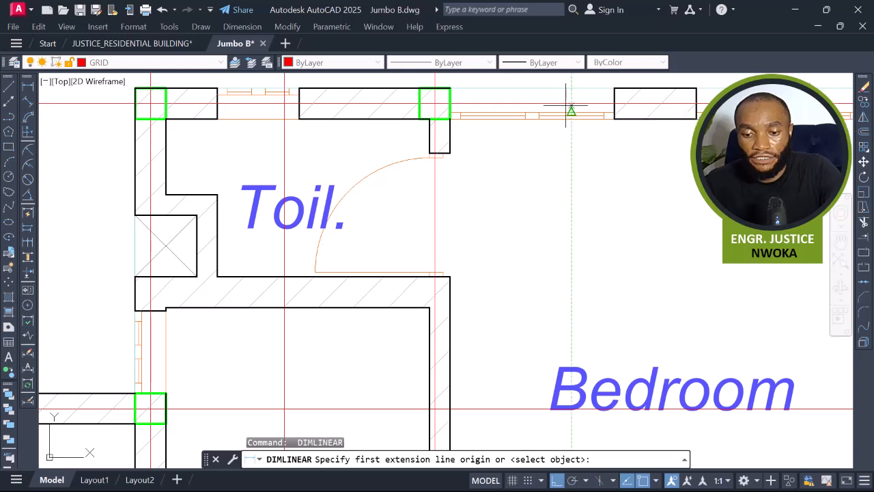
{"action": "scroll", "coordinate": [569, 104], "scroll_direction": "up", "scroll_amount": 1}
{"action": "left_click", "coordinate": [564, 103]}
{"action": "scroll", "coordinate": [565, 104], "scroll_direction": "down", "scroll_amount": 5}
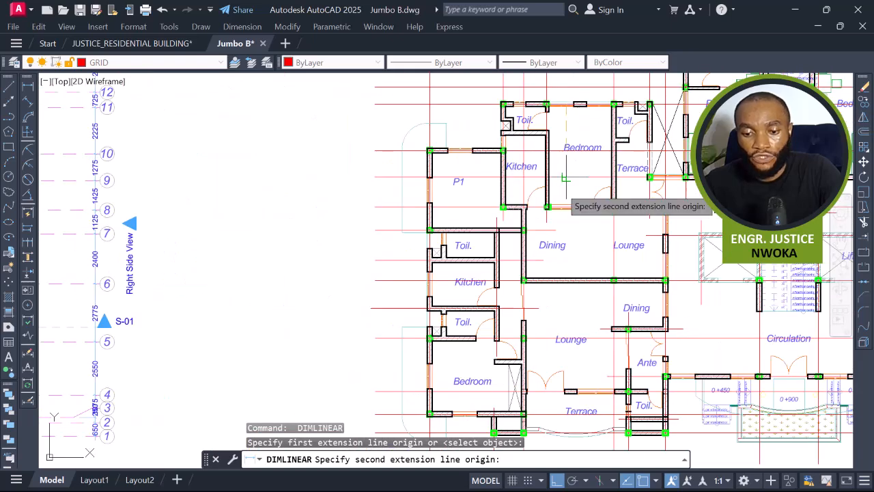
{"action": "scroll", "coordinate": [566, 191], "scroll_direction": "up", "scroll_amount": 3}
{"action": "scroll", "coordinate": [569, 247], "scroll_direction": "up", "scroll_amount": 2}
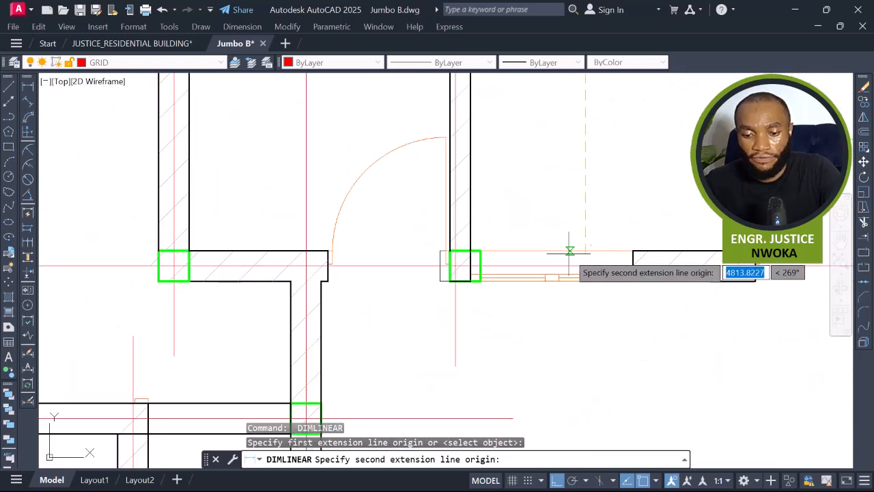
{"action": "left_click", "coordinate": [583, 267]}
{"action": "scroll", "coordinate": [584, 267], "scroll_direction": "down", "scroll_amount": 5}
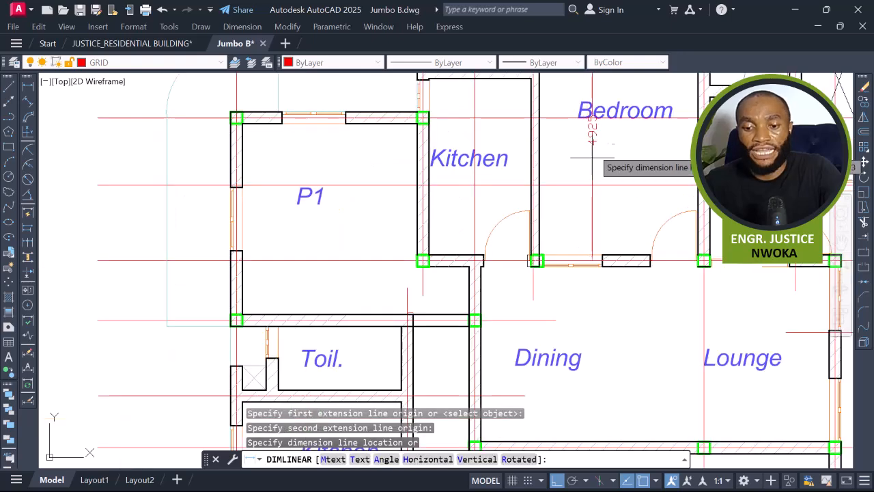
{"action": "scroll", "coordinate": [547, 157], "scroll_direction": "up", "scroll_amount": 4}
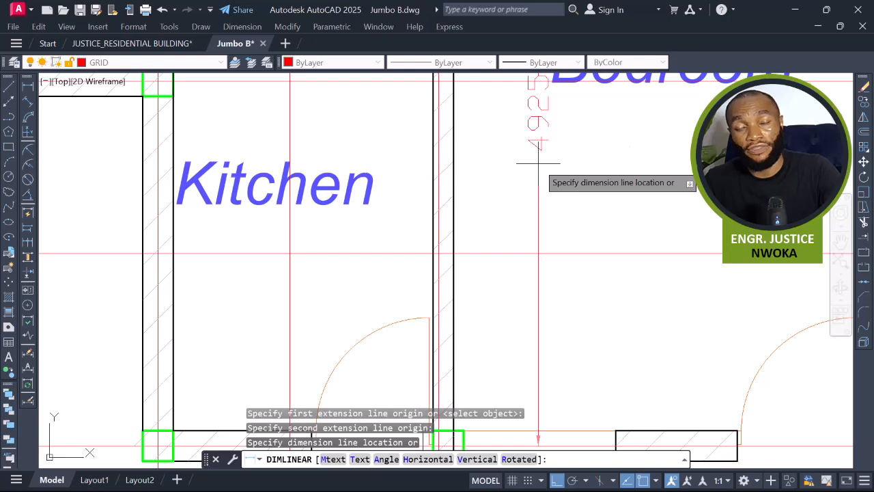
{"action": "scroll", "coordinate": [535, 163], "scroll_direction": "down", "scroll_amount": 4}
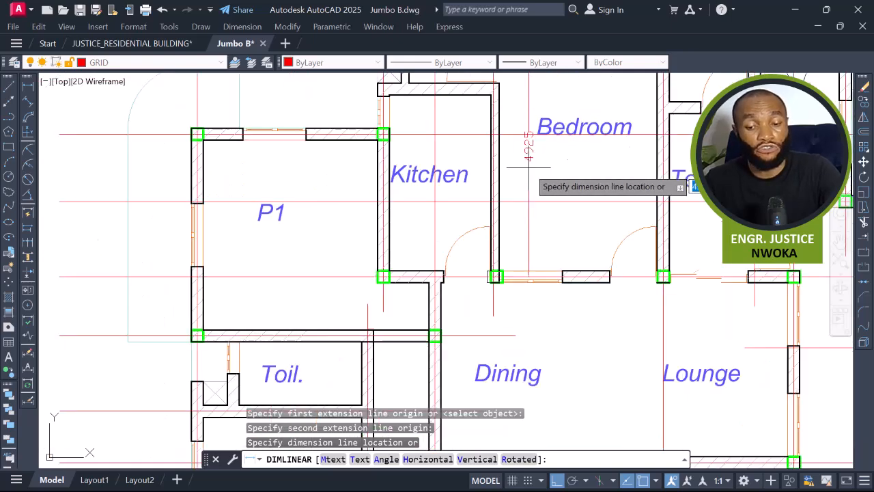
{"action": "scroll", "coordinate": [529, 163], "scroll_direction": "up", "scroll_amount": 4}
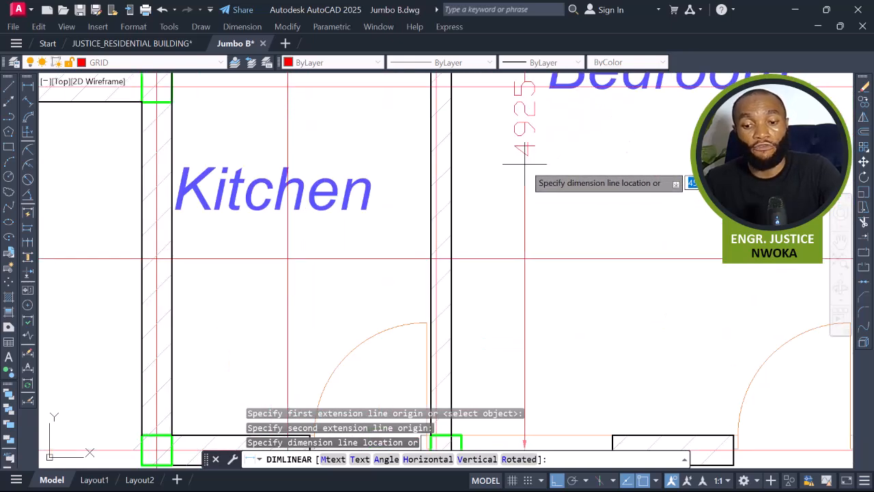
{"action": "scroll", "coordinate": [525, 164], "scroll_direction": "down", "scroll_amount": 3}
{"action": "key", "text": "Escape"}
{"action": "middle_click_drag", "start_coordinate": [527, 168], "coordinate": [546, 273]}
{"action": "scroll", "coordinate": [546, 270], "scroll_direction": "down", "scroll_amount": 2}
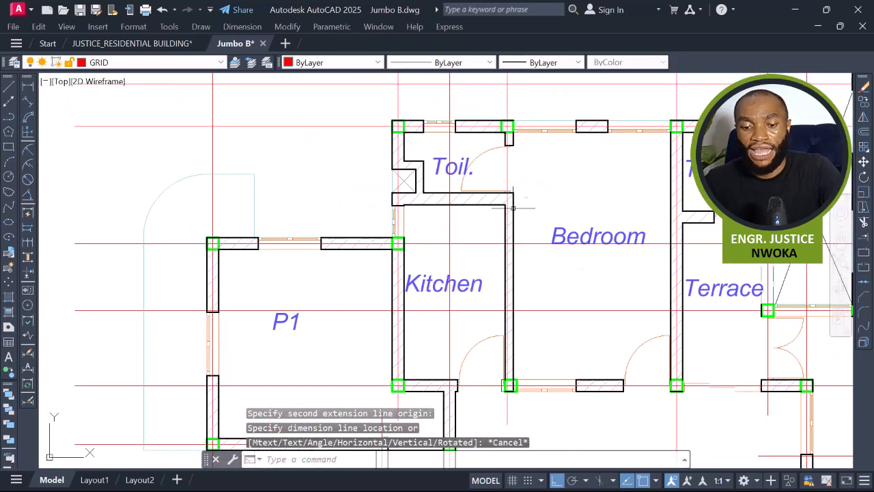
Erase the toilet door arc and the wall segment separating the toilet from the bedroom.
{"action": "left_click", "coordinate": [477, 149]}
{"action": "left_click", "coordinate": [465, 213]}
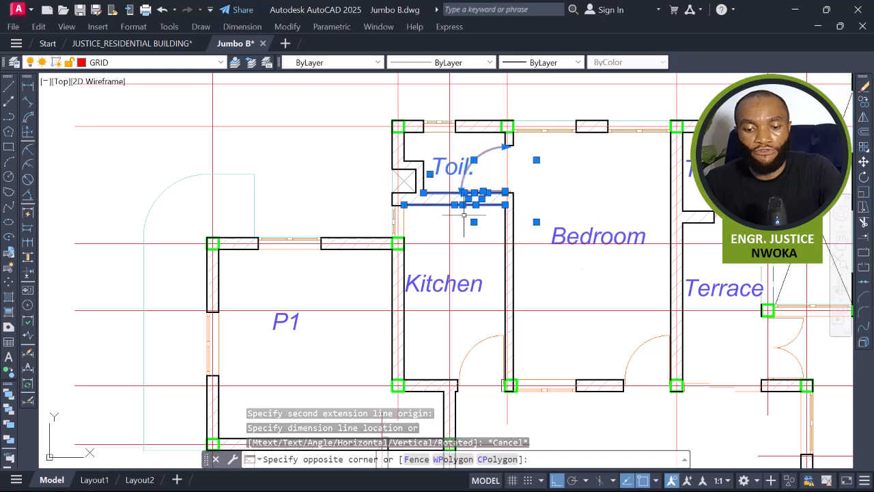
{"action": "key", "text": "Return"}
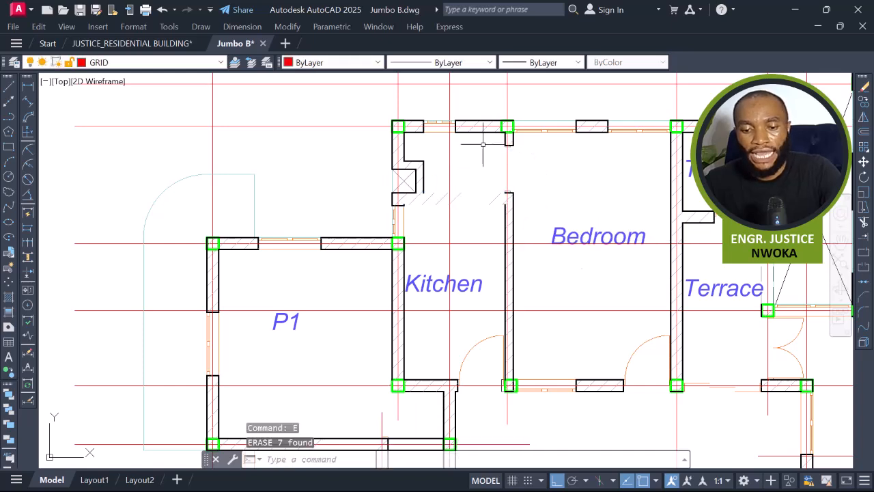
Erase the partition wall between the kitchen and bedroom, including its hatch and outline lines.
{"action": "left_click", "coordinate": [485, 139]}
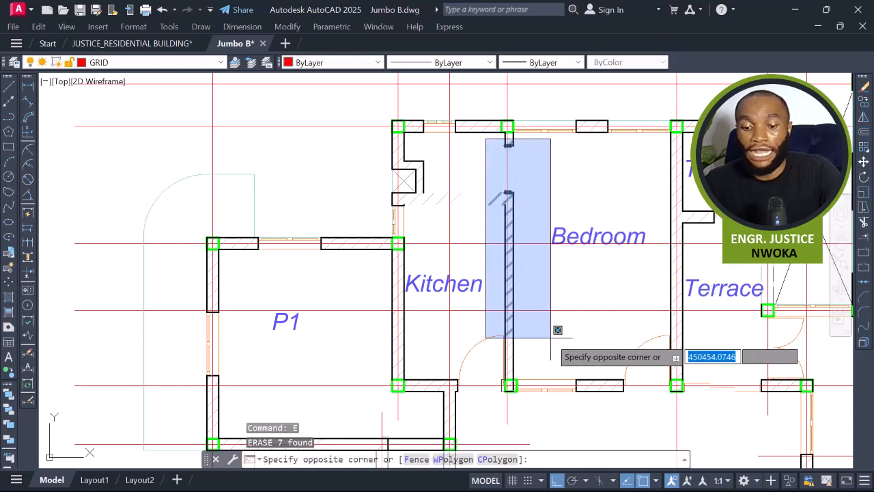
{"action": "left_click", "coordinate": [554, 363]}
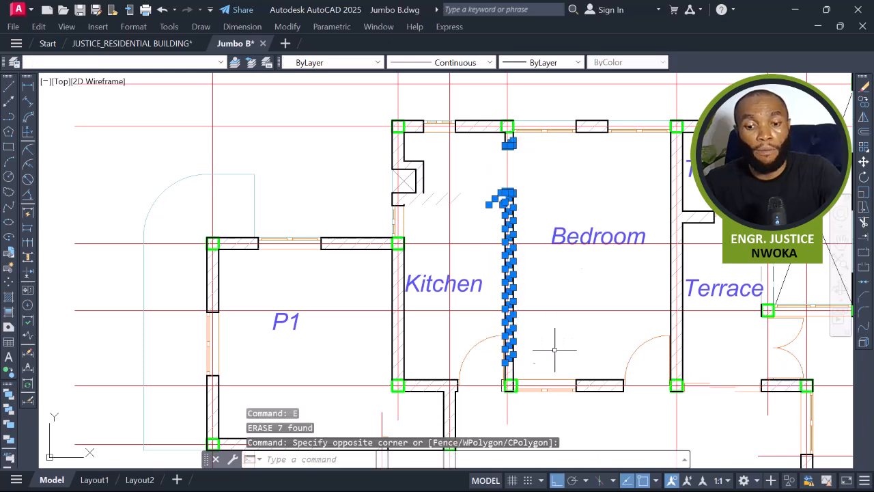
{"action": "key", "text": "Return"}
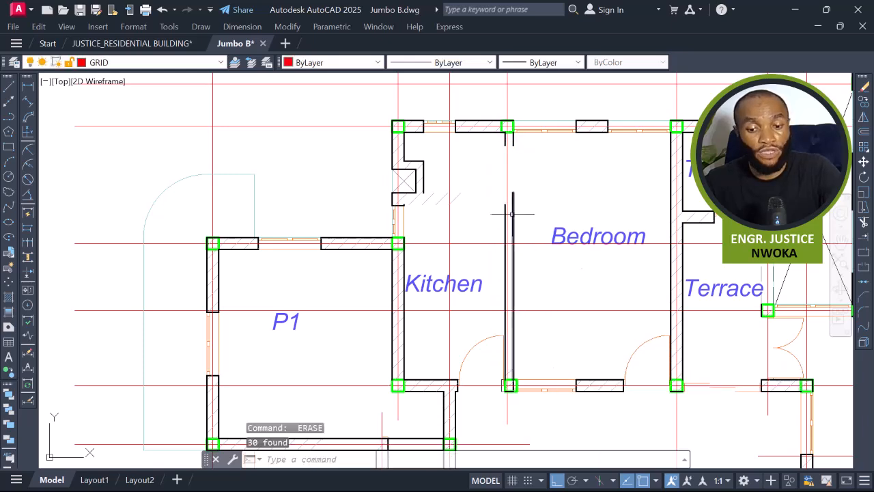
{"action": "left_click", "coordinate": [512, 213]}
{"action": "left_click", "coordinate": [506, 217]}
{"action": "key", "text": "Escape"}
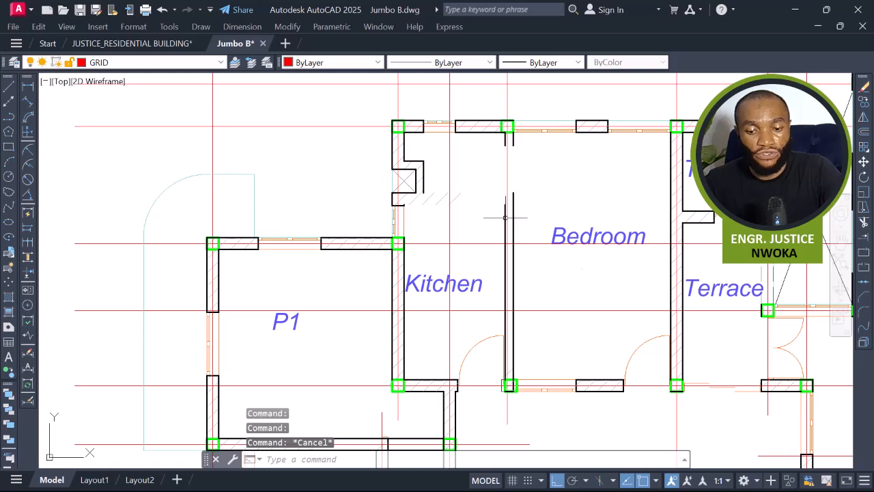
{"action": "left_click", "coordinate": [504, 218]}
{"action": "left_click", "coordinate": [513, 208]}
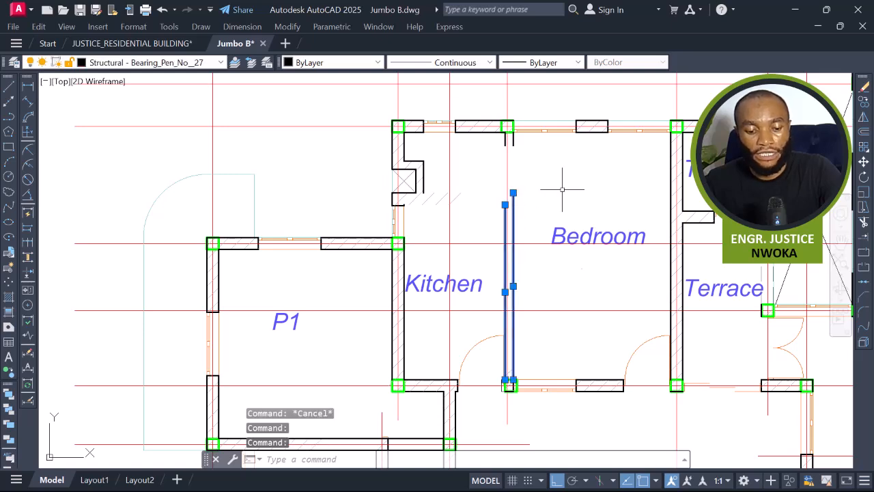
{"action": "type", "text": "E"}
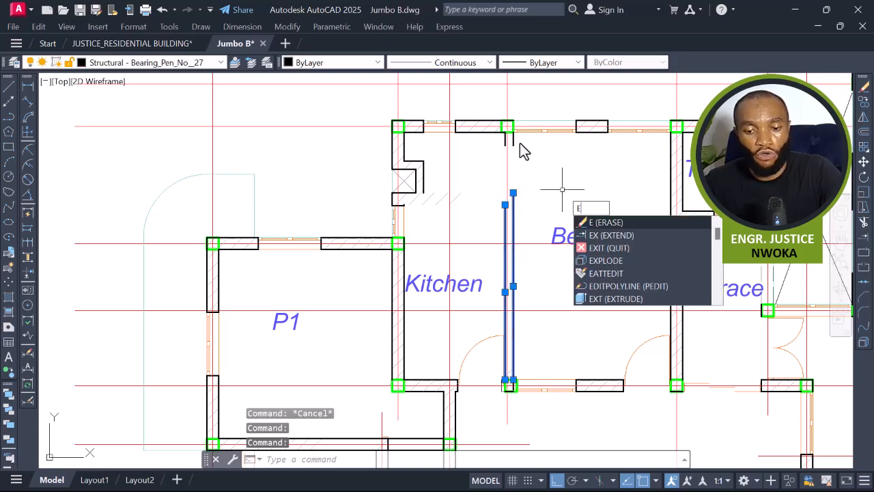
{"action": "key", "text": "Return"}
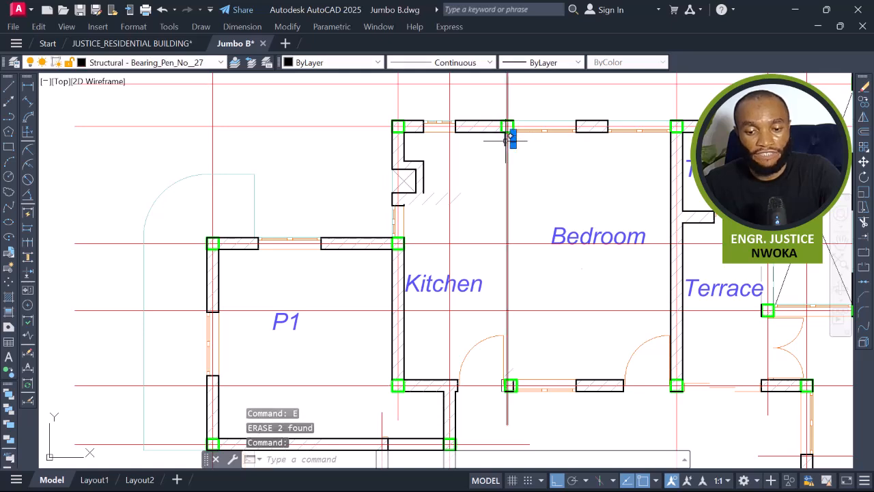
Erase the short wall stub left under the top column where the partition was removed.
{"action": "left_click", "coordinate": [507, 141]}
{"action": "scroll", "coordinate": [508, 141], "scroll_direction": "up", "scroll_amount": 4}
{"action": "key", "text": "Escape"}
{"action": "left_click", "coordinate": [502, 138]}
{"action": "left_click", "coordinate": [521, 140]}
{"action": "left_click", "coordinate": [523, 145]}
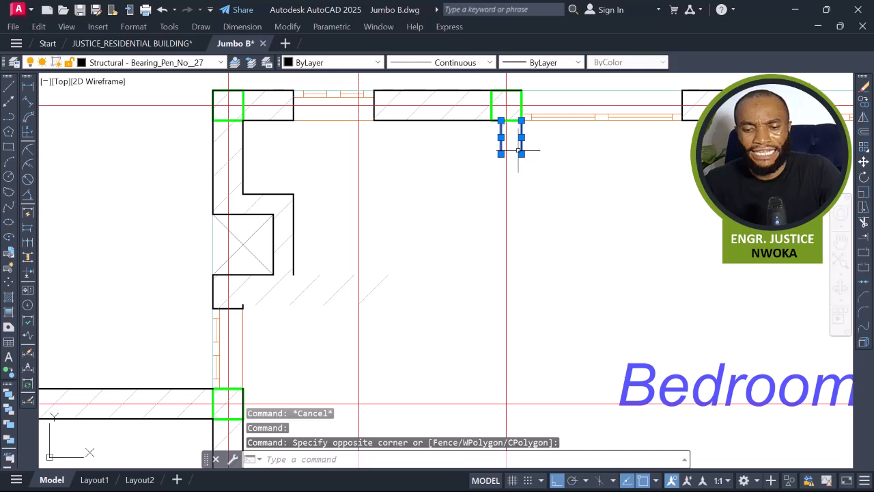
{"action": "type", "text": "E"}
{"action": "key", "text": "Return"}
{"action": "scroll", "coordinate": [335, 185], "scroll_direction": "down", "scroll_amount": 5}
{"action": "scroll", "coordinate": [332, 207], "scroll_direction": "up", "scroll_amount": 3}
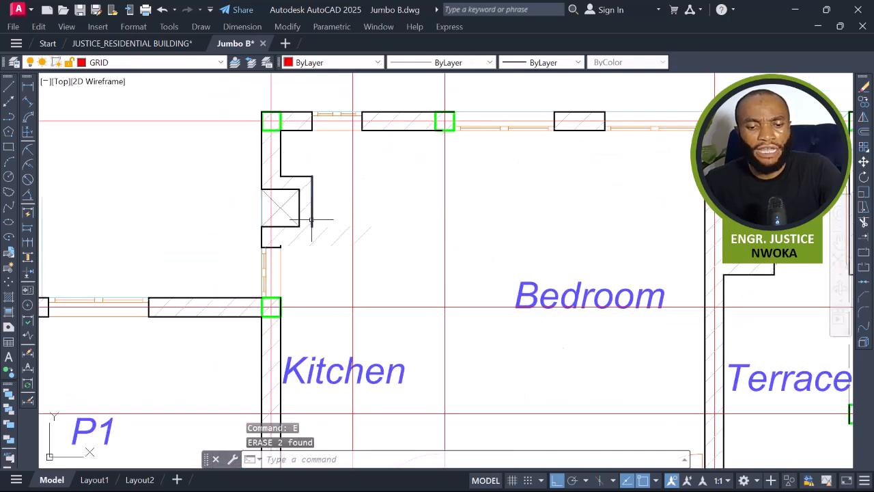
Erase the leftover hatch lines along the toilet's right wall.
{"action": "left_click", "coordinate": [335, 212]}
{"action": "left_click", "coordinate": [328, 254]}
{"action": "left_click", "coordinate": [364, 234]}
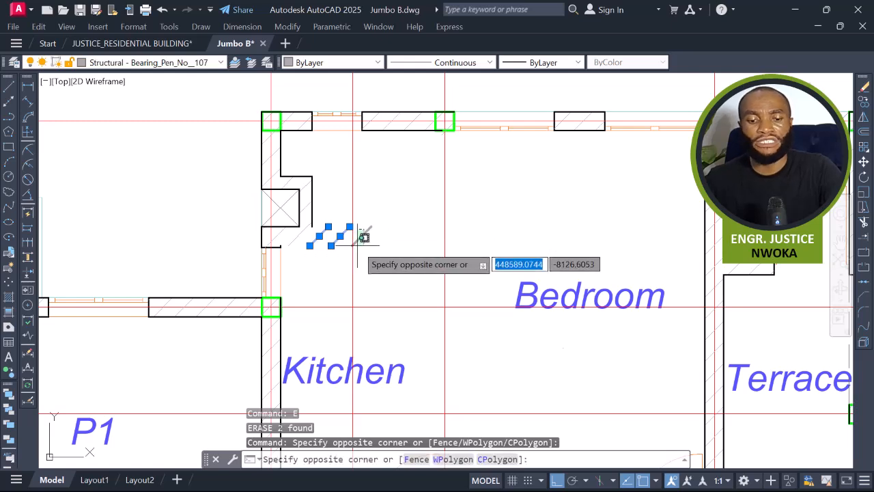
{"action": "left_click", "coordinate": [356, 246]}
{"action": "type", "text": "E"}
{"action": "key", "text": "Return"}
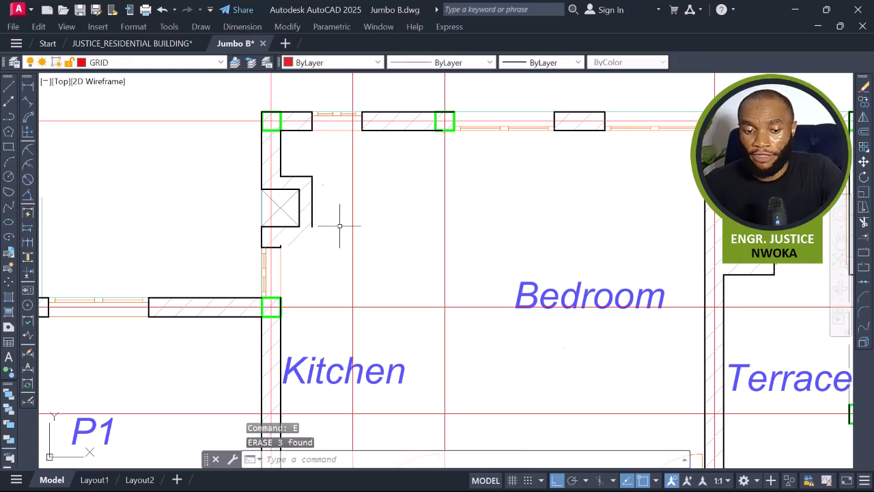
{"action": "left_click", "coordinate": [321, 165]}
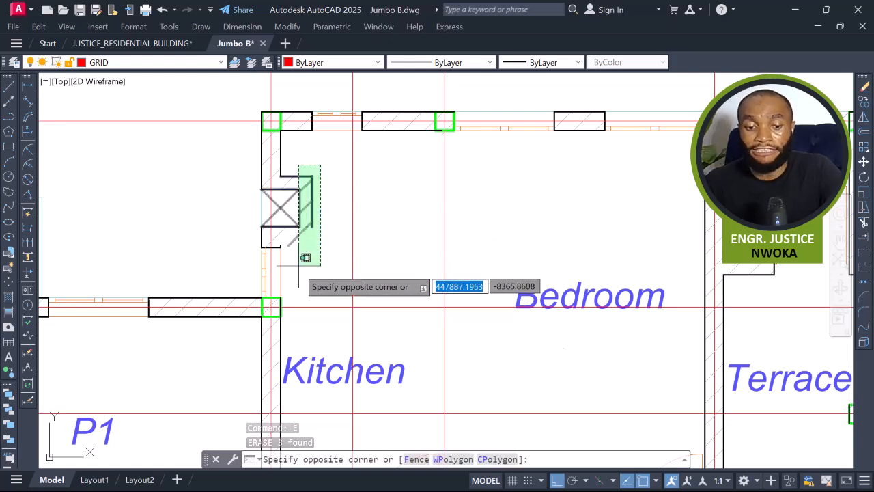
{"action": "key", "text": "Escape"}
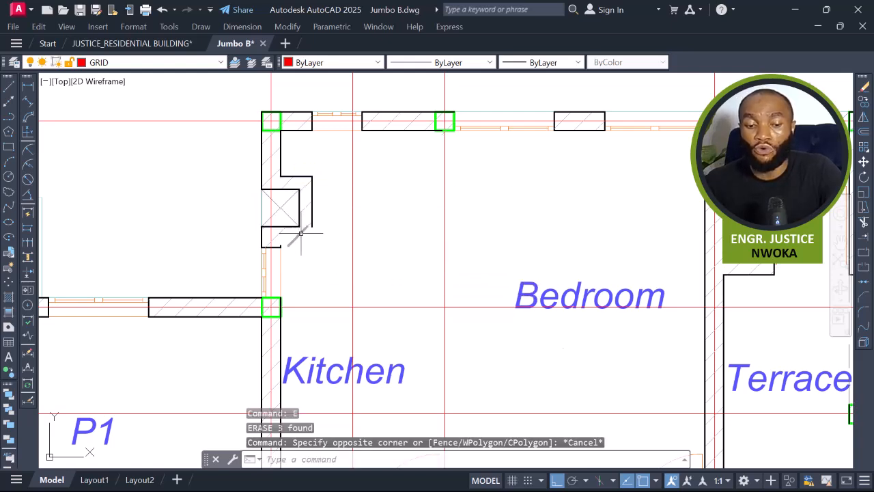
Erase the toilet duct box and its surrounding wall lines near the kitchen's upper left corner.
{"action": "scroll", "coordinate": [305, 232], "scroll_direction": "down", "scroll_amount": 2}
{"action": "scroll", "coordinate": [314, 214], "scroll_direction": "up", "scroll_amount": 4}
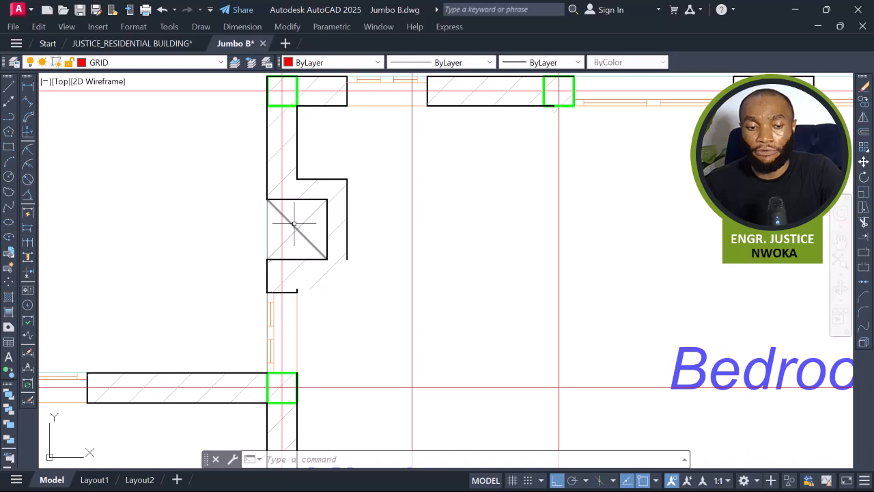
{"action": "scroll", "coordinate": [338, 215], "scroll_direction": "down", "scroll_amount": 2}
{"action": "left_click", "coordinate": [359, 179]}
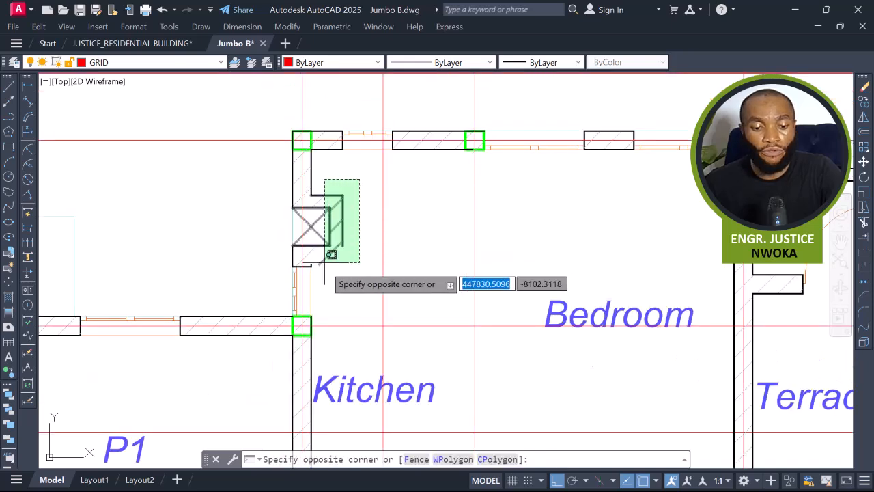
{"action": "left_click", "coordinate": [325, 277]}
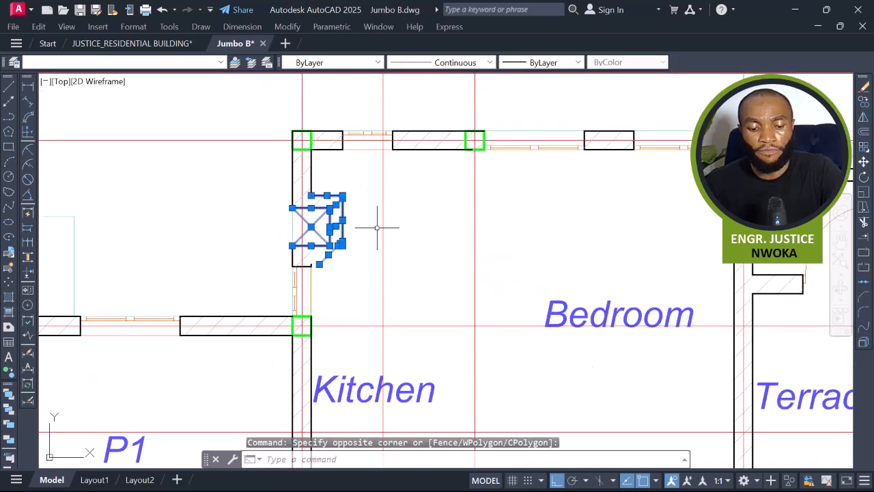
{"action": "key", "text": "Return"}
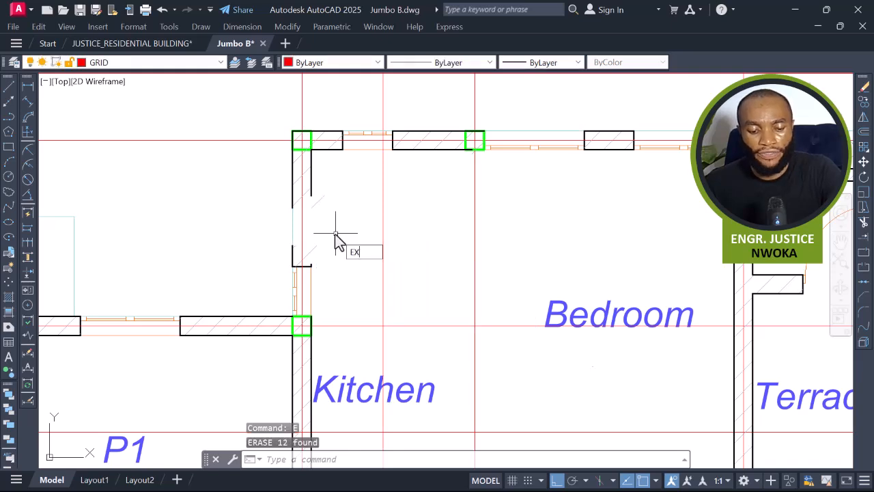
Extend the kitchen's left wall line upward to close the gap left by the removed duct.
{"action": "key", "text": "Return"}
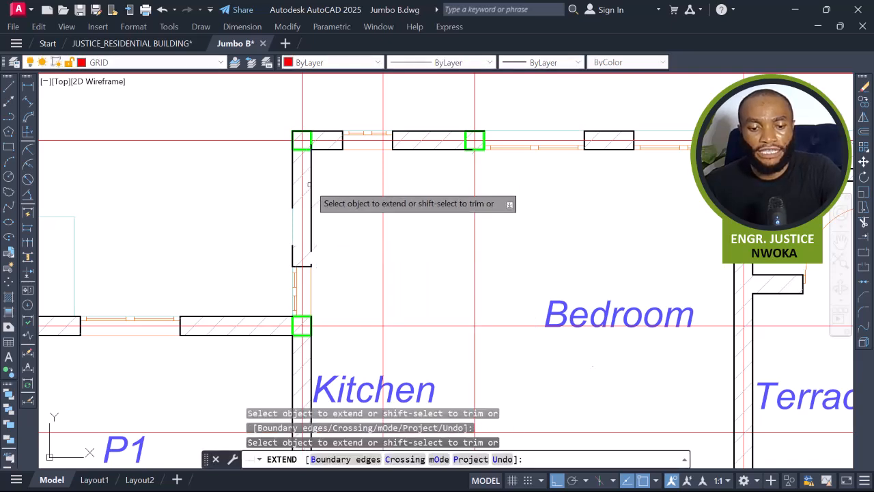
{"action": "left_click", "coordinate": [295, 198]}
{"action": "left_click", "coordinate": [290, 201]}
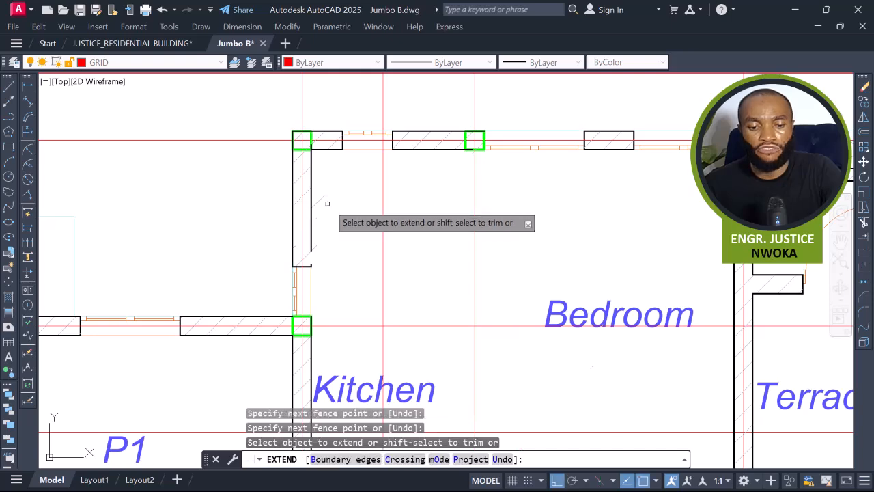
{"action": "scroll", "coordinate": [326, 203], "scroll_direction": "down", "scroll_amount": 4}
{"action": "middle_click_drag", "start_coordinate": [400, 271], "coordinate": [402, 258]}
{"action": "key", "text": "Escape"}
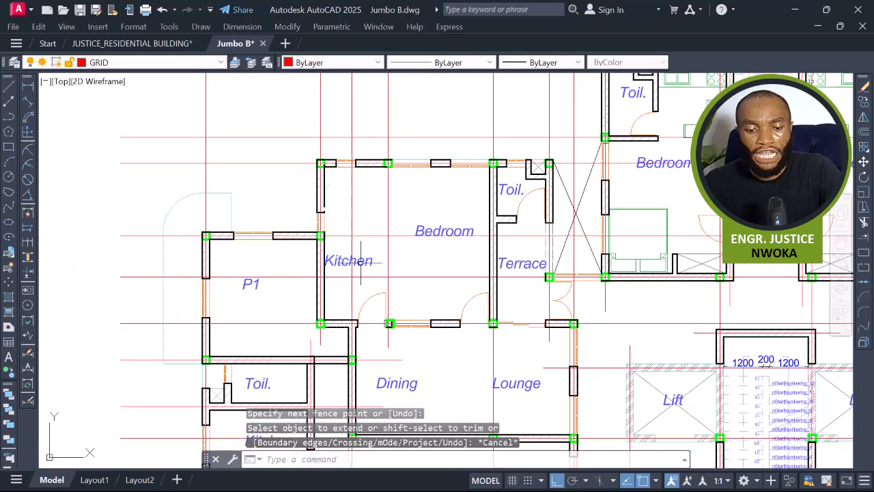
Erase the Kitchen room label inside the merged panel.
{"action": "left_click", "coordinate": [361, 262]}
{"action": "type", "text": "e"}
{"action": "key", "text": "Return"}
Rename the Bedroom room label as P2.
{"action": "left_click", "coordinate": [430, 231]}
{"action": "key", "text": "Escape"}
{"action": "double_click", "coordinate": [444, 231]}
{"action": "type", "text": "P2"}
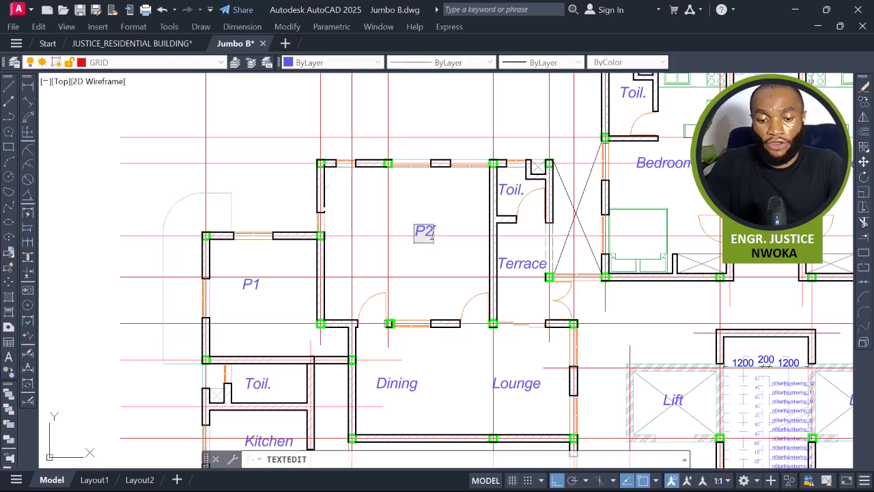
Move the P2 label slightly downward toward the centre of its panel.
{"action": "left_click", "coordinate": [437, 201]}
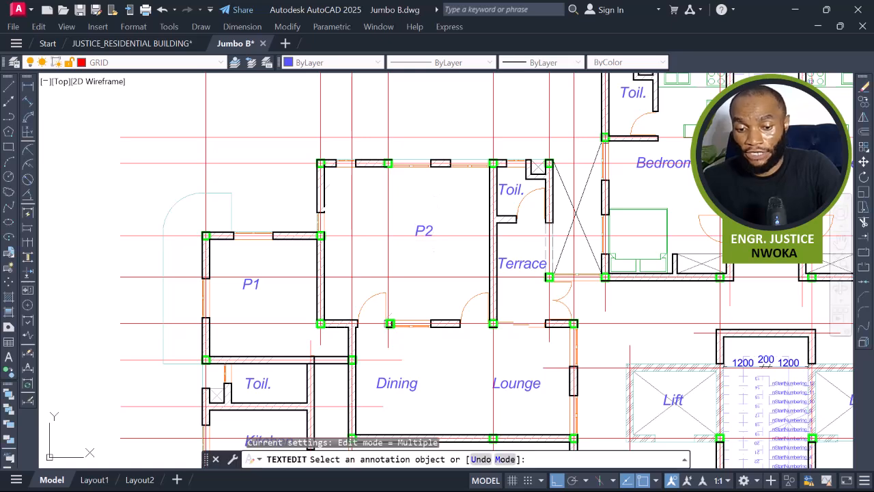
{"action": "key", "text": "Escape"}
{"action": "left_click", "coordinate": [425, 226]}
{"action": "type", "text": "m"}
{"action": "key", "text": "Return"}
{"action": "left_click", "coordinate": [426, 247]}
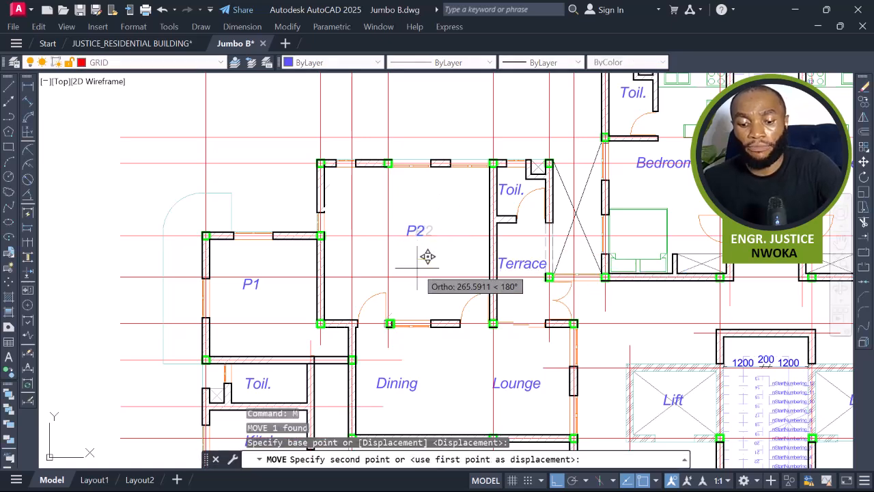
{"action": "key", "text": "F8"}
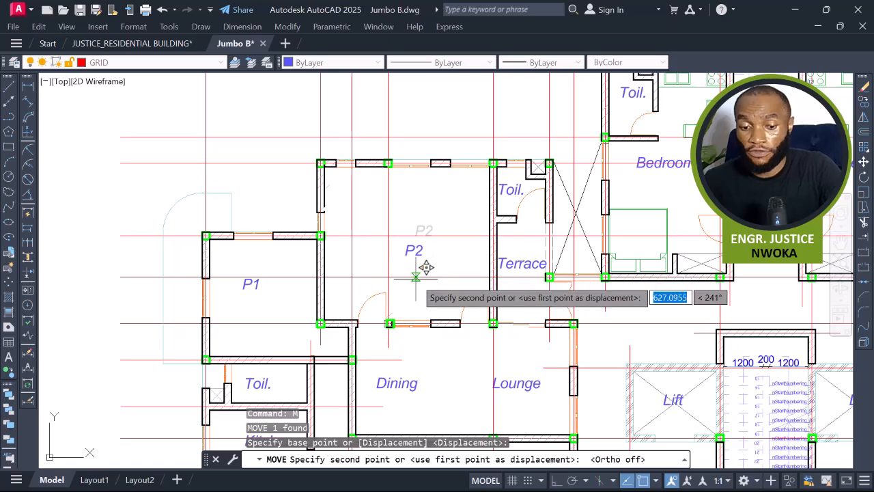
{"action": "left_click", "coordinate": [426, 266]}
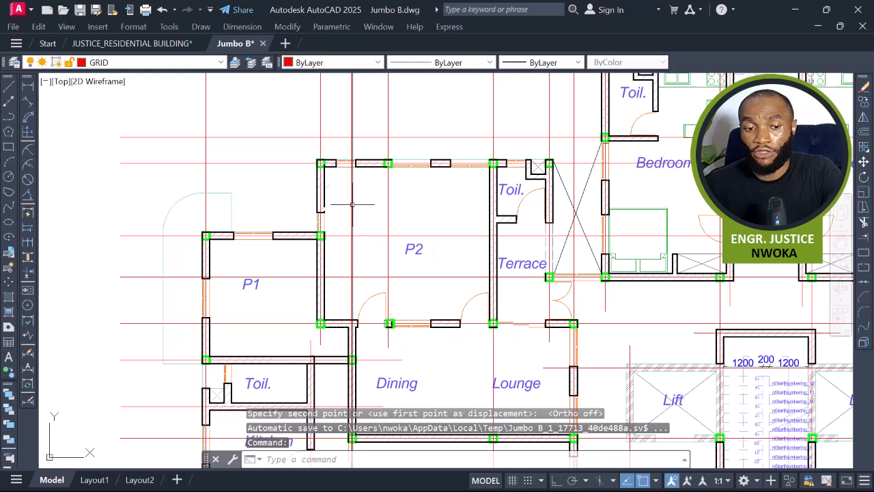
Erase the door swings along the P2 panel's lower wall.
{"action": "scroll", "coordinate": [389, 163], "scroll_direction": "up", "scroll_amount": 4}
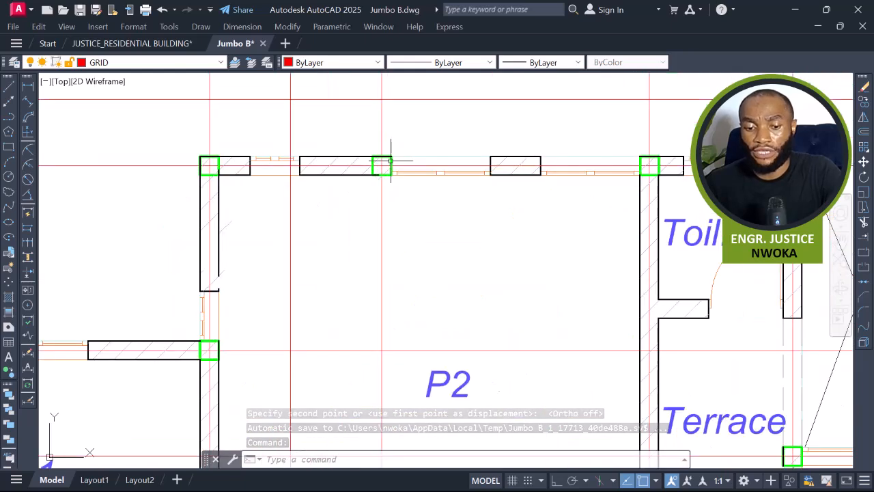
{"action": "mouse_move", "coordinate": [392, 163]}
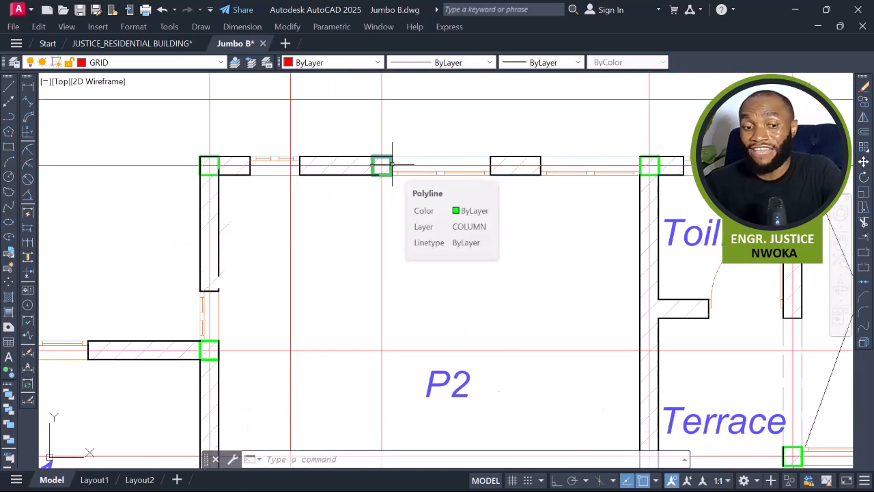
{"action": "scroll", "coordinate": [382, 171], "scroll_direction": "down", "scroll_amount": 4}
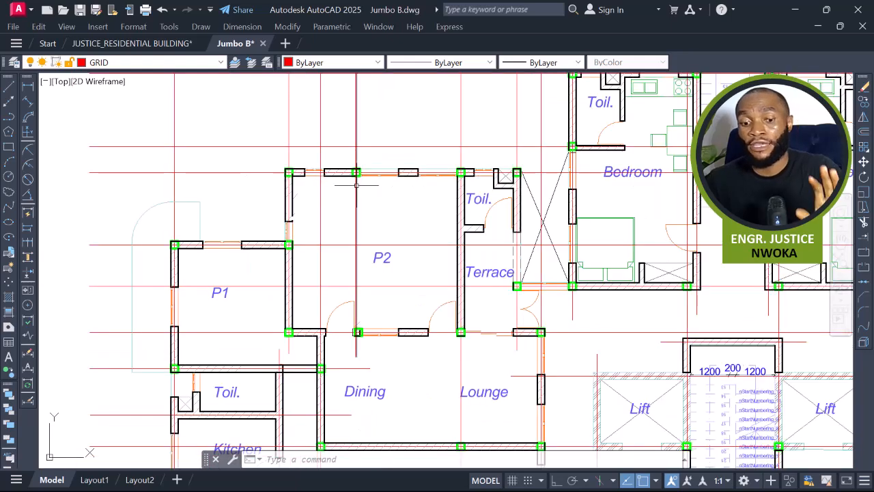
{"action": "scroll", "coordinate": [356, 185], "scroll_direction": "up", "scroll_amount": 2}
{"action": "scroll", "coordinate": [355, 184], "scroll_direction": "down", "scroll_amount": 2}
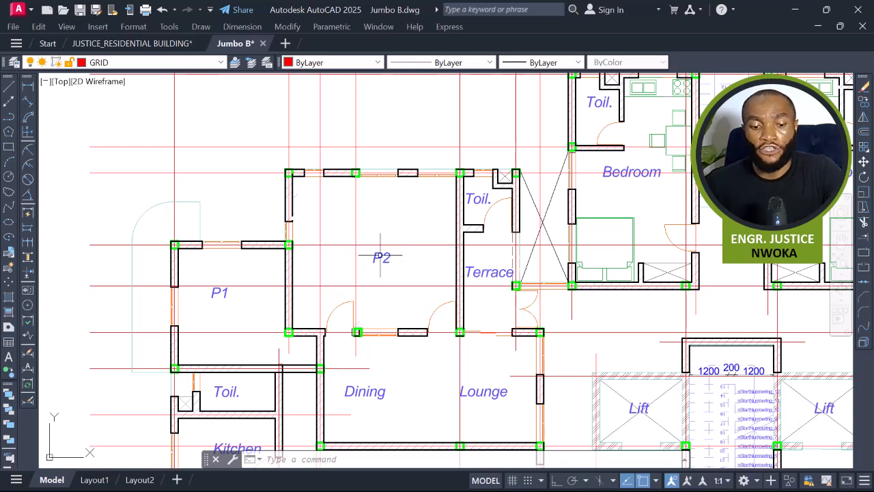
{"action": "scroll", "coordinate": [358, 246], "scroll_direction": "up", "scroll_amount": 5}
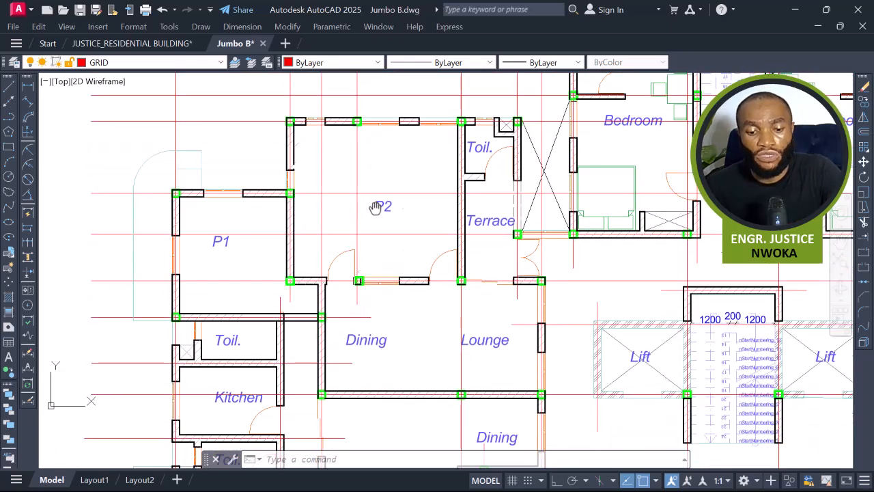
{"action": "left_click", "coordinate": [392, 184]}
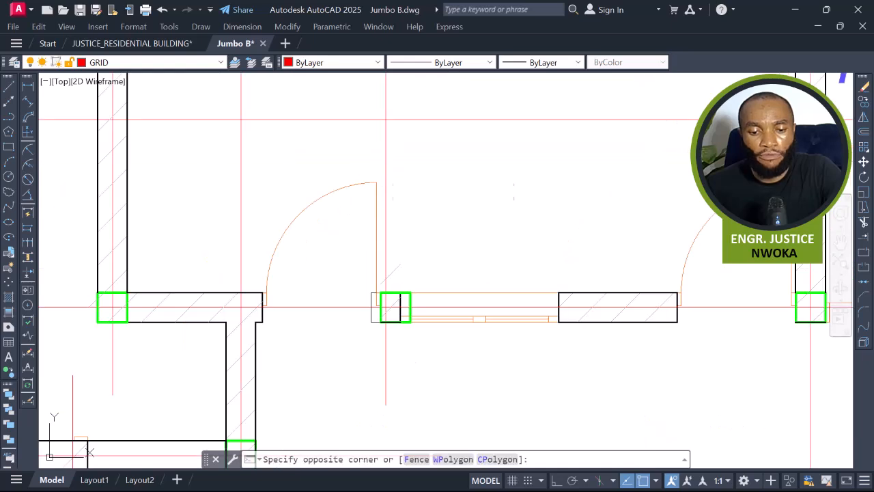
{"action": "left_click", "coordinate": [350, 204]}
{"action": "middle_click_drag", "start_coordinate": [678, 192], "coordinate": [561, 209]}
{"action": "scroll", "coordinate": [653, 206], "scroll_direction": "up", "scroll_amount": 3}
{"action": "left_click", "coordinate": [679, 185]}
{"action": "left_click", "coordinate": [624, 255]}
{"action": "key", "text": "Return"}
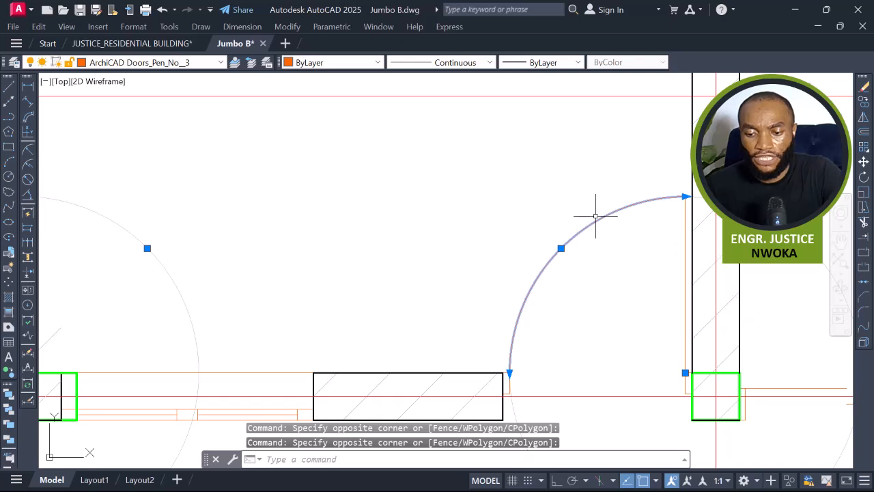
{"action": "scroll", "coordinate": [594, 205], "scroll_direction": "down", "scroll_amount": 2}
{"action": "middle_click_drag", "start_coordinate": [398, 242], "coordinate": [453, 239]}
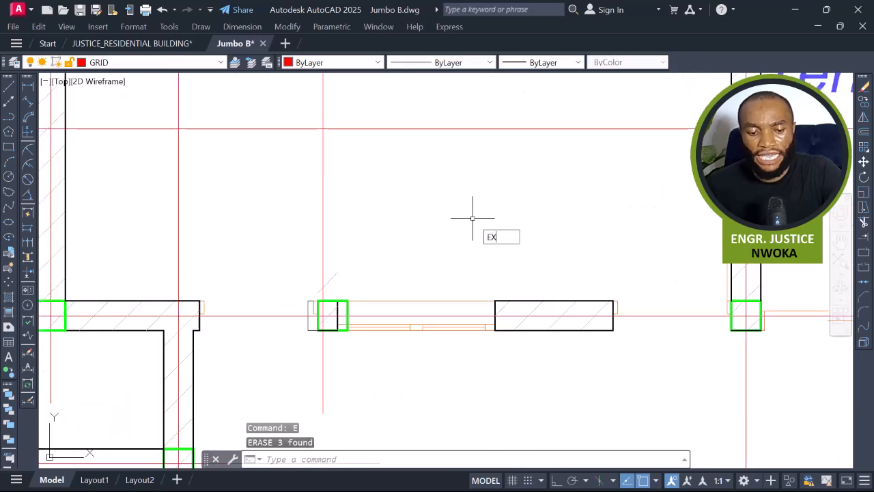
{"action": "key", "text": "Return"}
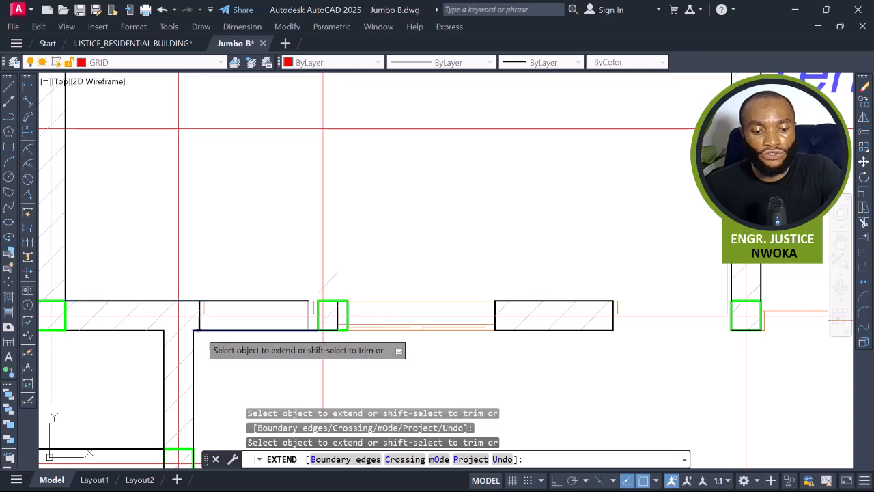
{"action": "scroll", "coordinate": [511, 298], "scroll_direction": "down", "scroll_amount": 4}
{"action": "scroll", "coordinate": [511, 298], "scroll_direction": "up", "scroll_amount": 4}
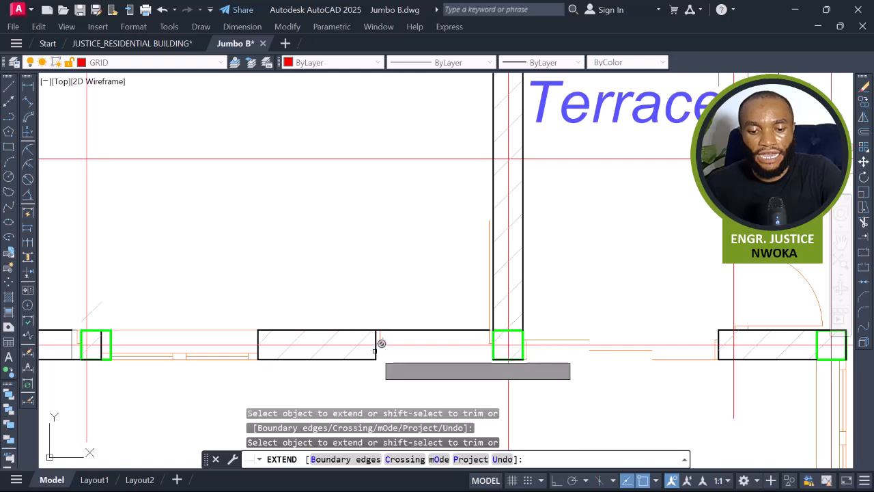
{"action": "scroll", "coordinate": [380, 260], "scroll_direction": "down", "scroll_amount": 5}
{"action": "key", "text": "Escape"}
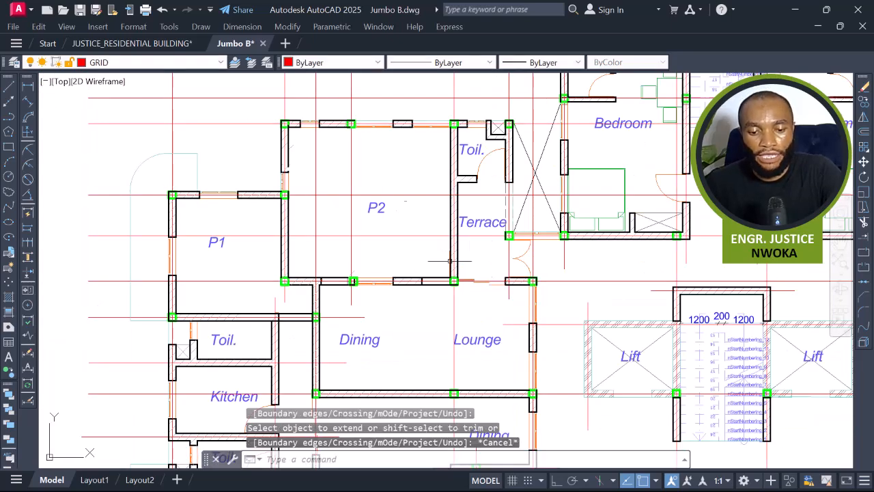
Erase the toilet's partition wall and door beside the P2 panel.
{"action": "left_click", "coordinate": [393, 156]}
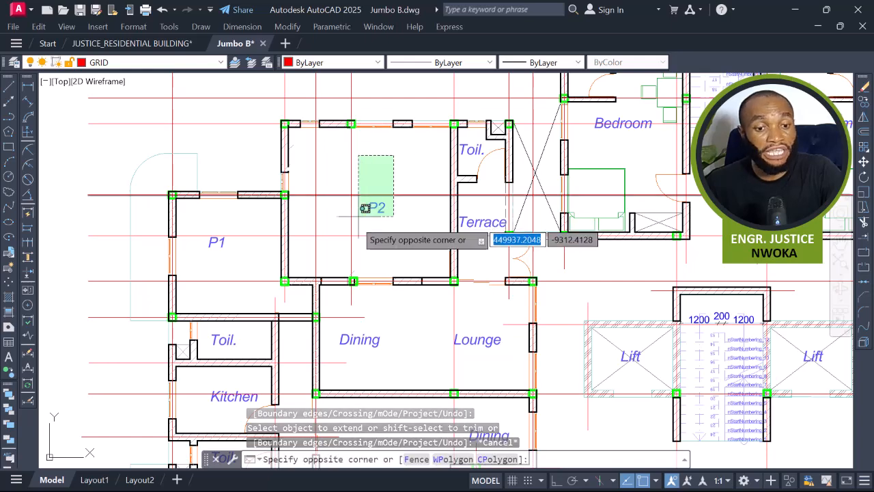
{"action": "key", "text": "Escape"}
{"action": "scroll", "coordinate": [387, 190], "scroll_direction": "down", "scroll_amount": 2}
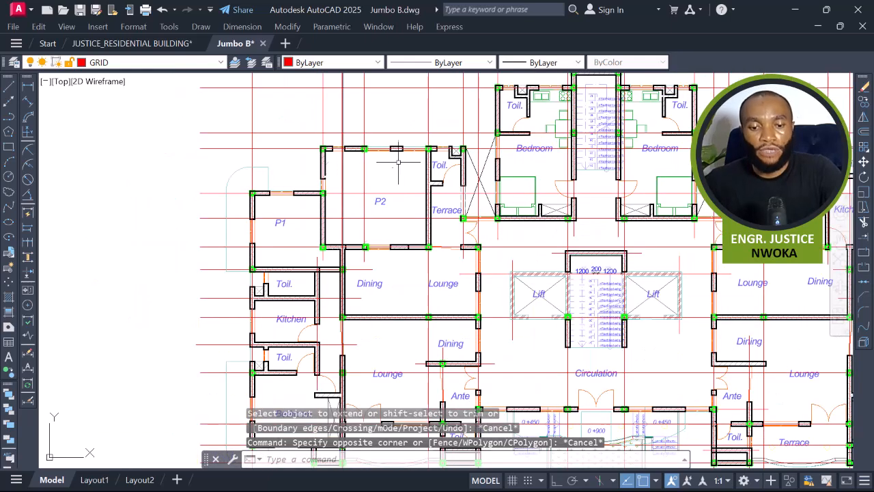
{"action": "scroll", "coordinate": [465, 164], "scroll_direction": "up", "scroll_amount": 6}
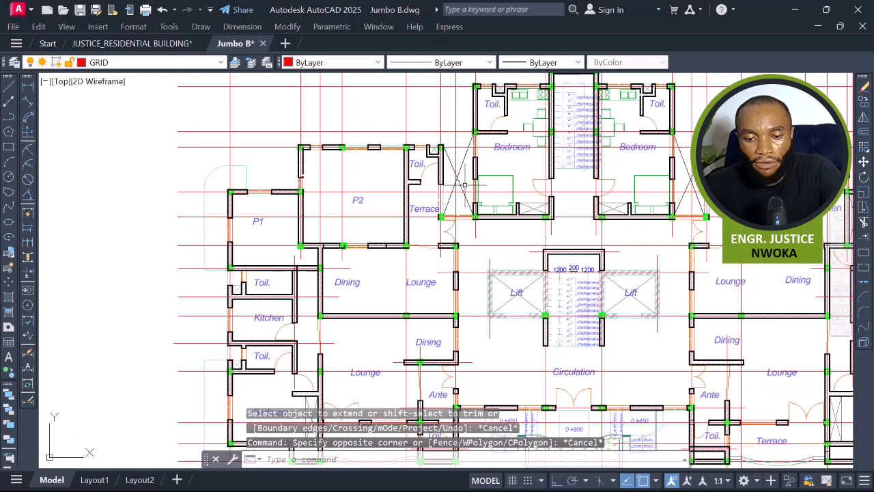
{"action": "left_click", "coordinate": [426, 154]}
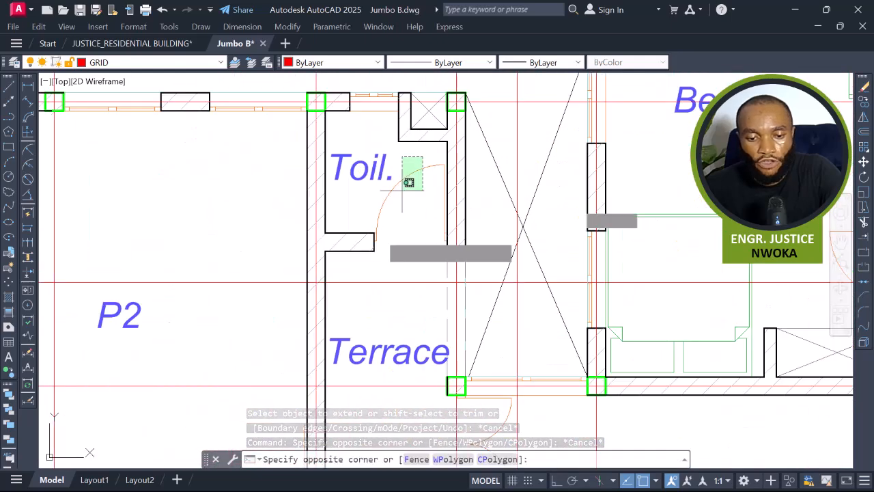
{"action": "left_click", "coordinate": [339, 272]}
{"action": "key", "text": "Return"}
Erase the duct box at the toilet's upper corner.
{"action": "middle_click_drag", "start_coordinate": [417, 199], "coordinate": [418, 316]}
{"action": "scroll", "coordinate": [424, 259], "scroll_direction": "up", "scroll_amount": 2}
{"action": "left_click", "coordinate": [435, 224]}
{"action": "left_click", "coordinate": [367, 288]}
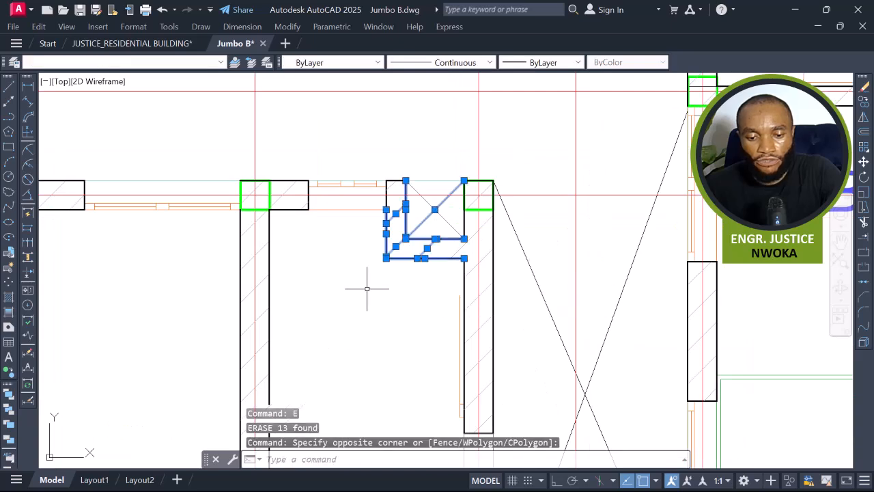
{"action": "type", "text": "e"}
{"action": "key", "text": "Return"}
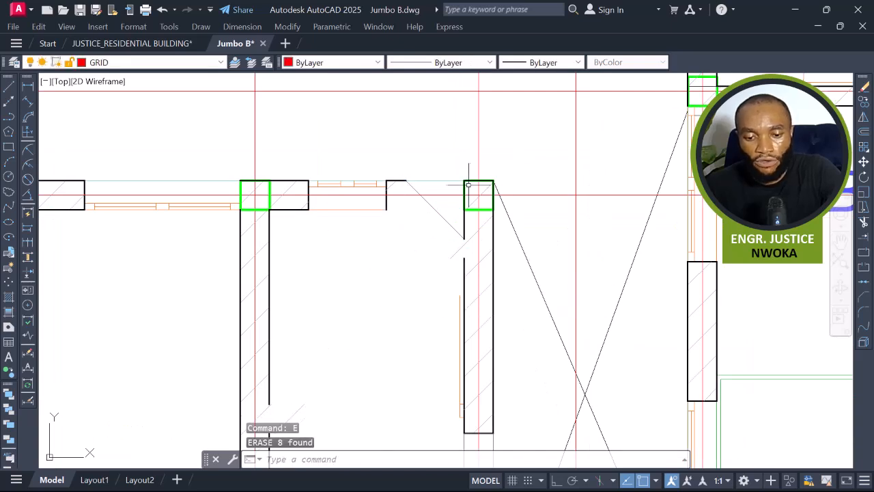
Extend the upper wall's inner line across the former toilet gap to the column.
{"action": "scroll", "coordinate": [469, 184], "scroll_direction": "up", "scroll_amount": 4}
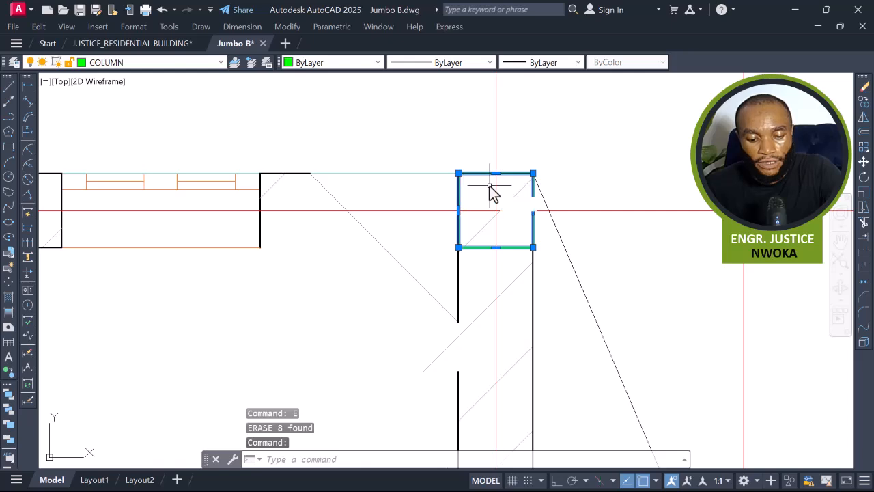
{"action": "key", "text": "Return"}
{"action": "middle_click_drag", "start_coordinate": [312, 236], "coordinate": [389, 211]}
{"action": "scroll", "coordinate": [389, 211], "scroll_direction": "down", "scroll_amount": 2}
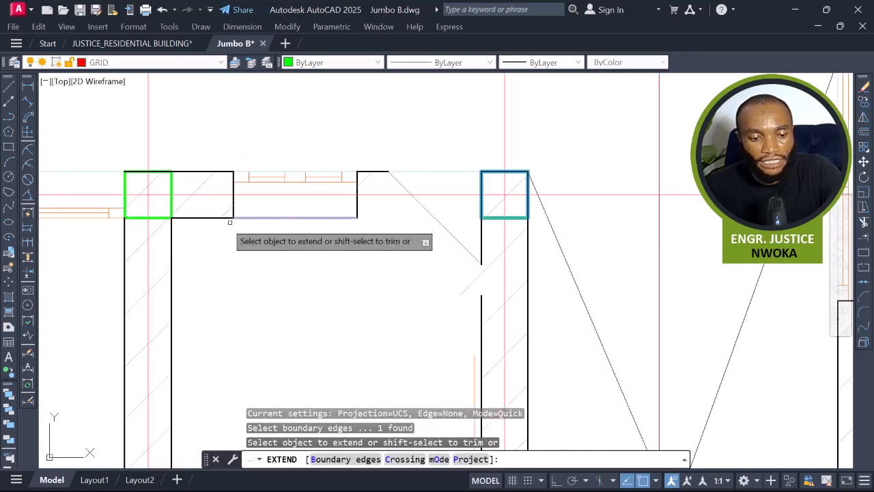
{"action": "left_click", "coordinate": [229, 219]}
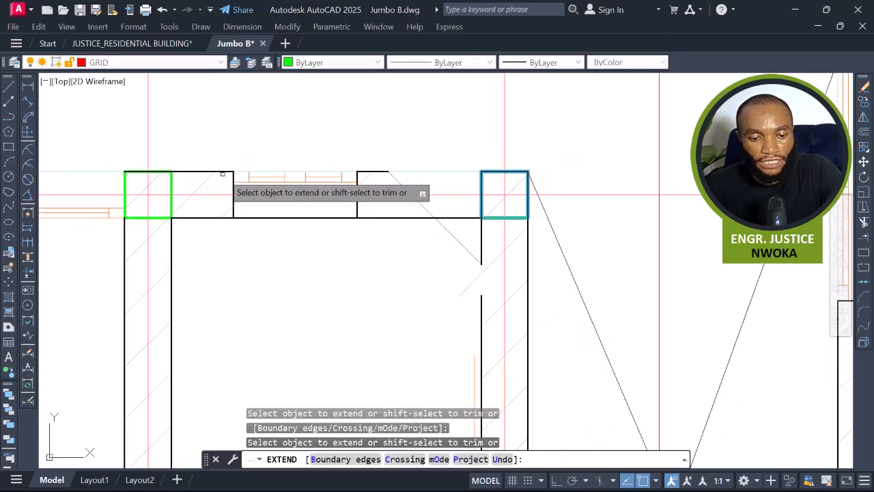
{"action": "left_click", "coordinate": [228, 172]}
{"action": "left_click", "coordinate": [230, 163]}
{"action": "left_click", "coordinate": [224, 179]}
{"action": "scroll", "coordinate": [283, 162], "scroll_direction": "down", "scroll_amount": 2}
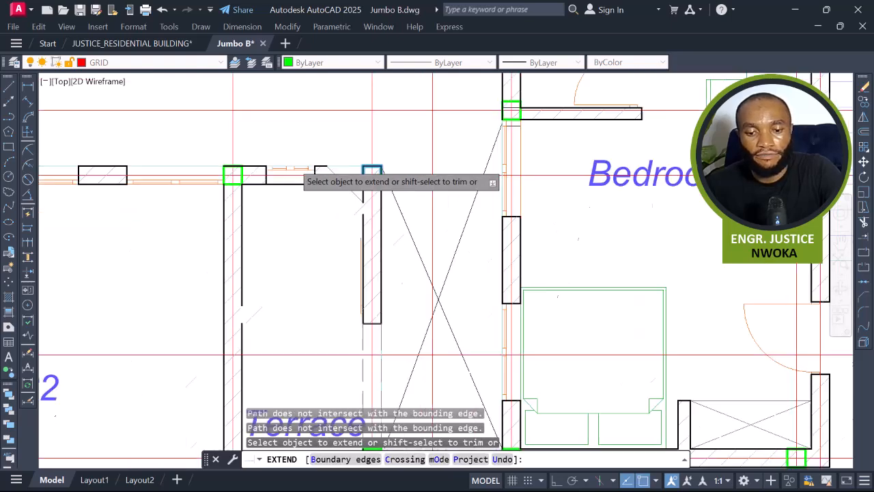
{"action": "scroll", "coordinate": [341, 164], "scroll_direction": "down", "scroll_amount": 2}
{"action": "key", "text": "Escape"}
Try to extend the upper wall's outer line across the remaining gap using a fence.
{"action": "scroll", "coordinate": [357, 156], "scroll_direction": "up", "scroll_amount": 4}
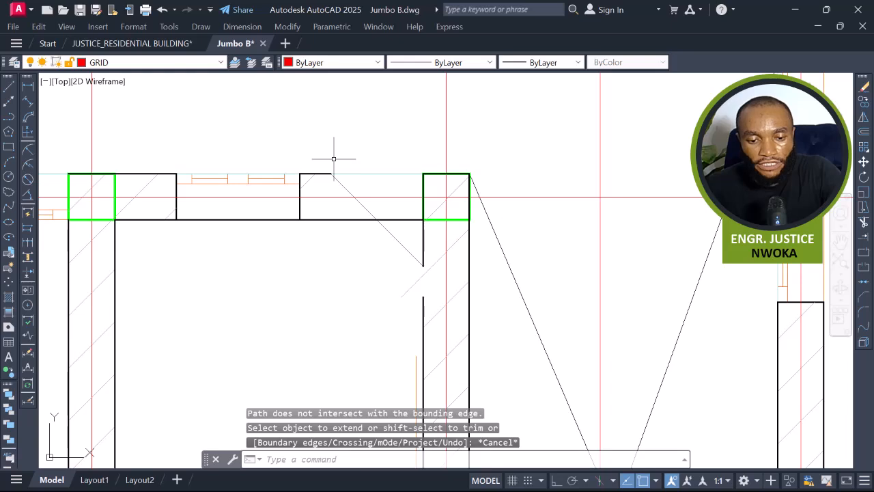
{"action": "left_click", "coordinate": [333, 158]}
{"action": "left_click", "coordinate": [326, 175]}
{"action": "key", "text": "Escape"}
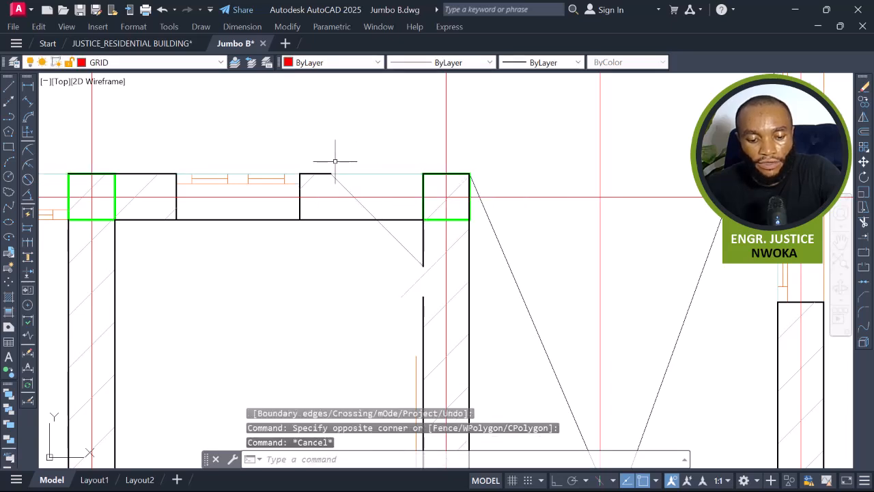
{"action": "key", "text": "Return"}
{"action": "left_click", "coordinate": [331, 149]}
{"action": "left_click", "coordinate": [320, 186]}
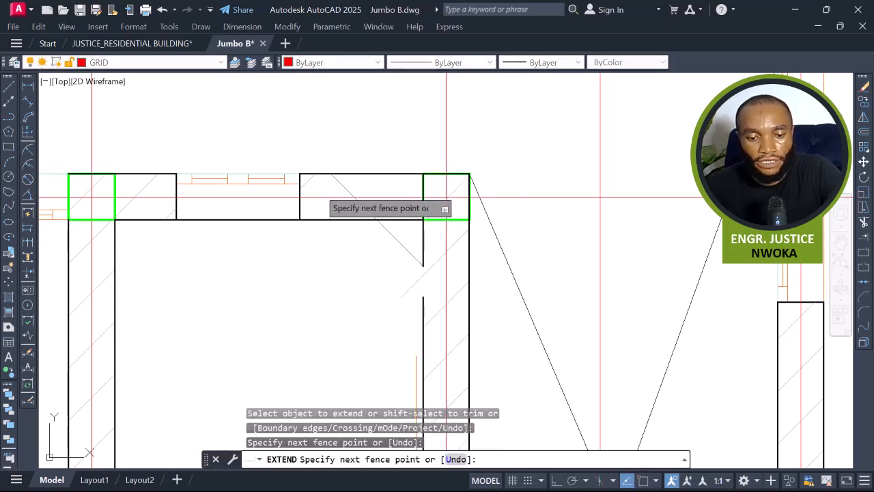
{"action": "key", "text": "Escape"}
Rename the Terrace room label as P3.
{"action": "scroll", "coordinate": [350, 161], "scroll_direction": "down", "scroll_amount": 2}
{"action": "scroll", "coordinate": [332, 230], "scroll_direction": "down", "scroll_amount": 5}
{"action": "middle_click_drag", "start_coordinate": [326, 275], "coordinate": [322, 240]}
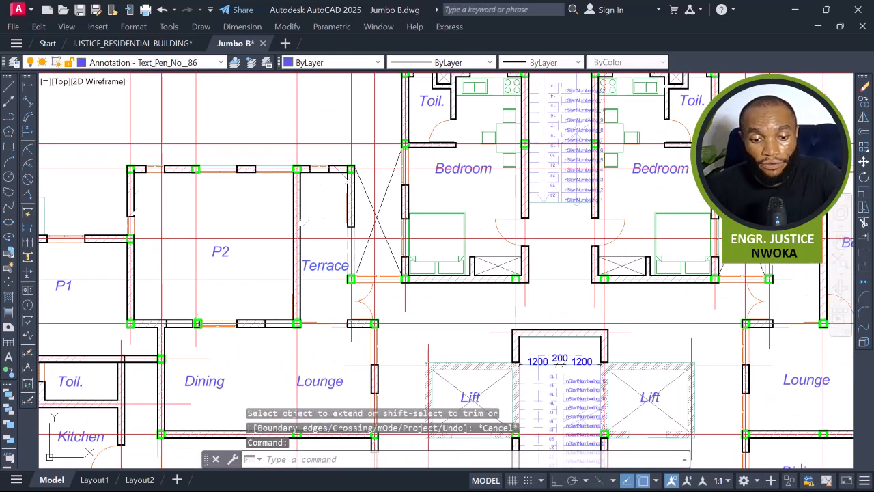
{"action": "double_click", "coordinate": [331, 267]}
{"action": "scroll", "coordinate": [333, 268], "scroll_direction": "up", "scroll_amount": 2}
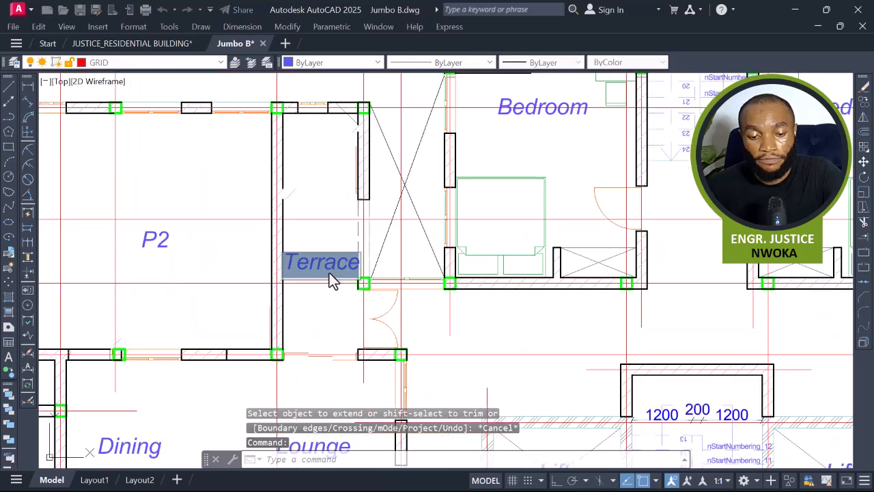
{"action": "left_click", "coordinate": [341, 269]}
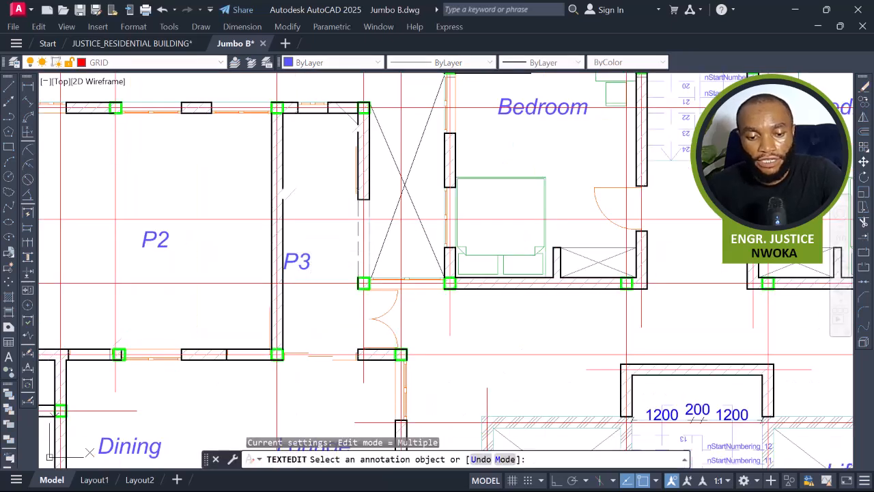
{"action": "key", "text": "Escape"}
Move the P3 label to the right into the terrace panel.
{"action": "left_click", "coordinate": [308, 258]}
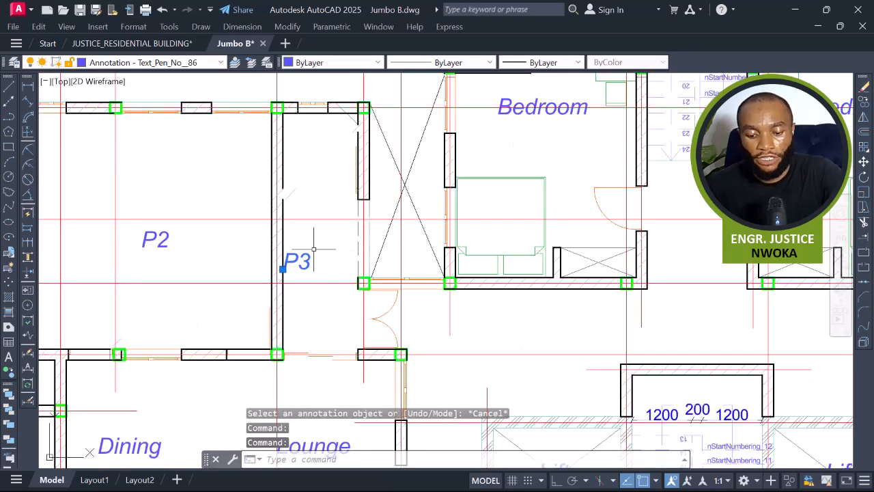
{"action": "type", "text": "m"}
{"action": "key", "text": "Return"}
{"action": "left_click", "coordinate": [282, 268]}
{"action": "left_click", "coordinate": [336, 249]}
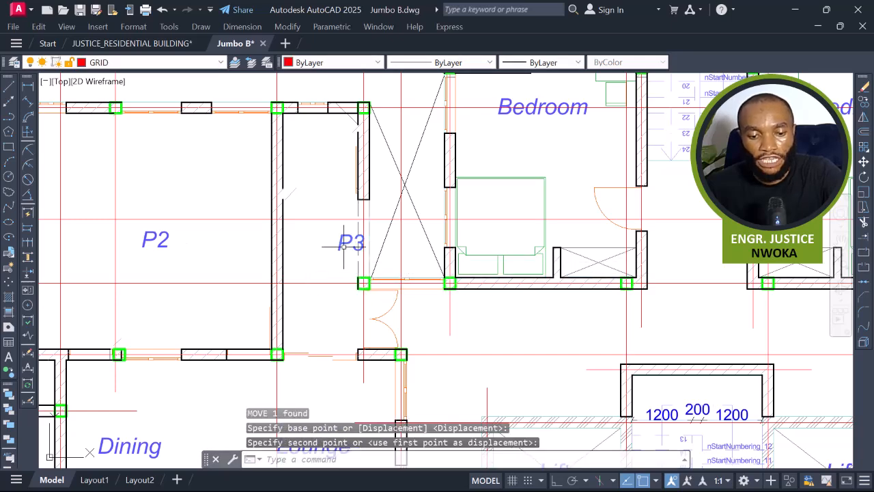
Reposition the P3 label toward the middle of the terrace panel.
{"action": "type", "text": "m"}
{"action": "key", "text": "Return"}
{"action": "left_click", "coordinate": [348, 243]}
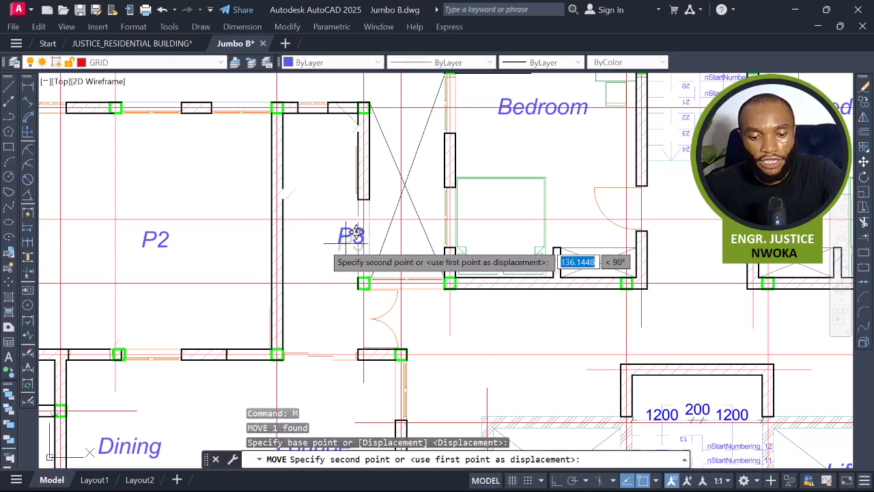
{"action": "scroll", "coordinate": [328, 237], "scroll_direction": "down", "scroll_amount": 6}
{"action": "scroll", "coordinate": [323, 261], "scroll_direction": "up", "scroll_amount": 4}
{"action": "middle_click_drag", "start_coordinate": [354, 236], "coordinate": [361, 257]}
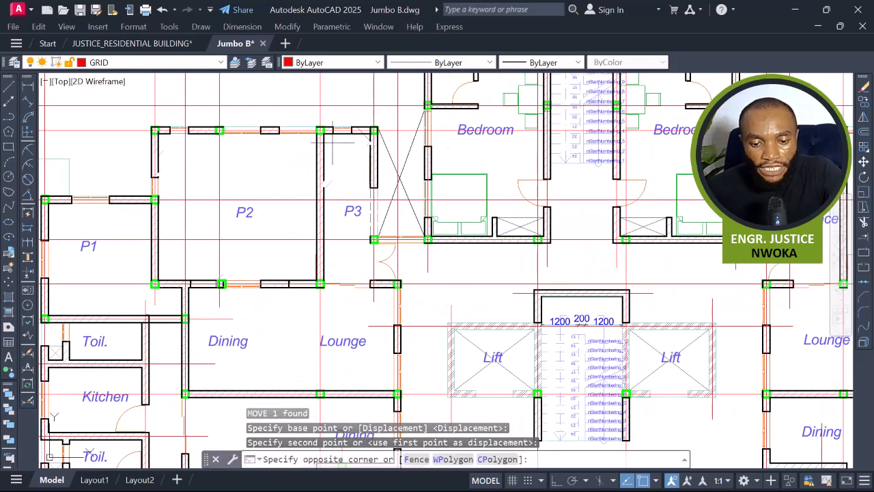
{"action": "key", "text": "Escape"}
{"action": "middle_click_drag", "start_coordinate": [386, 231], "coordinate": [379, 274]}
{"action": "scroll", "coordinate": [374, 181], "scroll_direction": "up", "scroll_amount": 2}
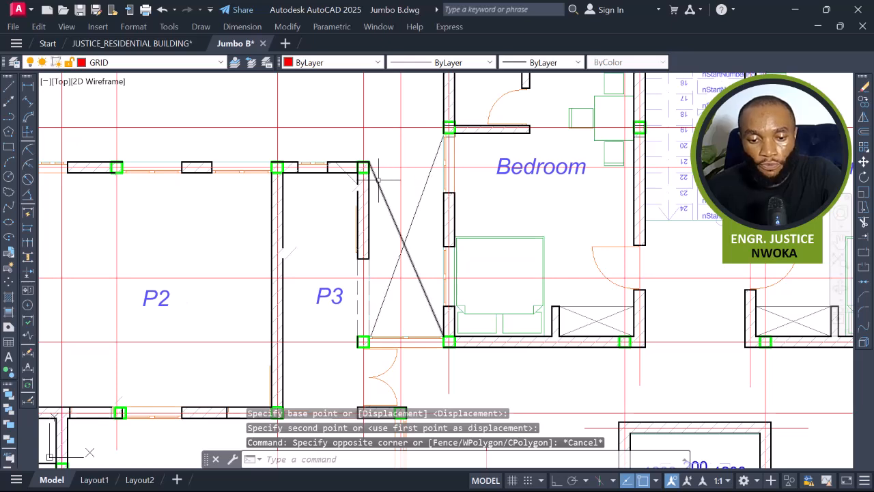
{"action": "left_click", "coordinate": [421, 191]}
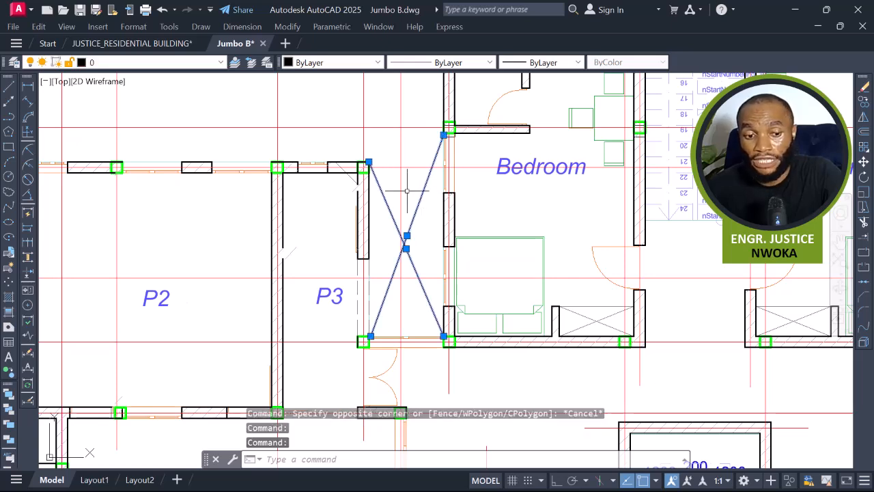
{"action": "scroll", "coordinate": [424, 215], "scroll_direction": "down", "scroll_amount": 2}
{"action": "middle_click_drag", "start_coordinate": [374, 314], "coordinate": [368, 275]}
{"action": "scroll", "coordinate": [370, 303], "scroll_direction": "up", "scroll_amount": 4}
{"action": "scroll", "coordinate": [404, 280], "scroll_direction": "up", "scroll_amount": 2}
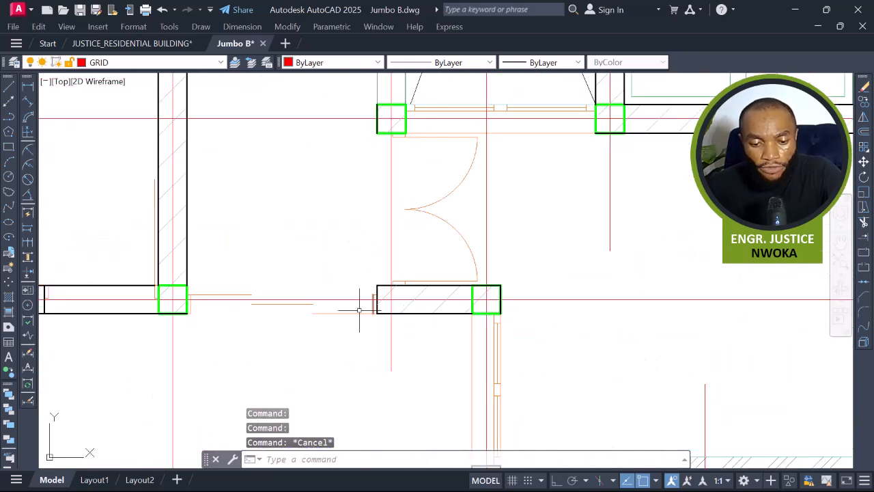
Erase the stray door-opening line fragments inside the wall gap below the P3 panel.
{"action": "left_click", "coordinate": [276, 302]}
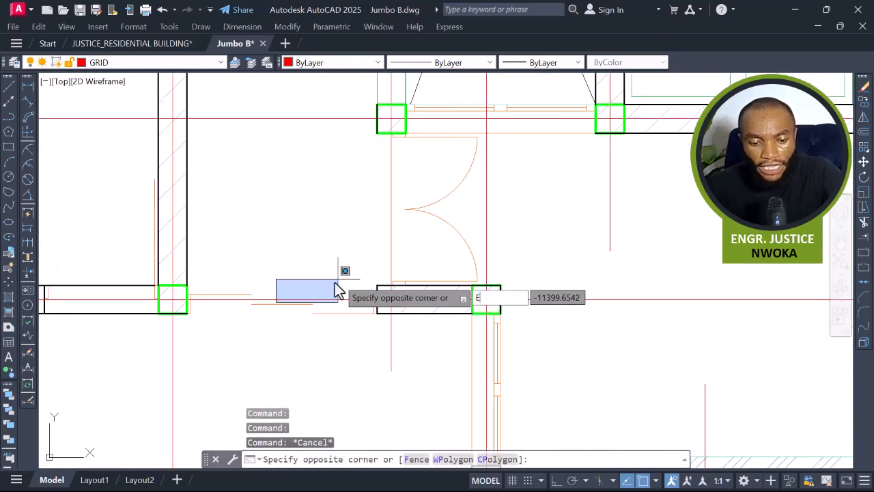
{"action": "left_click", "coordinate": [343, 278]}
{"action": "key", "text": "Delete"}
{"action": "key", "text": "Escape"}
{"action": "key", "text": "Escape"}
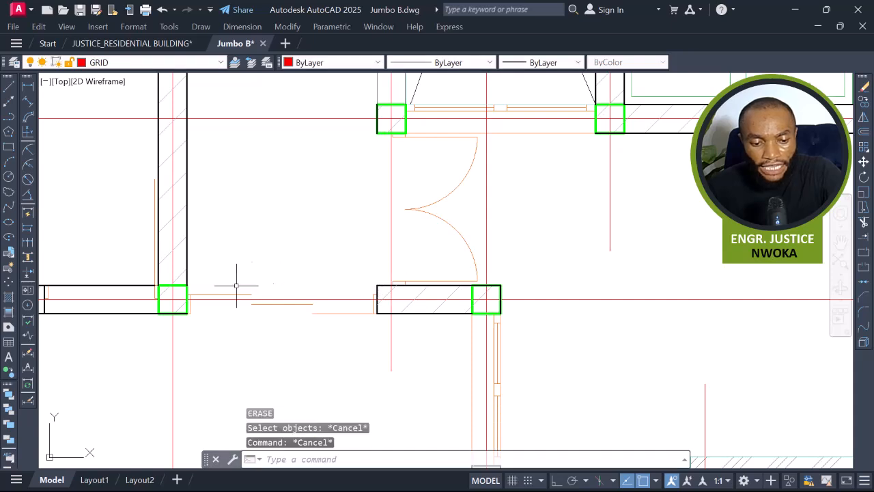
Try to extend the lower wall's line across the door gap below P3 to the column edge.
{"action": "left_click", "coordinate": [187, 289]}
{"action": "key", "text": "Return"}
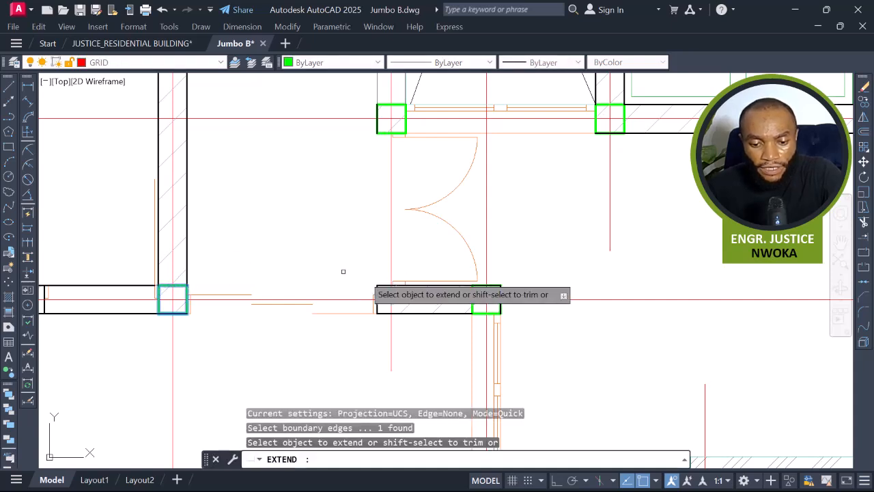
{"action": "left_click", "coordinate": [381, 285]}
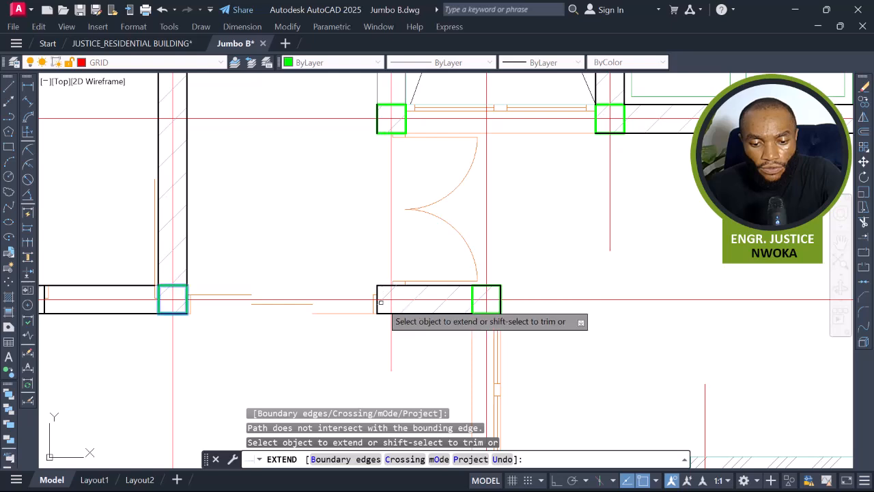
{"action": "left_click", "coordinate": [384, 312]}
{"action": "key", "text": "Escape"}
{"action": "left_click", "coordinate": [215, 251]}
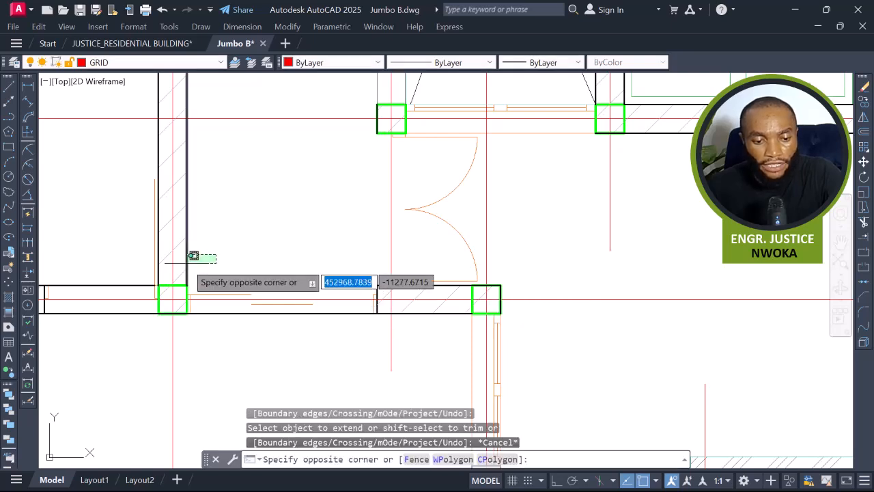
{"action": "left_click", "coordinate": [179, 260]}
{"action": "key", "text": "Return"}
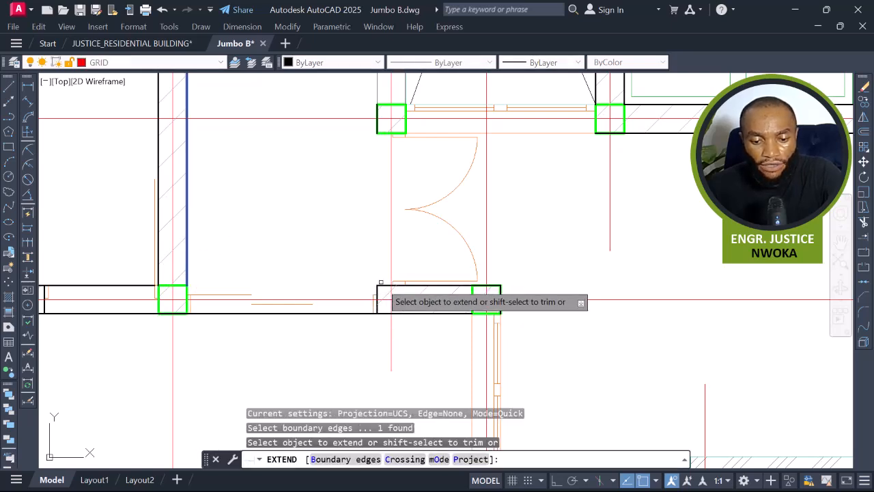
{"action": "key", "text": "Escape"}
Extend the lower wall's upper line across the door gap below the P3 panel.
{"action": "scroll", "coordinate": [419, 253], "scroll_direction": "down", "scroll_amount": 4}
{"action": "mouse_move", "coordinate": [423, 257]}
{"action": "middle_mouse_down"}
{"action": "mouse_move", "coordinate": [429, 312]}
{"action": "mouse_move", "coordinate": [454, 321]}
{"action": "mouse_move", "coordinate": [453, 294]}
{"action": "middle_mouse_up"}
{"action": "scroll", "coordinate": [429, 311], "scroll_direction": "down", "scroll_amount": 2}
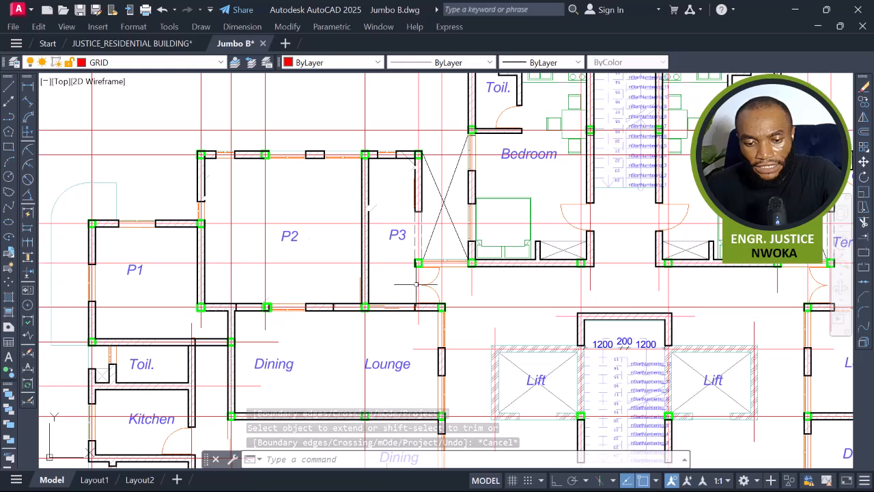
{"action": "scroll", "coordinate": [418, 280], "scroll_direction": "up", "scroll_amount": 4}
{"action": "type", "text": "X"}
{"action": "key", "text": "Return"}
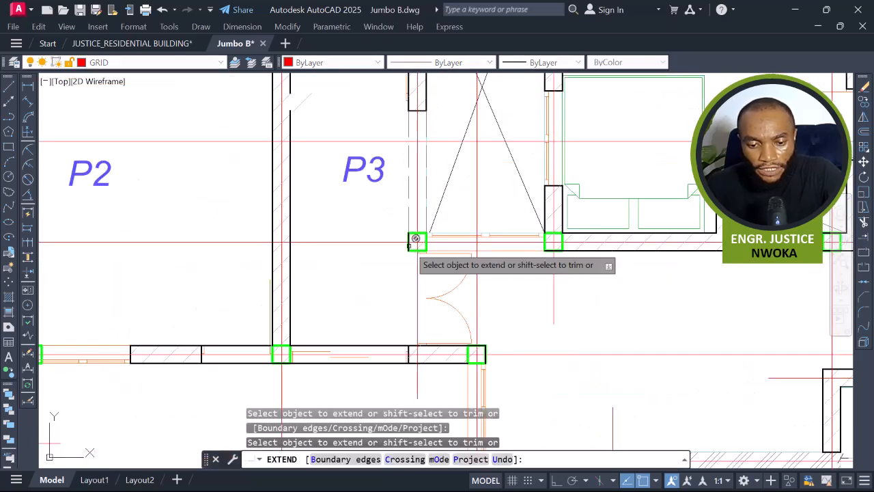
{"action": "scroll", "coordinate": [410, 242], "scroll_direction": "up", "scroll_amount": 4}
{"action": "left_click", "coordinate": [406, 247]}
{"action": "left_click", "coordinate": [372, 266]}
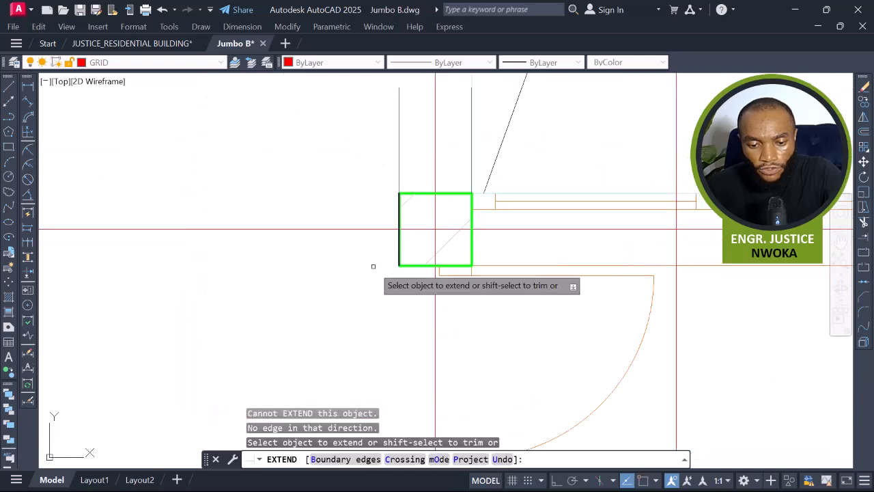
{"action": "scroll", "coordinate": [403, 230], "scroll_direction": "down", "scroll_amount": 3}
{"action": "scroll", "coordinate": [394, 232], "scroll_direction": "down", "scroll_amount": 4}
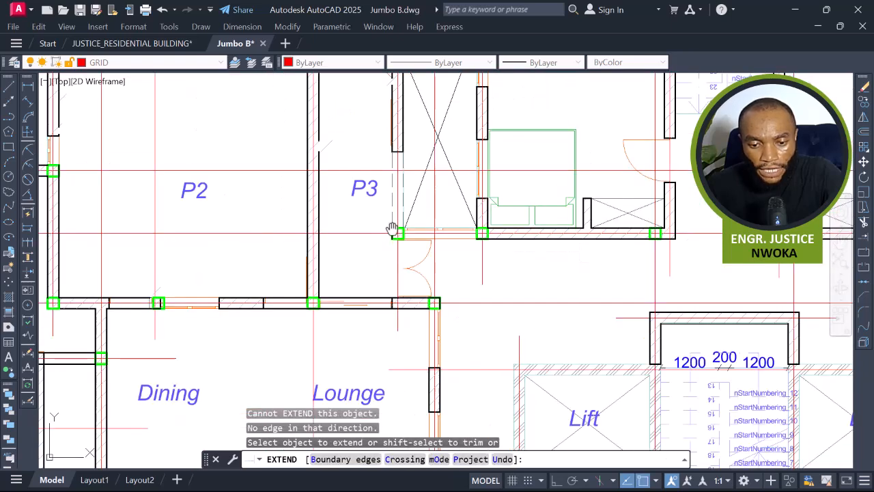
{"action": "key", "text": "Escape"}
Extend the P3 panel's dashed side wall lines downward across the opening, using the surrounding walls as boundaries.
{"action": "scroll", "coordinate": [413, 326], "scroll_direction": "up", "scroll_amount": 3}
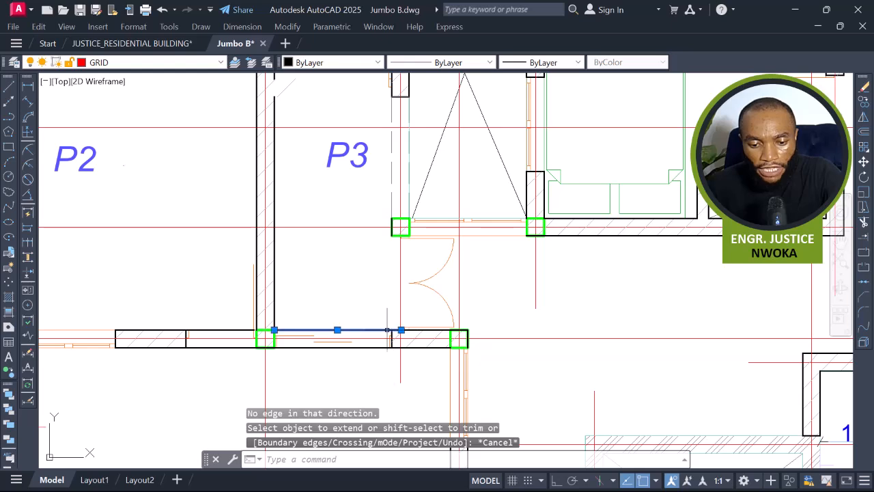
{"action": "left_click", "coordinate": [389, 330]}
{"action": "left_click", "coordinate": [418, 328]}
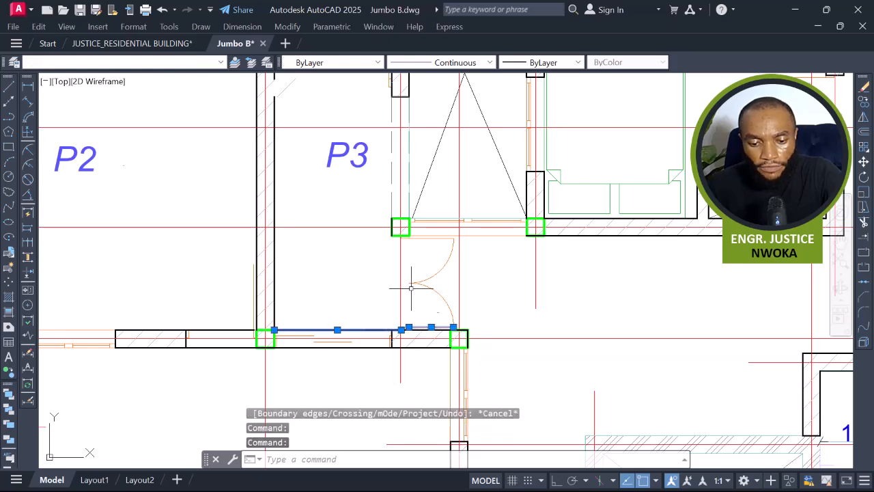
{"action": "scroll", "coordinate": [391, 314], "scroll_direction": "up", "scroll_amount": 4}
{"action": "left_click", "coordinate": [359, 297]}
{"action": "scroll", "coordinate": [456, 327], "scroll_direction": "down", "scroll_amount": 2}
{"action": "left_click", "coordinate": [581, 365]}
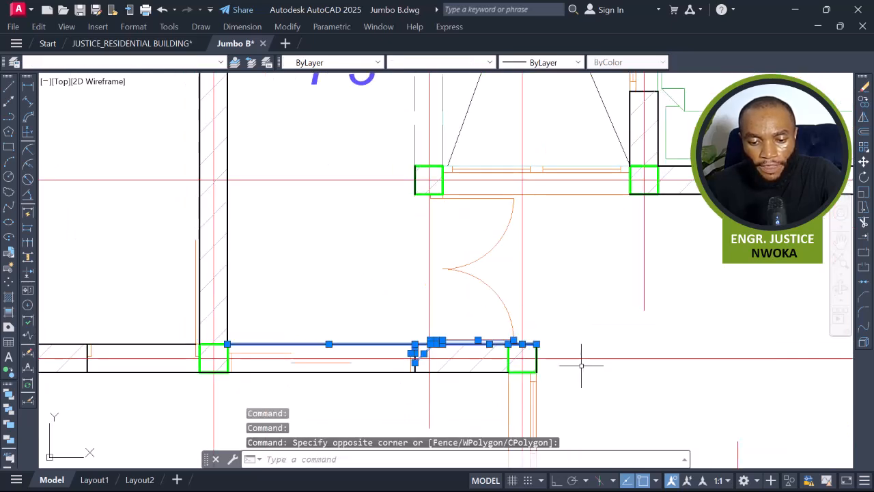
{"action": "type", "text": "EX"}
{"action": "key", "text": "Return"}
{"action": "scroll", "coordinate": [534, 335], "scroll_direction": "down", "scroll_amount": 4}
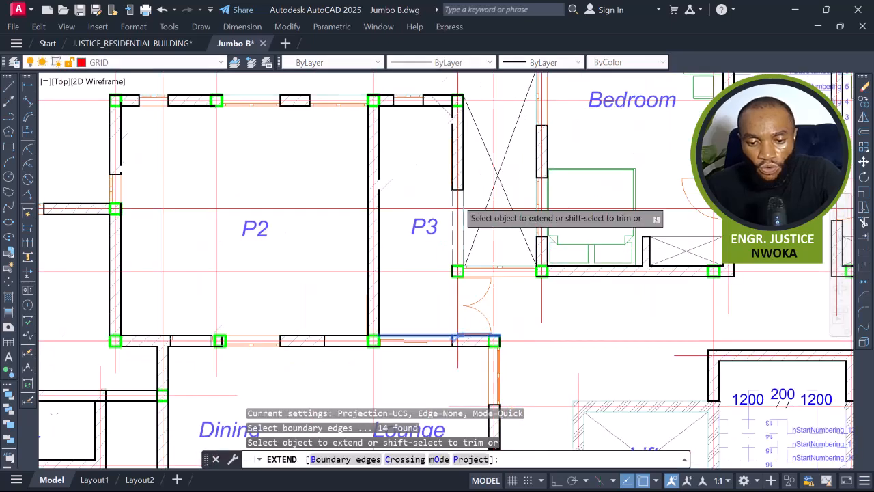
{"action": "scroll", "coordinate": [462, 201], "scroll_direction": "up", "scroll_amount": 3}
{"action": "left_click", "coordinate": [447, 173]}
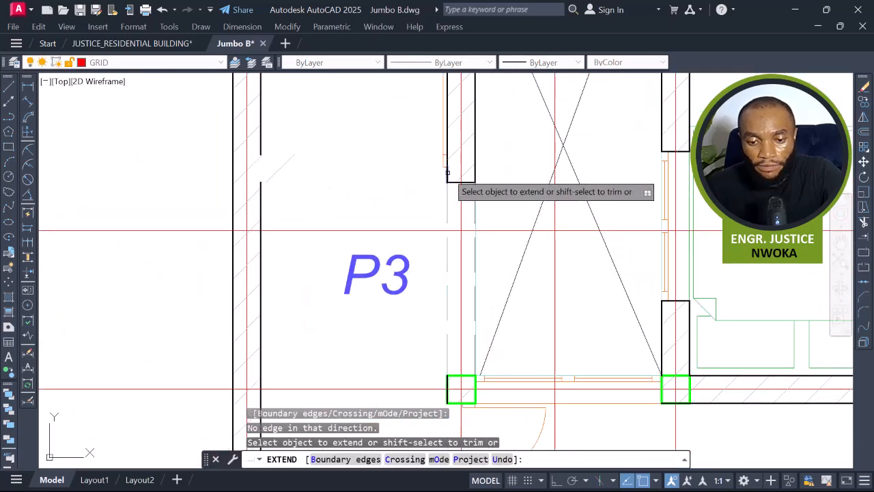
{"action": "left_click", "coordinate": [448, 172]}
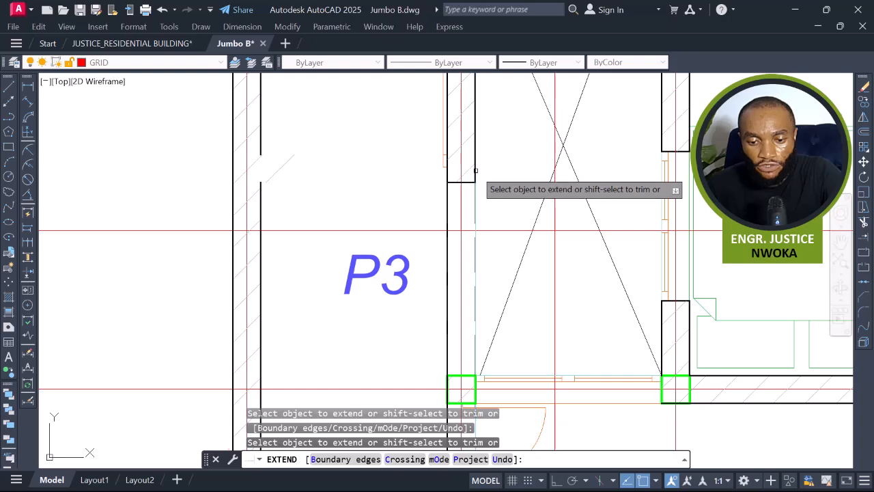
{"action": "left_click", "coordinate": [480, 173]}
{"action": "left_click", "coordinate": [470, 174]}
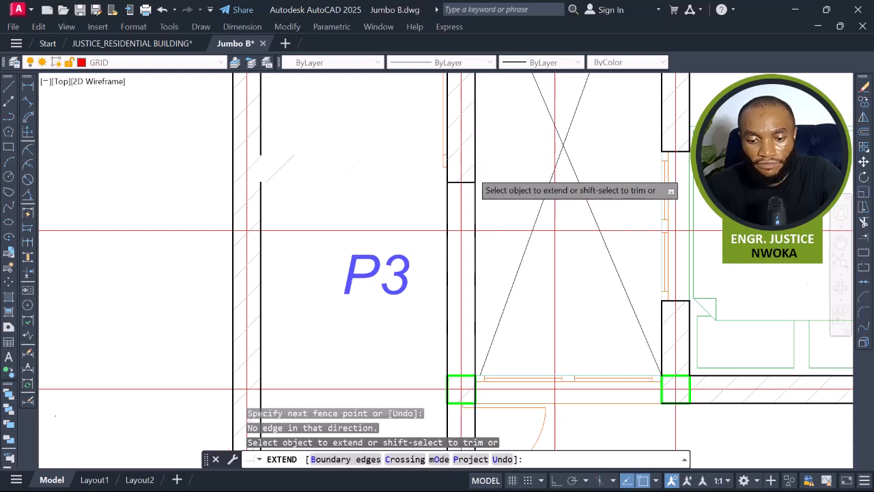
{"action": "scroll", "coordinate": [471, 172], "scroll_direction": "down", "scroll_amount": 5}
{"action": "key", "text": "Escape"}
{"action": "scroll", "coordinate": [496, 207], "scroll_direction": "up", "scroll_amount": 3}
{"action": "scroll", "coordinate": [463, 251], "scroll_direction": "down", "scroll_amount": 5}
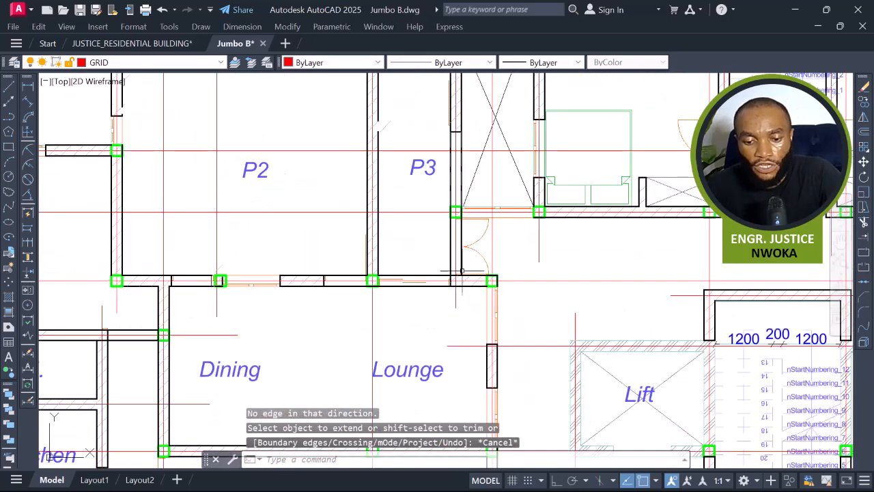
{"action": "middle_click_drag", "start_coordinate": [463, 251], "coordinate": [467, 269]}
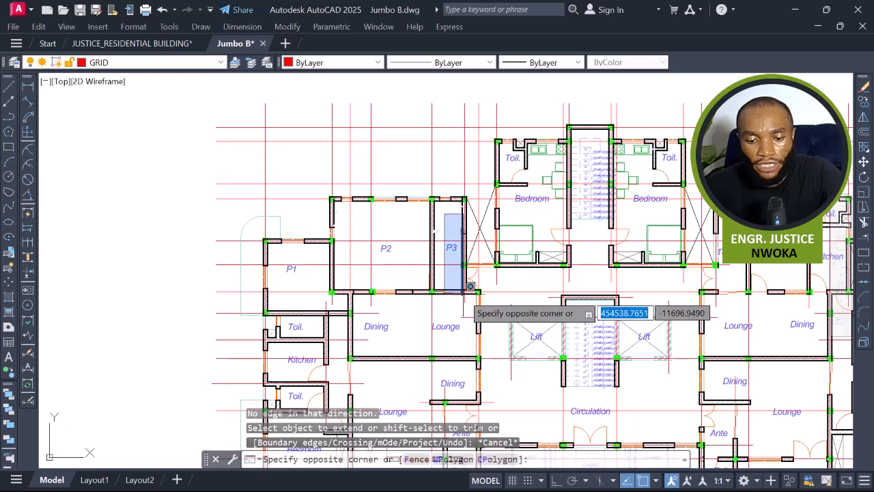
{"action": "key", "text": "Escape"}
{"action": "scroll", "coordinate": [375, 294], "scroll_direction": "up", "scroll_amount": 4}
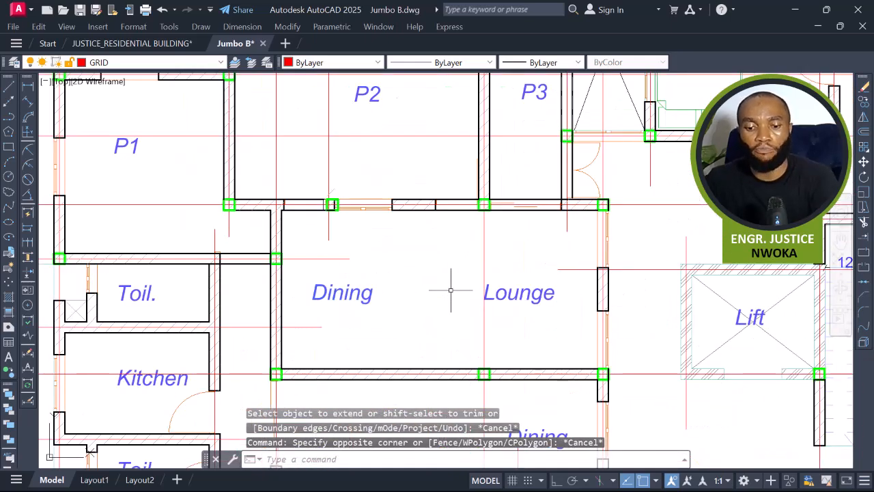
{"action": "left_click", "coordinate": [345, 293]}
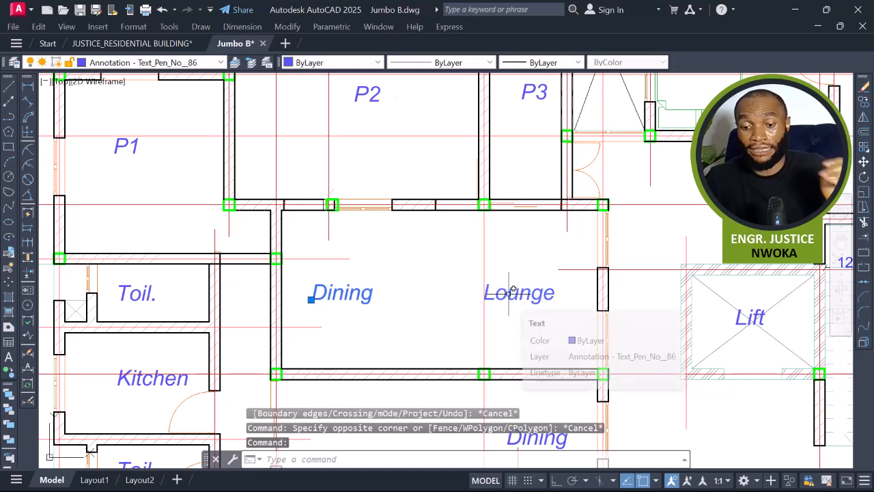
{"action": "key", "text": "Escape"}
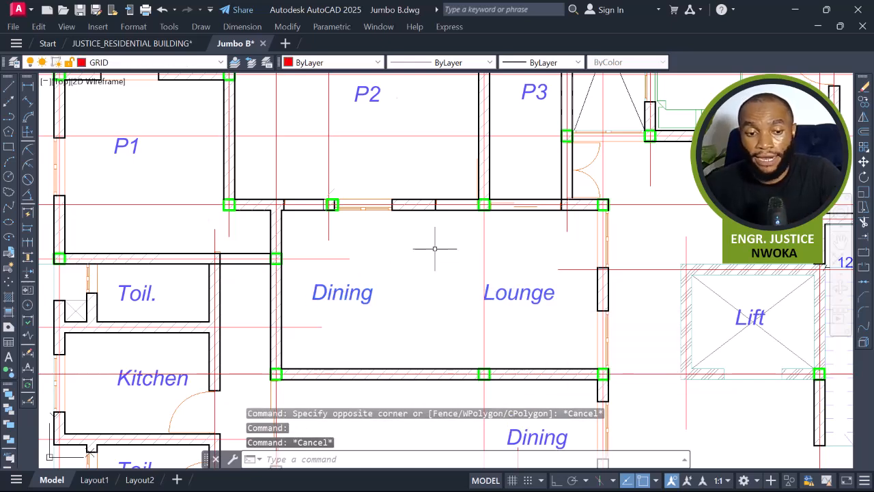
Add a linear dimension across the Dining/Lounge space's depth between its upper and lower walls.
{"action": "left_click", "coordinate": [28, 88]}
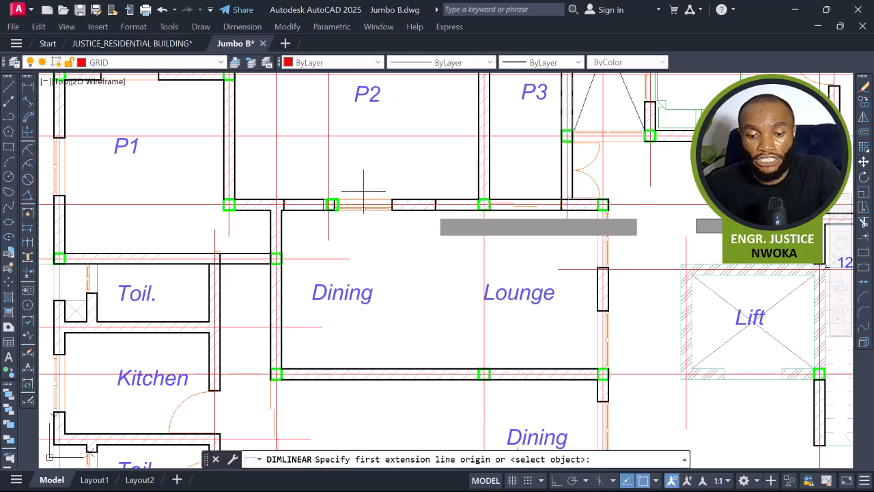
{"action": "scroll", "coordinate": [433, 207], "scroll_direction": "up", "scroll_amount": 2}
{"action": "left_click", "coordinate": [472, 202]}
{"action": "scroll", "coordinate": [471, 202], "scroll_direction": "down", "scroll_amount": 4}
{"action": "scroll", "coordinate": [468, 288], "scroll_direction": "up", "scroll_amount": 4}
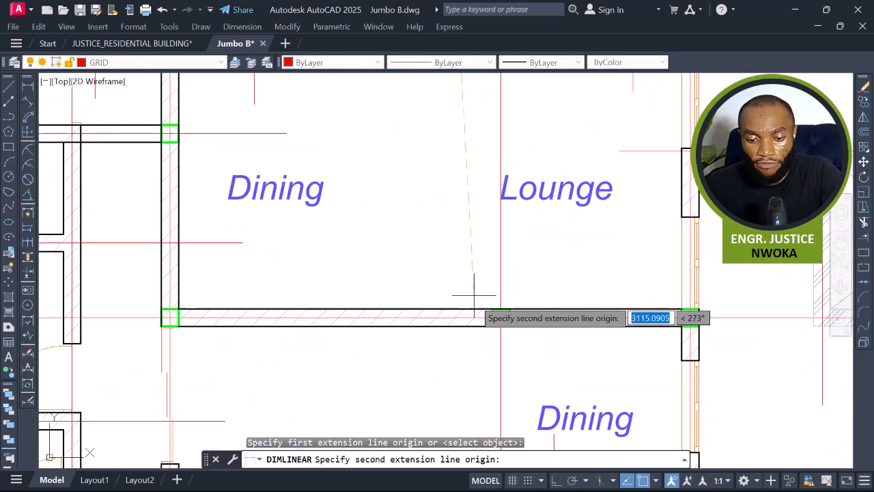
{"action": "left_click", "coordinate": [465, 326]}
{"action": "scroll", "coordinate": [447, 218], "scroll_direction": "down", "scroll_amount": 3}
{"action": "scroll", "coordinate": [447, 213], "scroll_direction": "up", "scroll_amount": 6}
{"action": "left_click", "coordinate": [447, 214]}
{"action": "scroll", "coordinate": [445, 191], "scroll_direction": "down", "scroll_amount": 6}
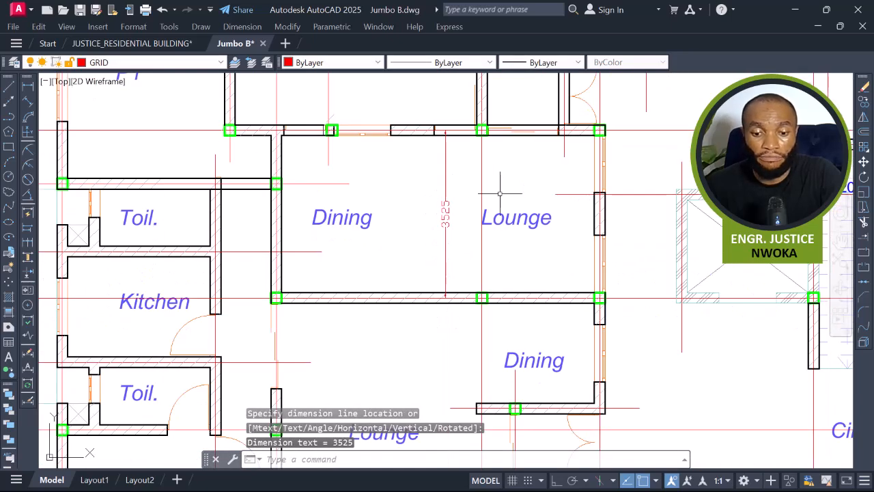
Add a linear dimension across the Dining/Lounge space's width between its left and right walls.
{"action": "key", "text": "Return"}
{"action": "scroll", "coordinate": [264, 141], "scroll_direction": "up", "scroll_amount": 4}
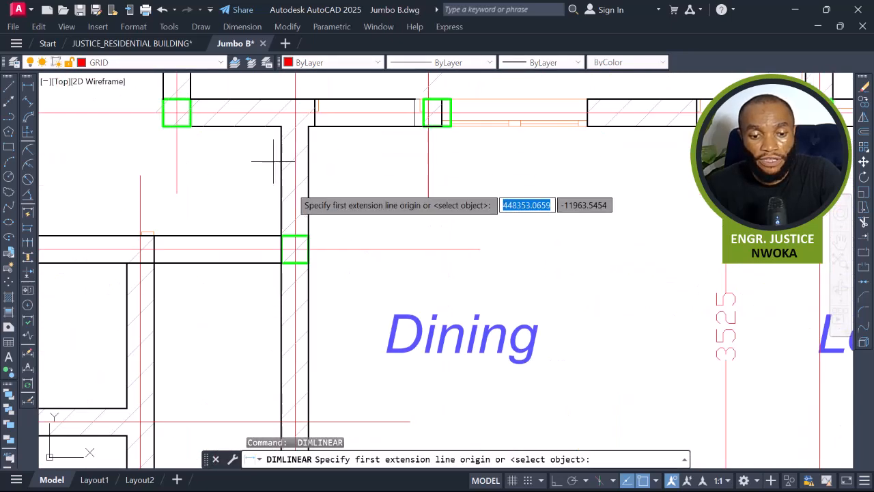
{"action": "left_click", "coordinate": [294, 201]}
{"action": "scroll", "coordinate": [295, 201], "scroll_direction": "down", "scroll_amount": 3}
{"action": "scroll", "coordinate": [629, 209], "scroll_direction": "up", "scroll_amount": 3}
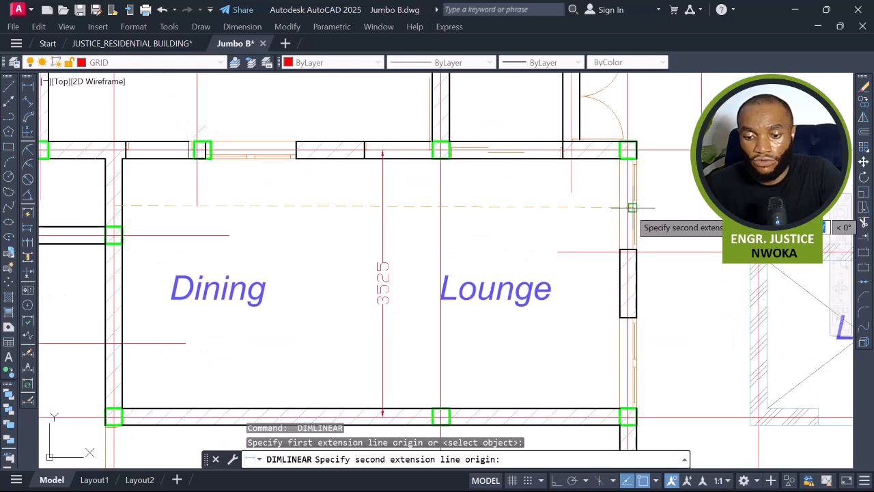
{"action": "left_click", "coordinate": [626, 205]}
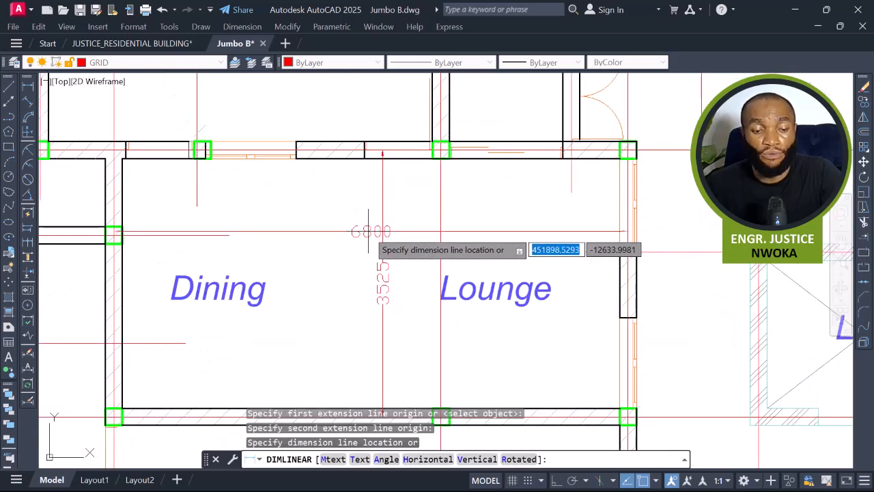
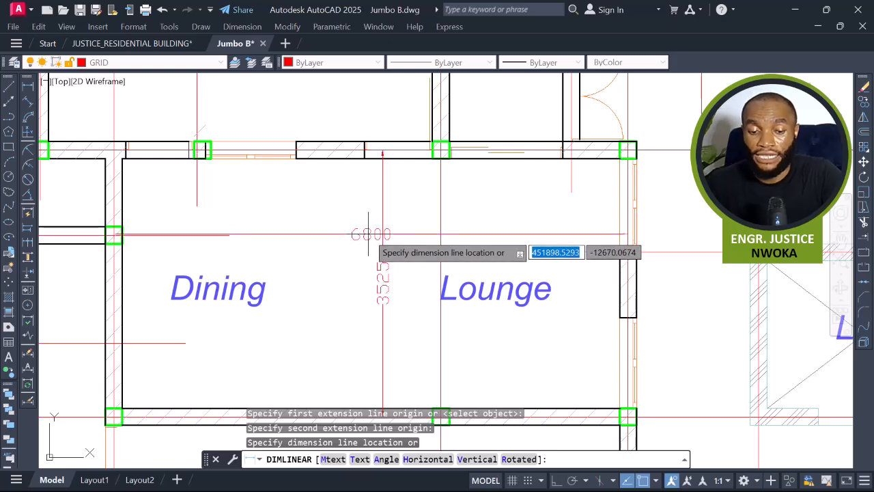
Erase the Dining and Lounge labels from the merged space beside the P3 panel.
{"action": "key", "text": "Escape"}
{"action": "left_click", "coordinate": [403, 221]}
{"action": "left_click", "coordinate": [359, 265]}
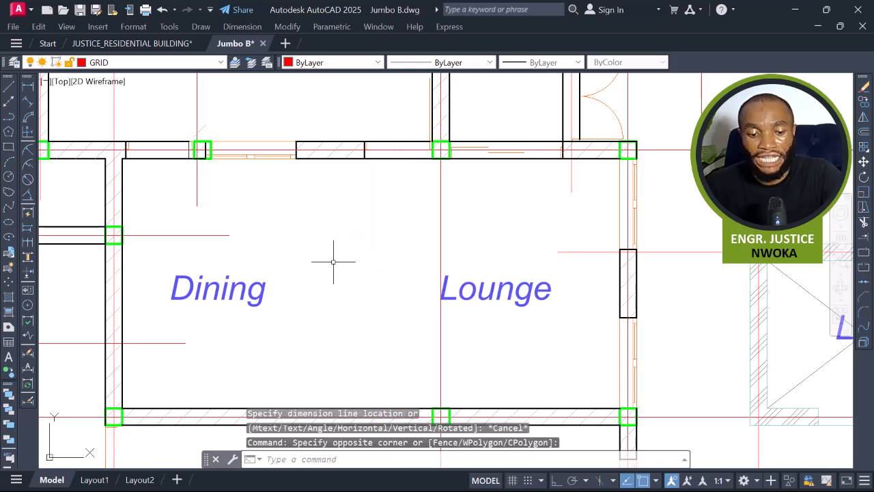
{"action": "type", "text": "E"}
{"action": "key", "text": "Return"}
{"action": "left_click", "coordinate": [489, 256]}
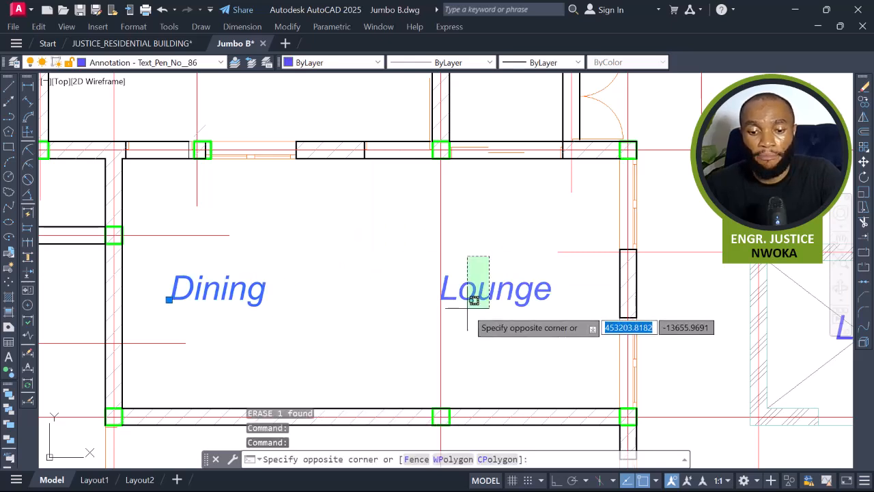
{"action": "left_click", "coordinate": [469, 305]}
{"action": "type", "text": "E"}
{"action": "key", "text": "Return"}
Copy the P3 label into the cleared space and change the copy's text to P4.
{"action": "scroll", "coordinate": [468, 307], "scroll_direction": "down", "scroll_amount": 4}
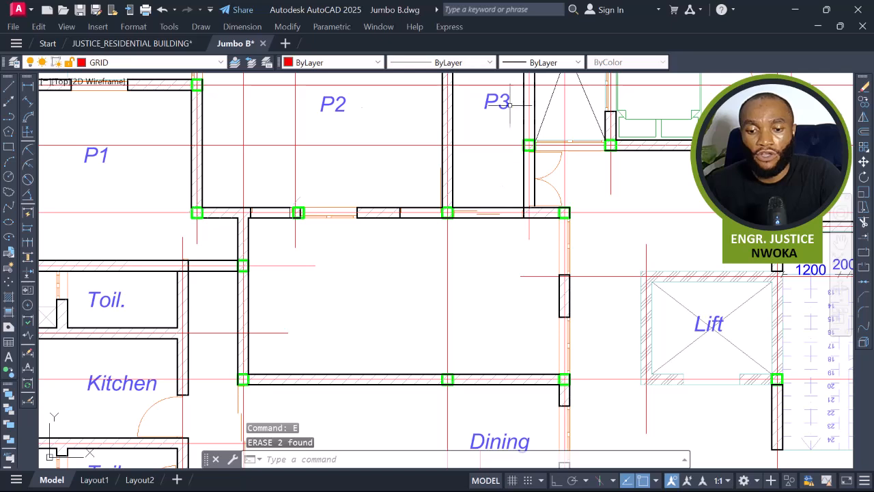
{"action": "key", "text": "Return"}
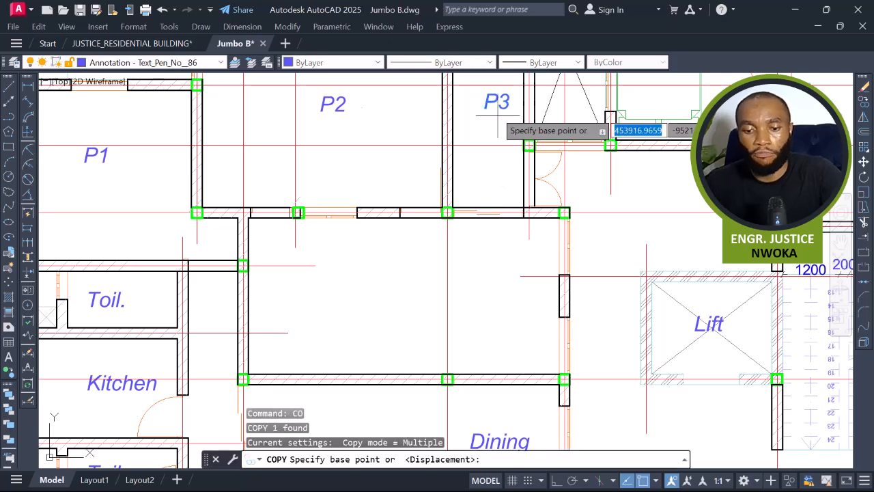
{"action": "left_click", "coordinate": [487, 103]}
{"action": "left_click", "coordinate": [395, 297]}
{"action": "key", "text": "Escape"}
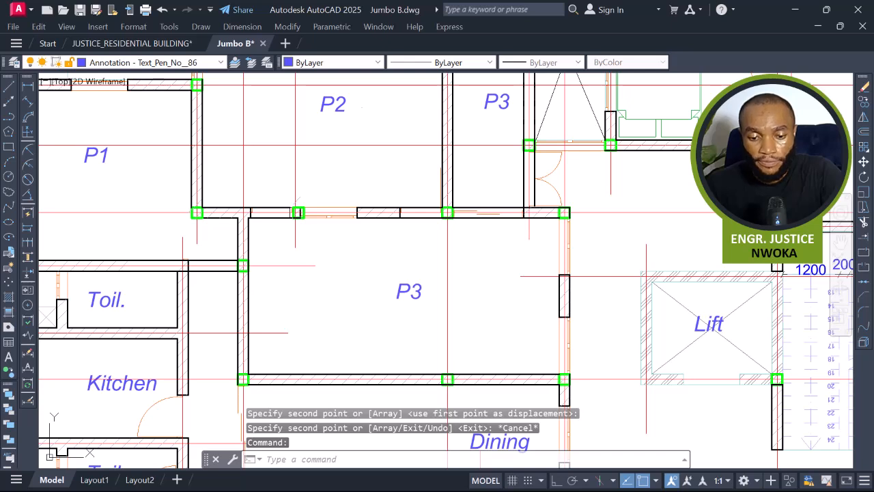
{"action": "double_click", "coordinate": [410, 293]}
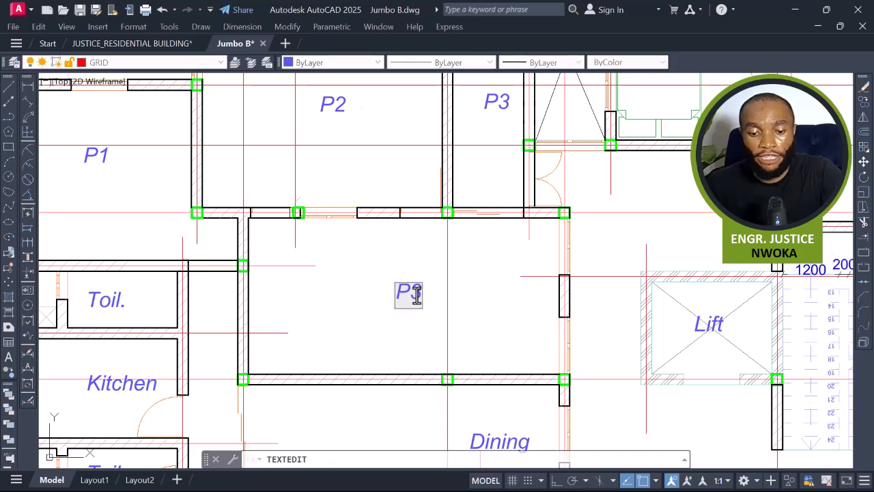
{"action": "type", "text": "P4"}
{"action": "key", "text": "Return"}
{"action": "key", "text": "Escape"}
Break the line beside the P4 panel's lower-left wall with the Break command.
{"action": "scroll", "coordinate": [354, 249], "scroll_direction": "down", "scroll_amount": 3}
{"action": "scroll", "coordinate": [340, 256], "scroll_direction": "down", "scroll_amount": 3}
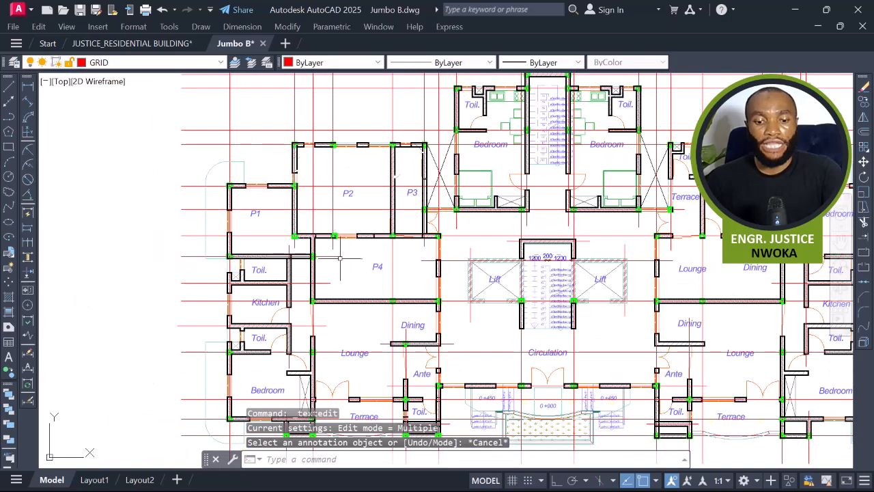
{"action": "scroll", "coordinate": [340, 256], "scroll_direction": "up", "scroll_amount": 5}
{"action": "type", "text": "Br"}
{"action": "key", "text": "Return"}
{"action": "left_click", "coordinate": [340, 254]}
{"action": "scroll", "coordinate": [350, 255], "scroll_direction": "down", "scroll_amount": 4}
{"action": "scroll", "coordinate": [350, 250], "scroll_direction": "up", "scroll_amount": 3}
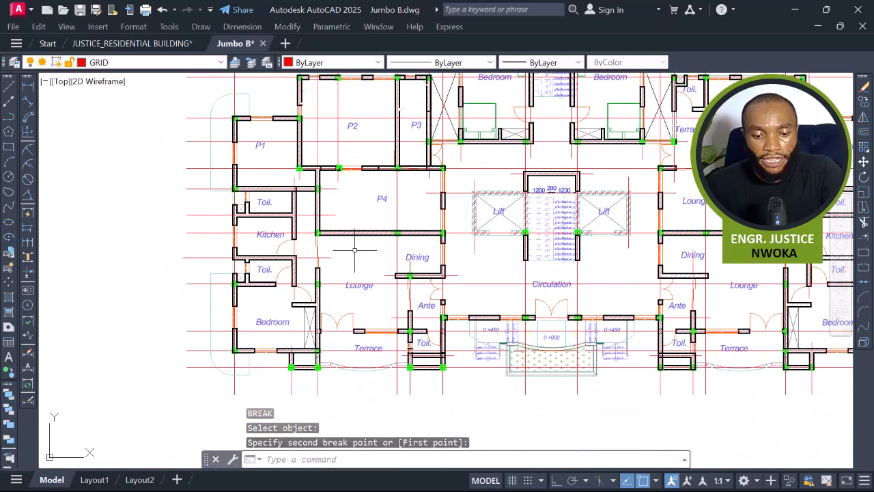
{"action": "middle_click_drag", "start_coordinate": [347, 263], "coordinate": [428, 310]}
{"action": "scroll", "coordinate": [341, 247], "scroll_direction": "down", "scroll_amount": 2}
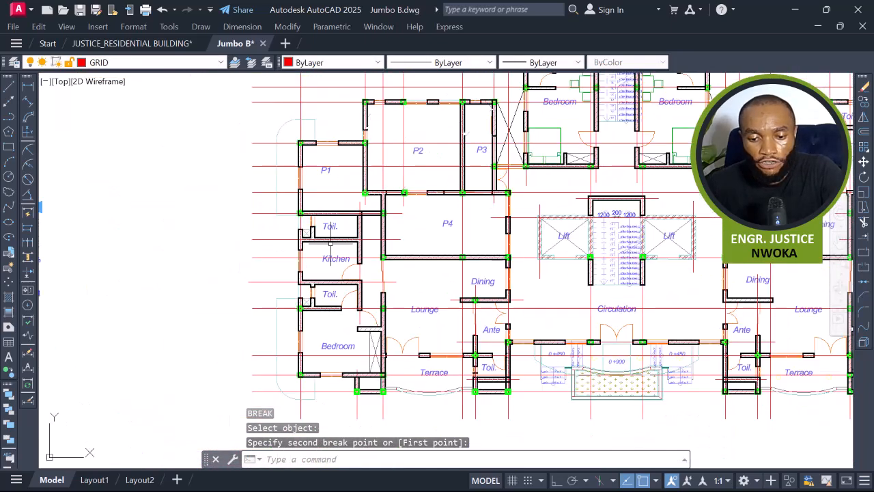
{"action": "scroll", "coordinate": [322, 251], "scroll_direction": "up", "scroll_amount": 4}
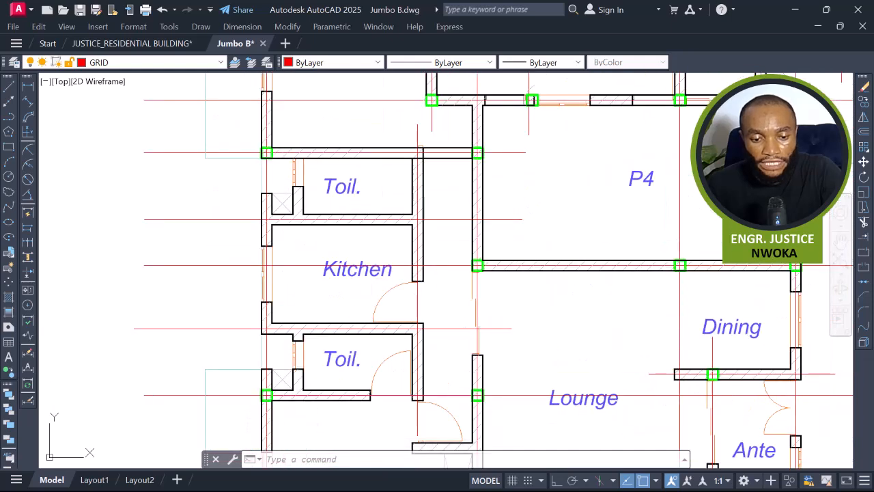
Try to dimension the kitchen's width between its outer wall and the P4 panel's wall.
{"action": "left_click", "coordinate": [275, 165]}
{"action": "scroll", "coordinate": [275, 165], "scroll_direction": "down", "scroll_amount": 2}
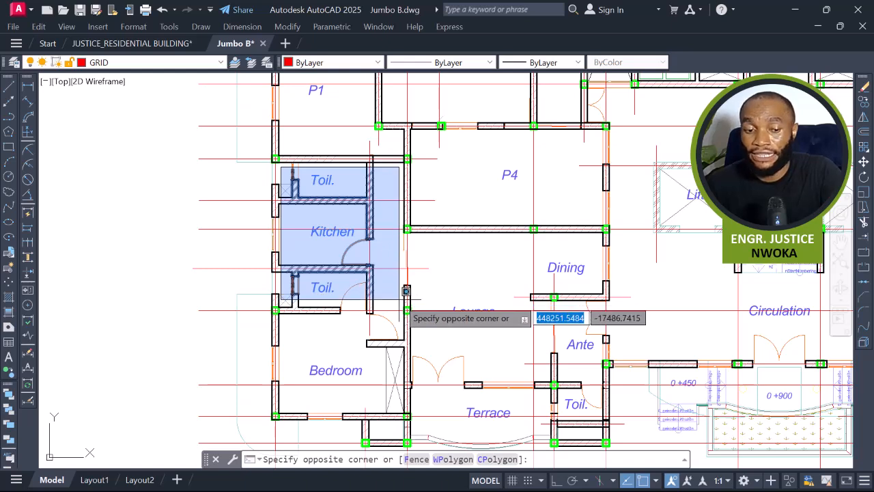
{"action": "key", "text": "Escape"}
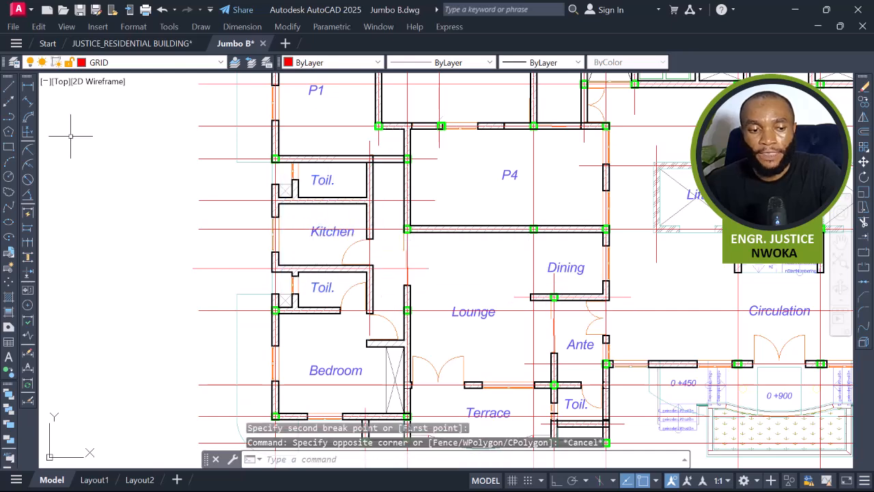
{"action": "left_click", "coordinate": [28, 87]}
{"action": "scroll", "coordinate": [285, 227], "scroll_direction": "up", "scroll_amount": 6}
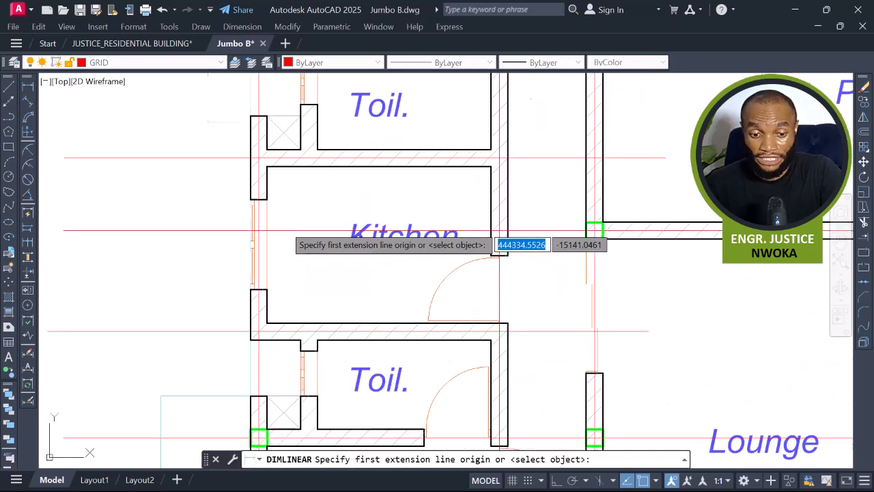
{"action": "left_click", "coordinate": [254, 189]}
{"action": "scroll", "coordinate": [246, 198], "scroll_direction": "down", "scroll_amount": 2}
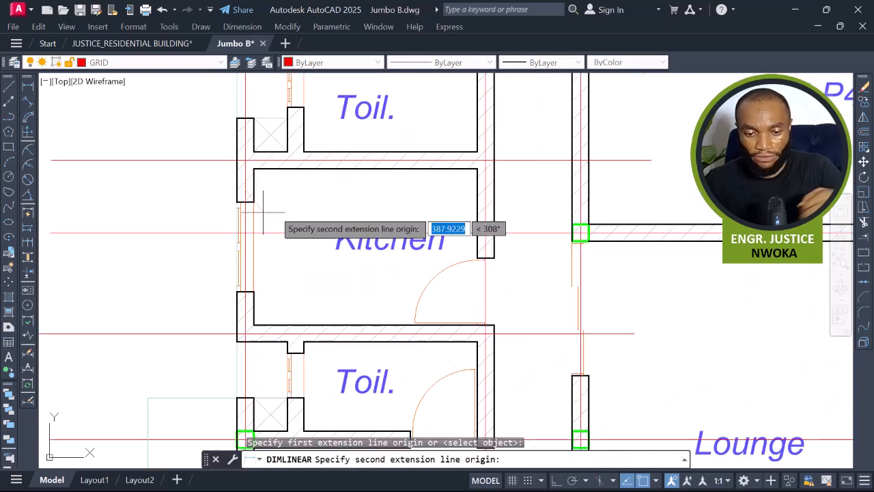
{"action": "left_click", "coordinate": [580, 188]}
{"action": "key", "text": "Escape"}
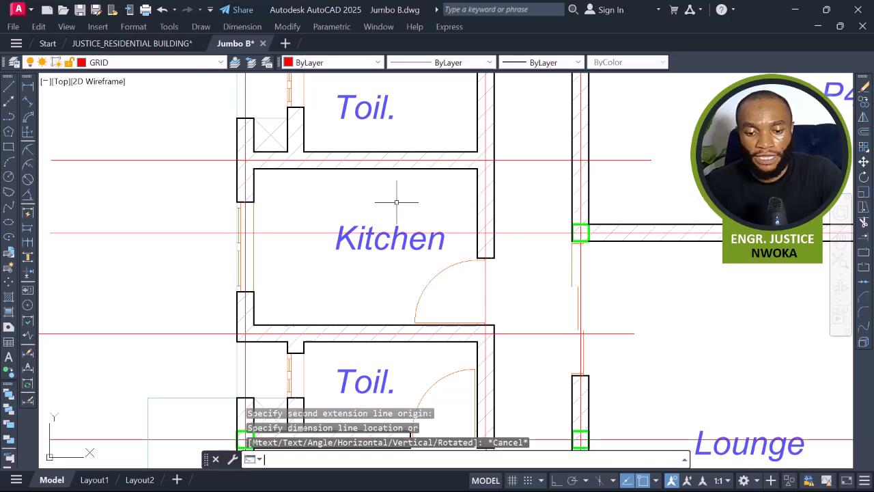
Try to dimension the depth of the toilet and kitchen strip.
{"action": "key", "text": "Return"}
{"action": "scroll", "coordinate": [410, 187], "scroll_direction": "down", "scroll_amount": 4}
{"action": "scroll", "coordinate": [403, 150], "scroll_direction": "up", "scroll_amount": 4}
{"action": "left_click", "coordinate": [425, 173]}
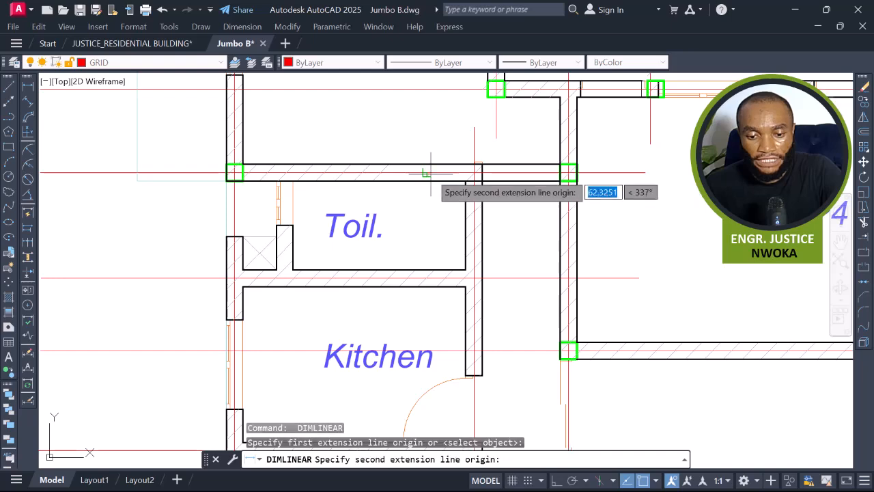
{"action": "scroll", "coordinate": [410, 225], "scroll_direction": "down", "scroll_amount": 3}
{"action": "scroll", "coordinate": [388, 305], "scroll_direction": "up", "scroll_amount": 1}
{"action": "scroll", "coordinate": [396, 301], "scroll_direction": "up", "scroll_amount": 2}
{"action": "scroll", "coordinate": [410, 269], "scroll_direction": "down", "scroll_amount": 4}
{"action": "scroll", "coordinate": [403, 331], "scroll_direction": "up", "scroll_amount": 3}
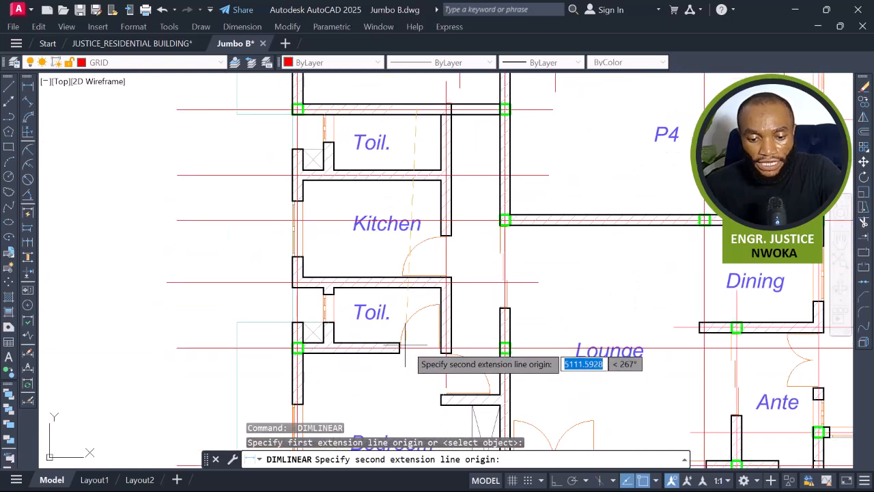
{"action": "left_click", "coordinate": [401, 347]}
{"action": "scroll", "coordinate": [402, 213], "scroll_direction": "up", "scroll_amount": 2}
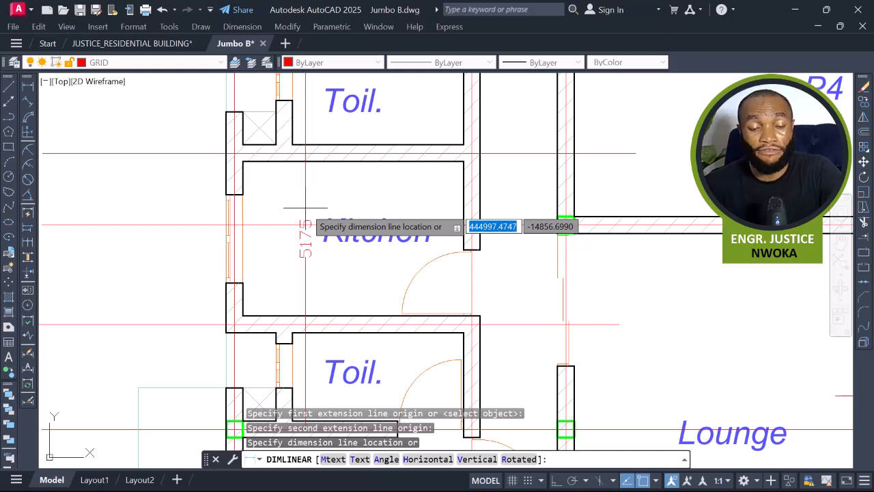
{"action": "key", "text": "Escape"}
Erase the fixture block in the upper toilet.
{"action": "scroll", "coordinate": [307, 200], "scroll_direction": "down", "scroll_amount": 5}
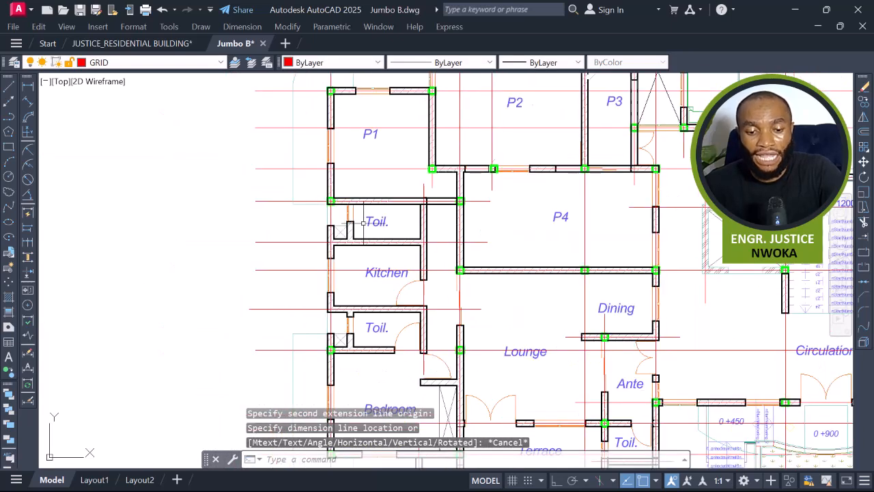
{"action": "scroll", "coordinate": [379, 226], "scroll_direction": "up", "scroll_amount": 2}
{"action": "left_click", "coordinate": [365, 208]}
{"action": "left_click", "coordinate": [338, 236]}
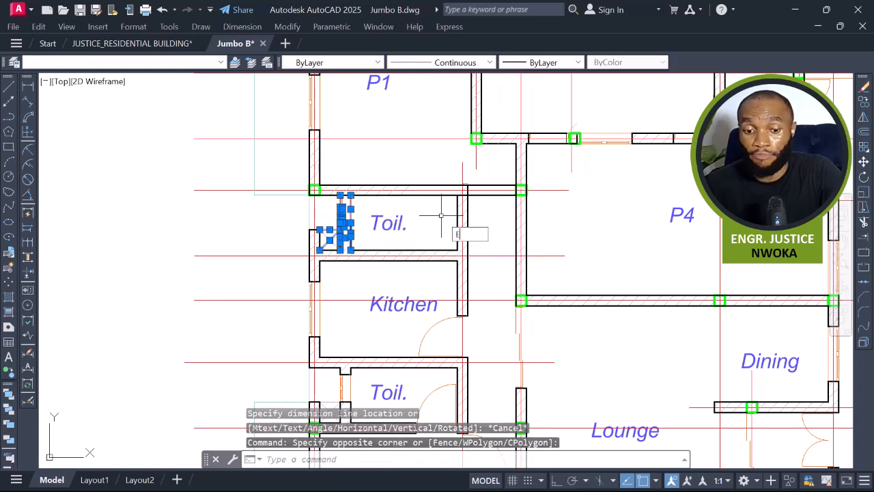
{"action": "key", "text": "Return"}
Erase the hatched partition walls around the kitchen and lower toilet.
{"action": "left_click", "coordinate": [331, 222]}
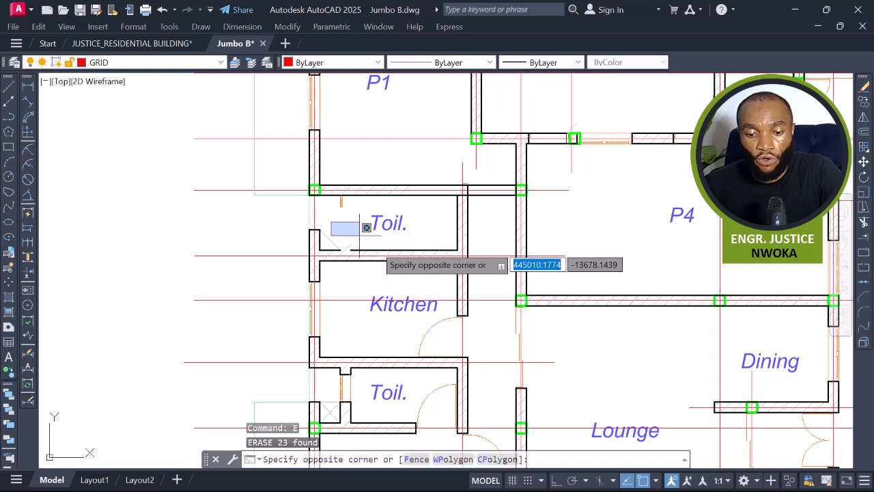
{"action": "middle_click_drag", "start_coordinate": [494, 383], "coordinate": [471, 329]}
{"action": "left_click", "coordinate": [477, 361]}
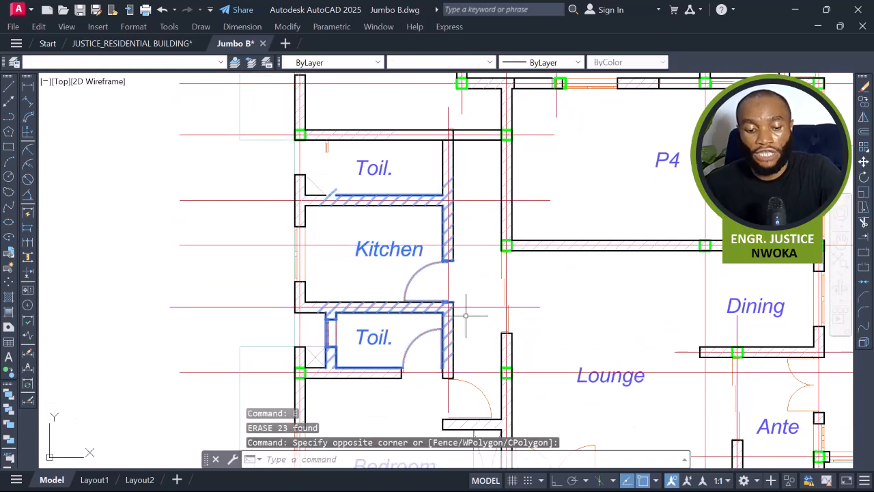
{"action": "type", "text": "E"}
{"action": "key", "text": "Return"}
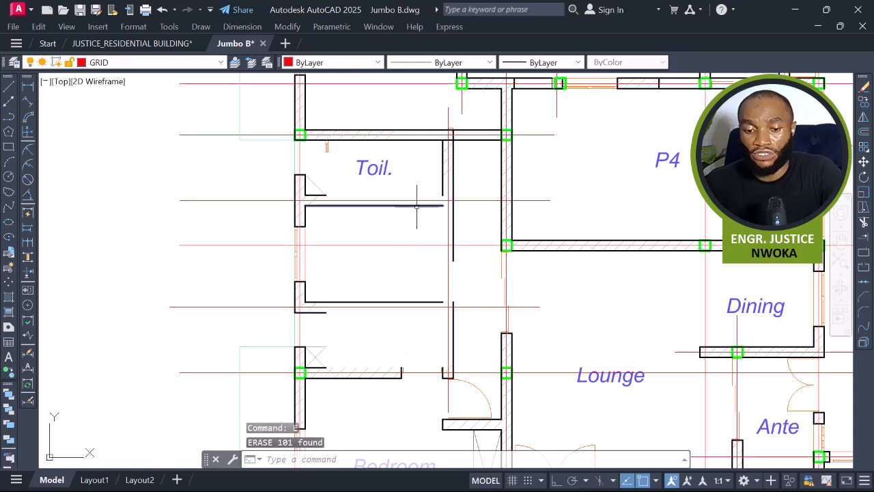
Delete the leftover partition lines between the toilets, kitchen and P4 wall.
{"action": "left_click", "coordinate": [423, 205]}
{"action": "key", "text": "Delete"}
{"action": "scroll", "coordinate": [455, 146], "scroll_direction": "up", "scroll_amount": 2}
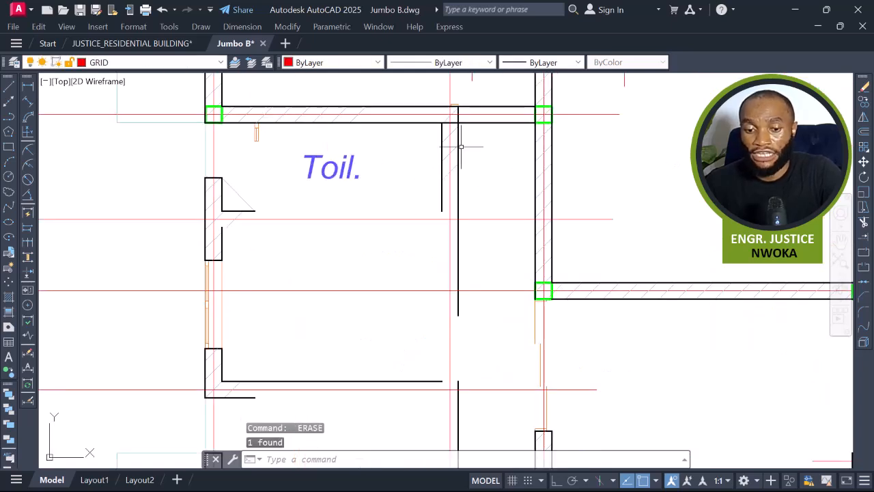
{"action": "middle_click_drag", "start_coordinate": [456, 142], "coordinate": [465, 149]}
{"action": "scroll", "coordinate": [465, 149], "scroll_direction": "down", "scroll_amount": 2}
{"action": "left_click", "coordinate": [431, 129]}
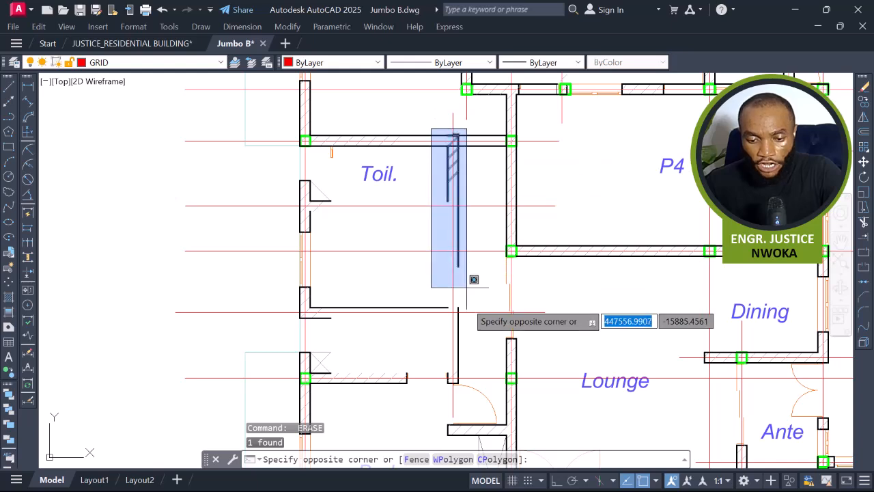
{"action": "left_click", "coordinate": [480, 355]}
{"action": "key", "text": "Delete"}
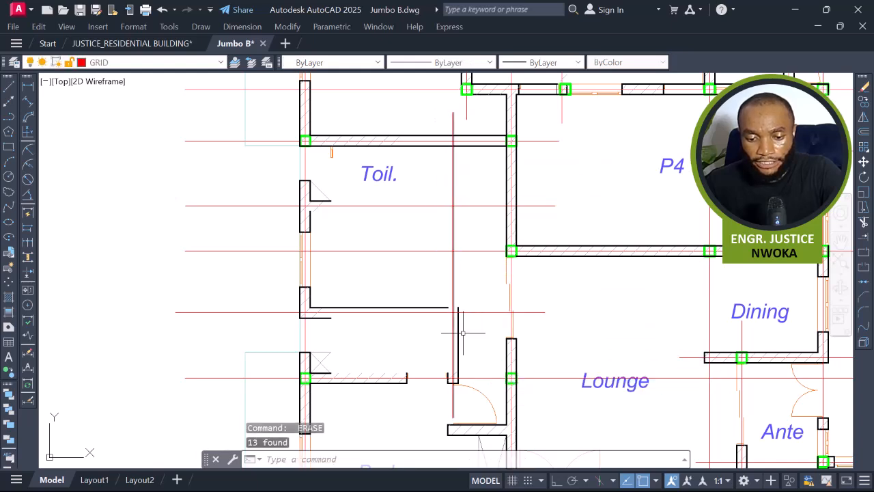
{"action": "left_click", "coordinate": [458, 335]}
{"action": "key", "text": "Delete"}
{"action": "left_click", "coordinate": [433, 308]}
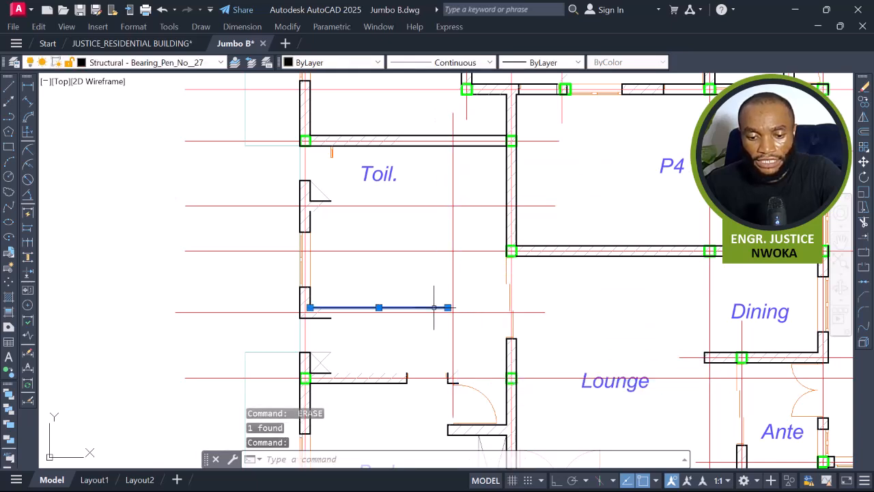
{"action": "key", "text": "Delete"}
Extend the lower toilet wall lines across the opening to the P4 panel's left wall.
{"action": "scroll", "coordinate": [434, 303], "scroll_direction": "down", "scroll_amount": 2}
{"action": "middle_click_drag", "start_coordinate": [456, 331], "coordinate": [442, 319]}
{"action": "scroll", "coordinate": [420, 349], "scroll_direction": "up", "scroll_amount": 2}
{"action": "scroll", "coordinate": [491, 332], "scroll_direction": "up", "scroll_amount": 2}
{"action": "left_click", "coordinate": [462, 293]}
{"action": "left_click", "coordinate": [544, 346]}
{"action": "left_click", "coordinate": [547, 299]}
{"action": "left_click", "coordinate": [480, 350]}
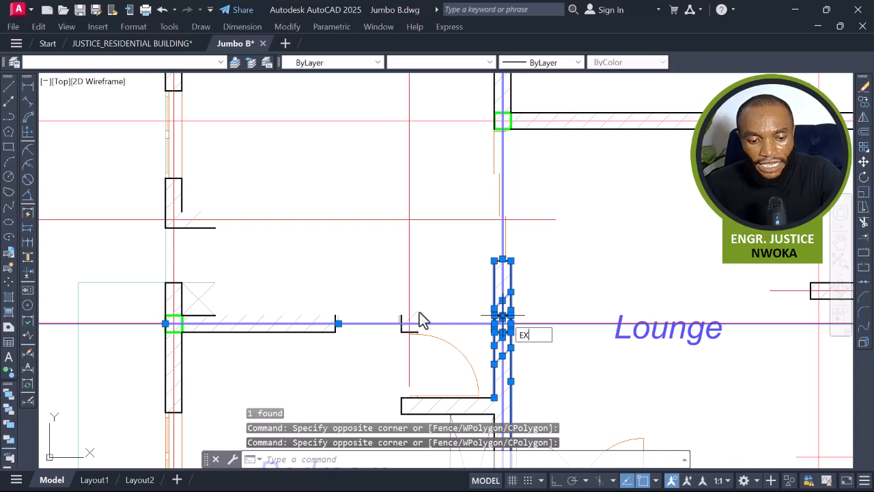
{"action": "type", "text": "EX"}
{"action": "key", "text": "Return"}
{"action": "scroll", "coordinate": [213, 317], "scroll_direction": "up", "scroll_amount": 2}
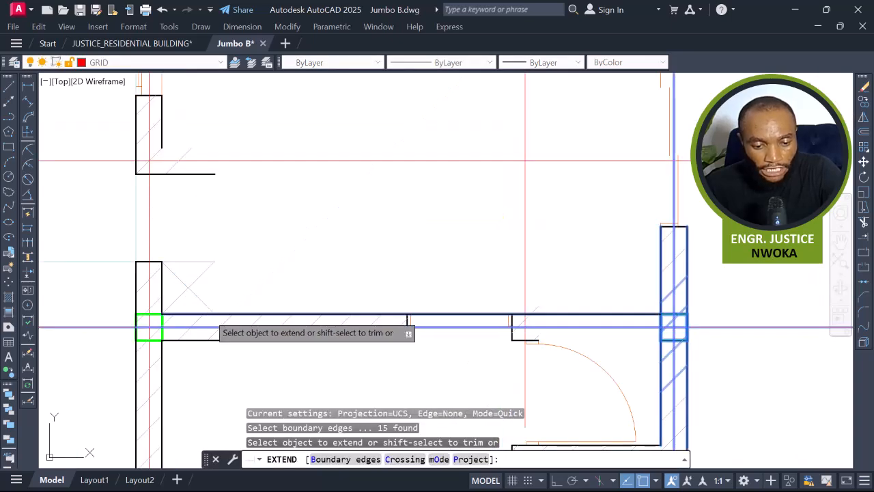
{"action": "left_click", "coordinate": [208, 314]}
{"action": "scroll", "coordinate": [444, 351], "scroll_direction": "down", "scroll_amount": 3}
{"action": "middle_click_drag", "start_coordinate": [393, 256], "coordinate": [391, 341]}
{"action": "middle_click_drag", "start_coordinate": [368, 280], "coordinate": [372, 269]}
{"action": "key", "text": "Escape"}
Select the toilet walls as boundaries and extend the upper toilet's outer wall lines across its opening.
{"action": "left_click", "coordinate": [310, 155]}
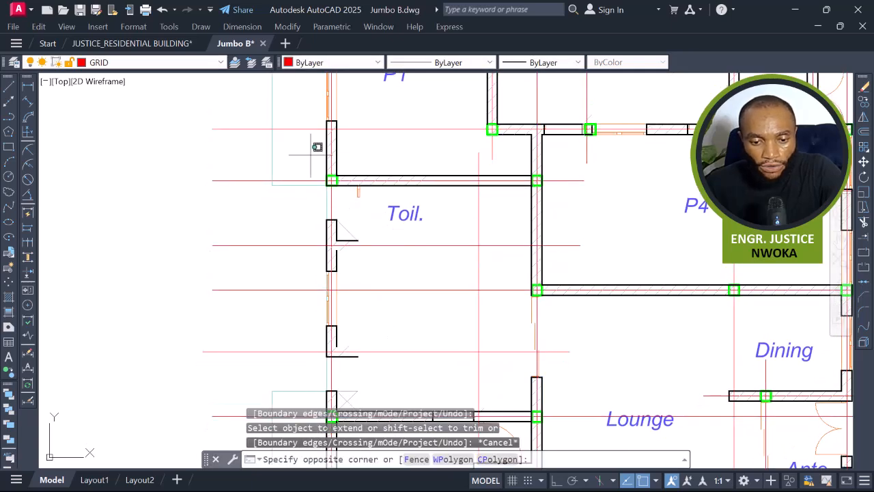
{"action": "left_click", "coordinate": [373, 230]}
{"action": "scroll", "coordinate": [368, 218], "scroll_direction": "down", "scroll_amount": 5}
{"action": "scroll", "coordinate": [334, 247], "scroll_direction": "up", "scroll_amount": 3}
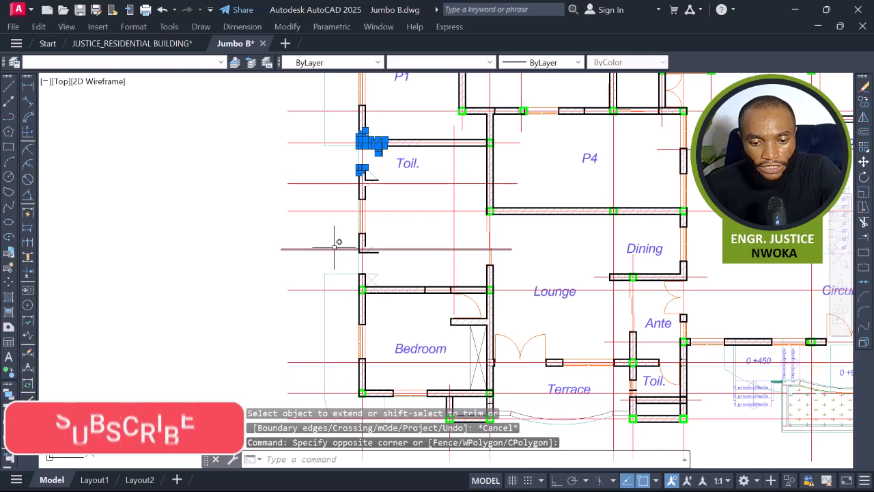
{"action": "left_click", "coordinate": [335, 235]}
{"action": "left_click", "coordinate": [414, 319]}
{"action": "type", "text": "EX"}
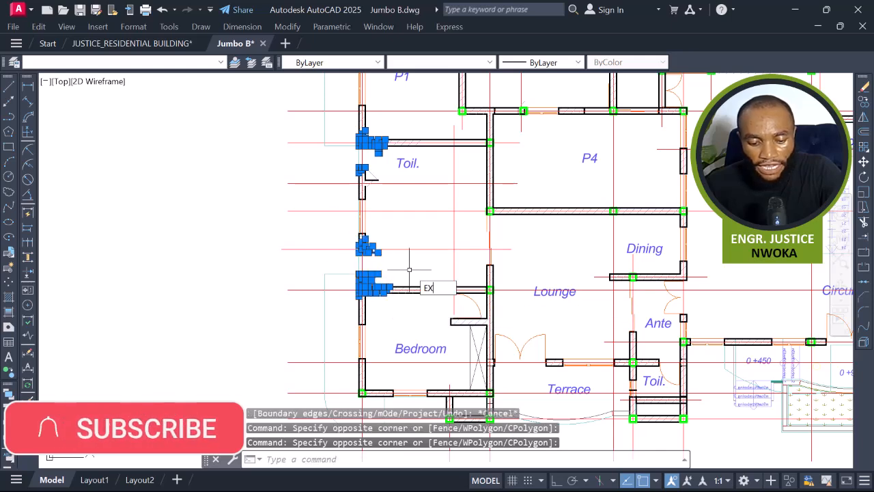
{"action": "key", "text": "Return"}
{"action": "scroll", "coordinate": [369, 239], "scroll_direction": "up", "scroll_amount": 4}
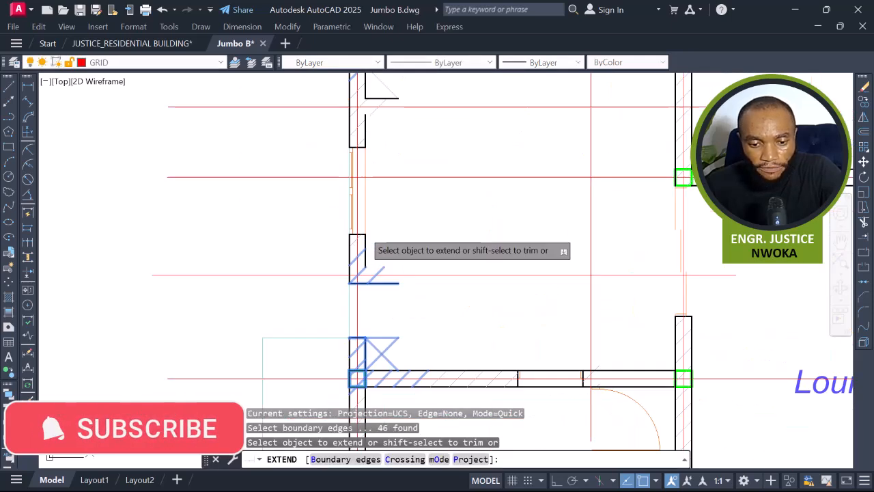
{"action": "scroll", "coordinate": [353, 121], "scroll_direction": "up", "scroll_amount": 4}
{"action": "left_click", "coordinate": [353, 122]}
{"action": "left_click", "coordinate": [302, 139]}
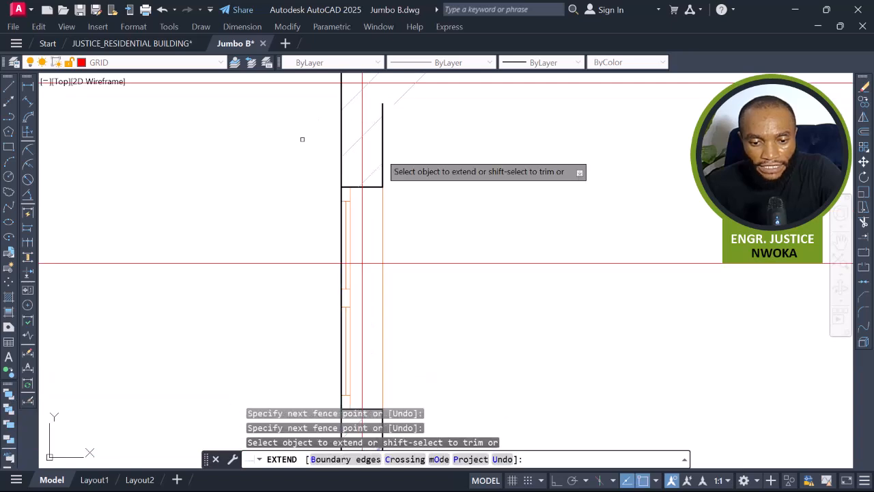
{"action": "left_click", "coordinate": [423, 161]}
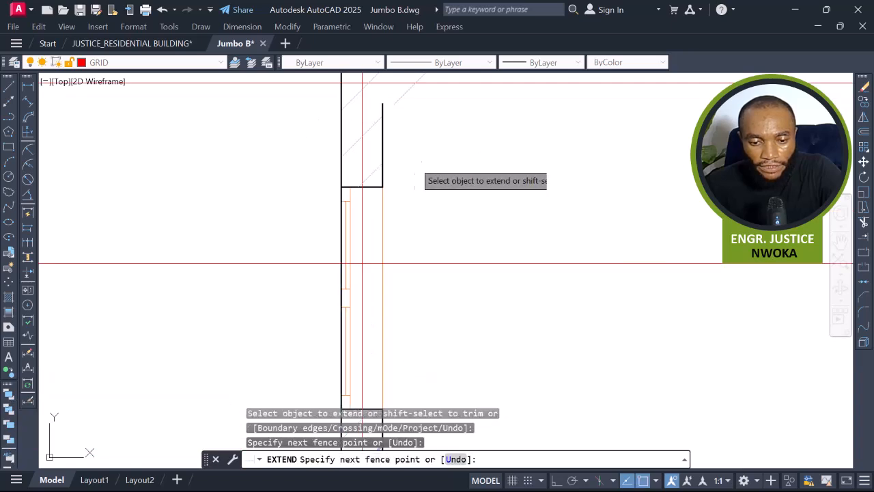
{"action": "left_click", "coordinate": [364, 153]}
{"action": "scroll", "coordinate": [421, 253], "scroll_direction": "down", "scroll_amount": 5}
{"action": "middle_click_drag", "start_coordinate": [420, 214], "coordinate": [419, 298]}
{"action": "scroll", "coordinate": [406, 250], "scroll_direction": "up", "scroll_amount": 5}
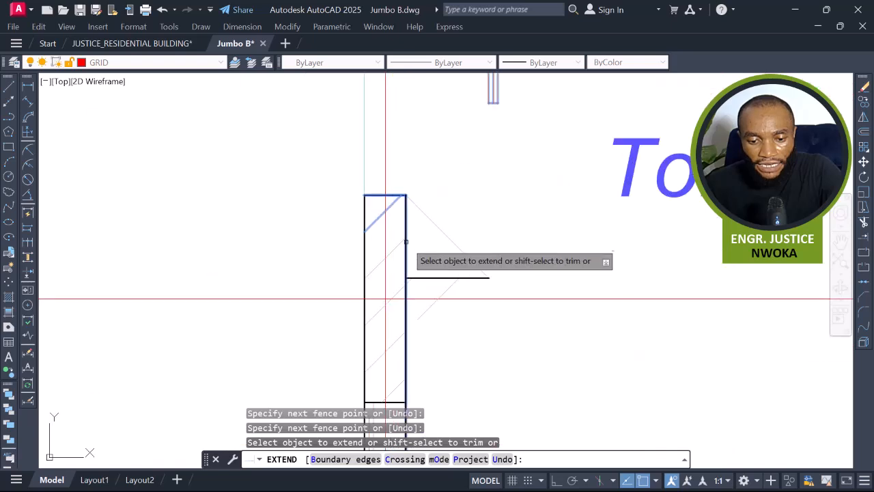
Extend the remaining wall lines across the openings along the toilets' left wall.
{"action": "left_click", "coordinate": [412, 227]}
{"action": "left_click", "coordinate": [400, 211]}
{"action": "left_click", "coordinate": [378, 209]}
{"action": "left_click", "coordinate": [344, 203]}
{"action": "scroll", "coordinate": [365, 232], "scroll_direction": "down", "scroll_amount": 6}
{"action": "middle_click_drag", "start_coordinate": [401, 309], "coordinate": [394, 241]}
{"action": "scroll", "coordinate": [378, 306], "scroll_direction": "up", "scroll_amount": 4}
{"action": "scroll", "coordinate": [360, 372], "scroll_direction": "up", "scroll_amount": 2}
{"action": "left_click", "coordinate": [360, 369]}
{"action": "left_click", "coordinate": [333, 370]}
{"action": "key", "text": "Return"}
{"action": "left_click", "coordinate": [409, 171]}
{"action": "left_click", "coordinate": [381, 171]}
{"action": "key", "text": "Return"}
{"action": "scroll", "coordinate": [397, 225], "scroll_direction": "down", "scroll_amount": 2}
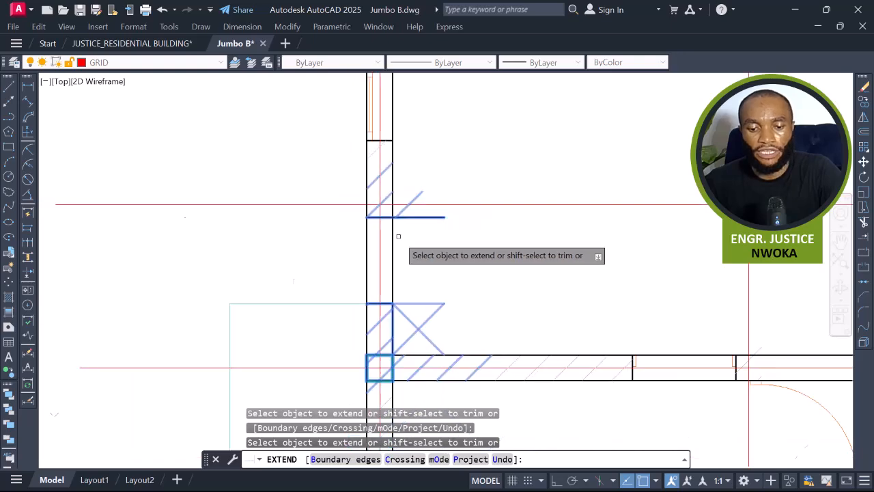
{"action": "scroll", "coordinate": [398, 236], "scroll_direction": "down", "scroll_amount": 3}
{"action": "key", "text": "Escape"}
Erase the two leftover stub lines at the upper toilet's left wall opening.
{"action": "middle_click_drag", "start_coordinate": [413, 157], "coordinate": [374, 221]}
{"action": "scroll", "coordinate": [374, 218], "scroll_direction": "up", "scroll_amount": 4}
{"action": "left_click", "coordinate": [374, 217]}
{"action": "left_click", "coordinate": [364, 237]}
{"action": "type", "text": "e"}
{"action": "key", "text": "Return"}
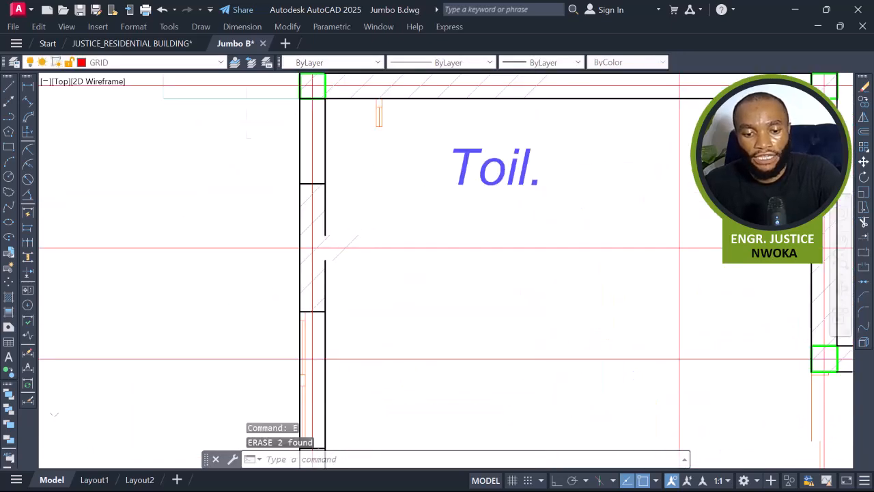
Erase the remaining stray lines along the toilets' left wall.
{"action": "scroll", "coordinate": [400, 214], "scroll_direction": "down", "scroll_amount": 3}
{"action": "scroll", "coordinate": [375, 197], "scroll_direction": "up", "scroll_amount": 5}
{"action": "left_click", "coordinate": [375, 193]}
{"action": "left_click", "coordinate": [345, 297]}
{"action": "key", "text": "space"}
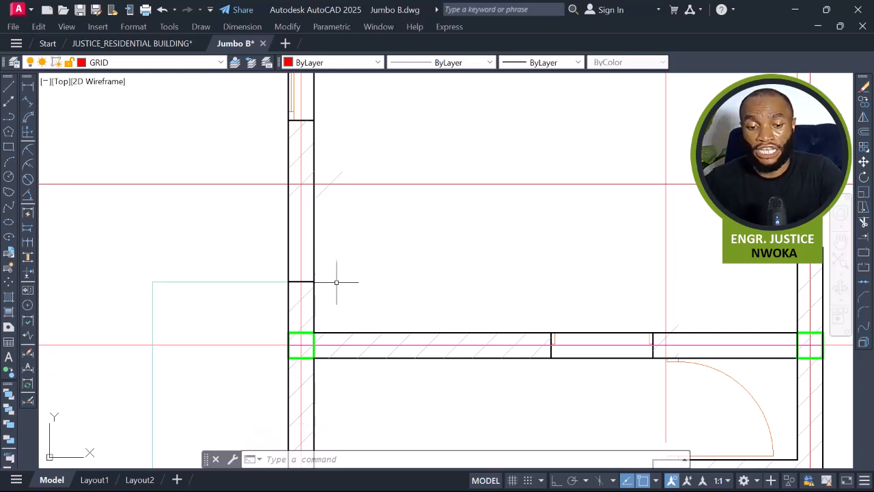
Extend the P4 panel's left wall line down to close the gap toward the lounge wall.
{"action": "scroll", "coordinate": [336, 281], "scroll_direction": "down", "scroll_amount": 5}
{"action": "scroll", "coordinate": [402, 209], "scroll_direction": "down", "scroll_amount": 2}
{"action": "middle_click_drag", "start_coordinate": [431, 252], "coordinate": [419, 227]}
{"action": "scroll", "coordinate": [425, 189], "scroll_direction": "up", "scroll_amount": 2}
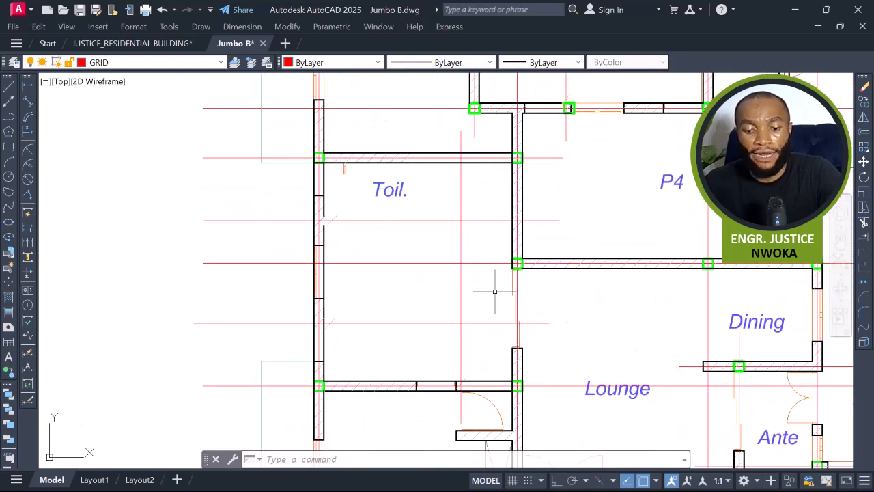
{"action": "scroll", "coordinate": [532, 286], "scroll_direction": "up", "scroll_amount": 2}
{"action": "left_click", "coordinate": [473, 217]}
{"action": "left_click", "coordinate": [621, 303]}
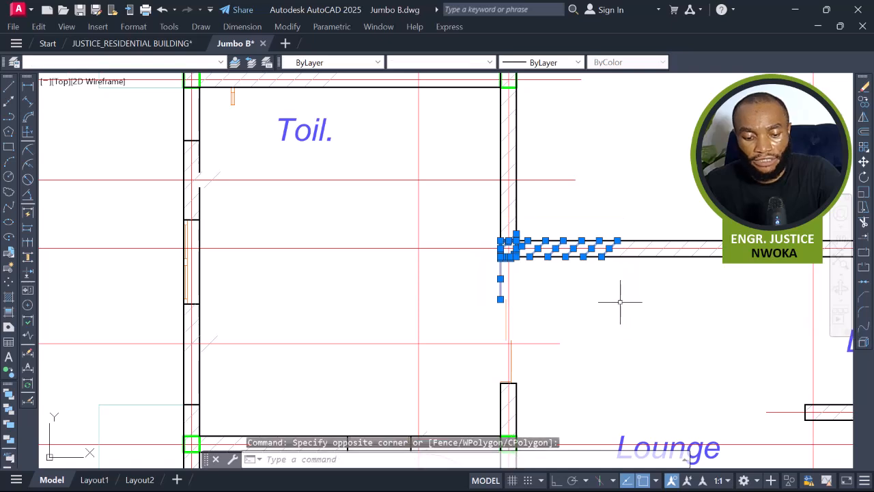
{"action": "type", "text": "ex"}
{"action": "key", "text": "Return"}
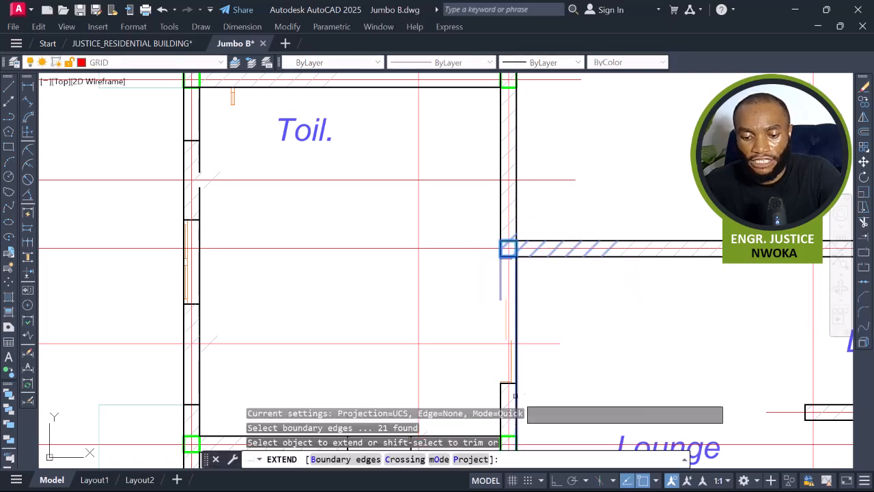
{"action": "left_click", "coordinate": [502, 399]}
{"action": "key", "text": "Escape"}
Erase the short stray line beside the P4 panel's left wall.
{"action": "left_click", "coordinate": [468, 263]}
{"action": "key", "text": "Escape"}
{"action": "left_click", "coordinate": [476, 279]}
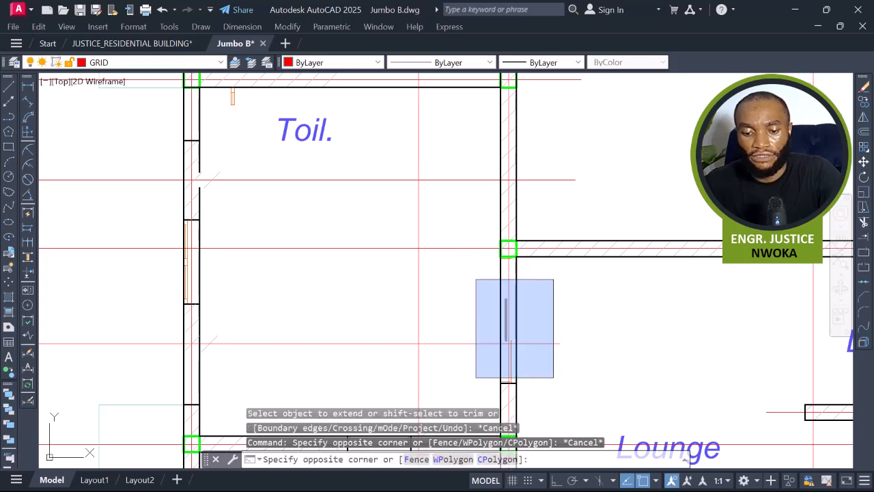
{"action": "left_click", "coordinate": [567, 362]}
{"action": "type", "text": "e"}
{"action": "key", "text": "Return"}
Delete the Toil. label from the merged toilet area.
{"action": "scroll", "coordinate": [483, 330], "scroll_direction": "down", "scroll_amount": 5}
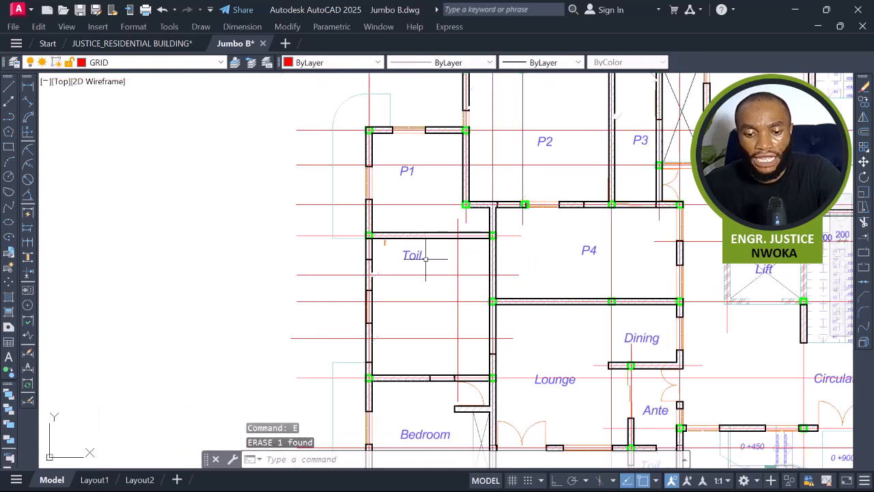
{"action": "left_click", "coordinate": [419, 255]}
{"action": "key", "text": "Return"}
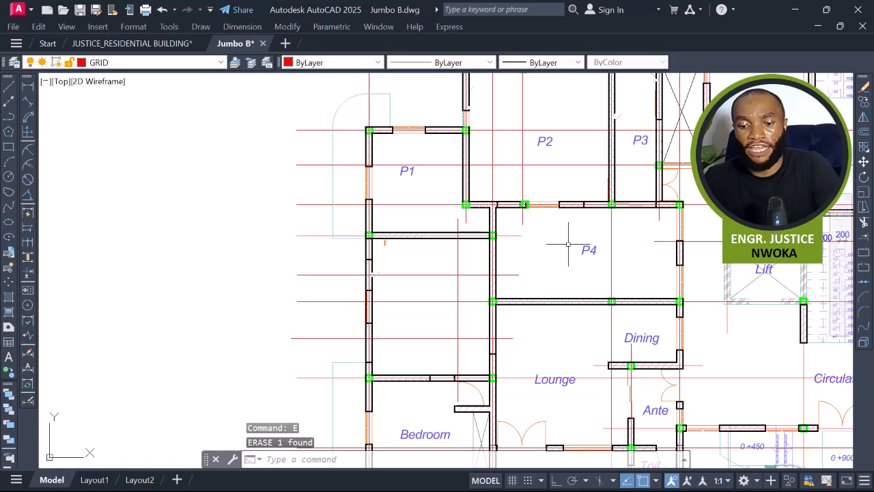
Copy the P4 label into the merged toilet area and change its text to P5.
{"action": "left_click", "coordinate": [584, 250]}
{"action": "type", "text": "co"}
{"action": "key", "text": "Return"}
{"action": "left_click", "coordinate": [581, 254]}
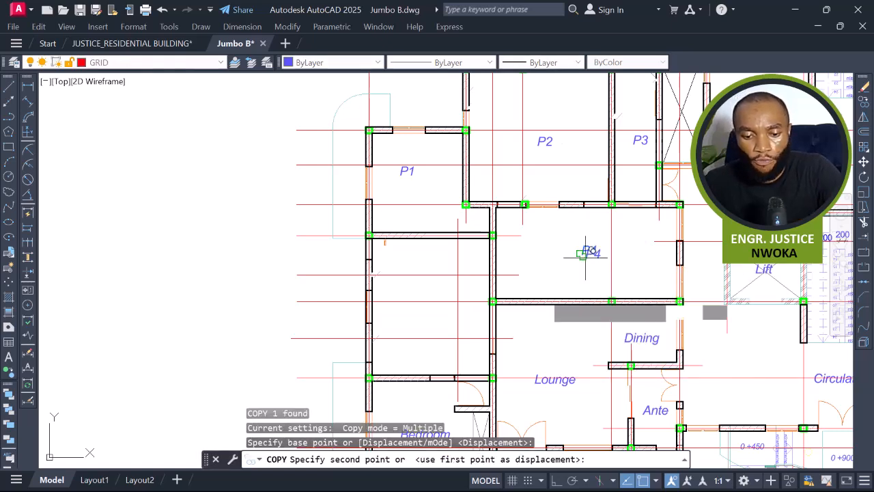
{"action": "left_click", "coordinate": [434, 318]}
{"action": "key", "text": "Escape"}
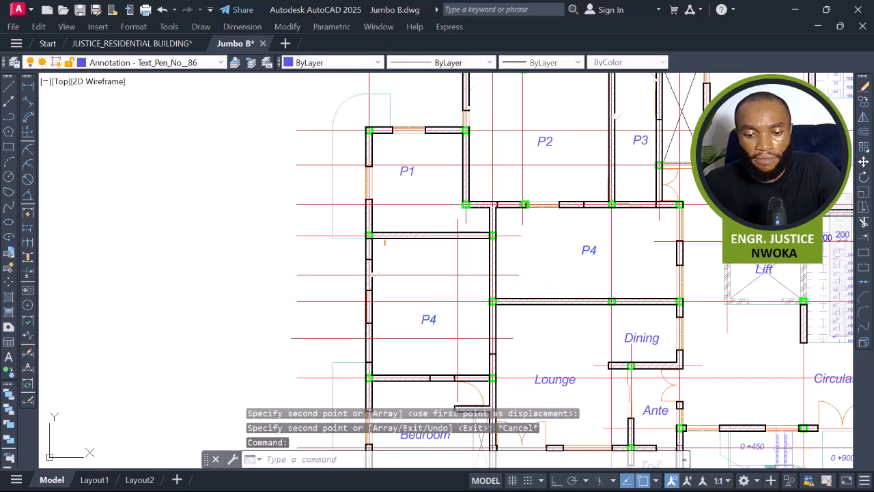
{"action": "double_click", "coordinate": [429, 320]}
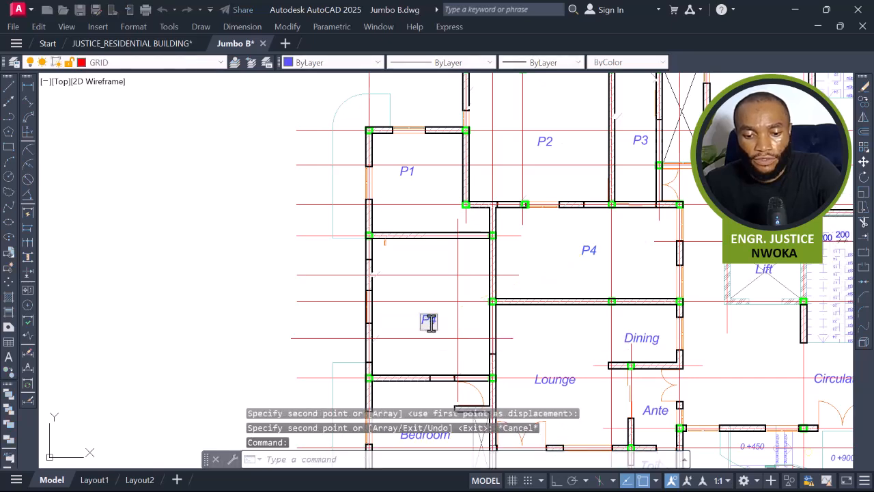
{"action": "type", "text": "P5"}
{"action": "key", "text": "Return"}
{"action": "key", "text": "Escape"}
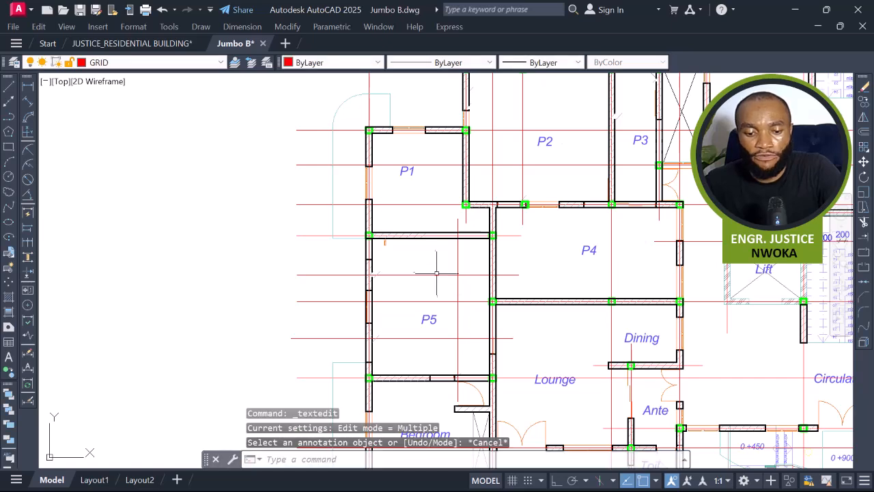
Erase the three red horizontal lines crossing the P5 panel.
{"action": "left_click", "coordinate": [435, 267]}
{"action": "left_click", "coordinate": [393, 279]}
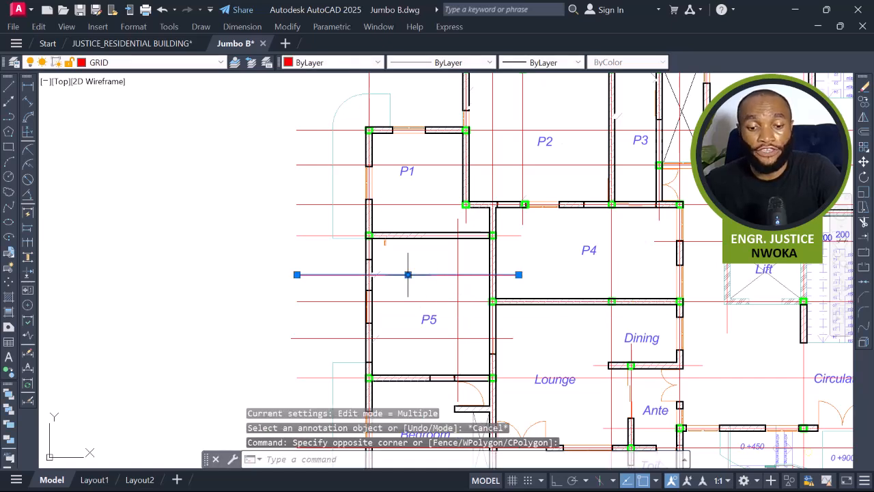
{"action": "type", "text": "E"}
{"action": "key", "text": "Return"}
{"action": "middle_click_drag", "start_coordinate": [469, 292], "coordinate": [468, 242]}
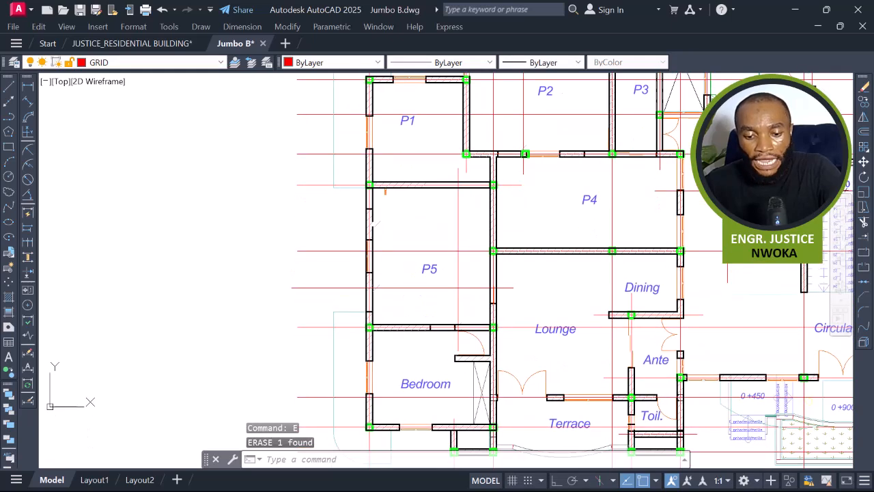
{"action": "left_click", "coordinate": [454, 278]}
{"action": "left_click", "coordinate": [413, 295]}
{"action": "key", "text": "Return"}
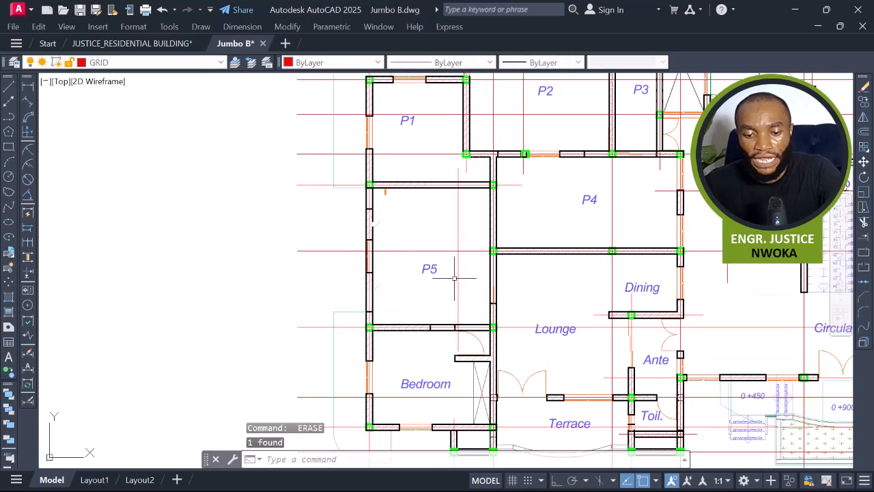
{"action": "left_click", "coordinate": [470, 230]}
{"action": "left_click", "coordinate": [445, 234]}
{"action": "key", "text": "Return"}
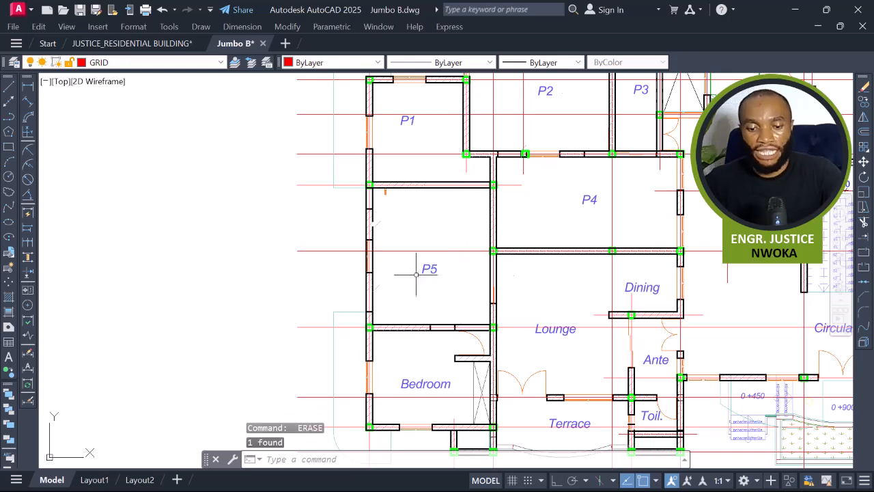
Erase the bedroom's door swing and wardrobe partitions.
{"action": "middle_click_drag", "start_coordinate": [449, 333], "coordinate": [440, 274]}
{"action": "middle_click_drag", "start_coordinate": [434, 322], "coordinate": [449, 461]}
{"action": "middle_click_drag", "start_coordinate": [467, 381], "coordinate": [459, 196]}
{"action": "scroll", "coordinate": [466, 256], "scroll_direction": "up", "scroll_amount": 2}
{"action": "scroll", "coordinate": [512, 224], "scroll_direction": "up", "scroll_amount": 2}
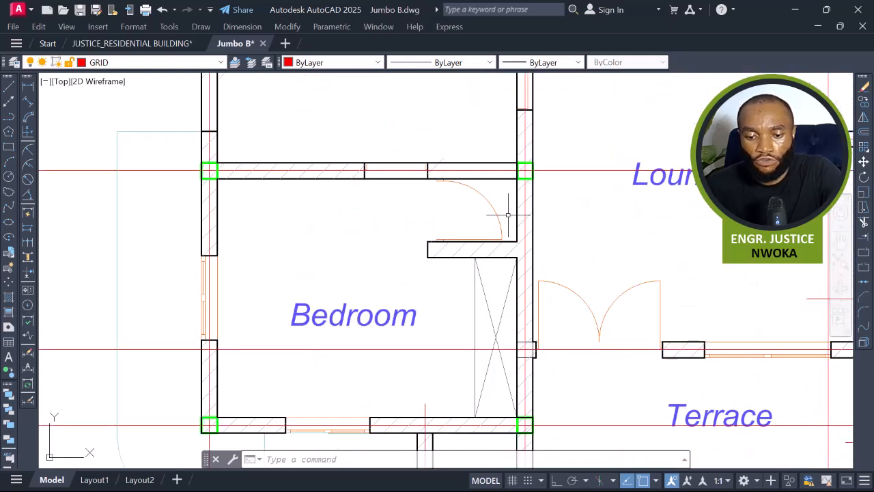
{"action": "left_click", "coordinate": [509, 215]}
{"action": "left_click", "coordinate": [426, 298]}
{"action": "type", "text": "e"}
{"action": "key", "text": "Return"}
Rename the Bedroom label to P6.
{"action": "scroll", "coordinate": [451, 263], "scroll_direction": "down", "scroll_amount": 2}
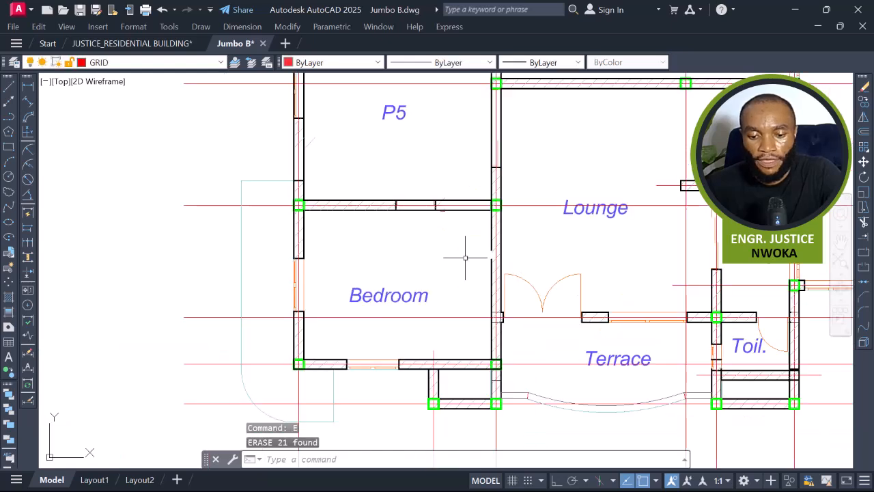
{"action": "left_click", "coordinate": [376, 297]}
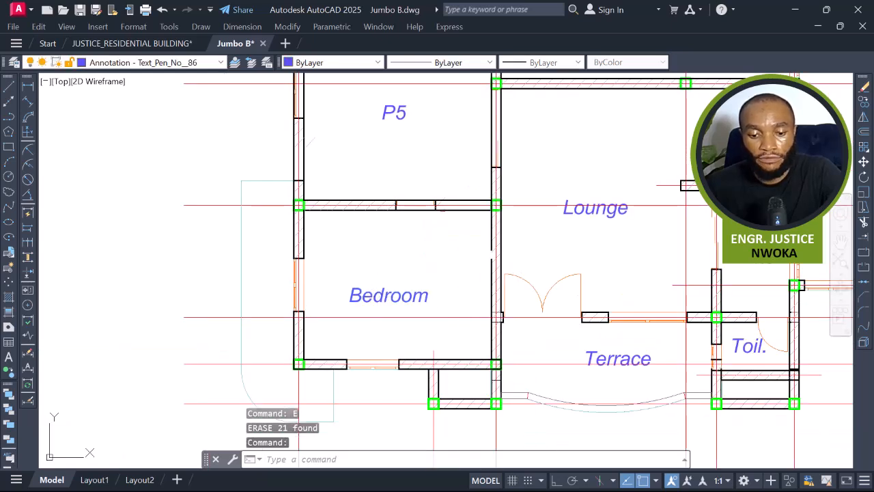
{"action": "scroll", "coordinate": [392, 297], "scroll_direction": "up", "scroll_amount": 2}
{"action": "double_click", "coordinate": [390, 302]}
{"action": "type", "text": "P"}
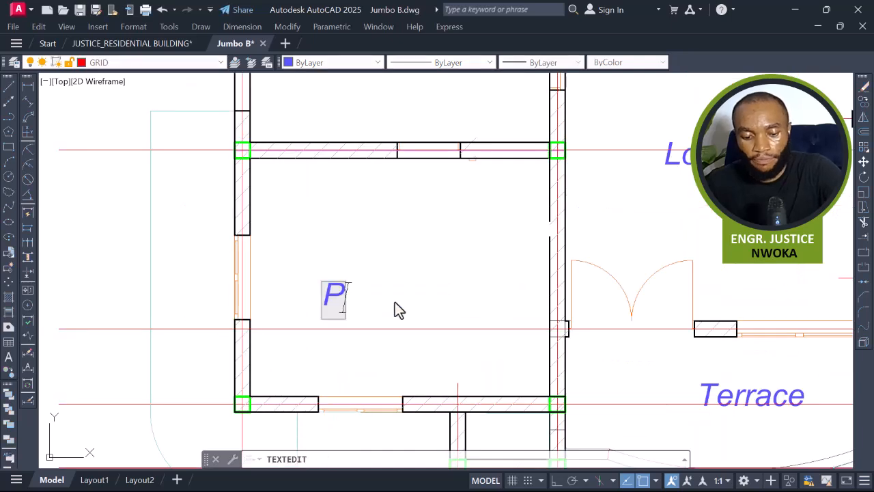
{"action": "type", "text": "6"}
{"action": "left_click", "coordinate": [408, 306]}
{"action": "key", "text": "Escape"}
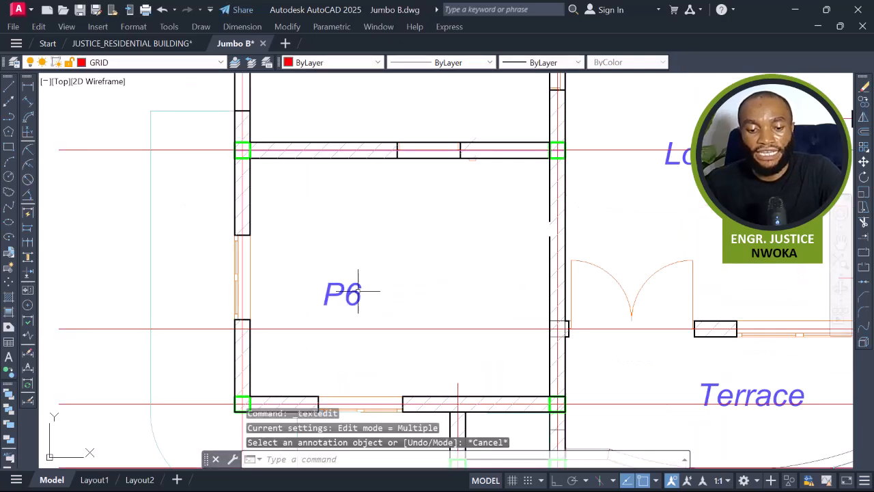
Zoom out to survey all the drawings and renders in the file.
{"action": "scroll", "coordinate": [369, 283], "scroll_direction": "down", "scroll_amount": 4}
{"action": "scroll", "coordinate": [409, 326], "scroll_direction": "up", "scroll_amount": 4}
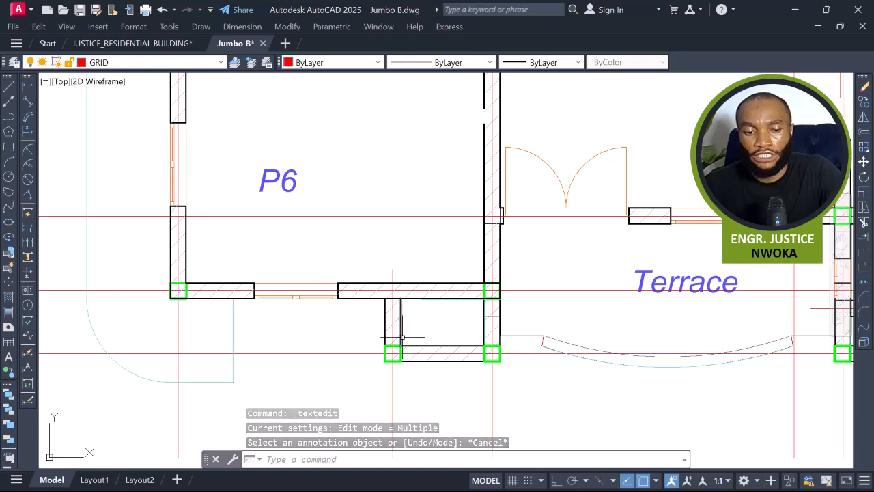
{"action": "scroll", "coordinate": [258, 326], "scroll_direction": "down", "scroll_amount": 4}
{"action": "scroll", "coordinate": [257, 326], "scroll_direction": "down", "scroll_amount": 8}
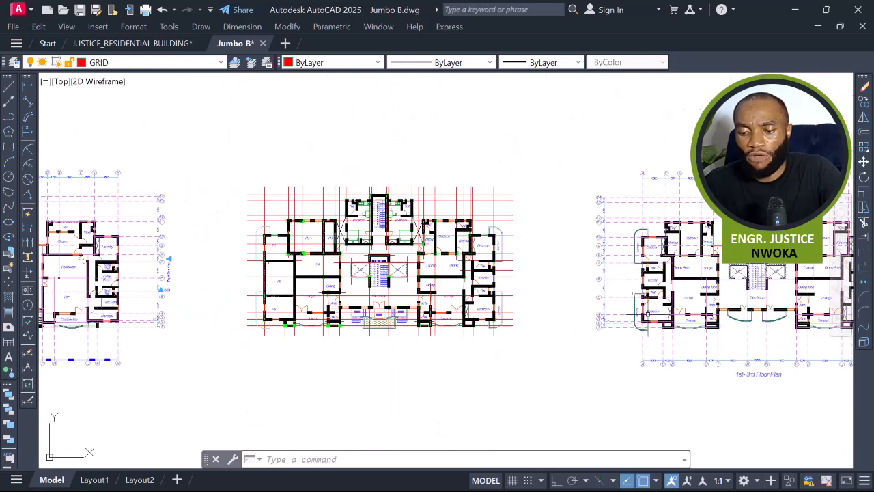
{"action": "scroll", "coordinate": [257, 327], "scroll_direction": "down", "scroll_amount": 4}
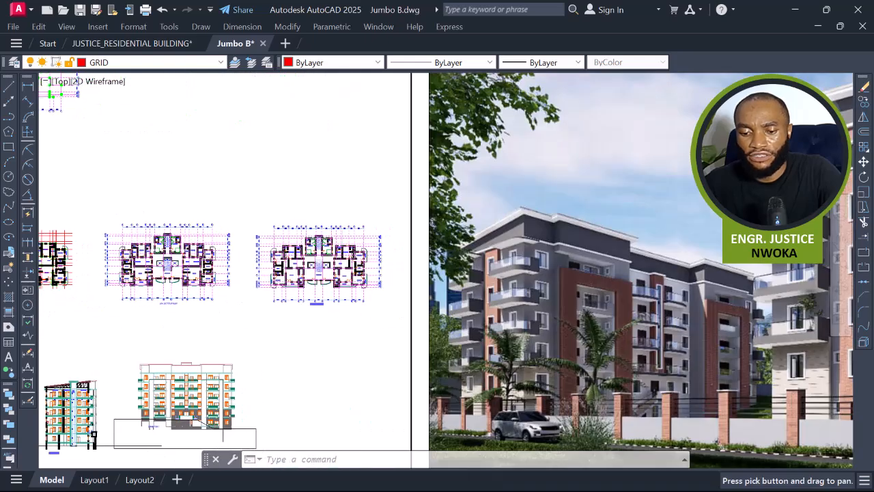
{"action": "scroll", "coordinate": [508, 259], "scroll_direction": "up", "scroll_amount": 7}
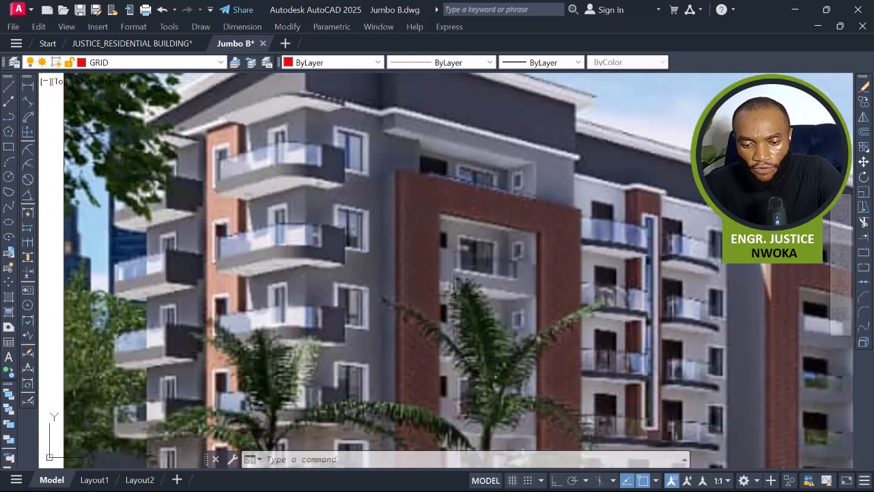
{"action": "scroll", "coordinate": [428, 221], "scroll_direction": "down", "scroll_amount": 2}
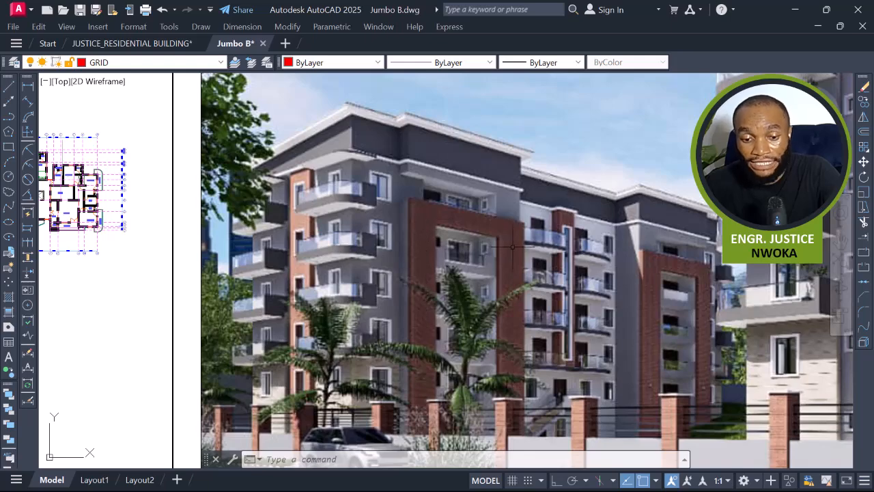
{"action": "scroll", "coordinate": [614, 252], "scroll_direction": "down", "scroll_amount": 3}
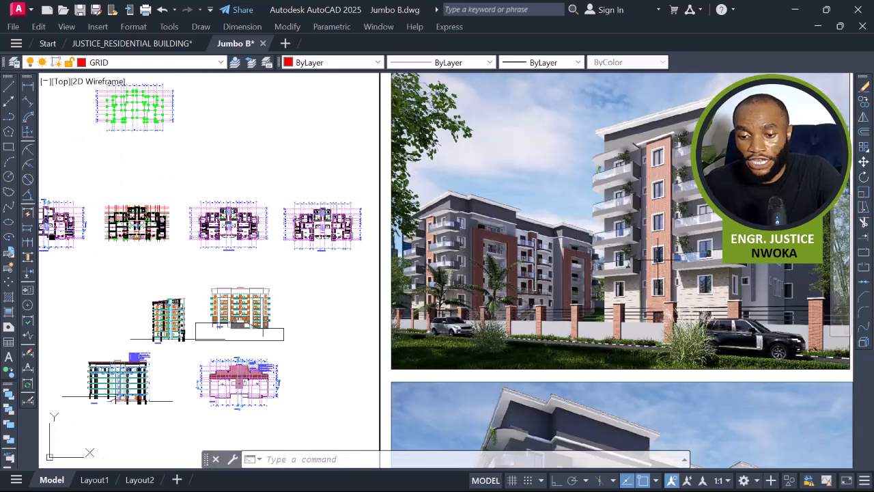
Examine the exterior renders of the building alongside the plan drawings.
{"action": "middle_click_drag", "start_coordinate": [666, 335], "coordinate": [592, 160]}
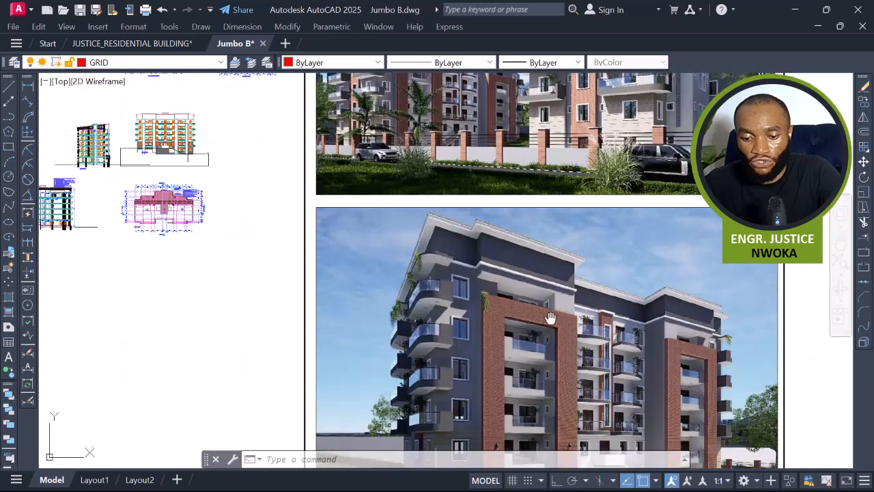
{"action": "middle_click_drag", "start_coordinate": [551, 321], "coordinate": [542, 189]}
{"action": "scroll", "coordinate": [478, 253], "scroll_direction": "up", "scroll_amount": 2}
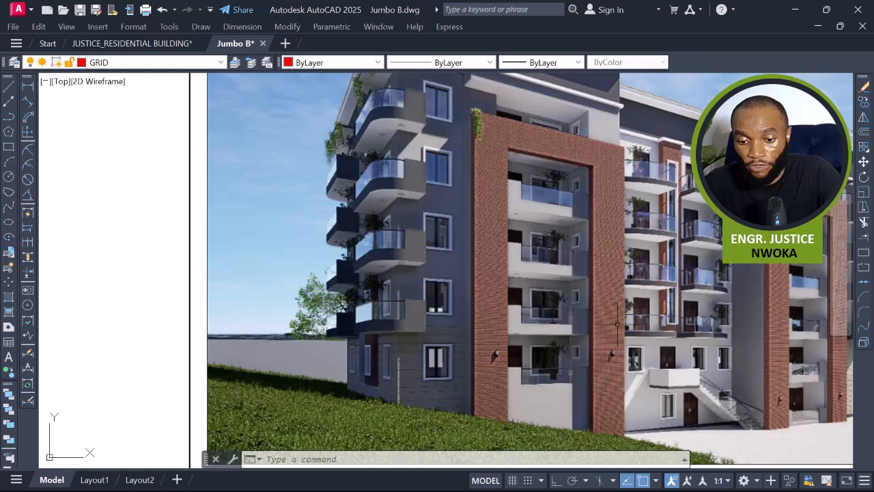
{"action": "scroll", "coordinate": [546, 382], "scroll_direction": "down", "scroll_amount": 2}
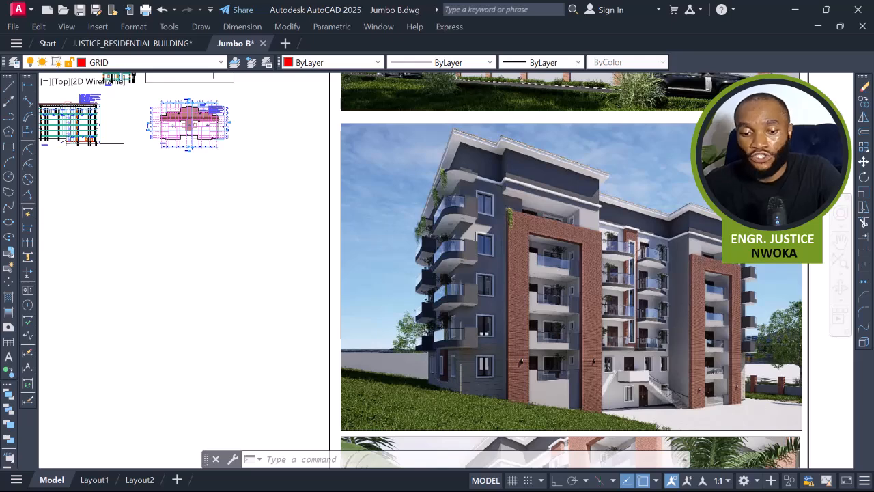
{"action": "scroll", "coordinate": [321, 228], "scroll_direction": "down", "scroll_amount": 3}
{"action": "middle_click_drag", "start_coordinate": [322, 228], "coordinate": [491, 369]}
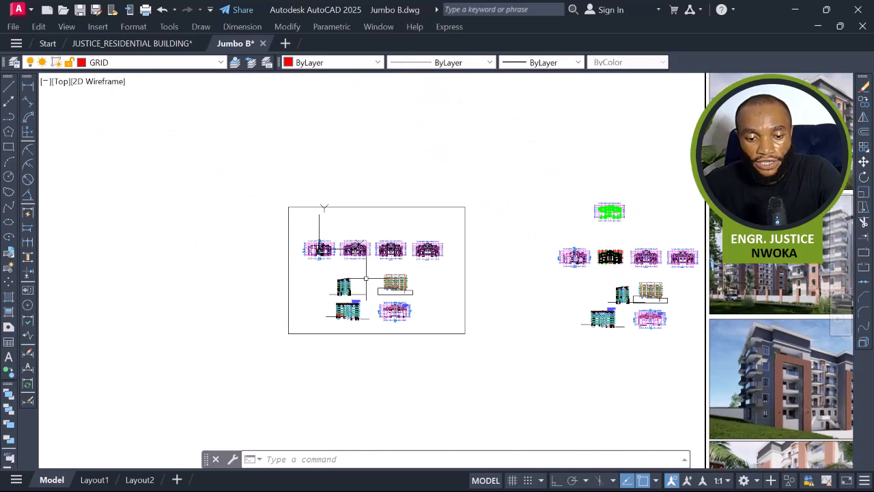
{"action": "scroll", "coordinate": [611, 257], "scroll_direction": "up", "scroll_amount": 8}
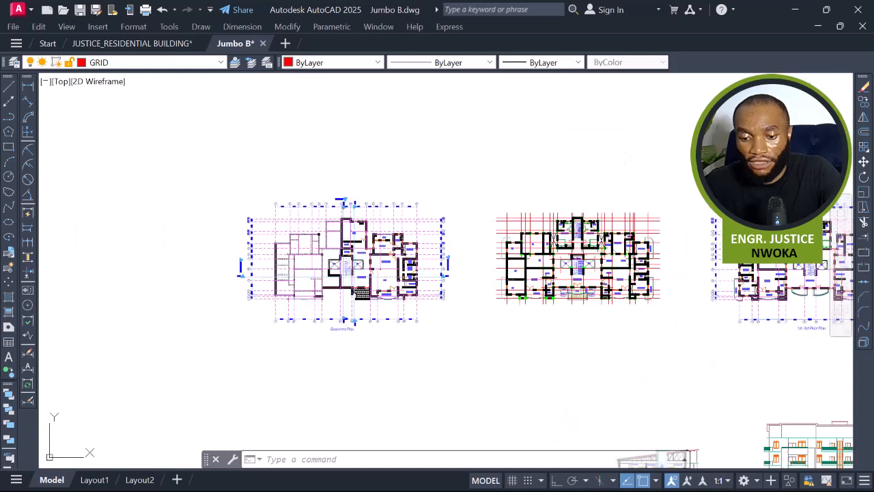
{"action": "scroll", "coordinate": [407, 343], "scroll_direction": "up", "scroll_amount": 5}
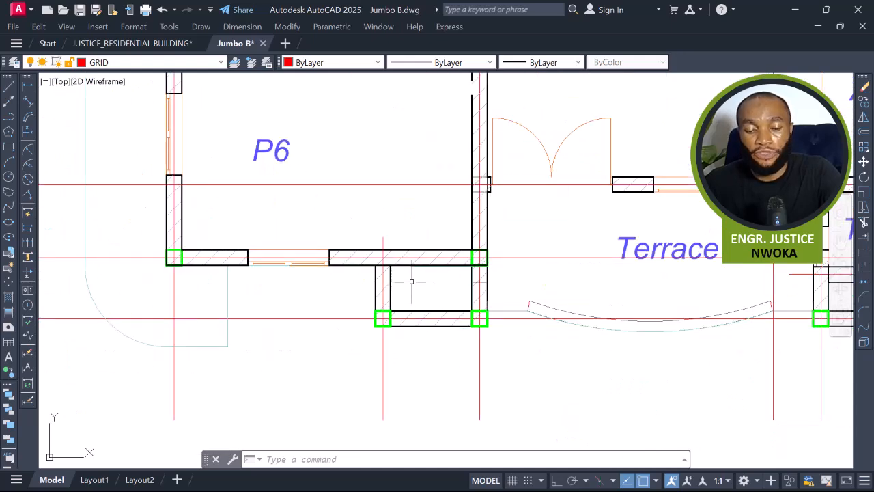
Inspect the P6 panel and its label on the typical floor plan.
{"action": "scroll", "coordinate": [423, 280], "scroll_direction": "down", "scroll_amount": 4}
{"action": "middle_click_drag", "start_coordinate": [424, 264], "coordinate": [432, 307]}
{"action": "middle_click_drag", "start_coordinate": [409, 280], "coordinate": [405, 288]}
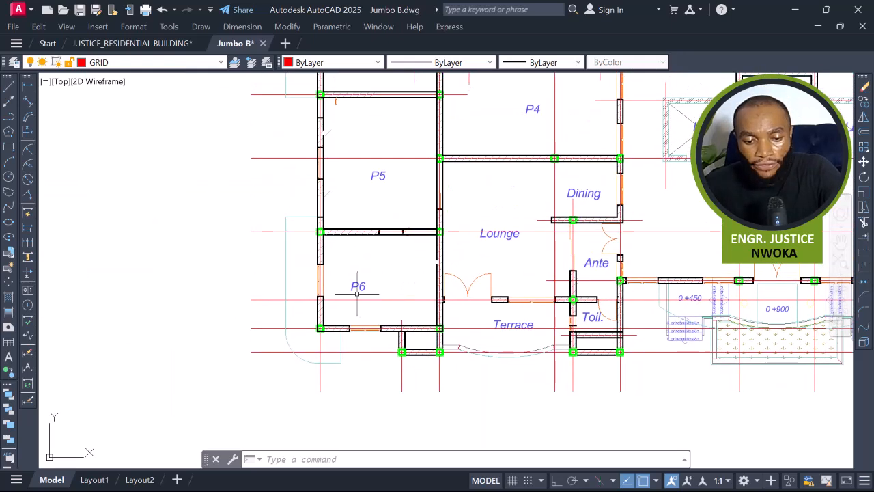
{"action": "left_click", "coordinate": [365, 286]}
{"action": "scroll", "coordinate": [418, 337], "scroll_direction": "up", "scroll_amount": 2}
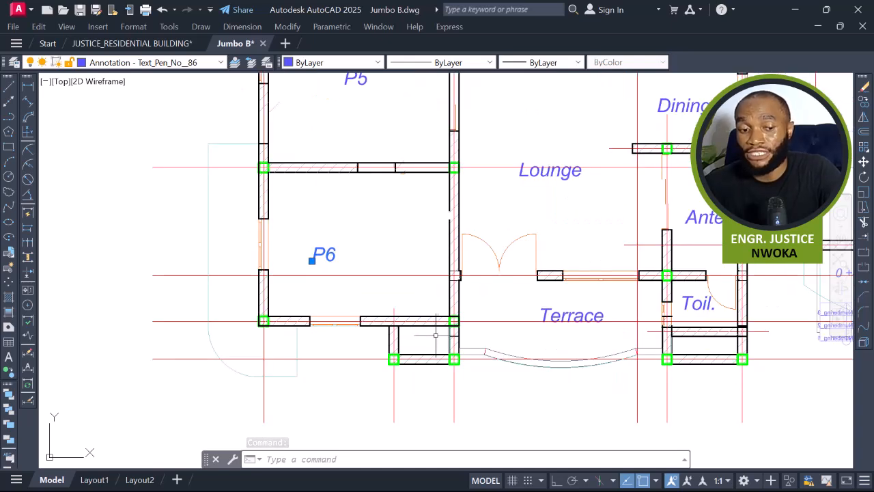
{"action": "scroll", "coordinate": [410, 338], "scroll_direction": "down", "scroll_amount": 4}
{"action": "middle_click_drag", "start_coordinate": [384, 314], "coordinate": [346, 321]}
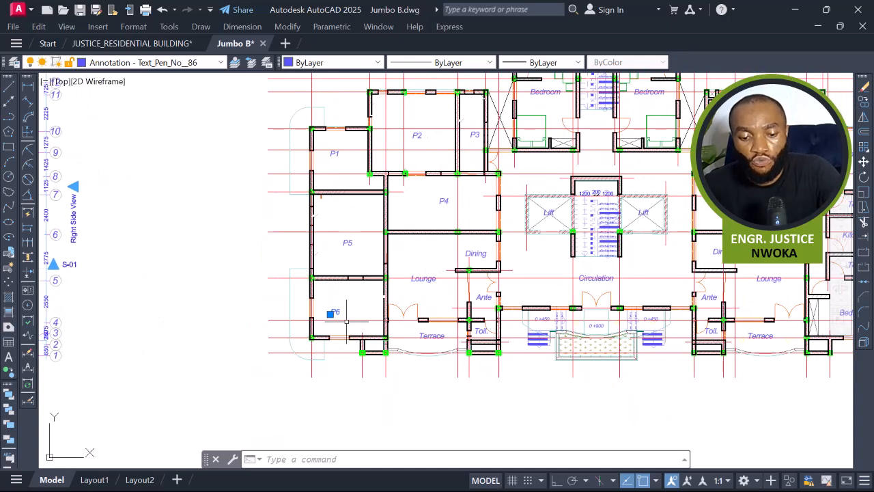
{"action": "middle_click_drag", "start_coordinate": [429, 302], "coordinate": [382, 320]}
{"action": "scroll", "coordinate": [397, 316], "scroll_direction": "up", "scroll_amount": 2}
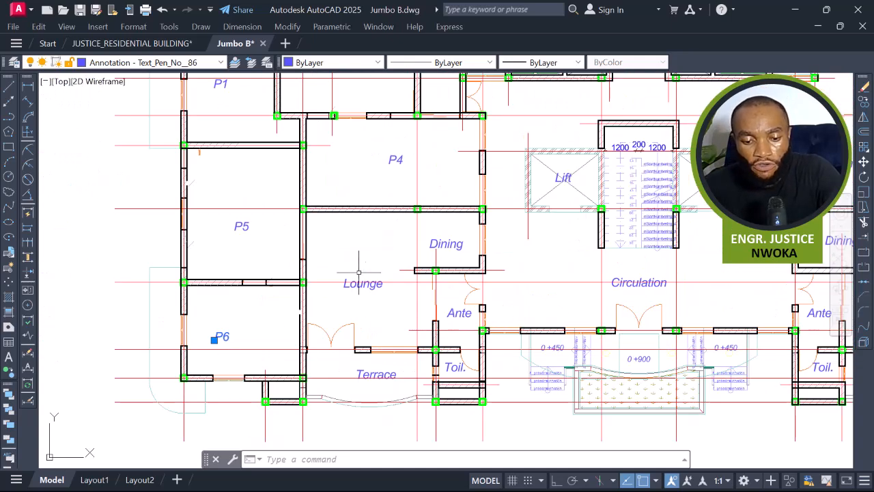
{"action": "middle_click_drag", "start_coordinate": [352, 276], "coordinate": [430, 239]}
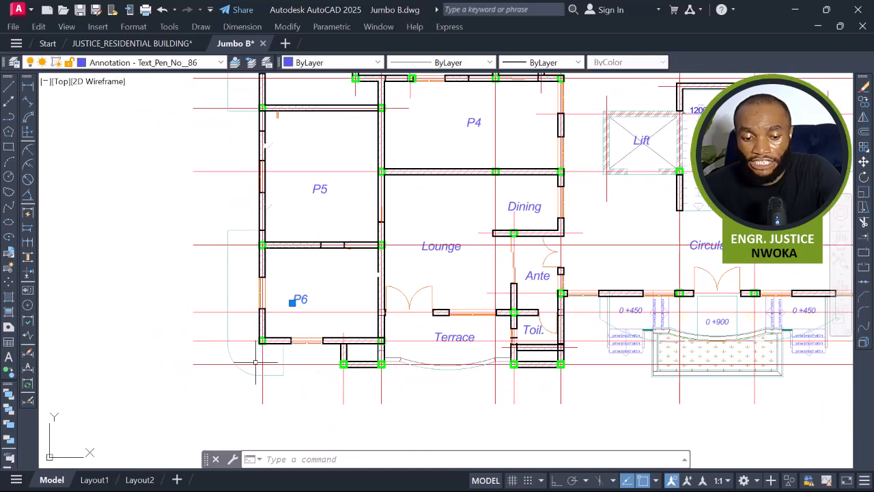
{"action": "scroll", "coordinate": [256, 361], "scroll_direction": "down", "scroll_amount": 2}
{"action": "middle_click_drag", "start_coordinate": [247, 277], "coordinate": [259, 352]}
{"action": "scroll", "coordinate": [280, 195], "scroll_direction": "down", "scroll_amount": 6}
Review the renders again and return to the typical floor plan.
{"action": "mouse_move", "coordinate": [280, 195]}
{"action": "middle_mouse_down"}
{"action": "mouse_move", "coordinate": [654, 277]}
{"action": "mouse_move", "coordinate": [249, 225]}
{"action": "middle_mouse_up"}
{"action": "middle_click_drag", "start_coordinate": [616, 260], "coordinate": [409, 235]}
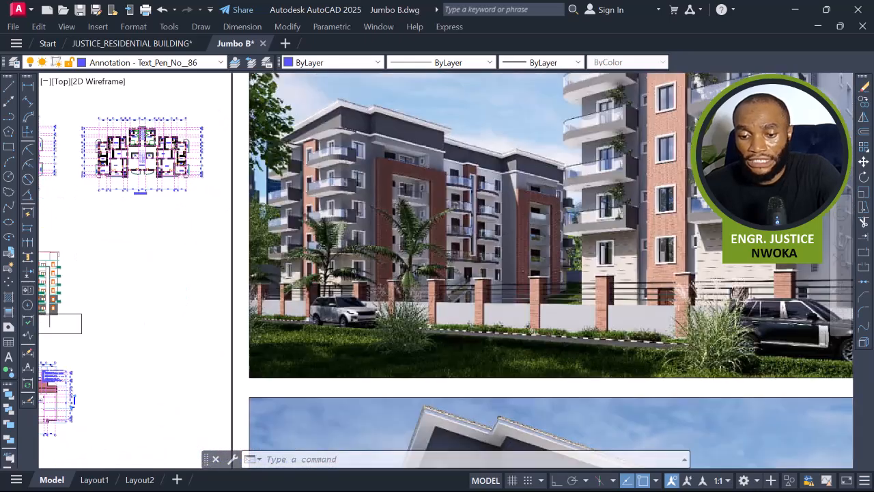
{"action": "middle_click_drag", "start_coordinate": [564, 191], "coordinate": [433, 323]}
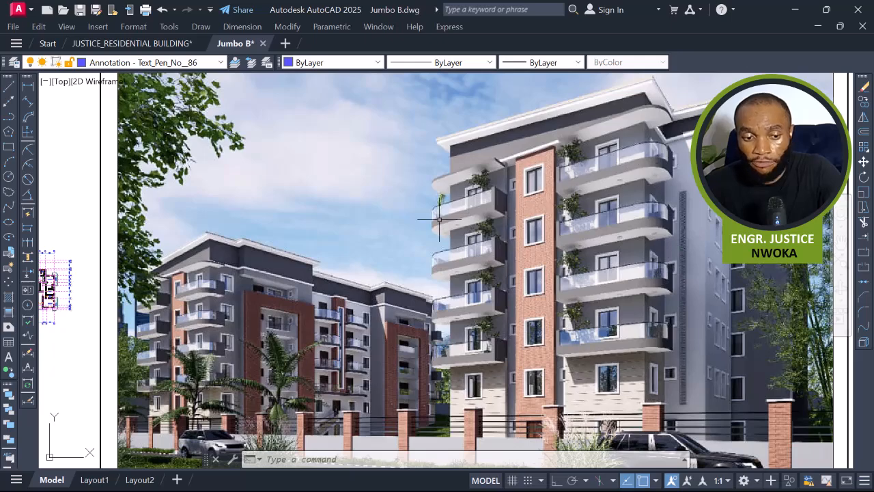
{"action": "scroll", "coordinate": [549, 223], "scroll_direction": "down", "scroll_amount": 2}
{"action": "mouse_move", "coordinate": [607, 331]}
{"action": "middle_mouse_down"}
{"action": "mouse_move", "coordinate": [592, 196]}
{"action": "mouse_move", "coordinate": [602, 152]}
{"action": "middle_mouse_up"}
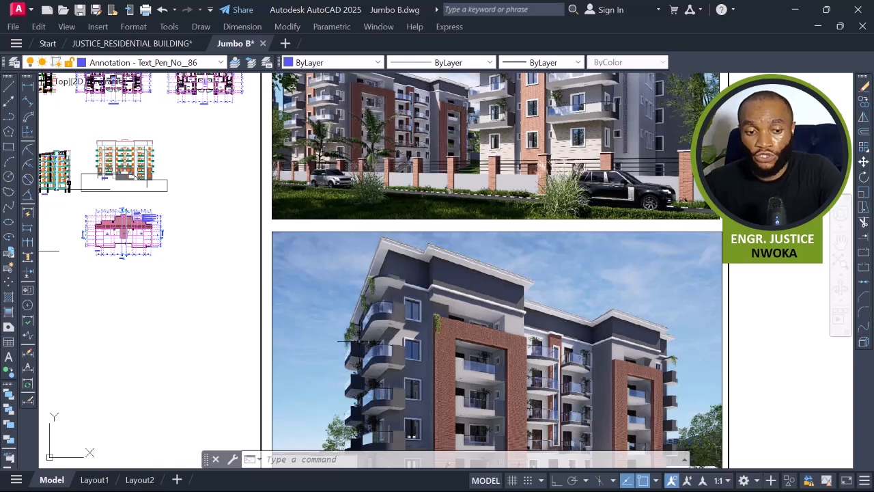
{"action": "middle_click_drag", "start_coordinate": [374, 329], "coordinate": [376, 329]}
{"action": "middle_click_drag", "start_coordinate": [538, 299], "coordinate": [606, 299]}
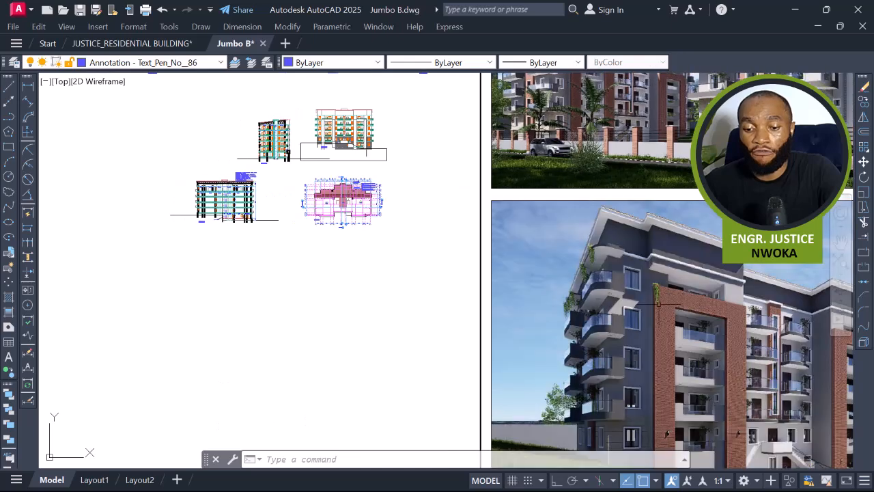
{"action": "scroll", "coordinate": [627, 300], "scroll_direction": "up", "scroll_amount": 3}
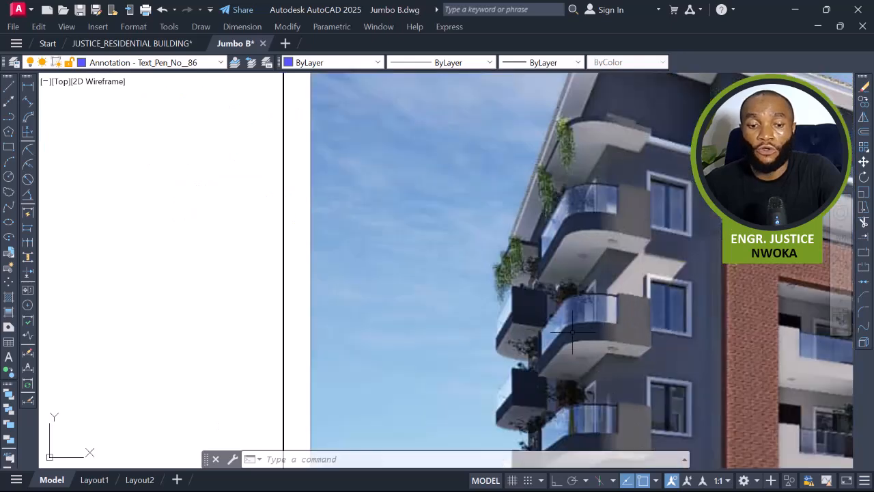
{"action": "scroll", "coordinate": [577, 331], "scroll_direction": "down", "scroll_amount": 1}
{"action": "scroll", "coordinate": [586, 325], "scroll_direction": "down", "scroll_amount": 3}
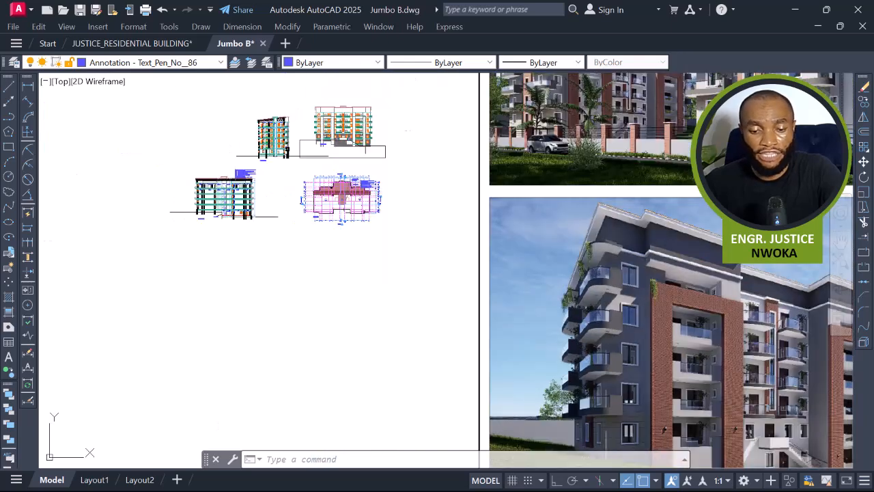
{"action": "middle_click_drag", "start_coordinate": [389, 279], "coordinate": [574, 338]}
{"action": "scroll", "coordinate": [590, 259], "scroll_direction": "up", "scroll_amount": 7}
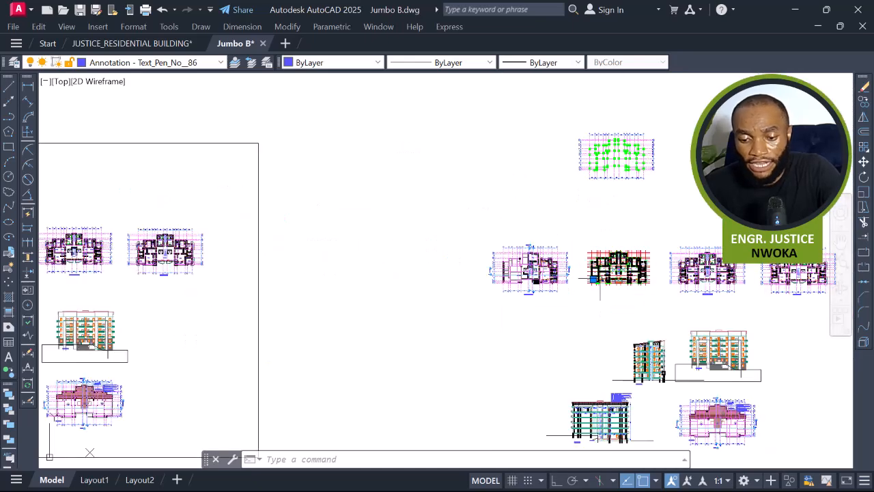
{"action": "scroll", "coordinate": [585, 271], "scroll_direction": "up", "scroll_amount": 5}
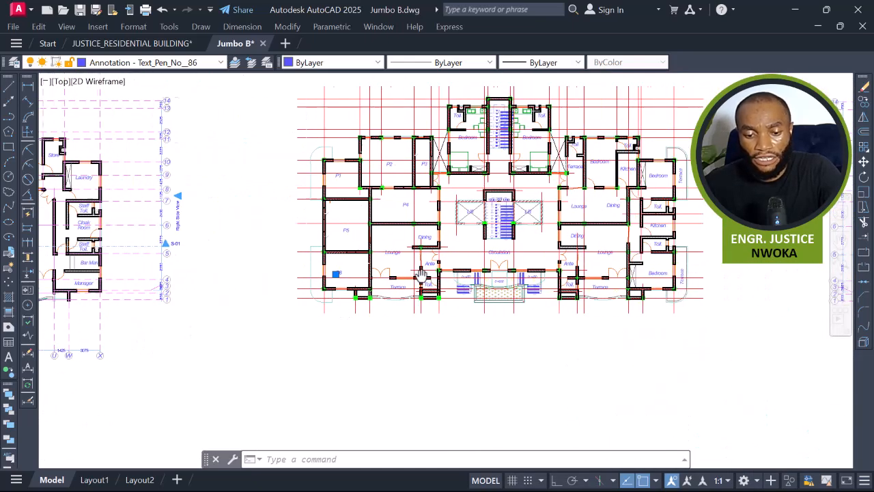
{"action": "key", "text": "Escape"}
Erase the double door swing between the lounge and the terrace.
{"action": "scroll", "coordinate": [355, 252], "scroll_direction": "up", "scroll_amount": 4}
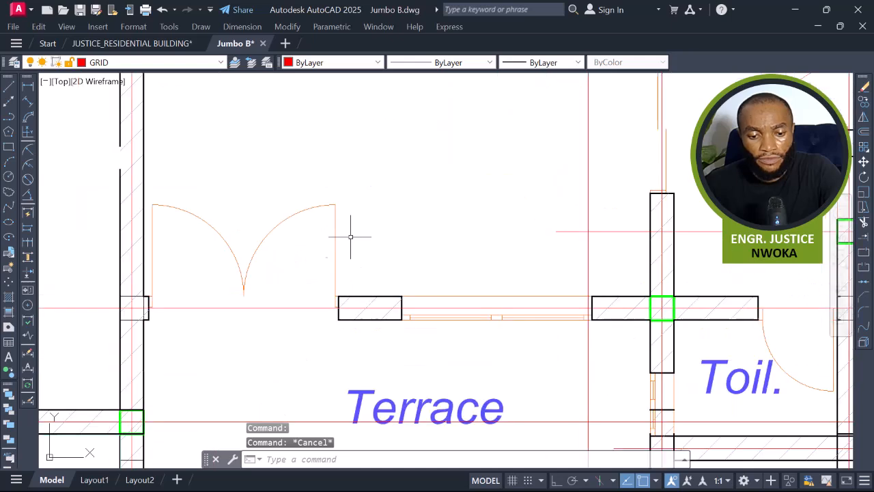
{"action": "left_click", "coordinate": [355, 194]}
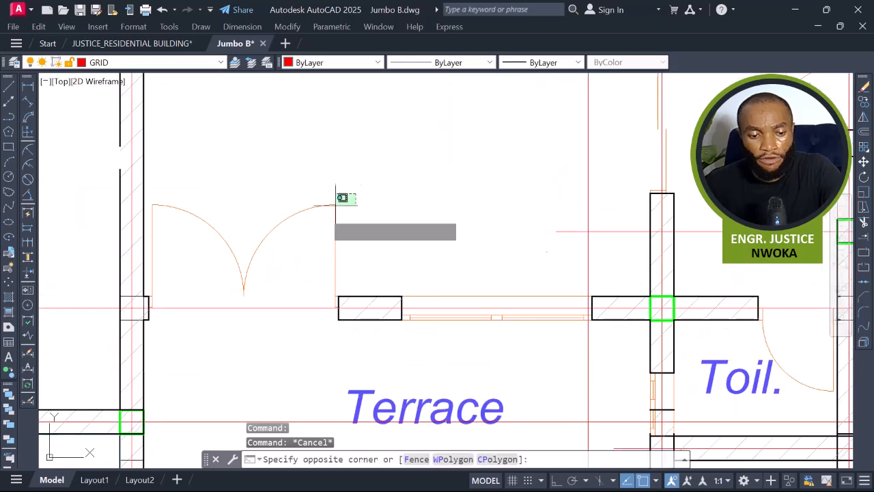
{"action": "left_click", "coordinate": [154, 242]}
{"action": "key", "text": "Return"}
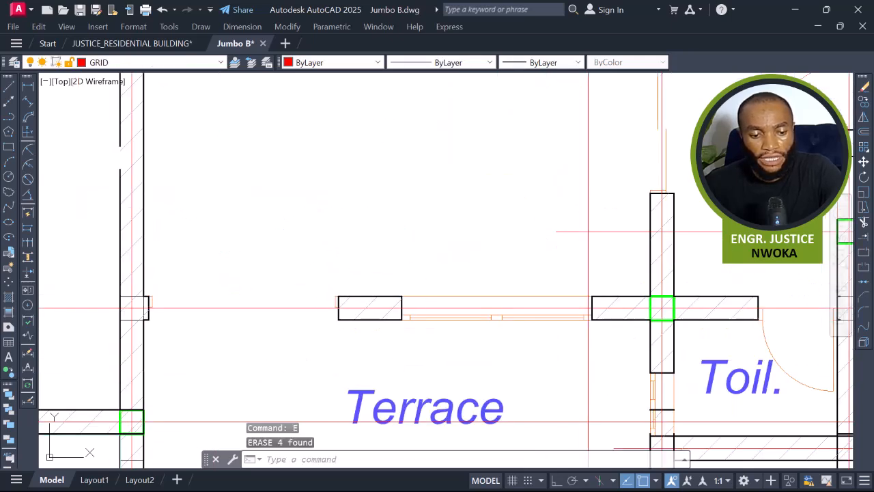
Extend the lounge wall line across the former door opening to close it.
{"action": "middle_click_drag", "start_coordinate": [263, 294], "coordinate": [297, 243]}
{"action": "left_click", "coordinate": [135, 208]}
{"action": "left_click", "coordinate": [254, 315]}
{"action": "type", "text": "ex"}
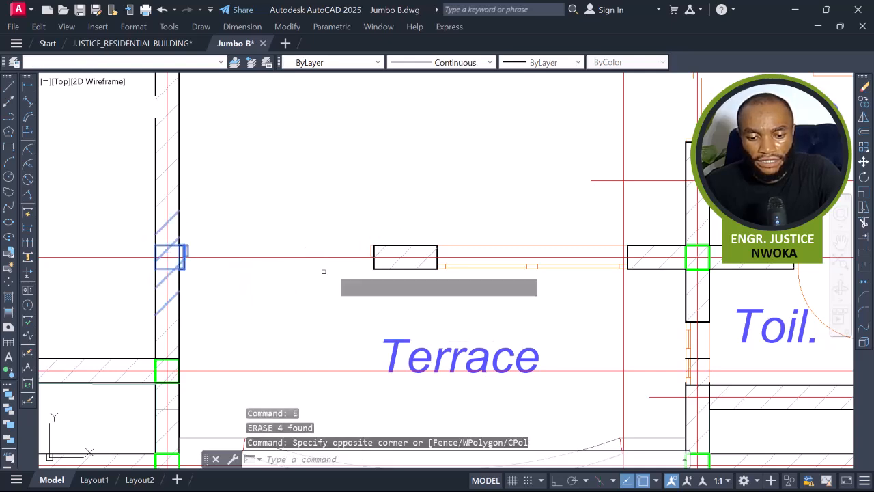
{"action": "key", "text": "Return"}
{"action": "left_click", "coordinate": [396, 248]}
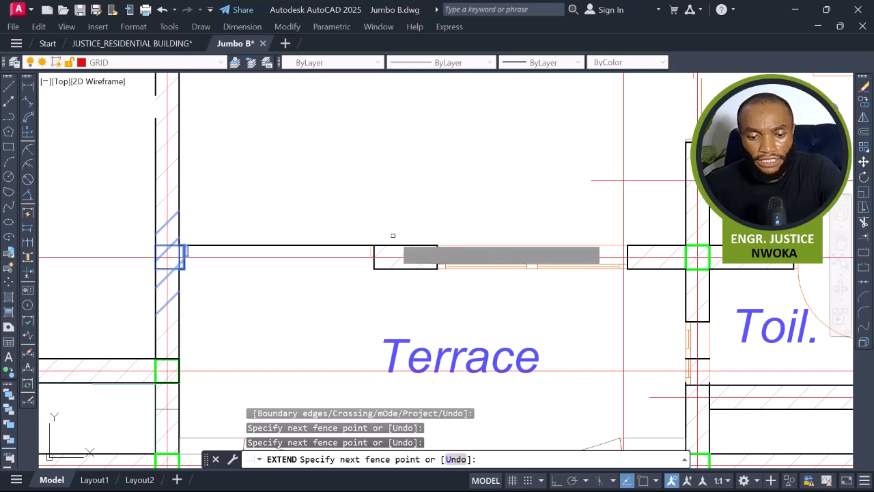
{"action": "key", "text": "Return"}
{"action": "scroll", "coordinate": [405, 278], "scroll_direction": "down", "scroll_amount": 2}
{"action": "mouse_move", "coordinate": [507, 296]}
{"action": "middle_mouse_down"}
{"action": "mouse_move", "coordinate": [473, 319]}
{"action": "mouse_move", "coordinate": [465, 353]}
{"action": "middle_mouse_up"}
{"action": "scroll", "coordinate": [466, 353], "scroll_direction": "down", "scroll_amount": 2}
{"action": "middle_click_drag", "start_coordinate": [465, 299], "coordinate": [463, 345]}
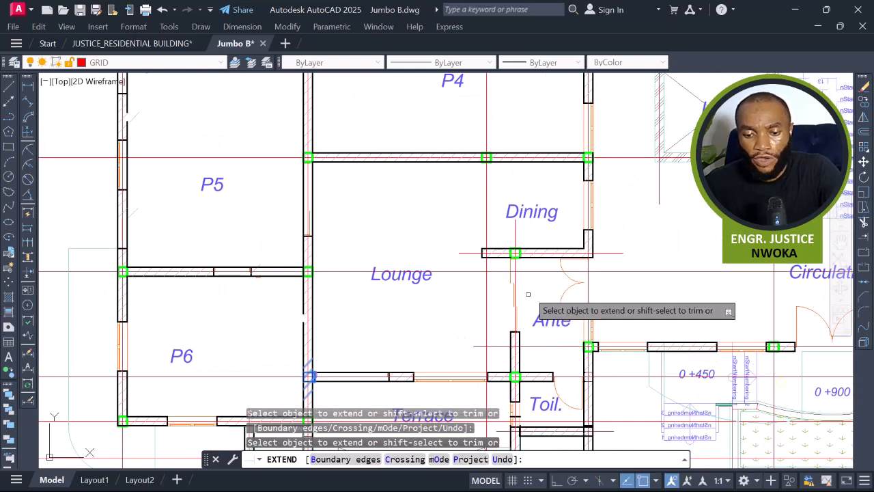
{"action": "key", "text": "Escape"}
Add a linear dimension across the lounge panel's width between the wall faces.
{"action": "middle_click_drag", "start_coordinate": [508, 241], "coordinate": [503, 243]}
{"action": "type", "text": "dli"}
{"action": "key", "text": "Return"}
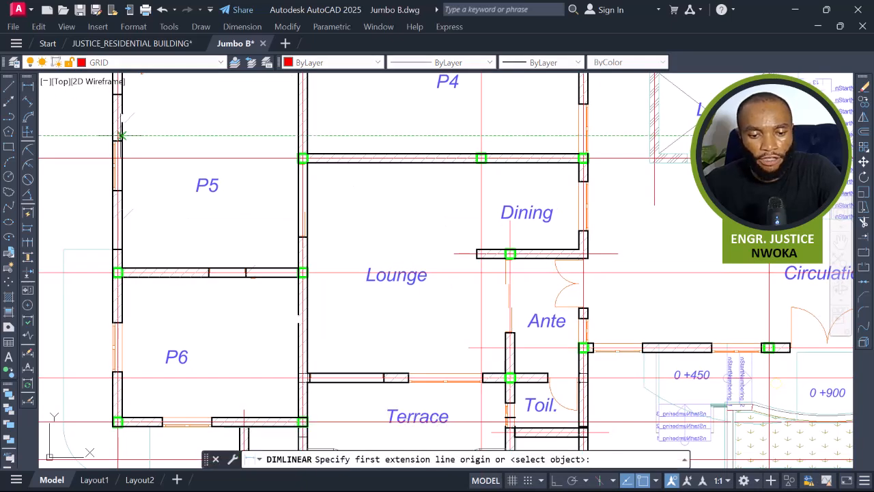
{"action": "scroll", "coordinate": [318, 236], "scroll_direction": "up", "scroll_amount": 4}
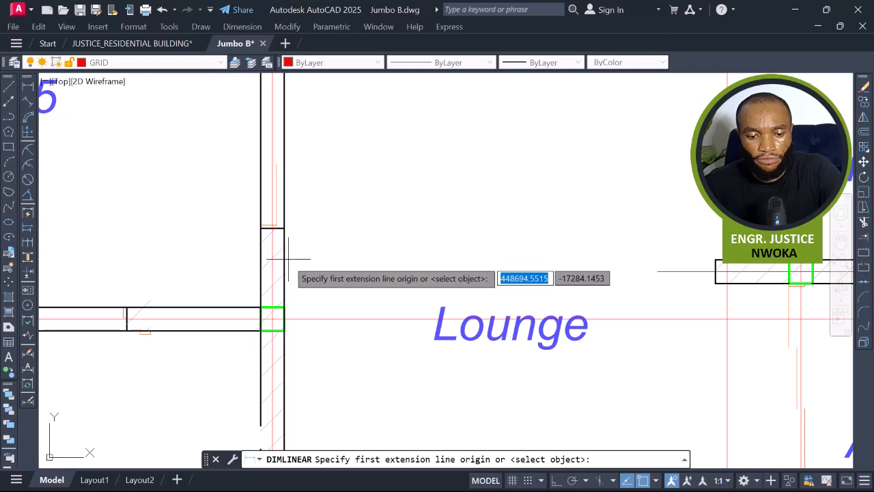
{"action": "left_click", "coordinate": [282, 250]}
{"action": "scroll", "coordinate": [290, 249], "scroll_direction": "down", "scroll_amount": 4}
{"action": "scroll", "coordinate": [536, 258], "scroll_direction": "up", "scroll_amount": 4}
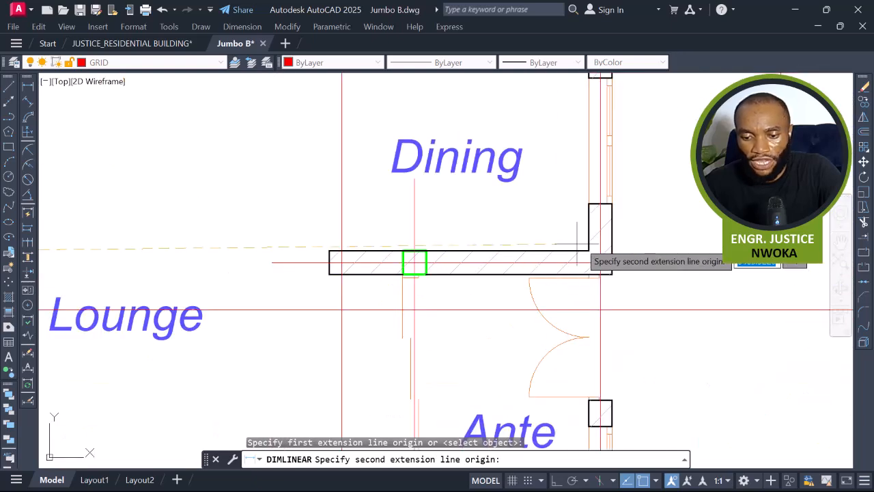
{"action": "left_click", "coordinate": [600, 263]}
{"action": "scroll", "coordinate": [432, 222], "scroll_direction": "down", "scroll_amount": 3}
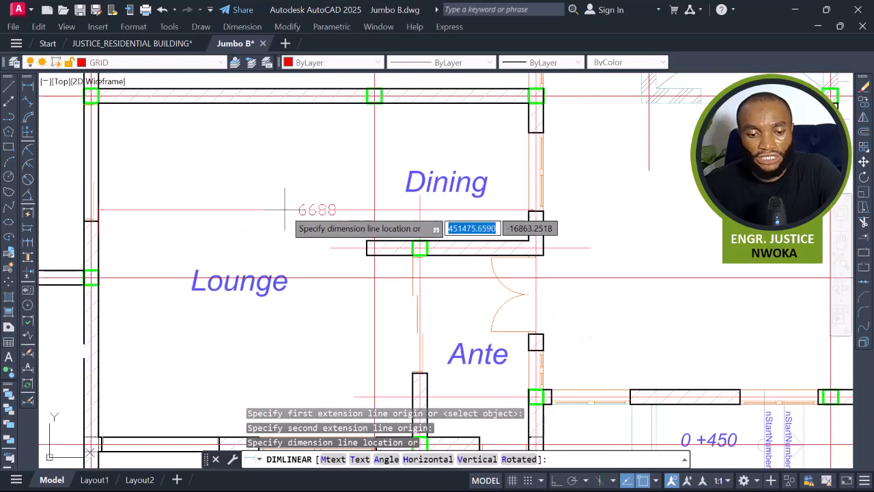
{"action": "left_click", "coordinate": [309, 212]}
{"action": "scroll", "coordinate": [317, 184], "scroll_direction": "down", "scroll_amount": 2}
Add a vertical linear dimension for the lounge panel's depth between walls.
{"action": "key", "text": "Return"}
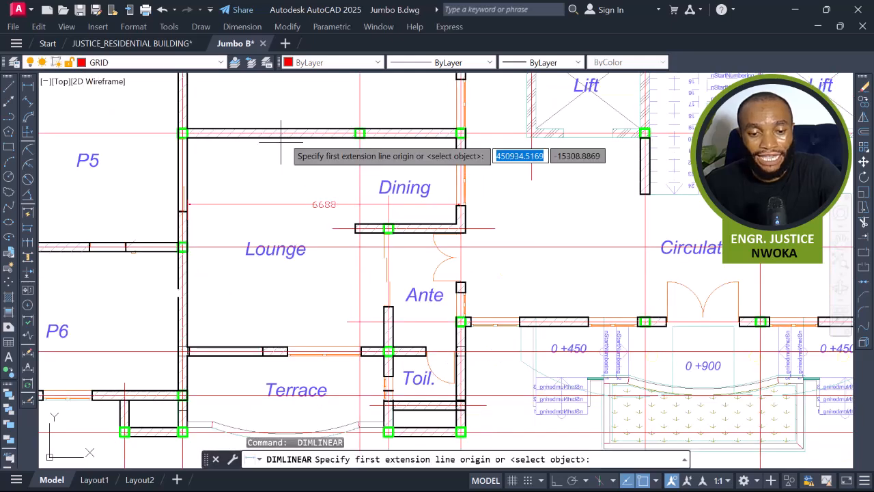
{"action": "scroll", "coordinate": [293, 145], "scroll_direction": "up", "scroll_amount": 4}
{"action": "left_click", "coordinate": [293, 144]}
{"action": "scroll", "coordinate": [293, 142], "scroll_direction": "down", "scroll_amount": 4}
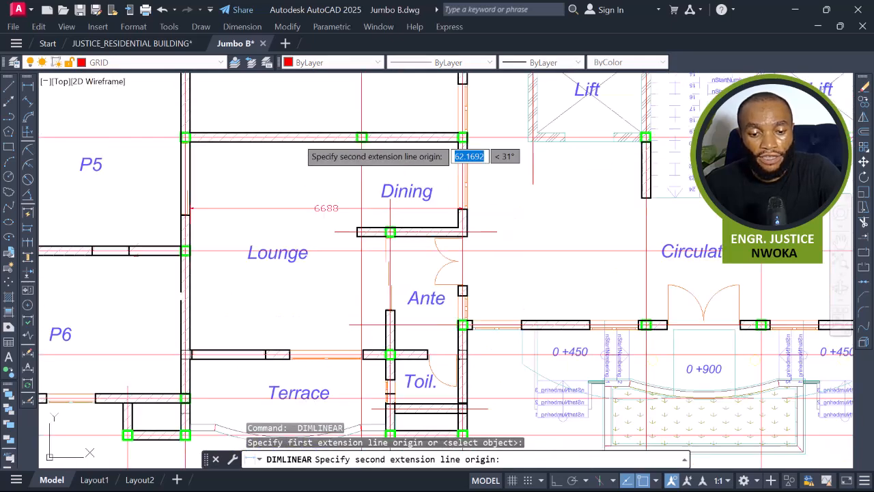
{"action": "scroll", "coordinate": [266, 338], "scroll_direction": "up", "scroll_amount": 3}
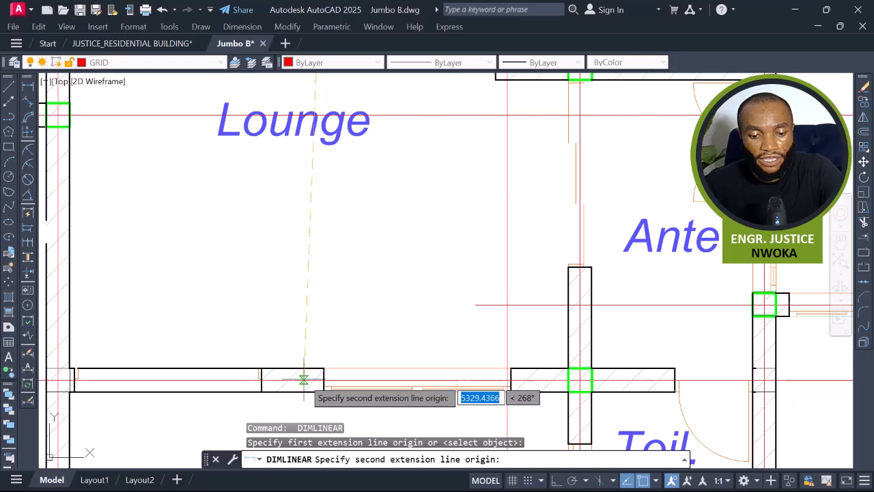
{"action": "left_click", "coordinate": [302, 368]}
{"action": "scroll", "coordinate": [269, 245], "scroll_direction": "down", "scroll_amount": 2}
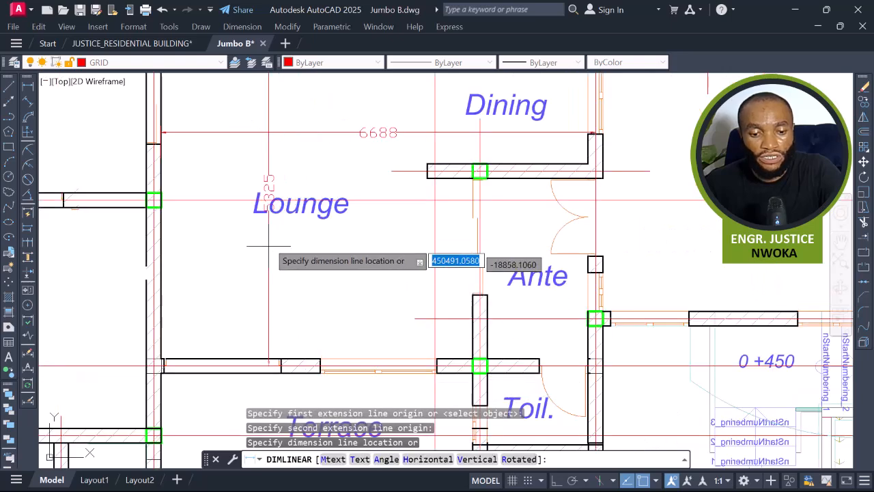
{"action": "left_click", "coordinate": [237, 183]}
{"action": "middle_click_drag", "start_coordinate": [258, 178], "coordinate": [278, 234]}
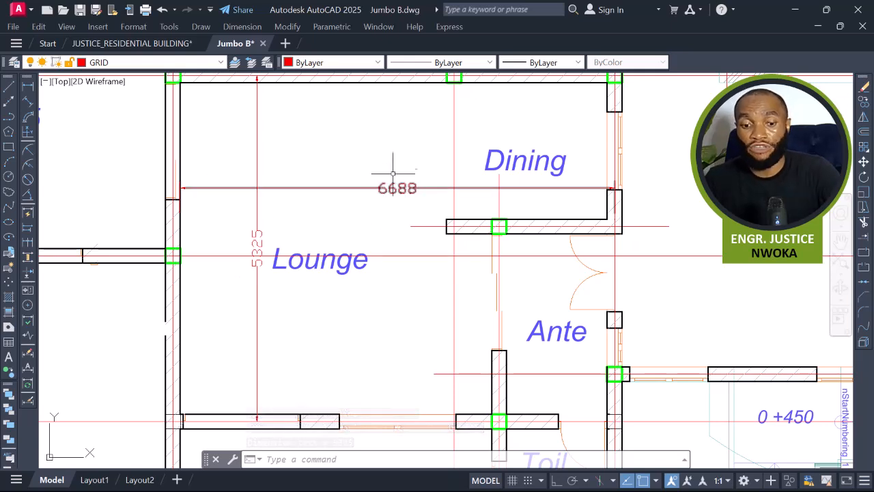
{"action": "middle_click_drag", "start_coordinate": [395, 170], "coordinate": [394, 194]}
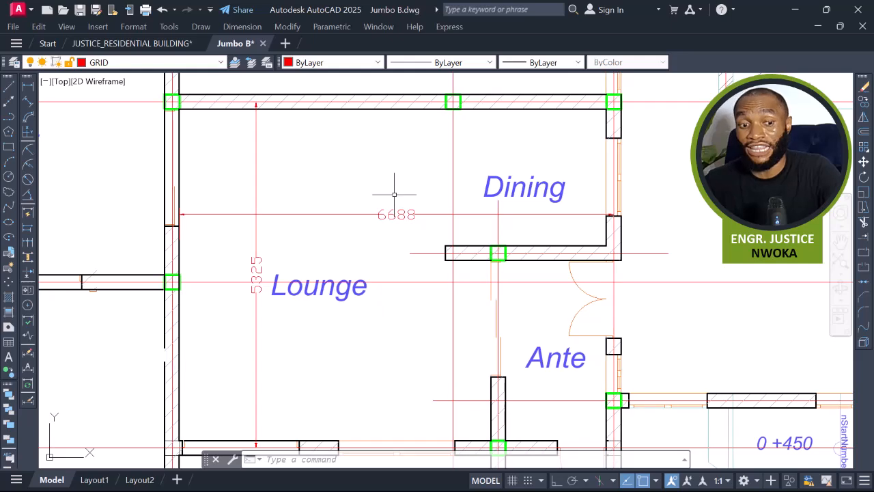
Erase the lounge panel's width and depth dimensions.
{"action": "scroll", "coordinate": [394, 194], "scroll_direction": "down", "scroll_amount": 2}
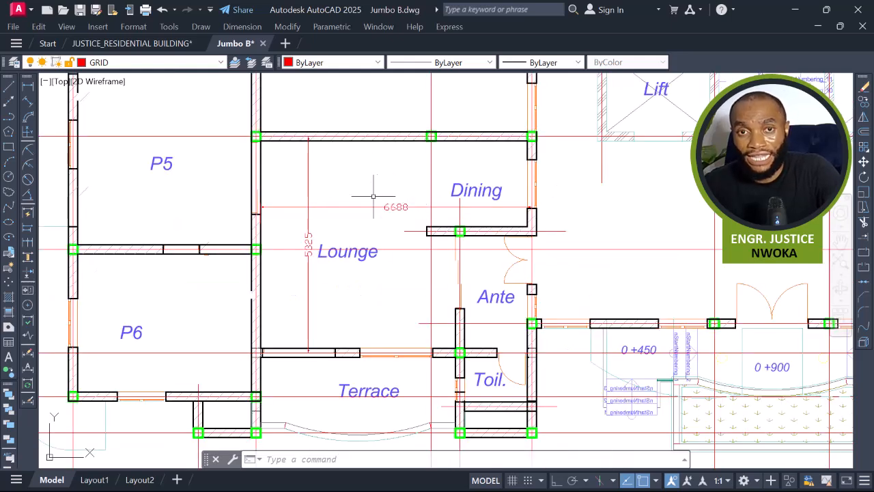
{"action": "middle_click_drag", "start_coordinate": [451, 204], "coordinate": [452, 215]}
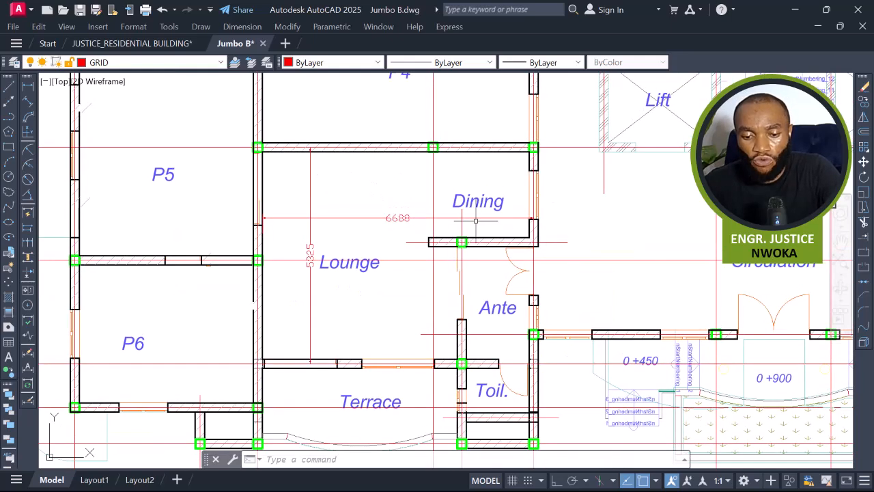
{"action": "left_click", "coordinate": [404, 190]}
{"action": "left_click", "coordinate": [397, 217]}
{"action": "left_click", "coordinate": [319, 193]}
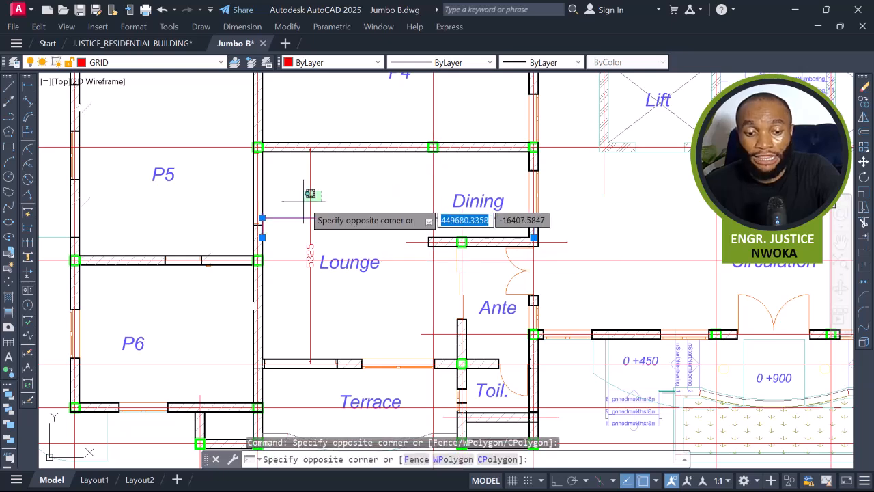
{"action": "left_click", "coordinate": [304, 200]}
{"action": "type", "text": "E"}
{"action": "key", "text": "Return"}
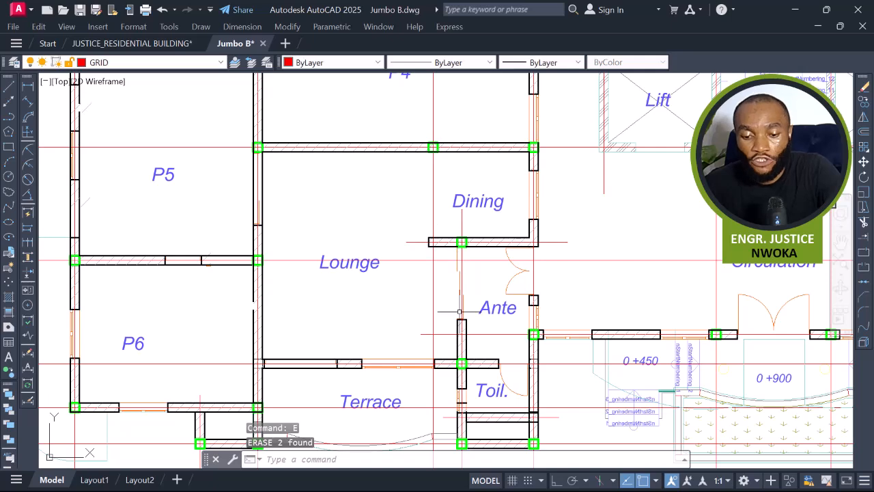
Erase the partition and door segment in the wall between the lounge and the ante room.
{"action": "scroll", "coordinate": [460, 335], "scroll_direction": "up", "scroll_amount": 2}
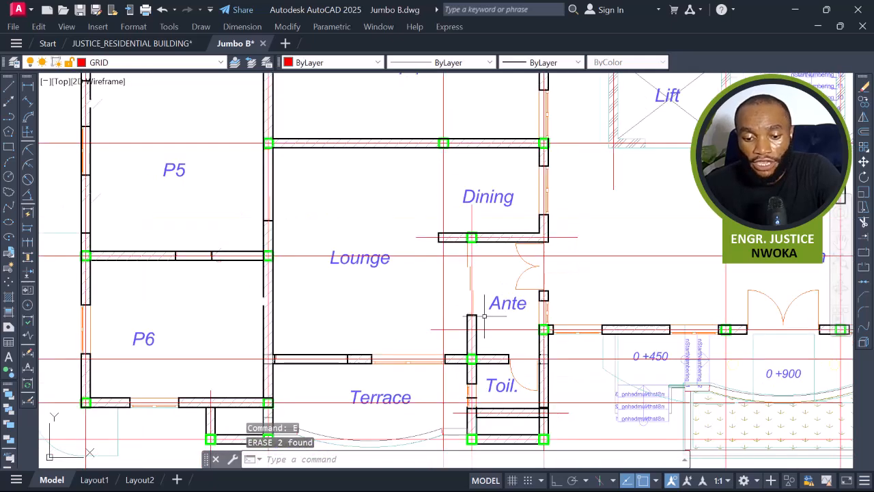
{"action": "middle_click_drag", "start_coordinate": [482, 249], "coordinate": [485, 261]}
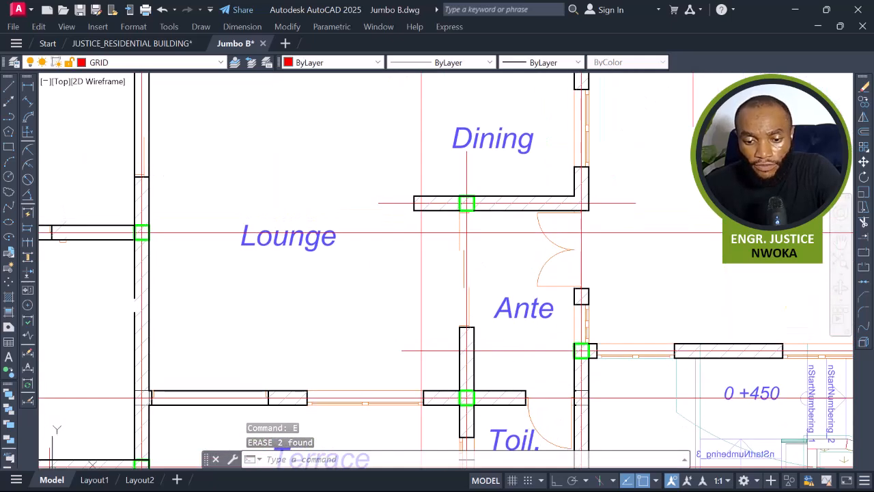
{"action": "left_click", "coordinate": [455, 194]}
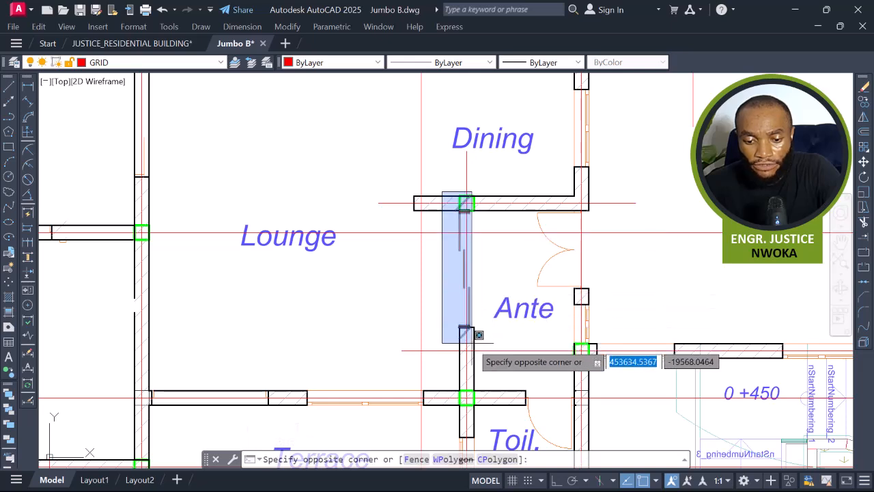
{"action": "left_click", "coordinate": [471, 344]}
{"action": "key", "text": "Return"}
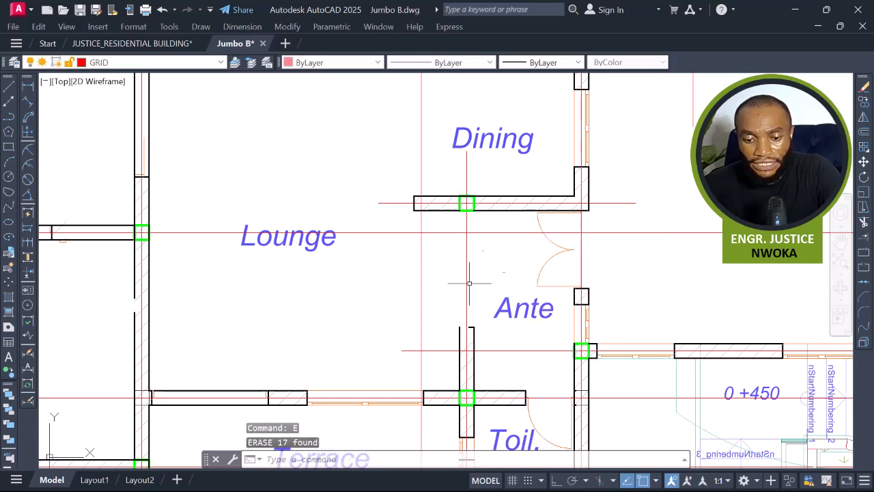
Extend the ante wall's lines up to the dining wall to close the gap between lounge and ante.
{"action": "left_click", "coordinate": [435, 185]}
{"action": "left_click", "coordinate": [498, 223]}
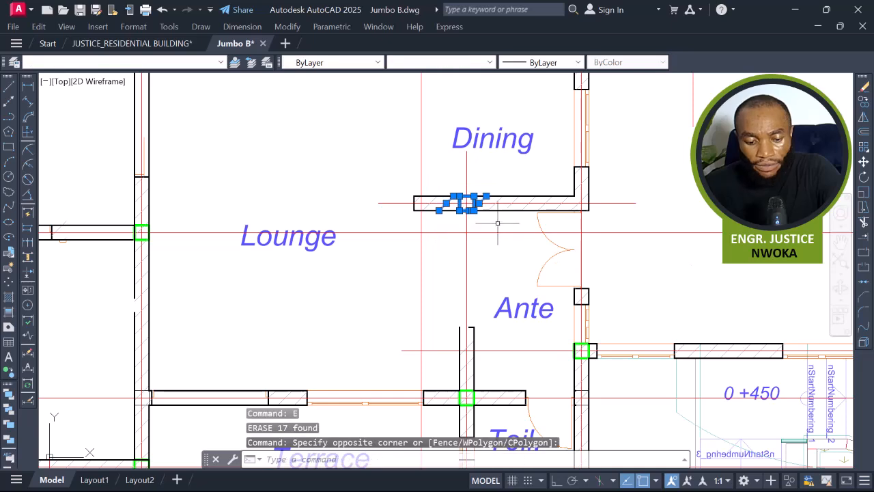
{"action": "key", "text": "Return"}
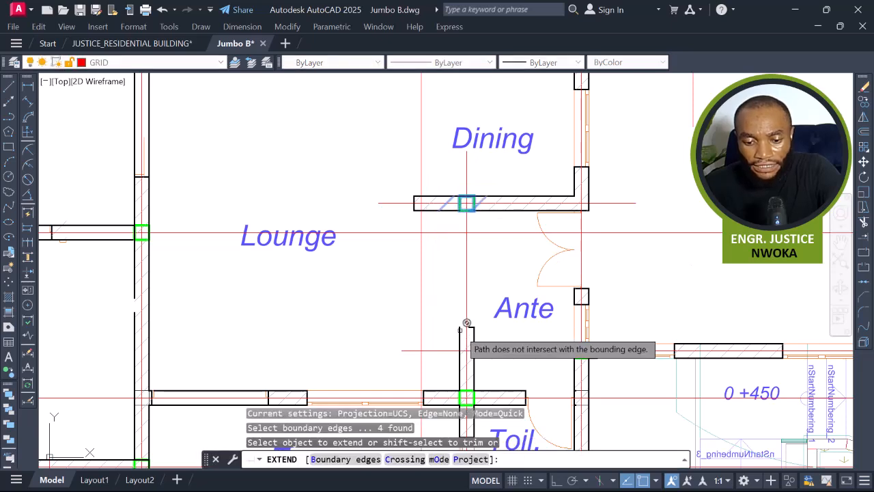
{"action": "left_click", "coordinate": [459, 330]}
{"action": "left_click", "coordinate": [472, 335]}
{"action": "key", "text": "Escape"}
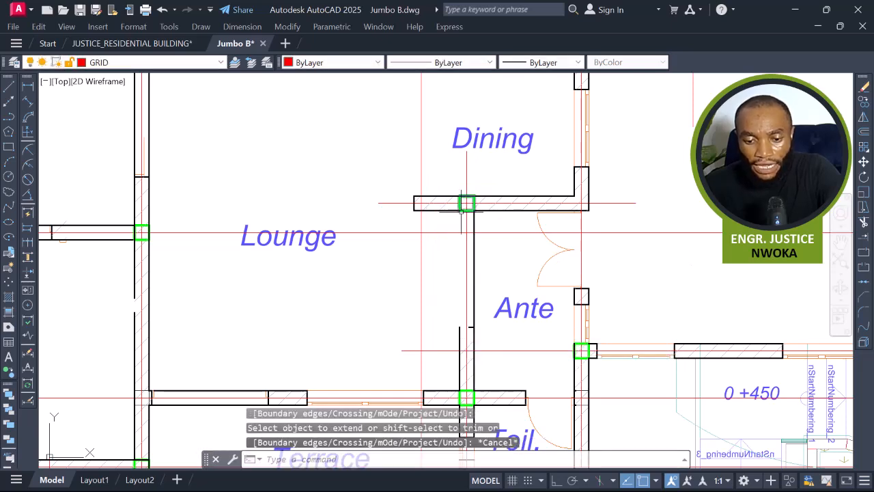
{"action": "left_click", "coordinate": [454, 210]}
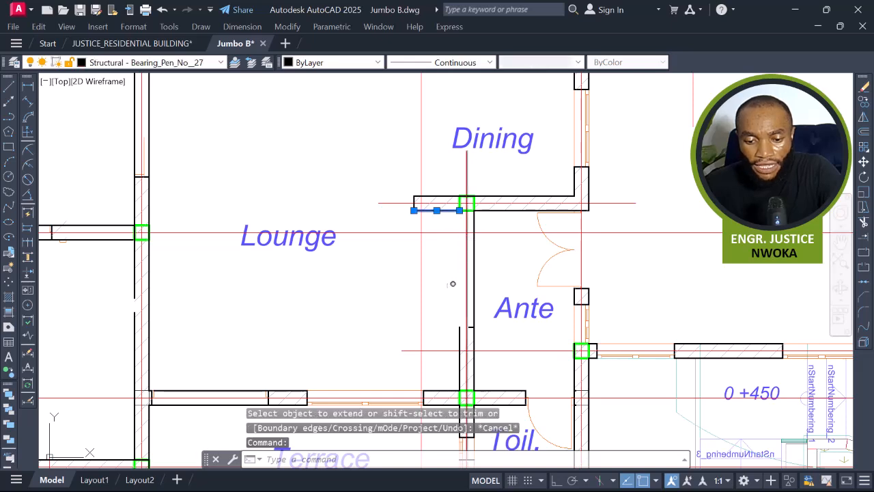
{"action": "key", "text": "Return"}
{"action": "left_click", "coordinate": [456, 330]}
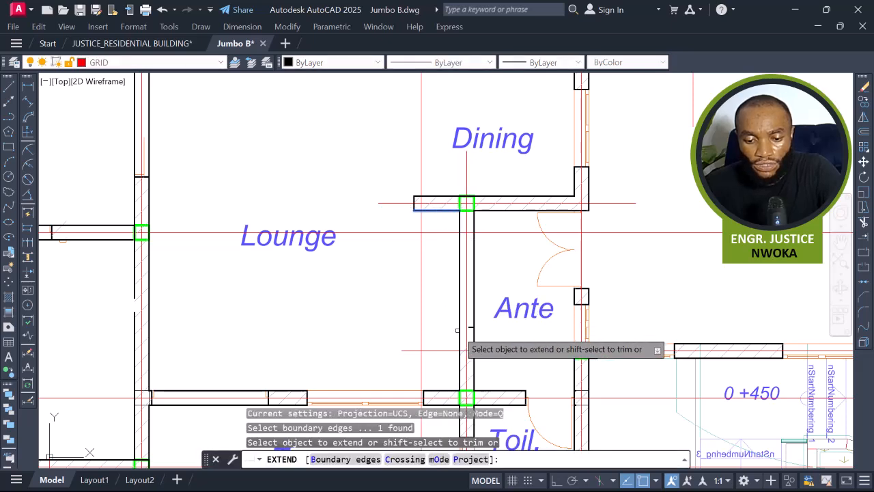
{"action": "key", "text": "Escape"}
Draw a vertical line from the upper wall down to the dining wall along the dining panel's left side.
{"action": "scroll", "coordinate": [472, 306], "scroll_direction": "down", "scroll_amount": 2}
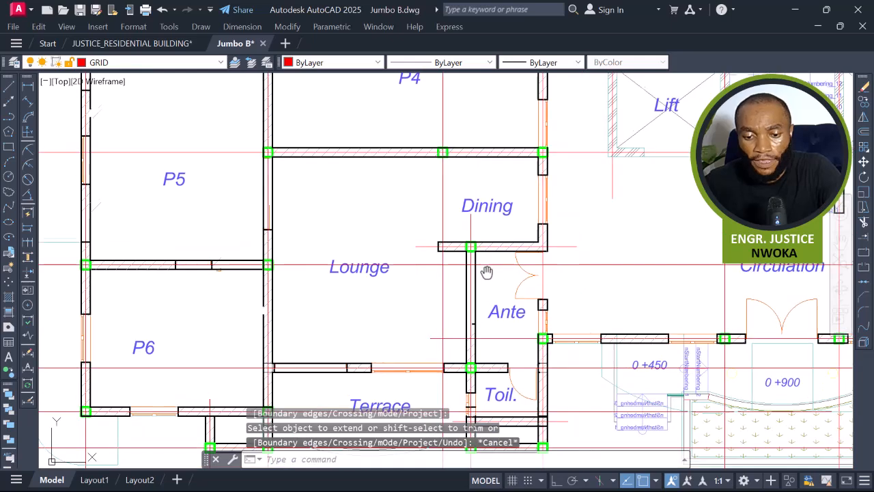
{"action": "scroll", "coordinate": [469, 227], "scroll_direction": "up", "scroll_amount": 2}
{"action": "key", "text": "Return"}
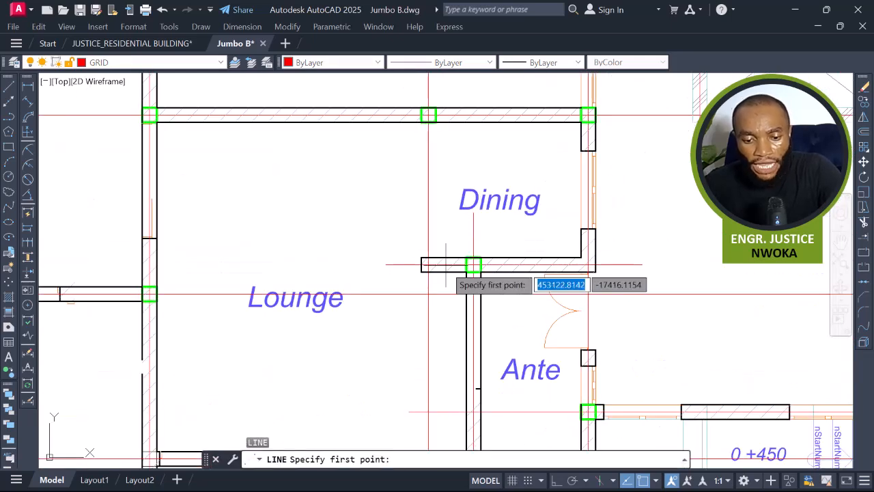
{"action": "left_click", "coordinate": [422, 258]}
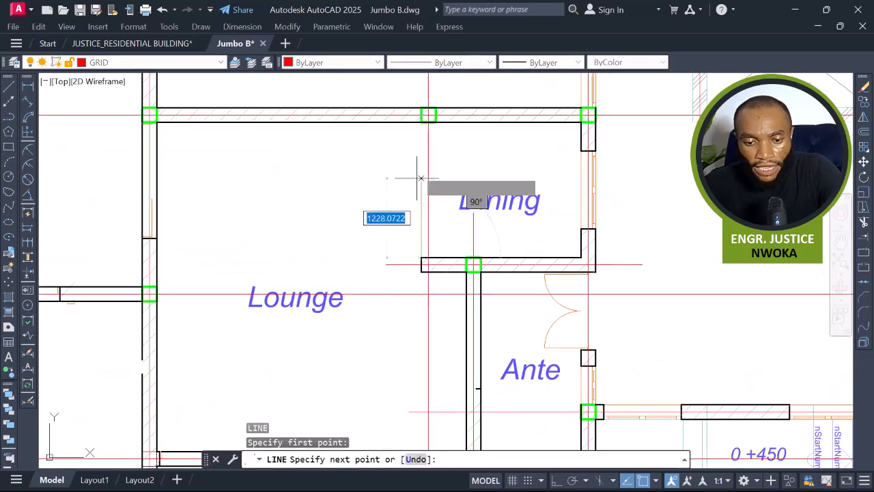
{"action": "scroll", "coordinate": [423, 115], "scroll_direction": "up", "scroll_amount": 2}
{"action": "scroll", "coordinate": [423, 116], "scroll_direction": "up", "scroll_amount": 3}
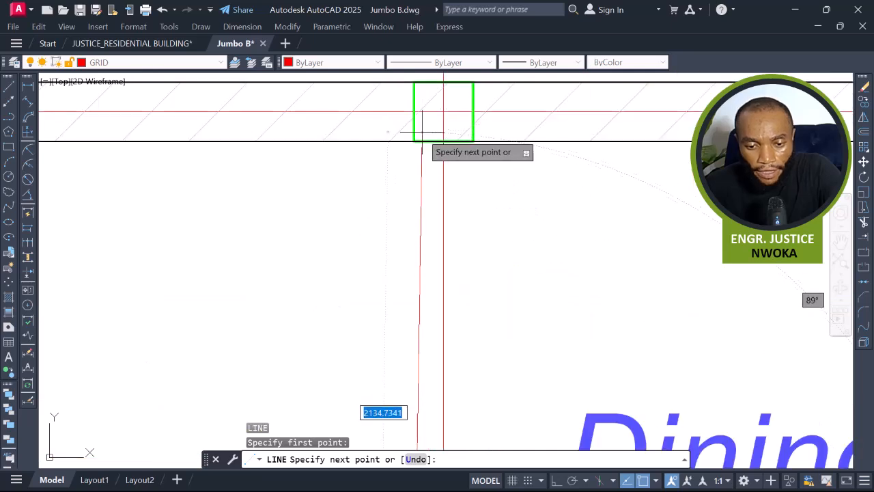
{"action": "key", "text": "Escape"}
{"action": "key", "text": "Return"}
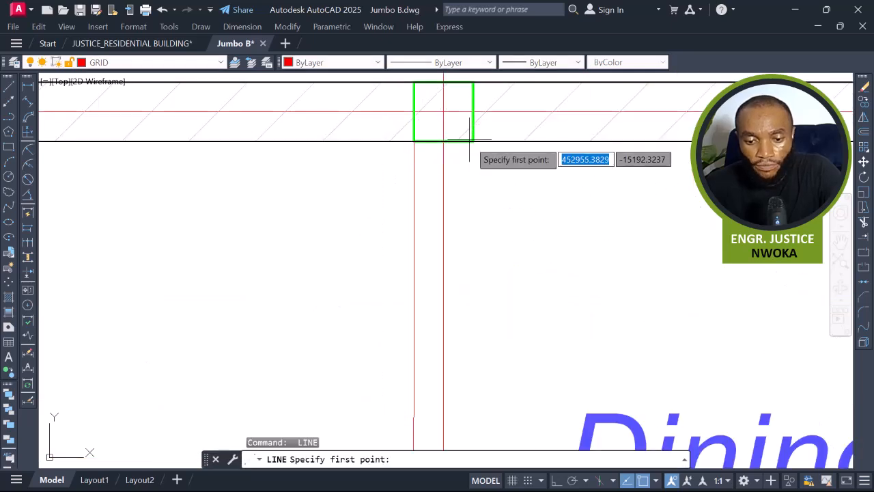
{"action": "left_click", "coordinate": [469, 140]}
{"action": "scroll", "coordinate": [466, 137], "scroll_direction": "down", "scroll_amount": 4}
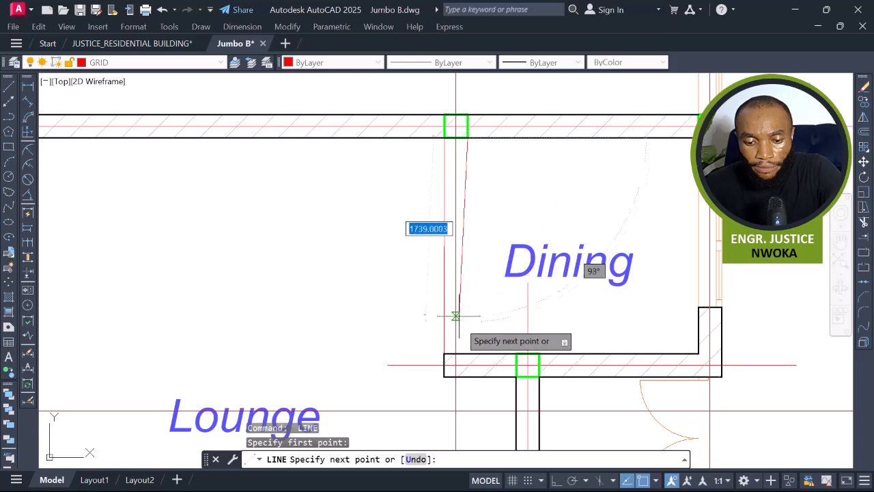
{"action": "left_click", "coordinate": [466, 352]}
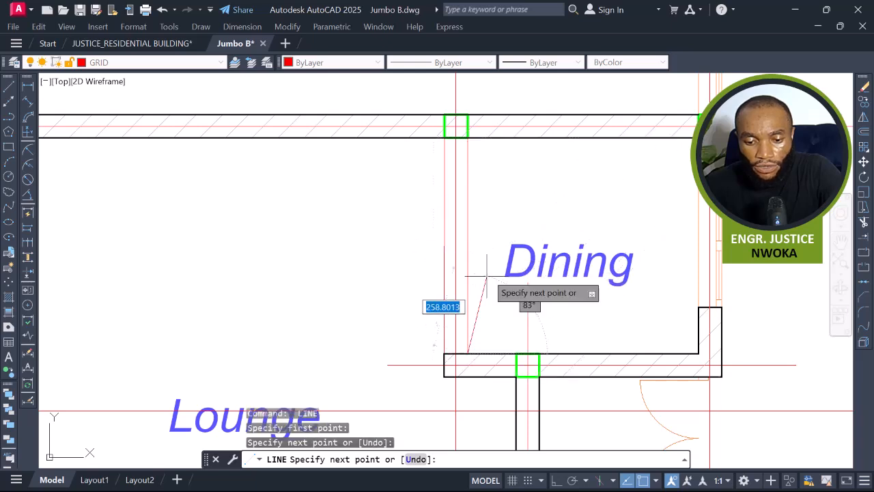
{"action": "key", "text": "Escape"}
Try to match the new line's properties to the dining wall with Match Properties.
{"action": "scroll", "coordinate": [472, 256], "scroll_direction": "up", "scroll_amount": 3}
{"action": "scroll", "coordinate": [429, 242], "scroll_direction": "down", "scroll_amount": 3}
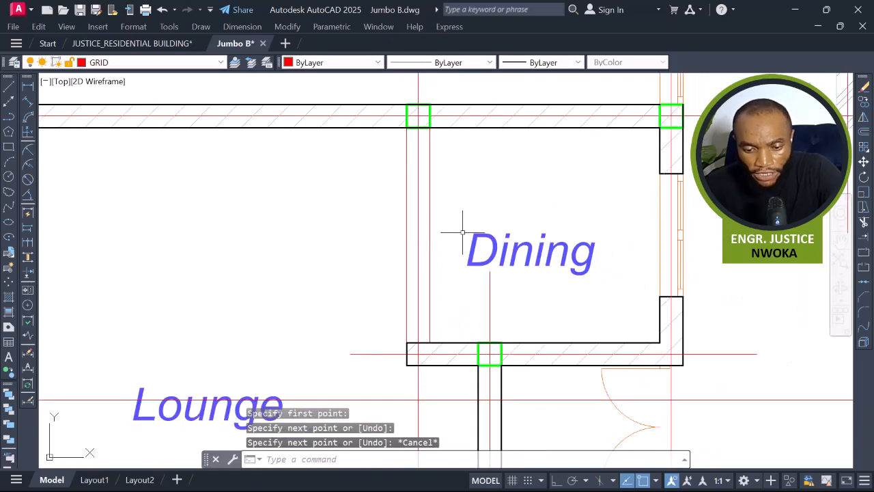
{"action": "type", "text": "MA"}
{"action": "key", "text": "Return"}
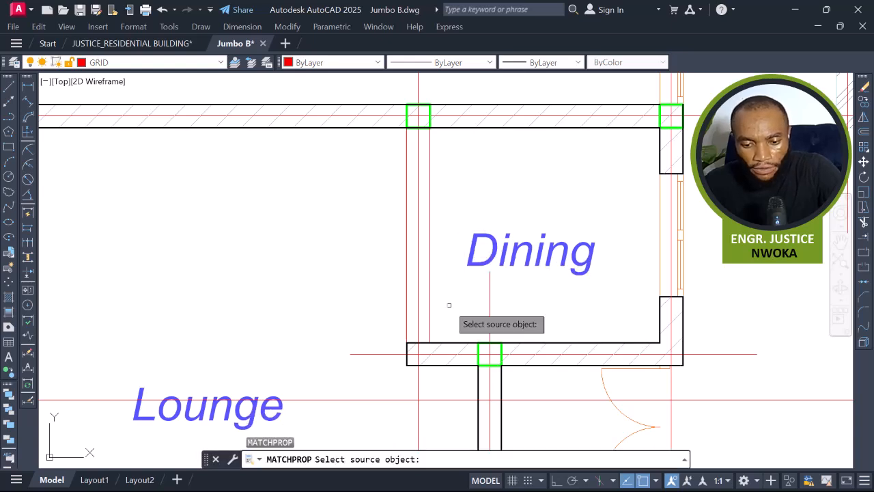
{"action": "left_click", "coordinate": [465, 346]}
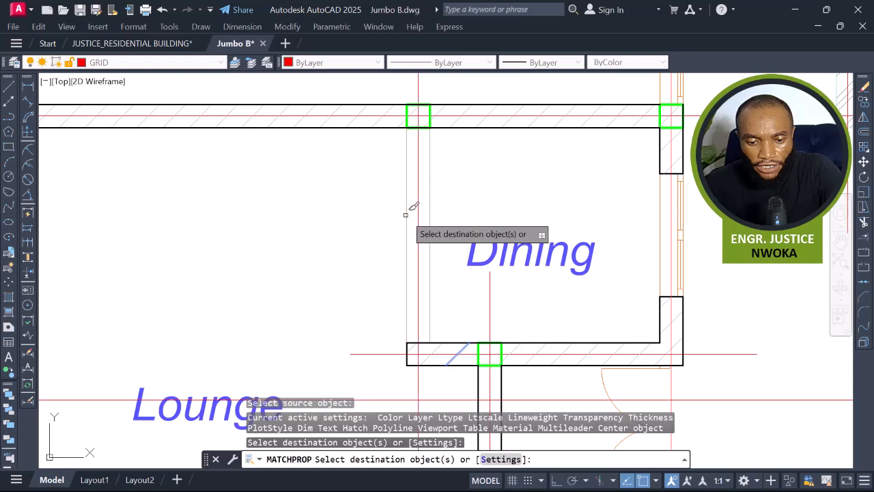
{"action": "scroll", "coordinate": [419, 215], "scroll_direction": "down", "scroll_amount": 2}
{"action": "key", "text": "Escape"}
{"action": "scroll", "coordinate": [428, 212], "scroll_direction": "down", "scroll_amount": 2}
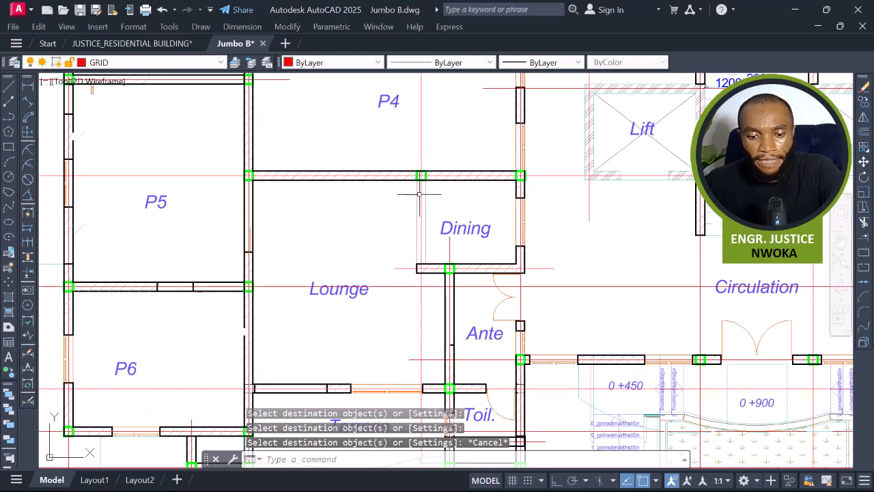
{"action": "scroll", "coordinate": [419, 205], "scroll_direction": "up", "scroll_amount": 2}
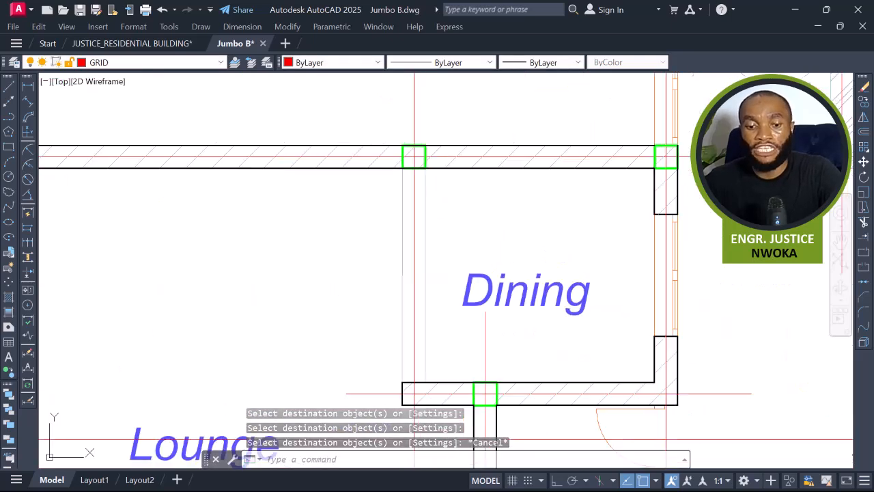
{"action": "scroll", "coordinate": [375, 198], "scroll_direction": "down", "scroll_amount": 2}
{"action": "left_click", "coordinate": [271, 208]}
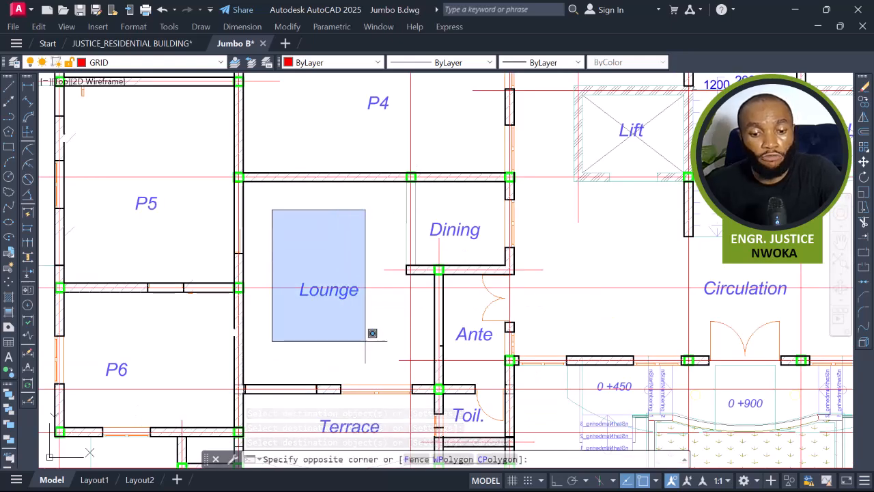
{"action": "key", "text": "Escape"}
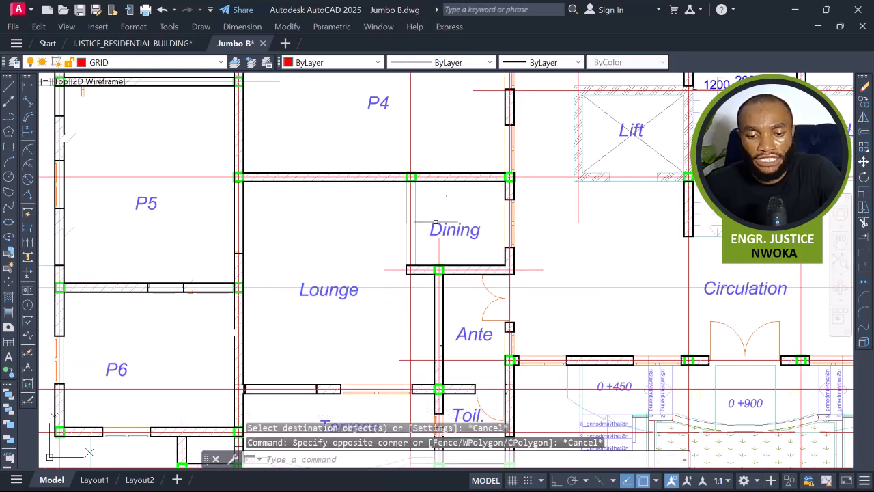
{"action": "scroll", "coordinate": [447, 219], "scroll_direction": "up", "scroll_amount": 2}
{"action": "scroll", "coordinate": [464, 230], "scroll_direction": "down", "scroll_amount": 2}
{"action": "mouse_move", "coordinate": [513, 344]}
{"action": "middle_mouse_down"}
{"action": "mouse_move", "coordinate": [483, 232]}
{"action": "mouse_move", "coordinate": [467, 304]}
{"action": "middle_mouse_up"}
{"action": "left_click", "coordinate": [274, 170]}
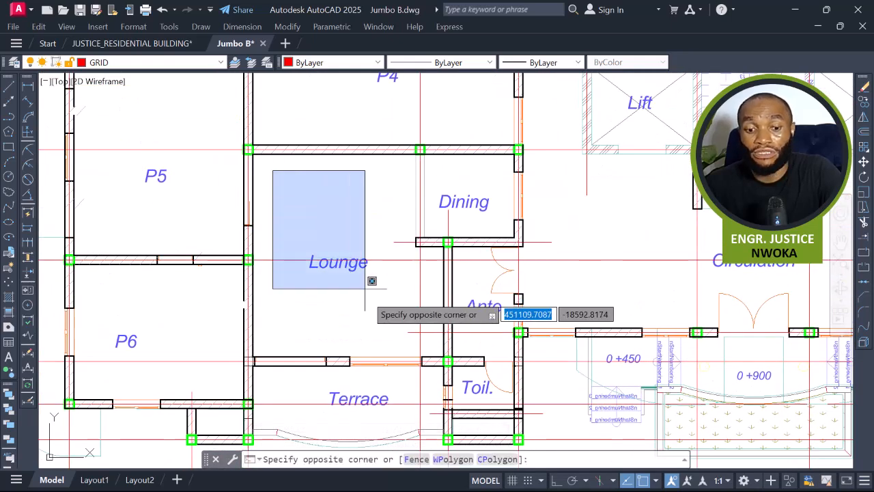
{"action": "key", "text": "Escape"}
{"action": "middle_click_drag", "start_coordinate": [419, 306], "coordinate": [374, 280]}
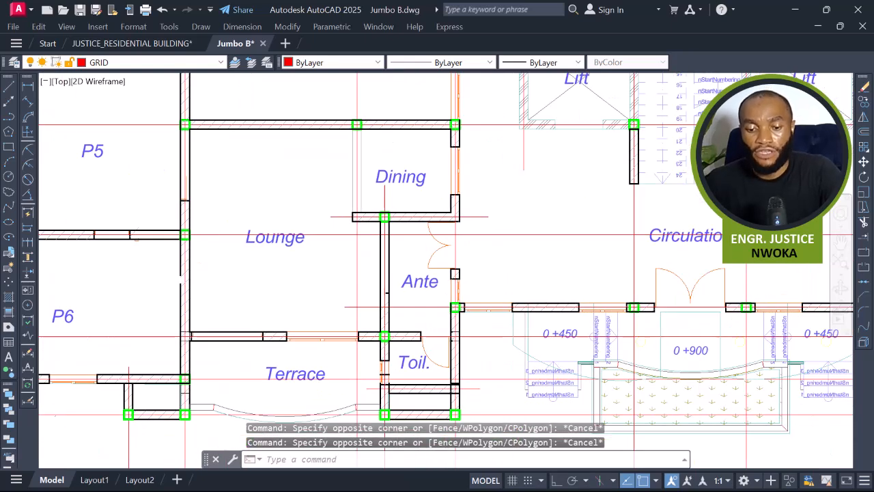
{"action": "scroll", "coordinate": [427, 281], "scroll_direction": "up", "scroll_amount": 3}
{"action": "scroll", "coordinate": [427, 280], "scroll_direction": "down", "scroll_amount": 3}
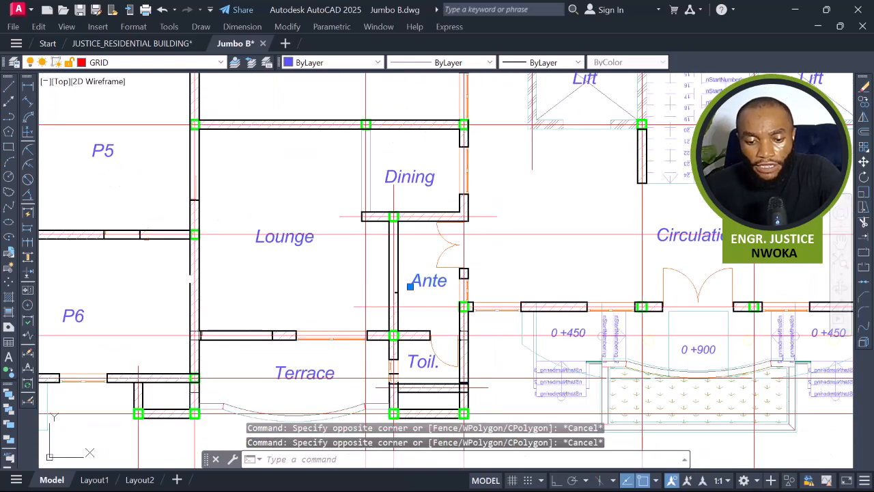
Erase the Ante, Dining and Lounge room labels.
{"action": "left_click", "coordinate": [429, 280]}
{"action": "left_click", "coordinate": [426, 165]}
{"action": "left_click", "coordinate": [323, 210]}
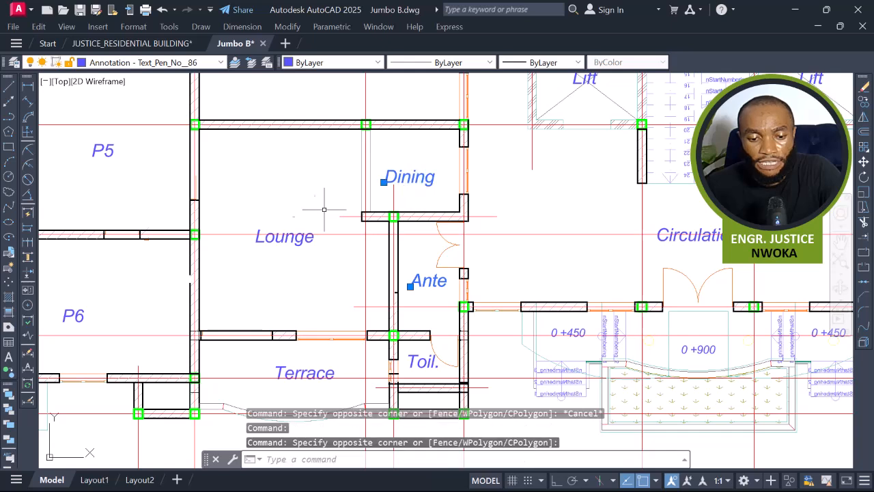
{"action": "left_click", "coordinate": [297, 236]}
{"action": "type", "text": "E"}
{"action": "key", "text": "Return"}
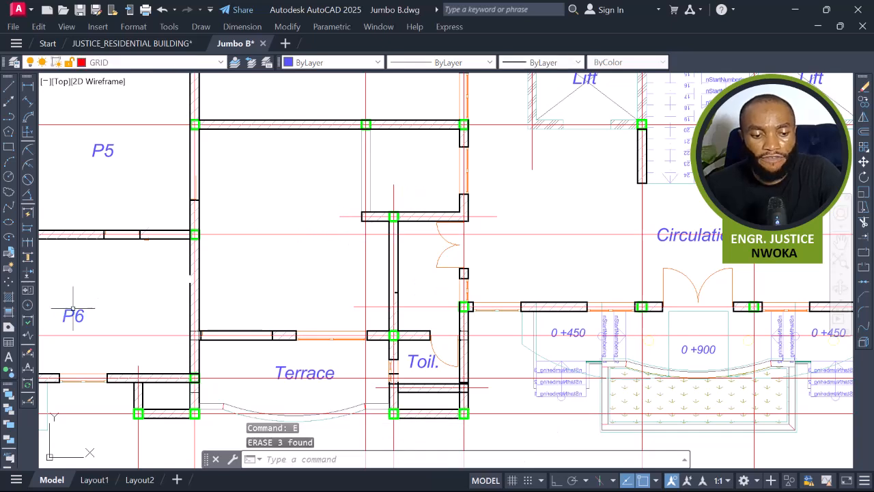
Copy the P6 panel label into the combined lounge and dining panel and select the copy.
{"action": "type", "text": "CO"}
{"action": "key", "text": "Return"}
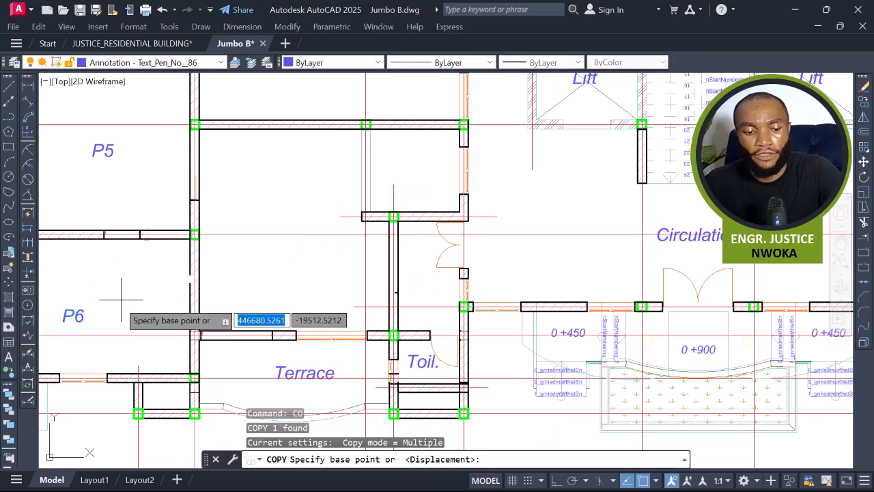
{"action": "left_click", "coordinate": [61, 320]}
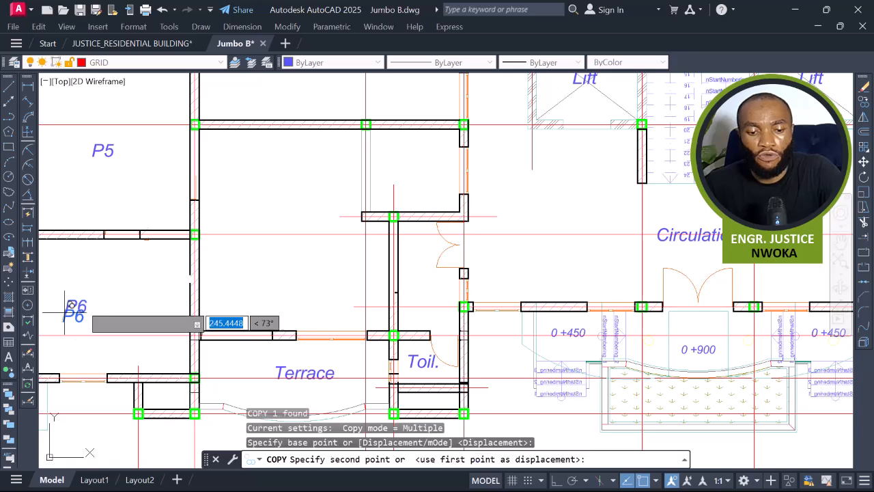
{"action": "left_click", "coordinate": [273, 213]}
{"action": "key", "text": "Escape"}
{"action": "left_click", "coordinate": [285, 207]}
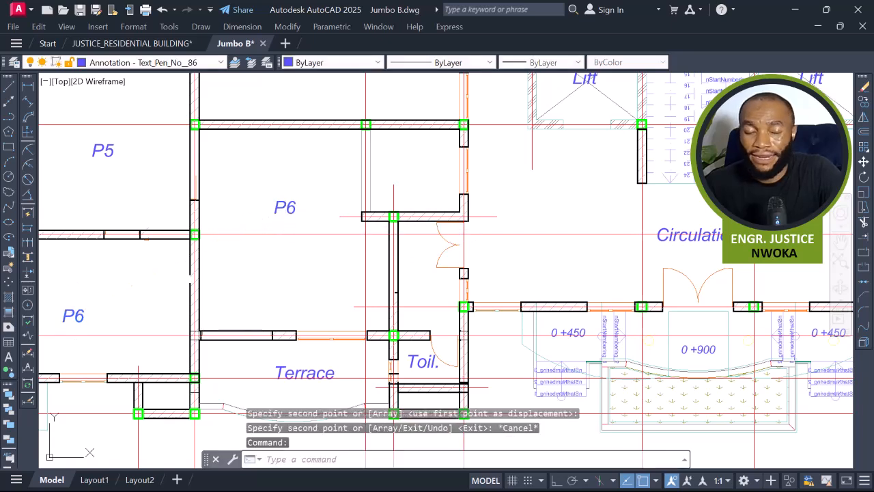
Rename the copied label in the lounge and dining panel to P7.
{"action": "double_click", "coordinate": [295, 212]}
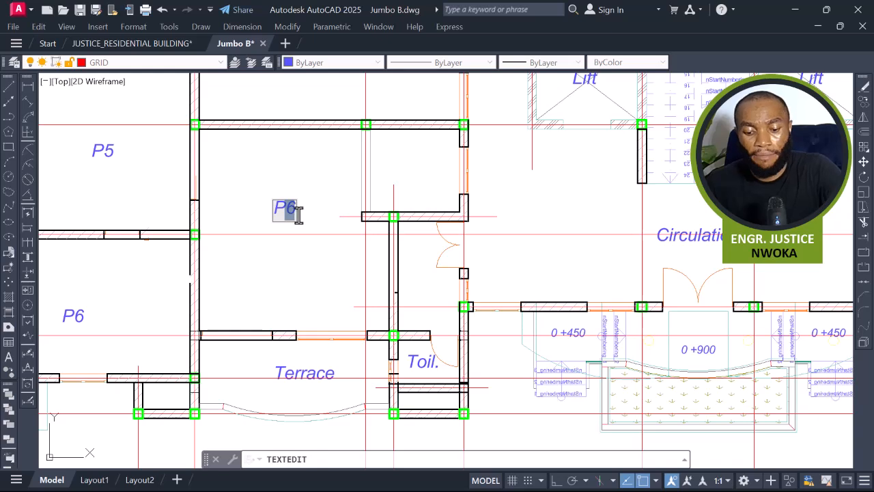
{"action": "left_click", "coordinate": [309, 235]}
{"action": "key", "text": "Escape"}
{"action": "left_click", "coordinate": [280, 209]}
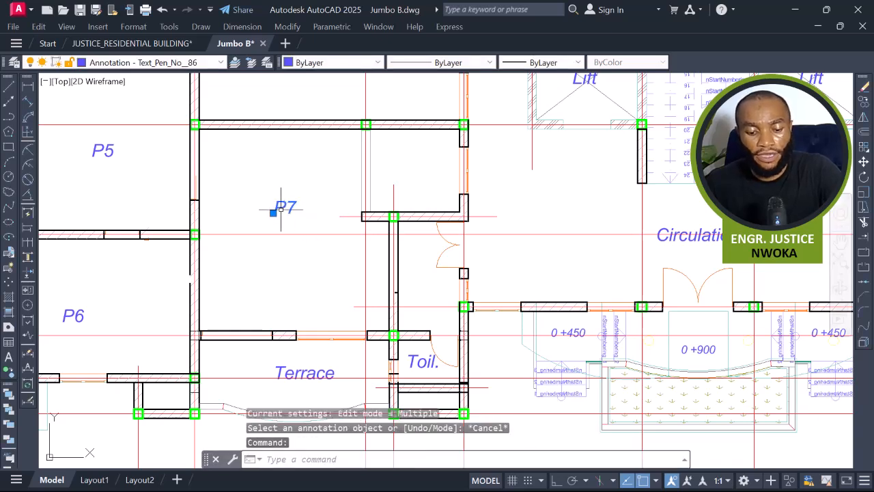
Copy the P7 label into the small panel above the door and the panel beside the toilet.
{"action": "type", "text": "CO"}
{"action": "key", "text": "Return"}
{"action": "left_click", "coordinate": [273, 213]}
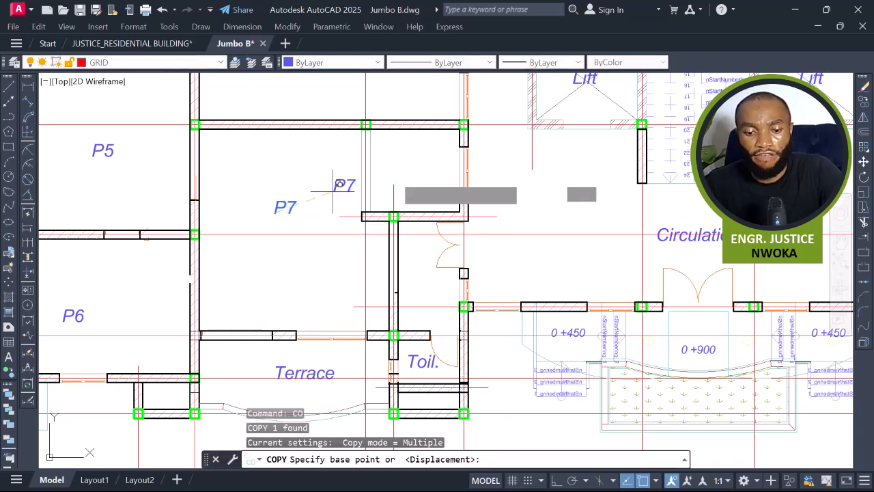
{"action": "left_click", "coordinate": [404, 176]}
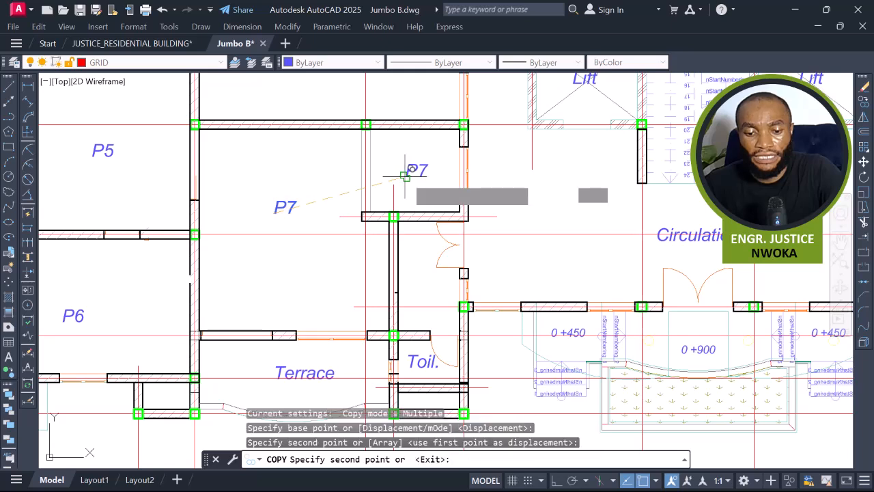
{"action": "left_click", "coordinate": [419, 287]}
{"action": "key", "text": "Escape"}
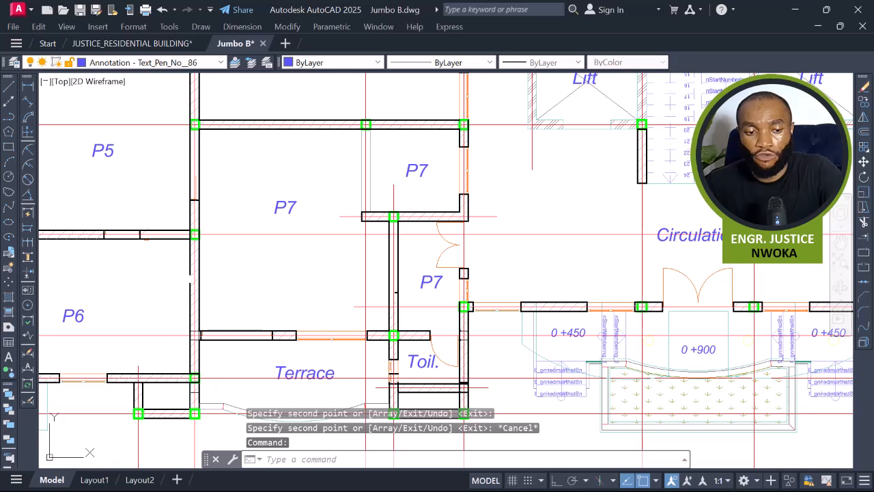
Rename the upper copied label to P8.
{"action": "double_click", "coordinate": [423, 171]}
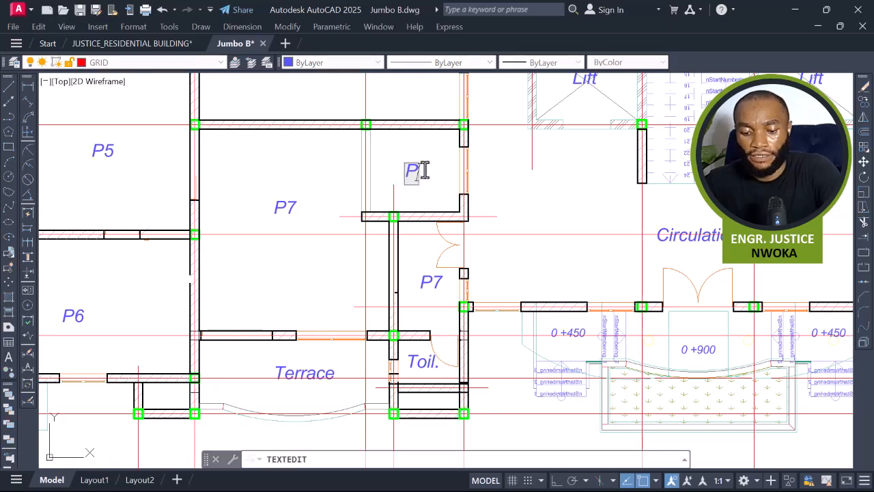
{"action": "type", "text": "P8"}
{"action": "left_click", "coordinate": [431, 215]}
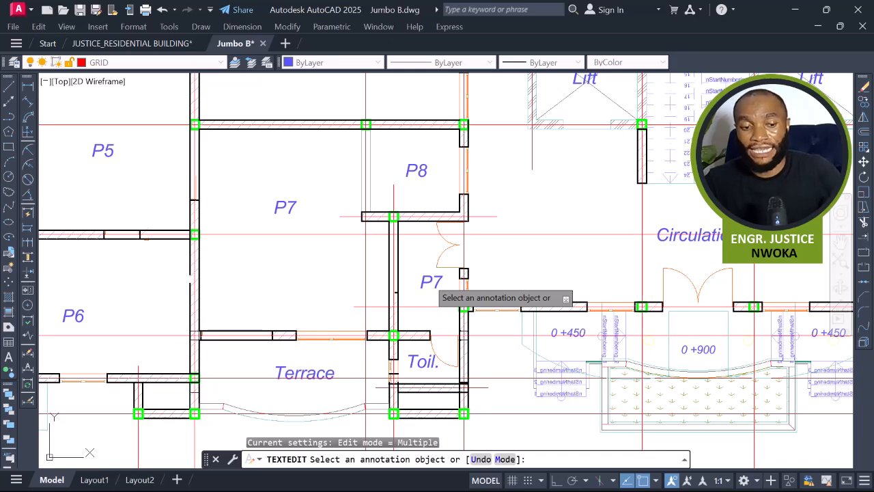
Rename the lower copied label beside the toilet to P9.
{"action": "left_click", "coordinate": [431, 282]}
{"action": "left_click_drag", "start_coordinate": [435, 283], "coordinate": [439, 283]}
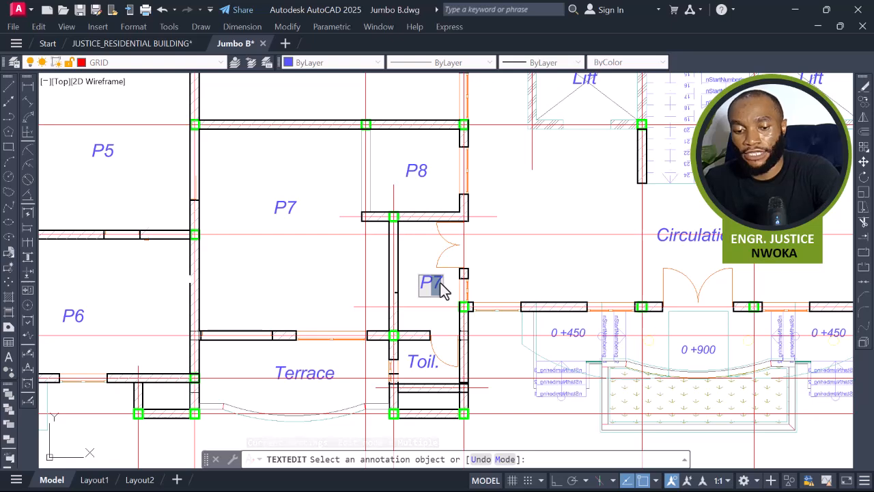
{"action": "key", "text": "BackSpace"}
{"action": "left_click", "coordinate": [526, 261]}
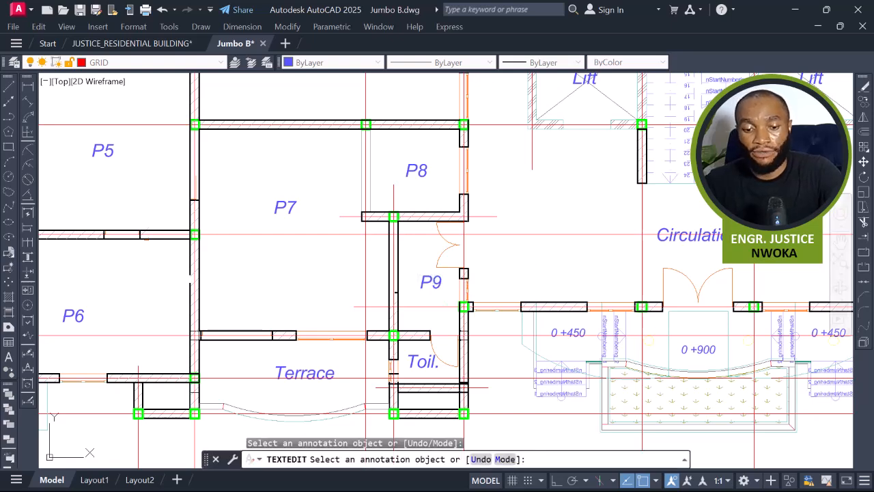
{"action": "key", "text": "Escape"}
Erase the toilet door leaf and opening lines at the wall beside the P9 panel.
{"action": "scroll", "coordinate": [532, 230], "scroll_direction": "down", "scroll_amount": 2}
{"action": "middle_click_drag", "start_coordinate": [452, 300], "coordinate": [418, 262]}
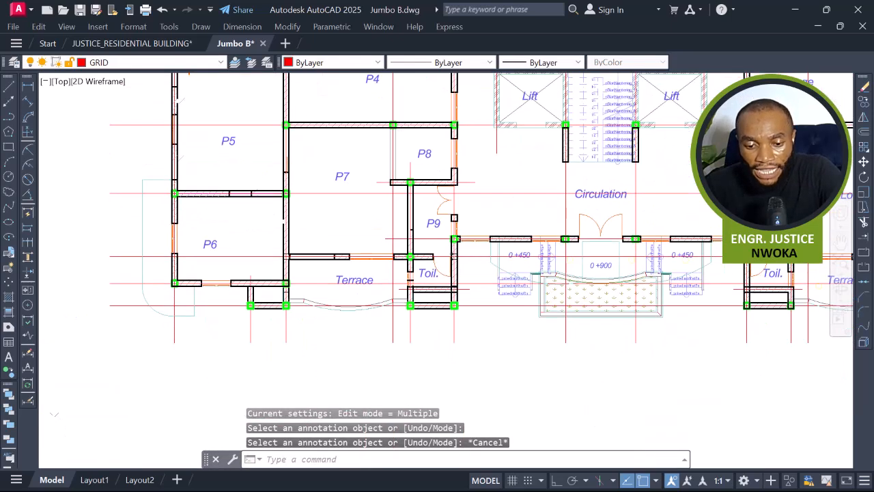
{"action": "scroll", "coordinate": [422, 263], "scroll_direction": "up", "scroll_amount": 2}
{"action": "scroll", "coordinate": [411, 272], "scroll_direction": "up", "scroll_amount": 2}
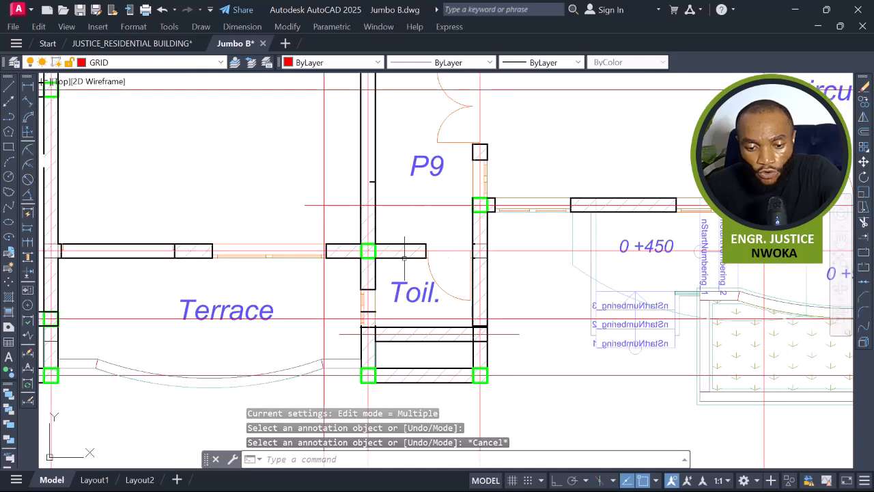
{"action": "scroll", "coordinate": [436, 239], "scroll_direction": "up", "scroll_amount": 3}
{"action": "left_click", "coordinate": [440, 222]}
{"action": "left_click", "coordinate": [398, 240]}
{"action": "left_click", "coordinate": [445, 263]}
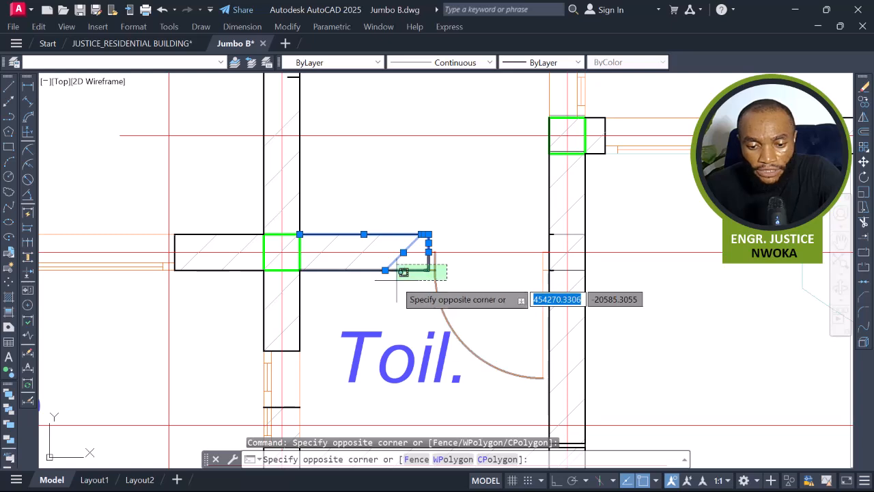
{"action": "left_click", "coordinate": [399, 278]}
{"action": "type", "text": "e"}
{"action": "key", "text": "space"}
{"action": "left_click", "coordinate": [444, 304]}
{"action": "left_click", "coordinate": [394, 356]}
{"action": "key", "text": "space"}
{"action": "left_click", "coordinate": [317, 263]}
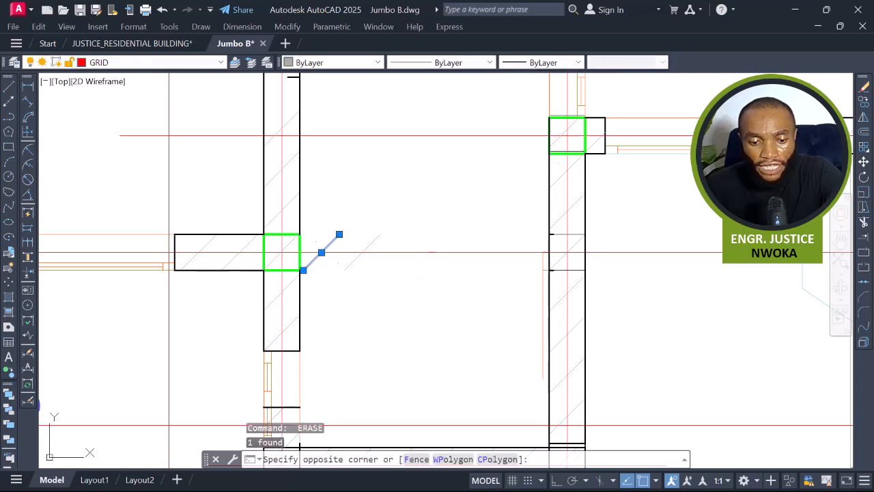
{"action": "key", "text": "space"}
Move the P9 label down into the middle of its panel.
{"action": "scroll", "coordinate": [392, 248], "scroll_direction": "down", "scroll_amount": 3}
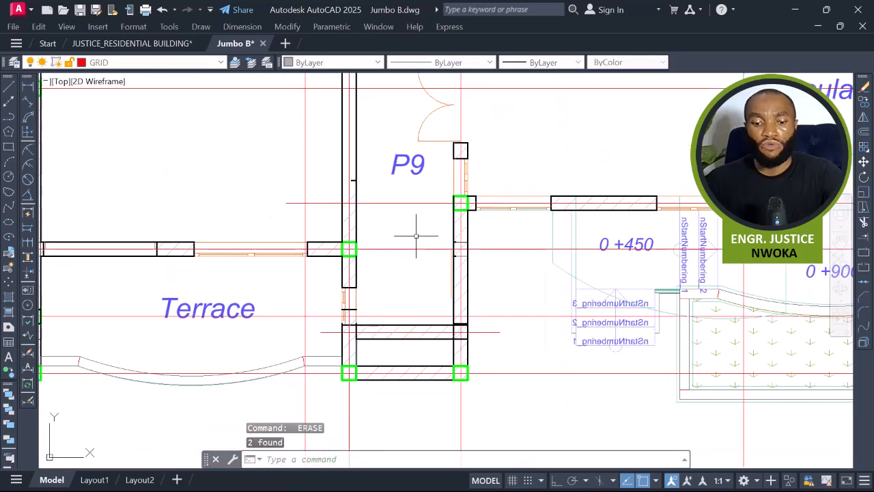
{"action": "middle_click_drag", "start_coordinate": [416, 236], "coordinate": [421, 256]}
{"action": "scroll", "coordinate": [428, 306], "scroll_direction": "down", "scroll_amount": 2}
{"action": "middle_click_drag", "start_coordinate": [426, 303], "coordinate": [439, 318]}
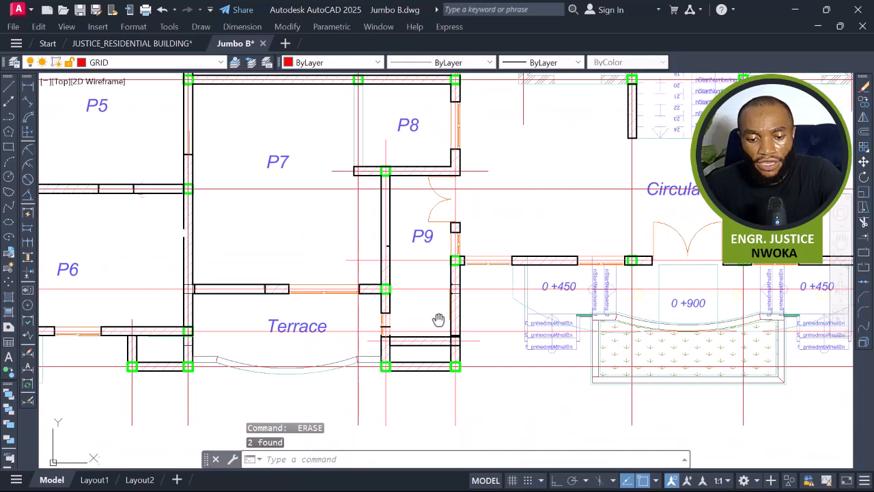
{"action": "left_click", "coordinate": [415, 241]}
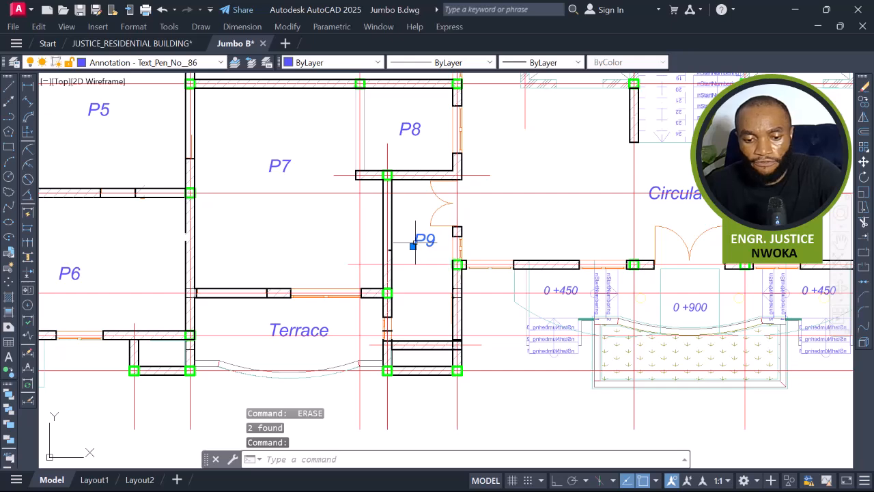
{"action": "type", "text": "m"}
{"action": "key", "text": "space"}
{"action": "scroll", "coordinate": [422, 244], "scroll_direction": "up", "scroll_amount": 2}
{"action": "left_click", "coordinate": [434, 230]}
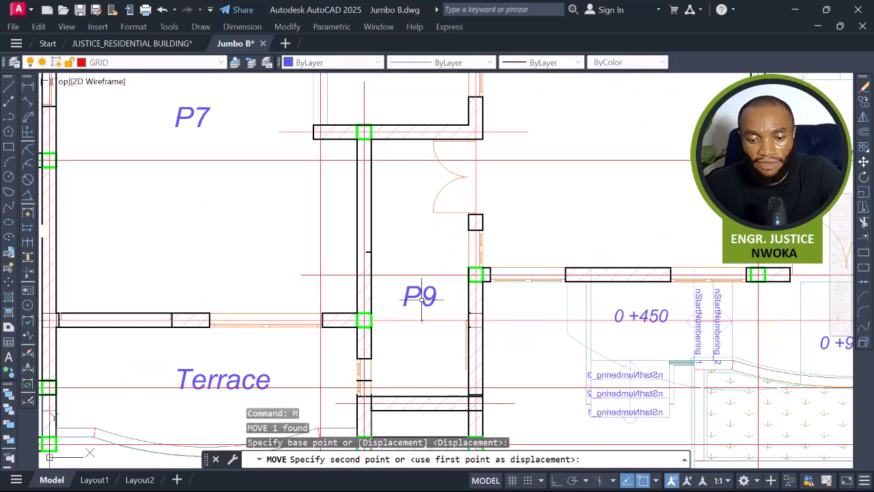
{"action": "left_click", "coordinate": [431, 289]}
Extend the wall lines down across the door opening between the P8 and P9 panels.
{"action": "scroll", "coordinate": [437, 273], "scroll_direction": "down", "scroll_amount": 2}
{"action": "middle_click_drag", "start_coordinate": [458, 212], "coordinate": [448, 233]}
{"action": "scroll", "coordinate": [448, 231], "scroll_direction": "up", "scroll_amount": 2}
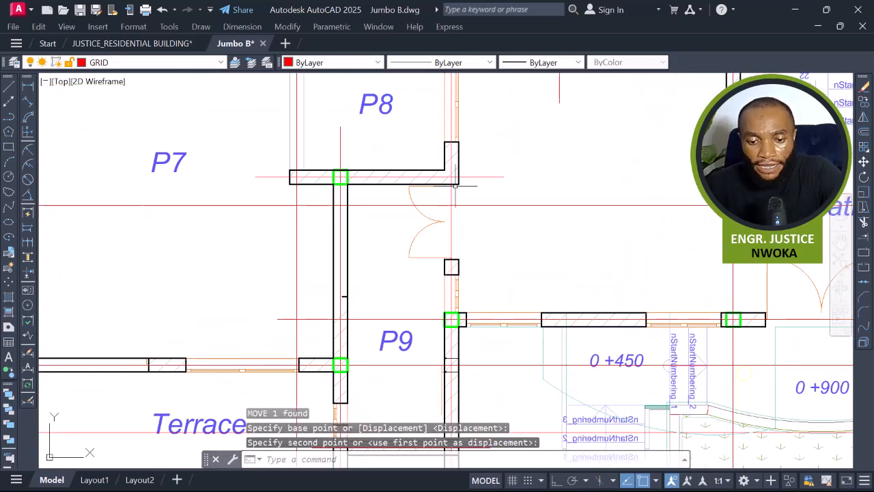
{"action": "left_click", "coordinate": [455, 184]}
{"action": "scroll", "coordinate": [454, 185], "scroll_direction": "up", "scroll_amount": 3}
{"action": "left_click", "coordinate": [405, 132]}
{"action": "left_click", "coordinate": [545, 236]}
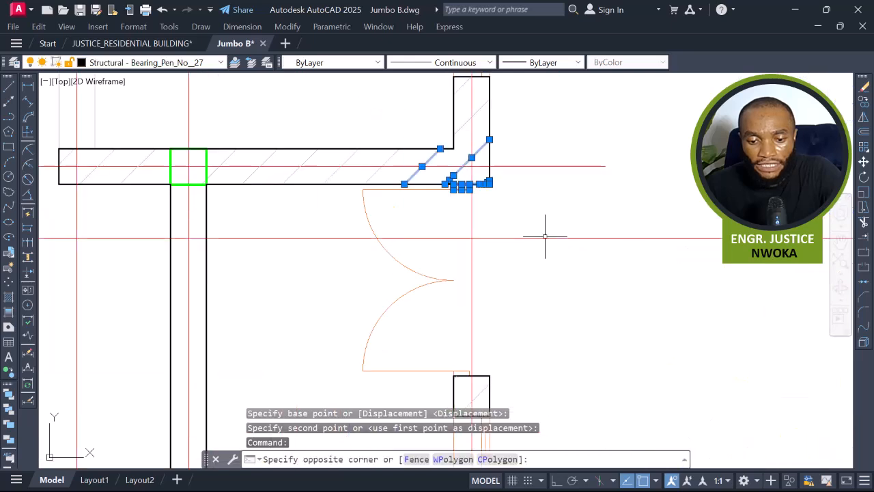
{"action": "left_click", "coordinate": [435, 183]}
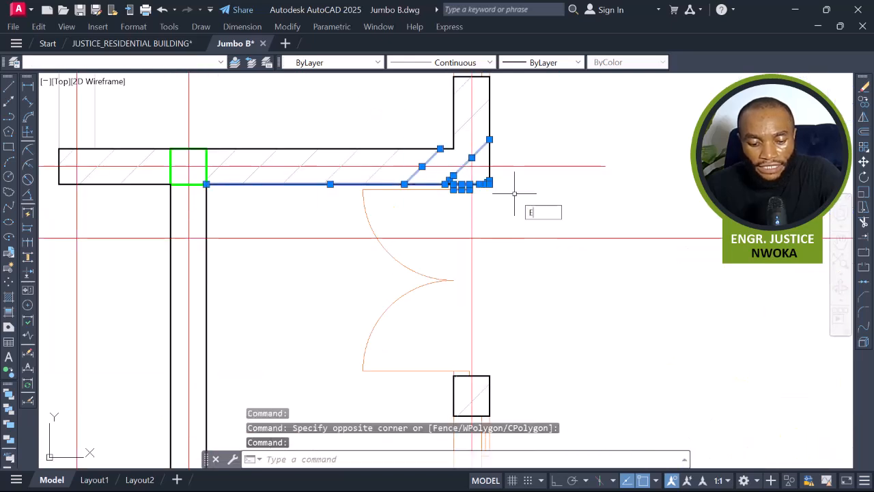
{"action": "type", "text": "ex"}
{"action": "key", "text": "Return"}
{"action": "scroll", "coordinate": [479, 191], "scroll_direction": "down", "scroll_amount": 2}
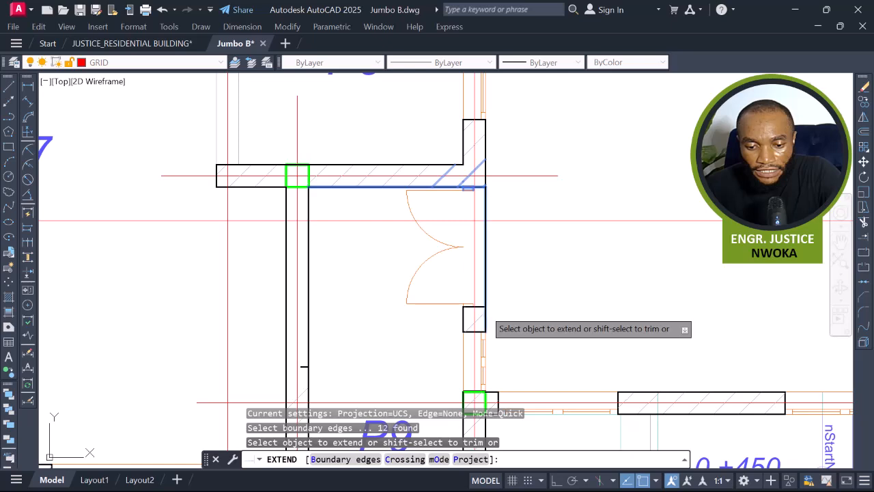
{"action": "left_click", "coordinate": [484, 311]}
{"action": "left_click", "coordinate": [465, 311]}
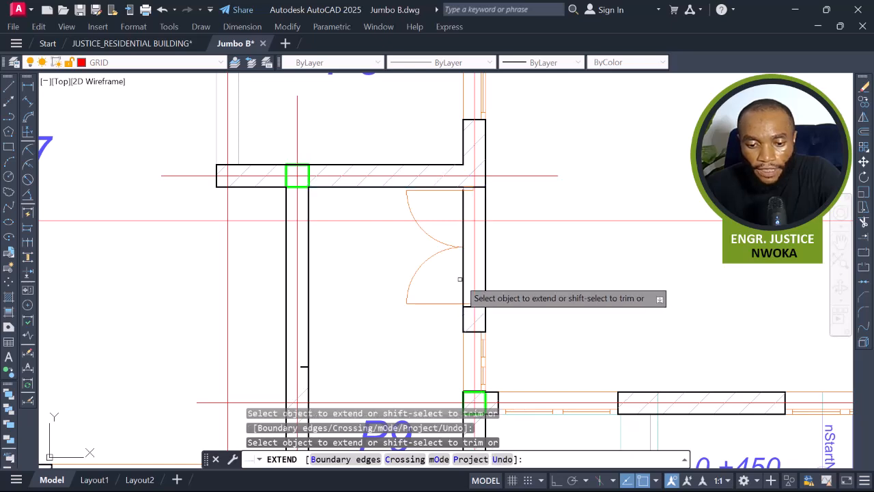
{"action": "key", "text": "Escape"}
Erase the double door swing from the opening beside P9.
{"action": "left_click", "coordinate": [449, 235]}
{"action": "left_click", "coordinate": [411, 307]}
{"action": "left_click", "coordinate": [441, 190]}
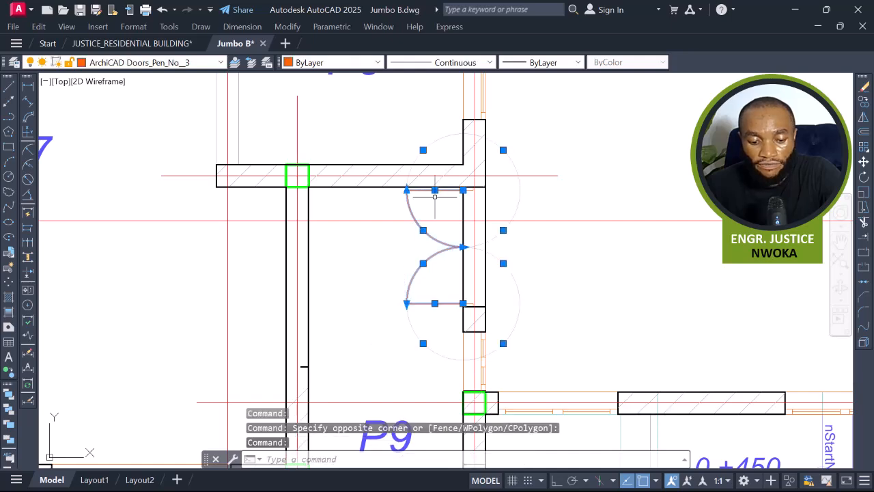
{"action": "type", "text": "E"}
{"action": "key", "text": "Return"}
Examine the whole typical floor plan and the building renders beside it.
{"action": "scroll", "coordinate": [420, 204], "scroll_direction": "down", "scroll_amount": 5}
{"action": "scroll", "coordinate": [413, 311], "scroll_direction": "up", "scroll_amount": 3}
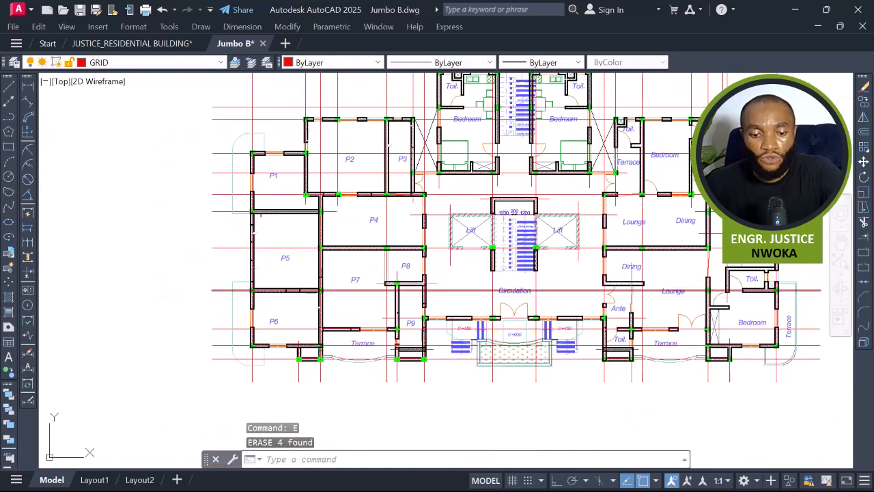
{"action": "scroll", "coordinate": [412, 310], "scroll_direction": "up", "scroll_amount": 2}
{"action": "middle_click_drag", "start_coordinate": [437, 291], "coordinate": [413, 290]}
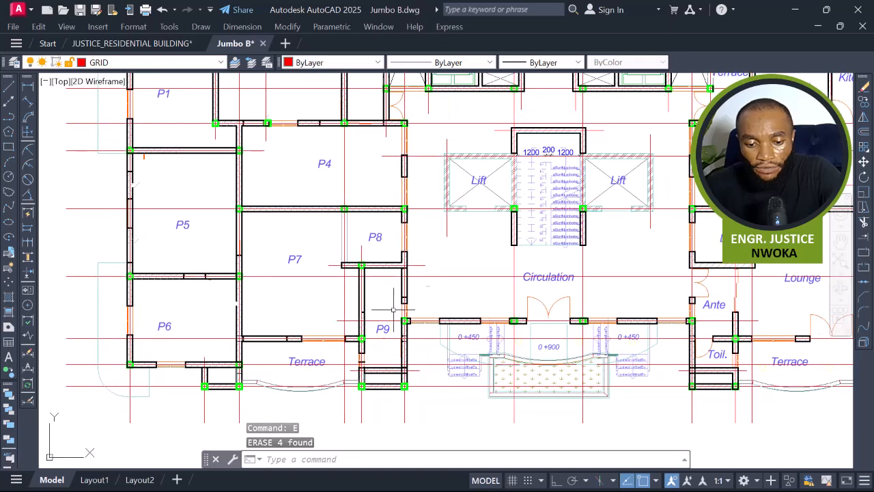
{"action": "scroll", "coordinate": [389, 403], "scroll_direction": "up", "scroll_amount": 2}
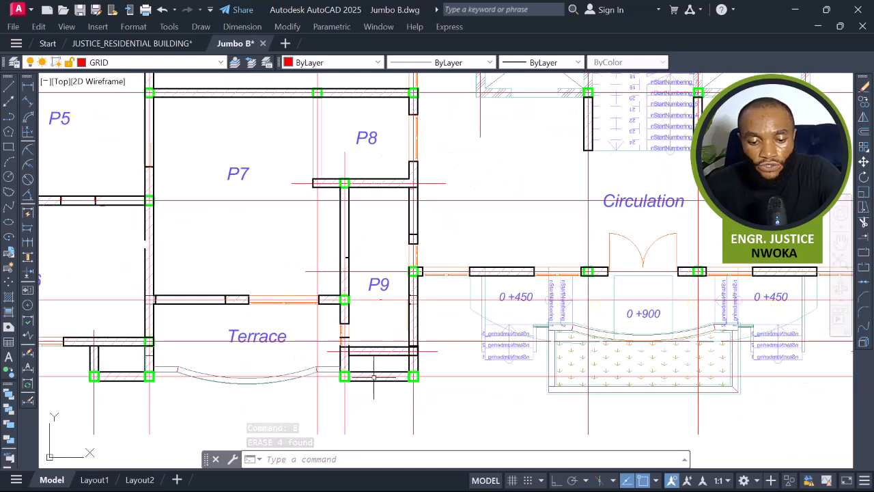
{"action": "scroll", "coordinate": [379, 365], "scroll_direction": "down", "scroll_amount": 8}
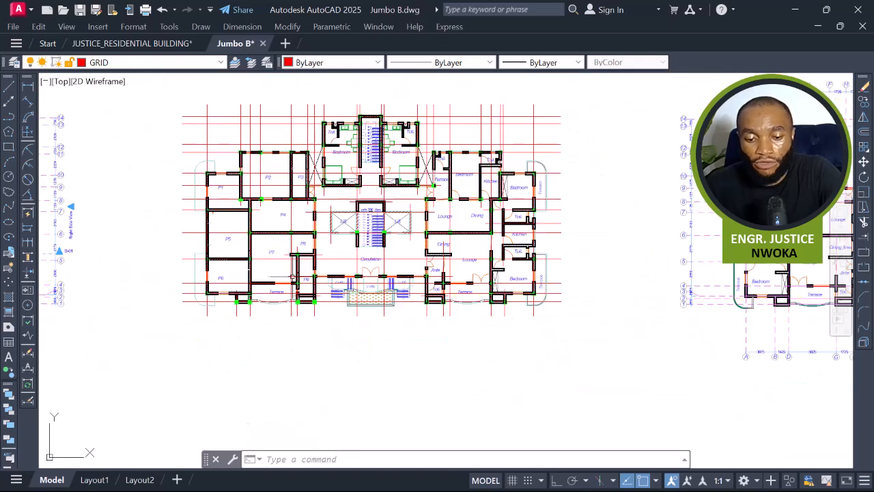
{"action": "scroll", "coordinate": [243, 263], "scroll_direction": "down", "scroll_amount": 6}
{"action": "middle_click_drag", "start_coordinate": [659, 316], "coordinate": [585, 208]}
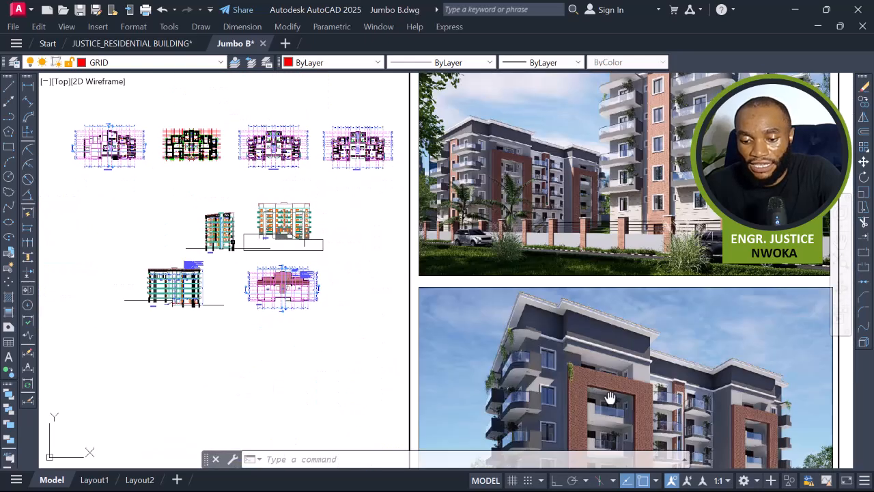
{"action": "middle_click_drag", "start_coordinate": [610, 397], "coordinate": [535, 285]}
{"action": "scroll", "coordinate": [601, 289], "scroll_direction": "up", "scroll_amount": 2}
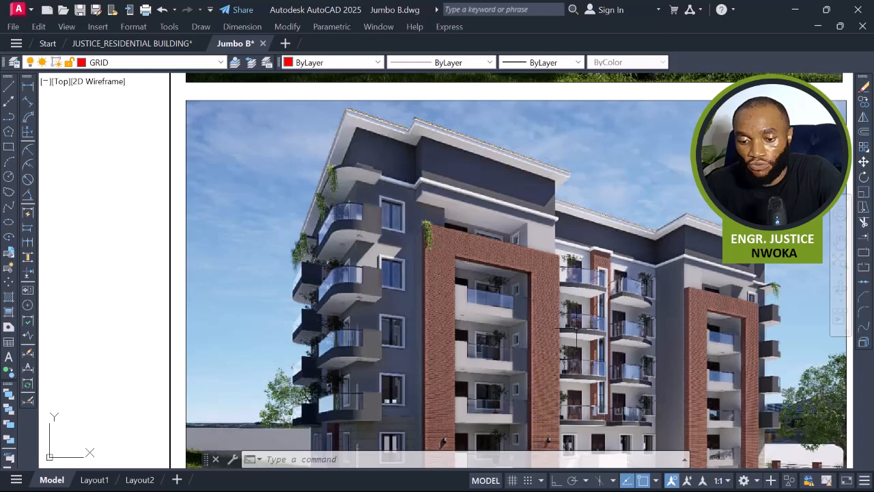
{"action": "scroll", "coordinate": [701, 312], "scroll_direction": "down", "scroll_amount": 4}
{"action": "middle_click_drag", "start_coordinate": [578, 293], "coordinate": [800, 375]}
{"action": "scroll", "coordinate": [578, 217], "scroll_direction": "up", "scroll_amount": 2}
{"action": "scroll", "coordinate": [606, 230], "scroll_direction": "up", "scroll_amount": 6}
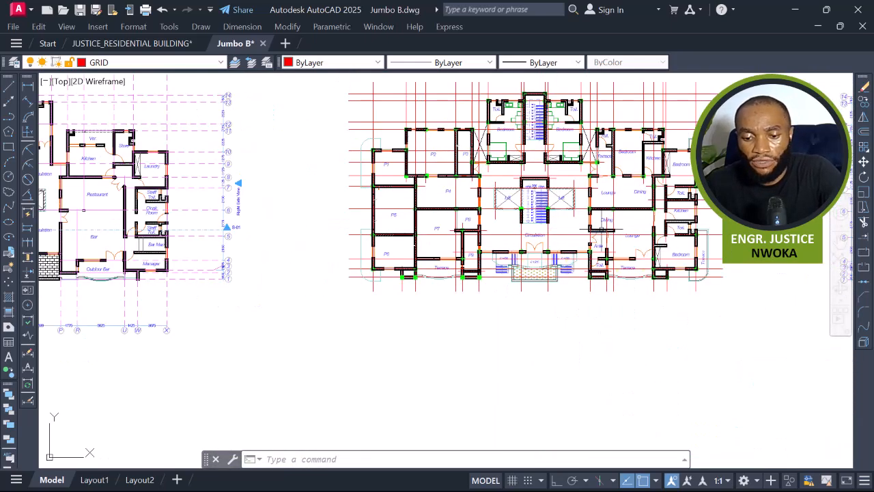
{"action": "scroll", "coordinate": [486, 247], "scroll_direction": "up", "scroll_amount": 2}
{"action": "middle_click_drag", "start_coordinate": [484, 248], "coordinate": [481, 311]}
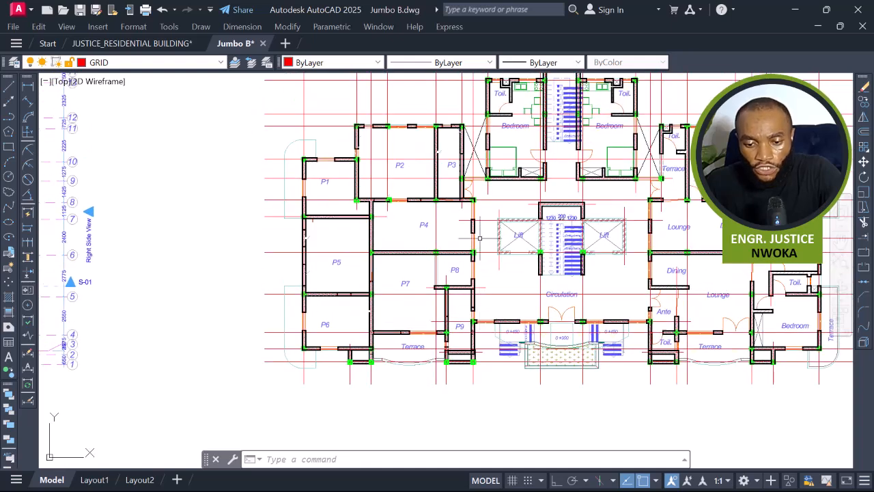
{"action": "scroll", "coordinate": [514, 268], "scroll_direction": "up", "scroll_amount": 2}
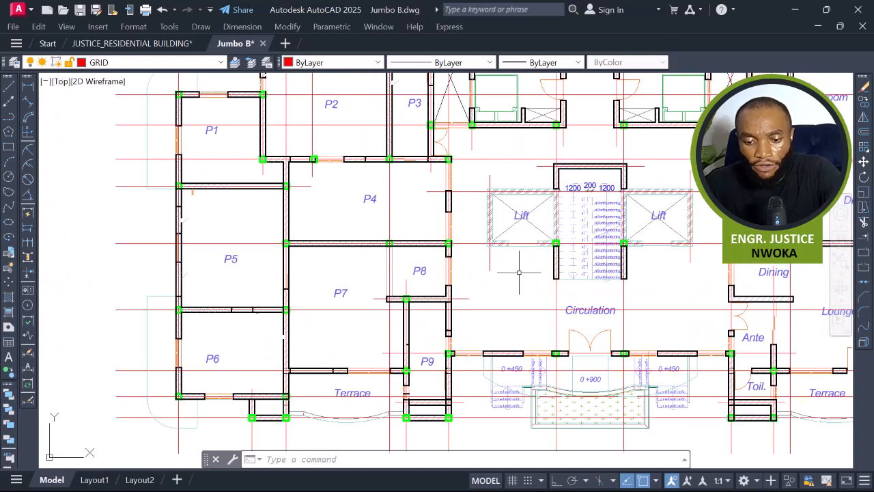
{"action": "scroll", "coordinate": [525, 218], "scroll_direction": "up", "scroll_amount": 2}
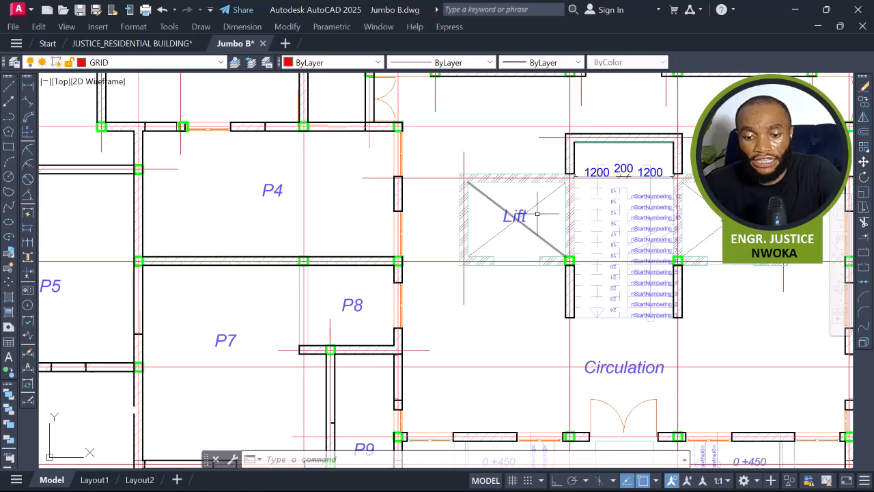
{"action": "middle_click_drag", "start_coordinate": [507, 215], "coordinate": [513, 326]}
{"action": "mouse_move", "coordinate": [593, 230]}
{"action": "middle_mouse_down"}
{"action": "mouse_move", "coordinate": [551, 260]}
{"action": "mouse_move", "coordinate": [536, 306]}
{"action": "middle_mouse_up"}
{"action": "scroll", "coordinate": [535, 262], "scroll_direction": "down", "scroll_amount": 2}
{"action": "scroll", "coordinate": [486, 156], "scroll_direction": "up", "scroll_amount": 2}
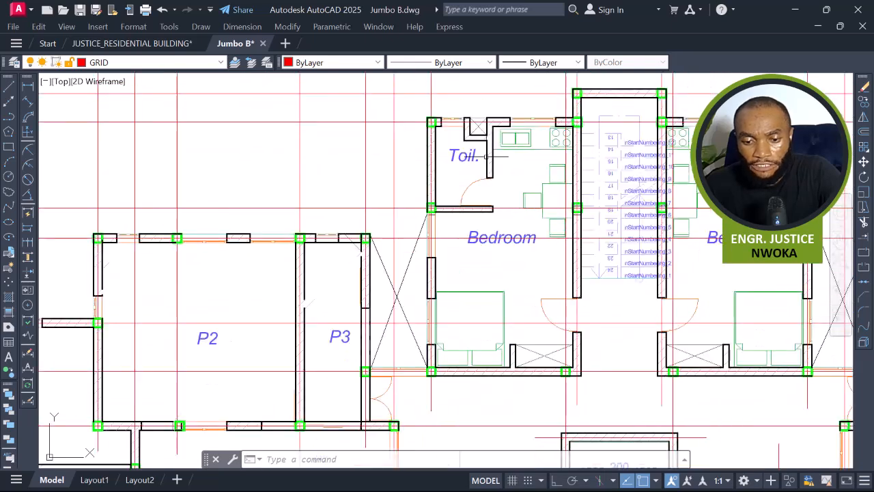
{"action": "left_click", "coordinate": [444, 134]}
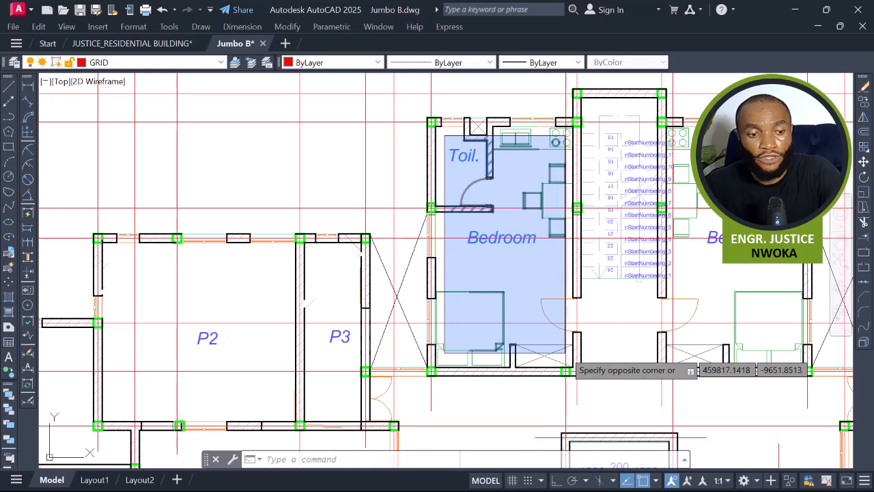
{"action": "key", "text": "Escape"}
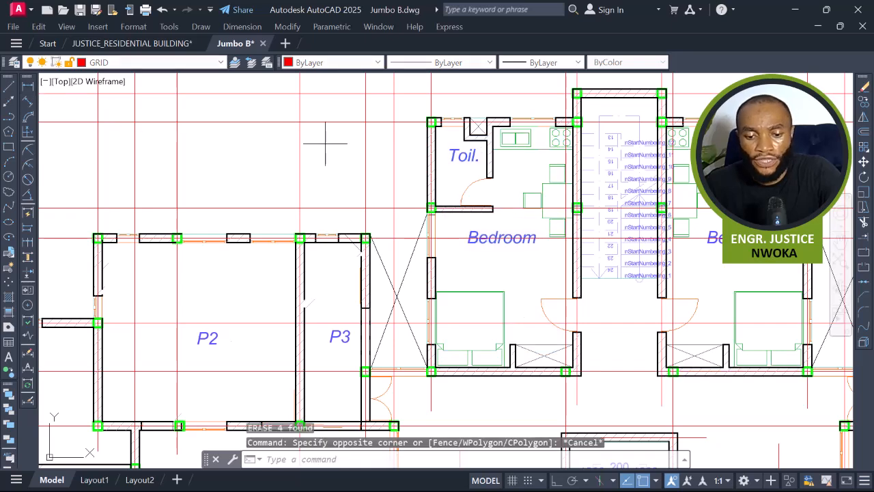
Measure the bedroom's width between its side walls with a linear dimension.
{"action": "type", "text": "dli"}
{"action": "key", "text": "Return"}
{"action": "scroll", "coordinate": [404, 255], "scroll_direction": "up", "scroll_amount": 2}
{"action": "scroll", "coordinate": [456, 248], "scroll_direction": "up", "scroll_amount": 2}
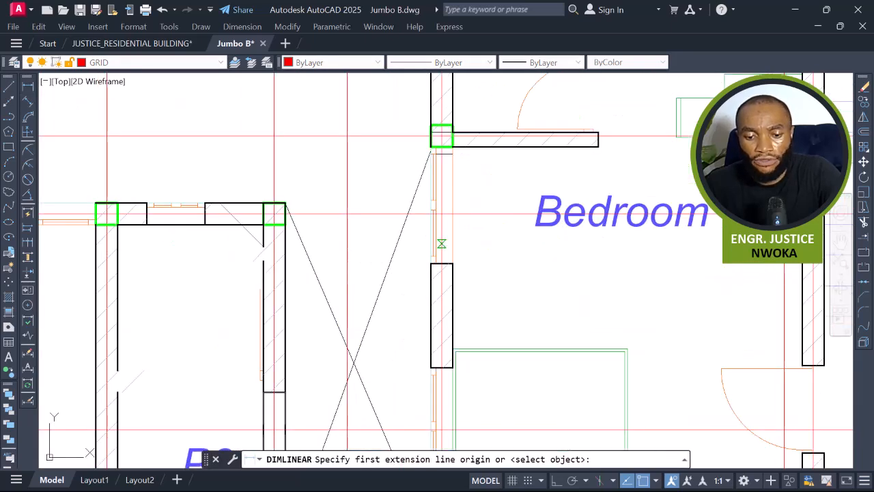
{"action": "left_click", "coordinate": [450, 244]}
{"action": "scroll", "coordinate": [492, 252], "scroll_direction": "down", "scroll_amount": 2}
{"action": "scroll", "coordinate": [571, 250], "scroll_direction": "up", "scroll_amount": 2}
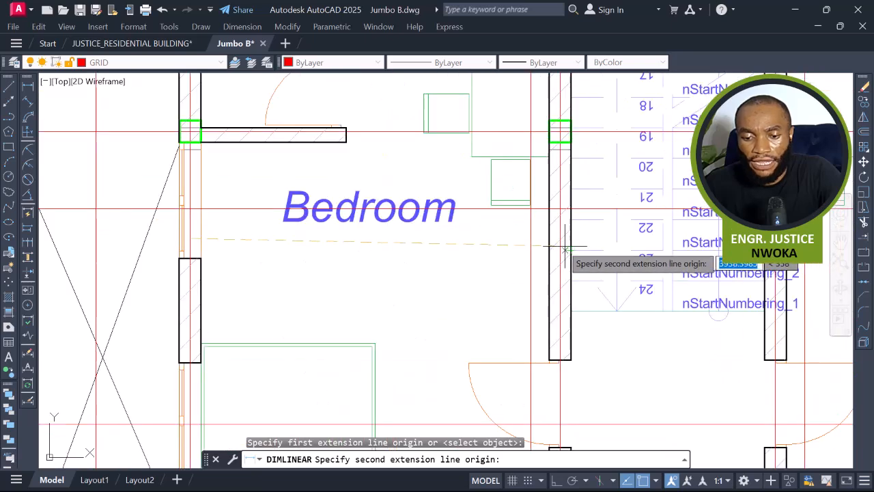
{"action": "left_click", "coordinate": [560, 240]}
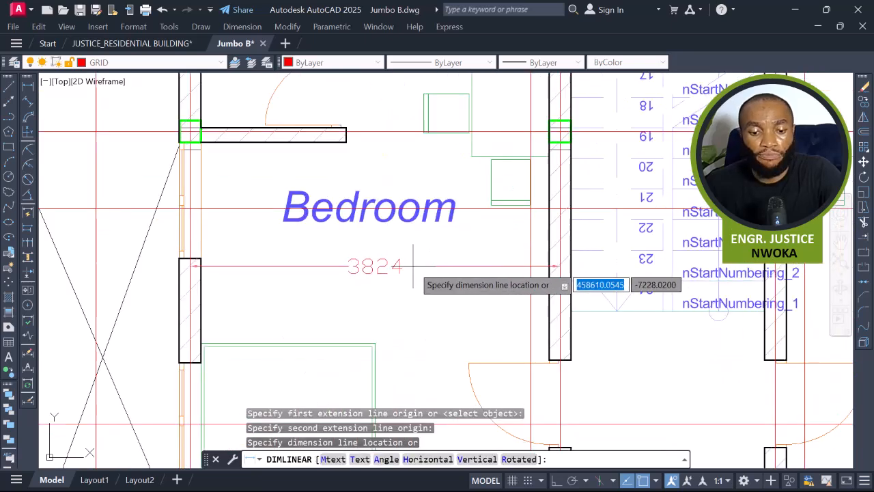
{"action": "key", "text": "Escape"}
Measure the bedroom's length from the top wall to the bottom wall with a linear dimension.
{"action": "key", "text": "Return"}
{"action": "scroll", "coordinate": [428, 274], "scroll_direction": "down", "scroll_amount": 2}
{"action": "middle_click_drag", "start_coordinate": [426, 185], "coordinate": [429, 306]}
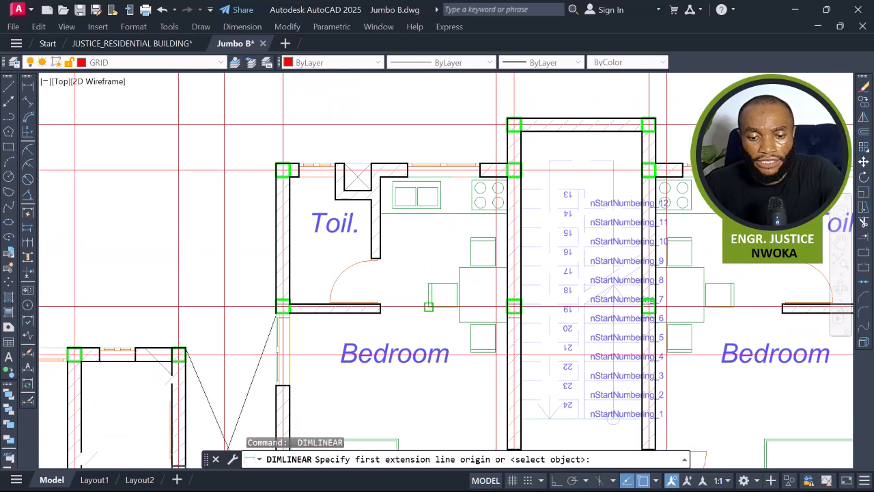
{"action": "scroll", "coordinate": [427, 192], "scroll_direction": "up", "scroll_amount": 2}
{"action": "left_click", "coordinate": [433, 158]}
{"action": "scroll", "coordinate": [436, 160], "scroll_direction": "down", "scroll_amount": 2}
{"action": "middle_click_drag", "start_coordinate": [437, 262], "coordinate": [440, 100]}
{"action": "scroll", "coordinate": [437, 395], "scroll_direction": "up", "scroll_amount": 2}
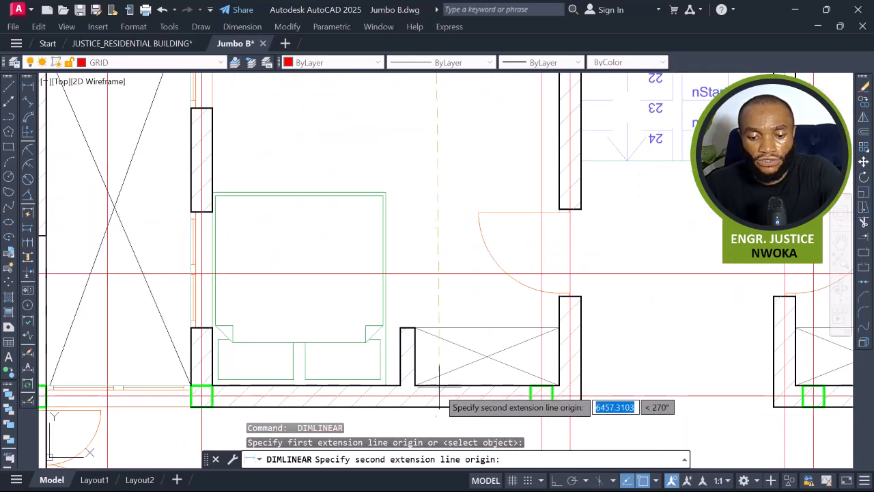
{"action": "left_click", "coordinate": [433, 396]}
{"action": "scroll", "coordinate": [435, 253], "scroll_direction": "down", "scroll_amount": 2}
{"action": "scroll", "coordinate": [441, 292], "scroll_direction": "up", "scroll_amount": 2}
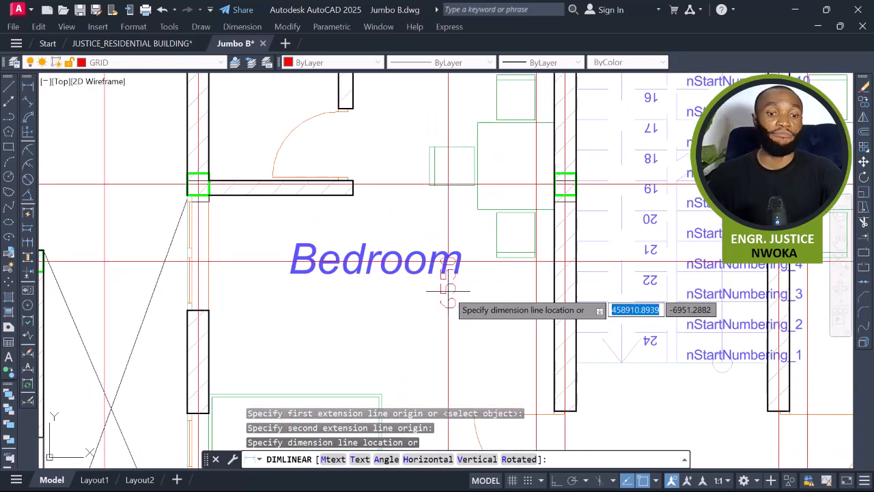
{"action": "key", "text": "Escape"}
Rename the Bedroom label as P11.
{"action": "scroll", "coordinate": [437, 281], "scroll_direction": "down", "scroll_amount": 2}
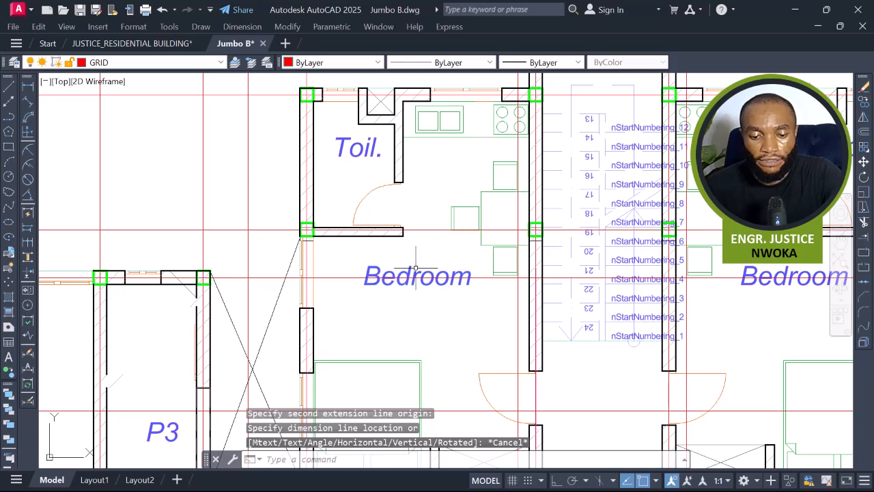
{"action": "left_click", "coordinate": [412, 268]}
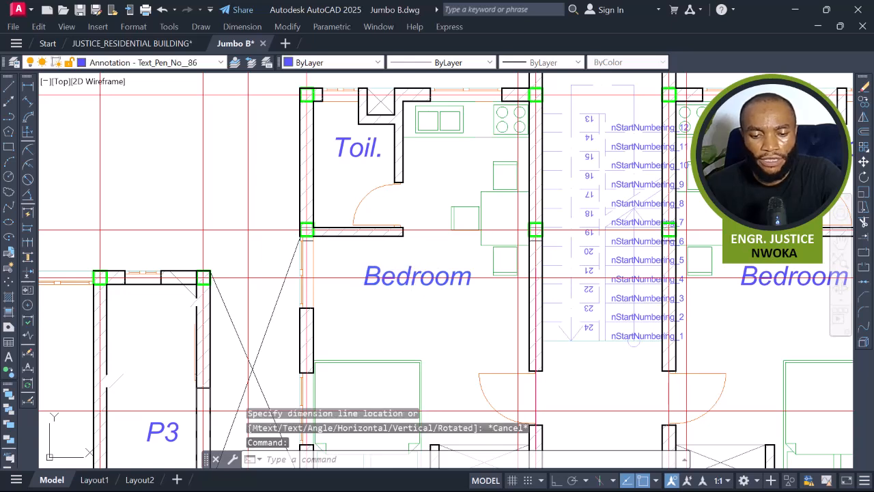
{"action": "double_click", "coordinate": [422, 264]}
{"action": "type", "text": "P"}
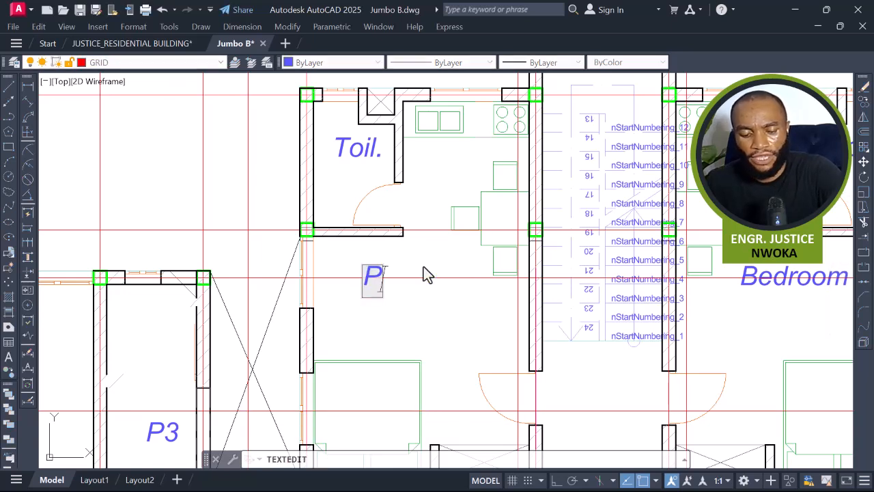
{"action": "type", "text": "11"}
{"action": "key", "text": "Return"}
{"action": "key", "text": "Escape"}
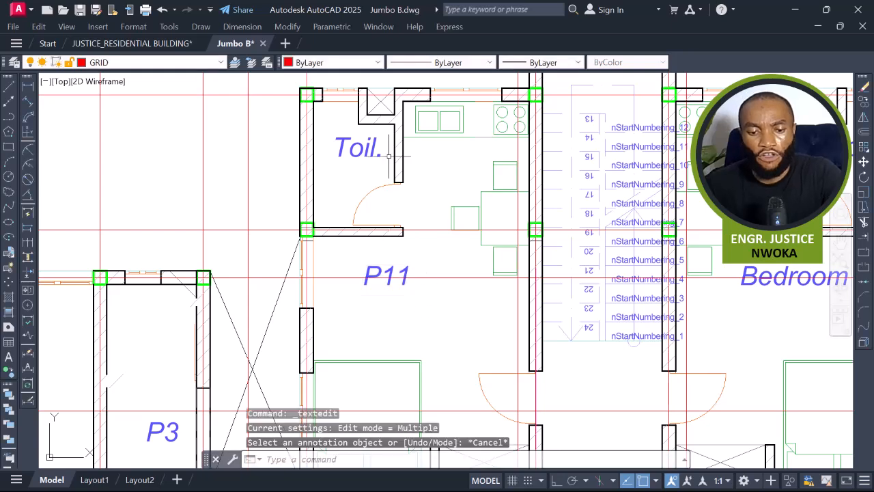
Erase the Toil. label and the toilet fixtures inside the P11 panel.
{"action": "left_click", "coordinate": [360, 147]}
{"action": "type", "text": "e"}
{"action": "key", "text": "Return"}
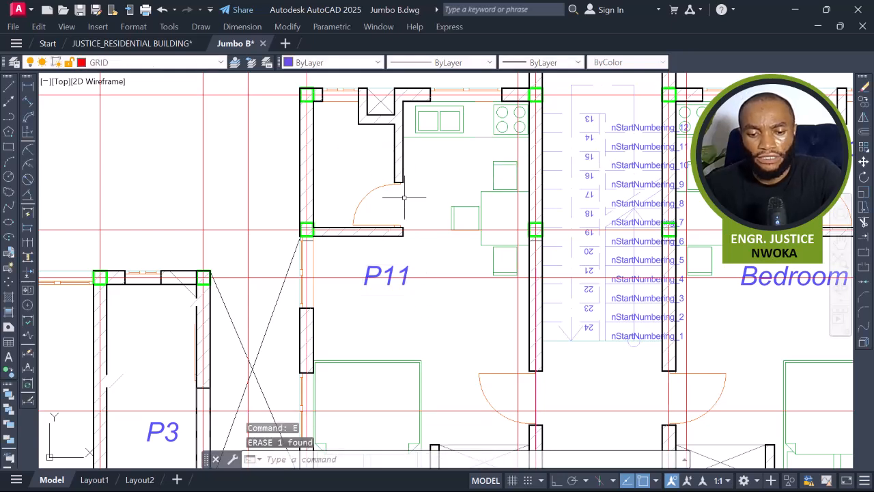
{"action": "middle_click_drag", "start_coordinate": [400, 195], "coordinate": [422, 266]}
{"action": "left_click", "coordinate": [356, 181]}
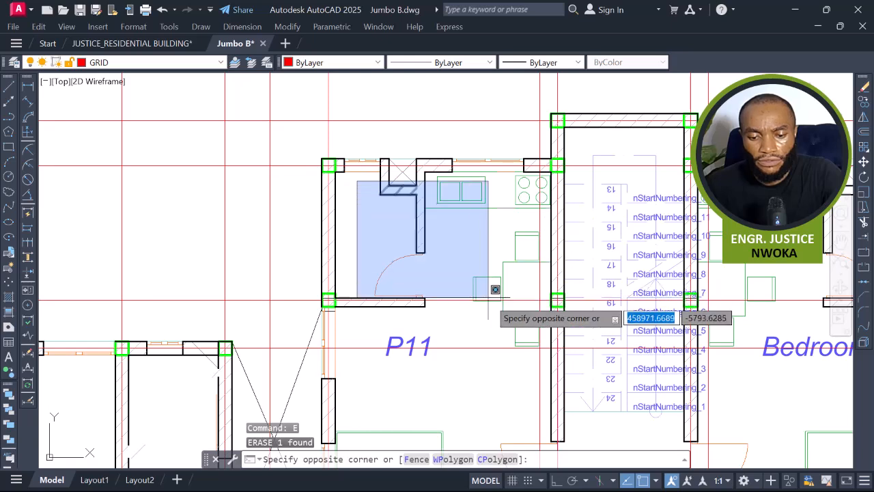
{"action": "left_click", "coordinate": [539, 323]}
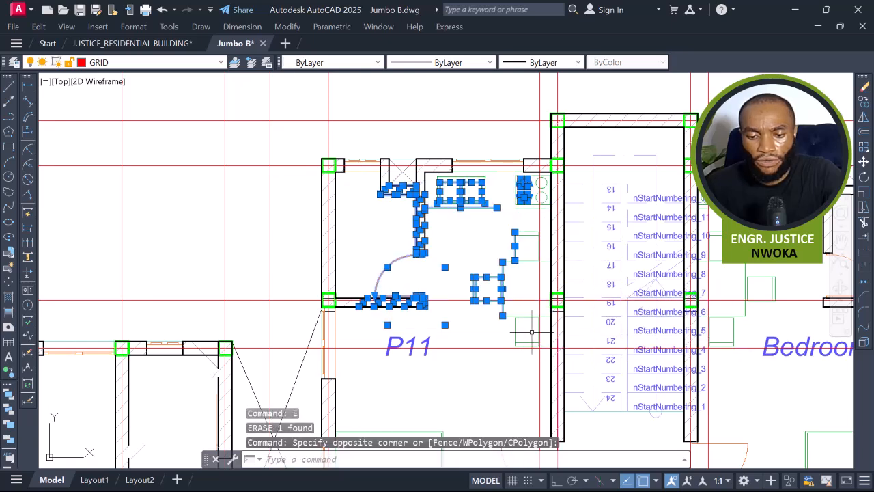
{"action": "type", "text": "e"}
{"action": "key", "text": "Return"}
Erase the toilet partition walls and door inside the P11 panel.
{"action": "left_click", "coordinate": [531, 189]}
{"action": "left_click", "coordinate": [398, 253]}
{"action": "type", "text": "e"}
{"action": "key", "text": "Return"}
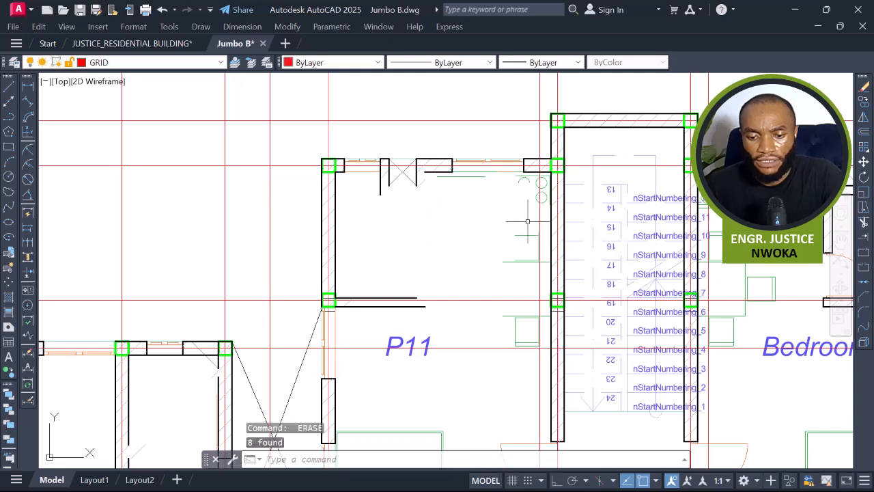
Select all similar furniture objects across the plan and erase them.
{"action": "left_click", "coordinate": [527, 224]}
{"action": "left_click", "coordinate": [505, 285]}
{"action": "right_click", "coordinate": [453, 218]}
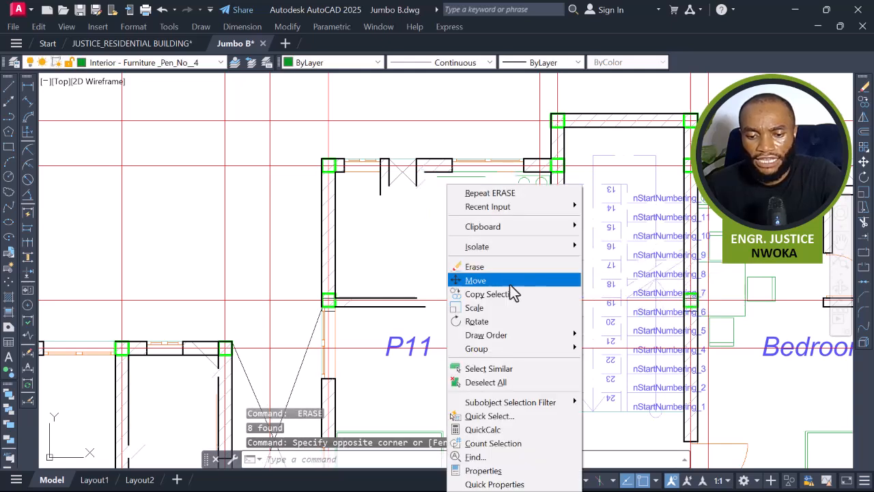
{"action": "left_click", "coordinate": [494, 368]}
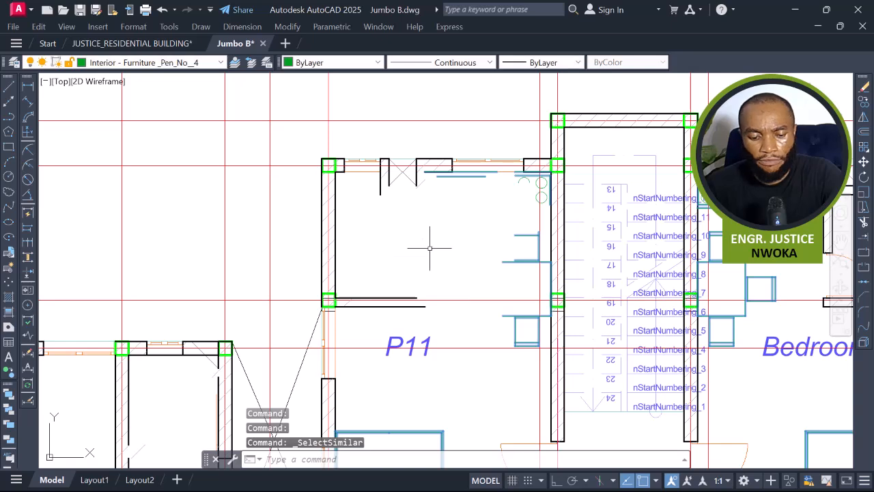
{"action": "key", "text": "Return"}
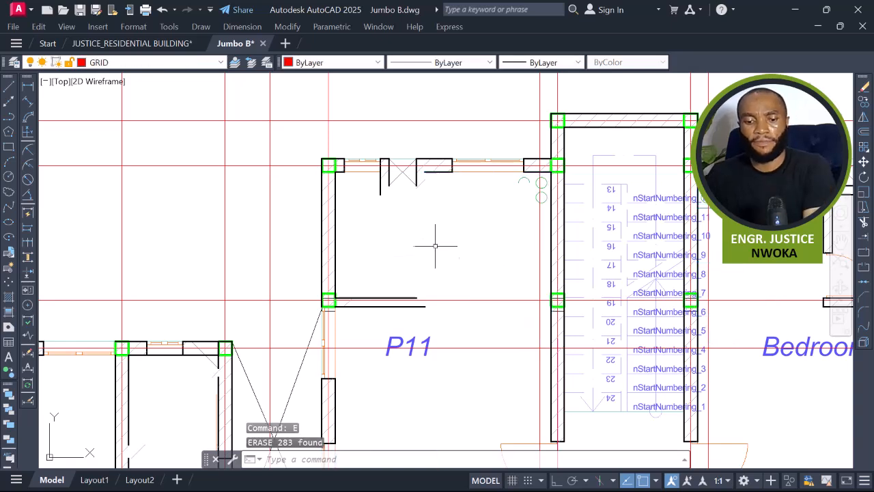
Erase the leftover partition line along the toilet wall in P11.
{"action": "key", "text": "Escape"}
{"action": "scroll", "coordinate": [389, 291], "scroll_direction": "up", "scroll_amount": 4}
{"action": "left_click", "coordinate": [387, 299]}
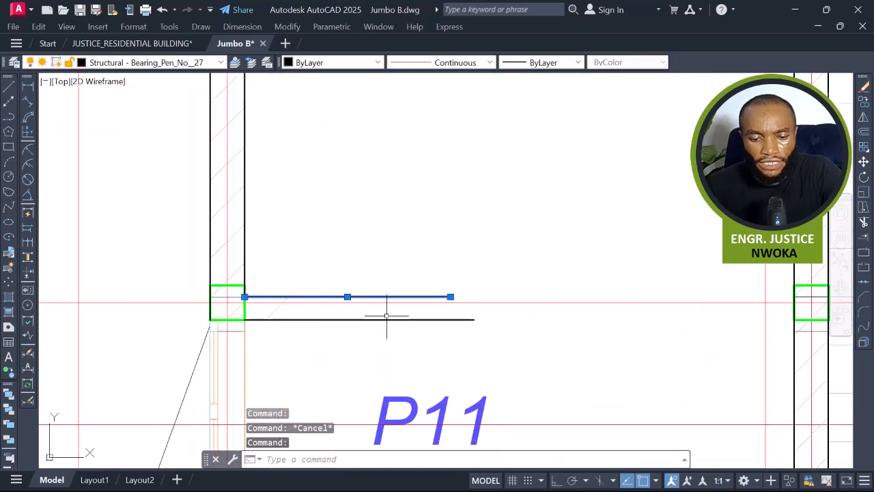
{"action": "type", "text": "E"}
{"action": "key", "text": "Return"}
Erase the window in the top wall of the P11 panel.
{"action": "scroll", "coordinate": [383, 326], "scroll_direction": "down", "scroll_amount": 6}
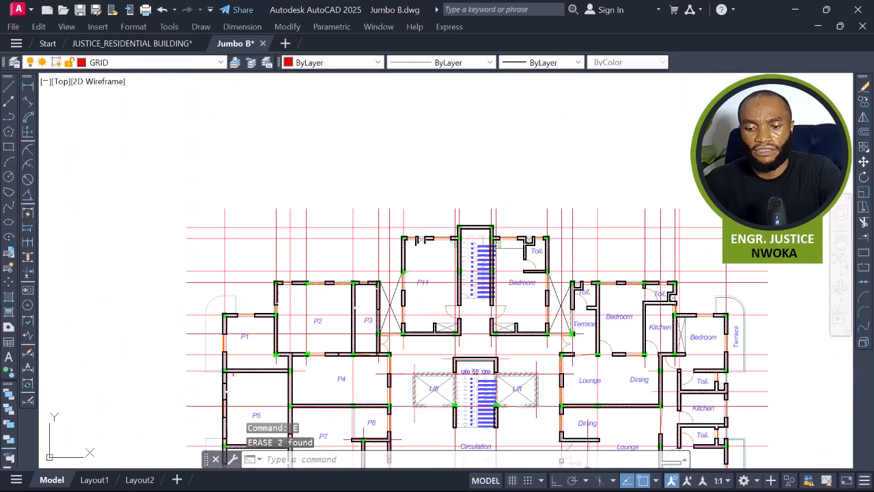
{"action": "scroll", "coordinate": [430, 198], "scroll_direction": "up", "scroll_amount": 8}
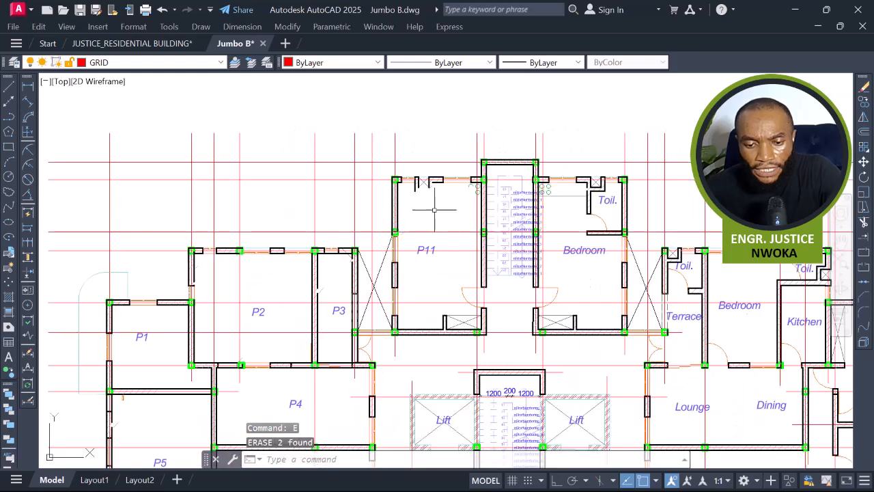
{"action": "left_click", "coordinate": [431, 199]}
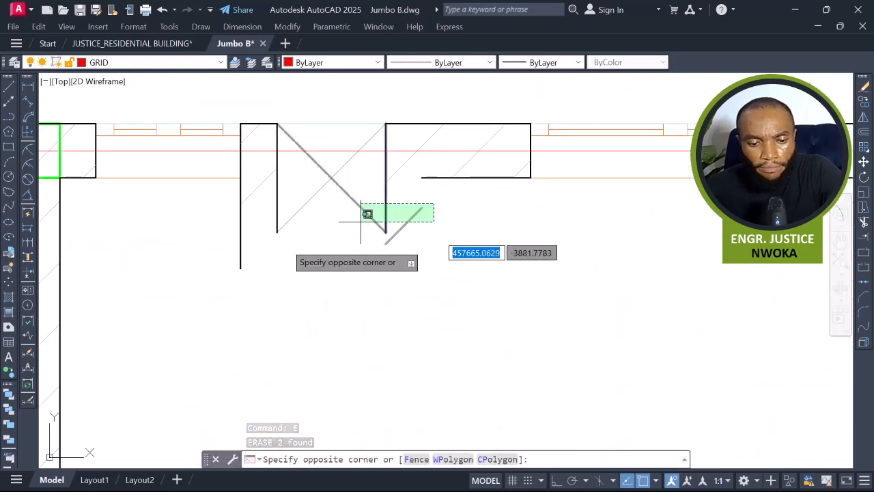
{"action": "left_click", "coordinate": [228, 261]}
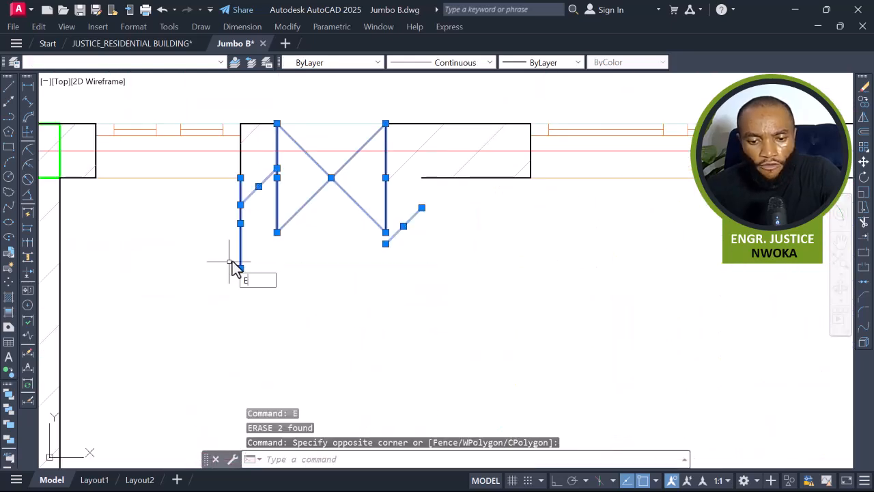
{"action": "key", "text": "Return"}
{"action": "scroll", "coordinate": [344, 217], "scroll_direction": "down", "scroll_amount": 5}
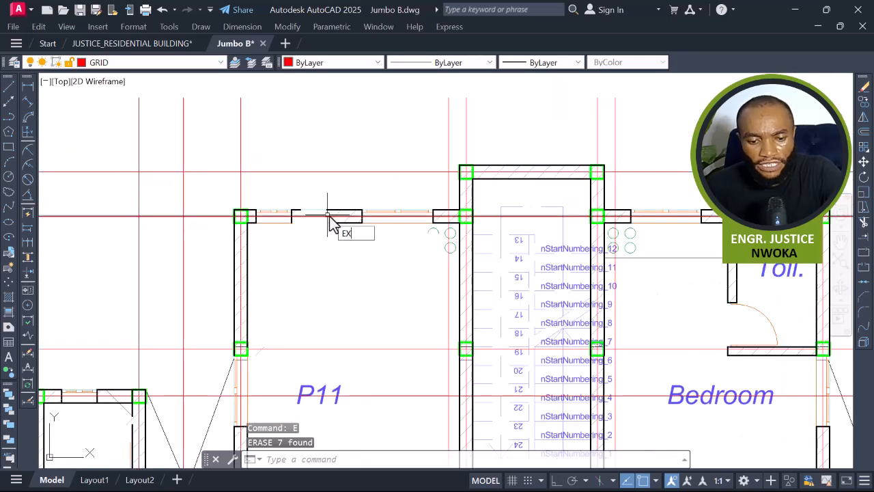
{"action": "key", "text": "Return"}
{"action": "scroll", "coordinate": [330, 222], "scroll_direction": "up", "scroll_amount": 5}
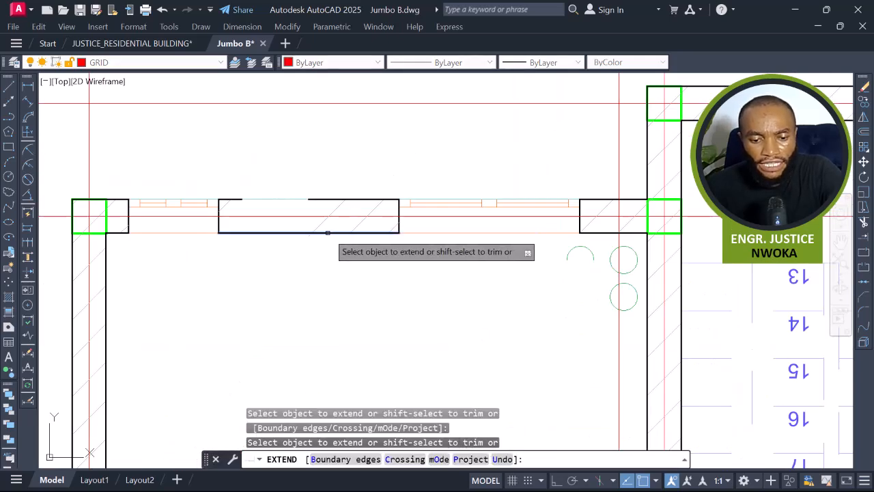
{"action": "scroll", "coordinate": [334, 232], "scroll_direction": "down", "scroll_amount": 6}
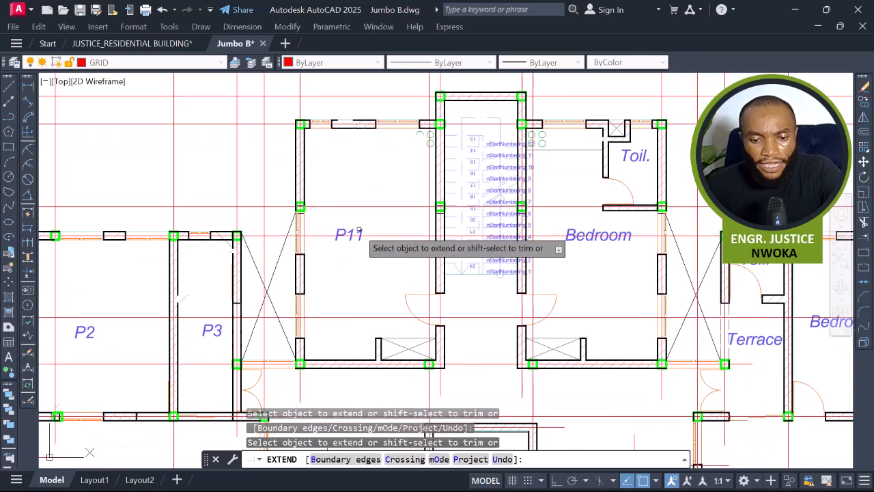
{"action": "scroll", "coordinate": [358, 230], "scroll_direction": "up", "scroll_amount": 2}
{"action": "key", "text": "Escape"}
Move the P11 label down into the middle of its panel.
{"action": "left_click", "coordinate": [367, 223]}
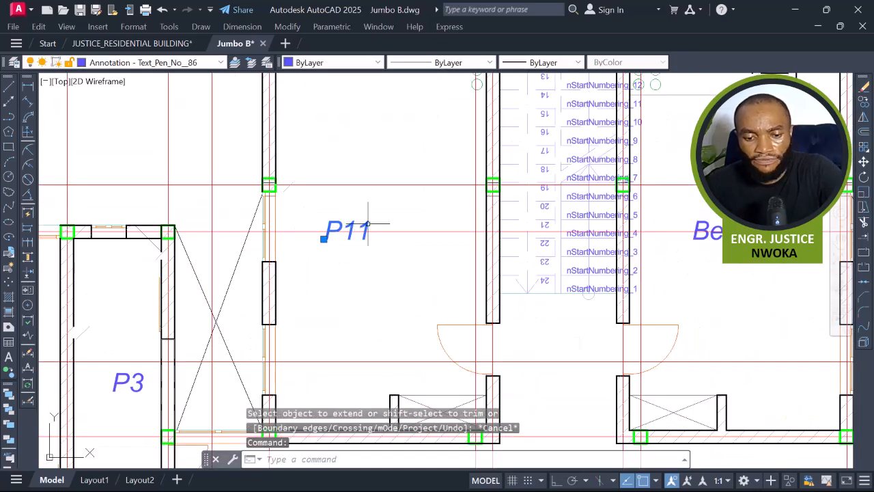
{"action": "type", "text": "m"}
{"action": "key", "text": "Return"}
{"action": "left_click", "coordinate": [367, 223]}
{"action": "left_click", "coordinate": [400, 267]}
Erase the window block in the bottom wall of the P11 panel.
{"action": "scroll", "coordinate": [388, 287], "scroll_direction": "down", "scroll_amount": 4}
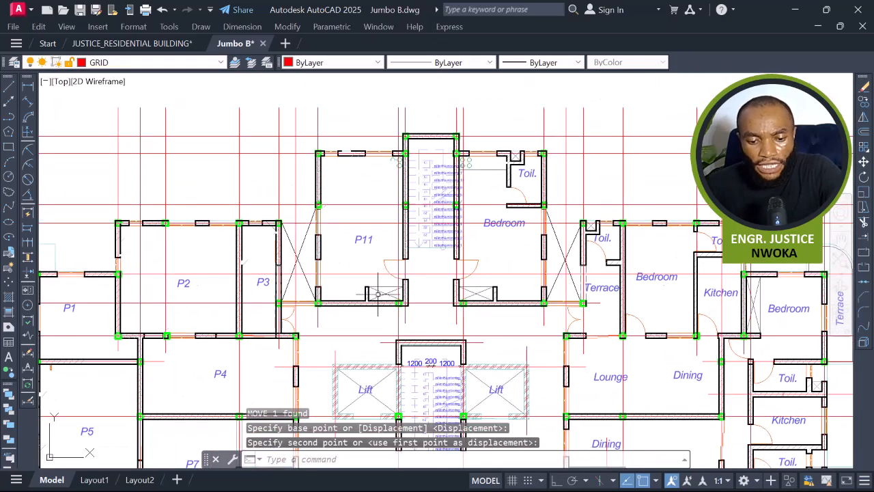
{"action": "scroll", "coordinate": [382, 290], "scroll_direction": "up", "scroll_amount": 5}
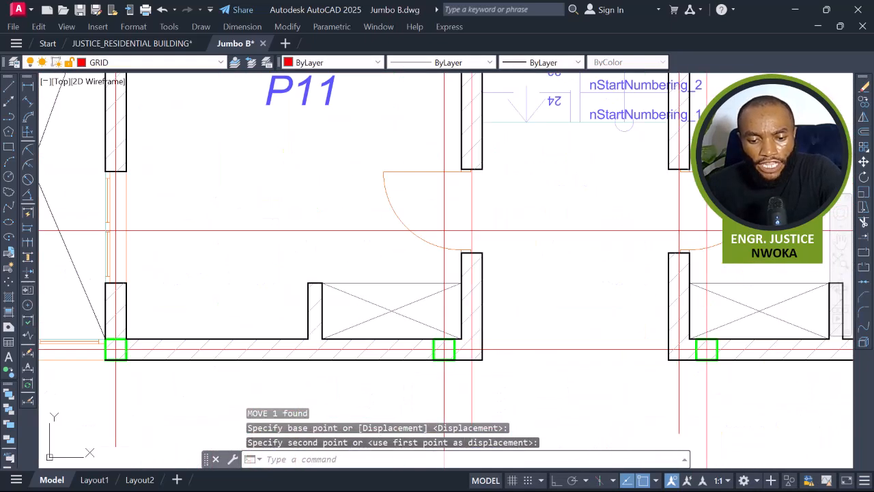
{"action": "left_click", "coordinate": [318, 310]}
{"action": "type", "text": "E"}
{"action": "key", "text": "Return"}
Erase the door swing below the P11 panel.
{"action": "scroll", "coordinate": [351, 296], "scroll_direction": "down", "scroll_amount": 2}
{"action": "scroll", "coordinate": [358, 286], "scroll_direction": "up", "scroll_amount": 2}
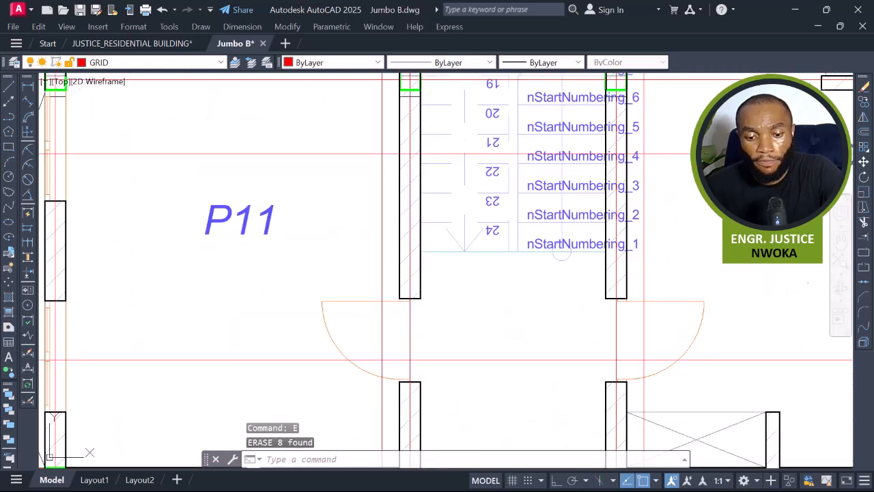
{"action": "left_click", "coordinate": [352, 286]}
{"action": "left_click", "coordinate": [297, 329]}
{"action": "type", "text": "E"}
{"action": "key", "text": "Return"}
{"action": "scroll", "coordinate": [429, 196], "scroll_direction": "down", "scroll_amount": 3}
{"action": "scroll", "coordinate": [429, 196], "scroll_direction": "up", "scroll_amount": 1}
{"action": "type", "text": "EX"}
{"action": "key", "text": "Return"}
{"action": "scroll", "coordinate": [425, 252], "scroll_direction": "up", "scroll_amount": 2}
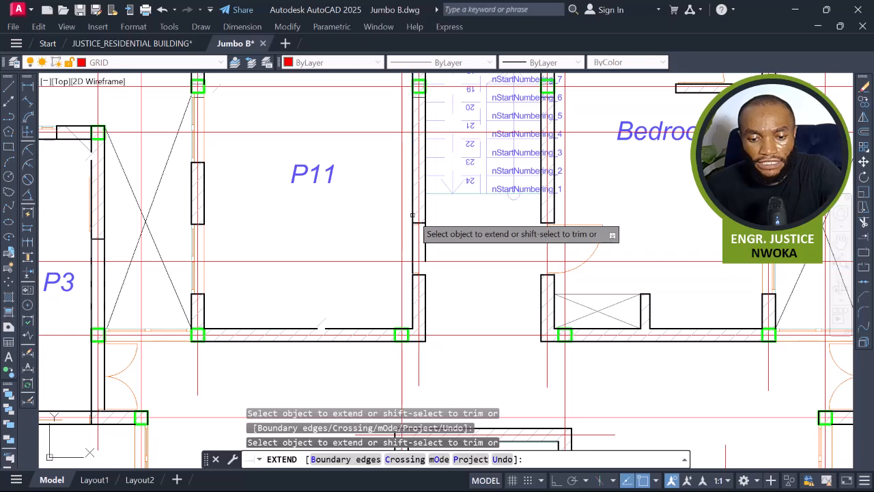
{"action": "scroll", "coordinate": [447, 266], "scroll_direction": "down", "scroll_amount": 4}
{"action": "middle_click_drag", "start_coordinate": [413, 292], "coordinate": [408, 228]}
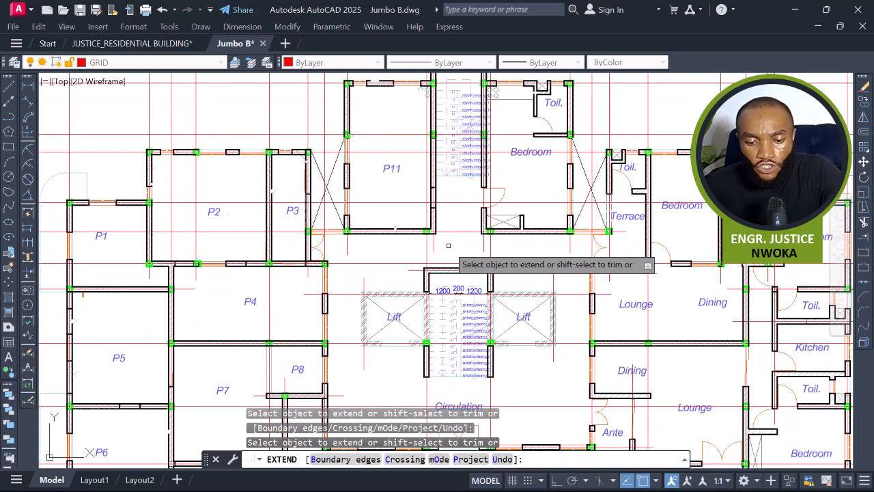
{"action": "scroll", "coordinate": [437, 253], "scroll_direction": "up", "scroll_amount": 4}
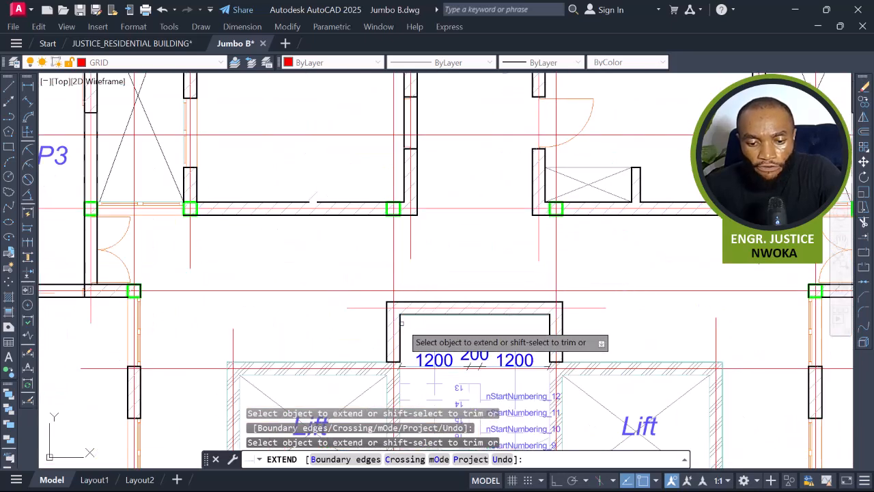
{"action": "key", "text": "Escape"}
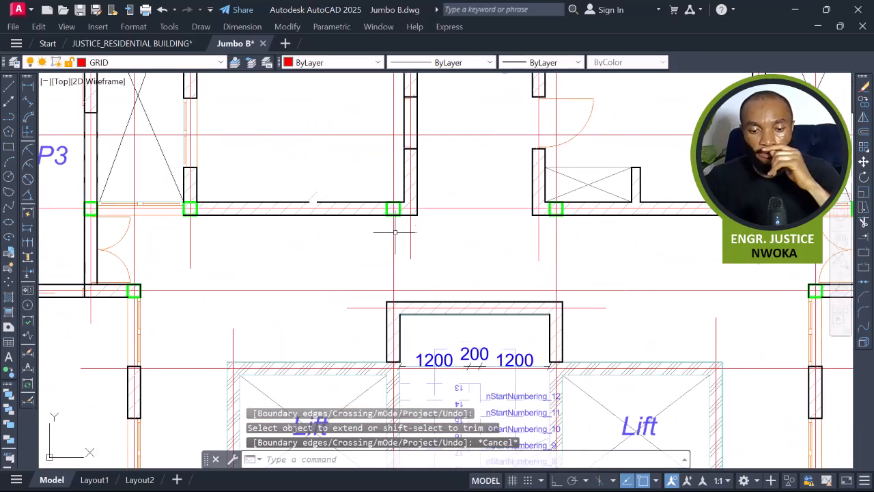
Try to extend the wall line below the P11 panel using the column as the boundary.
{"action": "scroll", "coordinate": [394, 232], "scroll_direction": "up", "scroll_amount": 5}
{"action": "left_click", "coordinate": [435, 267]}
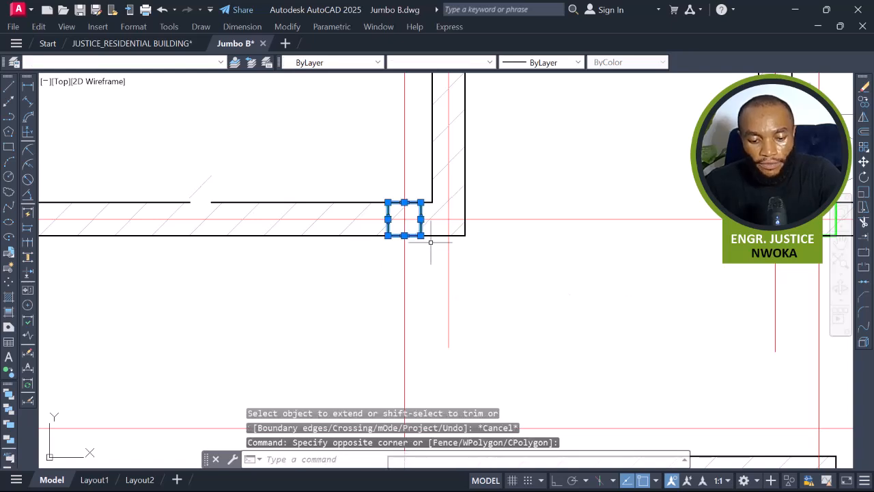
{"action": "key", "text": "Return"}
{"action": "scroll", "coordinate": [431, 243], "scroll_direction": "down", "scroll_amount": 5}
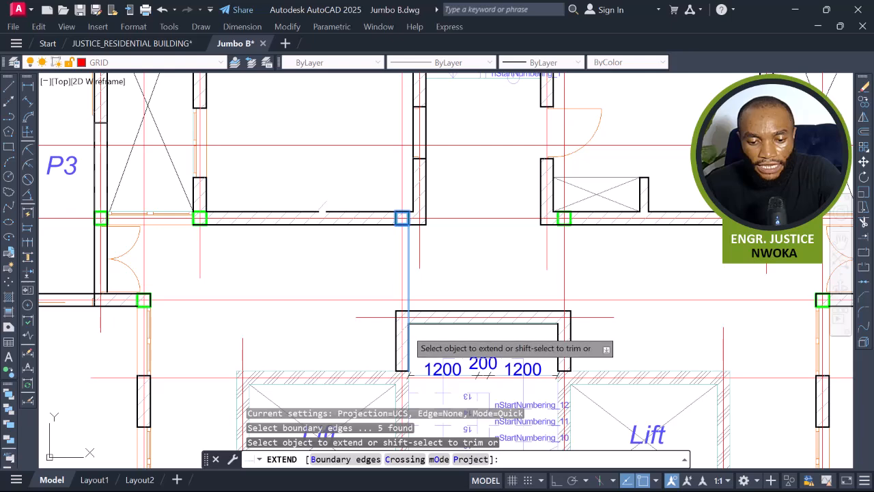
{"action": "left_click", "coordinate": [406, 328]}
{"action": "scroll", "coordinate": [409, 328], "scroll_direction": "up", "scroll_amount": 3}
{"action": "left_click", "coordinate": [410, 330]}
{"action": "left_click", "coordinate": [401, 331]}
{"action": "scroll", "coordinate": [417, 328], "scroll_direction": "down", "scroll_amount": 4}
{"action": "key", "text": "Escape"}
Try to extend a line using the bottom edge of the P11 panel's wall as the boundary.
{"action": "scroll", "coordinate": [400, 235], "scroll_direction": "up", "scroll_amount": 4}
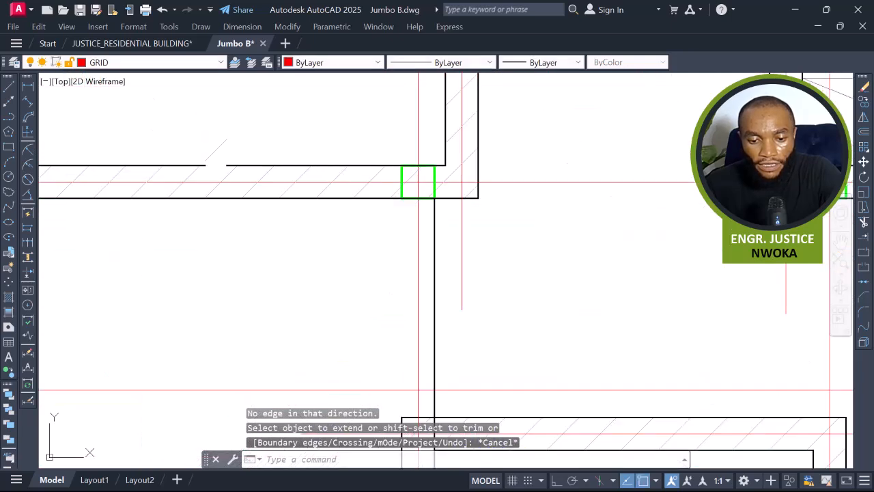
{"action": "left_click", "coordinate": [383, 198]}
{"action": "scroll", "coordinate": [346, 198], "scroll_direction": "down", "scroll_amount": 5}
{"action": "key", "text": "Return"}
{"action": "scroll", "coordinate": [383, 294], "scroll_direction": "up", "scroll_amount": 3}
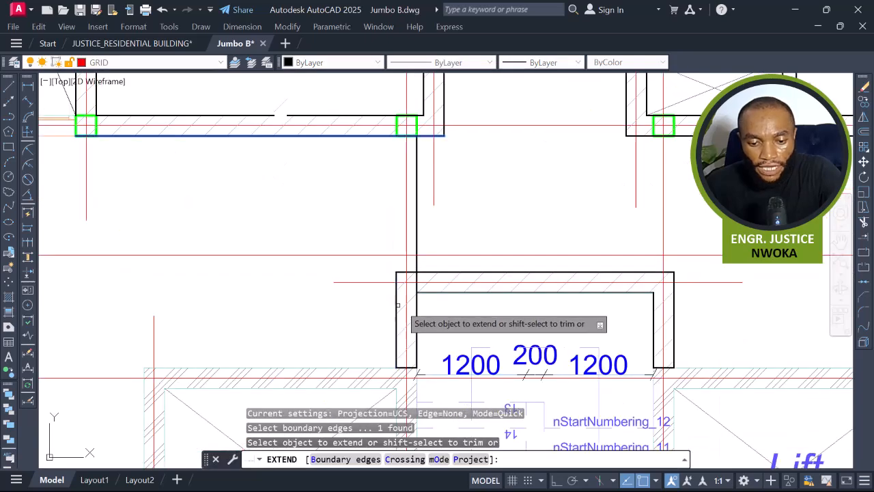
{"action": "scroll", "coordinate": [393, 306], "scroll_direction": "down", "scroll_amount": 3}
{"action": "key", "text": "Escape"}
{"action": "middle_click_drag", "start_coordinate": [430, 310], "coordinate": [431, 244]}
{"action": "scroll", "coordinate": [383, 256], "scroll_direction": "up", "scroll_amount": 4}
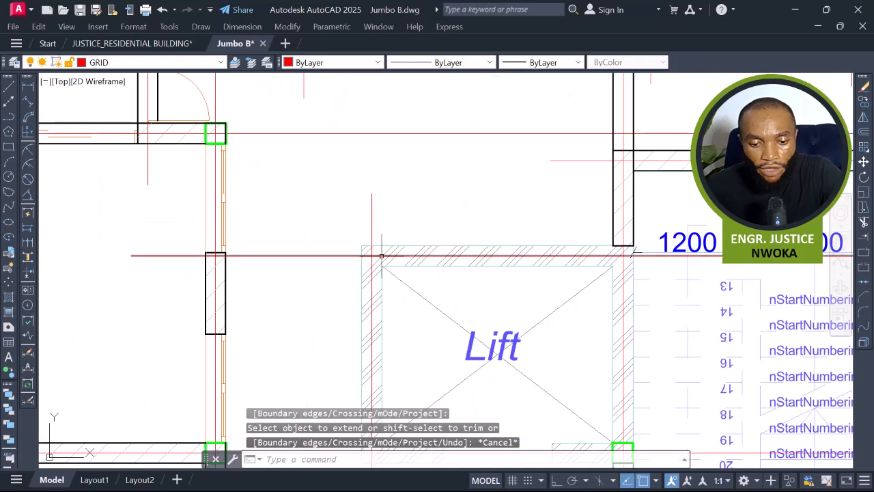
{"action": "scroll", "coordinate": [248, 250], "scroll_direction": "down", "scroll_amount": 4}
{"action": "middle_click_drag", "start_coordinate": [317, 248], "coordinate": [345, 247]}
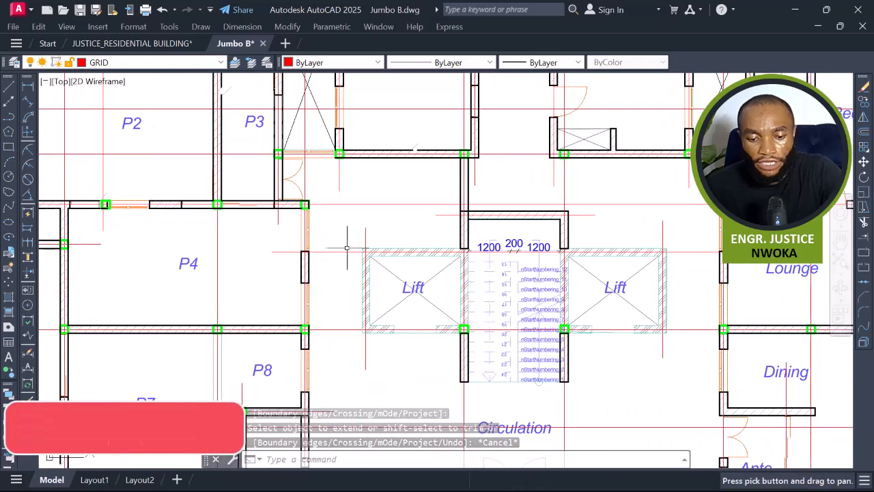
Draw a horizontal line from the lift shaft's top corner leftward to the wall beside panel P4.
{"action": "type", "text": "L"}
{"action": "key", "text": "Return"}
{"action": "scroll", "coordinate": [344, 246], "scroll_direction": "up", "scroll_amount": 5}
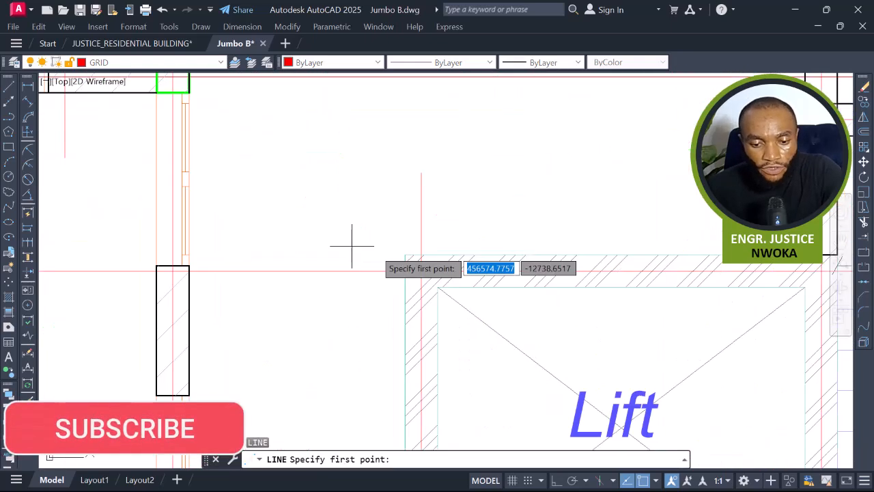
{"action": "left_click", "coordinate": [408, 257]}
{"action": "scroll", "coordinate": [312, 253], "scroll_direction": "down", "scroll_amount": 3}
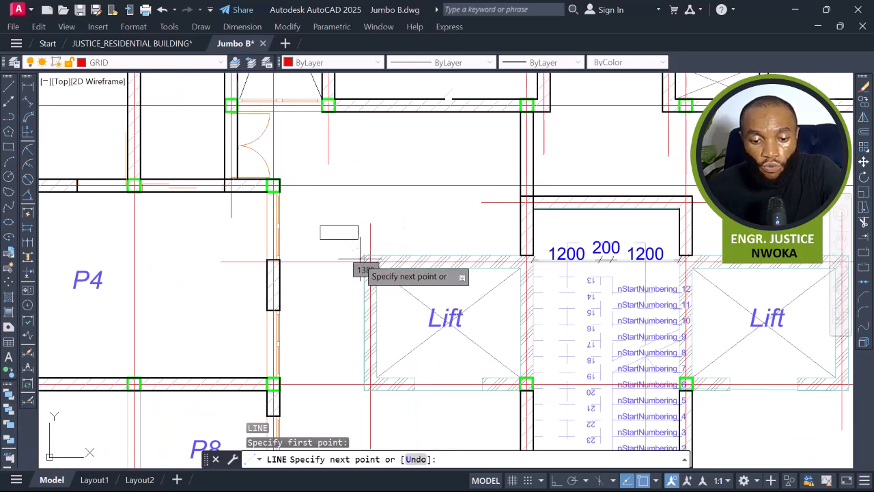
{"action": "scroll", "coordinate": [341, 254], "scroll_direction": "up", "scroll_amount": 4}
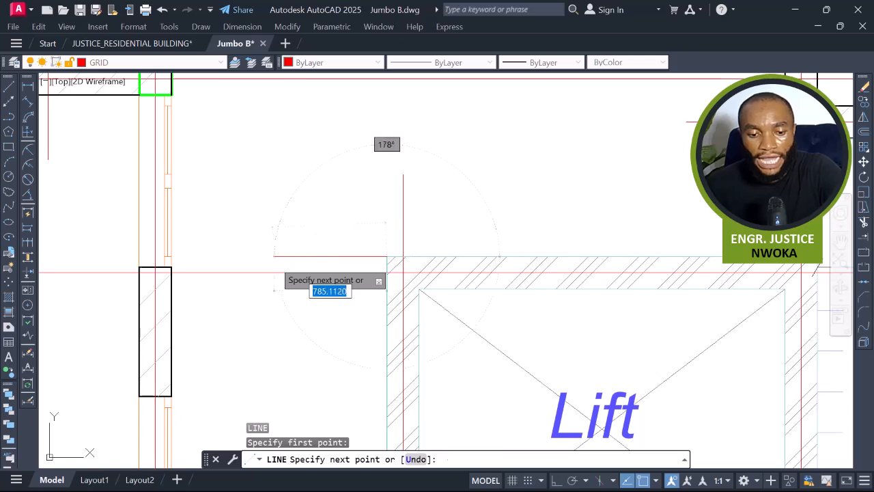
{"action": "scroll", "coordinate": [230, 258], "scroll_direction": "up", "scroll_amount": 2}
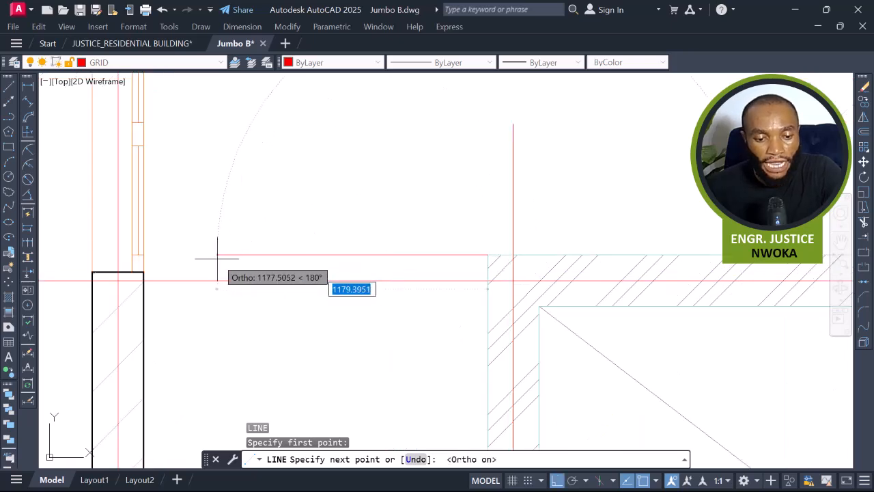
{"action": "key", "text": "Escape"}
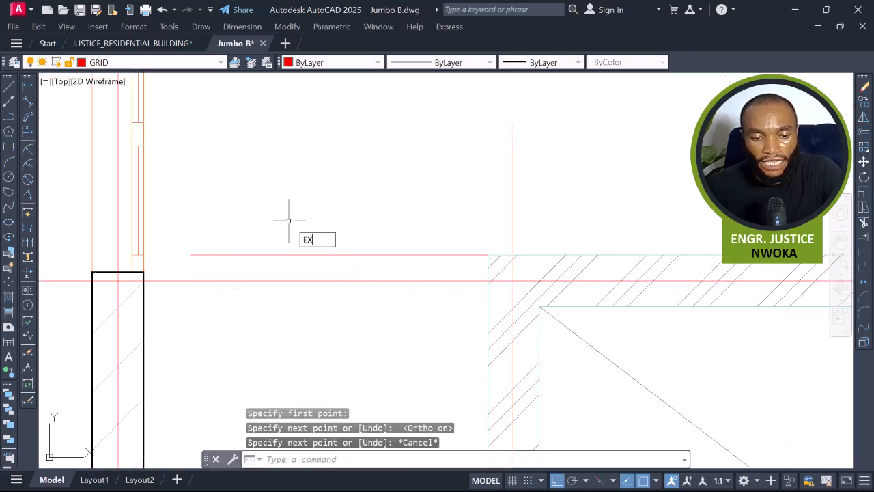
{"action": "type", "text": "EX"}
{"action": "key", "text": "Return"}
{"action": "left_click_drag", "start_coordinate": [270, 232], "coordinate": [226, 260]}
{"action": "key", "text": "Escape"}
Copy the new horizontal line down to the inner corner of the lift wall.
{"action": "left_click", "coordinate": [365, 236]}
{"action": "left_click", "coordinate": [340, 266]}
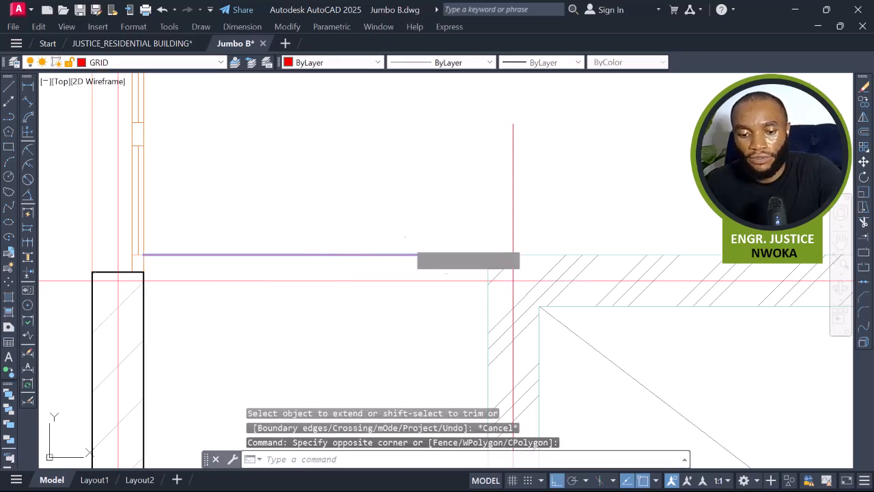
{"action": "type", "text": "co"}
{"action": "key", "text": "Return"}
{"action": "left_click", "coordinate": [486, 255]}
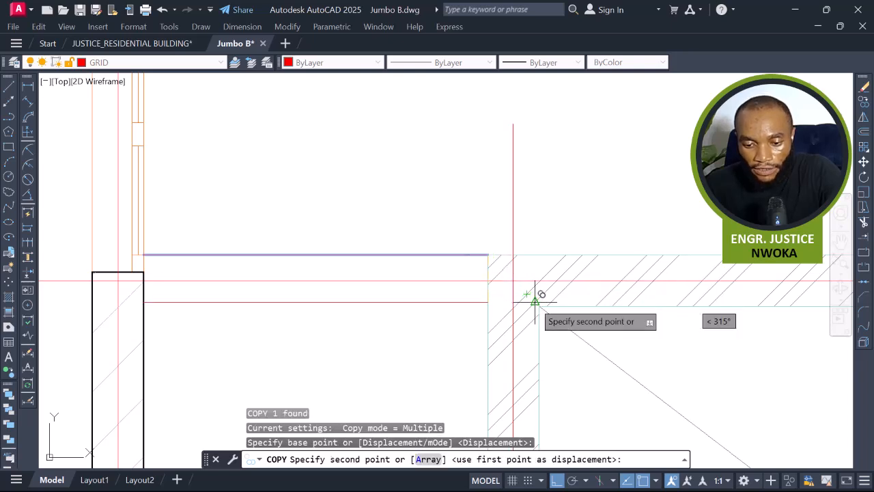
{"action": "left_click", "coordinate": [539, 306]}
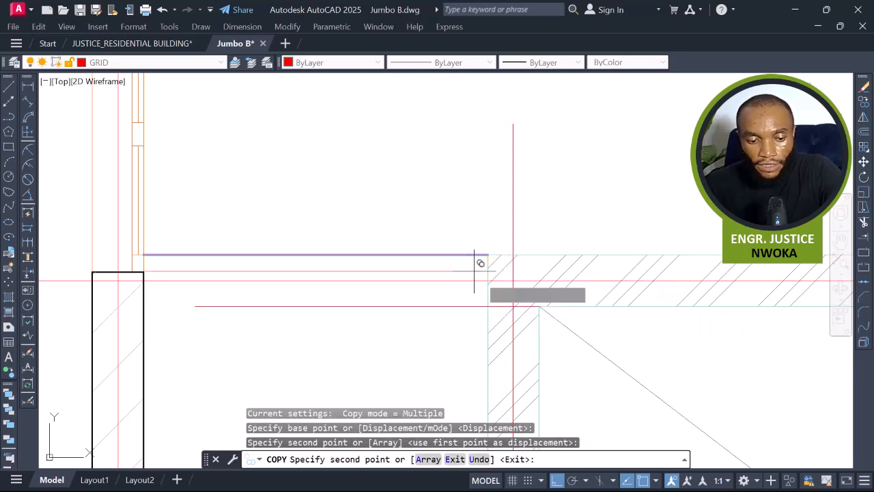
{"action": "key", "text": "Escape"}
Extend the copied line to the lift shaft's outer wall edge.
{"action": "scroll", "coordinate": [477, 234], "scroll_direction": "down", "scroll_amount": 2}
{"action": "key", "text": "Return"}
{"action": "left_click", "coordinate": [346, 281]}
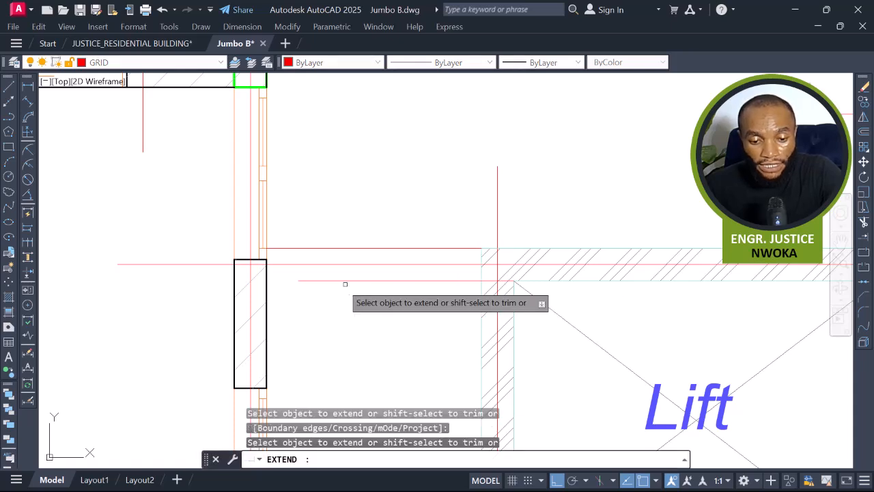
{"action": "left_click", "coordinate": [335, 277]}
{"action": "left_click", "coordinate": [334, 277]}
{"action": "scroll", "coordinate": [490, 283], "scroll_direction": "up", "scroll_amount": 4}
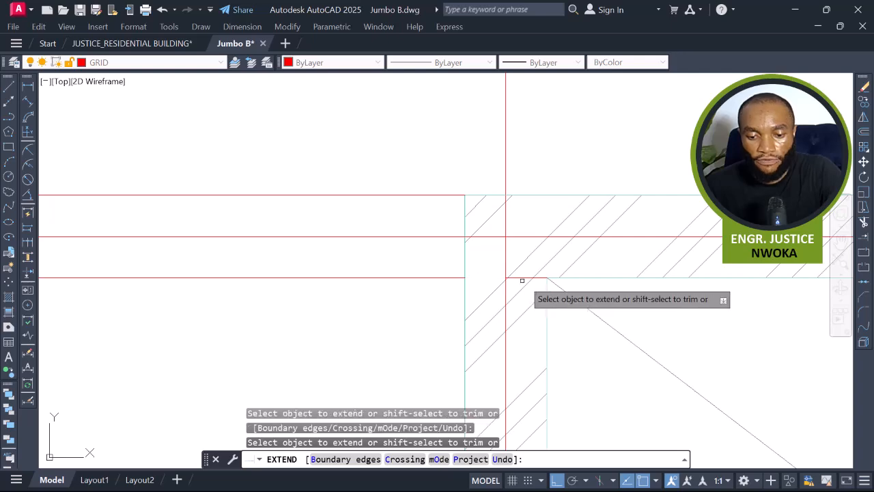
{"action": "key", "text": "Escape"}
Erase the short leftover line segment at the lift's corner.
{"action": "left_click", "coordinate": [522, 280]}
{"action": "type", "text": "e"}
{"action": "key", "text": "Return"}
Match the properties of the two new lines to the lift wall's line with Match Properties.
{"action": "scroll", "coordinate": [492, 273], "scroll_direction": "down", "scroll_amount": 2}
{"action": "type", "text": "ma"}
{"action": "key", "text": "Return"}
{"action": "scroll", "coordinate": [396, 273], "scroll_direction": "down", "scroll_amount": 6}
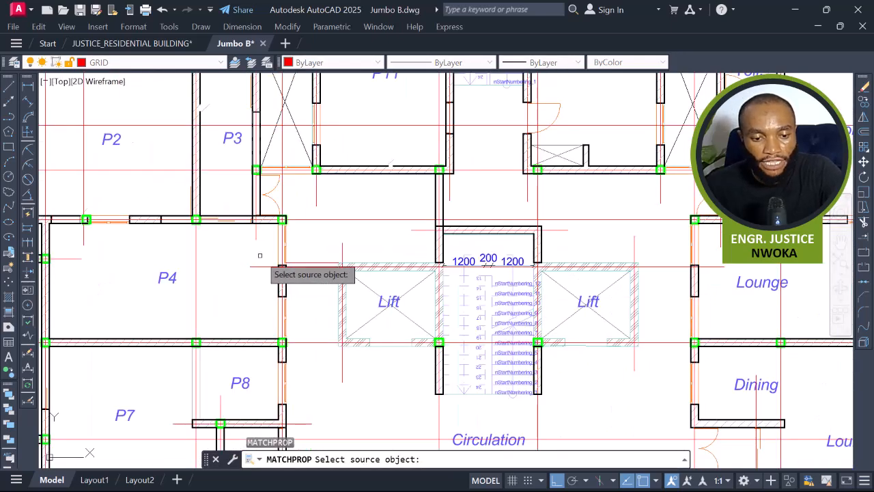
{"action": "middle_click_drag", "start_coordinate": [447, 317], "coordinate": [455, 178]}
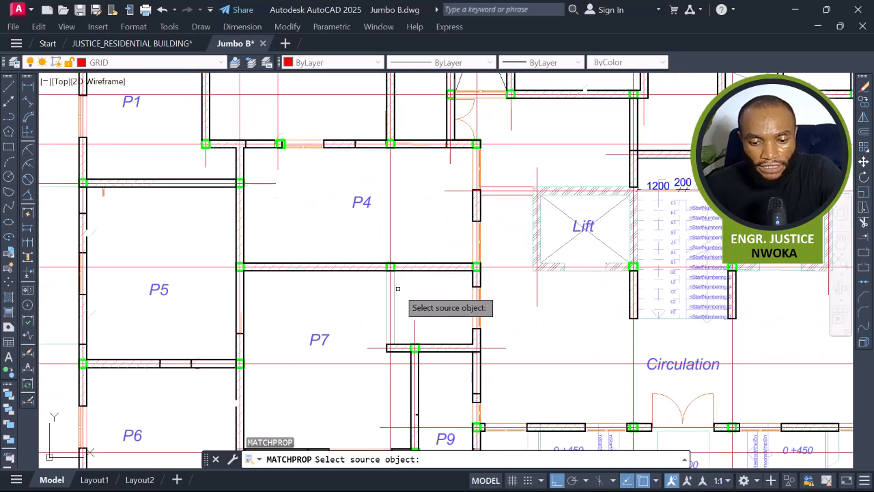
{"action": "left_click", "coordinate": [526, 199]}
{"action": "scroll", "coordinate": [526, 200], "scroll_direction": "up", "scroll_amount": 4}
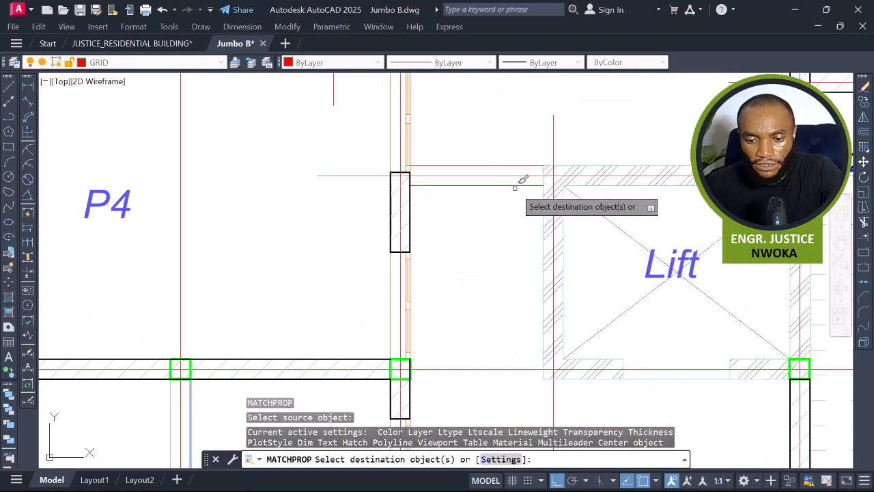
{"action": "left_click", "coordinate": [518, 165]}
{"action": "middle_click_drag", "start_coordinate": [448, 185], "coordinate": [371, 240]}
{"action": "scroll", "coordinate": [372, 240], "scroll_direction": "down", "scroll_amount": 2}
{"action": "key", "text": "Escape"}
Select the two new wall lines above the lift and start copying them.
{"action": "scroll", "coordinate": [418, 262], "scroll_direction": "up", "scroll_amount": 2}
{"action": "scroll", "coordinate": [374, 239], "scroll_direction": "down", "scroll_amount": 3}
{"action": "middle_click_drag", "start_coordinate": [410, 264], "coordinate": [437, 177]}
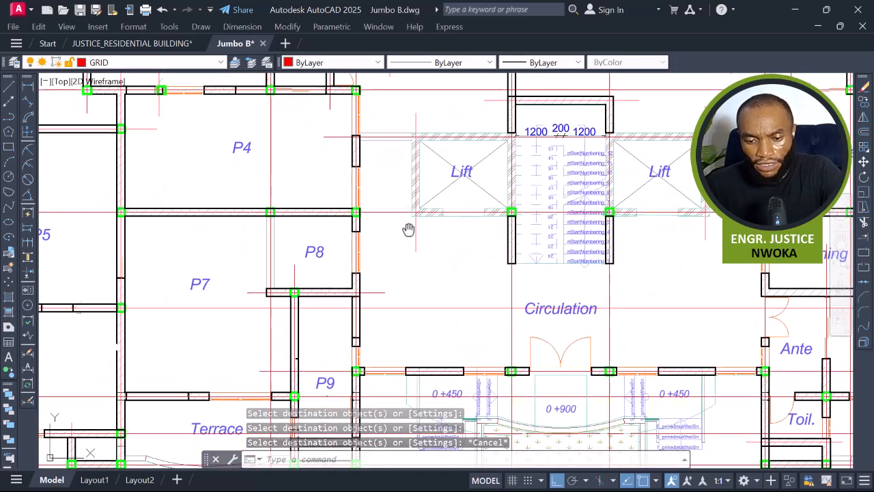
{"action": "scroll", "coordinate": [415, 235], "scroll_direction": "up", "scroll_amount": 2}
{"action": "middle_click_drag", "start_coordinate": [415, 236], "coordinate": [445, 310]}
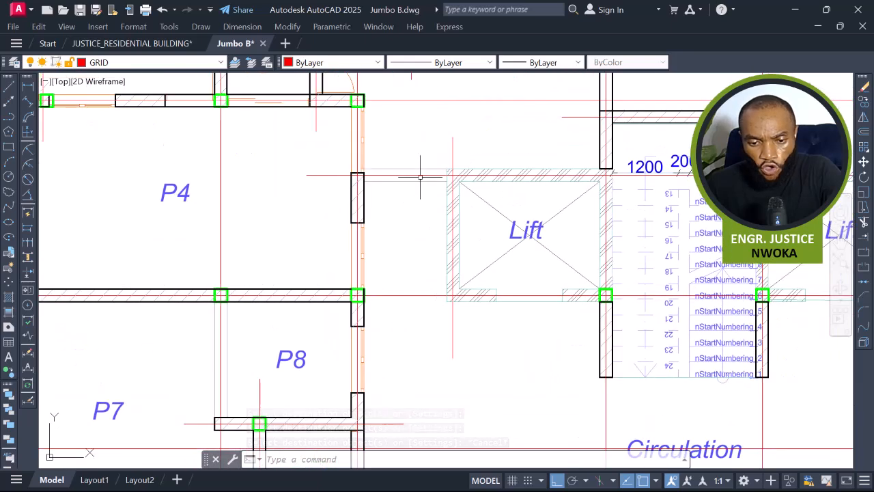
{"action": "scroll", "coordinate": [426, 163], "scroll_direction": "up", "scroll_amount": 2}
{"action": "left_click", "coordinate": [413, 181]}
{"action": "left_click", "coordinate": [404, 185]}
{"action": "key", "text": "Return"}
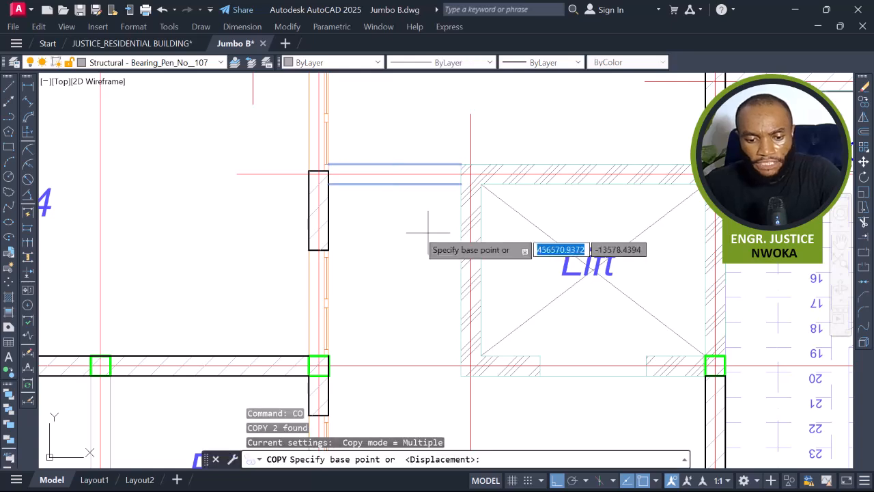
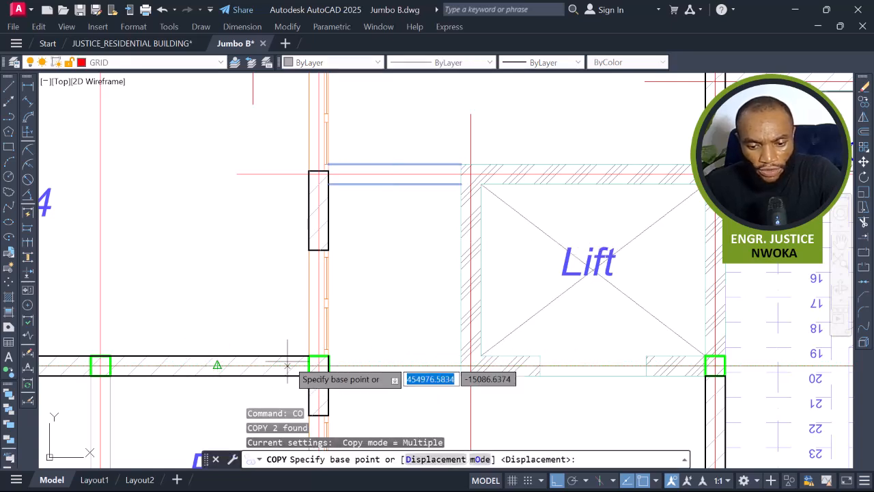
{"action": "scroll", "coordinate": [464, 162], "scroll_direction": "up", "scroll_amount": 4}
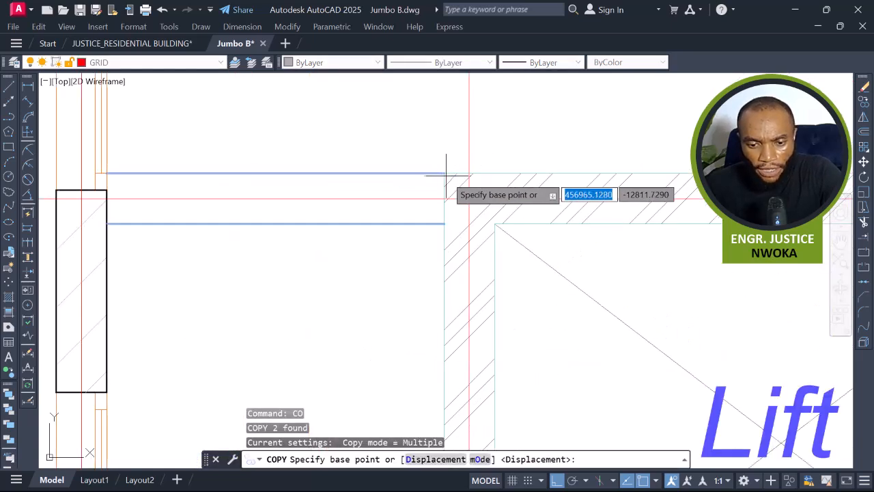
{"action": "left_click", "coordinate": [443, 173]}
{"action": "scroll", "coordinate": [449, 205], "scroll_direction": "down", "scroll_amount": 4}
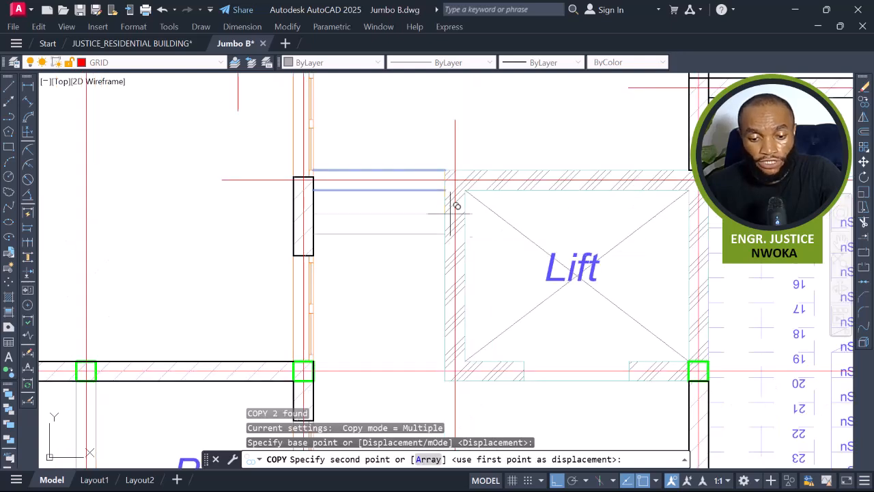
{"action": "scroll", "coordinate": [443, 372], "scroll_direction": "up", "scroll_amount": 4}
{"action": "scroll", "coordinate": [453, 366], "scroll_direction": "down", "scroll_amount": 2}
{"action": "key", "text": "Escape"}
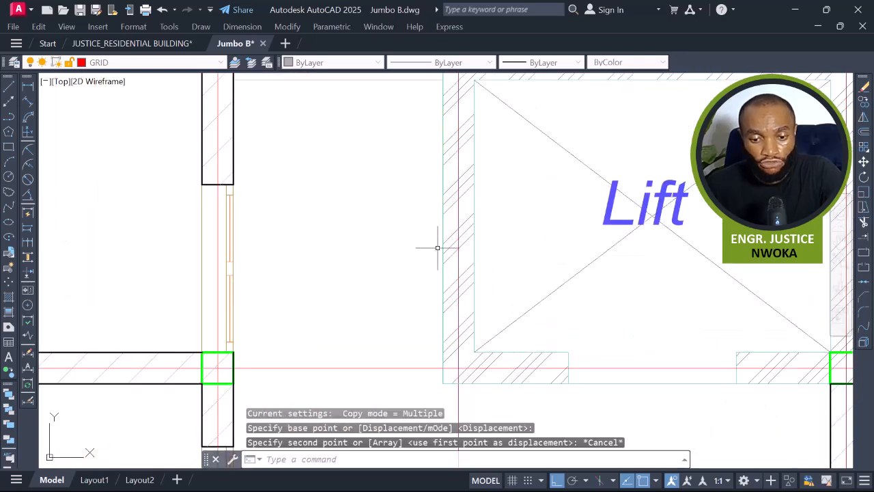
Copy the two wall lines from above the lift down to the lift's lower corner.
{"action": "middle_click_drag", "start_coordinate": [418, 142], "coordinate": [446, 280]}
{"action": "scroll", "coordinate": [446, 280], "scroll_direction": "down", "scroll_amount": 2}
{"action": "left_click", "coordinate": [443, 241]}
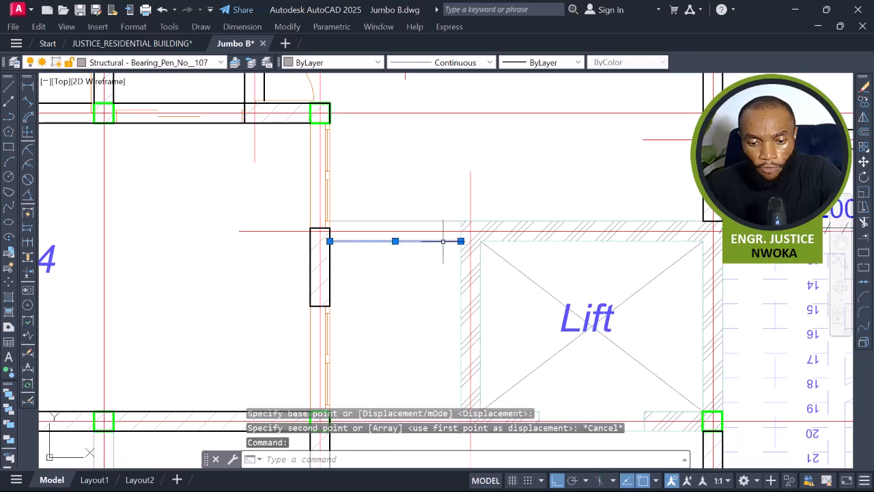
{"action": "type", "text": "co"}
{"action": "key", "text": "Return"}
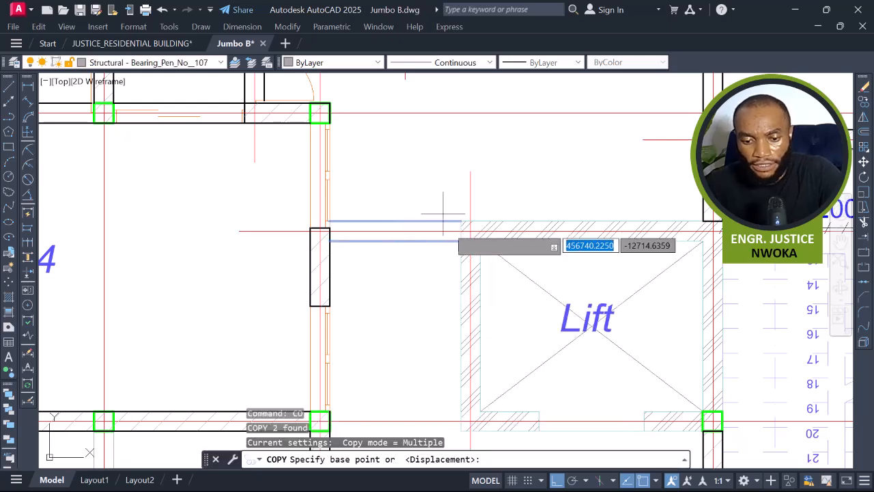
{"action": "scroll", "coordinate": [458, 249], "scroll_direction": "up", "scroll_amount": 2}
{"action": "left_click", "coordinate": [463, 234]}
{"action": "scroll", "coordinate": [464, 234], "scroll_direction": "down", "scroll_amount": 3}
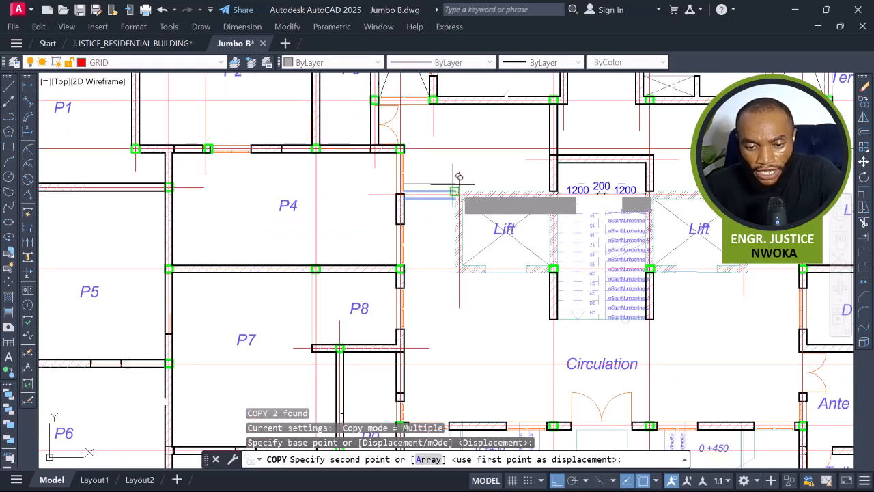
{"action": "scroll", "coordinate": [460, 260], "scroll_direction": "up", "scroll_amount": 3}
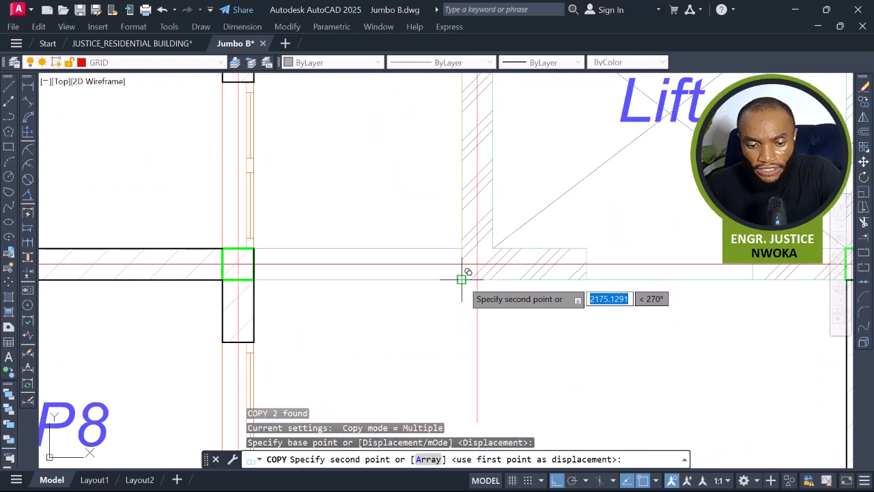
{"action": "left_click", "coordinate": [462, 278]}
{"action": "key", "text": "Escape"}
Erase the double door swing in the wall opening beside P3.
{"action": "scroll", "coordinate": [457, 277], "scroll_direction": "down", "scroll_amount": 6}
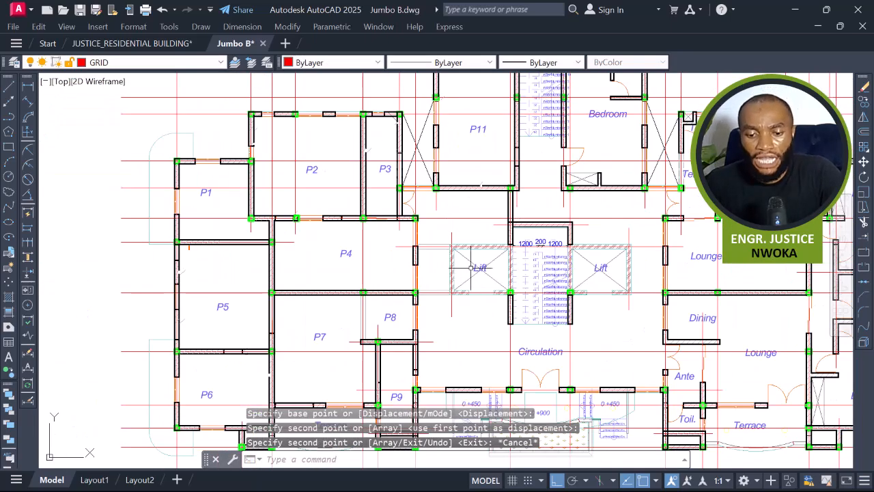
{"action": "middle_click_drag", "start_coordinate": [456, 210], "coordinate": [409, 262]}
{"action": "scroll", "coordinate": [409, 262], "scroll_direction": "up", "scroll_amount": 4}
{"action": "left_click", "coordinate": [323, 224]}
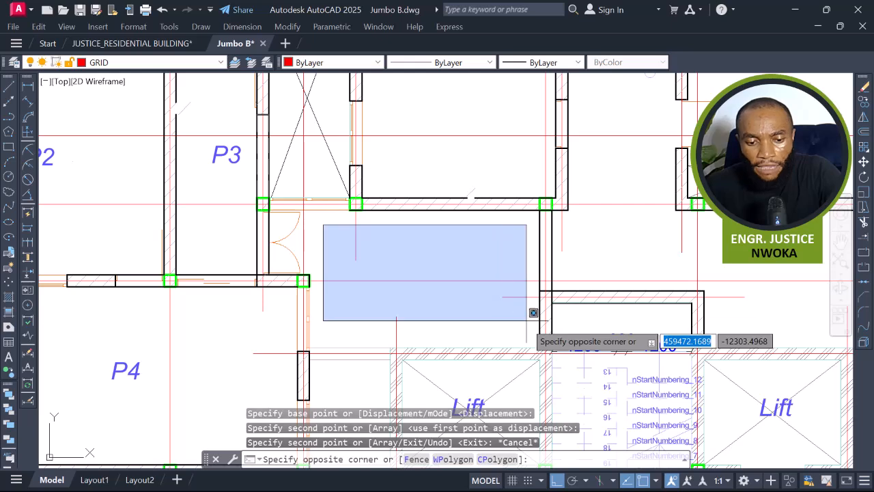
{"action": "key", "text": "Escape"}
{"action": "scroll", "coordinate": [302, 225], "scroll_direction": "up", "scroll_amount": 6}
{"action": "left_click", "coordinate": [300, 217]}
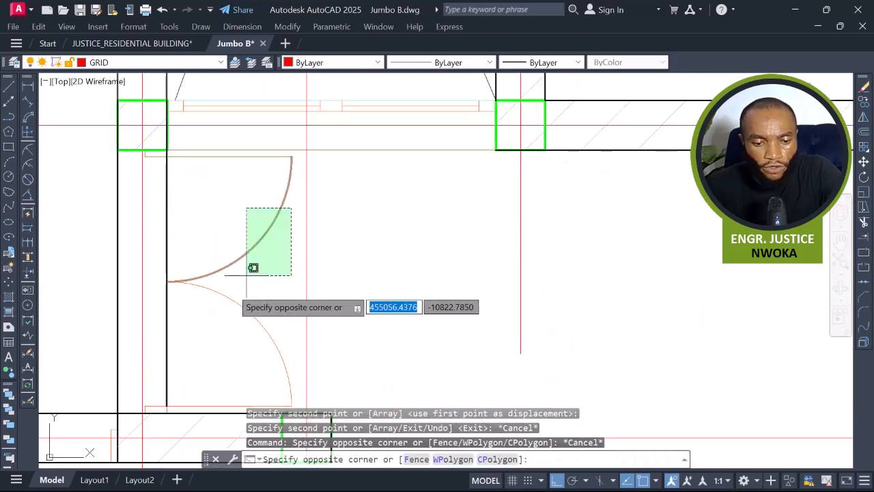
{"action": "left_click", "coordinate": [213, 319]}
{"action": "left_click", "coordinate": [261, 156]}
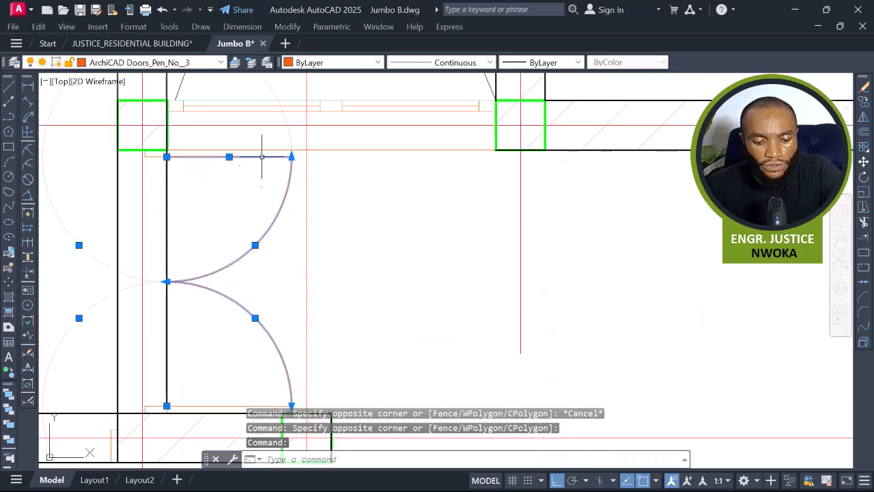
{"action": "key", "text": "Return"}
{"action": "scroll", "coordinate": [309, 167], "scroll_direction": "down", "scroll_amount": 6}
{"action": "middle_click_drag", "start_coordinate": [307, 214], "coordinate": [321, 273]}
Copy the P11 panel label into the new panels above, beside and below the lift.
{"action": "scroll", "coordinate": [322, 271], "scroll_direction": "down", "scroll_amount": 2}
{"action": "middle_click_drag", "start_coordinate": [367, 217], "coordinate": [368, 285]}
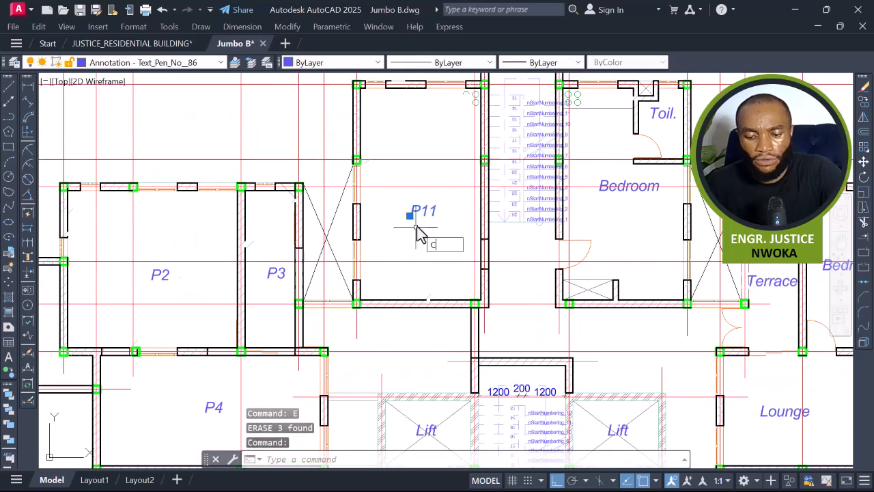
{"action": "key", "text": "Return"}
{"action": "left_click", "coordinate": [423, 327]}
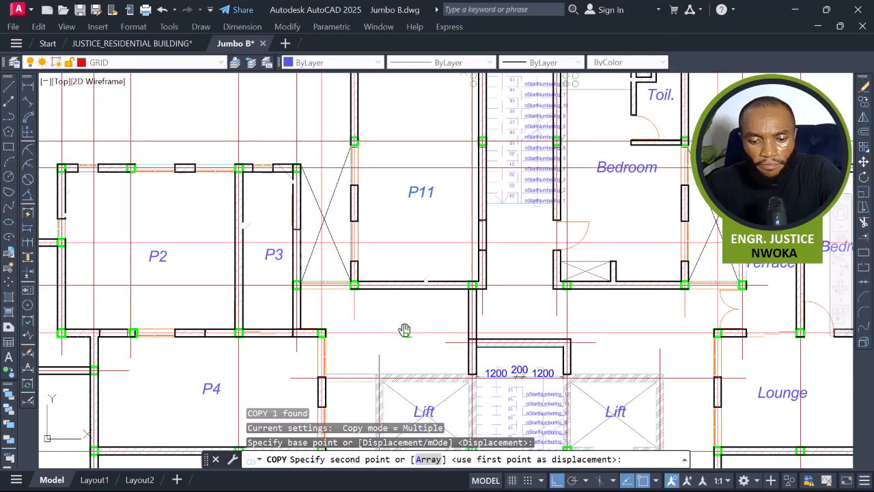
{"action": "scroll", "coordinate": [406, 341], "scroll_direction": "up", "scroll_amount": 4}
{"action": "key", "text": "F8"}
{"action": "left_click", "coordinate": [358, 292]}
{"action": "scroll", "coordinate": [410, 243], "scroll_direction": "down", "scroll_amount": 6}
{"action": "middle_click_drag", "start_coordinate": [407, 312], "coordinate": [419, 208]}
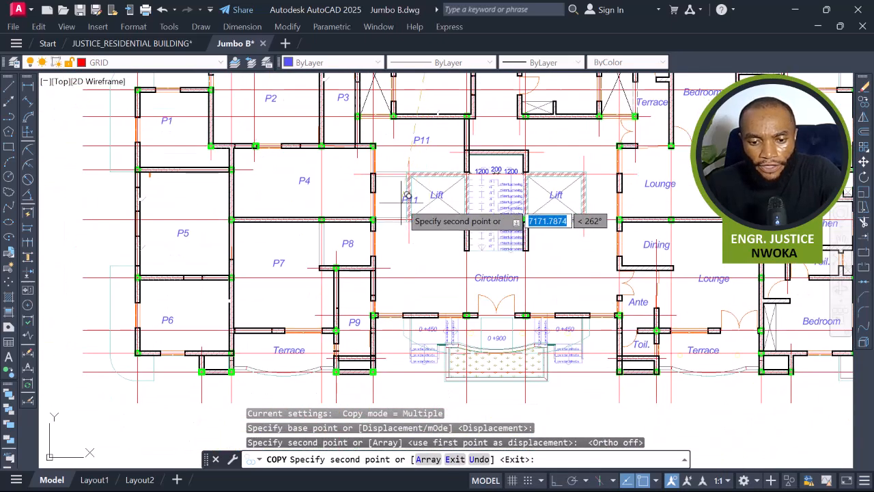
{"action": "scroll", "coordinate": [383, 205], "scroll_direction": "up", "scroll_amount": 4}
{"action": "scroll", "coordinate": [374, 202], "scroll_direction": "down", "scroll_amount": 4}
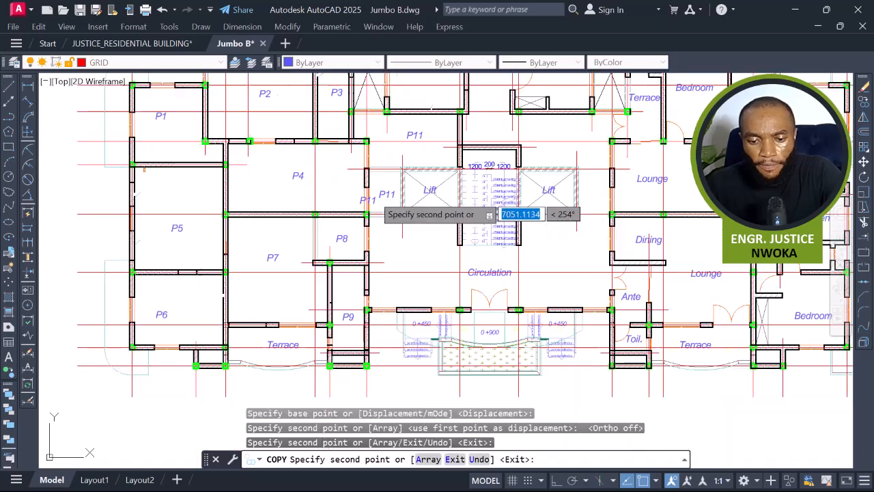
{"action": "scroll", "coordinate": [401, 252], "scroll_direction": "up", "scroll_amount": 4}
{"action": "key", "text": "Escape"}
Renumber the copied label above the lift as P12.
{"action": "middle_click_drag", "start_coordinate": [442, 232], "coordinate": [440, 359]}
{"action": "middle_click_drag", "start_coordinate": [464, 145], "coordinate": [457, 296]}
{"action": "left_click", "coordinate": [441, 233]}
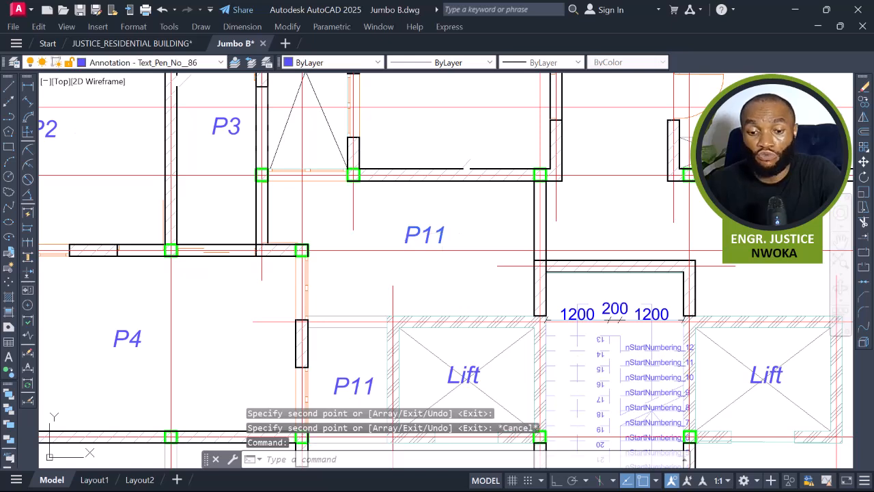
{"action": "double_click", "coordinate": [440, 235]}
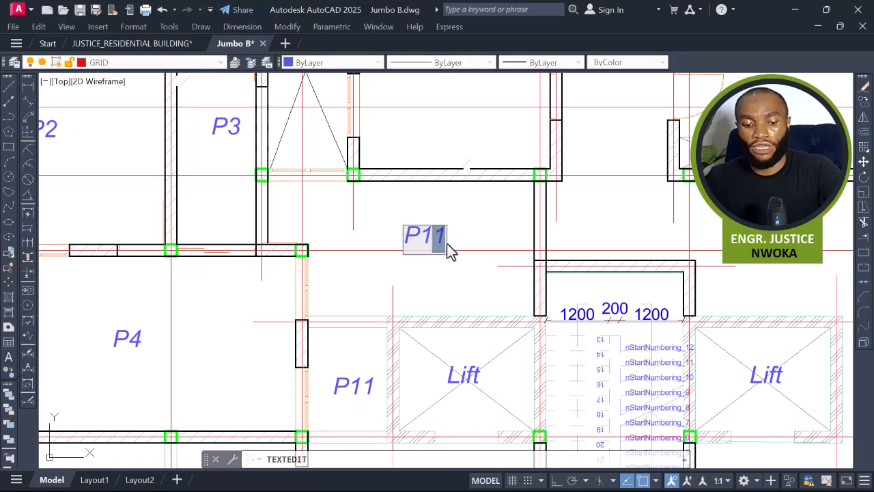
{"action": "left_click", "coordinate": [461, 248]}
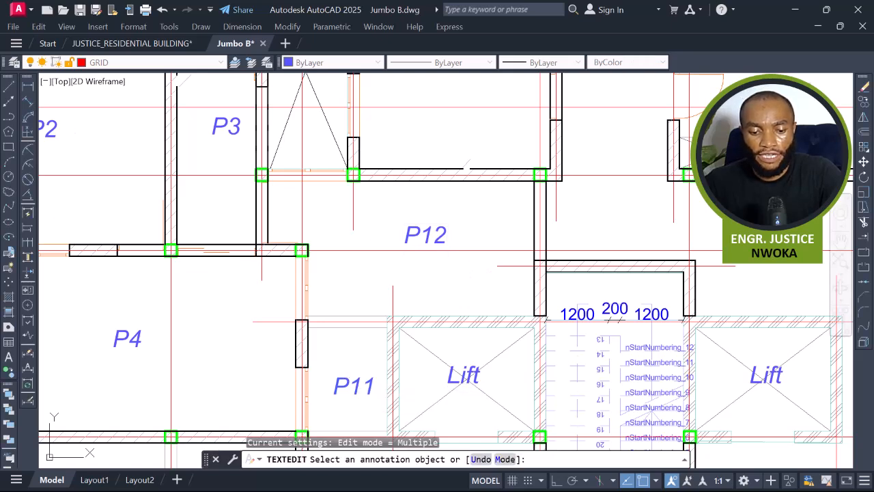
Renumber the copied label beside the lift as P13.
{"action": "left_click", "coordinate": [374, 393]}
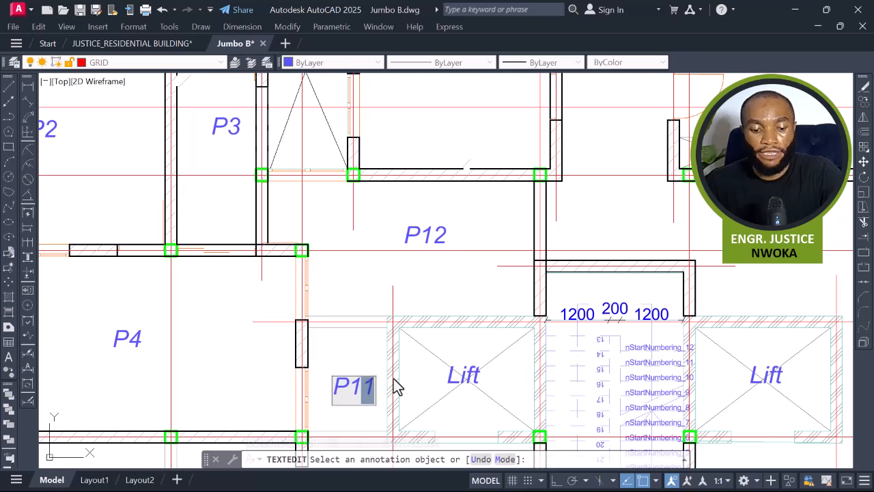
{"action": "type", "text": "3"}
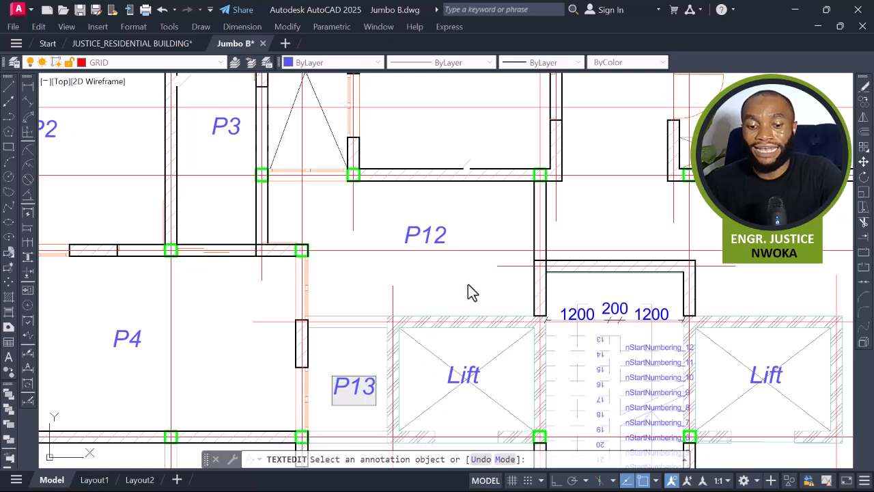
{"action": "left_click", "coordinate": [468, 284]}
Renumber the copied label below the lift as P14.
{"action": "scroll", "coordinate": [462, 256], "scroll_direction": "down", "scroll_amount": 5}
{"action": "middle_click_drag", "start_coordinate": [467, 326], "coordinate": [454, 248]}
{"action": "scroll", "coordinate": [448, 270], "scroll_direction": "up", "scroll_amount": 2}
{"action": "scroll", "coordinate": [449, 270], "scroll_direction": "up", "scroll_amount": 2}
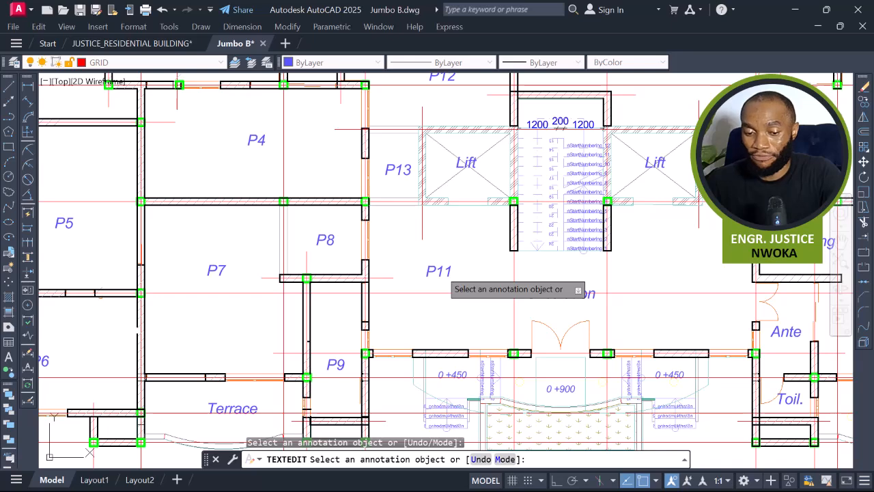
{"action": "scroll", "coordinate": [444, 277], "scroll_direction": "up", "scroll_amount": 4}
{"action": "scroll", "coordinate": [451, 273], "scroll_direction": "down", "scroll_amount": 4}
{"action": "scroll", "coordinate": [451, 270], "scroll_direction": "up", "scroll_amount": 4}
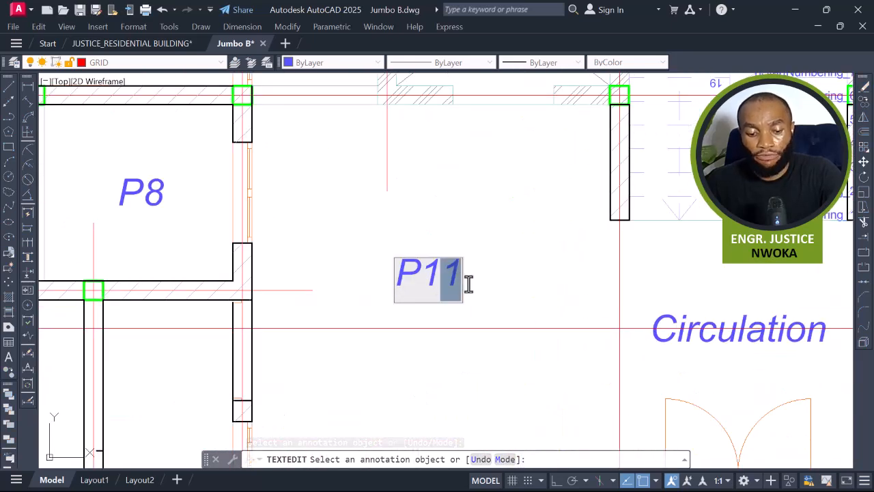
{"action": "type", "text": "4"}
{"action": "key", "text": "Return"}
{"action": "scroll", "coordinate": [450, 285], "scroll_direction": "down", "scroll_amount": 2}
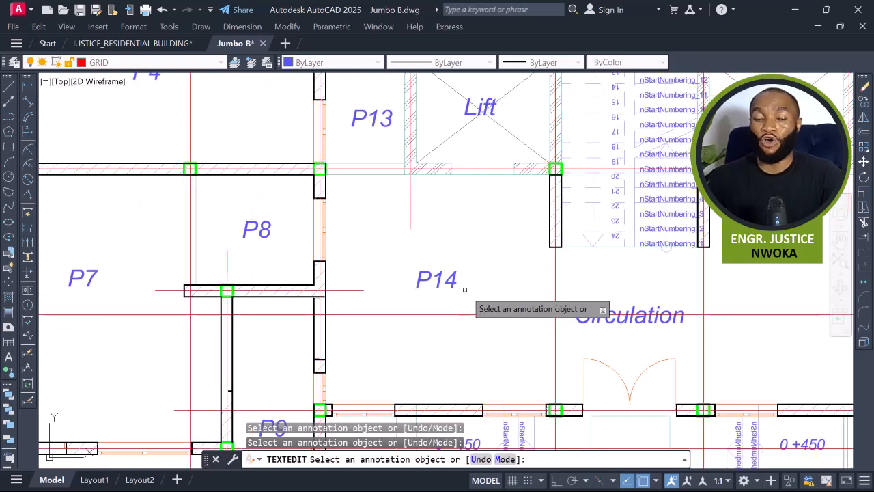
{"action": "key", "text": "Escape"}
Try to extend the wall line at the circulation opening up to the stair's lower wall.
{"action": "scroll", "coordinate": [466, 271], "scroll_direction": "down", "scroll_amount": 5}
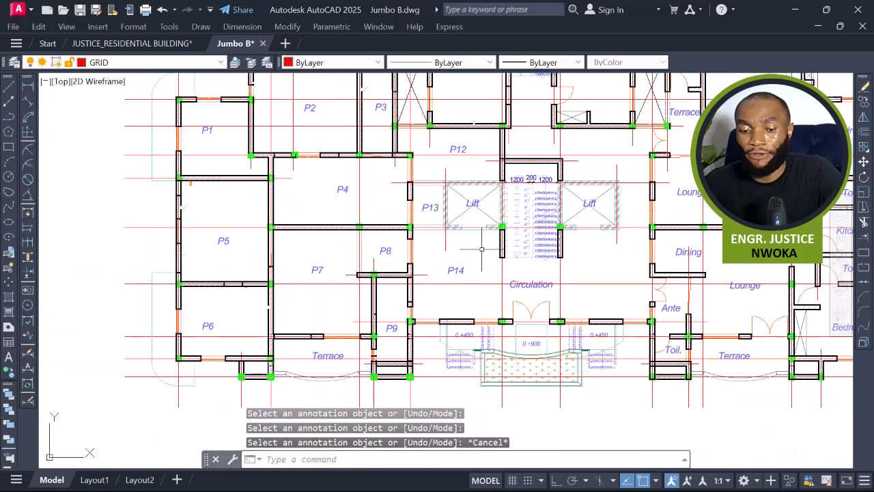
{"action": "middle_click_drag", "start_coordinate": [405, 318], "coordinate": [440, 324]}
{"action": "scroll", "coordinate": [458, 334], "scroll_direction": "up", "scroll_amount": 4}
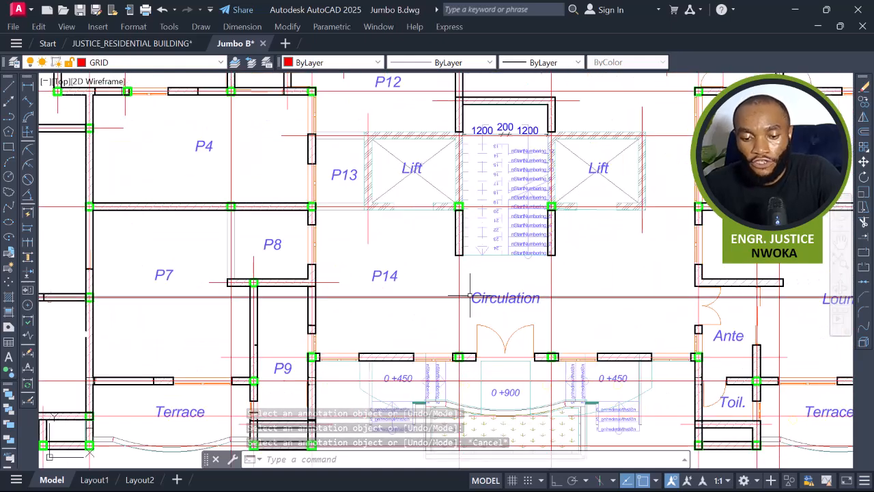
{"action": "left_click", "coordinate": [425, 307]}
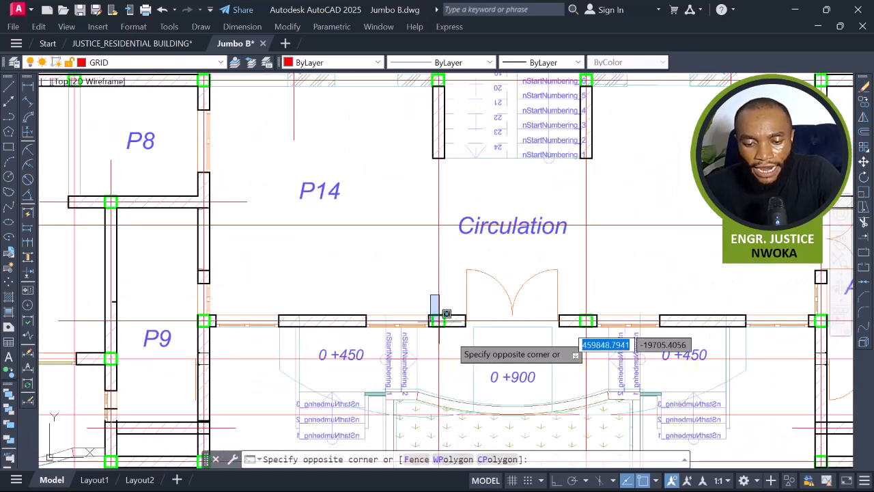
{"action": "left_click", "coordinate": [453, 331]}
{"action": "key", "text": "Return"}
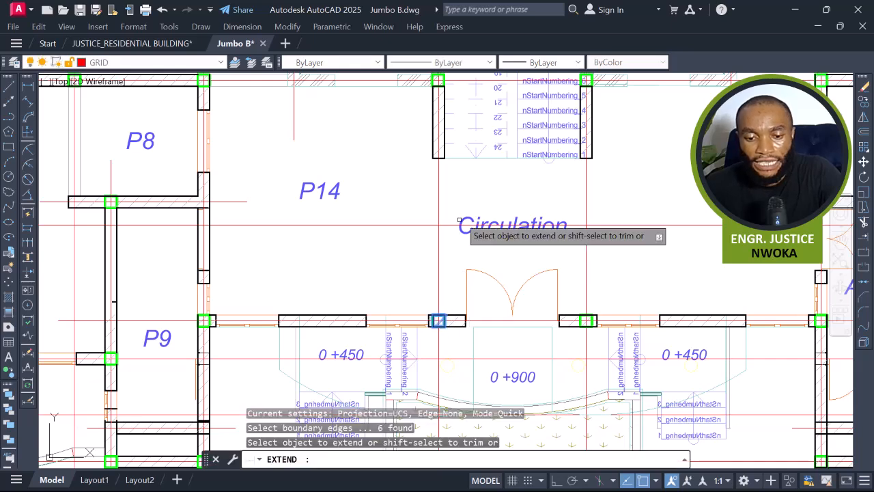
{"action": "left_click", "coordinate": [433, 146]}
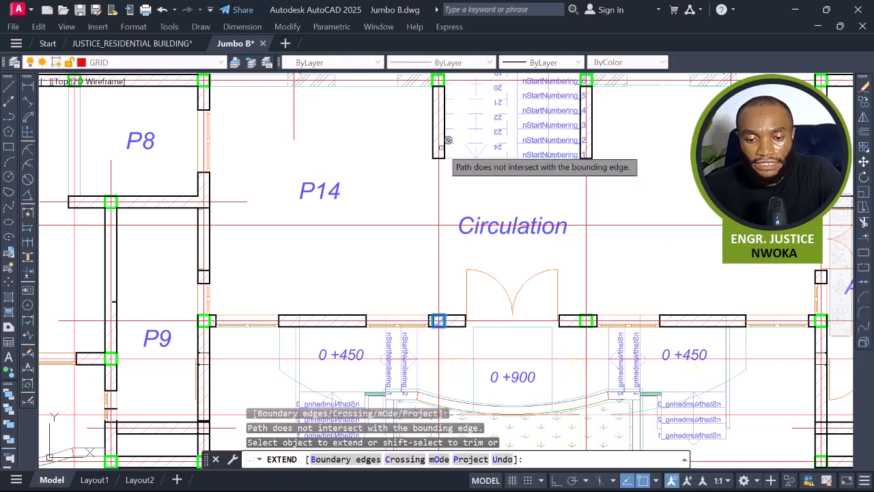
{"action": "left_click", "coordinate": [435, 182]}
{"action": "scroll", "coordinate": [438, 162], "scroll_direction": "up", "scroll_amount": 4}
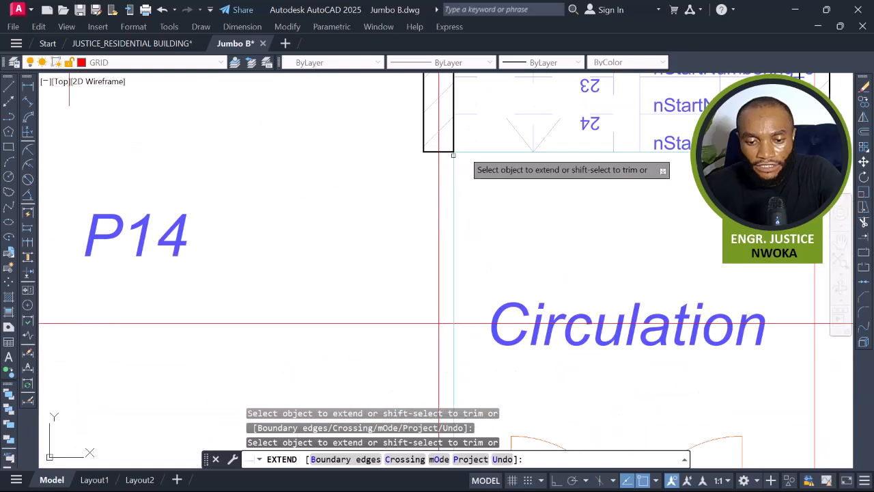
{"action": "left_click", "coordinate": [468, 140]}
{"action": "left_click", "coordinate": [449, 140]}
{"action": "scroll", "coordinate": [469, 175], "scroll_direction": "down", "scroll_amount": 6}
{"action": "key", "text": "Escape"}
Extend the wall line at the circulation opening up to the stair's lower wall with Extend.
{"action": "scroll", "coordinate": [450, 266], "scroll_direction": "up", "scroll_amount": 4}
{"action": "left_click", "coordinate": [469, 265]}
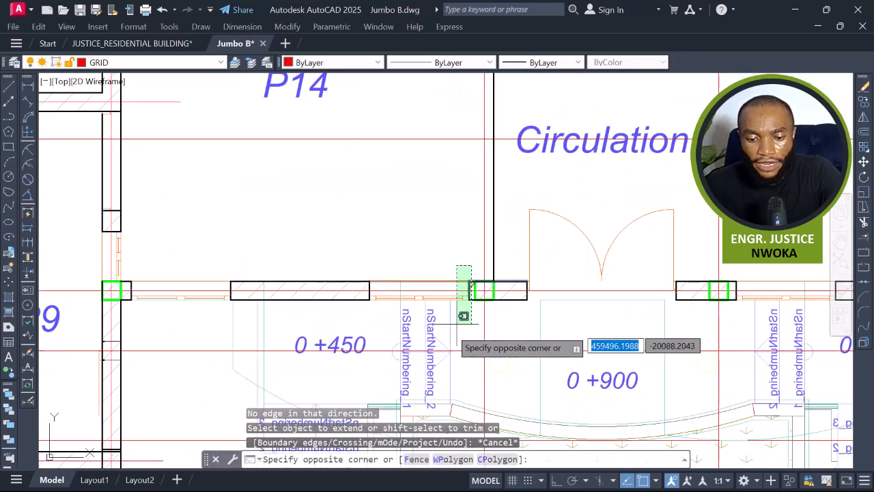
{"action": "left_click", "coordinate": [448, 313]}
{"action": "scroll", "coordinate": [443, 315], "scroll_direction": "down", "scroll_amount": 2}
{"action": "type", "text": "ex"}
{"action": "key", "text": "Return"}
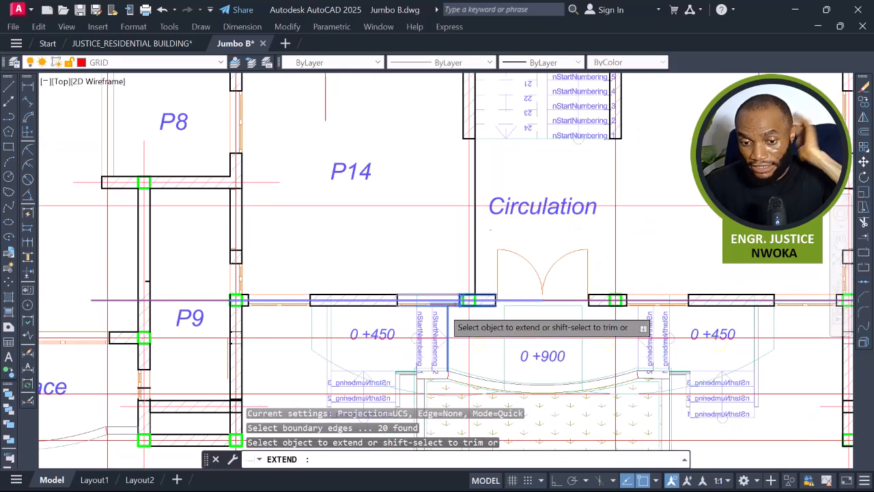
{"action": "left_click", "coordinate": [465, 126]}
{"action": "left_click", "coordinate": [466, 127]}
{"action": "key", "text": "Return"}
{"action": "scroll", "coordinate": [475, 222], "scroll_direction": "down", "scroll_amount": 4}
{"action": "key", "text": "Escape"}
Extend the second wall line of the circulation opening up to the stair's lower wall.
{"action": "middle_click_drag", "start_coordinate": [494, 205], "coordinate": [441, 260]}
{"action": "scroll", "coordinate": [524, 251], "scroll_direction": "up", "scroll_amount": 2}
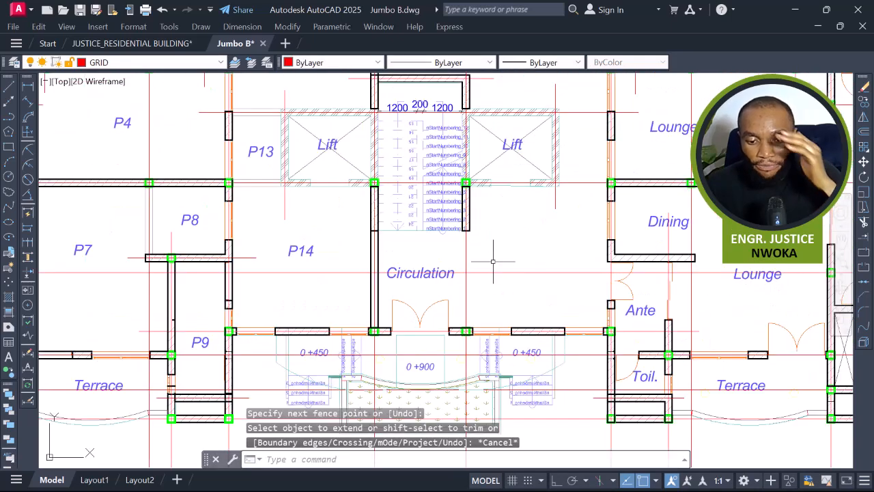
{"action": "scroll", "coordinate": [464, 307], "scroll_direction": "up", "scroll_amount": 2}
{"action": "left_click", "coordinate": [493, 323]}
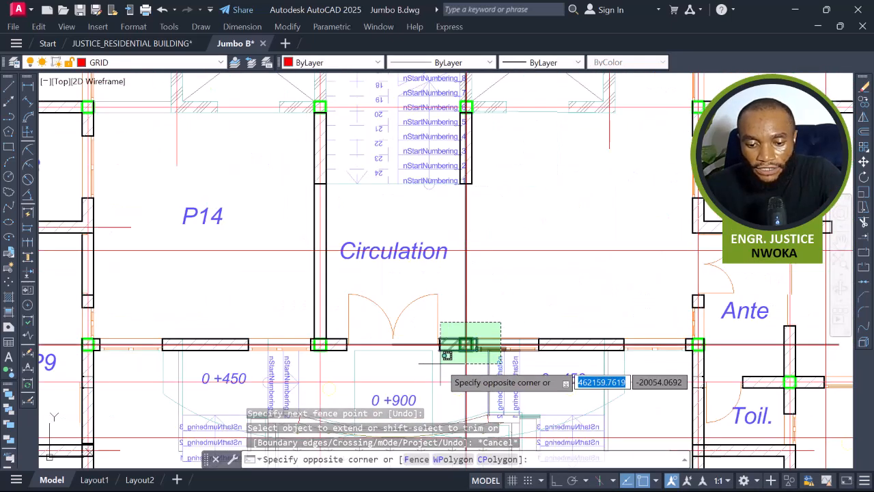
{"action": "left_click", "coordinate": [443, 356]}
{"action": "key", "text": "space"}
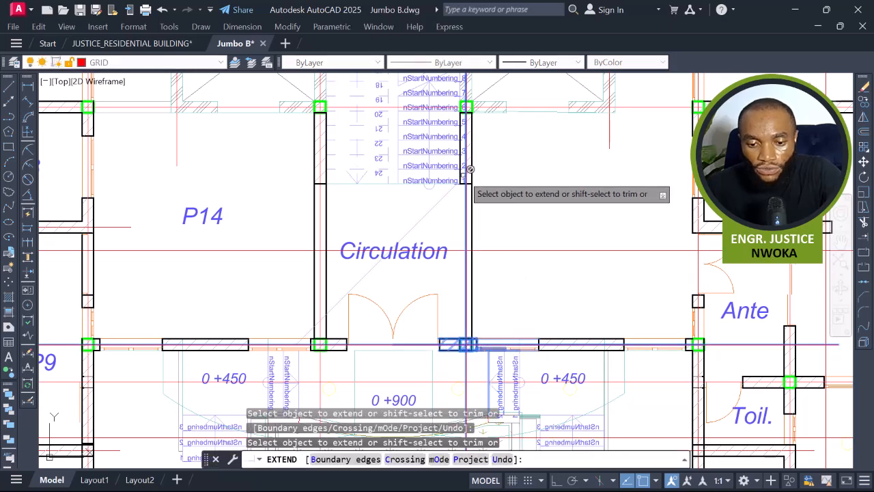
{"action": "key", "text": "Escape"}
{"action": "middle_click_drag", "start_coordinate": [487, 212], "coordinate": [491, 239]}
{"action": "scroll", "coordinate": [488, 219], "scroll_direction": "up", "scroll_amount": 2}
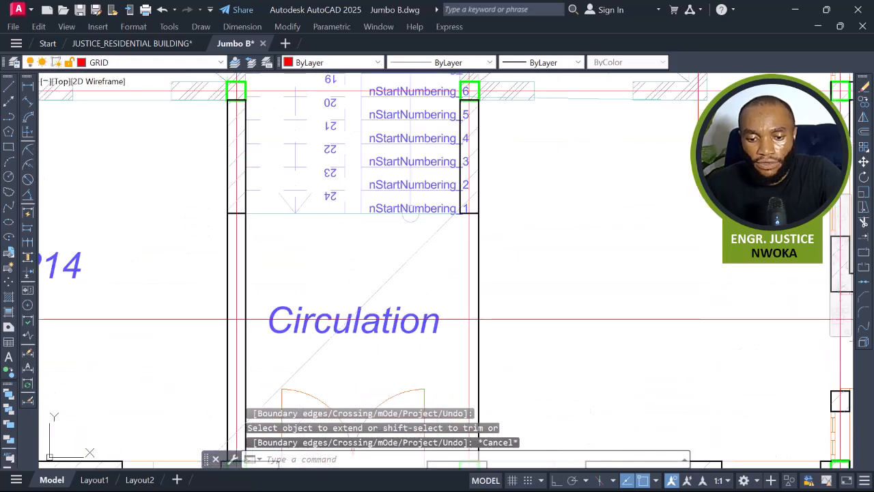
Try to extend the wall lines at the stair's lower end with Extend.
{"action": "scroll", "coordinate": [466, 204], "scroll_direction": "down", "scroll_amount": 4}
{"action": "key", "text": "space"}
{"action": "scroll", "coordinate": [469, 193], "scroll_direction": "up", "scroll_amount": 8}
{"action": "left_click", "coordinate": [467, 213]}
{"action": "left_click", "coordinate": [443, 212]}
{"action": "scroll", "coordinate": [465, 196], "scroll_direction": "down", "scroll_amount": 4}
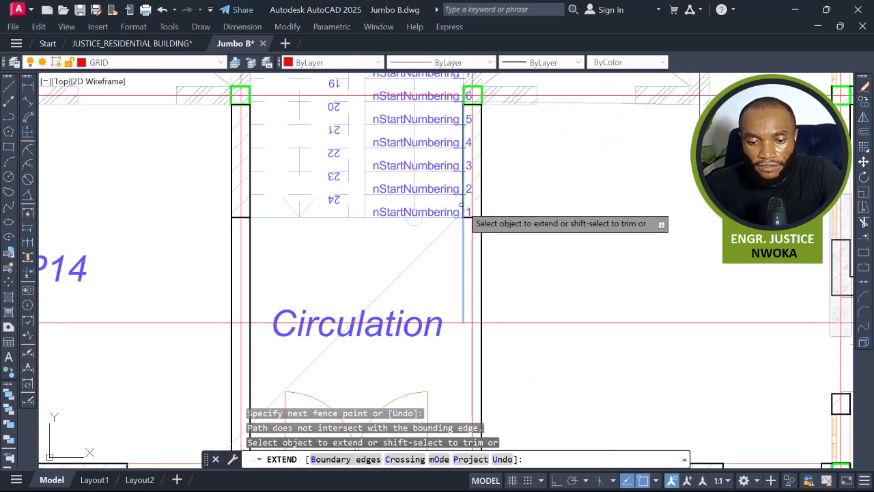
{"action": "left_click", "coordinate": [462, 205]}
{"action": "scroll", "coordinate": [464, 203], "scroll_direction": "up", "scroll_amount": 4}
{"action": "left_click", "coordinate": [467, 202]}
{"action": "left_click", "coordinate": [445, 201]}
{"action": "scroll", "coordinate": [453, 195], "scroll_direction": "down", "scroll_amount": 6}
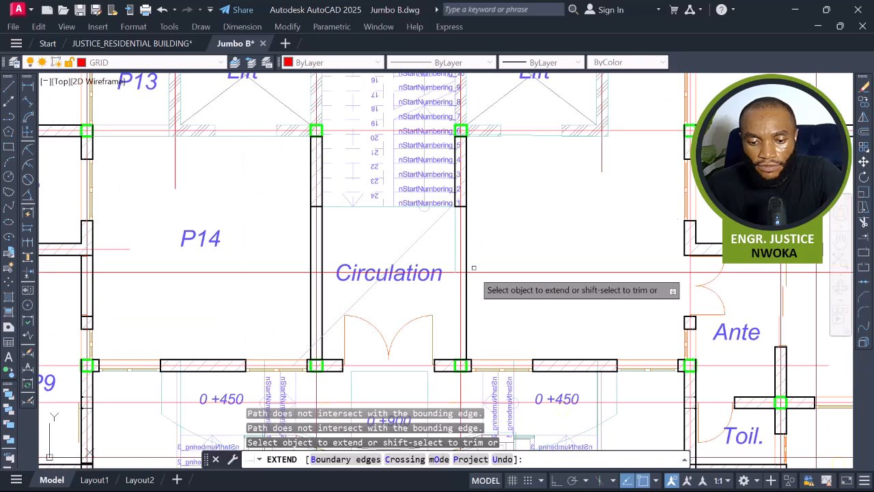
{"action": "key", "text": "Escape"}
Select the circulation's side walls as boundaries and try extending the stair's lower edge line to them.
{"action": "scroll", "coordinate": [456, 369], "scroll_direction": "up", "scroll_amount": 2}
{"action": "left_click", "coordinate": [507, 323]}
{"action": "left_click", "coordinate": [437, 369]}
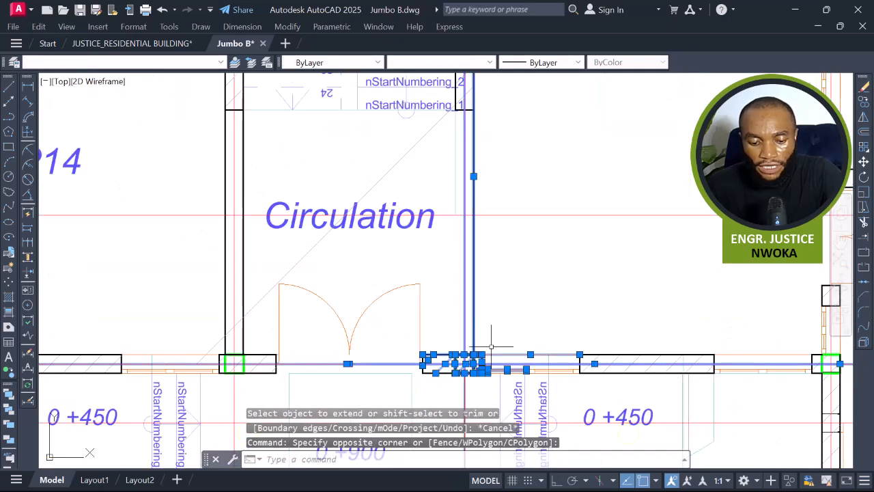
{"action": "type", "text": "ex"}
{"action": "key", "text": "Return"}
{"action": "middle_click_drag", "start_coordinate": [499, 245], "coordinate": [483, 270]}
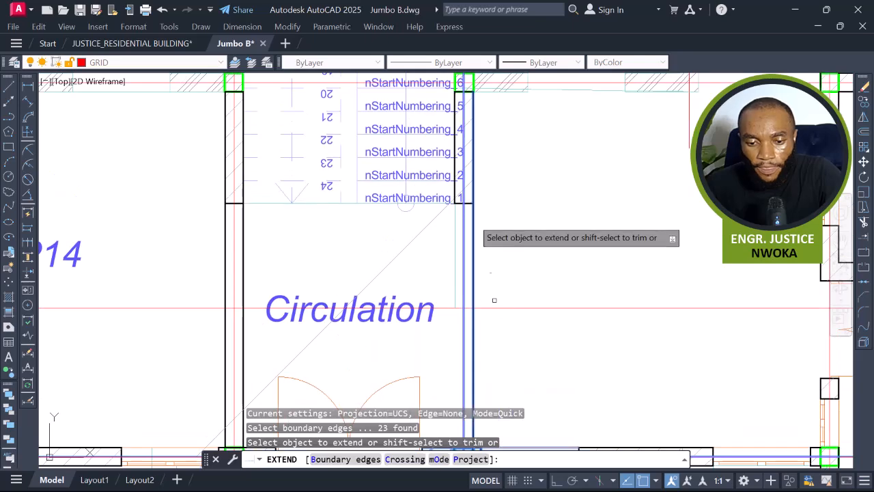
{"action": "scroll", "coordinate": [468, 210], "scroll_direction": "up", "scroll_amount": 4}
{"action": "left_click", "coordinate": [441, 163]}
{"action": "left_click", "coordinate": [447, 192]}
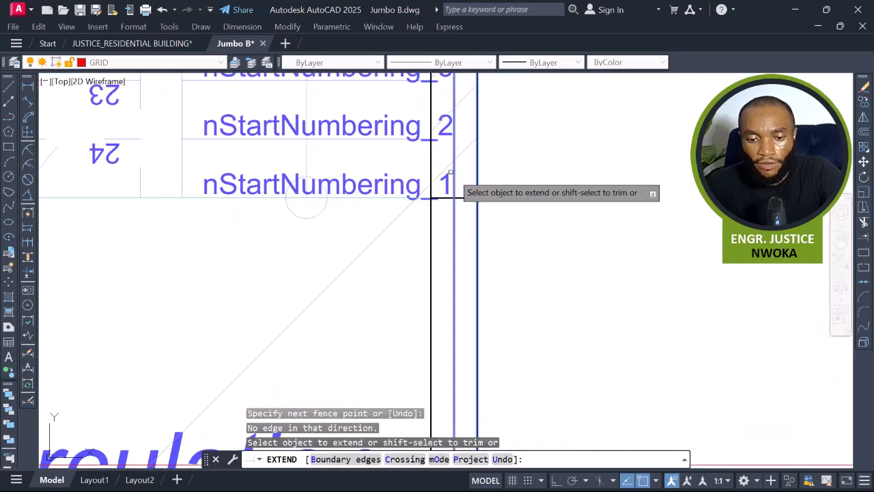
{"action": "scroll", "coordinate": [473, 252], "scroll_direction": "down", "scroll_amount": 8}
{"action": "key", "text": "Escape"}
{"action": "scroll", "coordinate": [468, 207], "scroll_direction": "up", "scroll_amount": 4}
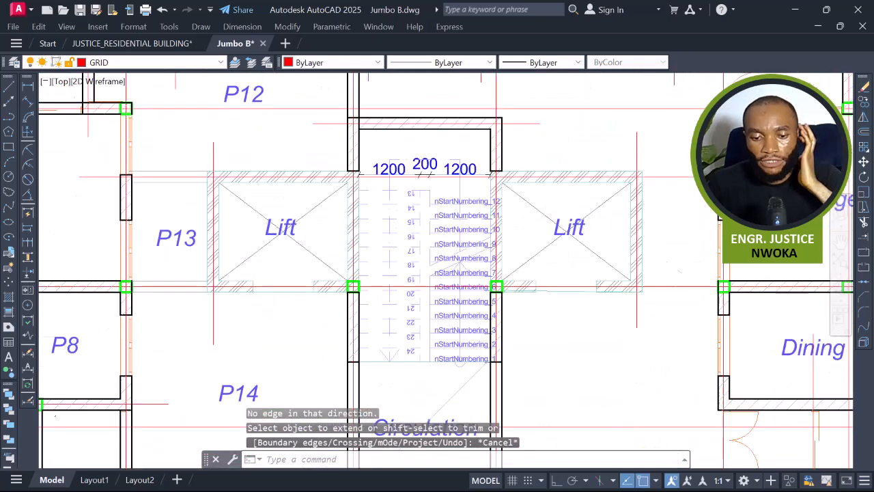
Erase all the stair's nStartNumbering attribute labels at once using Select Similar.
{"action": "left_click", "coordinate": [481, 191]}
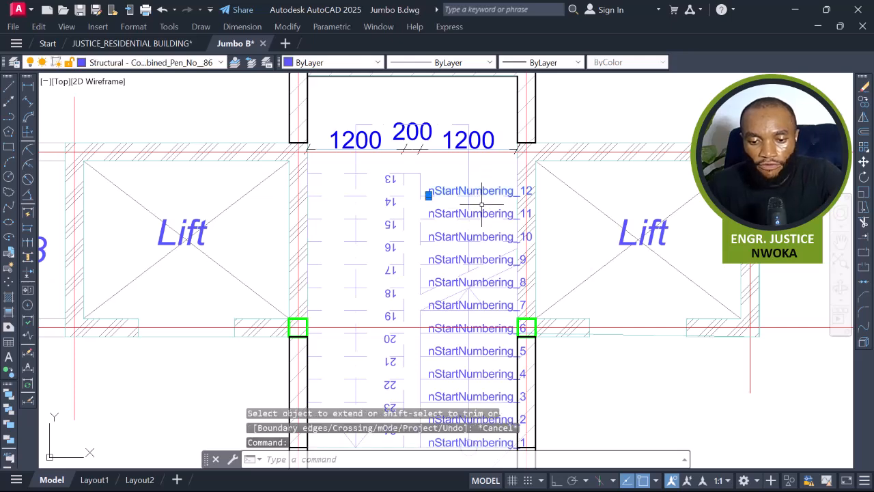
{"action": "right_click", "coordinate": [483, 205]}
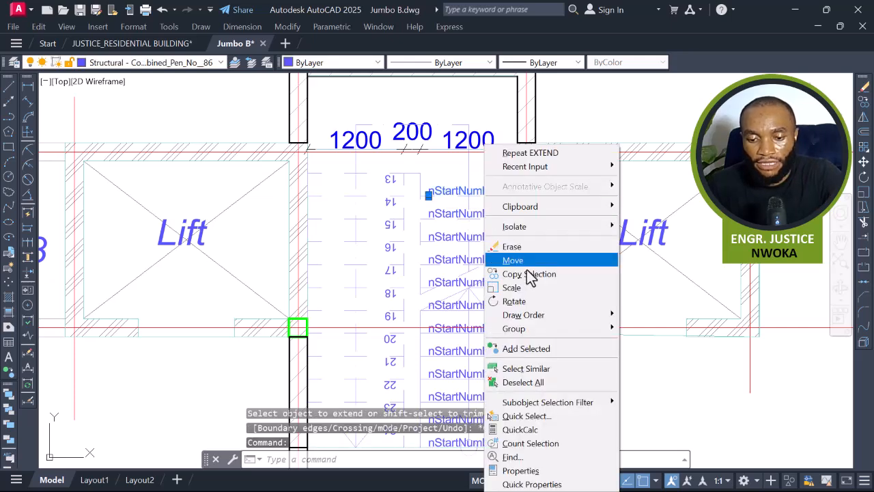
{"action": "left_click", "coordinate": [524, 369]}
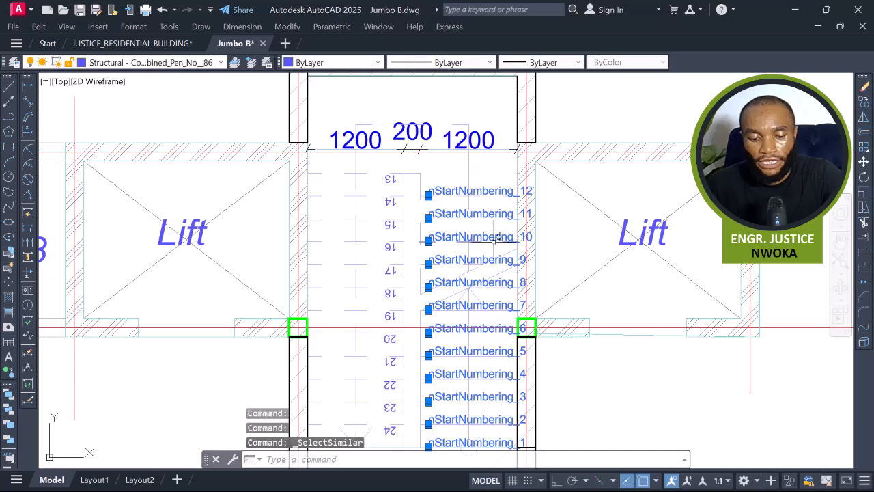
{"action": "type", "text": "E"}
{"action": "key", "text": "Return"}
Erase all the stair's step numbers at once using Select Similar.
{"action": "scroll", "coordinate": [498, 239], "scroll_direction": "down", "scroll_amount": 4}
{"action": "scroll", "coordinate": [453, 221], "scroll_direction": "up", "scroll_amount": 6}
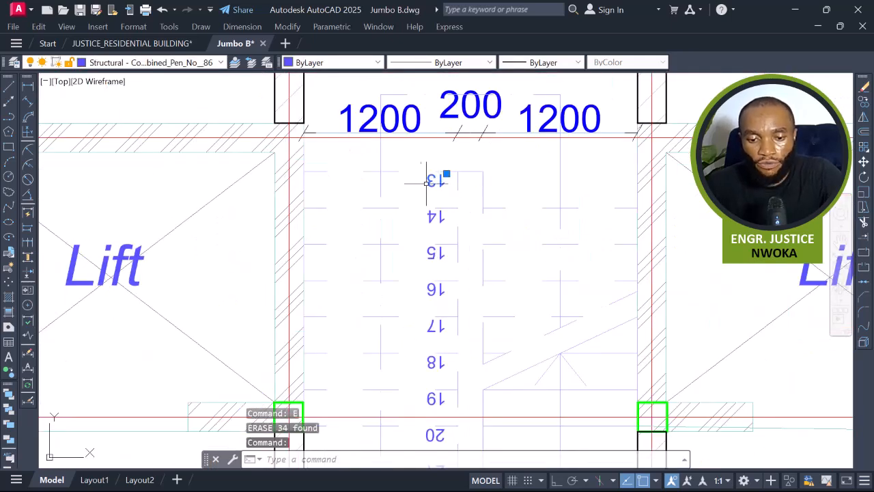
{"action": "right_click", "coordinate": [422, 191]}
{"action": "left_click", "coordinate": [447, 365]}
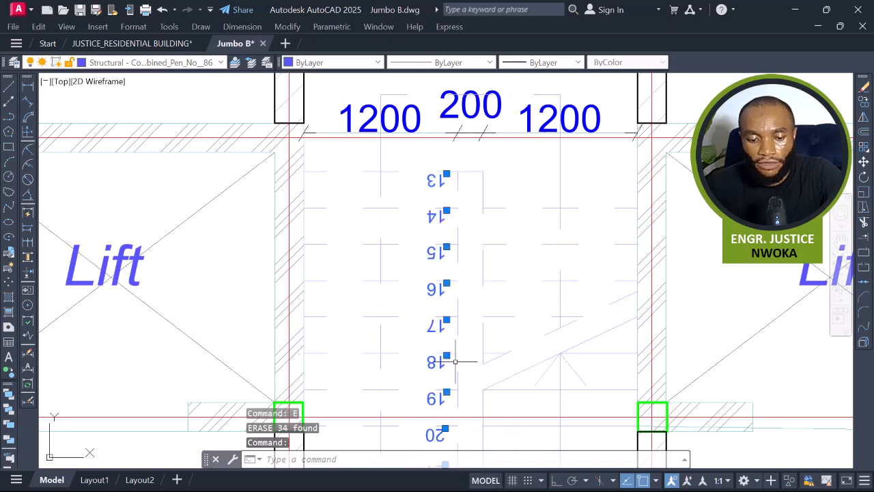
{"action": "type", "text": "E"}
{"action": "key", "text": "Return"}
{"action": "scroll", "coordinate": [467, 283], "scroll_direction": "down", "scroll_amount": 5}
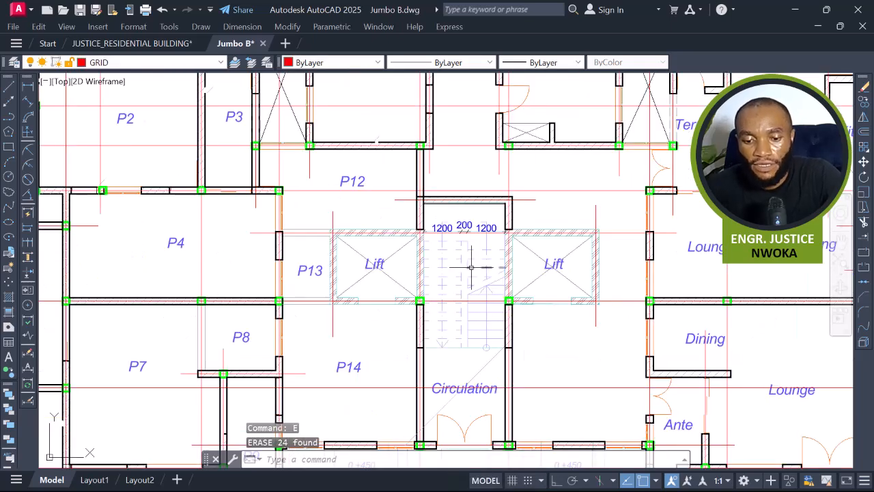
Erase the 1200, 200 and 1200 stair width dimensions using Select Similar.
{"action": "middle_click_drag", "start_coordinate": [474, 325], "coordinate": [474, 320]}
{"action": "scroll", "coordinate": [486, 228], "scroll_direction": "up", "scroll_amount": 8}
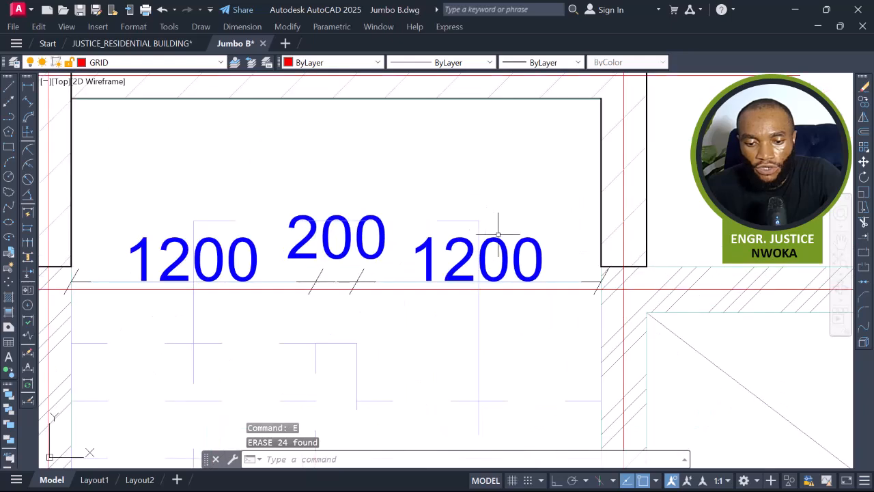
{"action": "left_click", "coordinate": [509, 235]}
{"action": "right_click", "coordinate": [516, 189]}
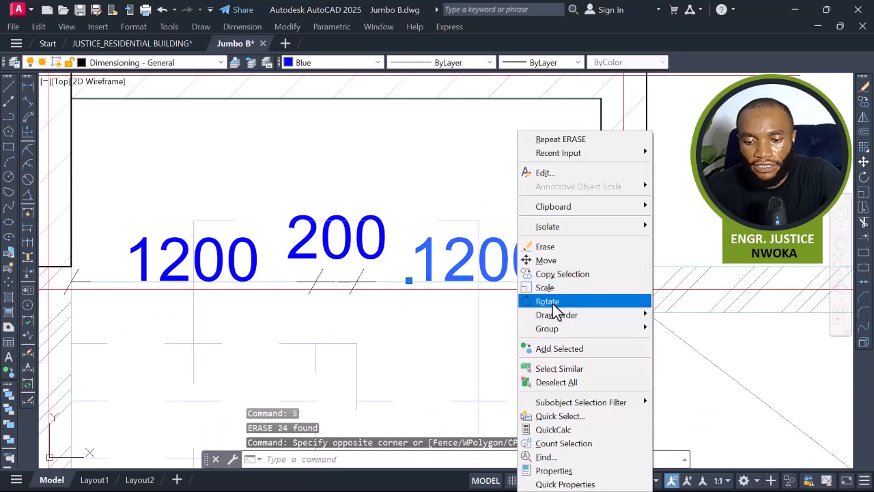
{"action": "left_click", "coordinate": [571, 369]}
{"action": "scroll", "coordinate": [450, 292], "scroll_direction": "down", "scroll_amount": 6}
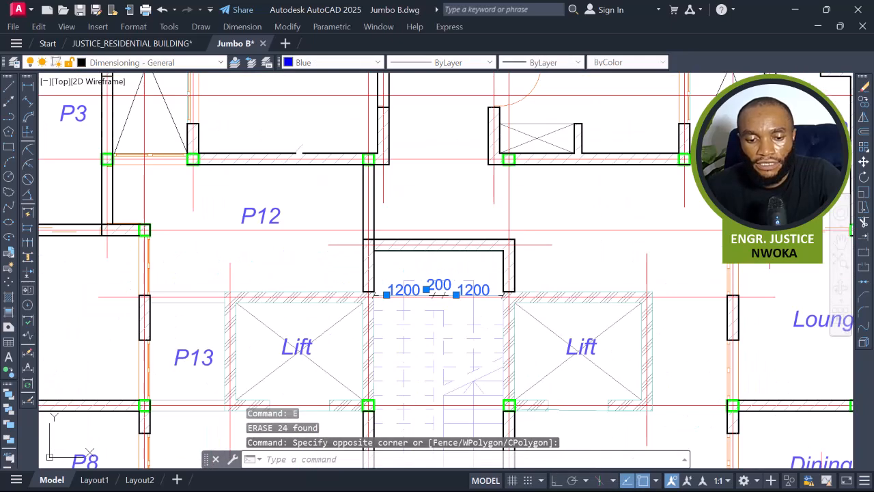
{"action": "type", "text": "e"}
{"action": "key", "text": "Return"}
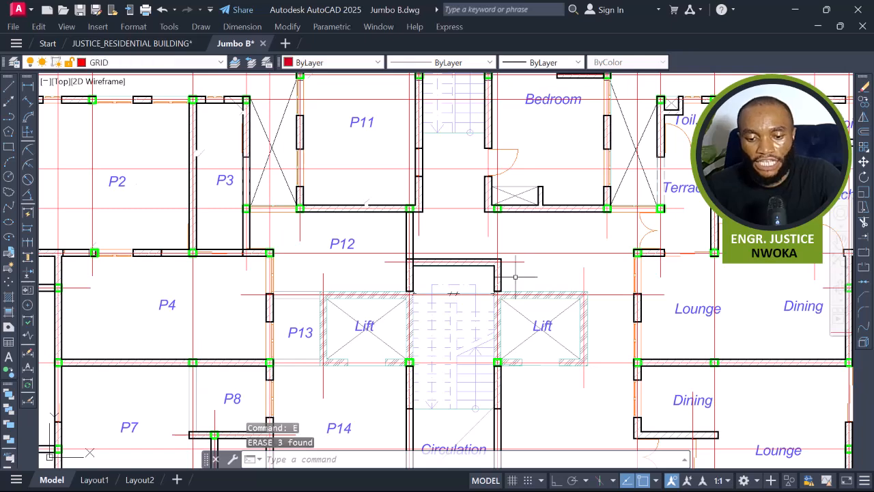
Erase a leftover object at the stair's lower end.
{"action": "middle_click_drag", "start_coordinate": [484, 303], "coordinate": [473, 264]}
{"action": "scroll", "coordinate": [445, 382], "scroll_direction": "up", "scroll_amount": 3}
{"action": "middle_click_drag", "start_coordinate": [474, 334], "coordinate": [454, 213]}
{"action": "left_click", "coordinate": [446, 278]}
{"action": "key", "text": "Return"}
Erase the double-leaf door at the circulation's entrance.
{"action": "scroll", "coordinate": [455, 308], "scroll_direction": "up", "scroll_amount": 2}
{"action": "left_click", "coordinate": [489, 261]}
{"action": "left_click", "coordinate": [337, 317]}
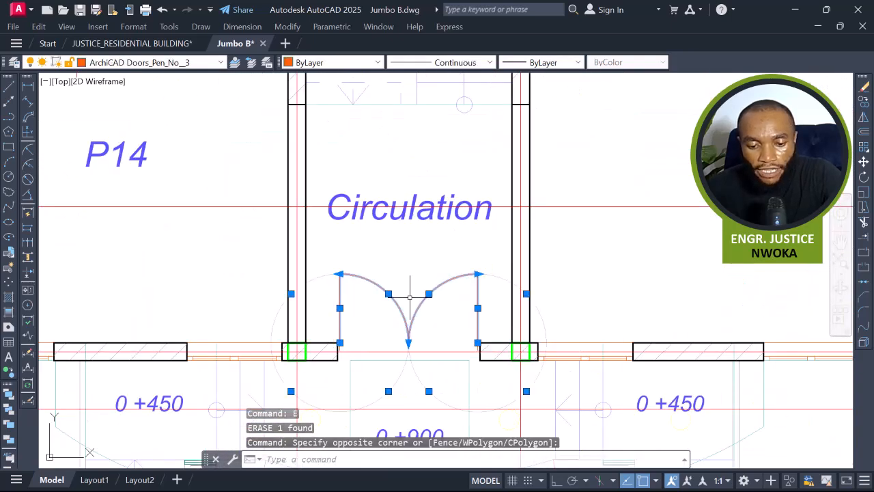
{"action": "type", "text": "E"}
{"action": "key", "text": "Return"}
{"action": "scroll", "coordinate": [436, 361], "scroll_direction": "up", "scroll_amount": 2}
Extend the wall lines across the circulation's door opening to the opposite wall pier.
{"action": "left_click", "coordinate": [532, 308]}
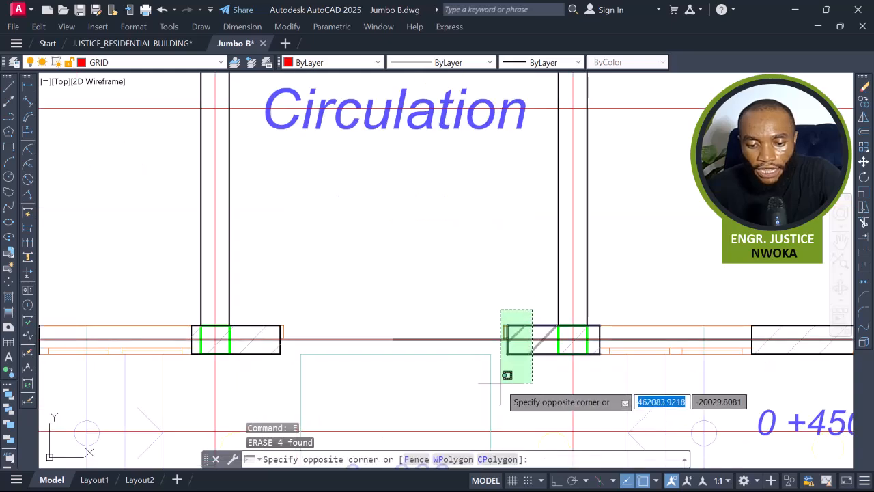
{"action": "left_click", "coordinate": [509, 368]}
{"action": "key", "text": "Return"}
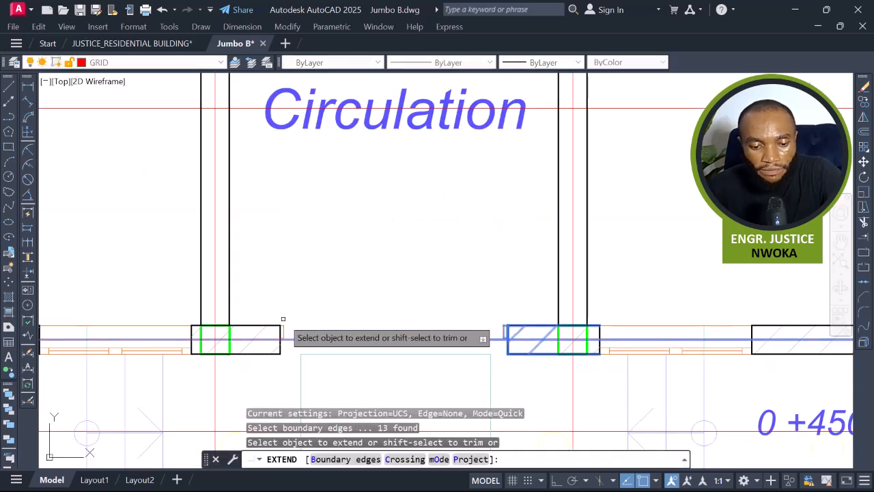
{"action": "left_click", "coordinate": [273, 325]}
{"action": "left_click", "coordinate": [273, 350]}
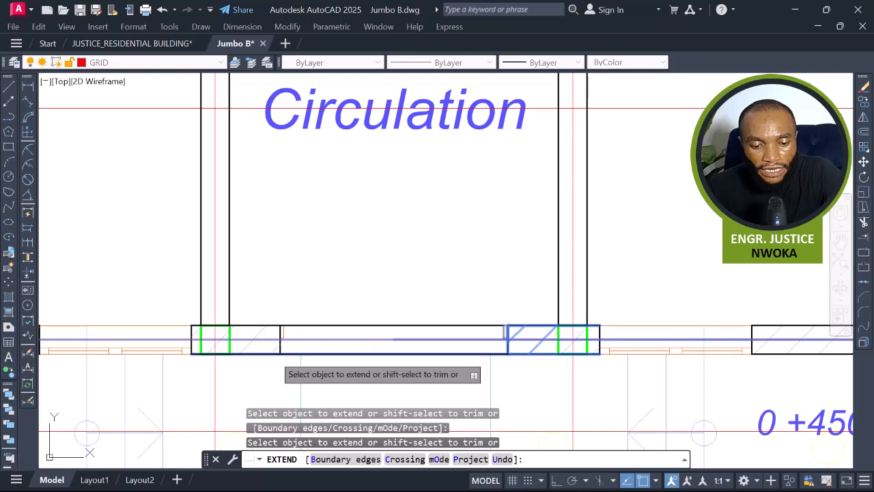
{"action": "scroll", "coordinate": [431, 295], "scroll_direction": "down", "scroll_amount": 2}
{"action": "key", "text": "Escape"}
{"action": "scroll", "coordinate": [417, 294], "scroll_direction": "down", "scroll_amount": 2}
{"action": "middle_click_drag", "start_coordinate": [412, 309], "coordinate": [411, 367]}
{"action": "scroll", "coordinate": [409, 319], "scroll_direction": "down", "scroll_amount": 2}
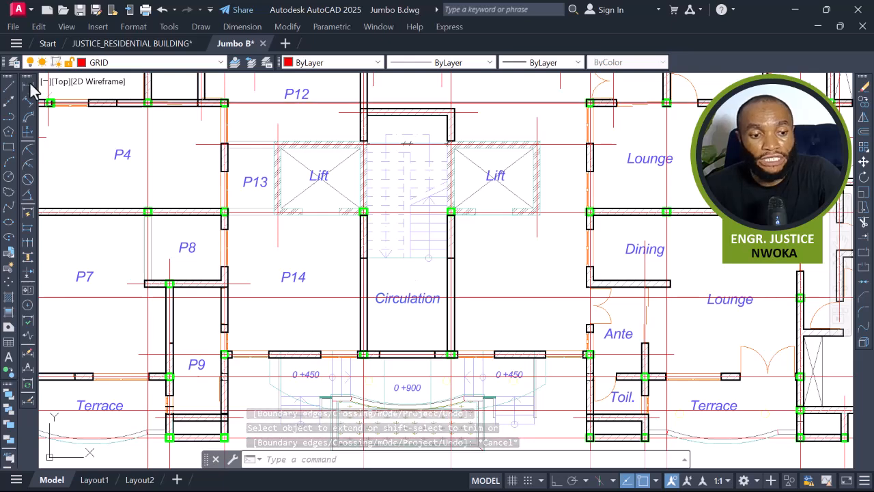
{"action": "left_click", "coordinate": [28, 86]}
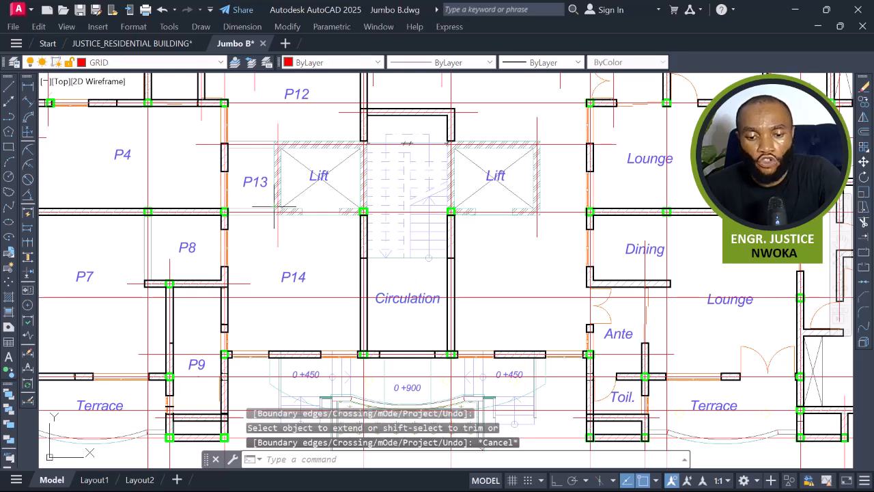
{"action": "left_click", "coordinate": [420, 338]}
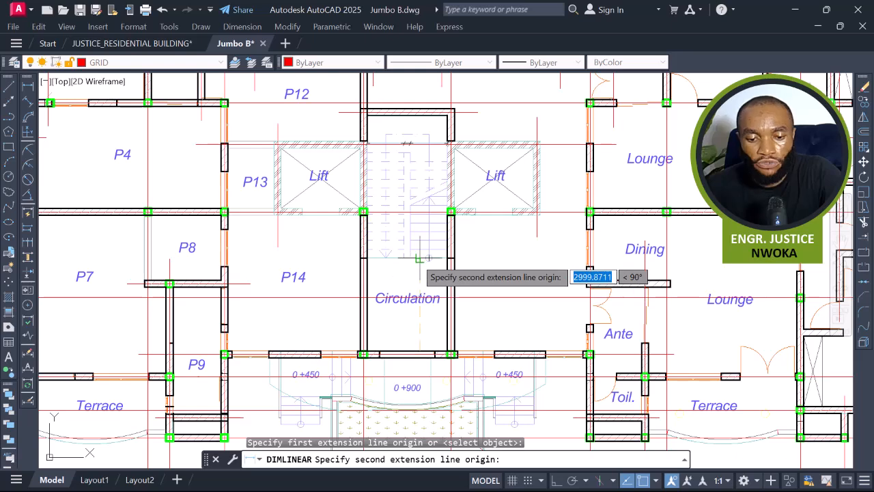
{"action": "left_click", "coordinate": [419, 259]}
{"action": "scroll", "coordinate": [418, 316], "scroll_direction": "up", "scroll_amount": 6}
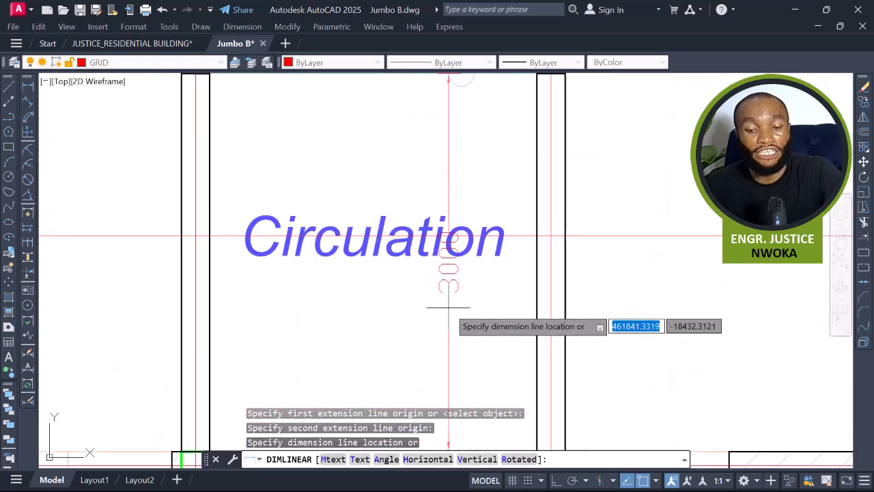
{"action": "scroll", "coordinate": [448, 307], "scroll_direction": "down", "scroll_amount": 4}
{"action": "key", "text": "Escape"}
{"action": "middle_click_drag", "start_coordinate": [451, 248], "coordinate": [456, 319]}
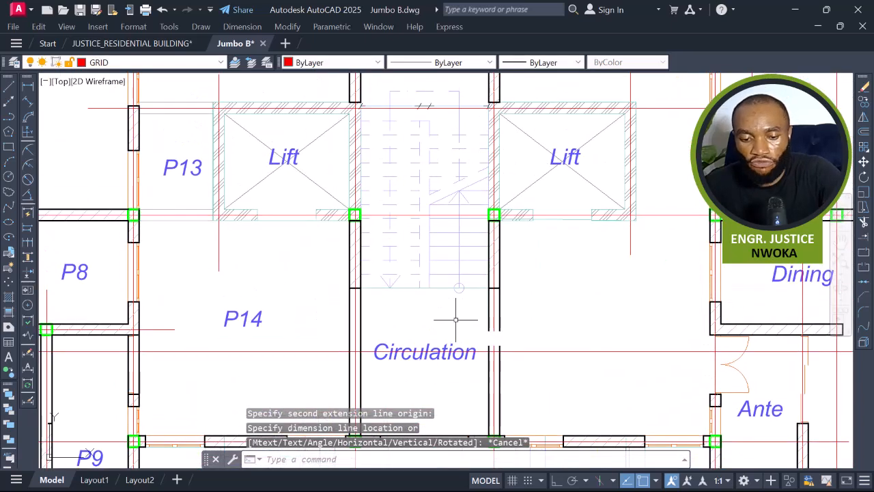
{"action": "type", "text": "l"}
{"action": "key", "text": "Return"}
{"action": "scroll", "coordinate": [344, 292], "scroll_direction": "up", "scroll_amount": 6}
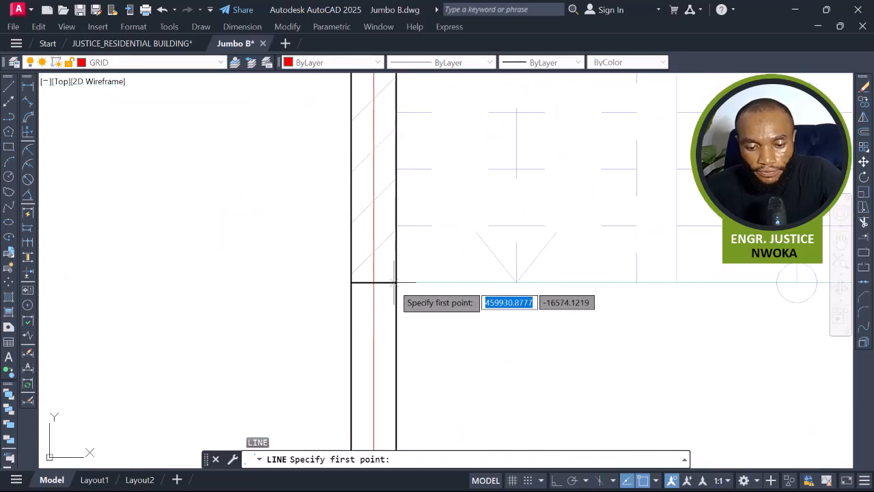
{"action": "scroll", "coordinate": [394, 281], "scroll_direction": "down", "scroll_amount": 6}
{"action": "key", "text": "Escape"}
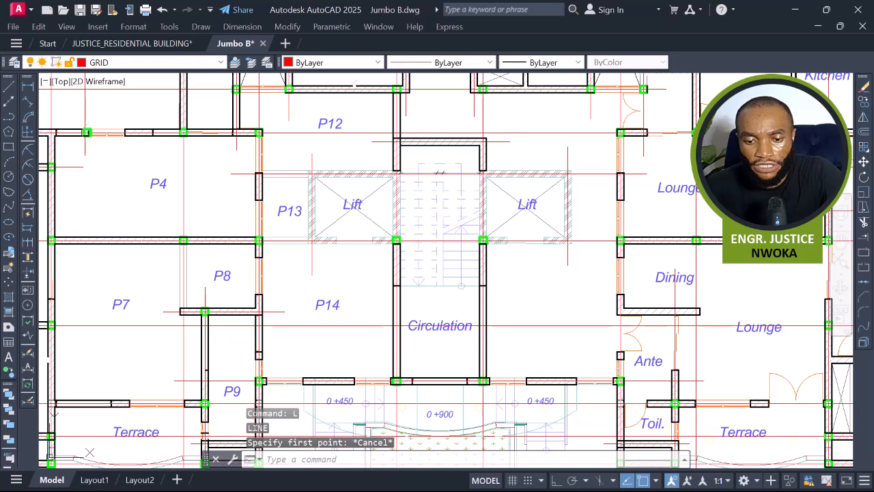
Copy the horizontal line above the stair down to the corner of the stair's lower wall.
{"action": "left_click", "coordinate": [496, 142]}
{"action": "type", "text": "co"}
{"action": "key", "text": "Return"}
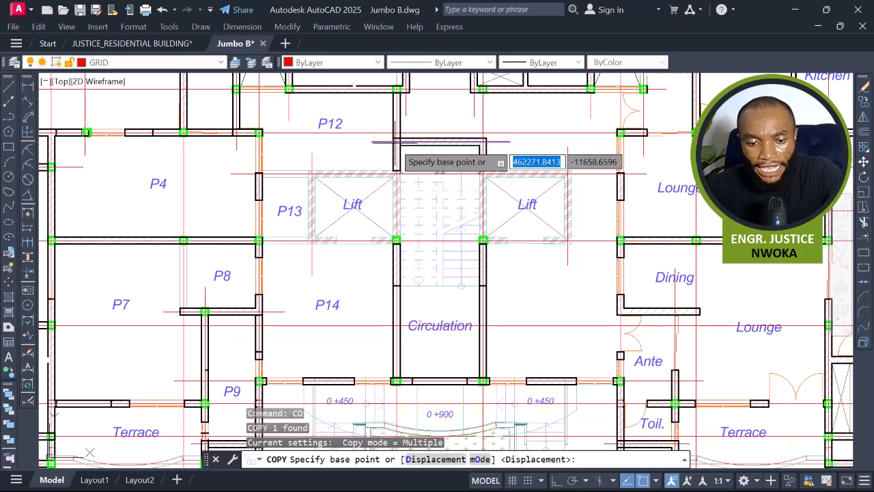
{"action": "scroll", "coordinate": [396, 141], "scroll_direction": "up", "scroll_amount": 2}
{"action": "left_click", "coordinate": [396, 140]}
{"action": "scroll", "coordinate": [418, 183], "scroll_direction": "down", "scroll_amount": 2}
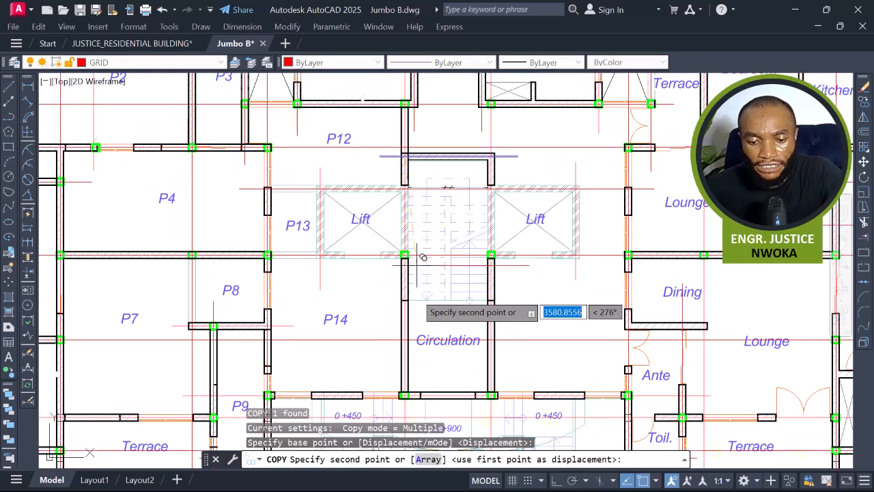
{"action": "scroll", "coordinate": [450, 328], "scroll_direction": "up", "scroll_amount": 2}
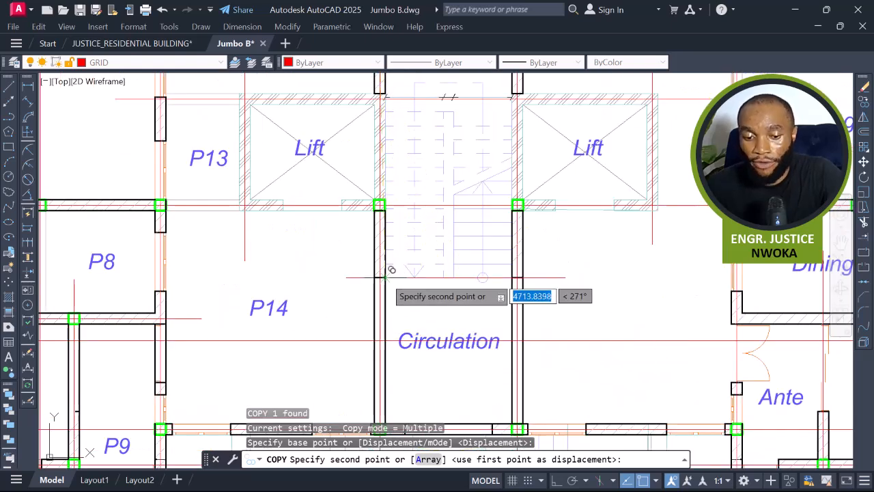
{"action": "scroll", "coordinate": [383, 276], "scroll_direction": "up", "scroll_amount": 4}
{"action": "scroll", "coordinate": [382, 278], "scroll_direction": "up", "scroll_amount": 4}
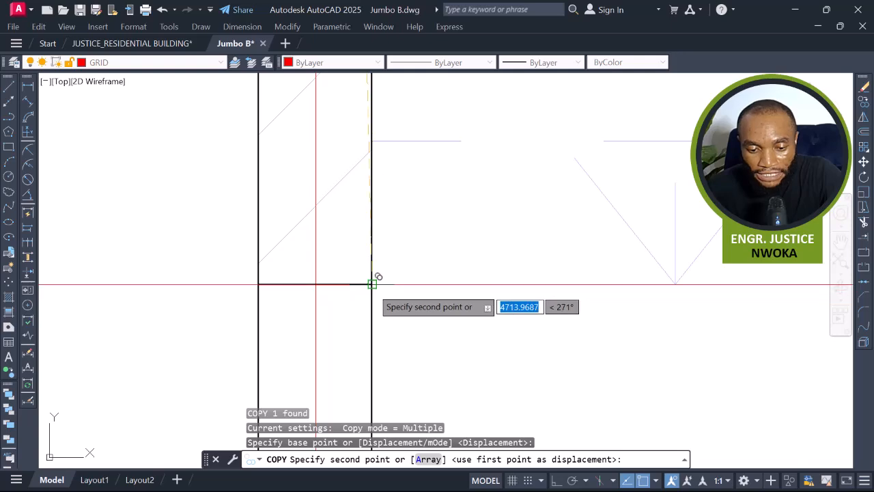
{"action": "left_click", "coordinate": [373, 280]}
{"action": "scroll", "coordinate": [343, 279], "scroll_direction": "down", "scroll_amount": 5}
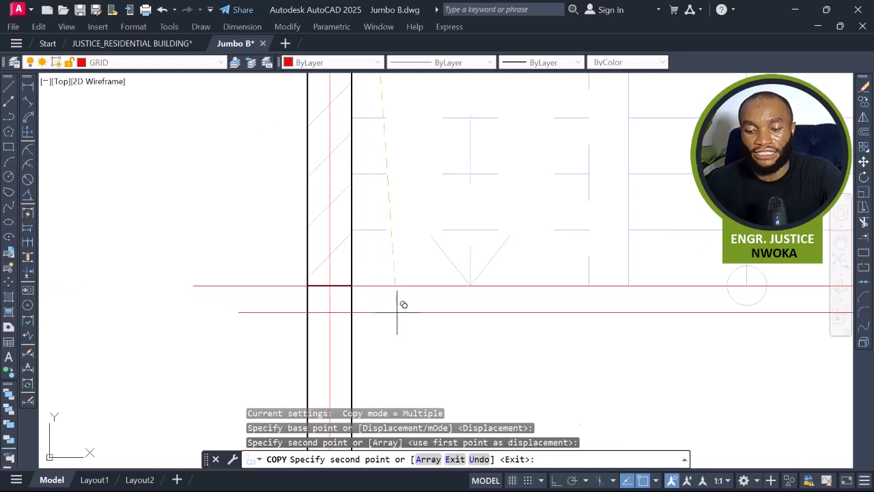
{"action": "key", "text": "Escape"}
{"action": "scroll", "coordinate": [380, 240], "scroll_direction": "down", "scroll_amount": 2}
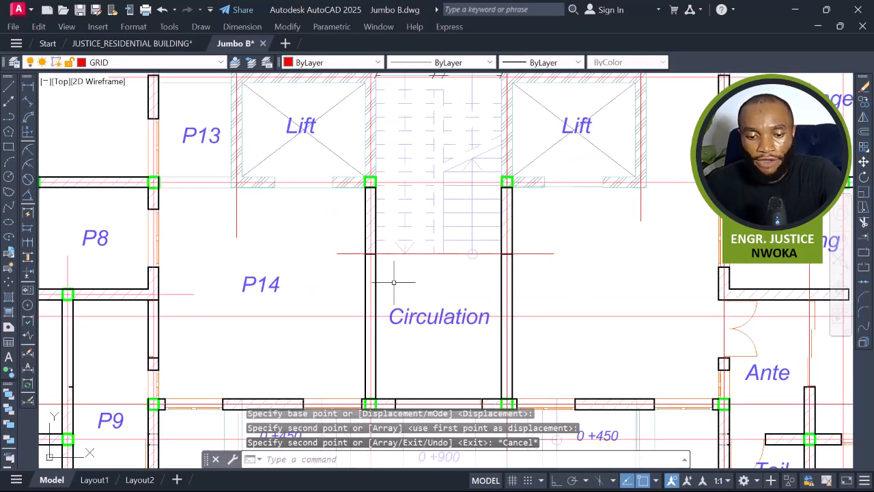
{"action": "left_click", "coordinate": [381, 265]}
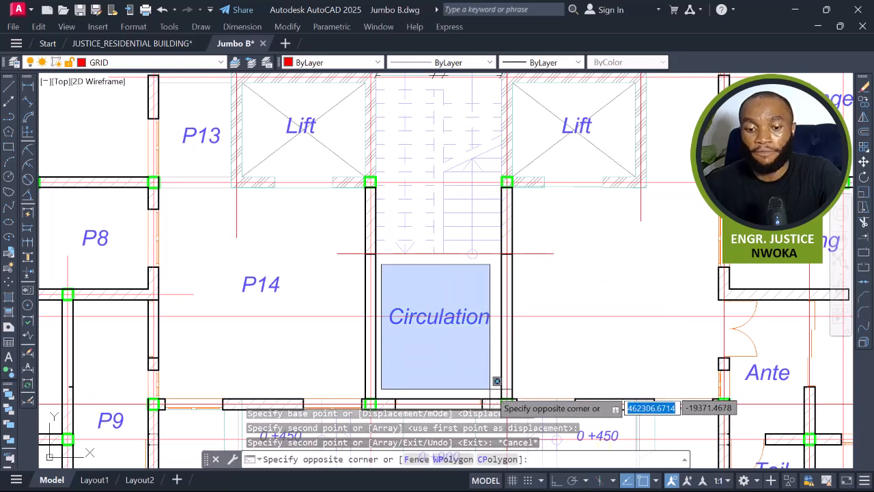
{"action": "key", "text": "Escape"}
{"action": "middle_click_drag", "start_coordinate": [418, 159], "coordinate": [422, 256]}
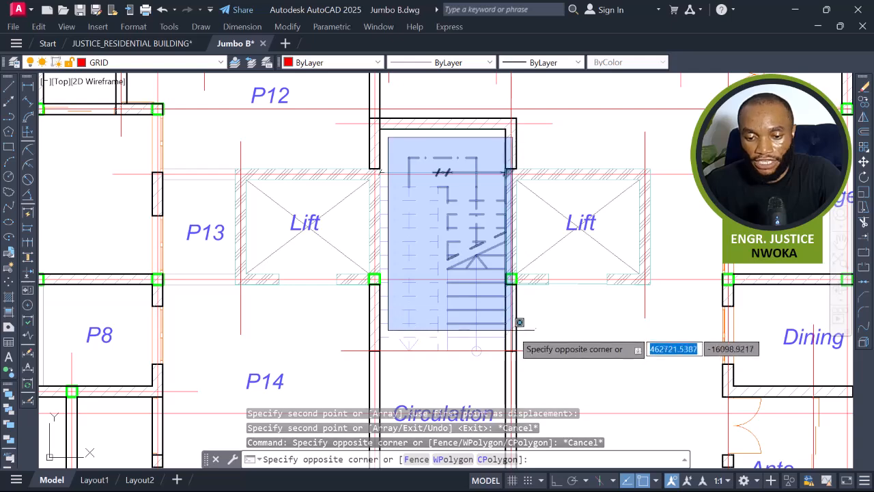
{"action": "key", "text": "Escape"}
{"action": "scroll", "coordinate": [485, 307], "scroll_direction": "down", "scroll_amount": 2}
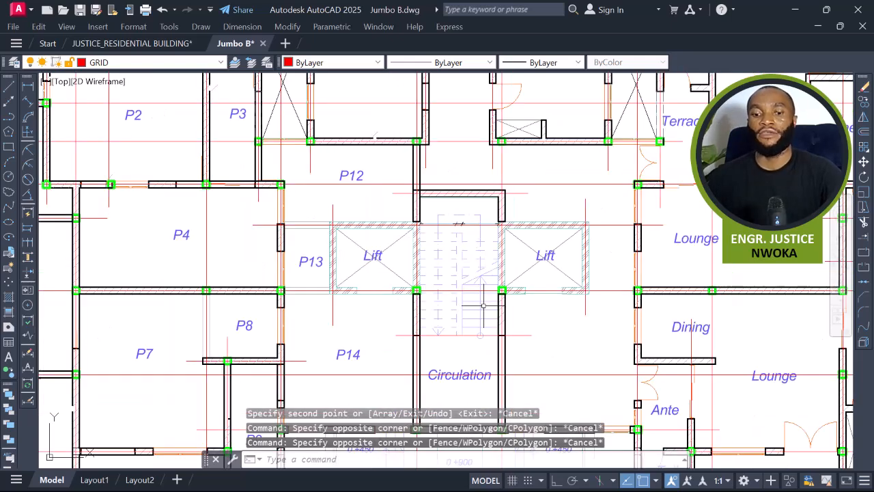
{"action": "middle_click_drag", "start_coordinate": [487, 325], "coordinate": [460, 298]}
{"action": "scroll", "coordinate": [439, 185], "scroll_direction": "up", "scroll_amount": 3}
{"action": "left_click", "coordinate": [499, 156]}
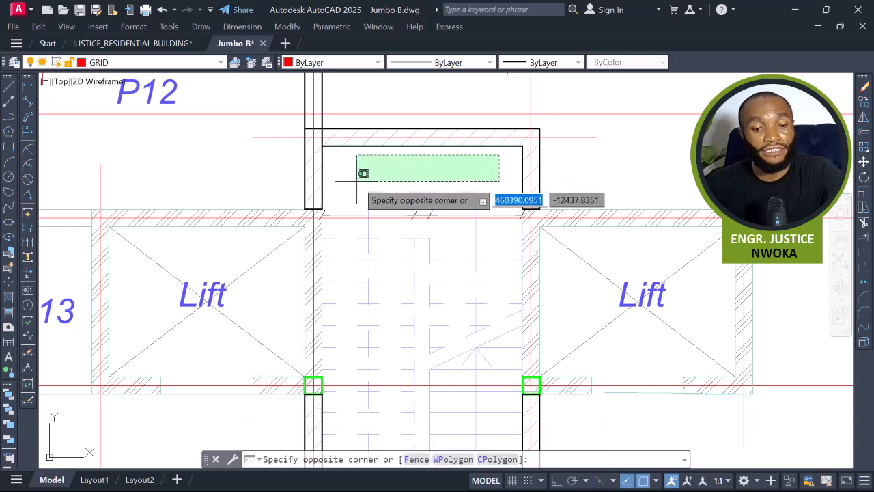
{"action": "key", "text": "Escape"}
{"action": "scroll", "coordinate": [356, 181], "scroll_direction": "down", "scroll_amount": 4}
{"action": "scroll", "coordinate": [381, 270], "scroll_direction": "up", "scroll_amount": 3}
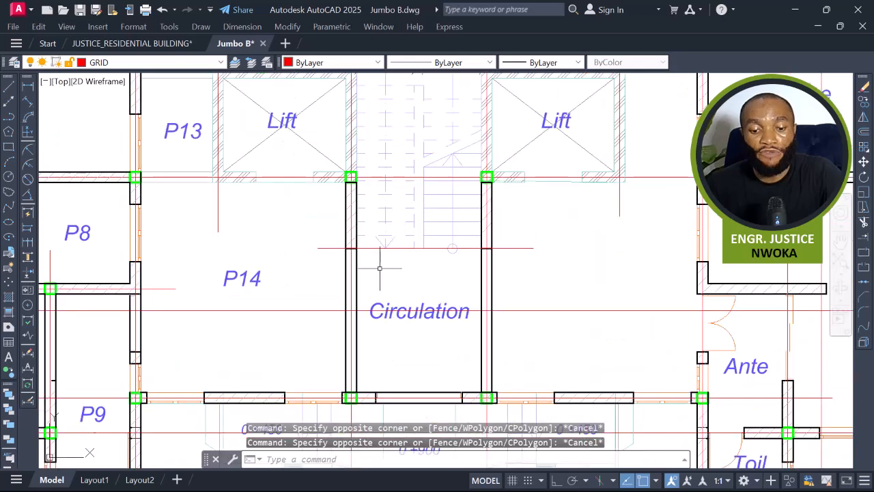
{"action": "left_click", "coordinate": [368, 257]}
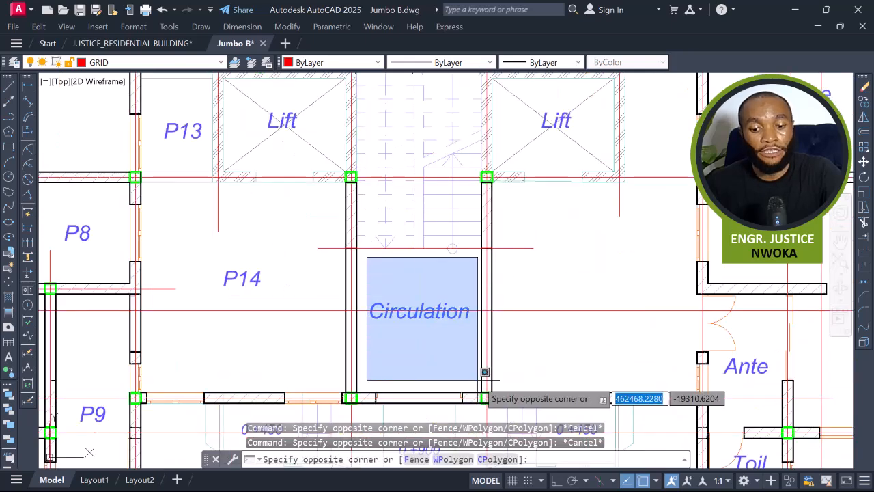
{"action": "key", "text": "Escape"}
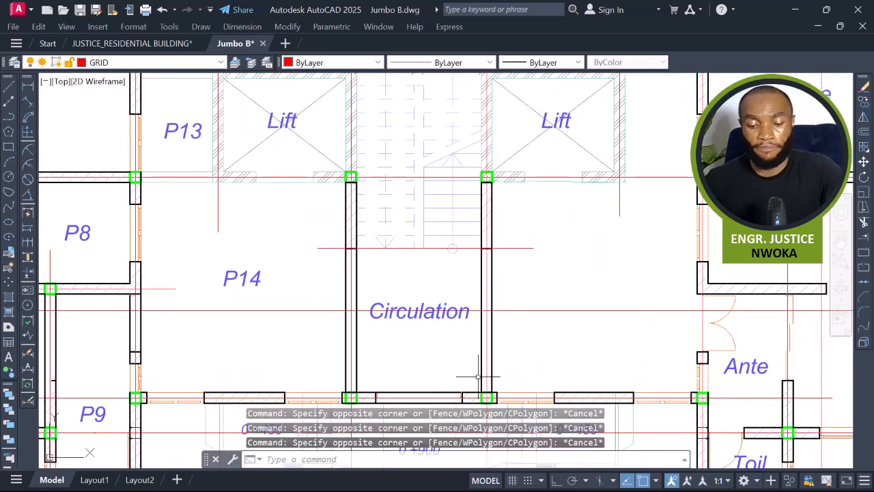
{"action": "scroll", "coordinate": [478, 307], "scroll_direction": "down", "scroll_amount": 3}
{"action": "scroll", "coordinate": [450, 337], "scroll_direction": "up", "scroll_amount": 4}
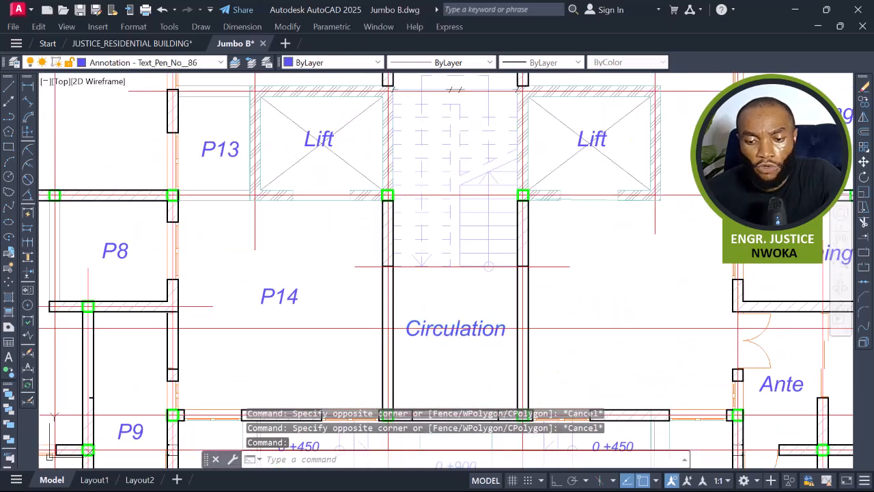
Relabel the Circulation text as P15.
{"action": "left_click", "coordinate": [421, 339]}
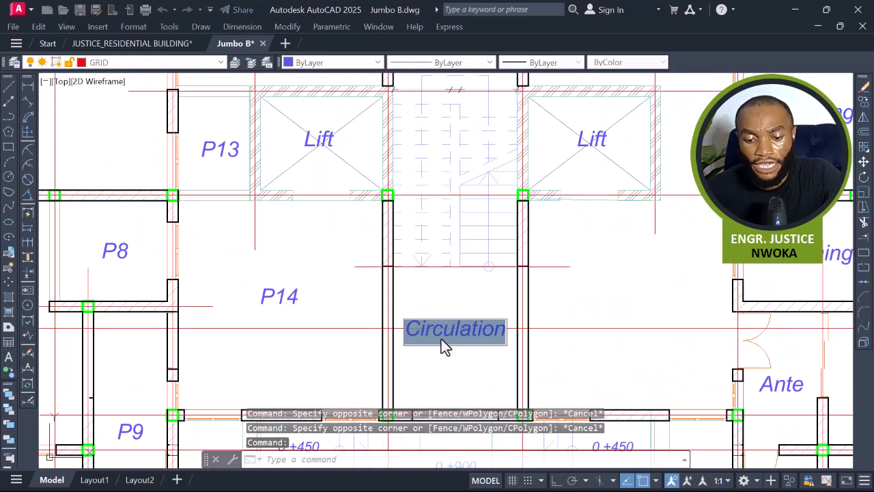
{"action": "type", "text": "P15"}
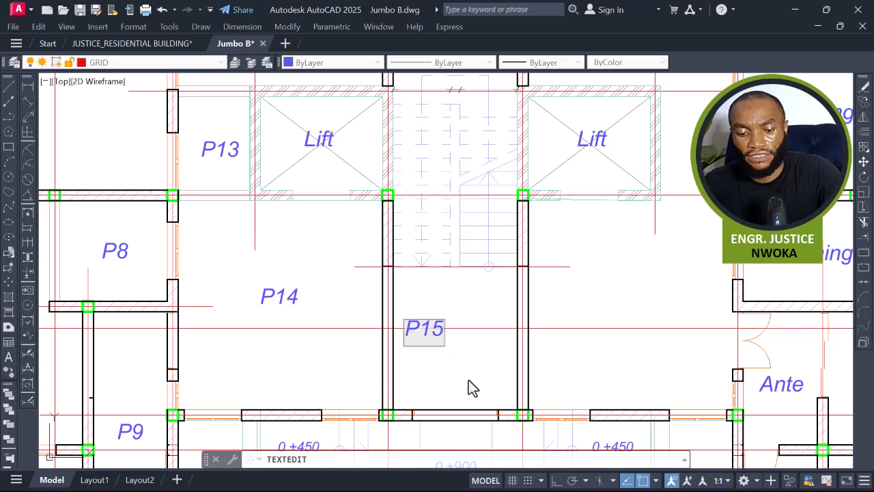
{"action": "key", "text": "Return"}
{"action": "key", "text": "Escape"}
Move the P15 label down to the middle of its slab panel.
{"action": "left_click", "coordinate": [439, 325]}
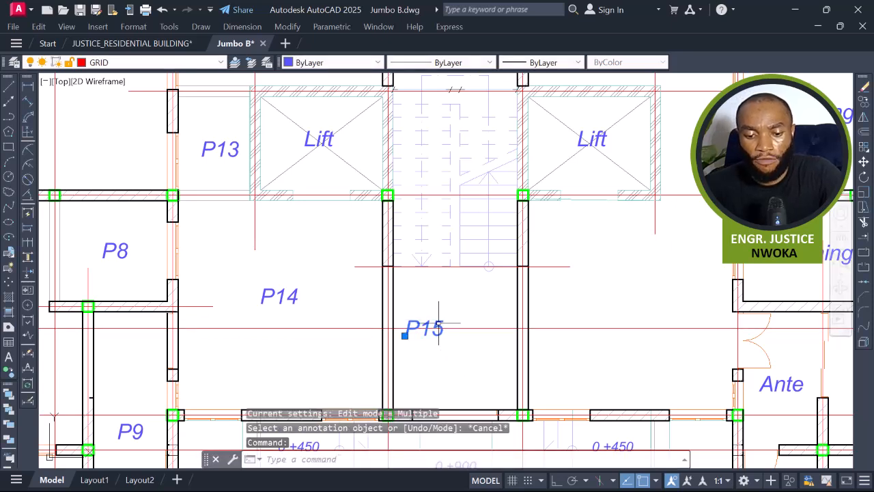
{"action": "type", "text": "m"}
{"action": "key", "text": "Return"}
{"action": "left_click", "coordinate": [478, 287]}
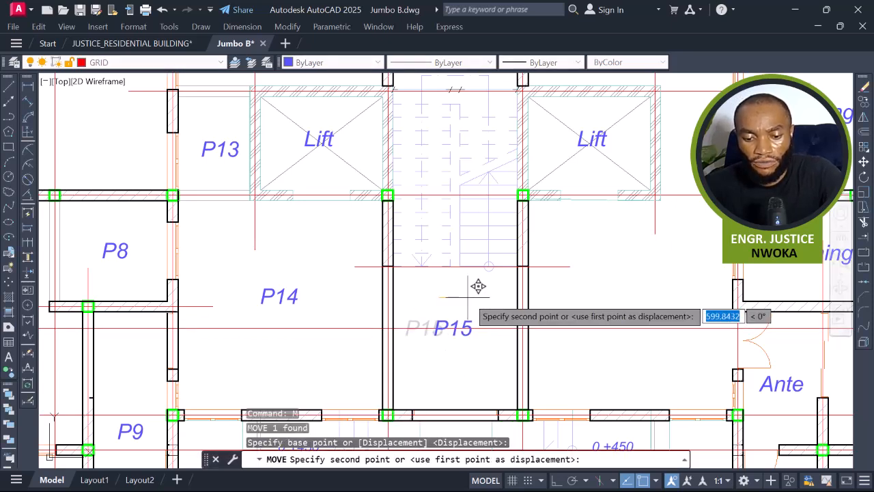
{"action": "scroll", "coordinate": [482, 304], "scroll_direction": "down", "scroll_amount": 3}
{"action": "mouse_move", "coordinate": [485, 302]}
{"action": "middle_mouse_down"}
{"action": "mouse_move", "coordinate": [448, 322]}
{"action": "mouse_move", "coordinate": [460, 406]}
{"action": "middle_mouse_up"}
{"action": "scroll", "coordinate": [466, 310], "scroll_direction": "up", "scroll_amount": 2}
{"action": "middle_click_drag", "start_coordinate": [471, 310], "coordinate": [470, 322]}
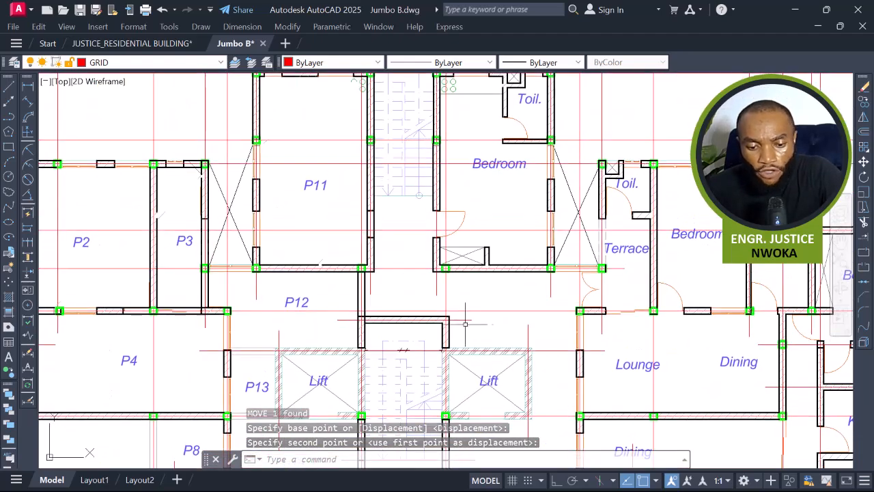
Extend the wall line near the stair's upper end to the selected boundary edges.
{"action": "scroll", "coordinate": [451, 328], "scroll_direction": "up", "scroll_amount": 2}
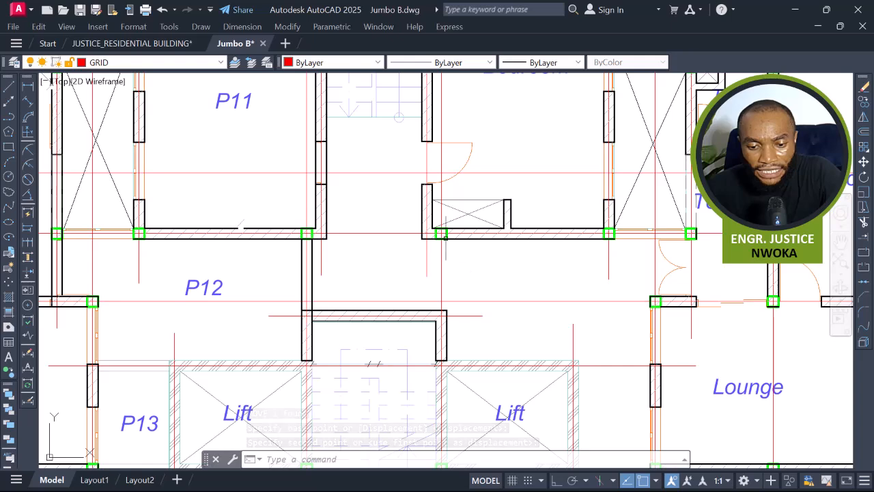
{"action": "scroll", "coordinate": [447, 238], "scroll_direction": "up", "scroll_amount": 3}
{"action": "left_click", "coordinate": [409, 249]}
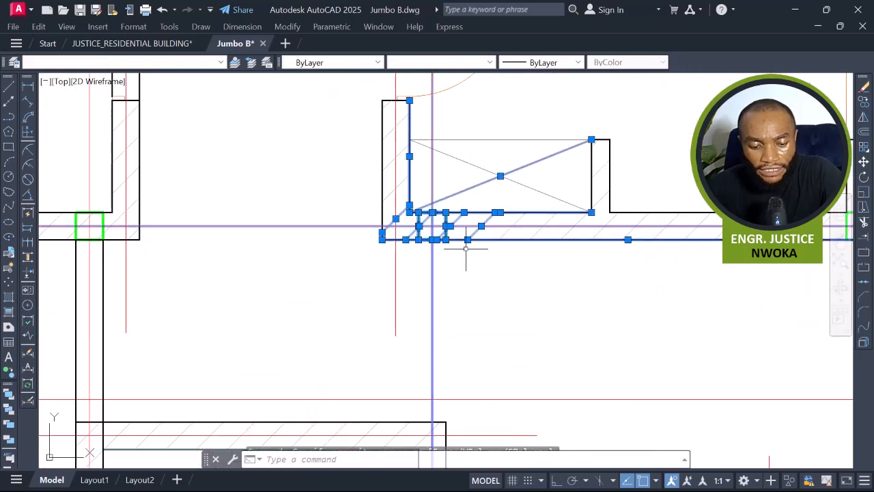
{"action": "type", "text": "ex"}
{"action": "key", "text": "space"}
{"action": "scroll", "coordinate": [473, 245], "scroll_direction": "down", "scroll_amount": 2}
{"action": "scroll", "coordinate": [448, 348], "scroll_direction": "up", "scroll_amount": 4}
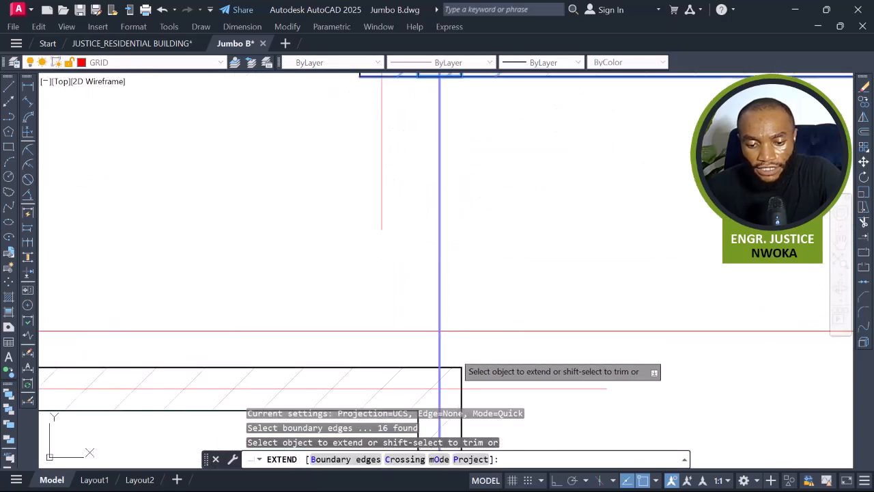
{"action": "left_click", "coordinate": [461, 377]}
{"action": "scroll", "coordinate": [450, 345], "scroll_direction": "down", "scroll_amount": 3}
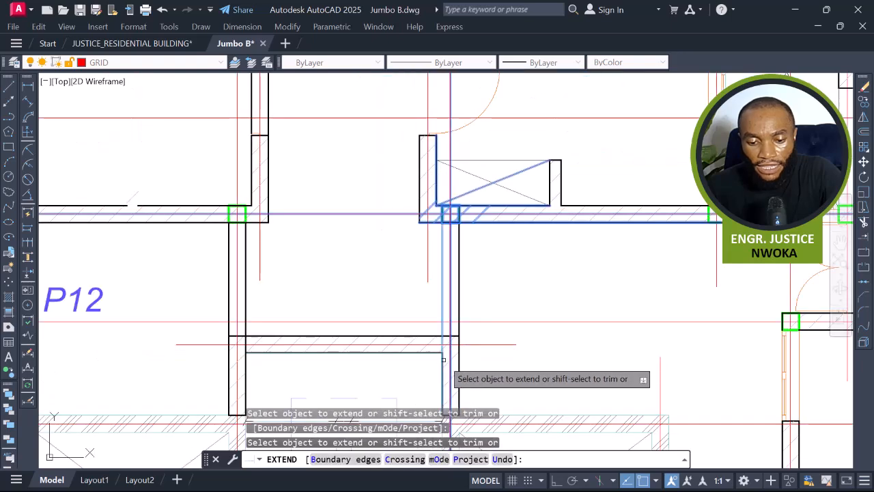
{"action": "scroll", "coordinate": [464, 321], "scroll_direction": "down", "scroll_amount": 2}
{"action": "scroll", "coordinate": [474, 308], "scroll_direction": "down", "scroll_amount": 3}
{"action": "key", "text": "Escape"}
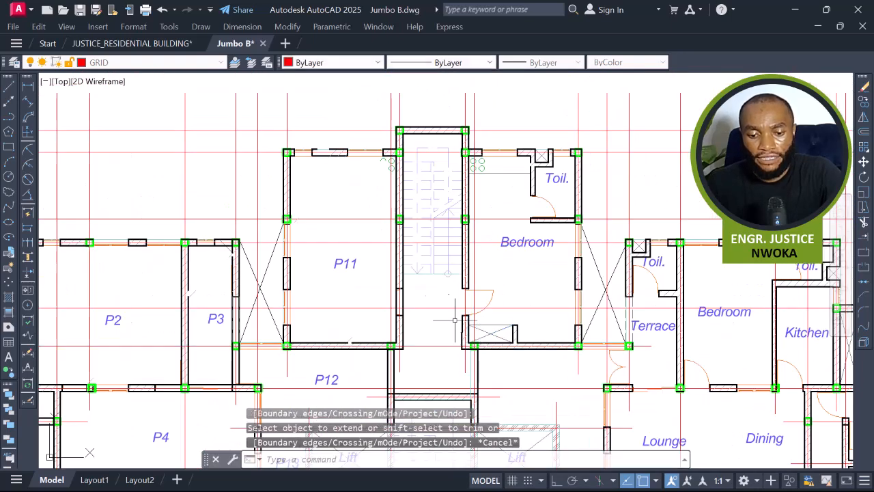
Copy the horizontal line above P15 up to the stair opening beside P11.
{"action": "scroll", "coordinate": [454, 287], "scroll_direction": "down", "scroll_amount": 2}
{"action": "middle_click_drag", "start_coordinate": [461, 235], "coordinate": [447, 107]}
{"action": "scroll", "coordinate": [473, 324], "scroll_direction": "up", "scroll_amount": 2}
{"action": "scroll", "coordinate": [473, 323], "scroll_direction": "down", "scroll_amount": 2}
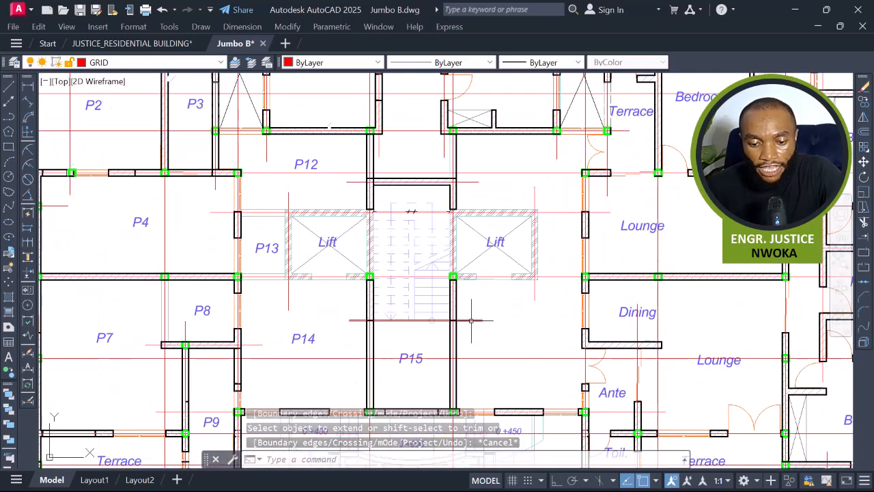
{"action": "left_click", "coordinate": [477, 318]}
{"action": "type", "text": "CO"}
{"action": "key", "text": "Return"}
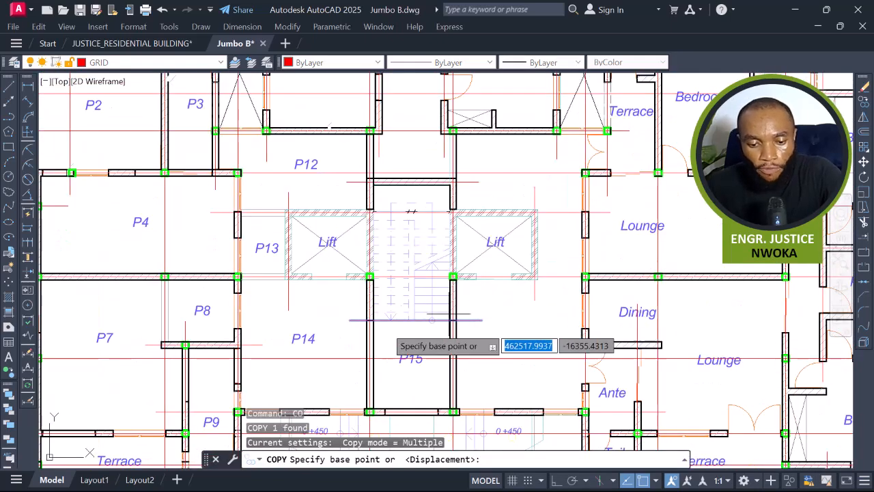
{"action": "scroll", "coordinate": [365, 331], "scroll_direction": "up", "scroll_amount": 3}
{"action": "left_click", "coordinate": [385, 300]}
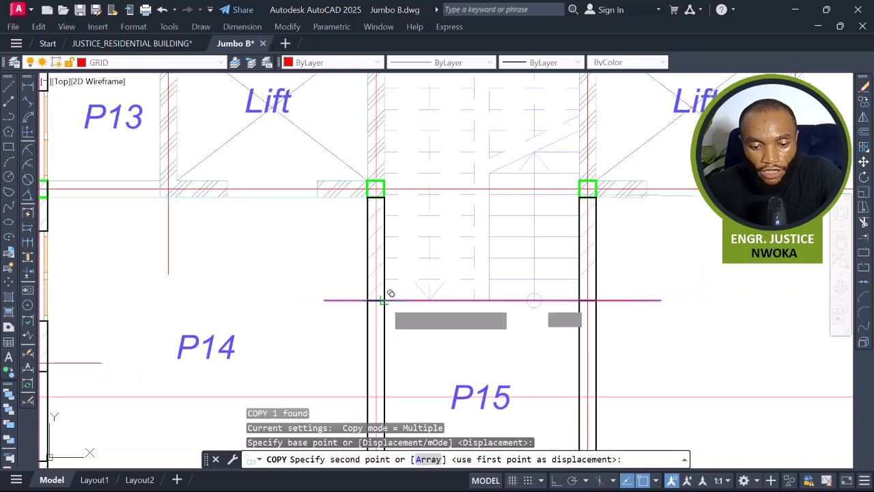
{"action": "scroll", "coordinate": [410, 328], "scroll_direction": "down", "scroll_amount": 5}
{"action": "scroll", "coordinate": [455, 319], "scroll_direction": "up", "scroll_amount": 5}
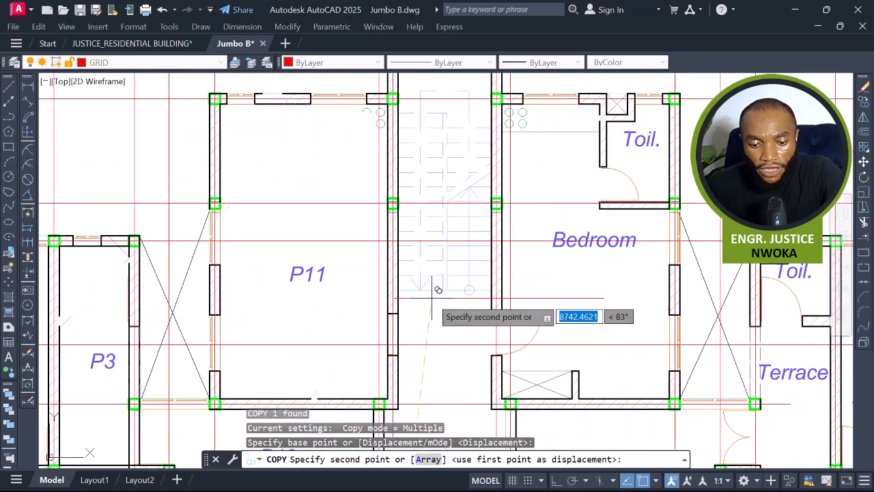
{"action": "left_click", "coordinate": [389, 285]}
{"action": "scroll", "coordinate": [535, 292], "scroll_direction": "down", "scroll_amount": 5}
{"action": "key", "text": "Escape"}
{"action": "scroll", "coordinate": [547, 288], "scroll_direction": "up", "scroll_amount": 2}
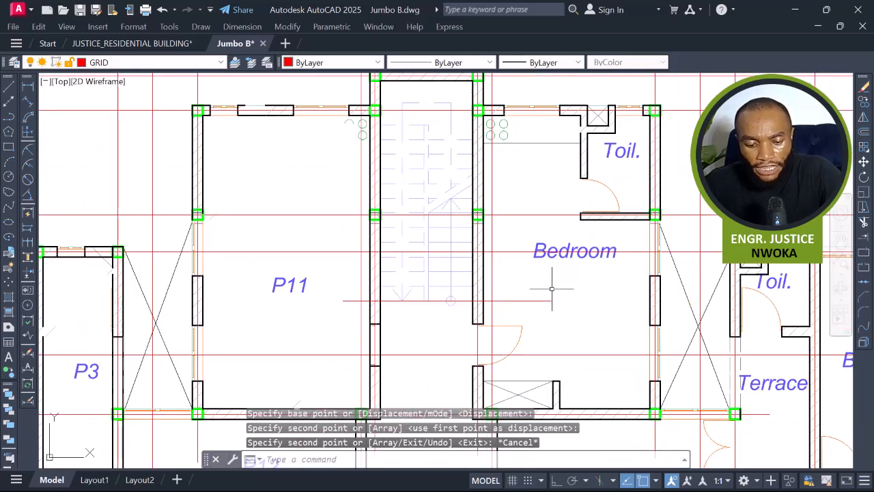
{"action": "left_click", "coordinate": [546, 312]}
{"action": "scroll", "coordinate": [536, 311], "scroll_direction": "down", "scroll_amount": 3}
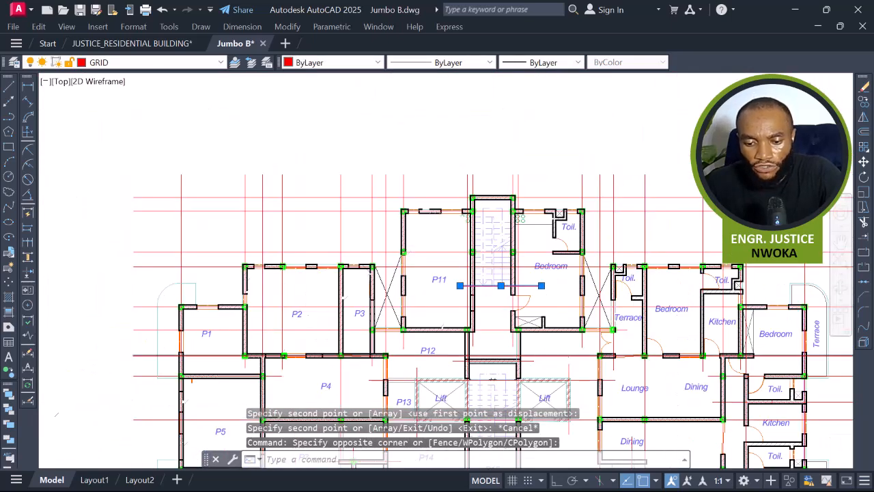
{"action": "middle_click_drag", "start_coordinate": [552, 366], "coordinate": [531, 247]}
{"action": "scroll", "coordinate": [530, 308], "scroll_direction": "up", "scroll_amount": 2}
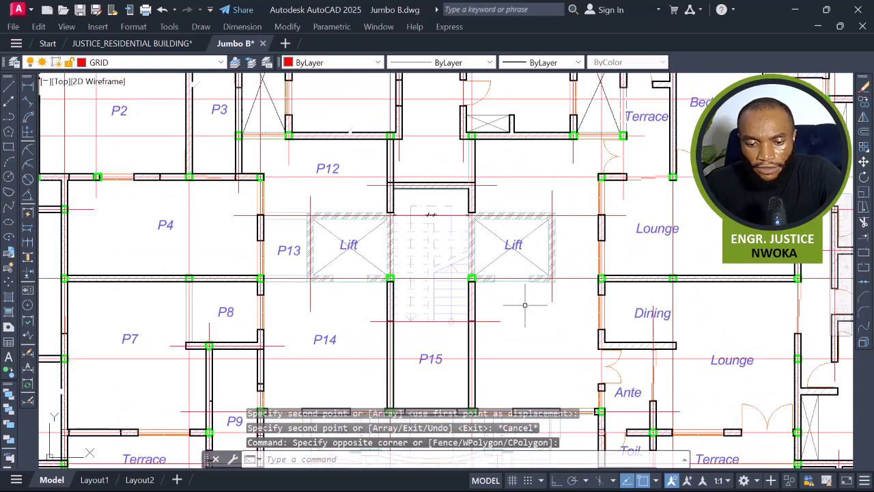
{"action": "middle_click_drag", "start_coordinate": [524, 304], "coordinate": [552, 450]}
{"action": "type", "text": "s"}
{"action": "key", "text": "Return"}
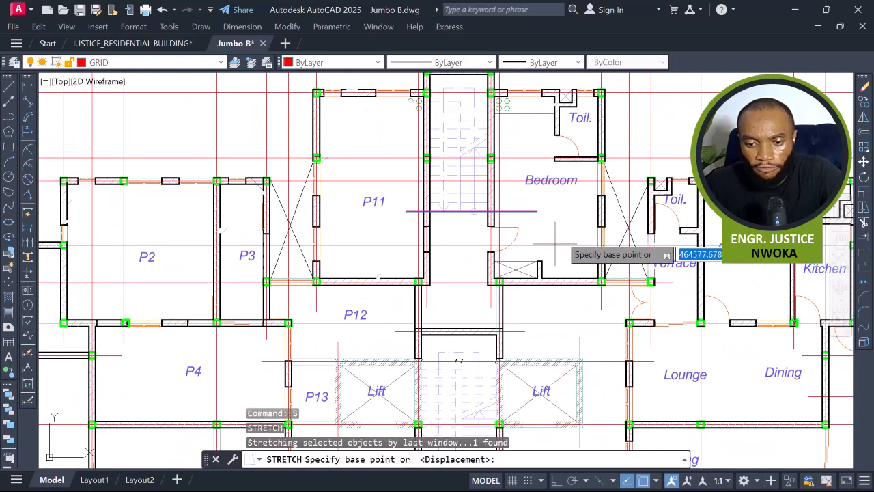
{"action": "scroll", "coordinate": [574, 204], "scroll_direction": "up", "scroll_amount": 2}
{"action": "left_click", "coordinate": [568, 202]}
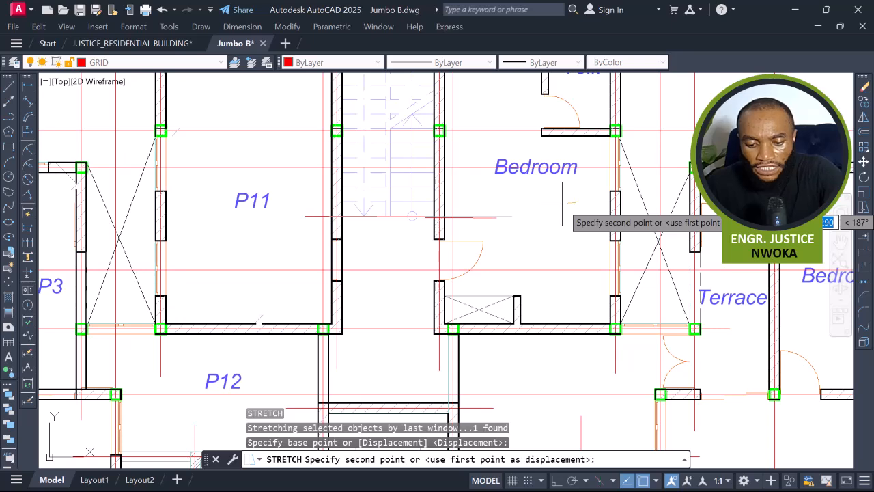
{"action": "key", "text": "F8"}
{"action": "key", "text": "Escape"}
Extend the lower wall line of P11 across the opening to the stair landing's vertical wall line.
{"action": "middle_click_drag", "start_coordinate": [503, 235], "coordinate": [523, 220]}
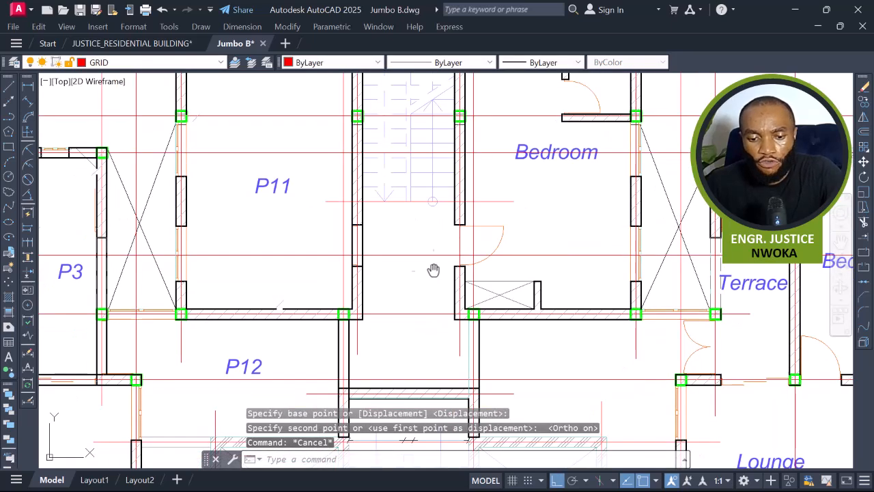
{"action": "middle_click_drag", "start_coordinate": [432, 270], "coordinate": [448, 230]}
{"action": "scroll", "coordinate": [471, 301], "scroll_direction": "up", "scroll_amount": 2}
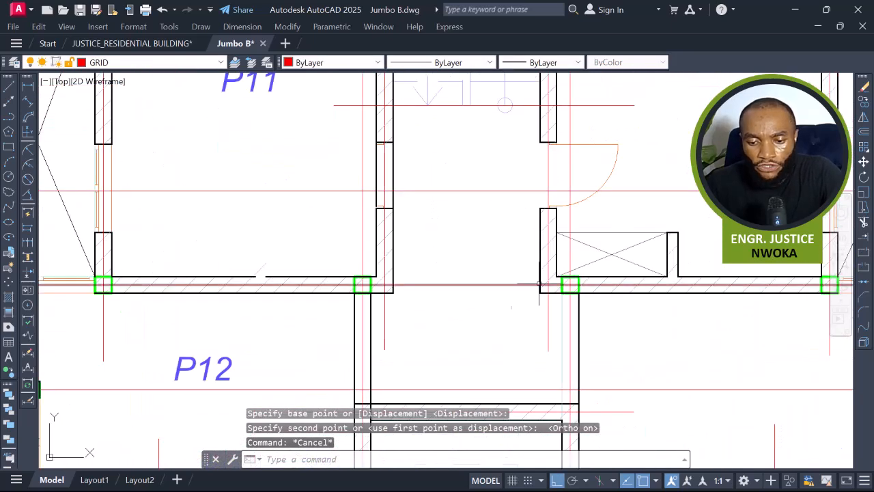
{"action": "left_click", "coordinate": [540, 268]}
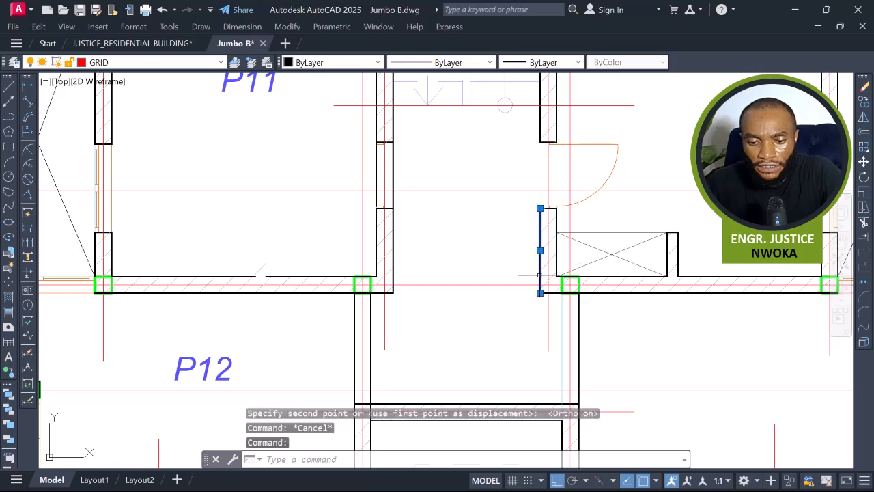
{"action": "type", "text": "EX"}
{"action": "key", "text": "Return"}
{"action": "scroll", "coordinate": [374, 276], "scroll_direction": "up", "scroll_amount": 4}
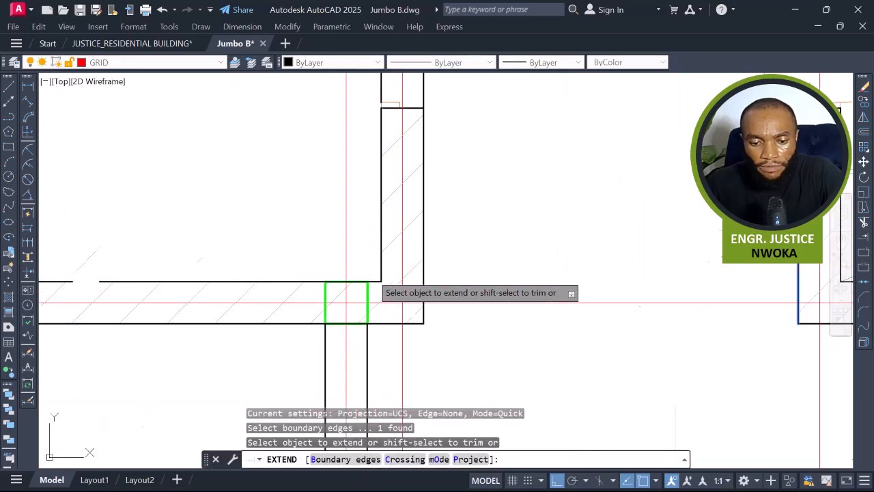
{"action": "left_click_drag", "start_coordinate": [372, 278], "coordinate": [384, 316]}
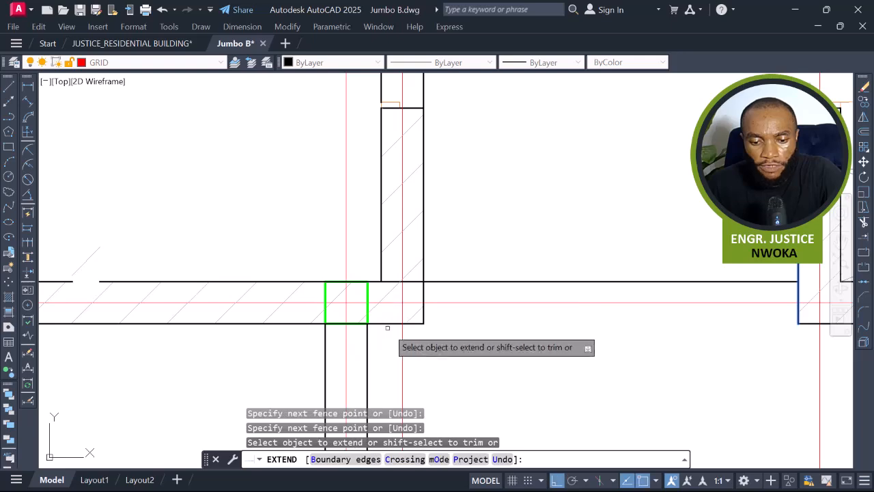
{"action": "left_click", "coordinate": [389, 323]}
{"action": "scroll", "coordinate": [389, 324], "scroll_direction": "down", "scroll_amount": 7}
{"action": "key", "text": "Escape"}
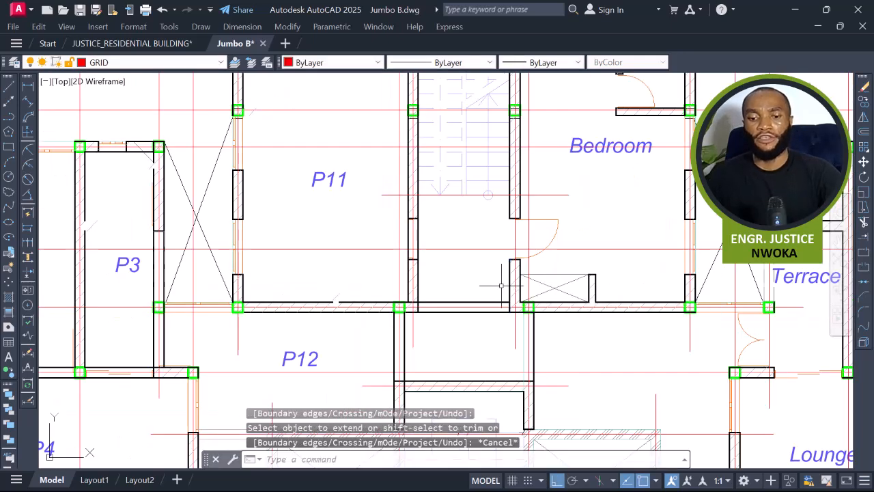
{"action": "middle_click_drag", "start_coordinate": [467, 304], "coordinate": [460, 202]}
{"action": "middle_click_drag", "start_coordinate": [375, 387], "coordinate": [367, 280]}
{"action": "key", "text": "Escape"}
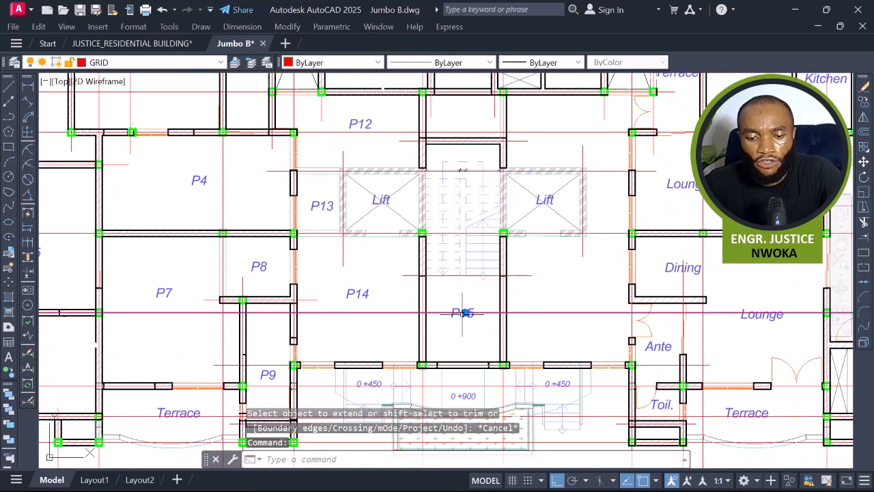
{"action": "left_click", "coordinate": [471, 307]}
{"action": "scroll", "coordinate": [465, 297], "scroll_direction": "up", "scroll_amount": 4}
{"action": "key", "text": "Escape"}
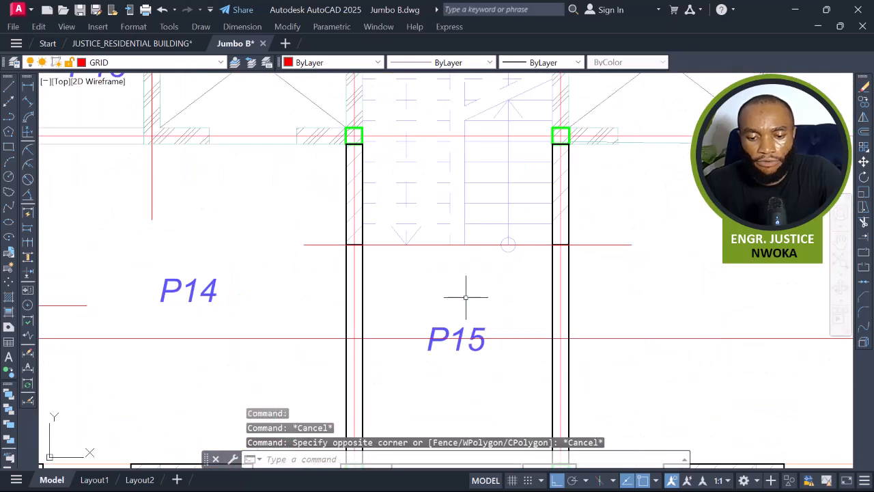
Copy the P15 label up into the stair panel beside P11.
{"action": "left_click", "coordinate": [443, 333]}
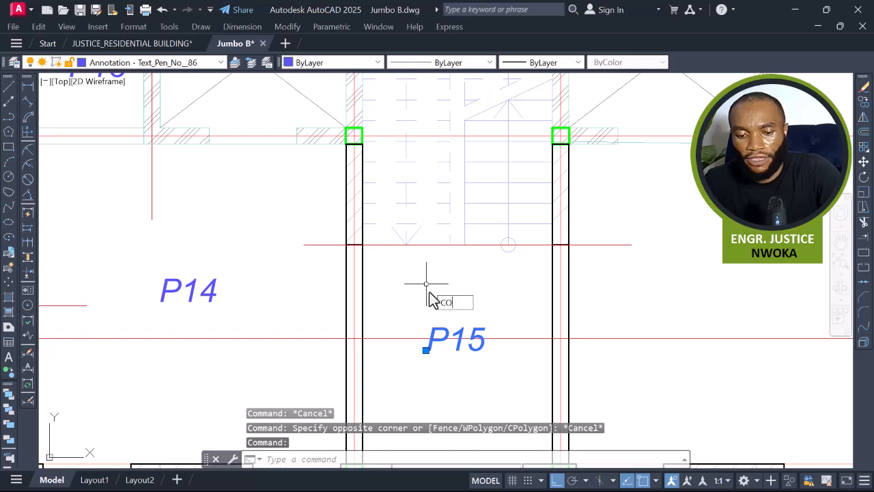
{"action": "key", "text": "Return"}
{"action": "left_click", "coordinate": [458, 351]}
{"action": "scroll", "coordinate": [458, 355], "scroll_direction": "down", "scroll_amount": 5}
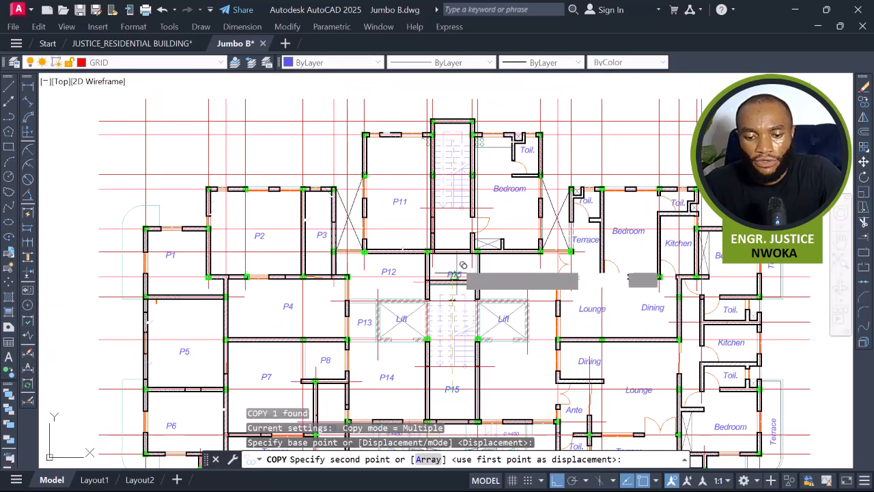
{"action": "scroll", "coordinate": [453, 236], "scroll_direction": "up", "scroll_amount": 4}
{"action": "left_click", "coordinate": [450, 215]}
{"action": "key", "text": "Escape"}
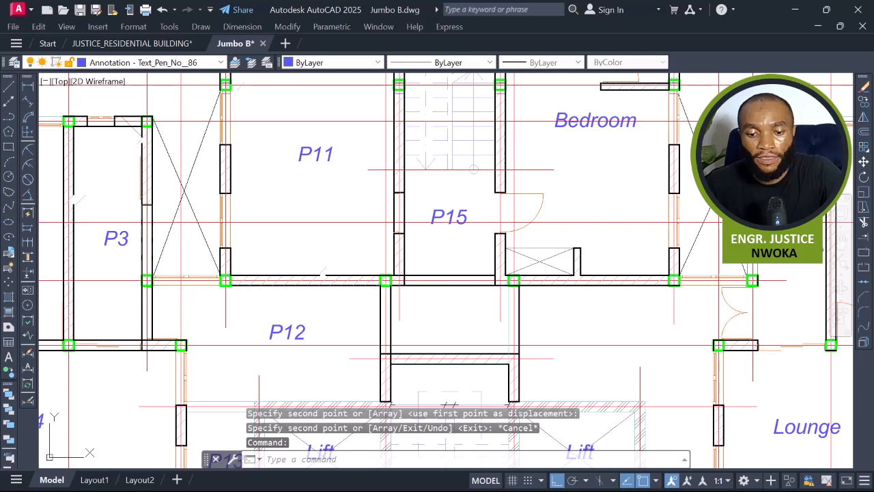
Rename the copied stair-panel label as P16.
{"action": "double_click", "coordinate": [463, 219]}
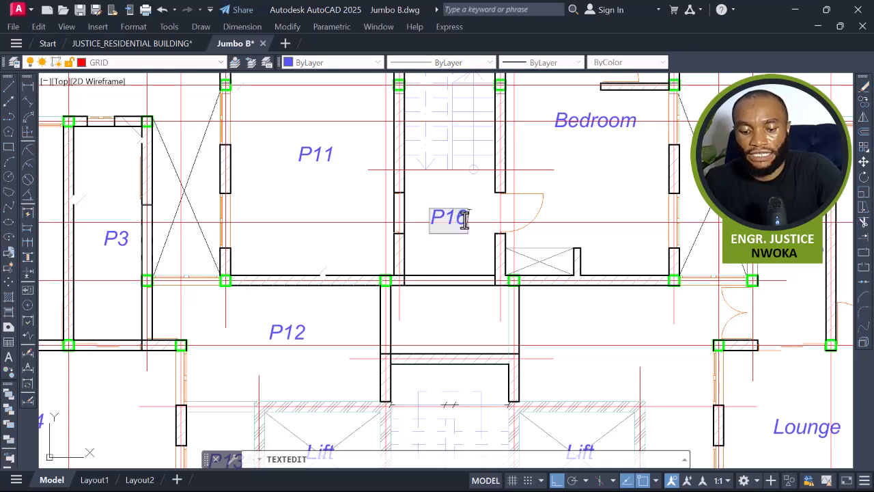
{"action": "left_click", "coordinate": [473, 269]}
{"action": "key", "text": "Escape"}
{"action": "scroll", "coordinate": [477, 259], "scroll_direction": "down", "scroll_amount": 4}
{"action": "scroll", "coordinate": [466, 241], "scroll_direction": "up", "scroll_amount": 4}
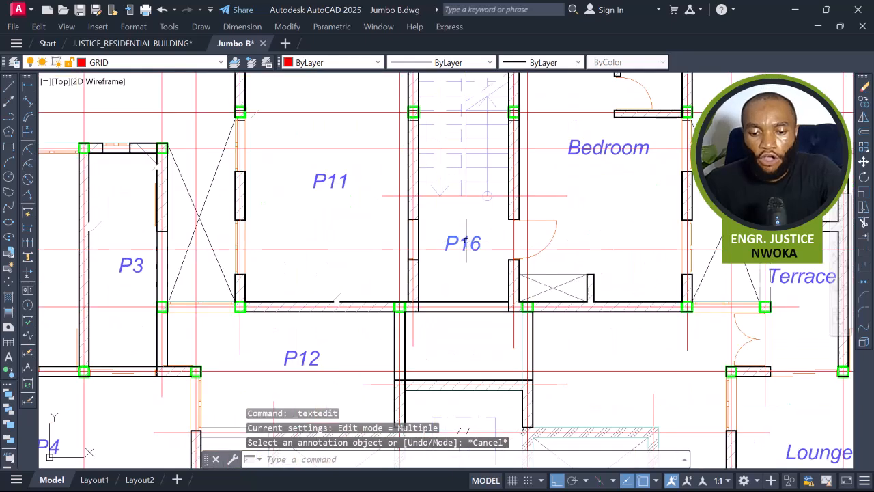
Copy the P16 label down into the panel below it.
{"action": "left_click", "coordinate": [466, 240]}
{"action": "type", "text": "co"}
{"action": "key", "text": "Return"}
{"action": "left_click", "coordinate": [469, 246]}
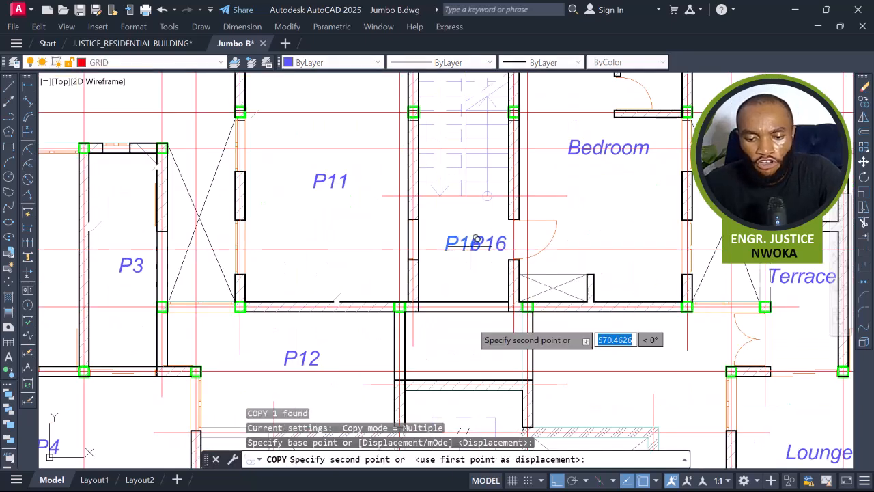
{"action": "left_click", "coordinate": [473, 340]}
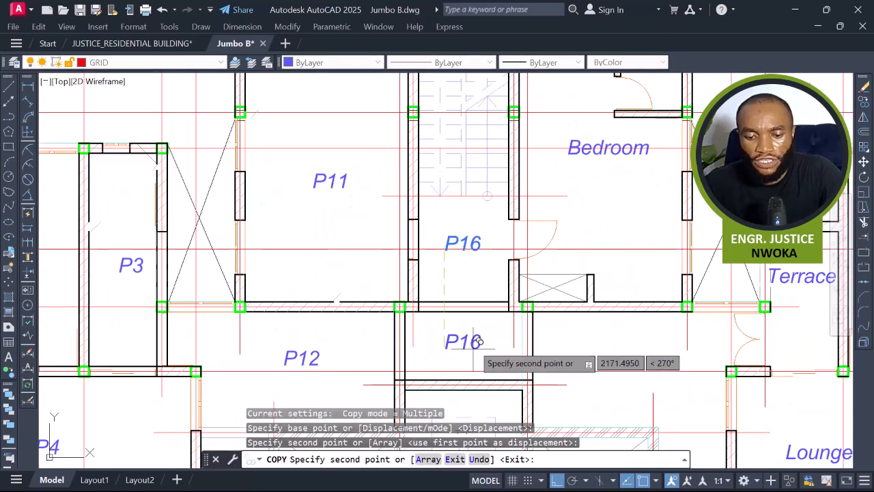
{"action": "key", "text": "Escape"}
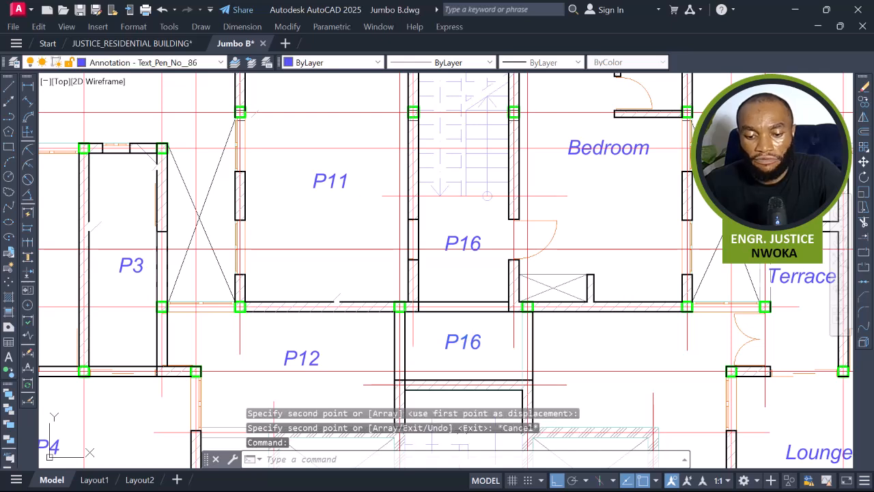
Rename the lower copied label as P17.
{"action": "double_click", "coordinate": [468, 344]}
{"action": "left_click_drag", "start_coordinate": [471, 342], "coordinate": [482, 346]}
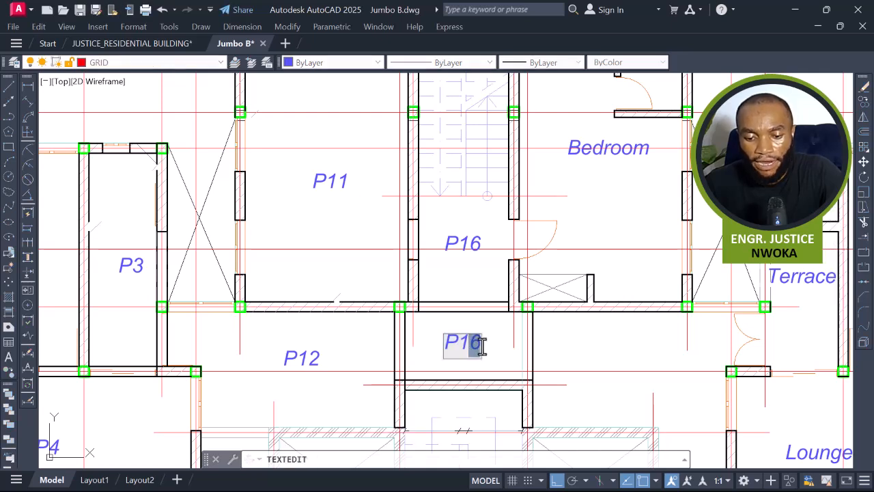
{"action": "type", "text": "7"}
{"action": "key", "text": "Return"}
{"action": "key", "text": "Escape"}
{"action": "scroll", "coordinate": [496, 307], "scroll_direction": "up", "scroll_amount": 5}
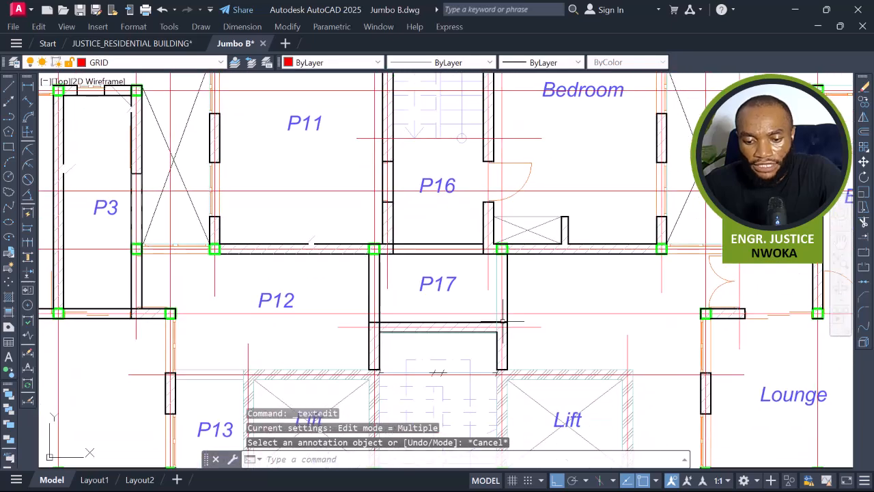
Try to extend the wall line above P17 to the neighbouring boundary.
{"action": "middle_click_drag", "start_coordinate": [497, 306], "coordinate": [506, 351]}
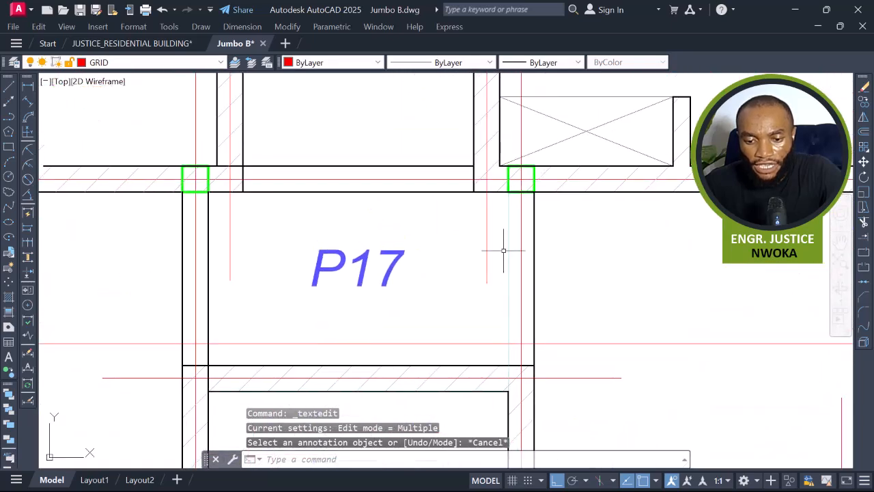
{"action": "left_click", "coordinate": [503, 194]}
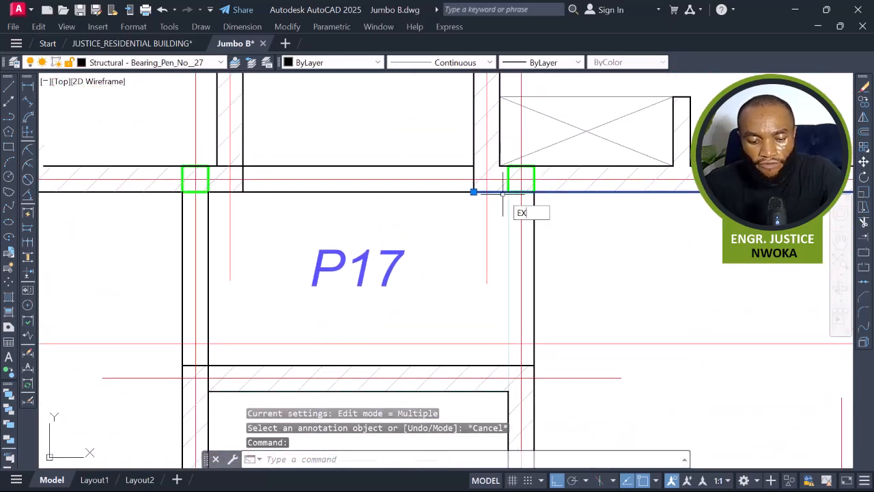
{"action": "type", "text": "ex"}
{"action": "key", "text": "Return"}
{"action": "middle_click_drag", "start_coordinate": [511, 402], "coordinate": [497, 360]}
{"action": "scroll", "coordinate": [497, 360], "scroll_direction": "up", "scroll_amount": 2}
{"action": "left_click", "coordinate": [499, 359]}
{"action": "left_click", "coordinate": [472, 365]}
{"action": "scroll", "coordinate": [505, 360], "scroll_direction": "down", "scroll_amount": 3}
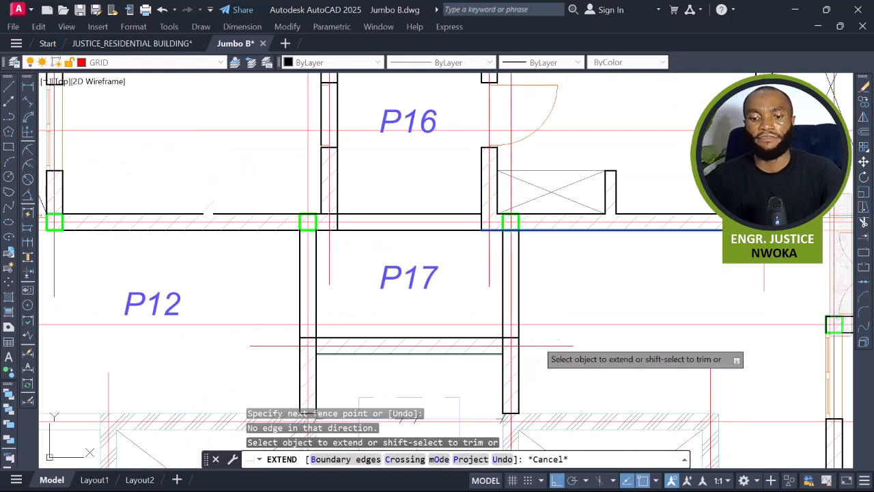
{"action": "key", "text": "Escape"}
{"action": "scroll", "coordinate": [503, 324], "scroll_direction": "down", "scroll_amount": 5}
{"action": "middle_click_drag", "start_coordinate": [518, 342], "coordinate": [488, 275]}
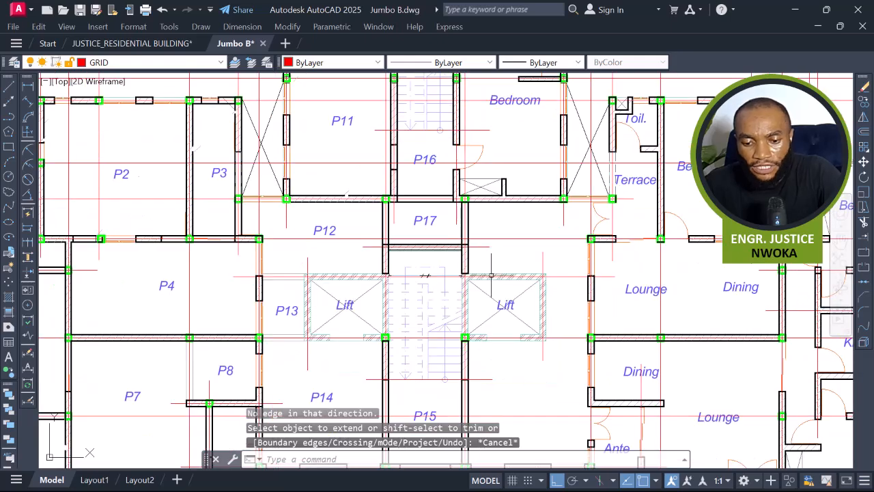
{"action": "scroll", "coordinate": [494, 265], "scroll_direction": "down", "scroll_amount": 3}
{"action": "scroll", "coordinate": [396, 179], "scroll_direction": "down", "scroll_amount": 2}
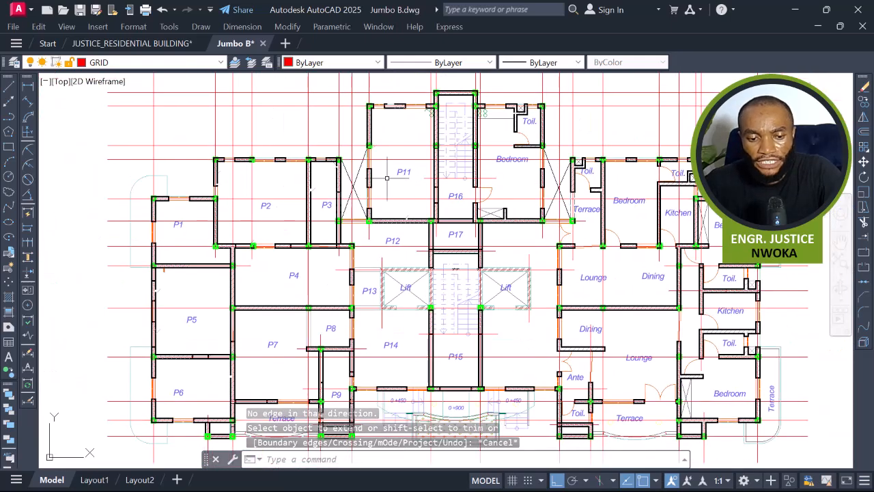
{"action": "scroll", "coordinate": [394, 177], "scroll_direction": "down", "scroll_amount": 2}
{"action": "left_click", "coordinate": [187, 117]}
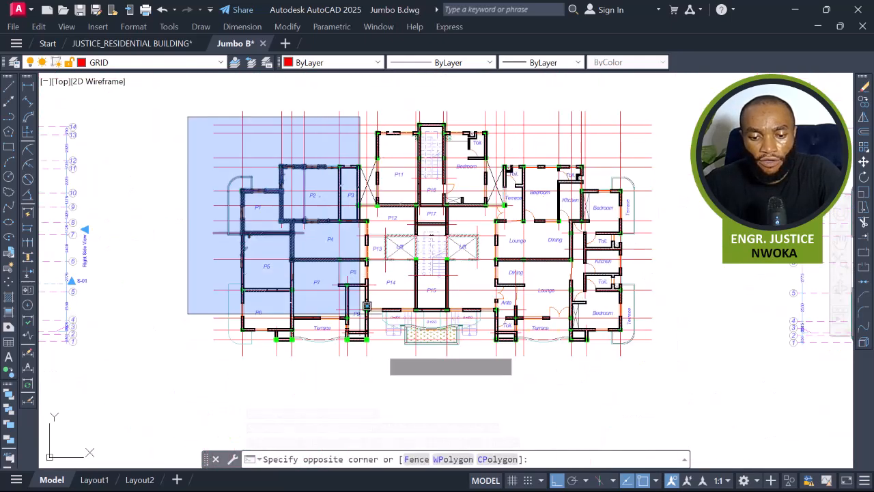
{"action": "key", "text": "Escape"}
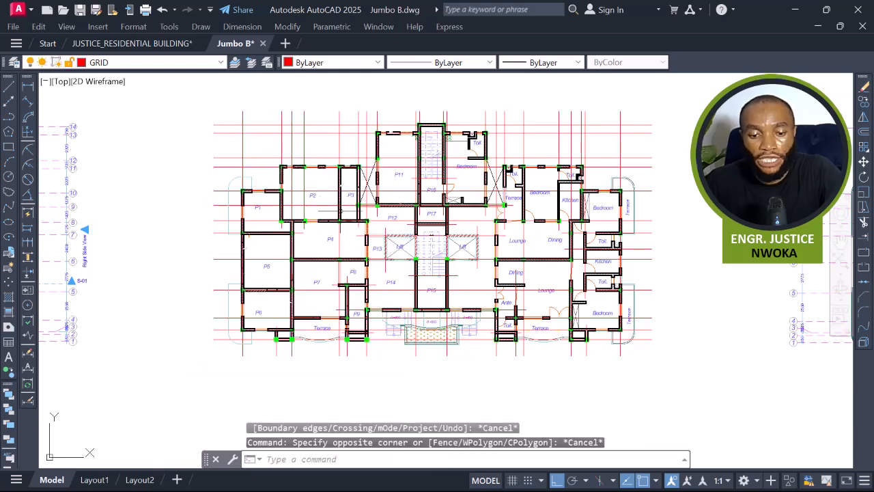
{"action": "middle_click_drag", "start_coordinate": [332, 209], "coordinate": [343, 235]}
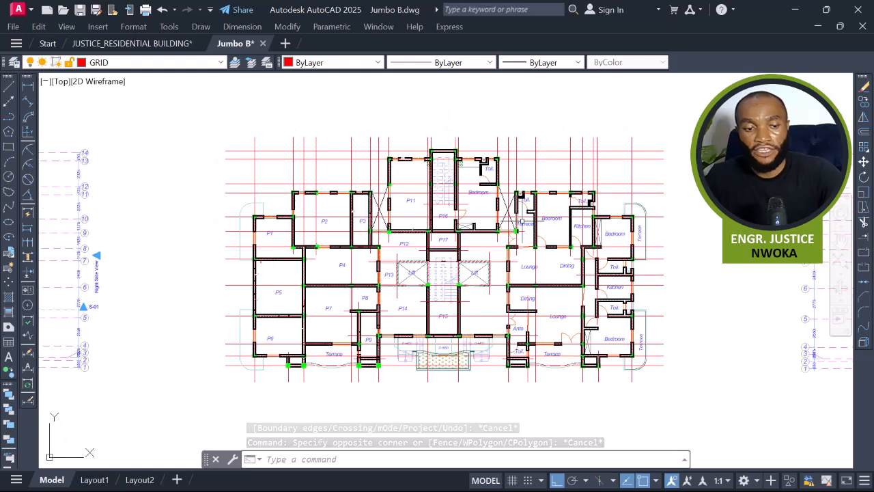
{"action": "scroll", "coordinate": [444, 155], "scroll_direction": "up", "scroll_amount": 3}
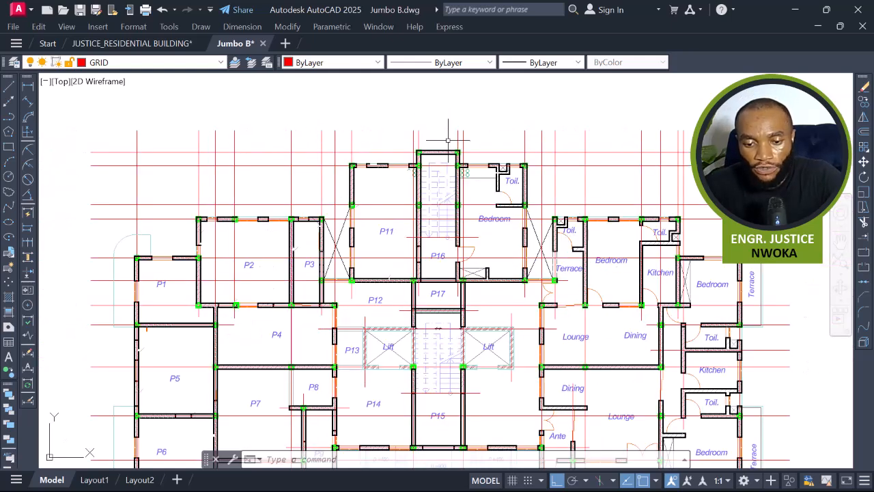
{"action": "left_click", "coordinate": [452, 143]}
{"action": "scroll", "coordinate": [452, 143], "scroll_direction": "down", "scroll_amount": 5}
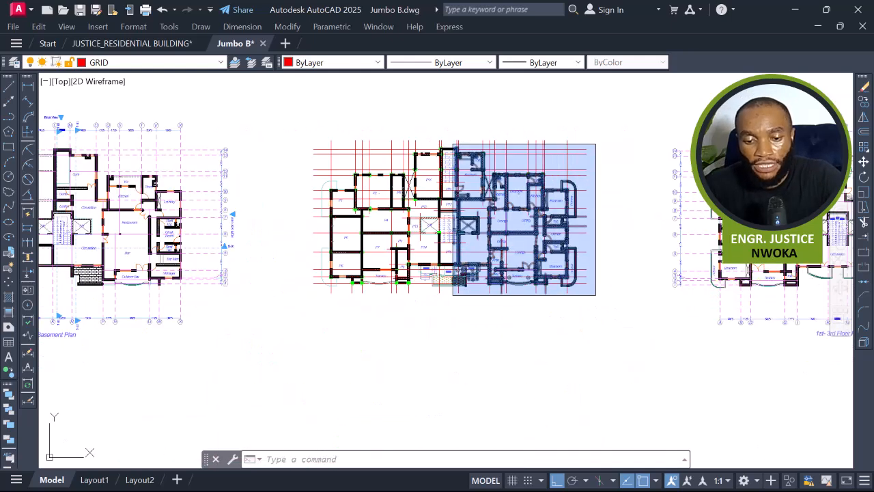
{"action": "key", "text": "Escape"}
{"action": "scroll", "coordinate": [320, 183], "scroll_direction": "up", "scroll_amount": 4}
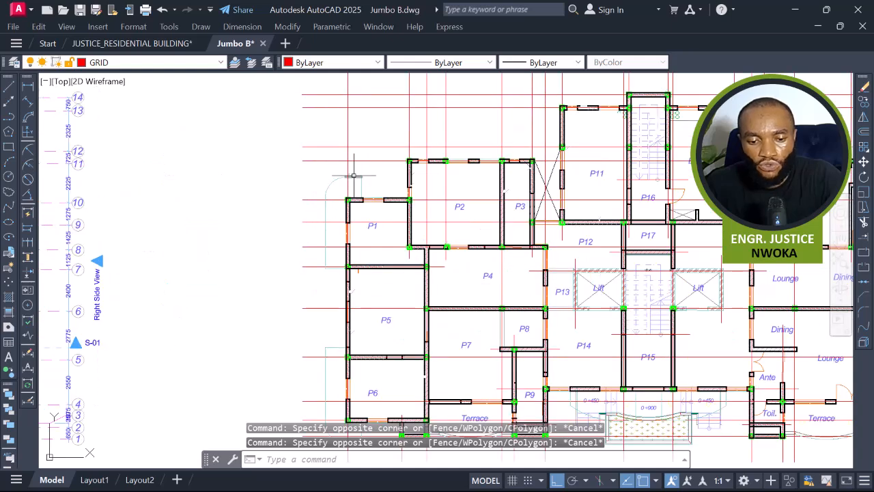
{"action": "scroll", "coordinate": [341, 269], "scroll_direction": "up", "scroll_amount": 4}
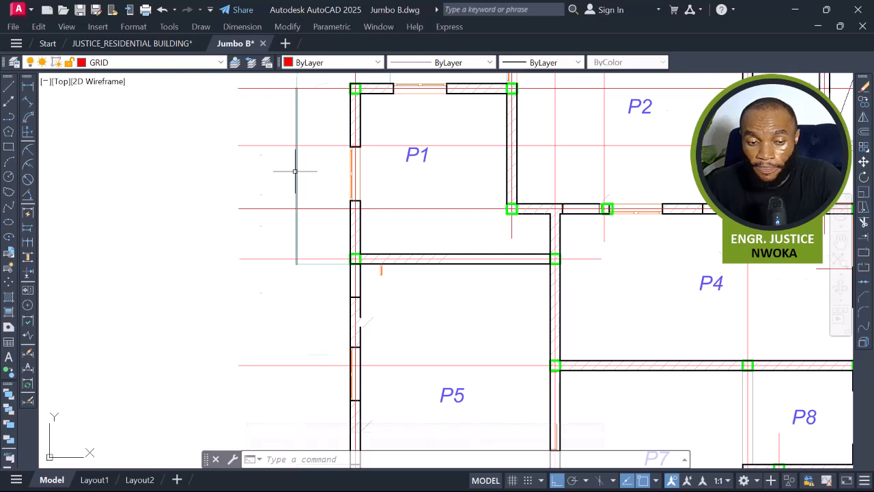
Examine the building's rendered exterior views placed beside the drawings.
{"action": "scroll", "coordinate": [294, 177], "scroll_direction": "down", "scroll_amount": 6}
{"action": "scroll", "coordinate": [358, 176], "scroll_direction": "down", "scroll_amount": 2}
{"action": "middle_click_drag", "start_coordinate": [558, 238], "coordinate": [177, 256]}
{"action": "scroll", "coordinate": [183, 258], "scroll_direction": "down", "scroll_amount": 4}
{"action": "middle_click_drag", "start_coordinate": [550, 277], "coordinate": [363, 273]}
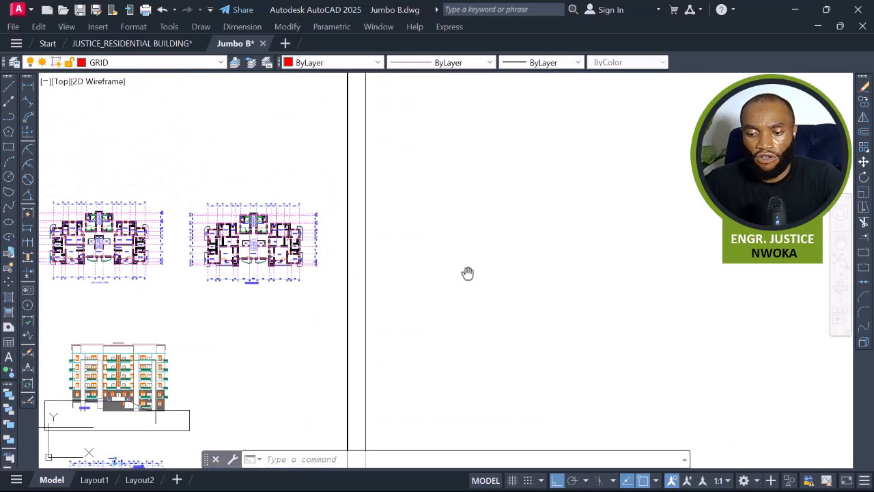
{"action": "middle_click_drag", "start_coordinate": [468, 273], "coordinate": [312, 241]}
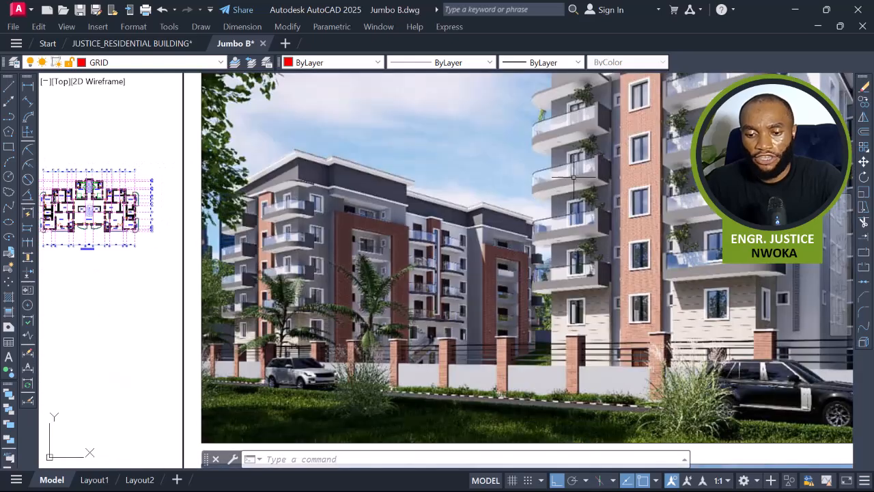
{"action": "scroll", "coordinate": [584, 171], "scroll_direction": "up", "scroll_amount": 2}
{"action": "scroll", "coordinate": [476, 185], "scroll_direction": "down", "scroll_amount": 4}
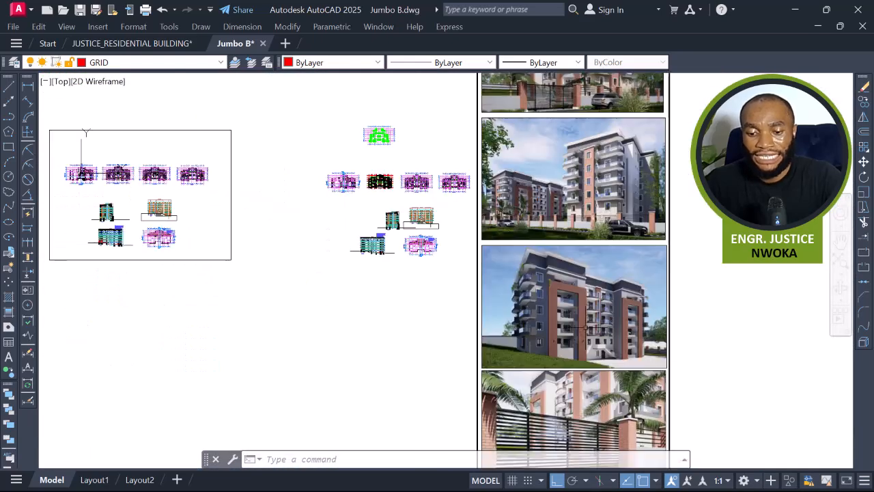
{"action": "scroll", "coordinate": [475, 185], "scroll_direction": "up", "scroll_amount": 2}
{"action": "scroll", "coordinate": [476, 185], "scroll_direction": "up", "scroll_amount": 5}
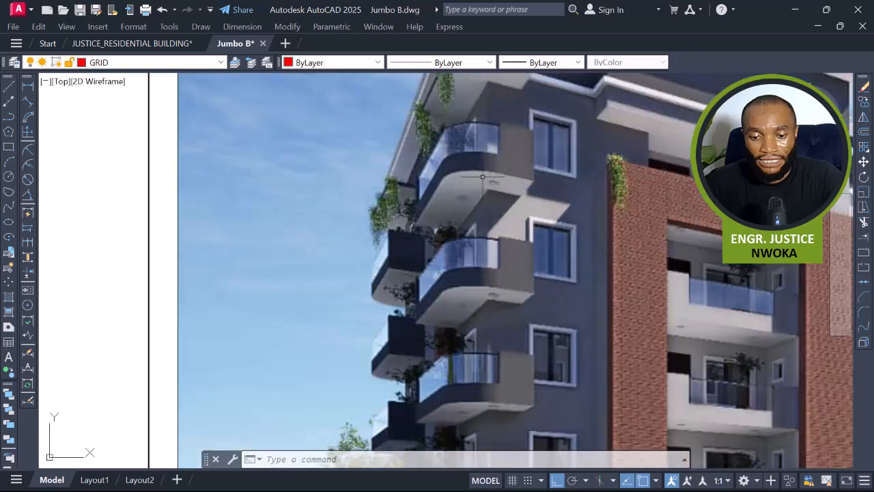
{"action": "scroll", "coordinate": [473, 215], "scroll_direction": "down", "scroll_amount": 1}
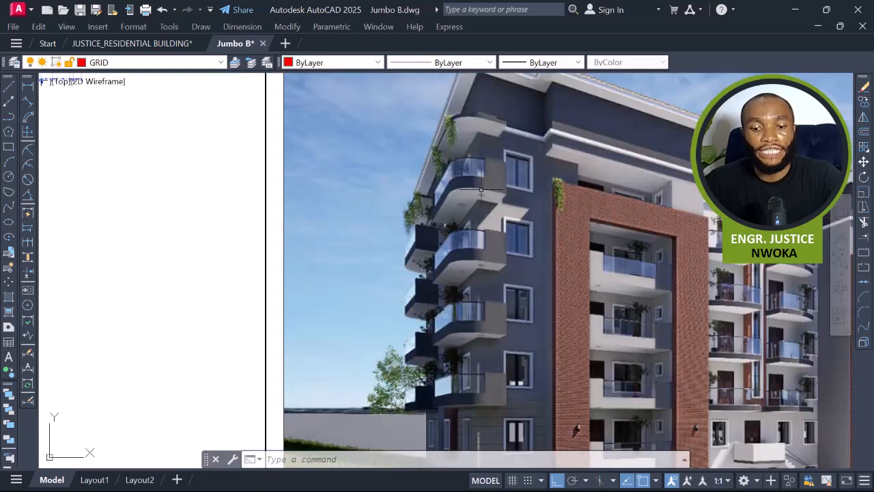
{"action": "scroll", "coordinate": [534, 224], "scroll_direction": "down", "scroll_amount": 6}
{"action": "mouse_move", "coordinate": [392, 269]}
{"action": "middle_mouse_down"}
{"action": "mouse_move", "coordinate": [499, 281]}
{"action": "mouse_move", "coordinate": [750, 410]}
{"action": "middle_mouse_up"}
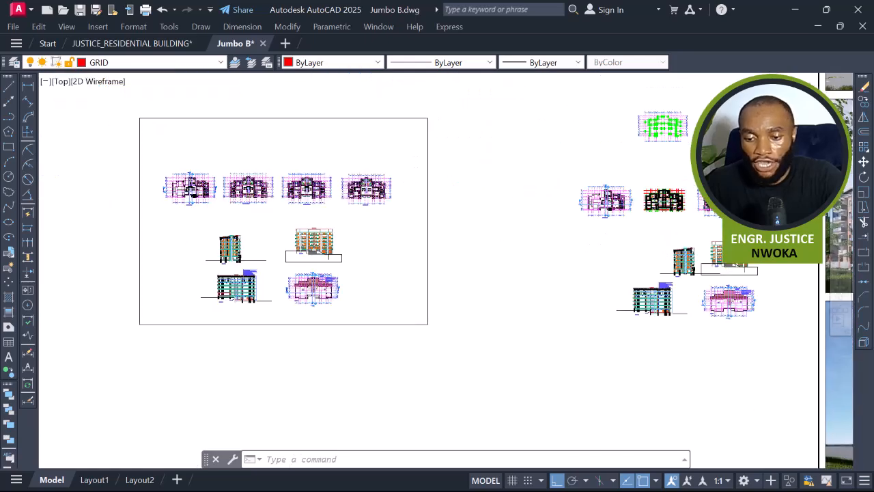
{"action": "scroll", "coordinate": [709, 188], "scroll_direction": "up", "scroll_amount": 8}
{"action": "scroll", "coordinate": [339, 288], "scroll_direction": "up", "scroll_amount": 2}
{"action": "scroll", "coordinate": [307, 260], "scroll_direction": "up", "scroll_amount": 6}
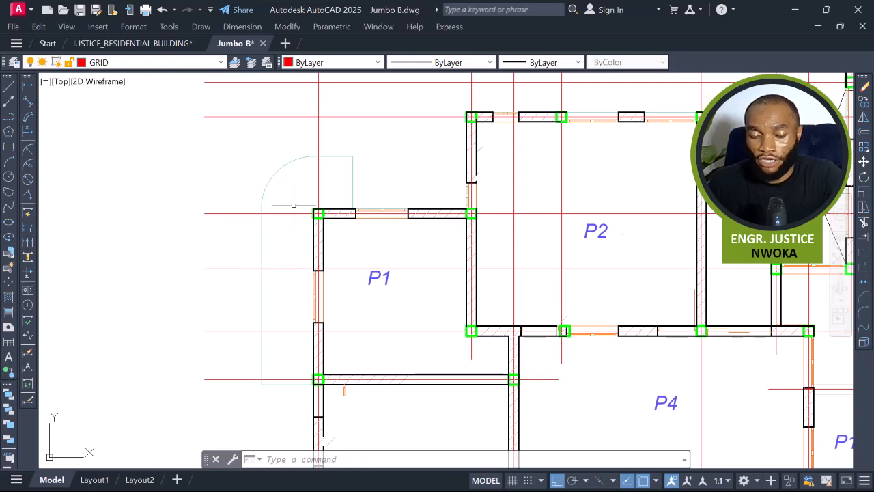
Erase the leftover opening lines along P1's west wall.
{"action": "scroll", "coordinate": [357, 197], "scroll_direction": "down", "scroll_amount": 3}
{"action": "scroll", "coordinate": [355, 266], "scroll_direction": "up", "scroll_amount": 4}
{"action": "left_click", "coordinate": [328, 237]}
{"action": "left_click", "coordinate": [307, 249]}
{"action": "type", "text": "e"}
{"action": "key", "text": "Return"}
{"action": "scroll", "coordinate": [379, 252], "scroll_direction": "down", "scroll_amount": 4}
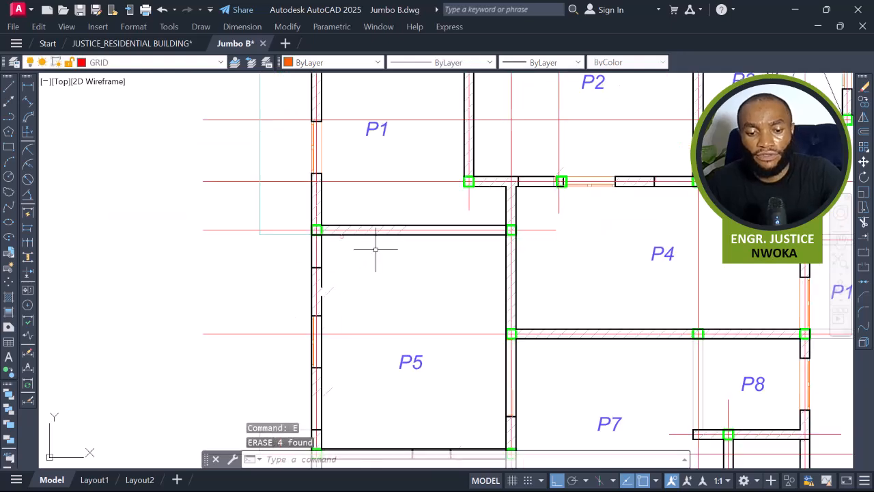
{"action": "scroll", "coordinate": [341, 287], "scroll_direction": "up", "scroll_amount": 4}
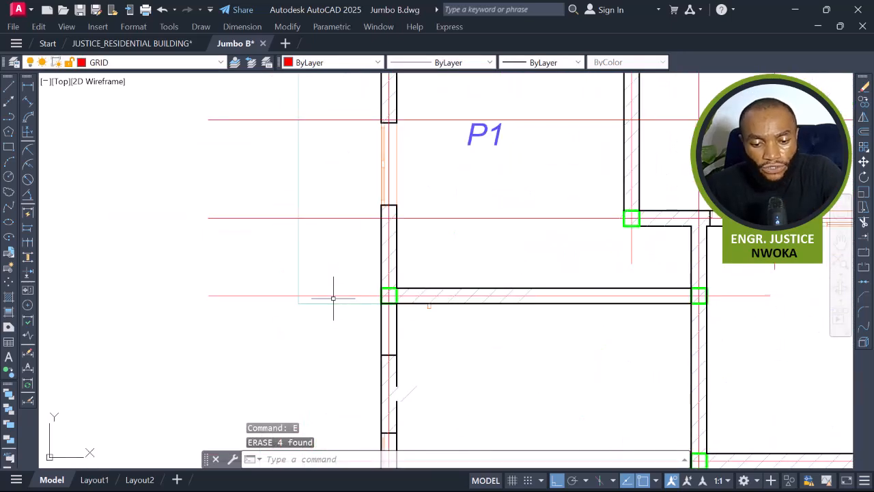
Match a grid line's properties onto the door-swing arcs beside P1 and P6 with Match Properties.
{"action": "type", "text": "Ma"}
{"action": "key", "text": "Return"}
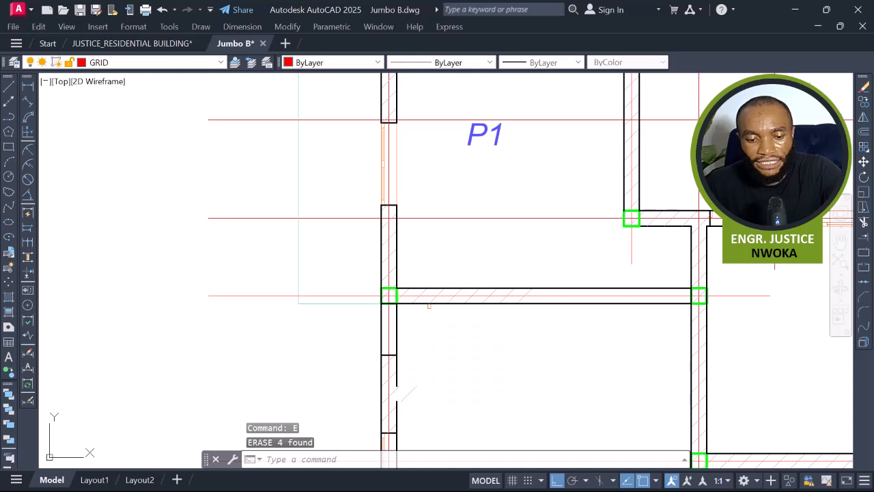
{"action": "middle_click_drag", "start_coordinate": [340, 269], "coordinate": [353, 332]}
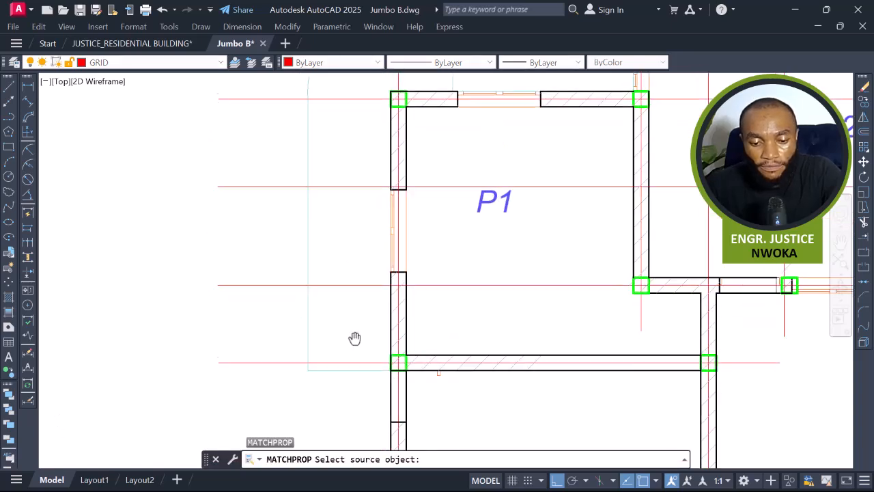
{"action": "left_click", "coordinate": [355, 289]}
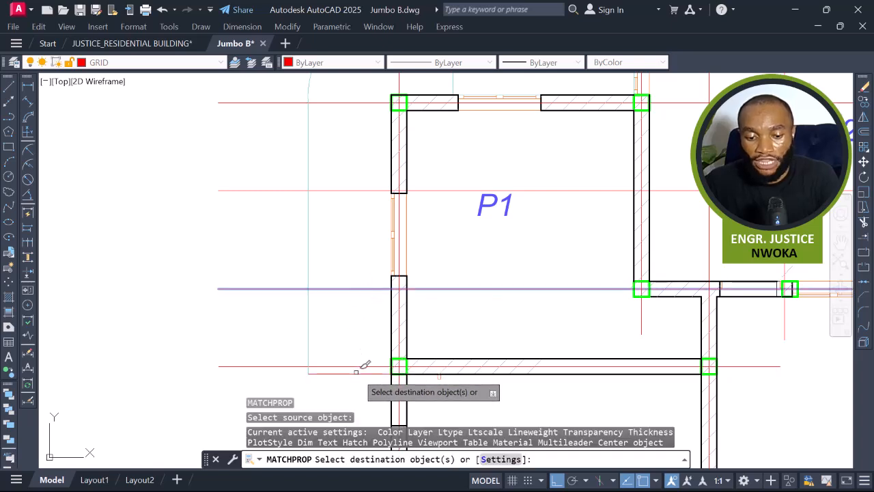
{"action": "middle_click_drag", "start_coordinate": [374, 324], "coordinate": [378, 409]}
{"action": "middle_click_drag", "start_coordinate": [362, 260], "coordinate": [366, 301]}
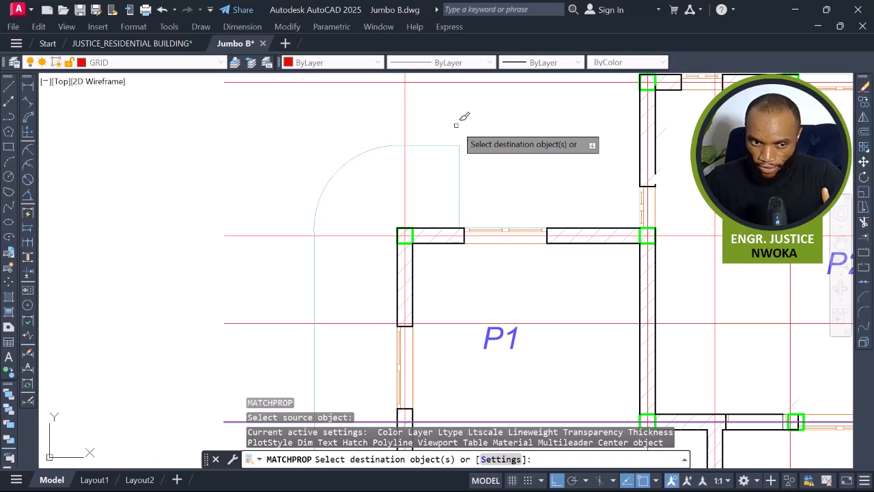
{"action": "scroll", "coordinate": [371, 137], "scroll_direction": "up", "scroll_amount": 2}
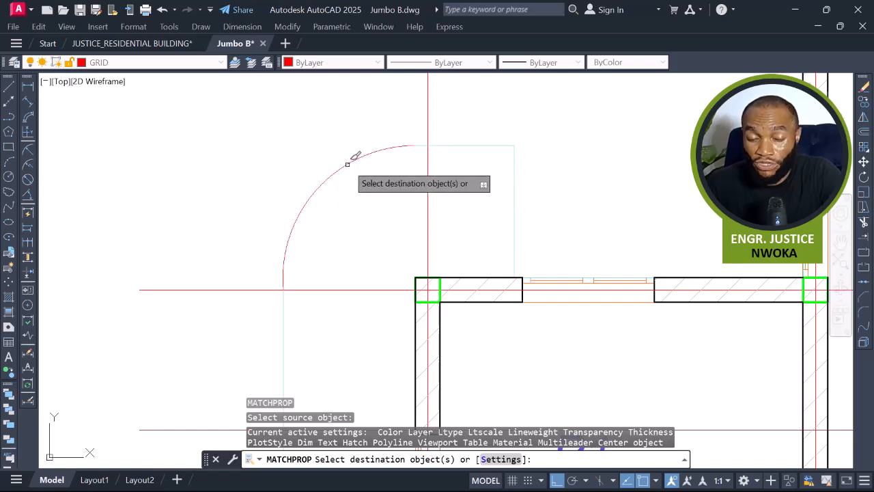
{"action": "left_click", "coordinate": [347, 163]}
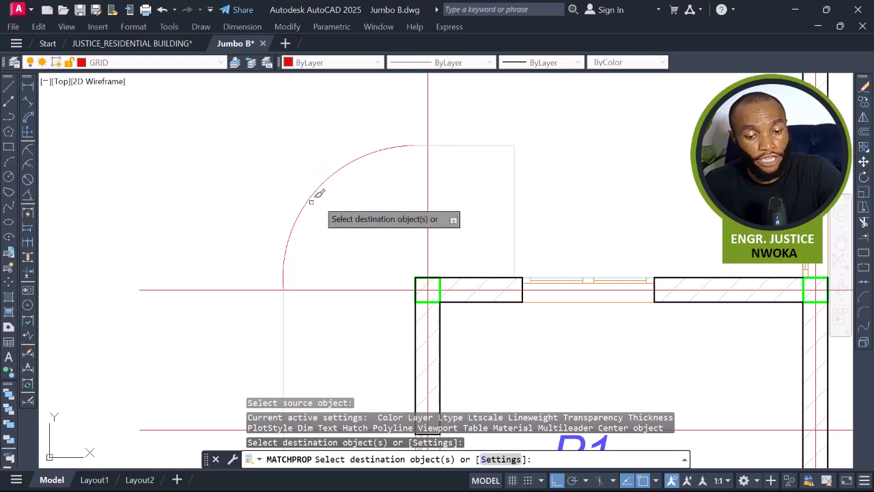
{"action": "scroll", "coordinate": [344, 176], "scroll_direction": "down", "scroll_amount": 2}
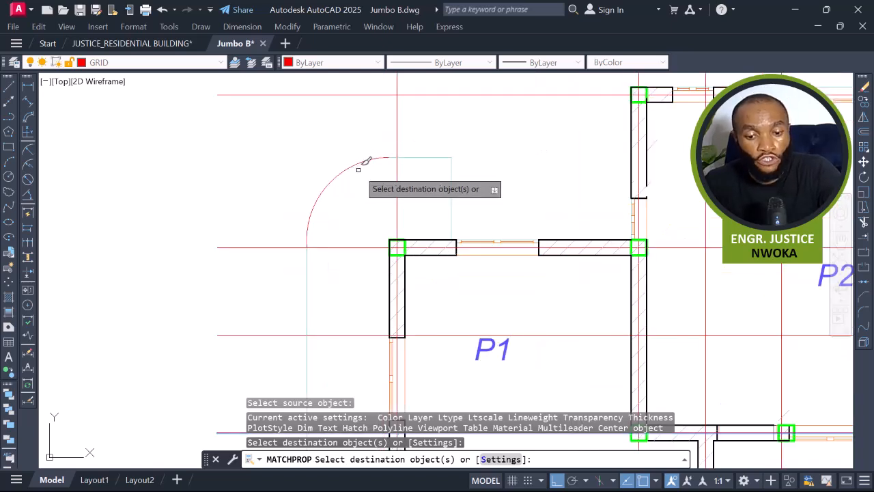
{"action": "scroll", "coordinate": [402, 171], "scroll_direction": "up", "scroll_amount": 2}
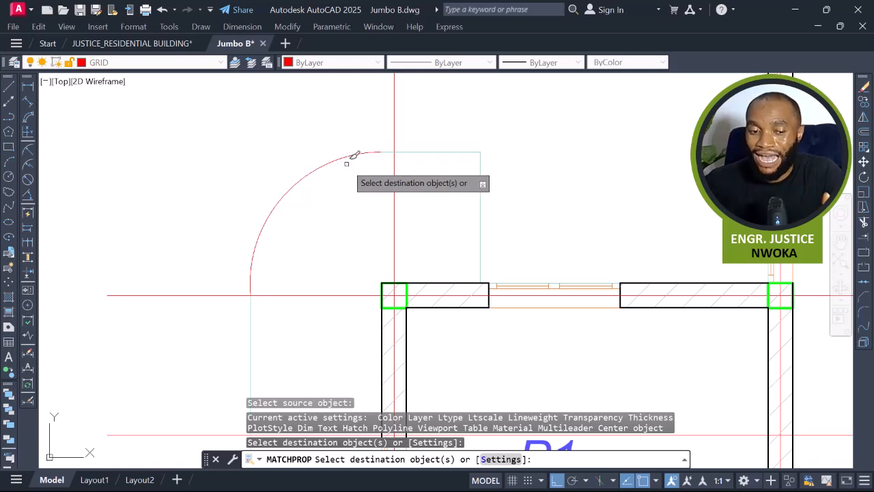
{"action": "scroll", "coordinate": [348, 161], "scroll_direction": "down", "scroll_amount": 6}
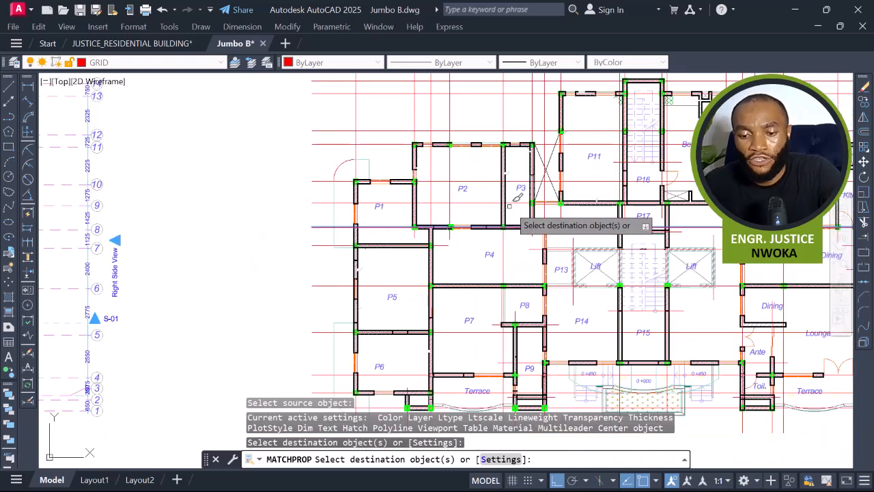
{"action": "scroll", "coordinate": [386, 338], "scroll_direction": "up", "scroll_amount": 4}
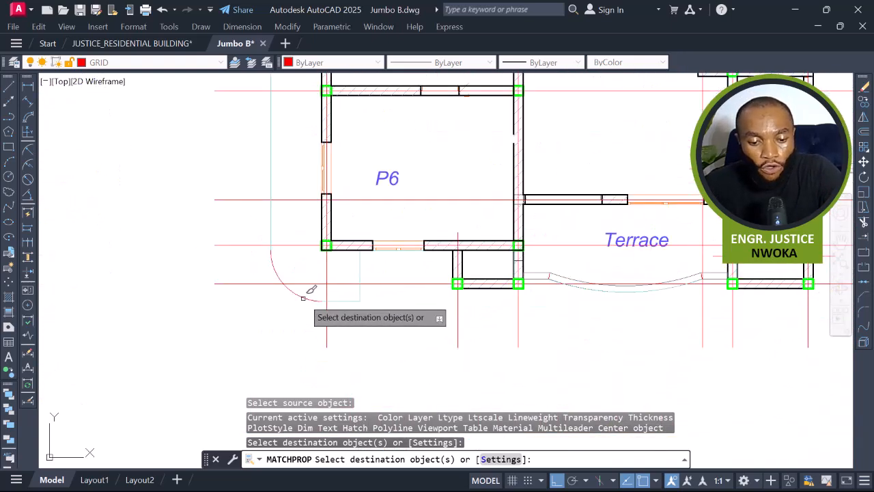
{"action": "left_click", "coordinate": [309, 293]}
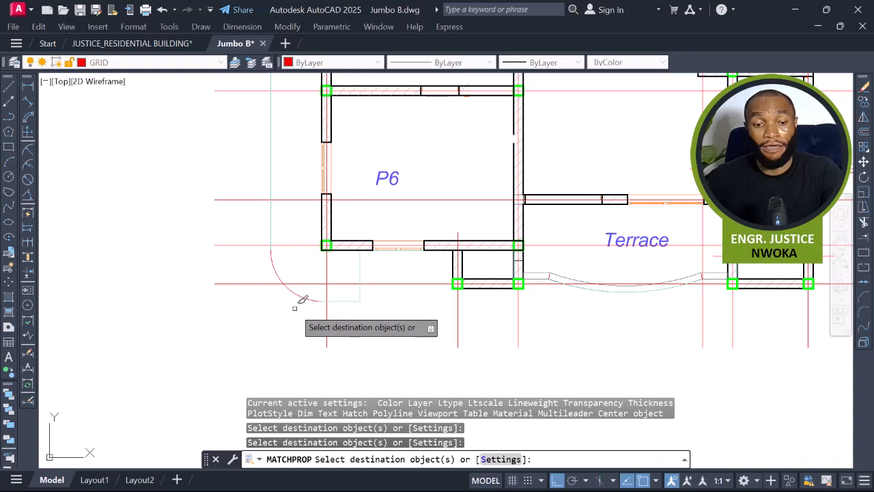
{"action": "middle_click_drag", "start_coordinate": [555, 309], "coordinate": [515, 314]}
{"action": "scroll", "coordinate": [506, 308], "scroll_direction": "up", "scroll_amount": 5}
{"action": "scroll", "coordinate": [400, 279], "scroll_direction": "down", "scroll_amount": 4}
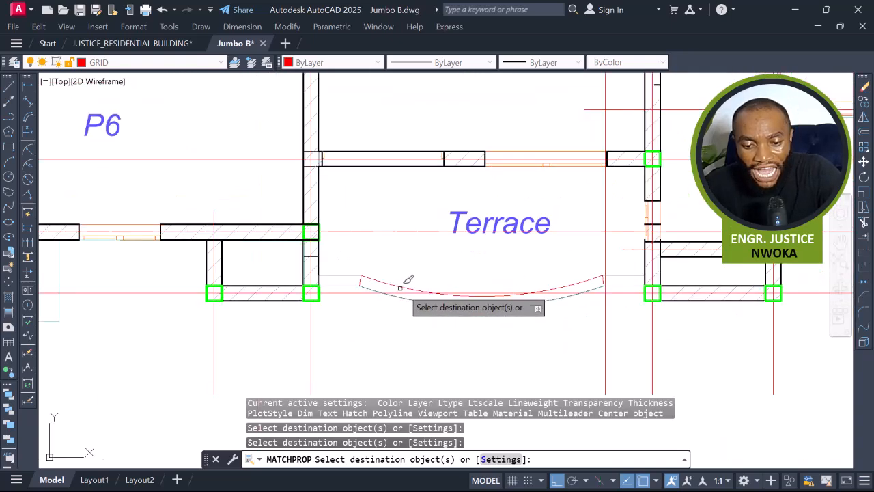
{"action": "scroll", "coordinate": [368, 277], "scroll_direction": "up", "scroll_amount": 4}
{"action": "key", "text": "Escape"}
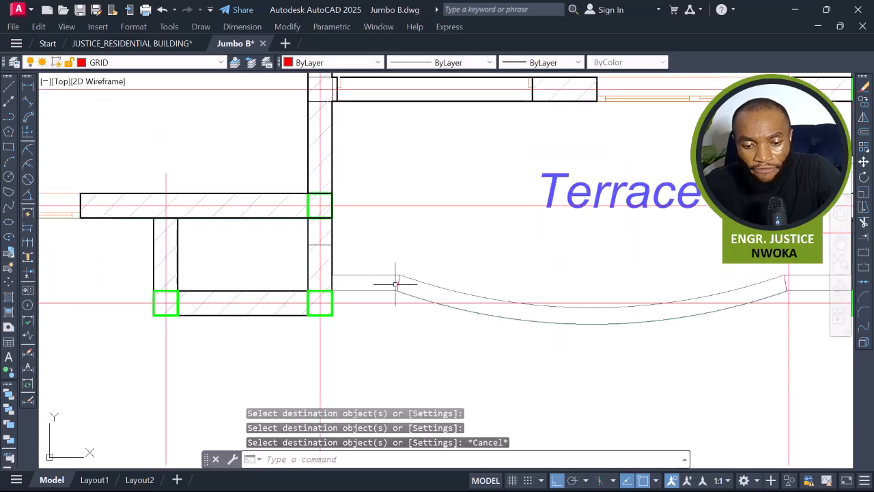
Erase the overlapping arc lines along the terrace's curved edge.
{"action": "left_click", "coordinate": [398, 282]}
{"action": "middle_click_drag", "start_coordinate": [765, 285], "coordinate": [676, 307]}
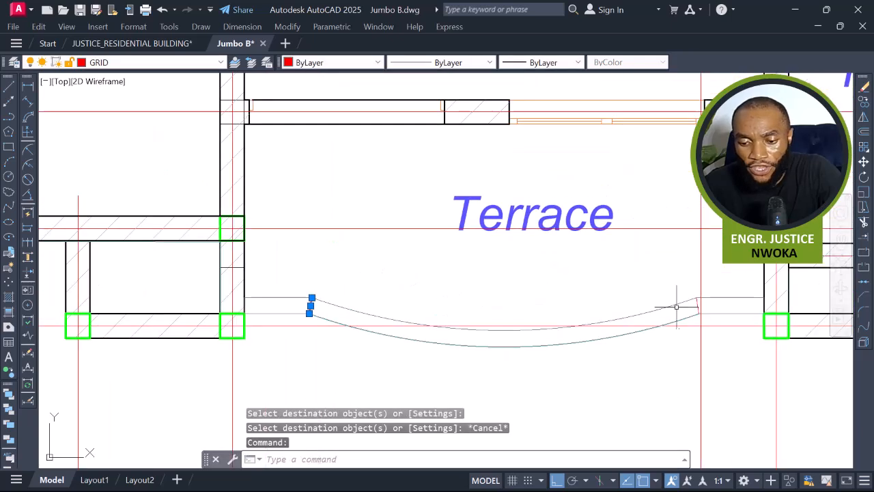
{"action": "left_click", "coordinate": [696, 305]}
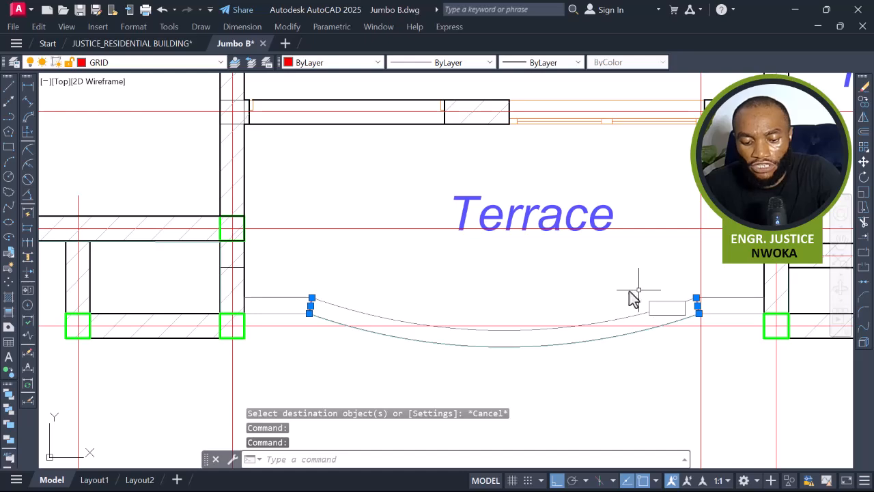
{"action": "type", "text": "E"}
{"action": "key", "text": "Return"}
Browse the building's rendered exterior images placed beside the drawing sheets.
{"action": "scroll", "coordinate": [424, 269], "scroll_direction": "down", "scroll_amount": 8}
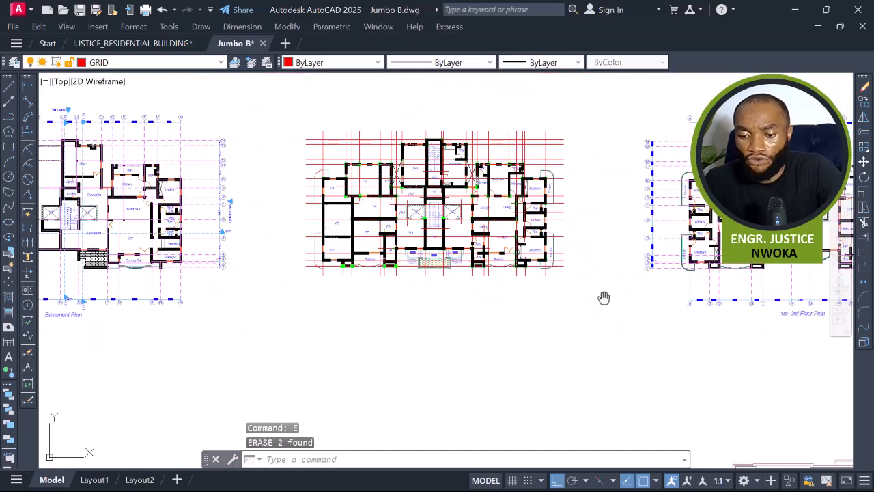
{"action": "middle_click_drag", "start_coordinate": [603, 297], "coordinate": [215, 250]}
{"action": "scroll", "coordinate": [215, 250], "scroll_direction": "down", "scroll_amount": 5}
{"action": "mouse_move", "coordinate": [572, 293]}
{"action": "middle_mouse_down"}
{"action": "mouse_move", "coordinate": [379, 259]}
{"action": "mouse_move", "coordinate": [114, 163]}
{"action": "middle_mouse_up"}
{"action": "scroll", "coordinate": [311, 175], "scroll_direction": "down", "scroll_amount": 4}
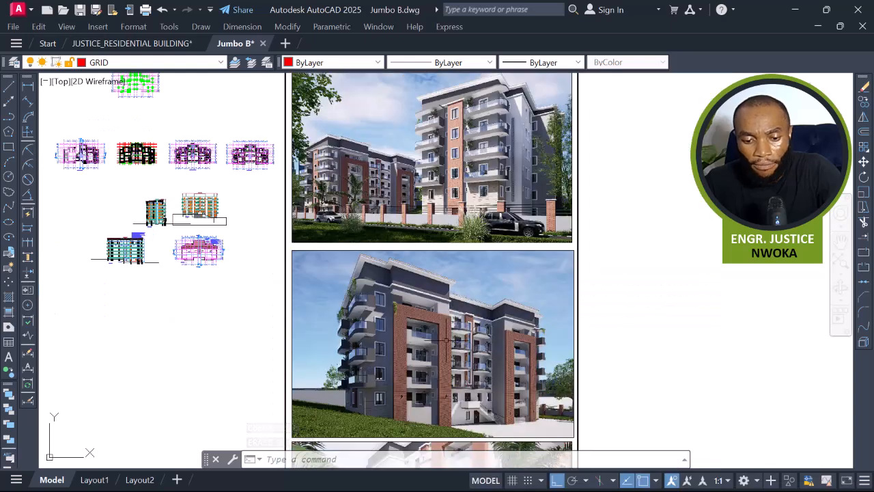
{"action": "middle_click_drag", "start_coordinate": [424, 387], "coordinate": [435, 326]}
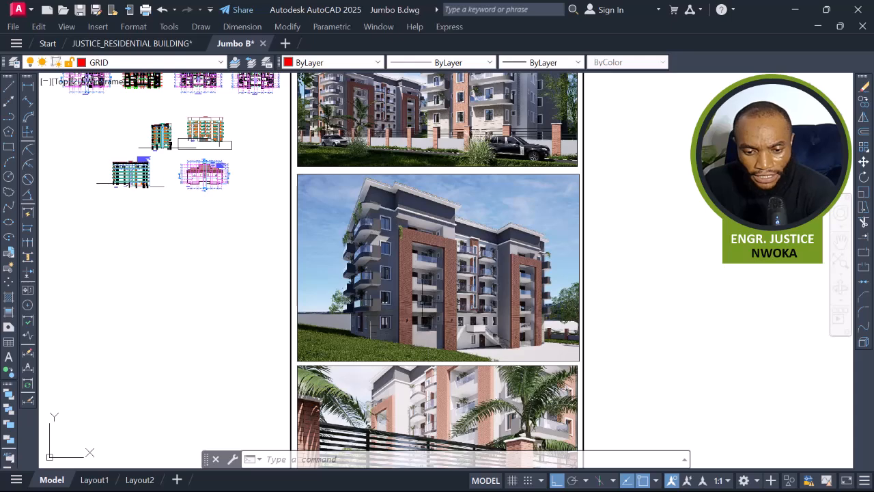
{"action": "scroll", "coordinate": [422, 306], "scroll_direction": "up", "scroll_amount": 8}
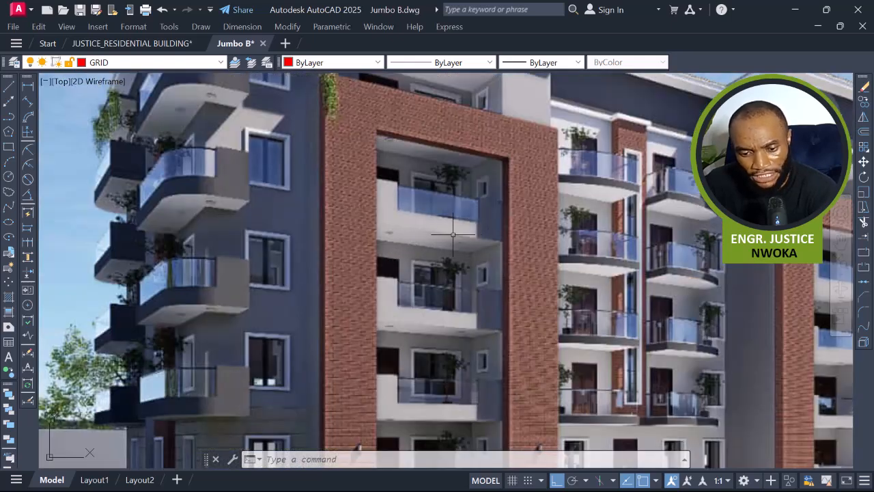
{"action": "scroll", "coordinate": [455, 240], "scroll_direction": "down", "scroll_amount": 3}
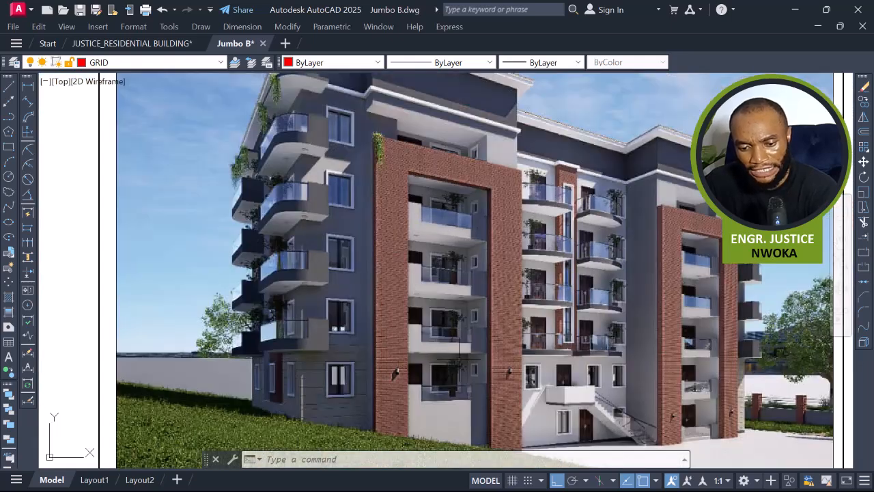
{"action": "scroll", "coordinate": [708, 303], "scroll_direction": "up", "scroll_amount": 4}
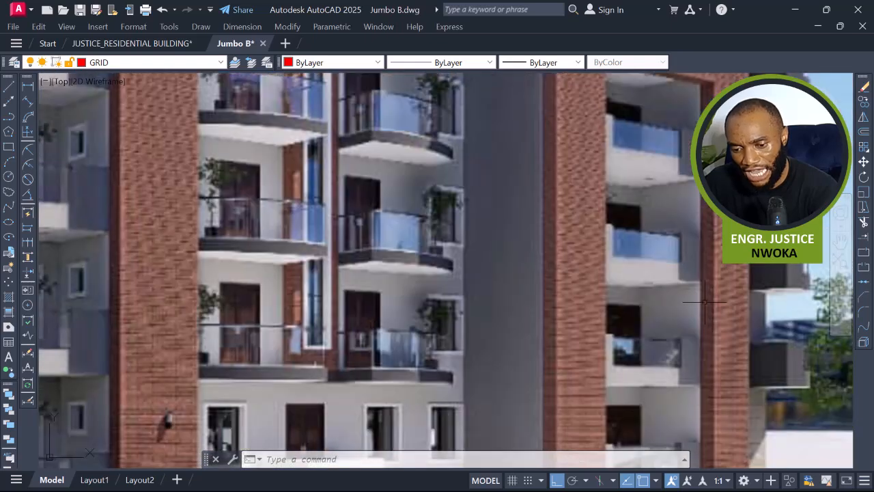
{"action": "scroll", "coordinate": [653, 273], "scroll_direction": "down", "scroll_amount": 4}
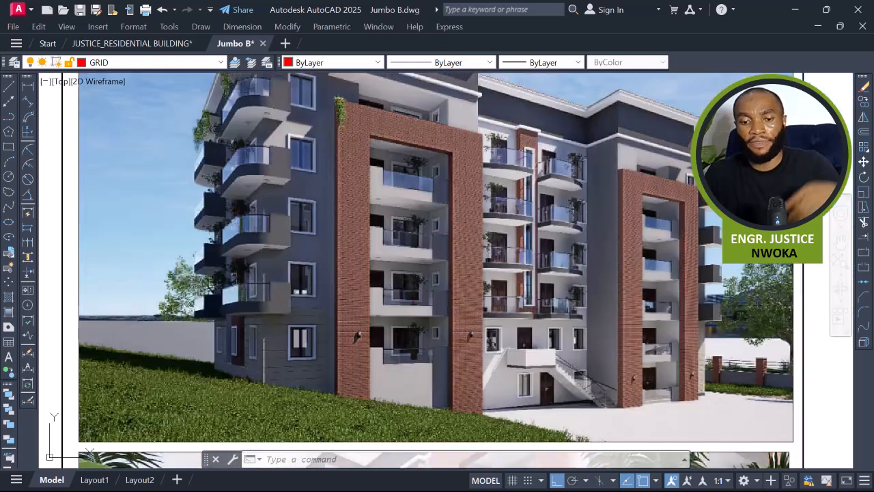
{"action": "scroll", "coordinate": [634, 159], "scroll_direction": "down", "scroll_amount": 10}
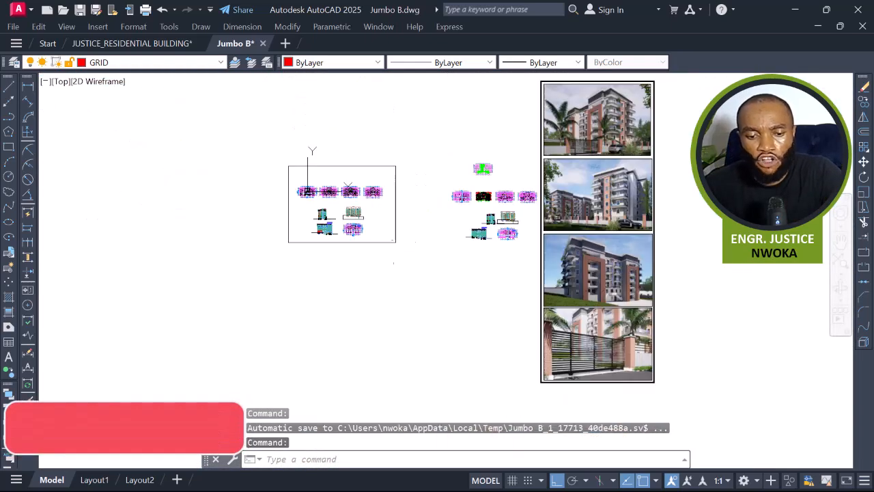
{"action": "scroll", "coordinate": [460, 186], "scroll_direction": "up", "scroll_amount": 8}
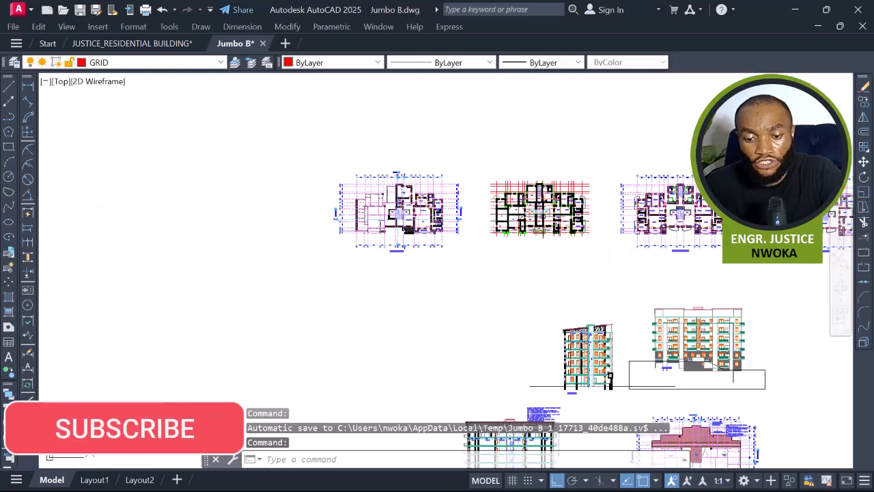
{"action": "scroll", "coordinate": [508, 249], "scroll_direction": "up", "scroll_amount": 3}
Match a grid line's properties onto the terrace's lower curved edge arc.
{"action": "type", "text": "ma"}
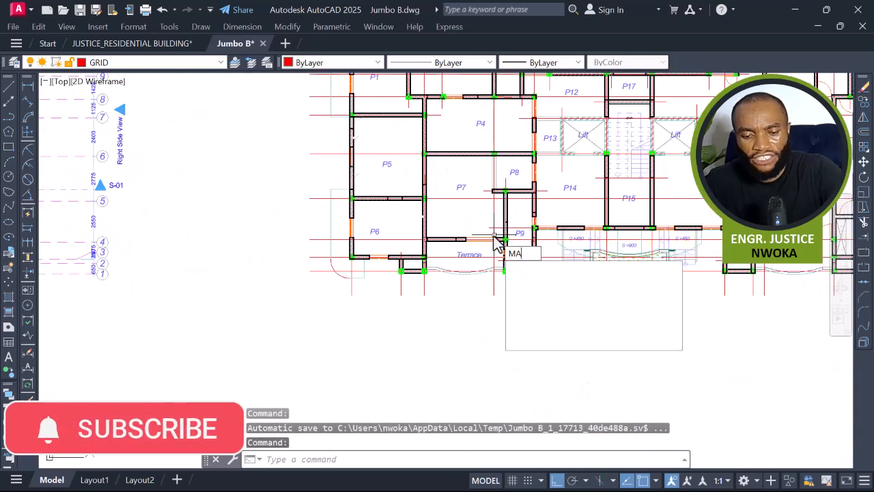
{"action": "key", "text": "Return"}
{"action": "left_click", "coordinate": [349, 265]}
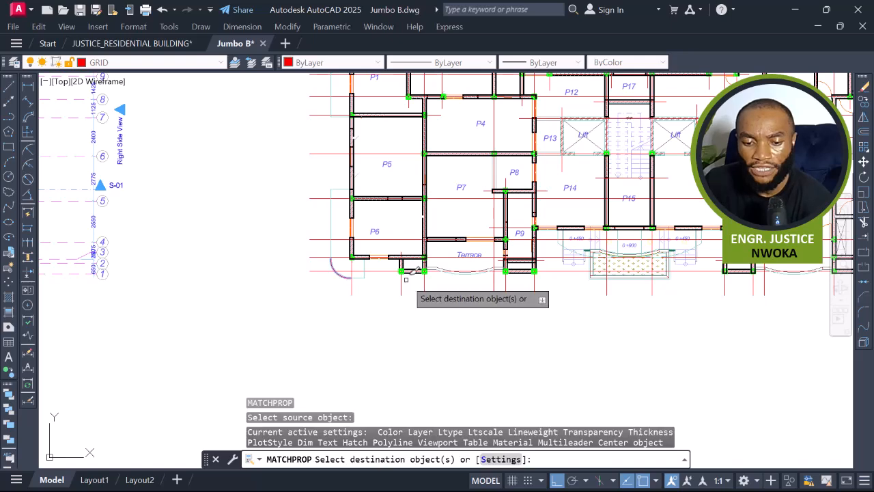
{"action": "scroll", "coordinate": [443, 271], "scroll_direction": "up", "scroll_amount": 2}
{"action": "scroll", "coordinate": [484, 265], "scroll_direction": "up", "scroll_amount": 3}
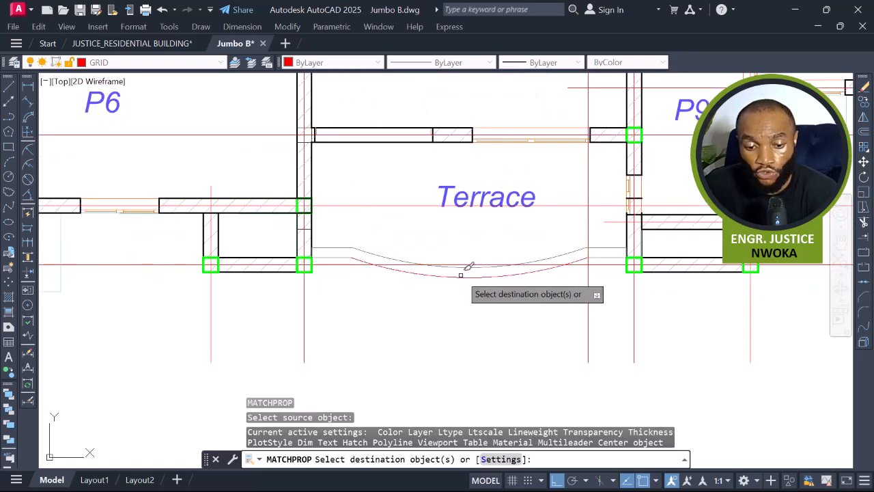
{"action": "left_click", "coordinate": [459, 275]}
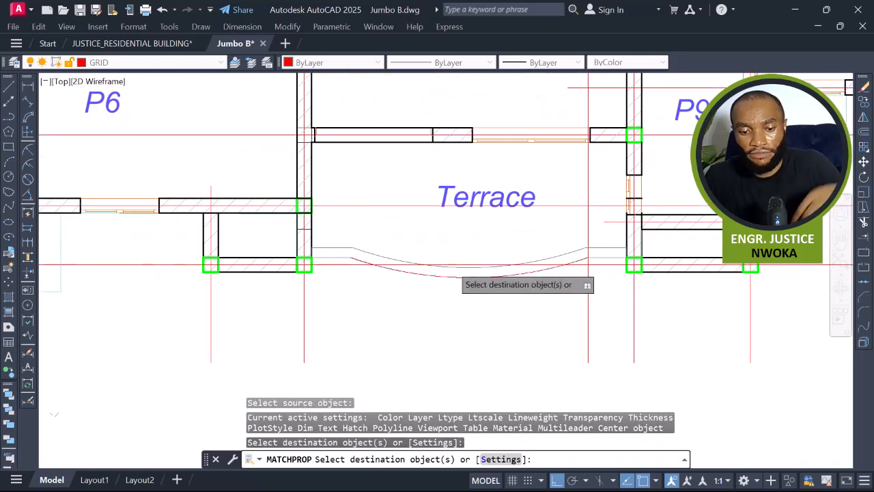
{"action": "scroll", "coordinate": [448, 266], "scroll_direction": "up", "scroll_amount": 4}
{"action": "scroll", "coordinate": [407, 290], "scroll_direction": "down", "scroll_amount": 2}
{"action": "scroll", "coordinate": [407, 289], "scroll_direction": "up", "scroll_amount": 4}
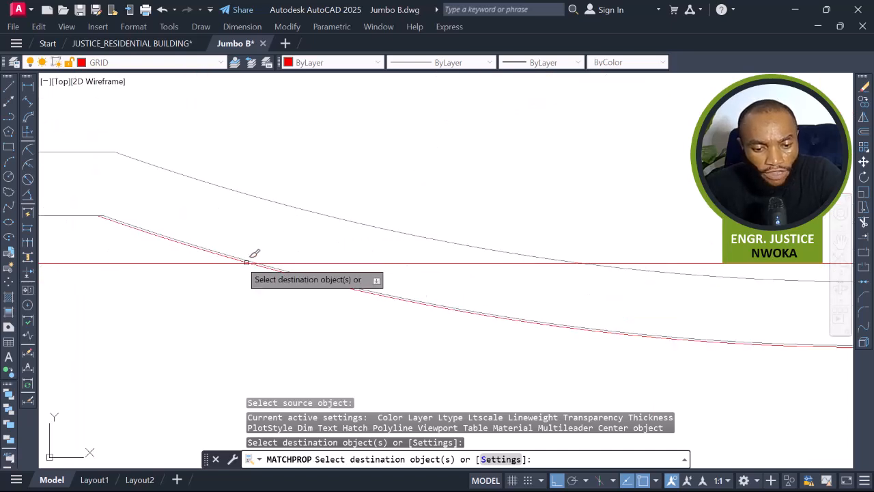
{"action": "key", "text": "Escape"}
Erase the duplicate line along the terrace's lower curved edge.
{"action": "scroll", "coordinate": [153, 238], "scroll_direction": "up", "scroll_amount": 1}
{"action": "left_click", "coordinate": [153, 234]}
{"action": "type", "text": "EE"}
{"action": "key", "text": "BackSpace"}
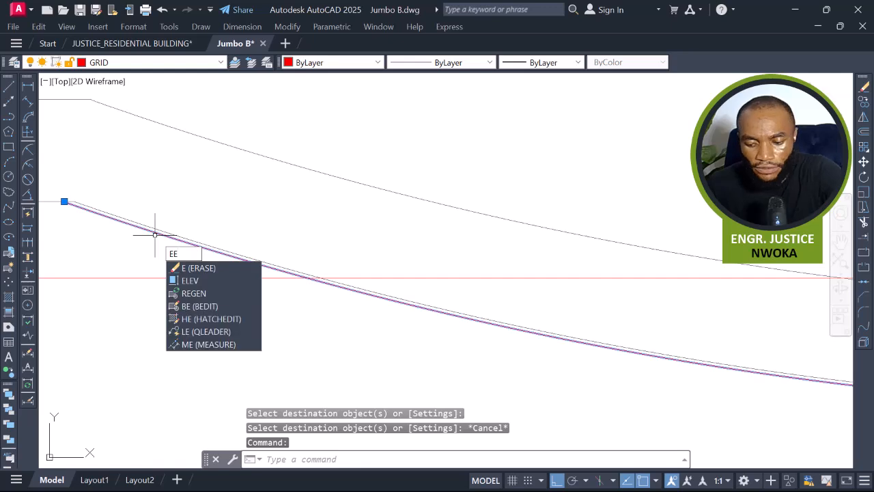
{"action": "key", "text": "Return"}
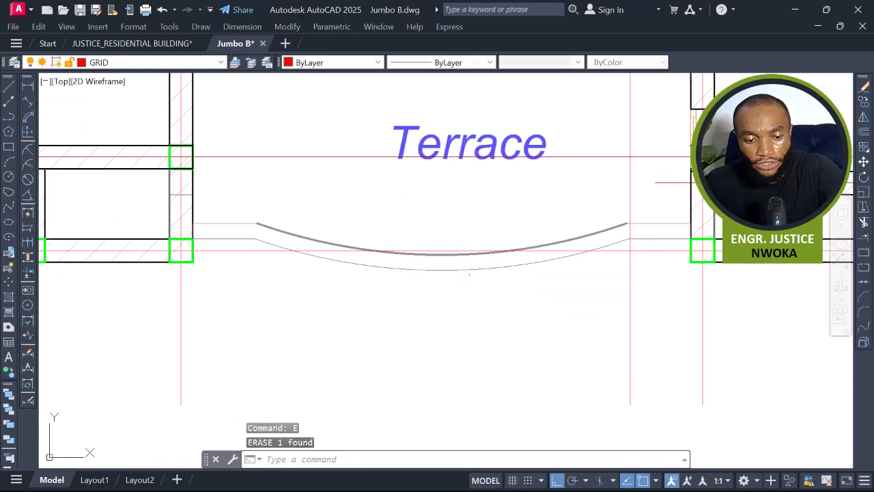
{"action": "type", "text": "ma"}
{"action": "key", "text": "Return"}
{"action": "scroll", "coordinate": [391, 263], "scroll_direction": "down", "scroll_amount": 2}
{"action": "middle_click_drag", "start_coordinate": [414, 265], "coordinate": [511, 274]}
{"action": "middle_click_drag", "start_coordinate": [152, 258], "coordinate": [228, 260]}
{"action": "left_click", "coordinate": [100, 282]}
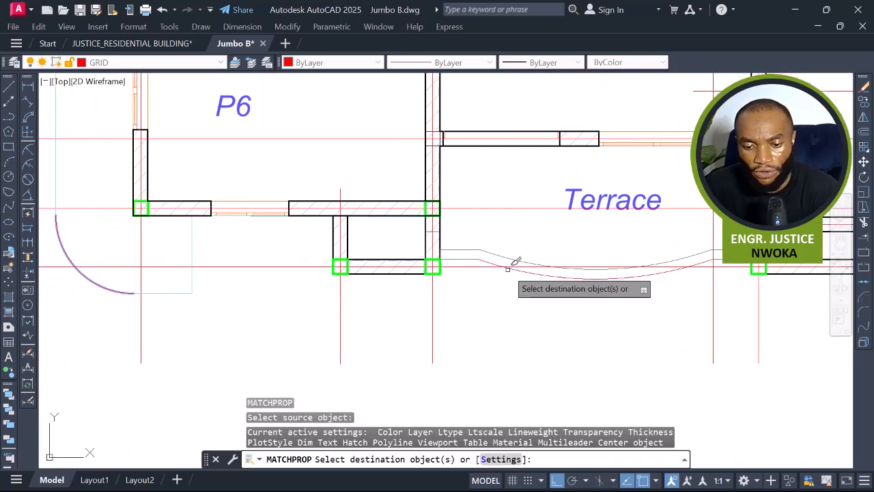
{"action": "middle_click_drag", "start_coordinate": [516, 261], "coordinate": [401, 288]}
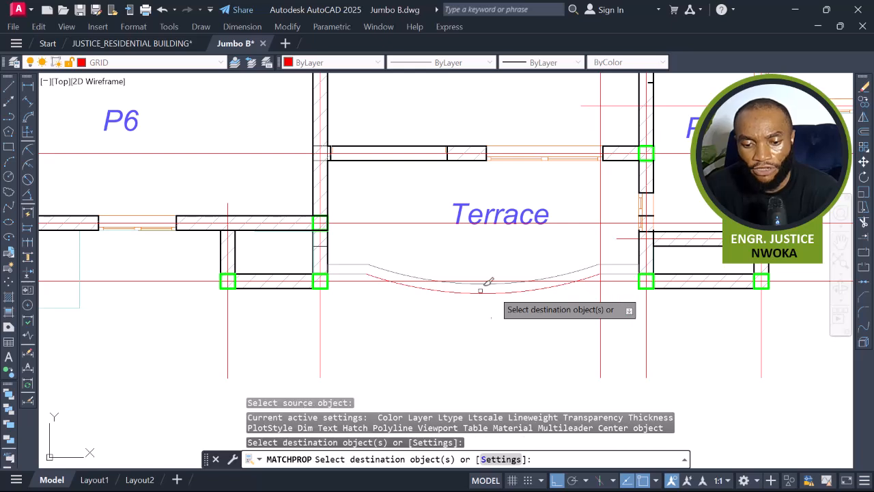
{"action": "scroll", "coordinate": [595, 279], "scroll_direction": "up", "scroll_amount": 2}
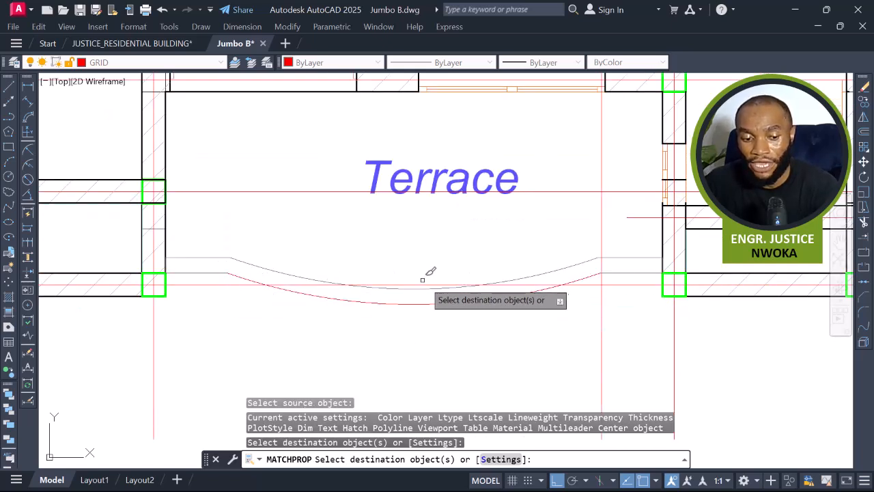
{"action": "middle_click_drag", "start_coordinate": [429, 277], "coordinate": [511, 280]}
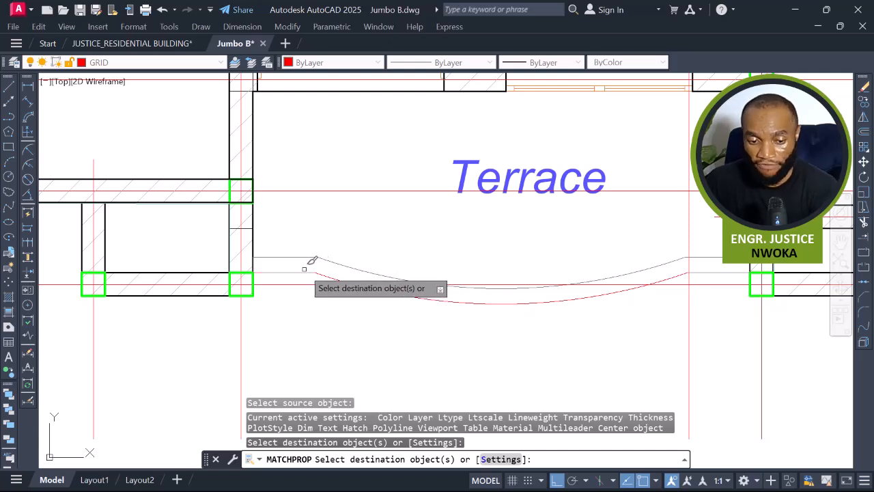
{"action": "scroll", "coordinate": [458, 260], "scroll_direction": "down", "scroll_amount": 4}
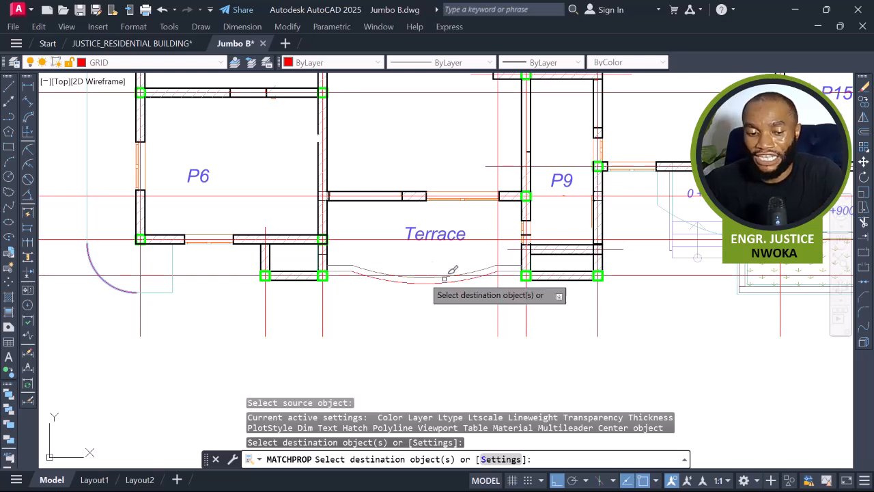
{"action": "scroll", "coordinate": [394, 285], "scroll_direction": "down", "scroll_amount": 5}
{"action": "scroll", "coordinate": [676, 308], "scroll_direction": "up", "scroll_amount": 8}
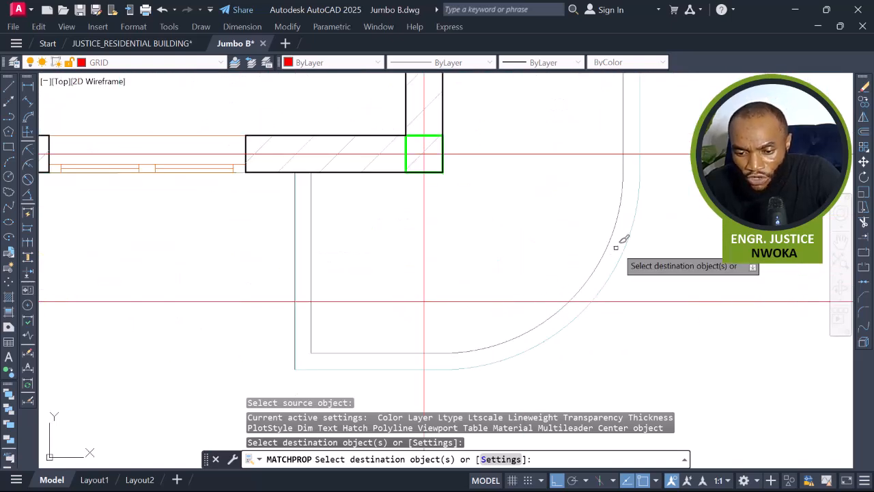
{"action": "key", "text": "Escape"}
Measure the width of the overhang beside panel P6 with a linear dimension, without placing it.
{"action": "scroll", "coordinate": [557, 307], "scroll_direction": "down", "scroll_amount": 2}
{"action": "scroll", "coordinate": [596, 290], "scroll_direction": "down", "scroll_amount": 2}
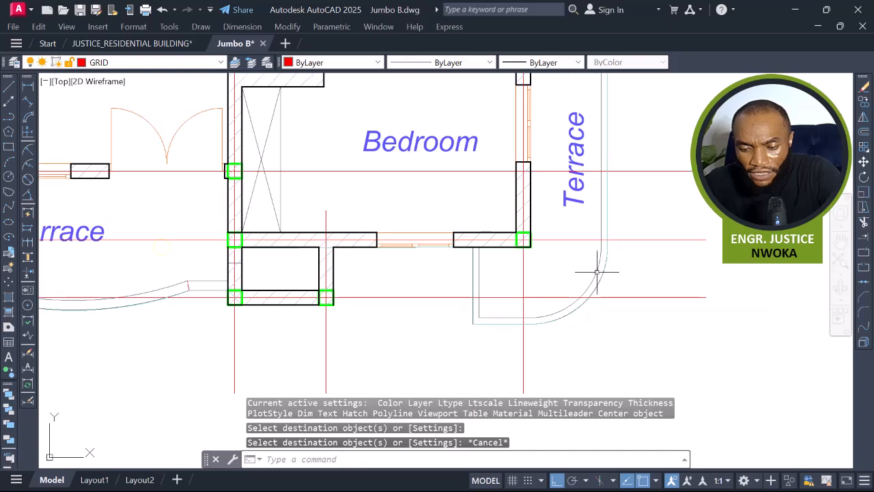
{"action": "scroll", "coordinate": [602, 268], "scroll_direction": "down", "scroll_amount": 4}
{"action": "middle_click_drag", "start_coordinate": [574, 285], "coordinate": [793, 265]}
{"action": "middle_click_drag", "start_coordinate": [306, 267], "coordinate": [458, 271]}
{"action": "middle_click_drag", "start_coordinate": [203, 240], "coordinate": [315, 248]}
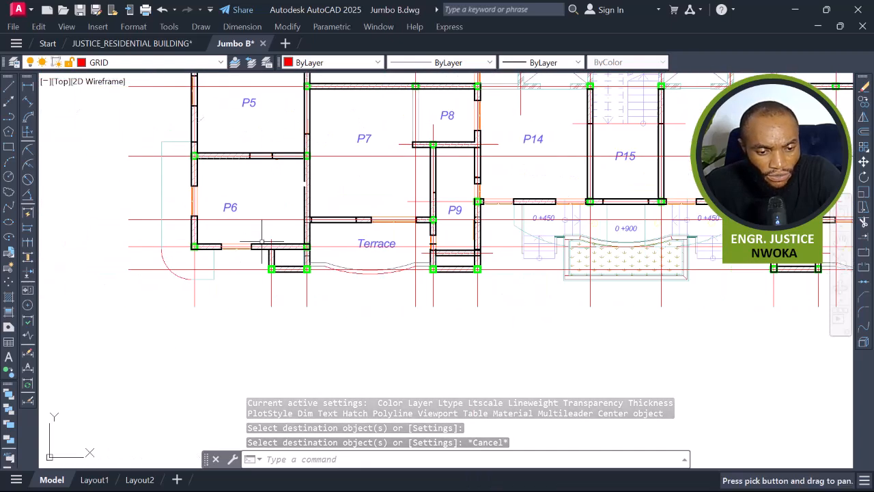
{"action": "left_click", "coordinate": [28, 87]}
{"action": "scroll", "coordinate": [140, 182], "scroll_direction": "up", "scroll_amount": 4}
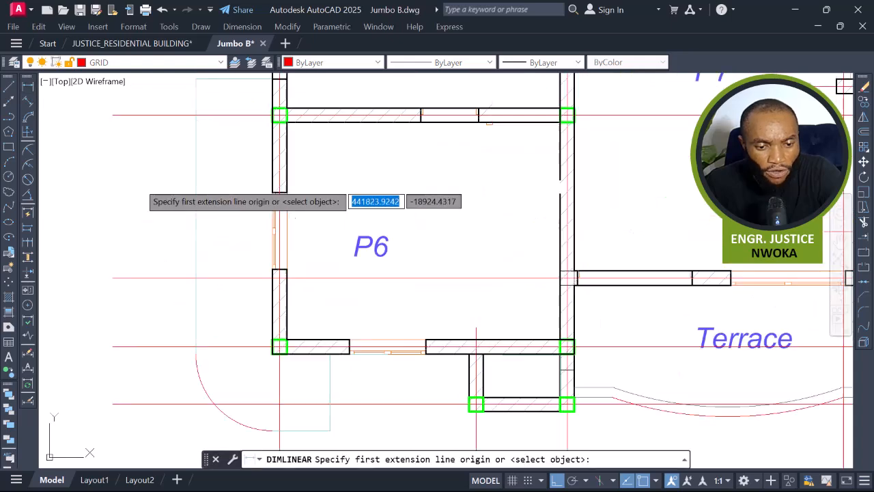
{"action": "left_click", "coordinate": [196, 175]}
{"action": "scroll", "coordinate": [259, 180], "scroll_direction": "up", "scroll_amount": 2}
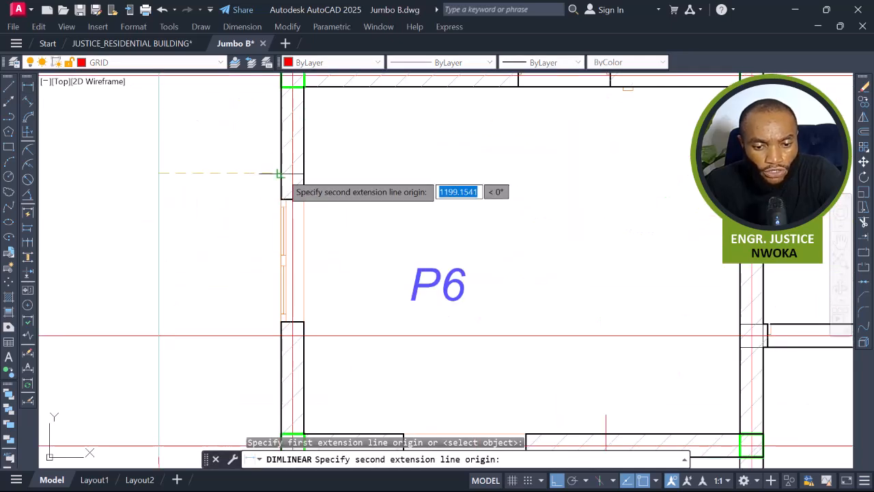
{"action": "left_click", "coordinate": [278, 174]}
{"action": "key", "text": "Escape"}
{"action": "key", "text": "Return"}
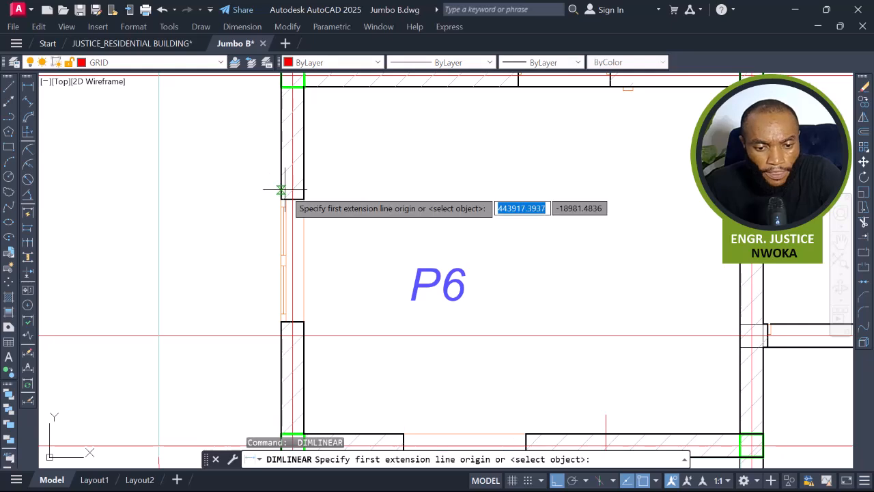
{"action": "left_click", "coordinate": [280, 187]}
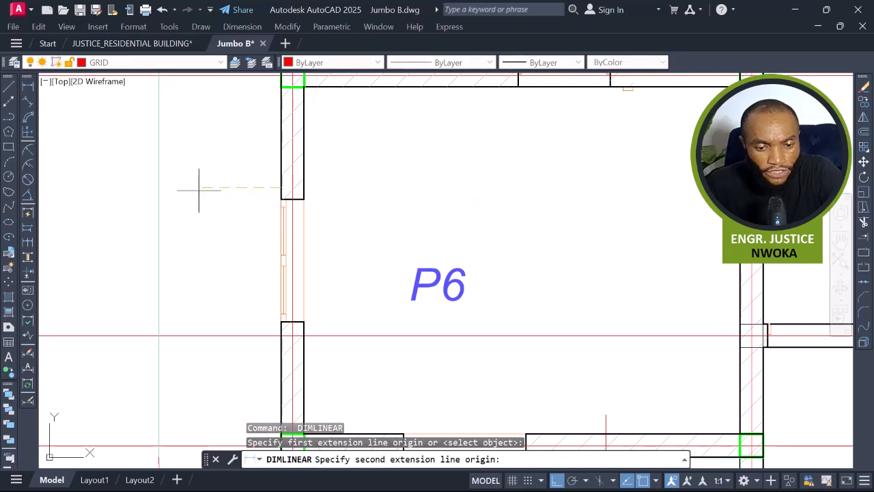
{"action": "left_click", "coordinate": [158, 187]}
{"action": "scroll", "coordinate": [226, 191], "scroll_direction": "up", "scroll_amount": 2}
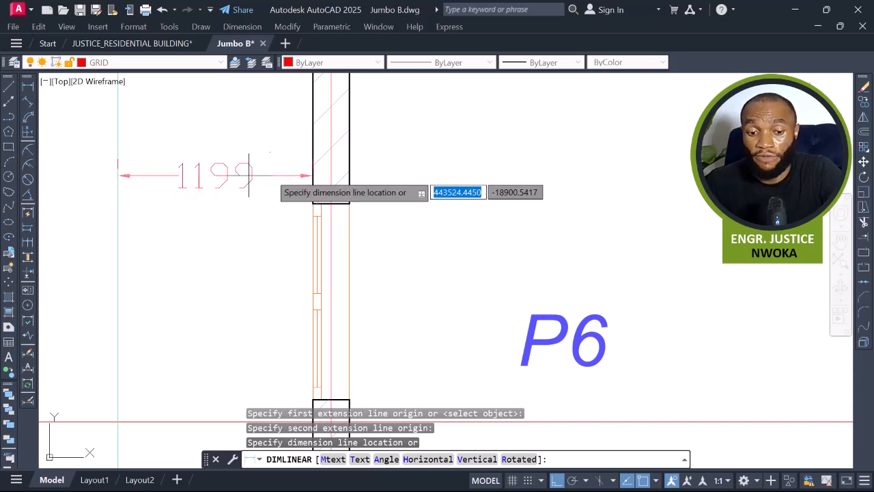
{"action": "key", "text": "Escape"}
Measure the width of the terrace strip beside the bedroom with linear dimensions, without placing them.
{"action": "scroll", "coordinate": [188, 198], "scroll_direction": "down", "scroll_amount": 8}
{"action": "key", "text": "space"}
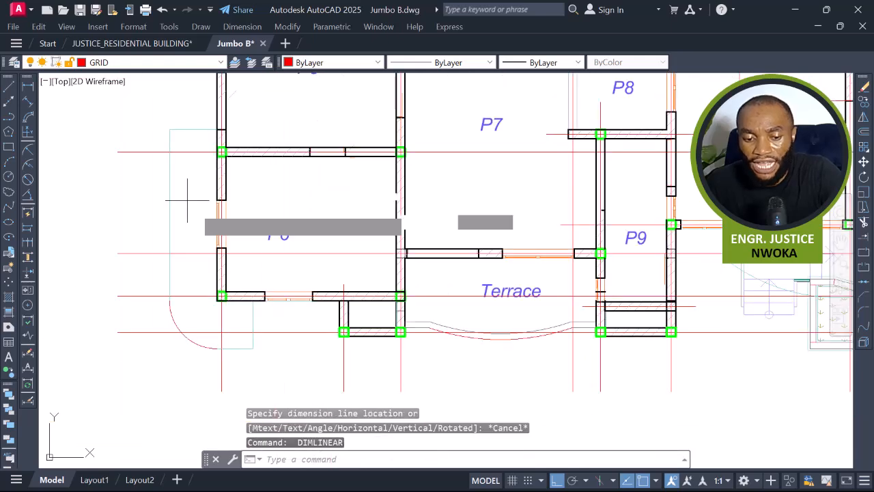
{"action": "middle_click_drag", "start_coordinate": [550, 234], "coordinate": [114, 290]}
{"action": "scroll", "coordinate": [566, 281], "scroll_direction": "up", "scroll_amount": 4}
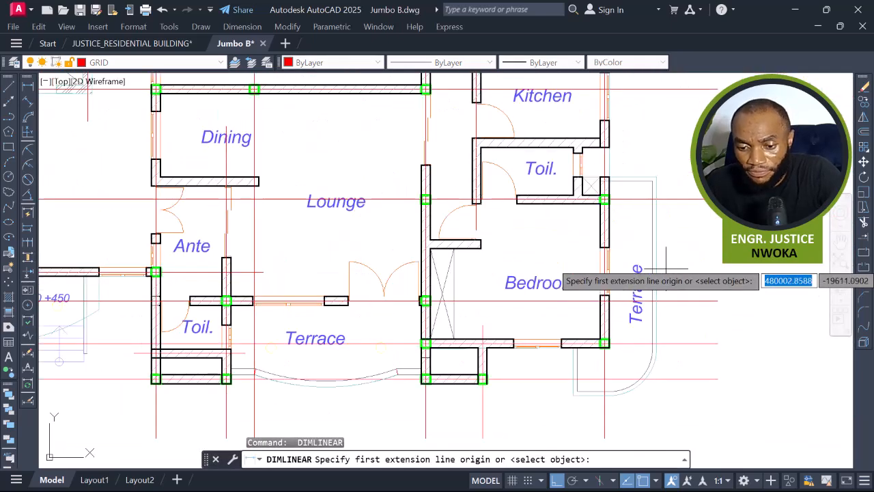
{"action": "left_click", "coordinate": [559, 216]}
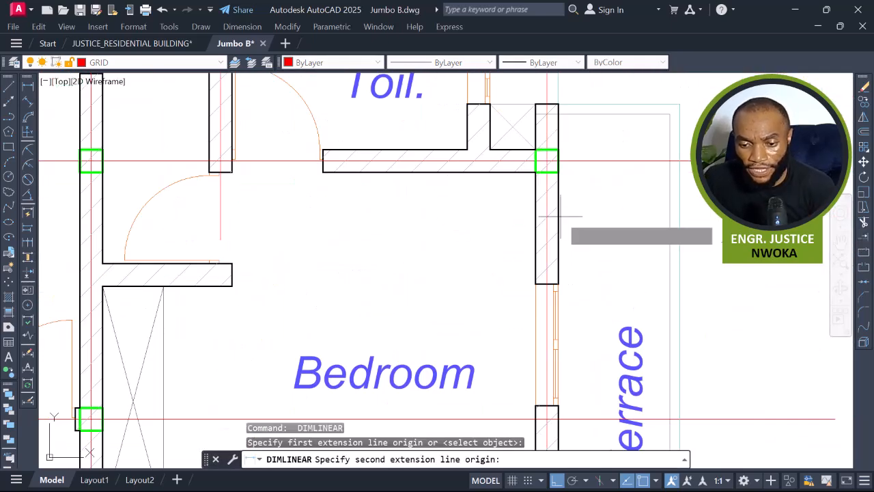
{"action": "left_click", "coordinate": [668, 217]}
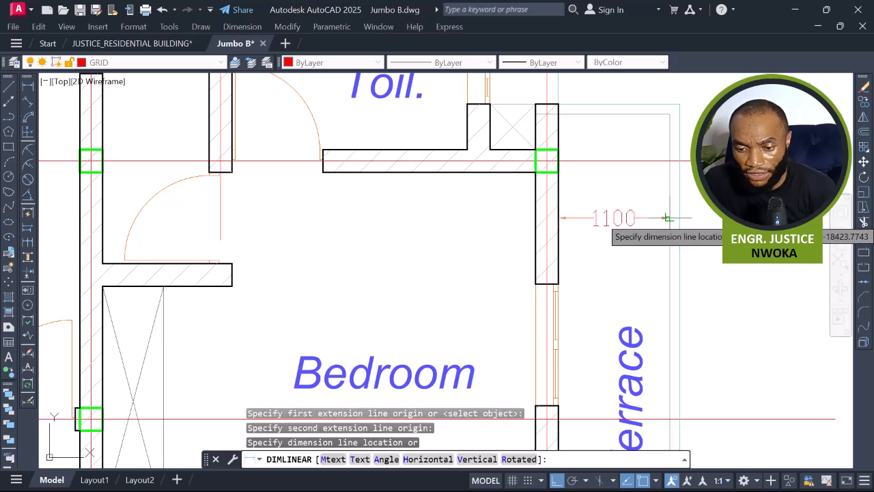
{"action": "key", "text": "Escape"}
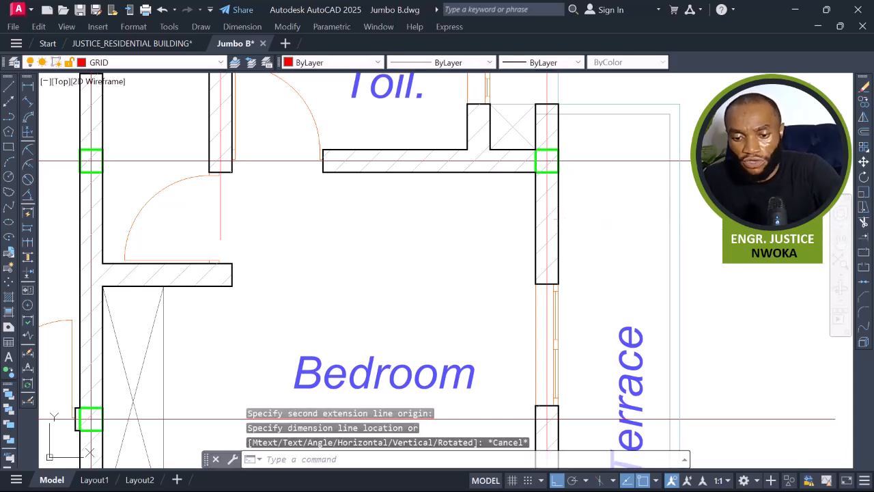
{"action": "key", "text": "Return"}
{"action": "left_click", "coordinate": [557, 217]}
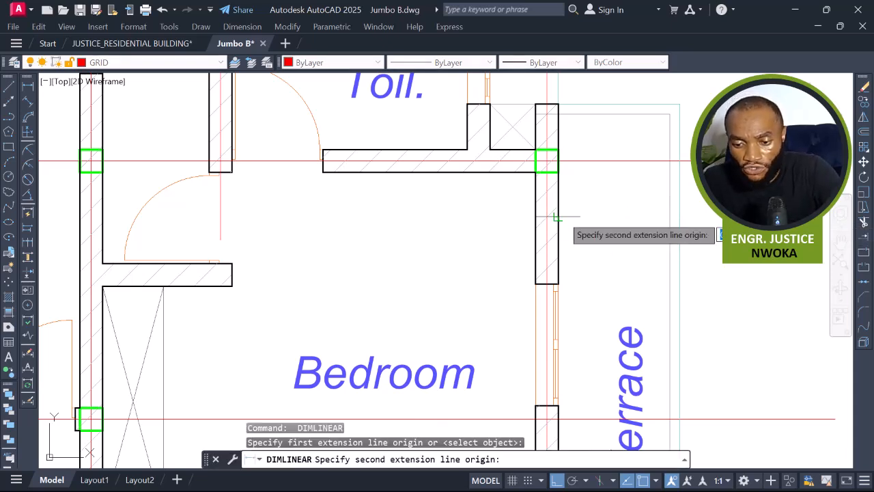
{"action": "left_click", "coordinate": [678, 217]}
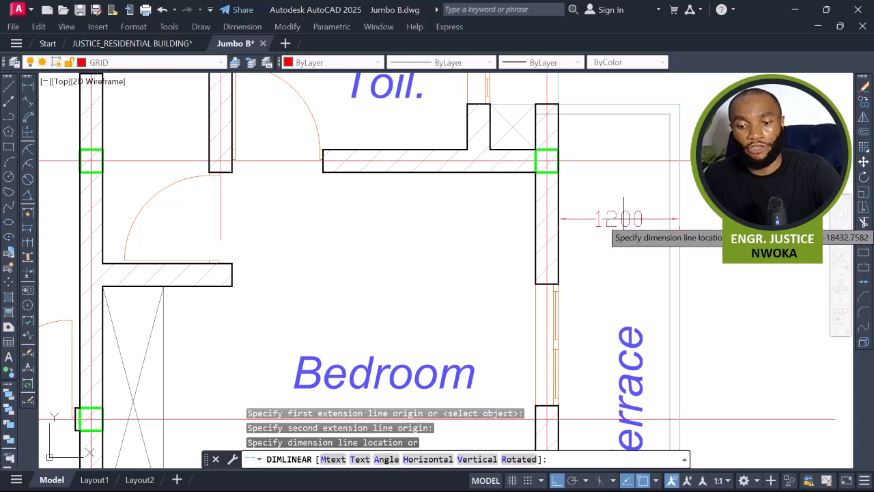
{"action": "key", "text": "Escape"}
Erase the lines enclosed in the upper corner of the terrace beside the bedroom.
{"action": "scroll", "coordinate": [676, 112], "scroll_direction": "up", "scroll_amount": 4}
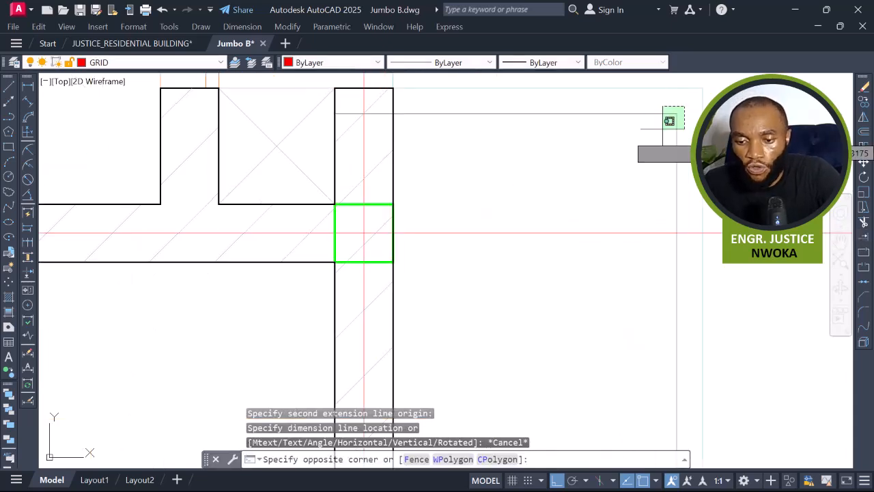
{"action": "left_click", "coordinate": [668, 122]}
{"action": "scroll", "coordinate": [662, 146], "scroll_direction": "down", "scroll_amount": 3}
{"action": "scroll", "coordinate": [667, 200], "scroll_direction": "up", "scroll_amount": 3}
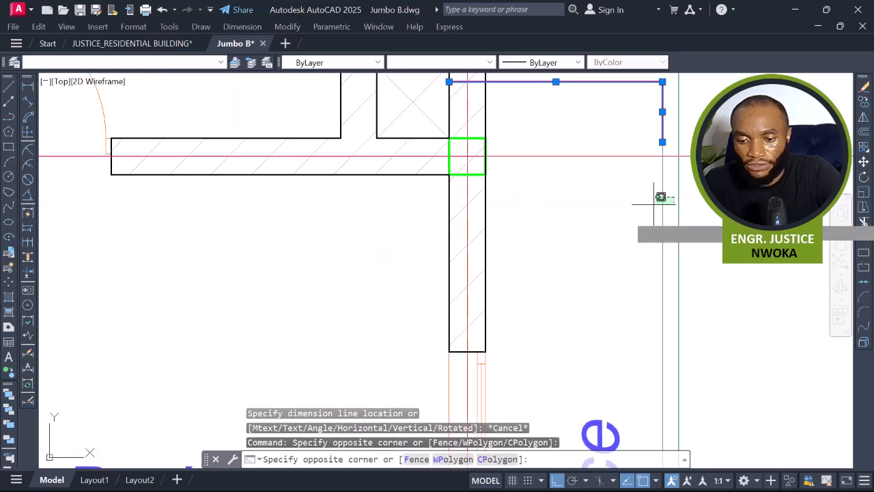
{"action": "left_click", "coordinate": [635, 212]}
{"action": "key", "text": "Return"}
{"action": "scroll", "coordinate": [628, 207], "scroll_direction": "down", "scroll_amount": 3}
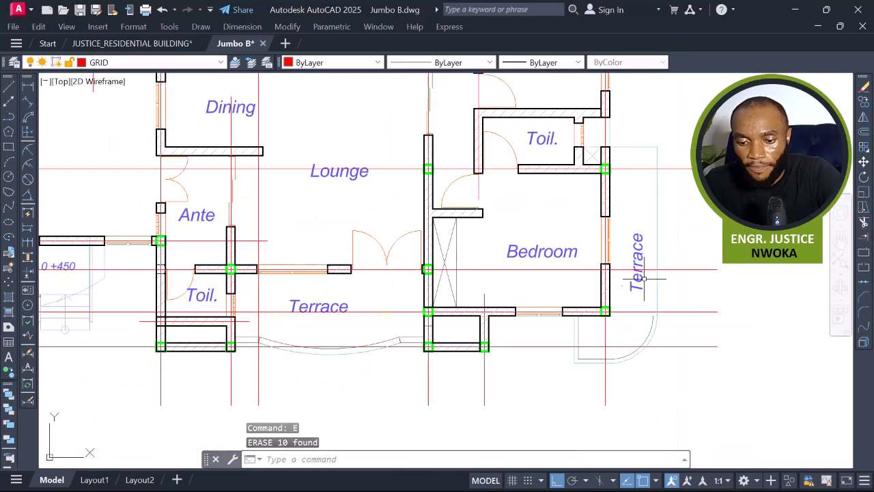
Erase a leftover line inside the corner of the terrace beside the bedroom.
{"action": "scroll", "coordinate": [659, 342], "scroll_direction": "up", "scroll_amount": 3}
{"action": "middle_click_drag", "start_coordinate": [652, 366], "coordinate": [649, 226]}
{"action": "key", "text": "space"}
{"action": "key", "text": "space"}
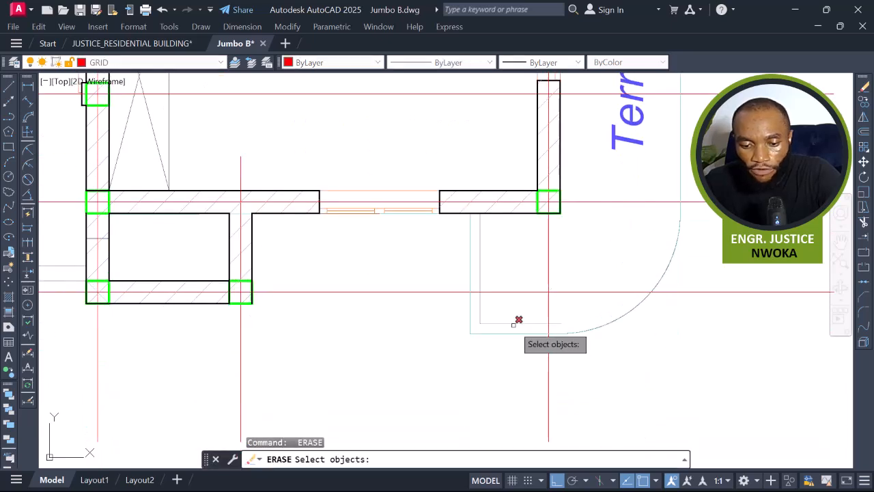
{"action": "key", "text": "space"}
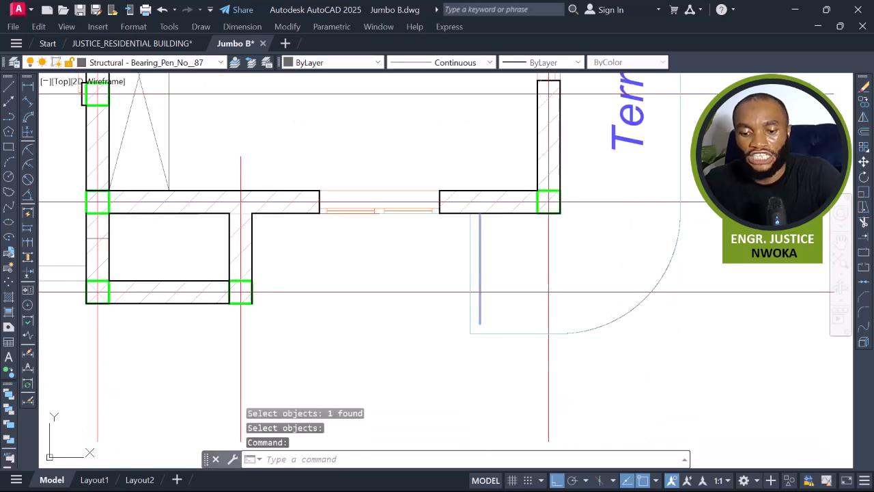
{"action": "key", "text": "space"}
Erase the duplicate lines running along the terrace's curved edge.
{"action": "scroll", "coordinate": [610, 312], "scroll_direction": "up", "scroll_amount": 5}
{"action": "mouse_move", "coordinate": [539, 328]}
{"action": "middle_mouse_down"}
{"action": "mouse_move", "coordinate": [559, 238]}
{"action": "mouse_move", "coordinate": [645, 193]}
{"action": "middle_mouse_up"}
{"action": "scroll", "coordinate": [473, 306], "scroll_direction": "up", "scroll_amount": 10}
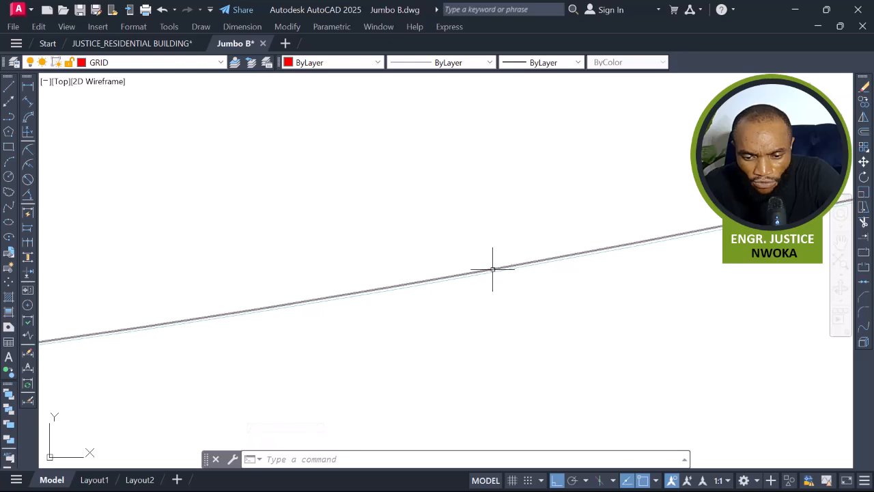
{"action": "key", "text": "Return"}
{"action": "left_click", "coordinate": [421, 287]}
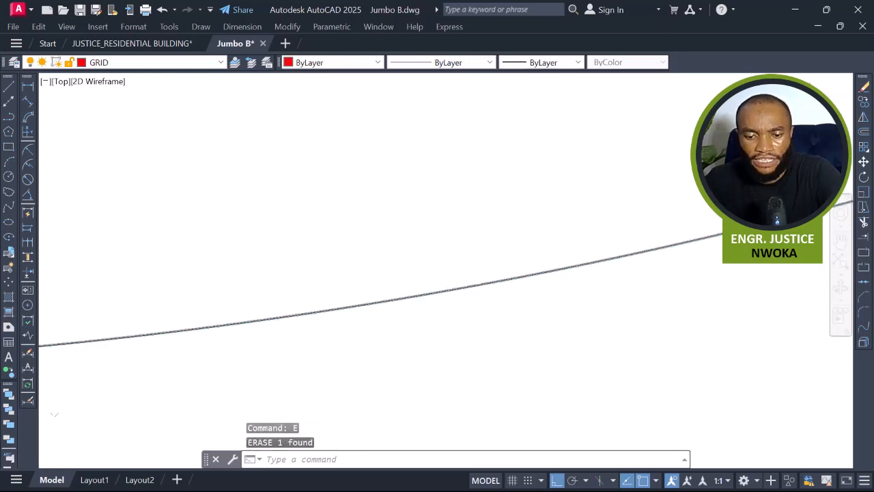
{"action": "key", "text": "Return"}
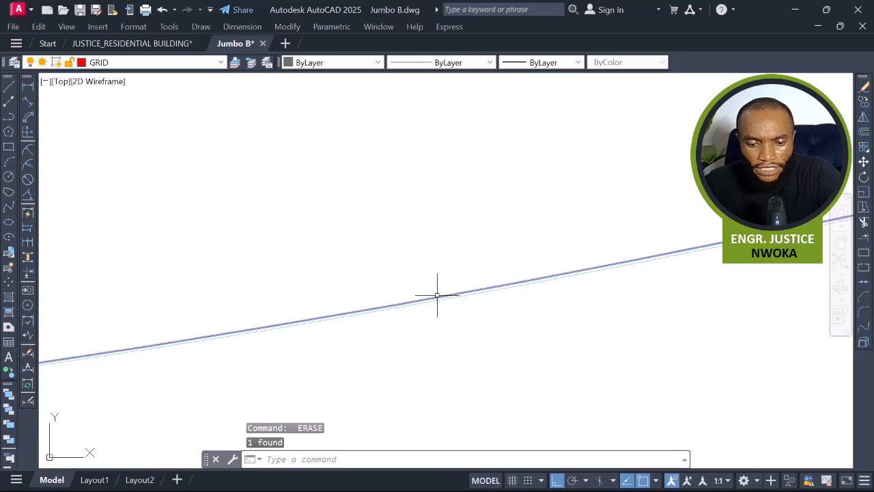
{"action": "type", "text": "E"}
{"action": "key", "text": "Return"}
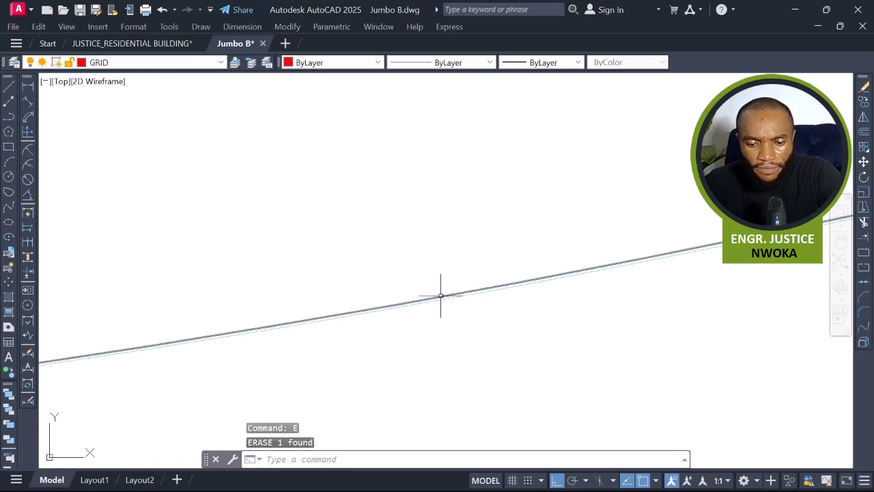
{"action": "scroll", "coordinate": [445, 292], "scroll_direction": "up", "scroll_amount": 5}
{"action": "left_click", "coordinate": [448, 285]}
{"action": "left_click", "coordinate": [430, 322]}
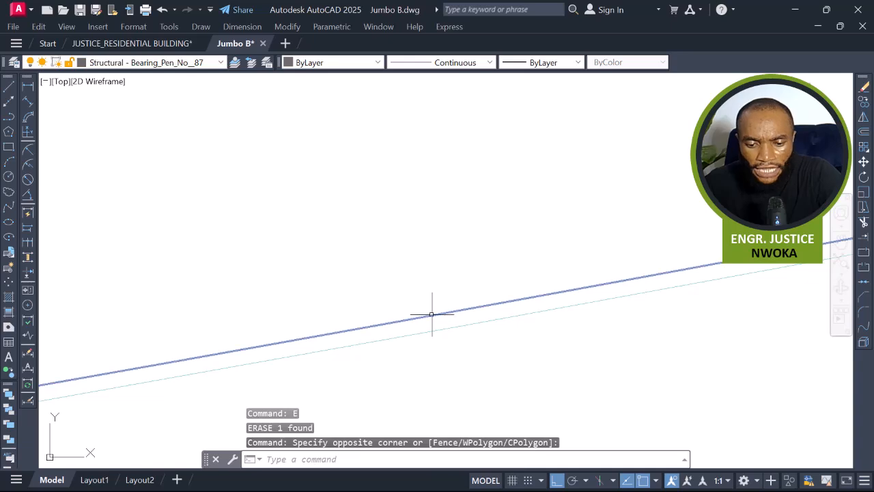
{"action": "key", "text": "space"}
{"action": "scroll", "coordinate": [422, 304], "scroll_direction": "down", "scroll_amount": 10}
{"action": "middle_click_drag", "start_coordinate": [506, 281], "coordinate": [454, 369]}
{"action": "scroll", "coordinate": [454, 369], "scroll_direction": "down", "scroll_amount": 4}
{"action": "scroll", "coordinate": [567, 302], "scroll_direction": "down", "scroll_amount": 2}
{"action": "middle_click_drag", "start_coordinate": [569, 279], "coordinate": [572, 358]}
{"action": "scroll", "coordinate": [583, 279], "scroll_direction": "down", "scroll_amount": 2}
Match a grid line's properties onto the curved corner arc of the terrace beside the bedroom.
{"action": "type", "text": "MA"}
{"action": "key", "text": "Return"}
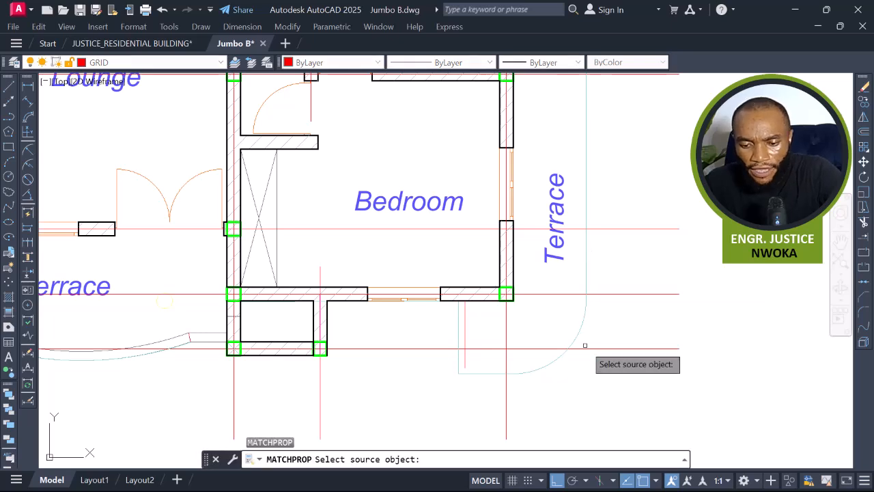
{"action": "left_click", "coordinate": [580, 346]}
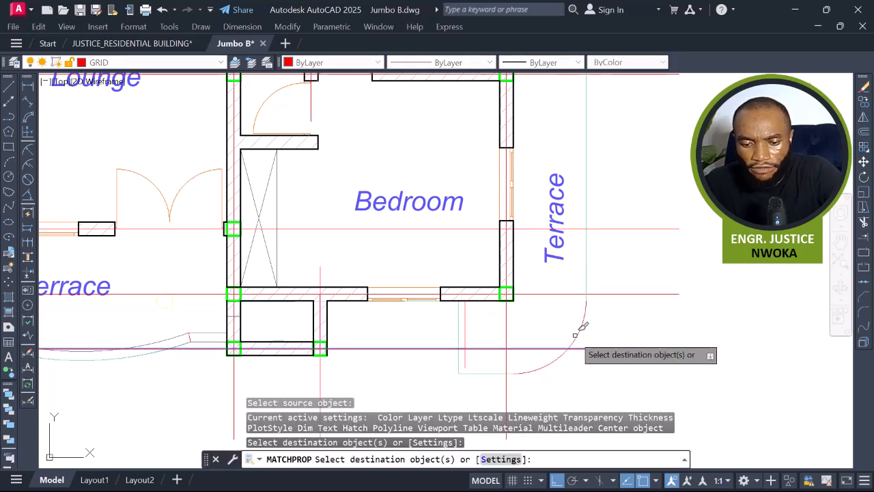
{"action": "key", "text": "Escape"}
Erase the short vertical line below the wall end at the bedroom terrace.
{"action": "scroll", "coordinate": [482, 322], "scroll_direction": "up", "scroll_amount": 2}
{"action": "left_click", "coordinate": [479, 320]}
{"action": "left_click", "coordinate": [450, 322]}
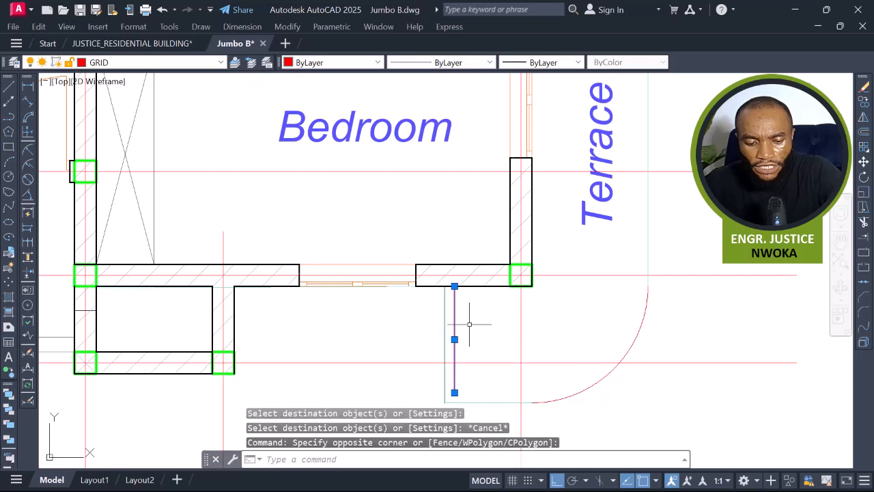
{"action": "type", "text": "e"}
{"action": "key", "text": "Return"}
{"action": "scroll", "coordinate": [470, 318], "scroll_direction": "down", "scroll_amount": 3}
{"action": "scroll", "coordinate": [494, 319], "scroll_direction": "up", "scroll_amount": 10}
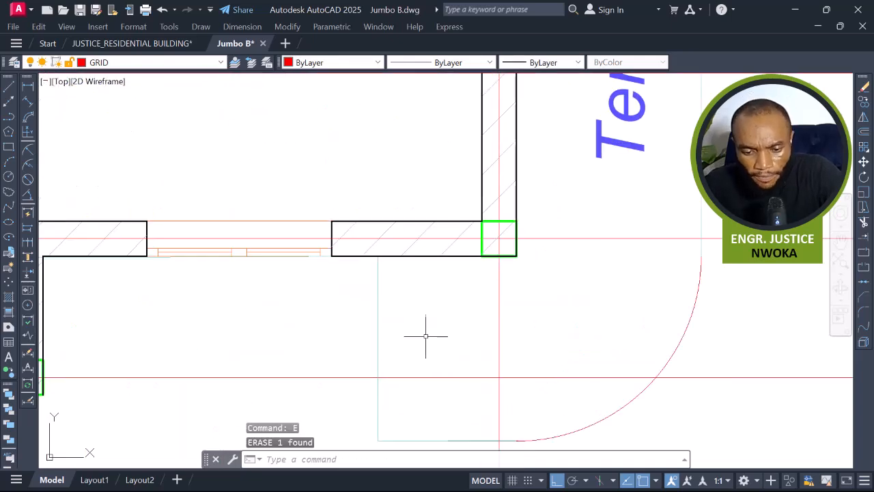
{"action": "scroll", "coordinate": [348, 306], "scroll_direction": "up", "scroll_amount": 3}
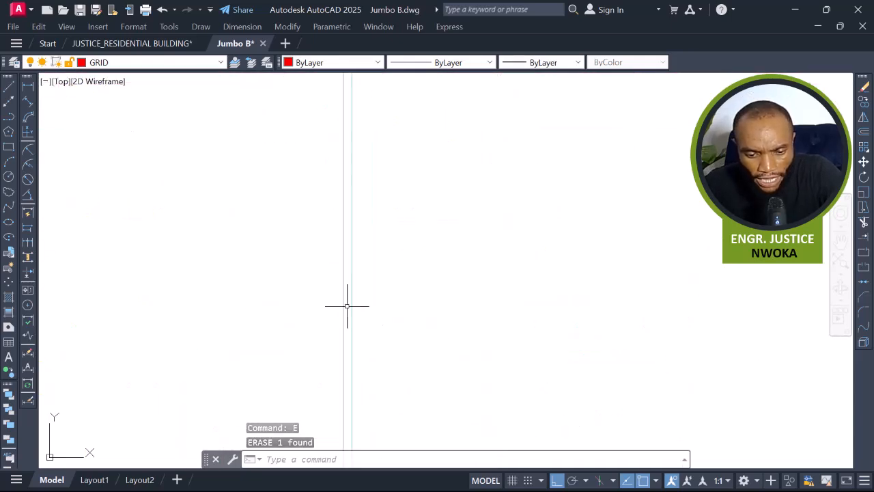
Erase the overlapping duplicate lines at the lower corner of the terrace beside the bedroom.
{"action": "scroll", "coordinate": [209, 106], "scroll_direction": "down", "scroll_amount": 2}
{"action": "middle_click_drag", "start_coordinate": [300, 164], "coordinate": [328, 200]}
{"action": "scroll", "coordinate": [350, 301], "scroll_direction": "down", "scroll_amount": 5}
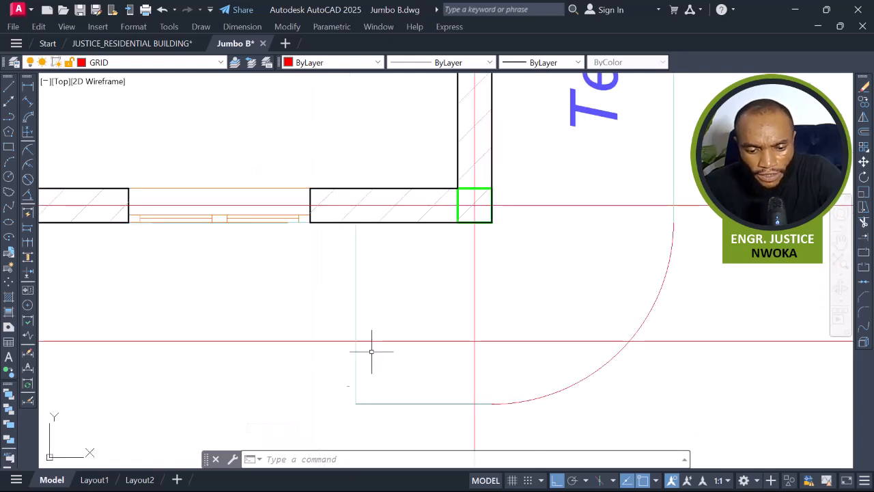
{"action": "scroll", "coordinate": [372, 351], "scroll_direction": "up", "scroll_amount": 6}
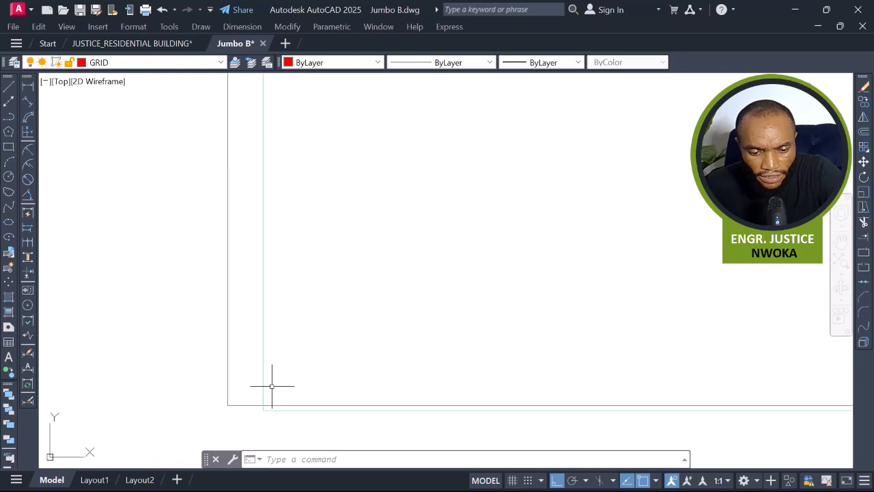
{"action": "left_click", "coordinate": [240, 384]}
{"action": "left_click", "coordinate": [202, 412]}
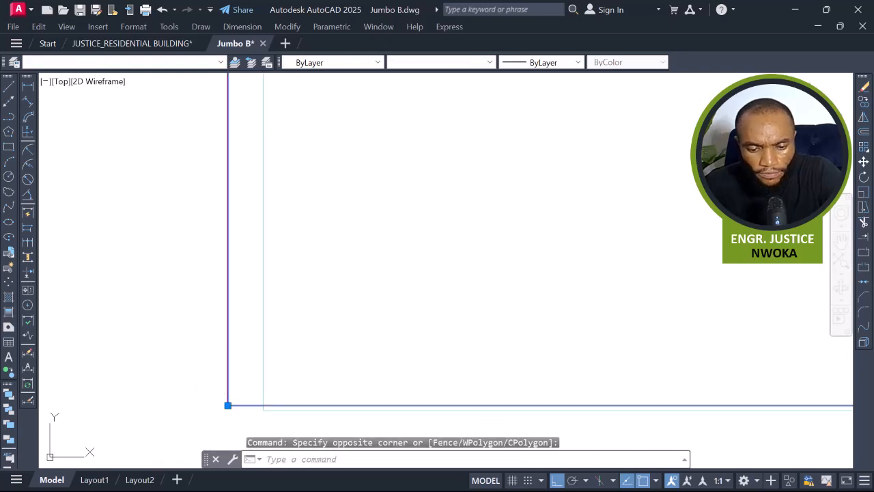
{"action": "type", "text": "e"}
{"action": "key", "text": "Return"}
Erase the duplicate outline lines running around the terrace beside the bedroom.
{"action": "scroll", "coordinate": [324, 296], "scroll_direction": "down", "scroll_amount": 2}
{"action": "scroll", "coordinate": [555, 293], "scroll_direction": "down", "scroll_amount": 2}
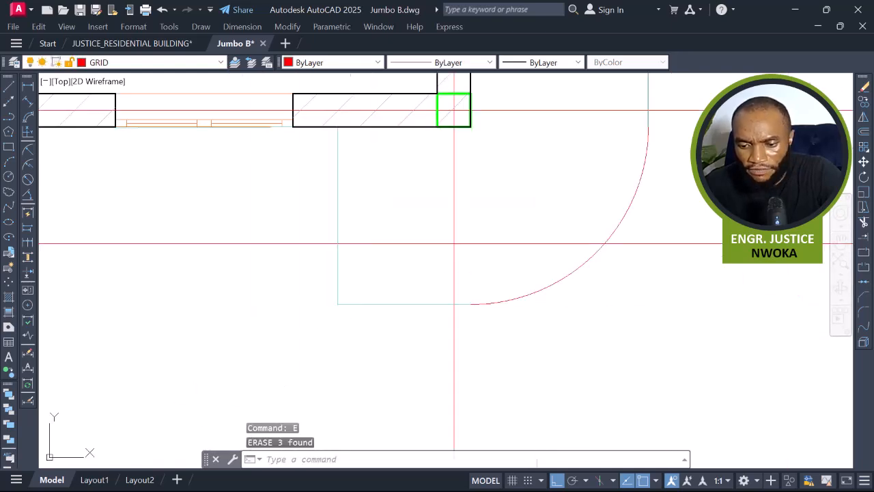
{"action": "scroll", "coordinate": [446, 321], "scroll_direction": "down", "scroll_amount": 2}
{"action": "scroll", "coordinate": [458, 284], "scroll_direction": "up", "scroll_amount": 6}
{"action": "scroll", "coordinate": [506, 226], "scroll_direction": "down", "scroll_amount": 3}
{"action": "scroll", "coordinate": [478, 246], "scroll_direction": "up", "scroll_amount": 4}
{"action": "left_click", "coordinate": [469, 216]}
{"action": "left_click", "coordinate": [438, 226]}
{"action": "scroll", "coordinate": [635, 213], "scroll_direction": "down", "scroll_amount": 5}
{"action": "scroll", "coordinate": [614, 213], "scroll_direction": "down", "scroll_amount": 2}
{"action": "scroll", "coordinate": [613, 328], "scroll_direction": "down", "scroll_amount": 1}
{"action": "middle_click_drag", "start_coordinate": [607, 228], "coordinate": [615, 423]}
{"action": "scroll", "coordinate": [607, 223], "scroll_direction": "up", "scroll_amount": 3}
{"action": "middle_click_drag", "start_coordinate": [664, 204], "coordinate": [644, 156]}
{"action": "middle_click_drag", "start_coordinate": [624, 199], "coordinate": [622, 372]}
{"action": "scroll", "coordinate": [630, 289], "scroll_direction": "up", "scroll_amount": 5}
{"action": "left_click", "coordinate": [617, 231]}
{"action": "left_click", "coordinate": [594, 241]}
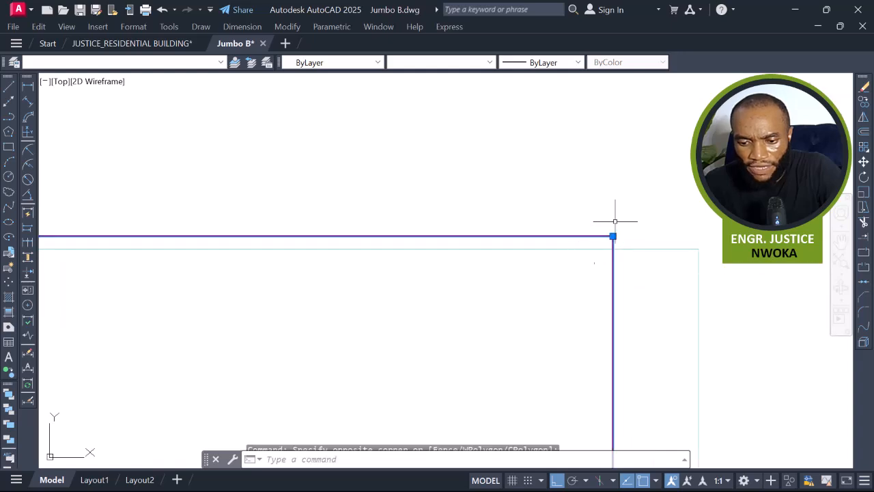
{"action": "type", "text": "E"}
{"action": "key", "text": "Return"}
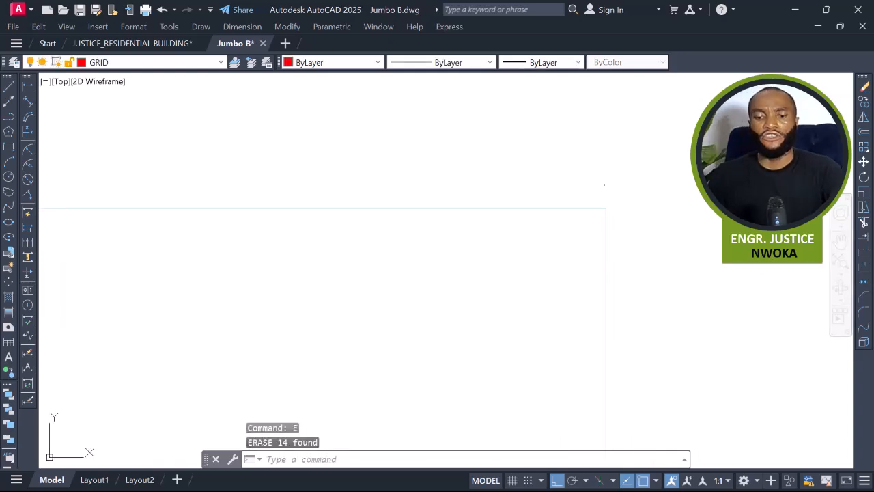
{"action": "scroll", "coordinate": [601, 210], "scroll_direction": "down", "scroll_amount": 8}
{"action": "middle_click_drag", "start_coordinate": [607, 328], "coordinate": [579, 188]}
{"action": "type", "text": "MA"}
{"action": "key", "text": "Return"}
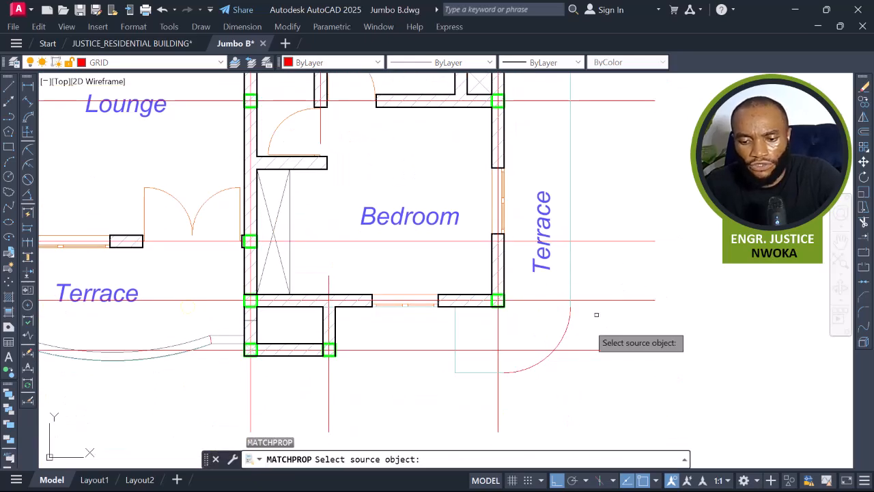
{"action": "left_click", "coordinate": [562, 334]}
{"action": "scroll", "coordinate": [604, 270], "scroll_direction": "down", "scroll_amount": 5}
{"action": "scroll", "coordinate": [591, 213], "scroll_direction": "up", "scroll_amount": 7}
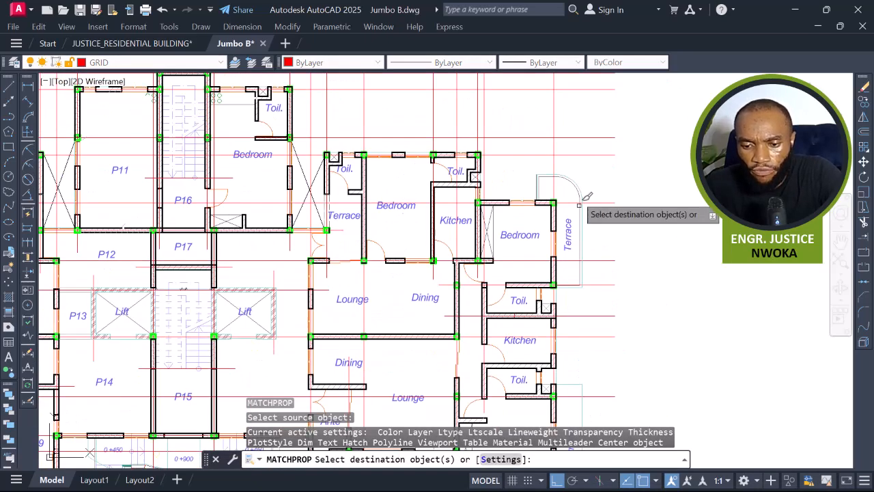
{"action": "scroll", "coordinate": [569, 230], "scroll_direction": "up", "scroll_amount": 10}
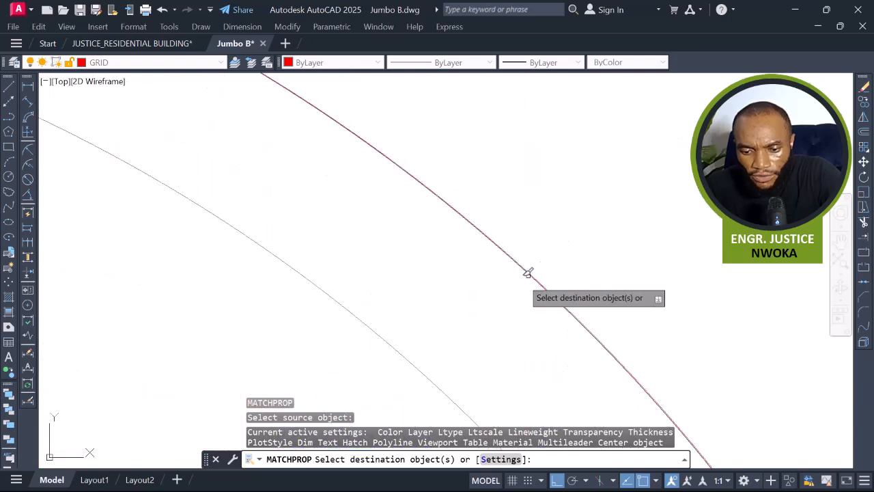
{"action": "scroll", "coordinate": [525, 251], "scroll_direction": "up", "scroll_amount": 3}
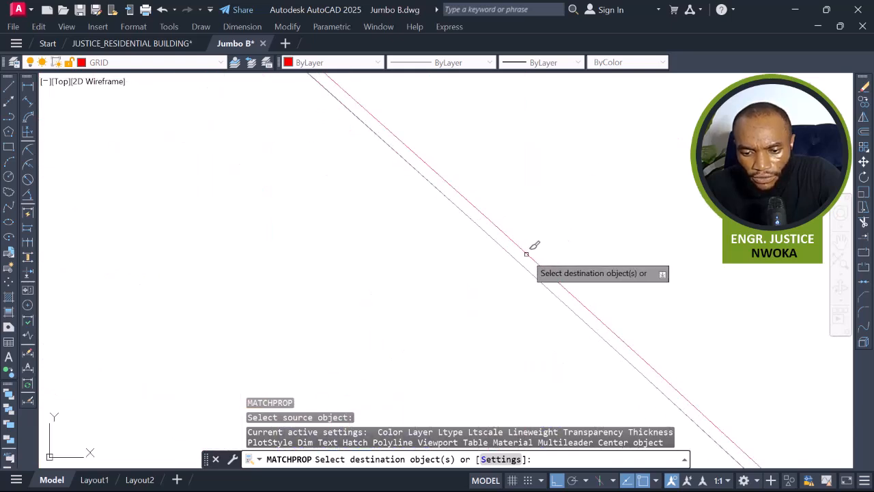
{"action": "scroll", "coordinate": [525, 256], "scroll_direction": "up", "scroll_amount": 2}
{"action": "key", "text": "Escape"}
Erase the duplicate lines and the inner arc along the terrace's curved edge.
{"action": "left_click", "coordinate": [448, 321]}
{"action": "scroll", "coordinate": [536, 199], "scroll_direction": "down", "scroll_amount": 2}
{"action": "type", "text": "E"}
{"action": "key", "text": "Return"}
{"action": "scroll", "coordinate": [539, 198], "scroll_direction": "down", "scroll_amount": 6}
{"action": "scroll", "coordinate": [521, 189], "scroll_direction": "up", "scroll_amount": 3}
{"action": "left_click", "coordinate": [514, 171]}
{"action": "left_click", "coordinate": [495, 220]}
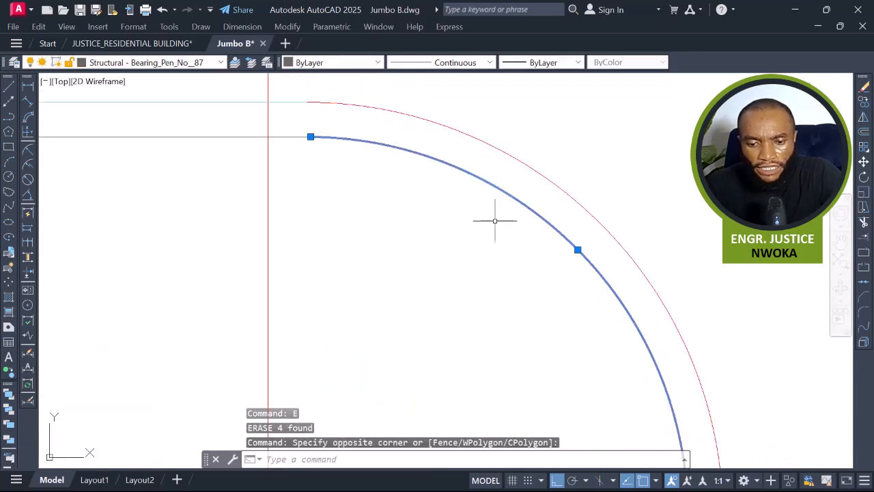
{"action": "type", "text": "E"}
{"action": "key", "text": "Return"}
Erase the leftover short lines at the straight corner of the terrace above the bedroom.
{"action": "scroll", "coordinate": [495, 221], "scroll_direction": "down", "scroll_amount": 3}
{"action": "scroll", "coordinate": [335, 173], "scroll_direction": "up", "scroll_amount": 3}
{"action": "left_click", "coordinate": [332, 228]}
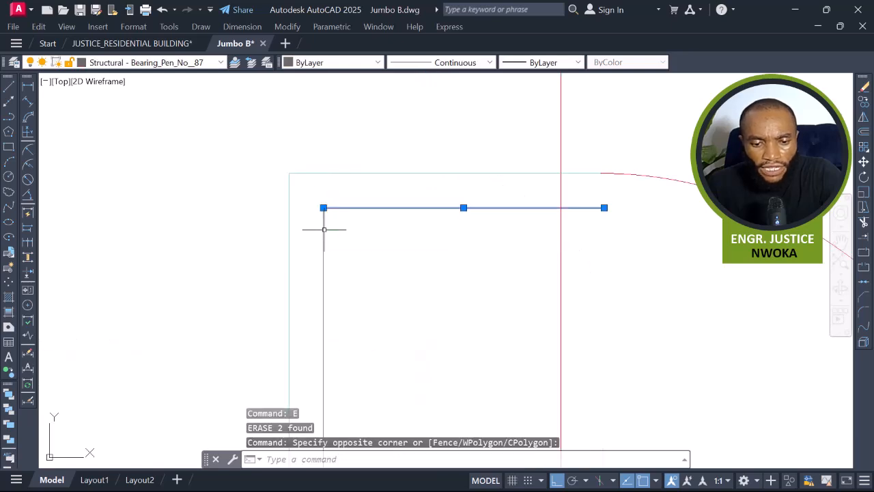
{"action": "type", "text": "E"}
{"action": "key", "text": "Return"}
{"action": "left_click", "coordinate": [332, 230]}
{"action": "scroll", "coordinate": [335, 161], "scroll_direction": "down", "scroll_amount": 6}
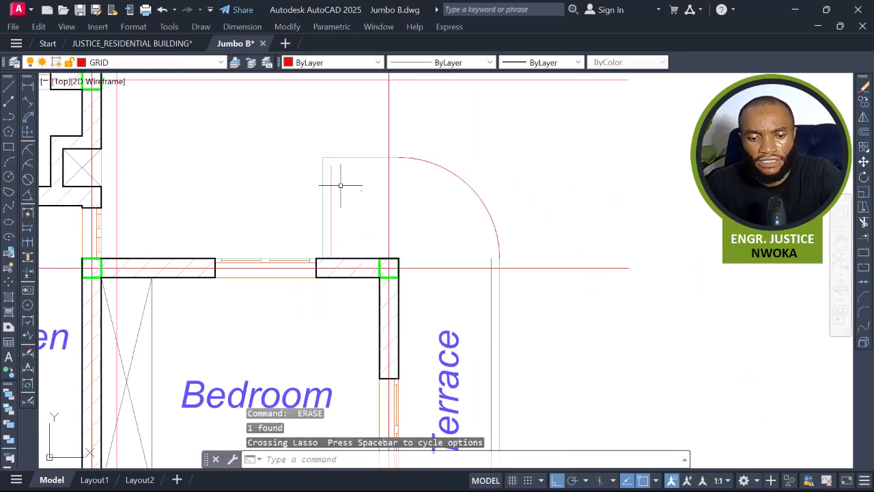
{"action": "scroll", "coordinate": [337, 201], "scroll_direction": "up", "scroll_amount": 2}
{"action": "left_click", "coordinate": [338, 200]}
{"action": "left_click", "coordinate": [324, 223]}
{"action": "type", "text": "E"}
{"action": "key", "text": "Return"}
Erase the remaining duplicate lines along the bedroom terrace's outer edges.
{"action": "scroll", "coordinate": [475, 201], "scroll_direction": "down", "scroll_amount": 4}
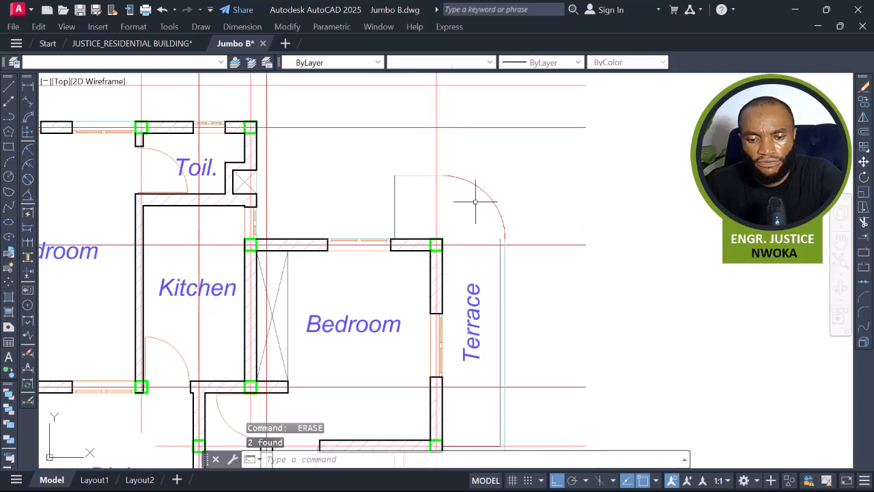
{"action": "scroll", "coordinate": [393, 196], "scroll_direction": "up", "scroll_amount": 6}
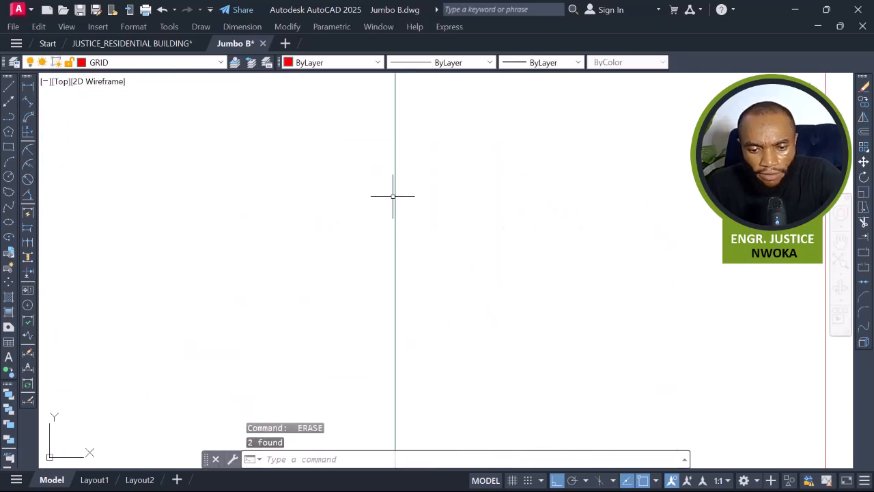
{"action": "scroll", "coordinate": [383, 205], "scroll_direction": "up", "scroll_amount": 4}
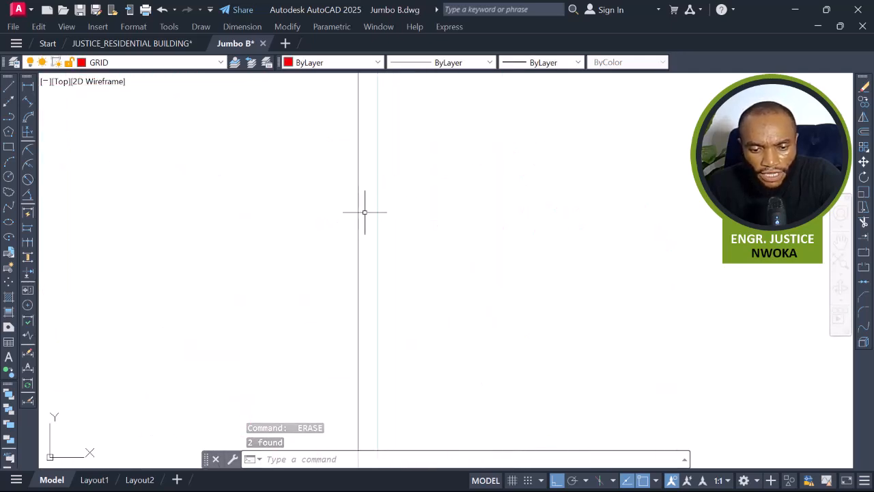
{"action": "left_click", "coordinate": [329, 227]}
{"action": "scroll", "coordinate": [331, 227], "scroll_direction": "down", "scroll_amount": 4}
{"action": "key", "text": "Return"}
{"action": "scroll", "coordinate": [352, 219], "scroll_direction": "down", "scroll_amount": 7}
{"action": "middle_click_drag", "start_coordinate": [409, 199], "coordinate": [394, 198]}
{"action": "middle_click_drag", "start_coordinate": [554, 294], "coordinate": [450, 150]}
{"action": "scroll", "coordinate": [482, 142], "scroll_direction": "down", "scroll_amount": 8}
{"action": "scroll", "coordinate": [501, 277], "scroll_direction": "up", "scroll_amount": 2}
{"action": "scroll", "coordinate": [501, 277], "scroll_direction": "up", "scroll_amount": 6}
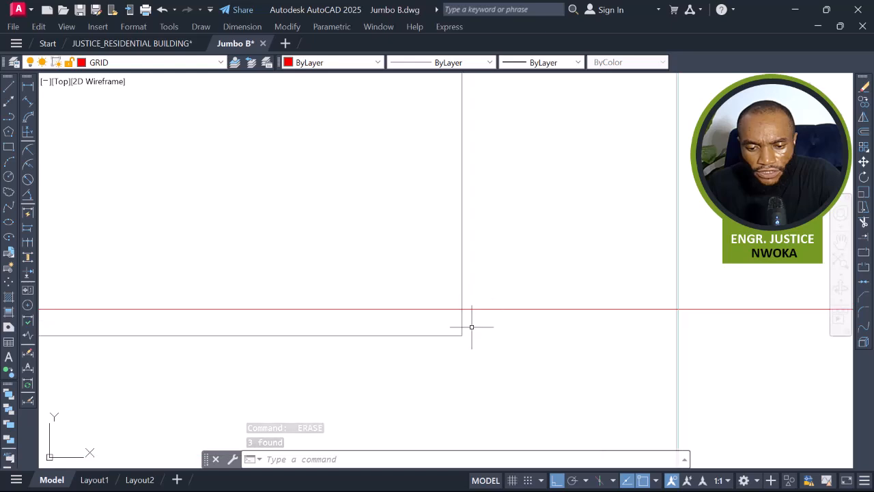
{"action": "left_click", "coordinate": [432, 320]}
{"action": "scroll", "coordinate": [447, 228], "scroll_direction": "down", "scroll_amount": 7}
{"action": "scroll", "coordinate": [490, 279], "scroll_direction": "up", "scroll_amount": 3}
{"action": "scroll", "coordinate": [473, 265], "scroll_direction": "up", "scroll_amount": 7}
{"action": "scroll", "coordinate": [446, 285], "scroll_direction": "up", "scroll_amount": 5}
{"action": "left_click", "coordinate": [447, 264]}
{"action": "left_click", "coordinate": [404, 275]}
{"action": "scroll", "coordinate": [464, 219], "scroll_direction": "down", "scroll_amount": 3}
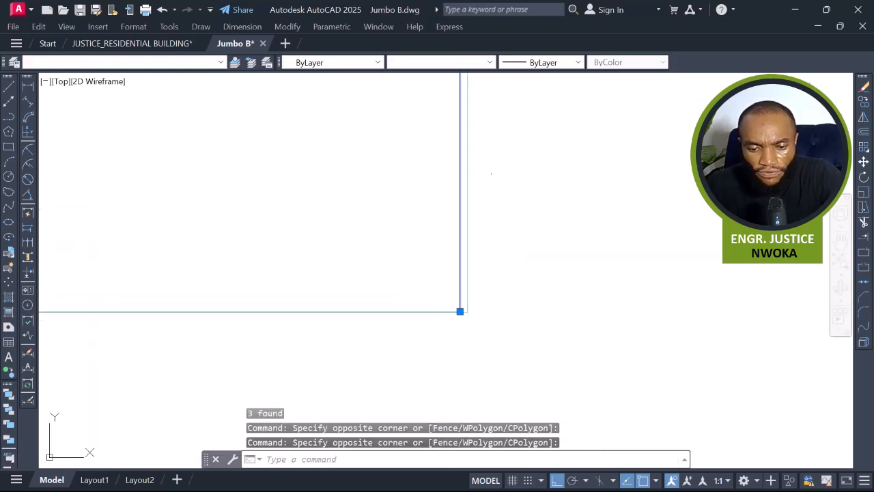
{"action": "scroll", "coordinate": [500, 321], "scroll_direction": "up", "scroll_amount": 8}
{"action": "scroll", "coordinate": [555, 333], "scroll_direction": "up", "scroll_amount": 5}
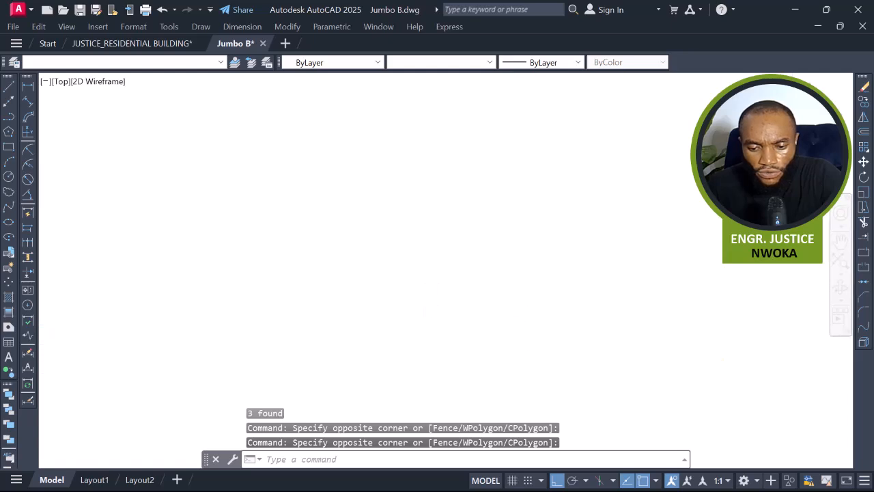
{"action": "scroll", "coordinate": [464, 245], "scroll_direction": "down", "scroll_amount": 5}
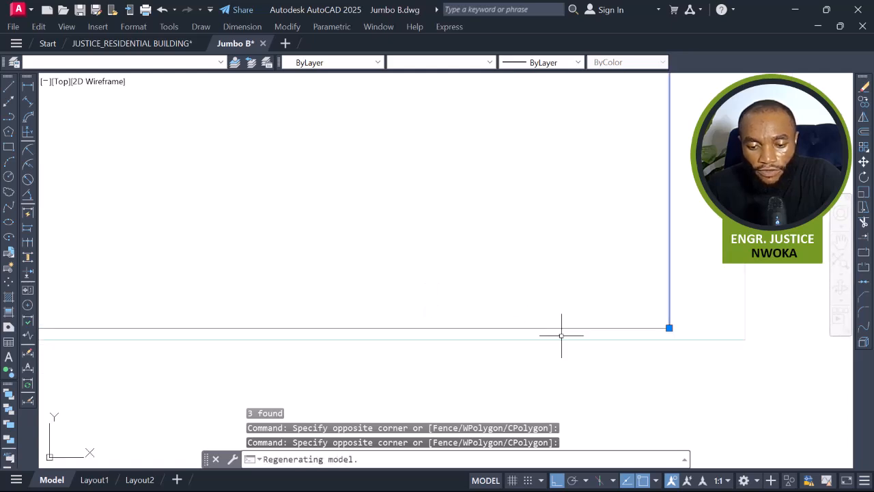
{"action": "left_click", "coordinate": [512, 298]}
{"action": "scroll", "coordinate": [453, 260], "scroll_direction": "up", "scroll_amount": 4}
{"action": "scroll", "coordinate": [447, 270], "scroll_direction": "up", "scroll_amount": 2}
{"action": "left_click", "coordinate": [442, 260]}
{"action": "scroll", "coordinate": [430, 238], "scroll_direction": "down", "scroll_amount": 4}
{"action": "key", "text": "Return"}
{"action": "scroll", "coordinate": [493, 273], "scroll_direction": "down", "scroll_amount": 6}
{"action": "mouse_move", "coordinate": [493, 237]}
{"action": "middle_mouse_down"}
{"action": "mouse_move", "coordinate": [533, 357]}
{"action": "mouse_move", "coordinate": [535, 319]}
{"action": "middle_mouse_up"}
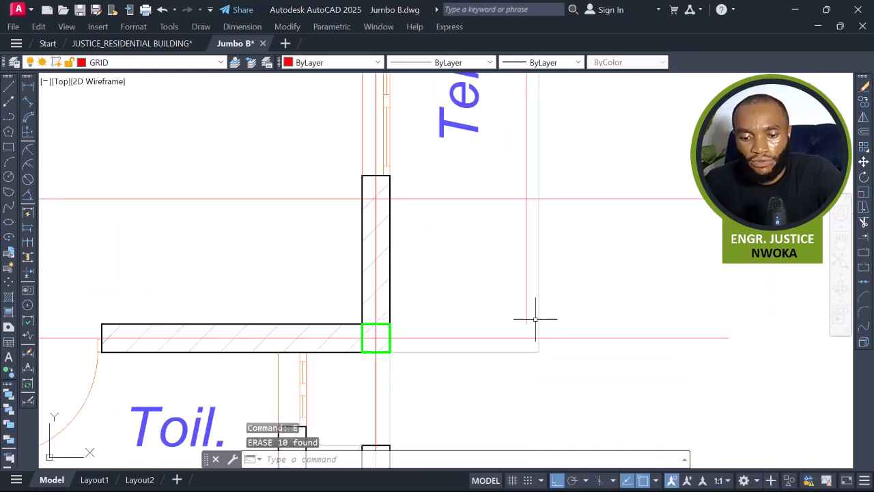
Erase the leftover lines where the terrace arc meets the wall beside the bedroom.
{"action": "scroll", "coordinate": [535, 318], "scroll_direction": "down", "scroll_amount": 2}
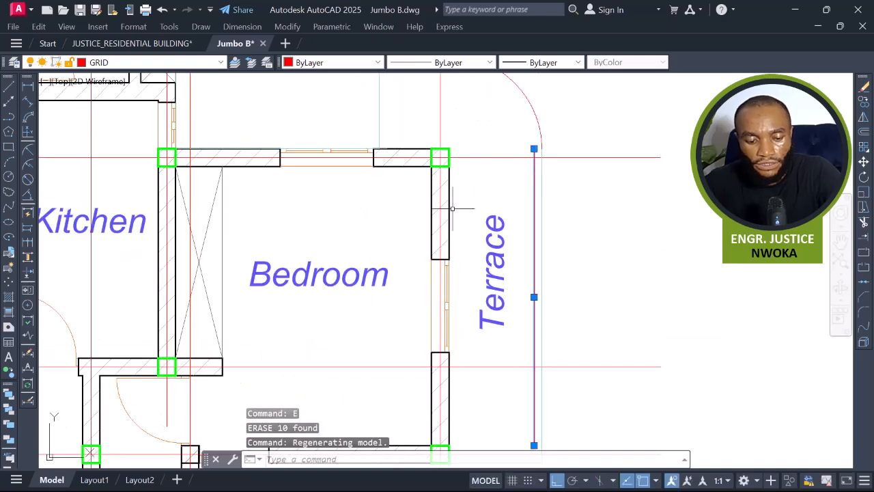
{"action": "key", "text": "Return"}
{"action": "scroll", "coordinate": [527, 198], "scroll_direction": "up", "scroll_amount": 3}
{"action": "left_click", "coordinate": [538, 175]}
{"action": "left_click", "coordinate": [515, 189]}
{"action": "type", "text": "e"}
{"action": "key", "text": "Return"}
Erase the doubled vertical line along the terrace's outer edge beside the bedroom.
{"action": "scroll", "coordinate": [608, 236], "scroll_direction": "down", "scroll_amount": 6}
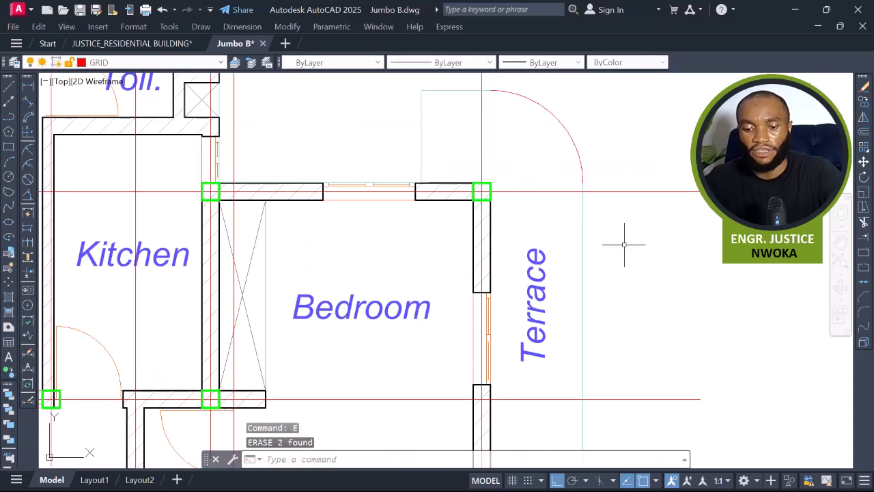
{"action": "scroll", "coordinate": [614, 236], "scroll_direction": "up", "scroll_amount": 11}
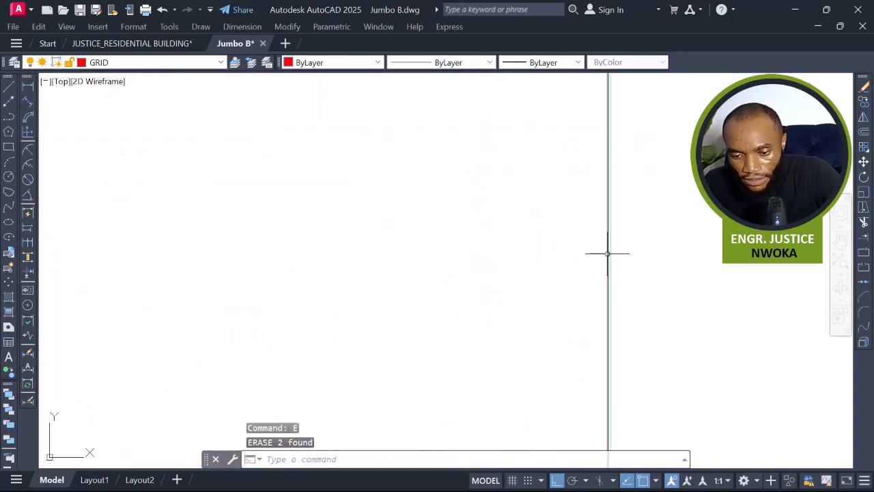
{"action": "left_click", "coordinate": [608, 246]}
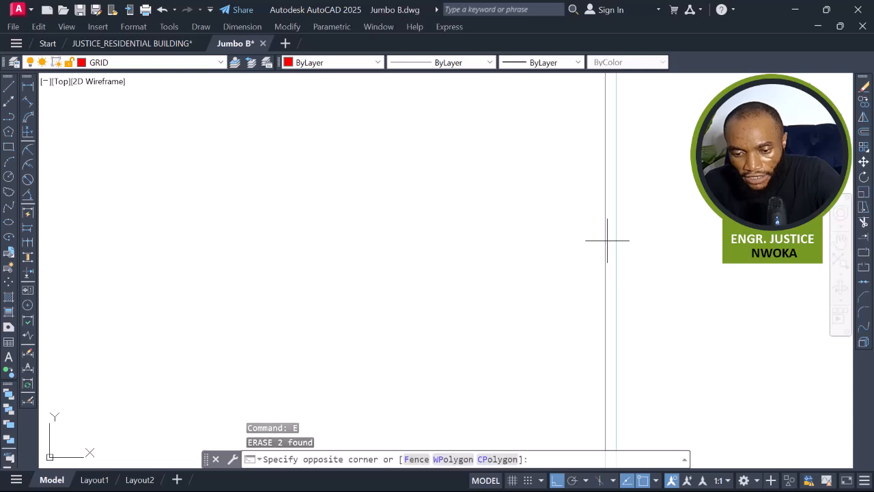
{"action": "left_click", "coordinate": [548, 249]}
{"action": "key", "text": "Return"}
{"action": "scroll", "coordinate": [573, 248], "scroll_direction": "down", "scroll_amount": 6}
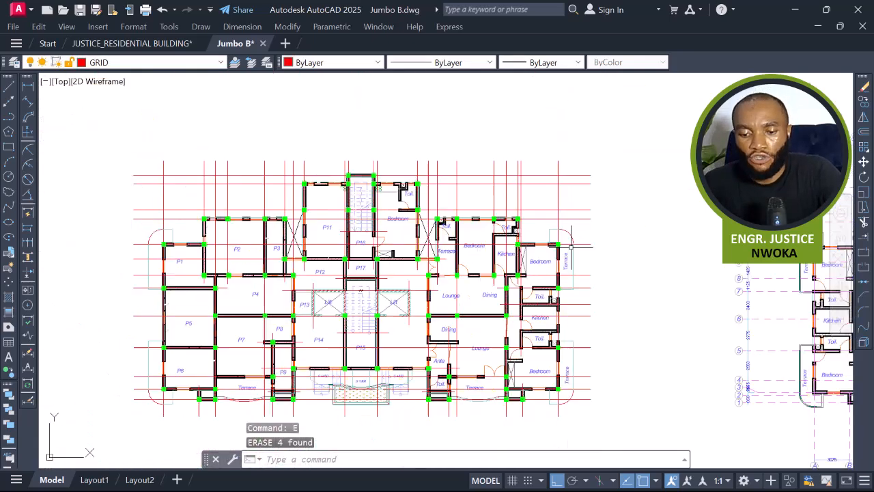
Match the red grid curve's properties onto the curved edge line of the lower terrace.
{"action": "scroll", "coordinate": [572, 247], "scroll_direction": "up", "scroll_amount": 6}
{"action": "scroll", "coordinate": [501, 202], "scroll_direction": "down", "scroll_amount": 5}
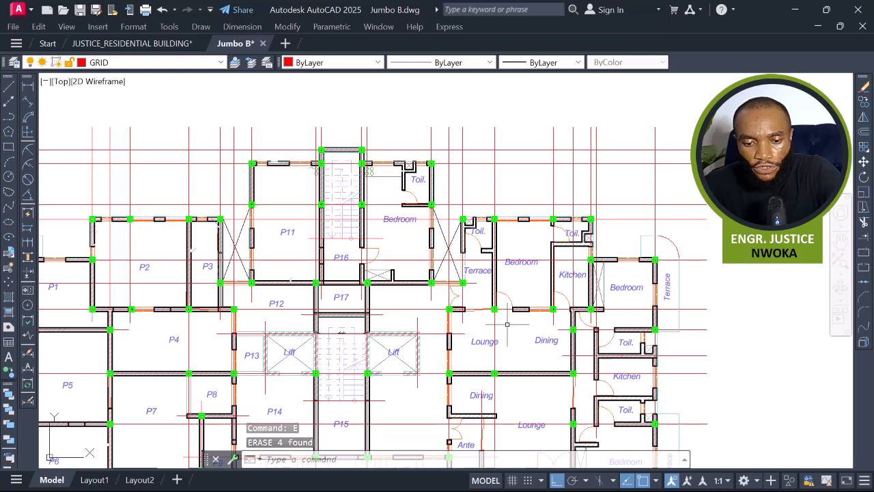
{"action": "scroll", "coordinate": [507, 320], "scroll_direction": "down", "scroll_amount": 6}
{"action": "scroll", "coordinate": [516, 253], "scroll_direction": "up", "scroll_amount": 10}
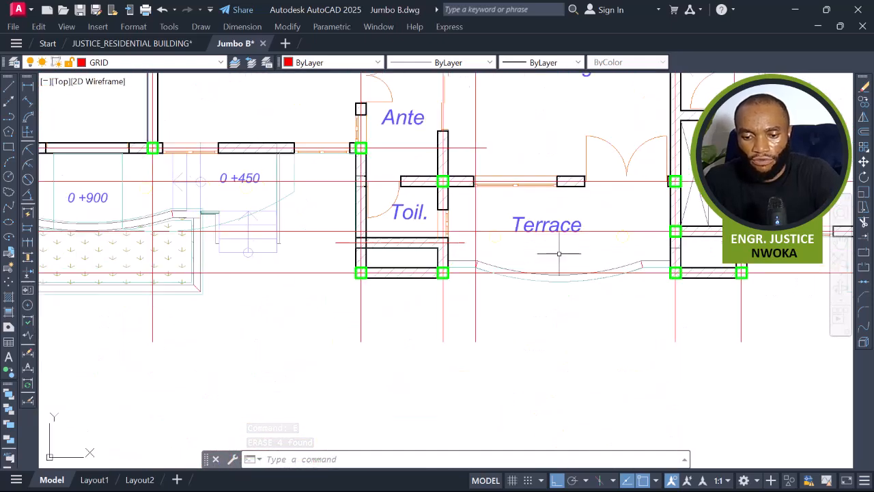
{"action": "scroll", "coordinate": [349, 213], "scroll_direction": "up", "scroll_amount": 4}
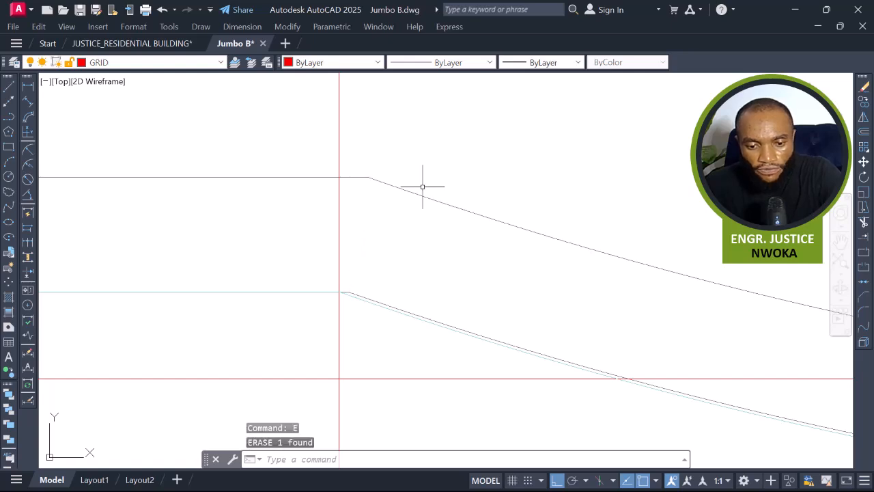
{"action": "scroll", "coordinate": [423, 186], "scroll_direction": "down", "scroll_amount": 4}
{"action": "scroll", "coordinate": [414, 228], "scroll_direction": "up", "scroll_amount": 4}
{"action": "scroll", "coordinate": [355, 170], "scroll_direction": "up", "scroll_amount": 1}
{"action": "scroll", "coordinate": [322, 190], "scroll_direction": "down", "scroll_amount": 8}
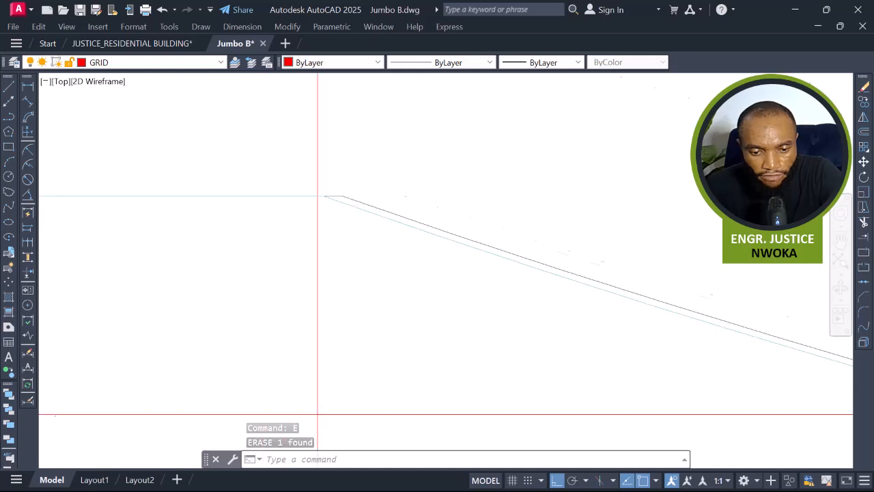
{"action": "middle_click_drag", "start_coordinate": [276, 232], "coordinate": [393, 228]}
{"action": "scroll", "coordinate": [207, 231], "scroll_direction": "up", "scroll_amount": 10}
{"action": "scroll", "coordinate": [457, 224], "scroll_direction": "up", "scroll_amount": 1}
{"action": "scroll", "coordinate": [392, 230], "scroll_direction": "down", "scroll_amount": 7}
{"action": "type", "text": "ma"}
{"action": "key", "text": "Return"}
{"action": "scroll", "coordinate": [484, 296], "scroll_direction": "up", "scroll_amount": 4}
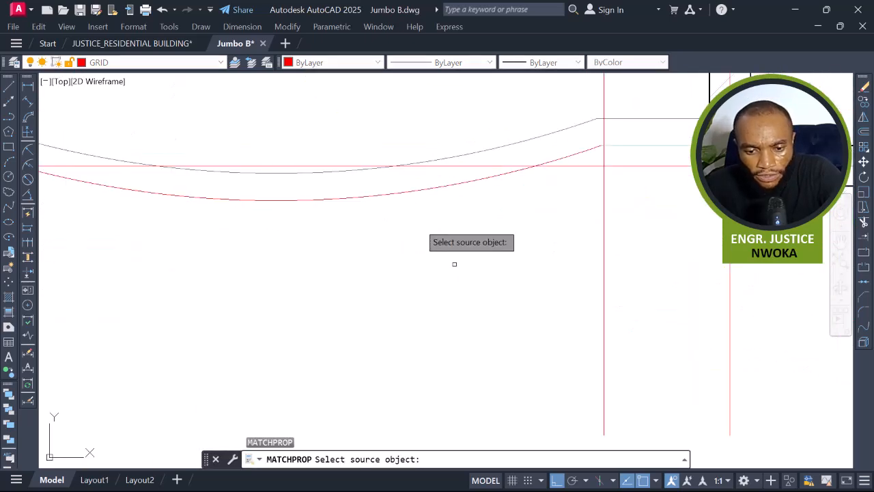
{"action": "left_click", "coordinate": [410, 190]}
{"action": "scroll", "coordinate": [304, 243], "scroll_direction": "down", "scroll_amount": 5}
{"action": "scroll", "coordinate": [439, 249], "scroll_direction": "up", "scroll_amount": 3}
{"action": "scroll", "coordinate": [511, 243], "scroll_direction": "up", "scroll_amount": 6}
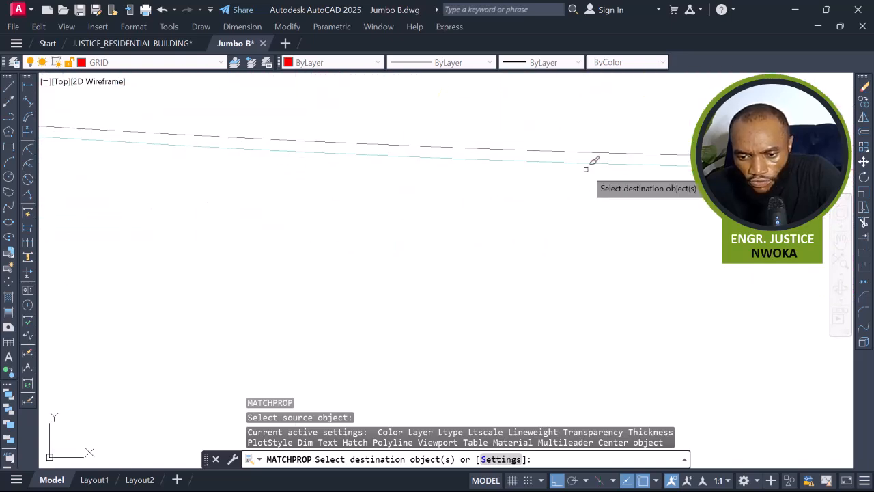
{"action": "left_click", "coordinate": [588, 164]}
{"action": "key", "text": "Escape"}
Erase the overlapping duplicate line along the lower terrace's curved edge.
{"action": "left_click", "coordinate": [622, 135]}
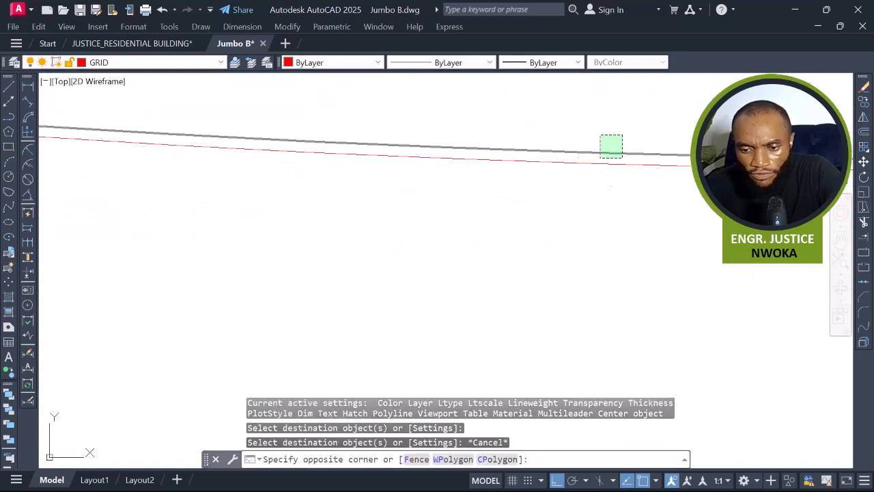
{"action": "left_click", "coordinate": [604, 153]}
{"action": "type", "text": "E"}
{"action": "key", "text": "Return"}
Delete the short connecting line at the end of the lower terrace's curved edge.
{"action": "scroll", "coordinate": [478, 218], "scroll_direction": "down", "scroll_amount": 4}
{"action": "scroll", "coordinate": [445, 185], "scroll_direction": "down", "scroll_amount": 3}
{"action": "scroll", "coordinate": [444, 194], "scroll_direction": "up", "scroll_amount": 3}
{"action": "middle_click_drag", "start_coordinate": [698, 201], "coordinate": [429, 225]}
{"action": "scroll", "coordinate": [457, 224], "scroll_direction": "up", "scroll_amount": 3}
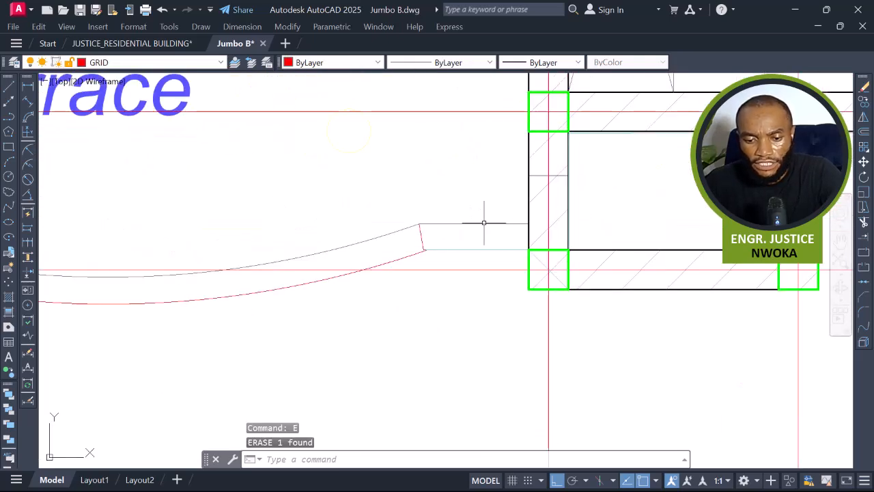
{"action": "left_click", "coordinate": [427, 231]}
{"action": "left_click", "coordinate": [418, 246]}
{"action": "key", "text": "Delete"}
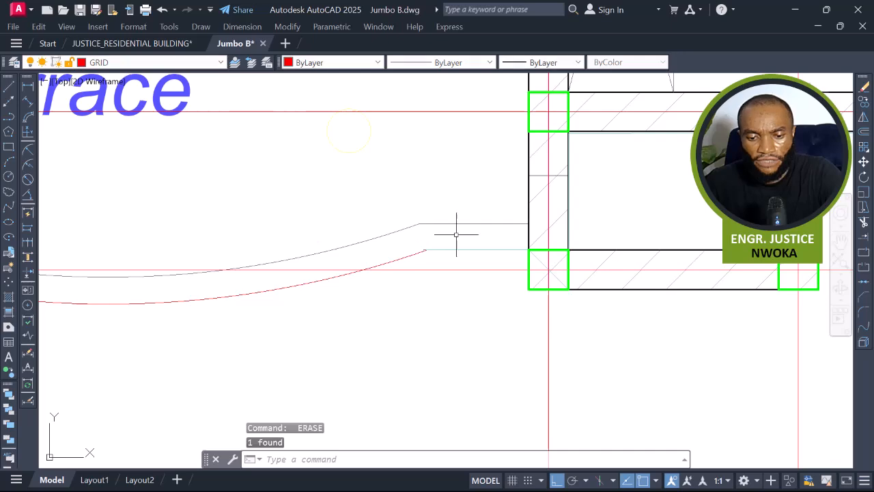
Erase all interior lamp fixtures around the terrace by selecting one and adding similar objects.
{"action": "scroll", "coordinate": [456, 234], "scroll_direction": "down", "scroll_amount": 5}
{"action": "scroll", "coordinate": [493, 241], "scroll_direction": "up", "scroll_amount": 5}
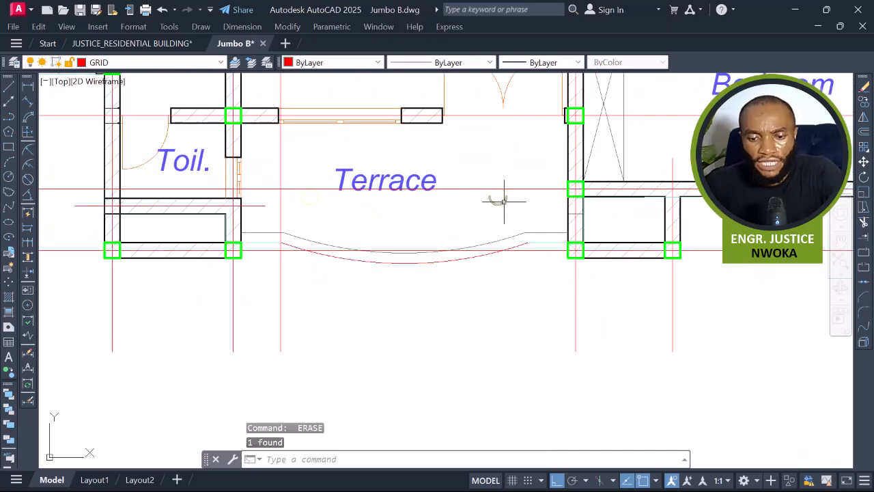
{"action": "left_click", "coordinate": [501, 200]}
{"action": "right_click", "coordinate": [427, 219]}
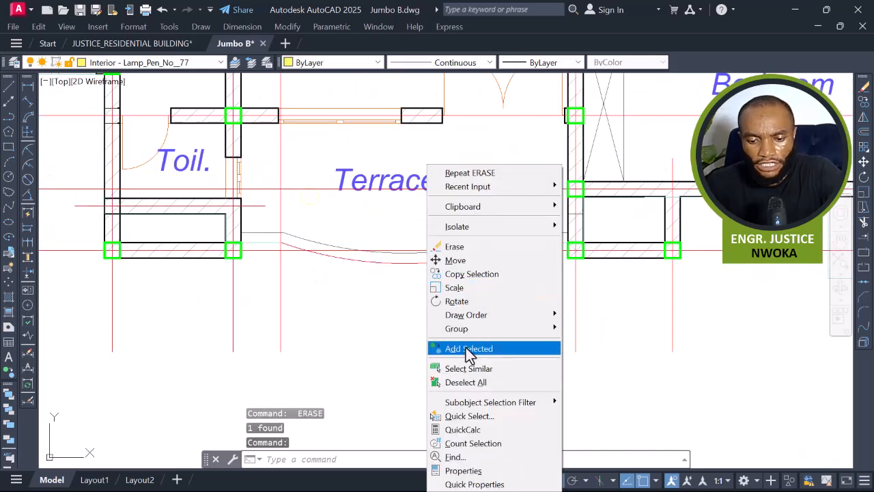
{"action": "left_click", "coordinate": [471, 366]}
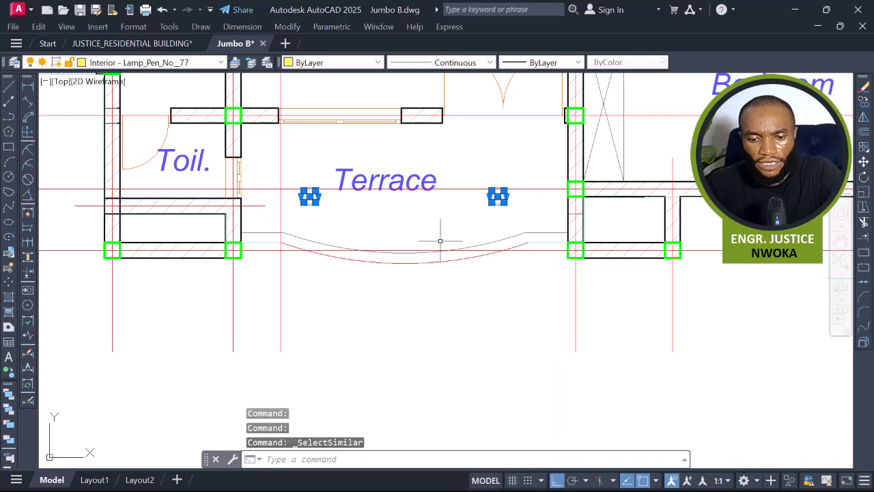
{"action": "key", "text": "Return"}
Examine the building renderings placed beside the floor plans in the drawing.
{"action": "middle_click_drag", "start_coordinate": [481, 230], "coordinate": [581, 306]}
{"action": "scroll", "coordinate": [580, 306], "scroll_direction": "down", "scroll_amount": 4}
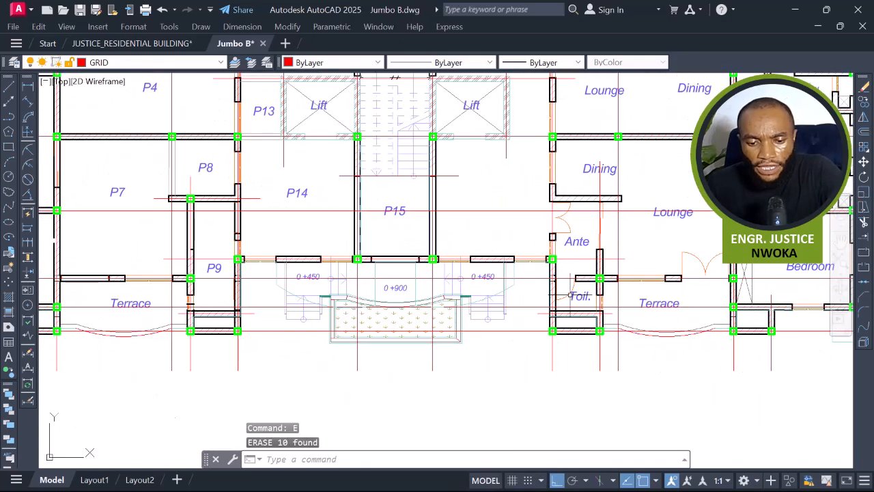
{"action": "middle_click_drag", "start_coordinate": [458, 312], "coordinate": [520, 266]}
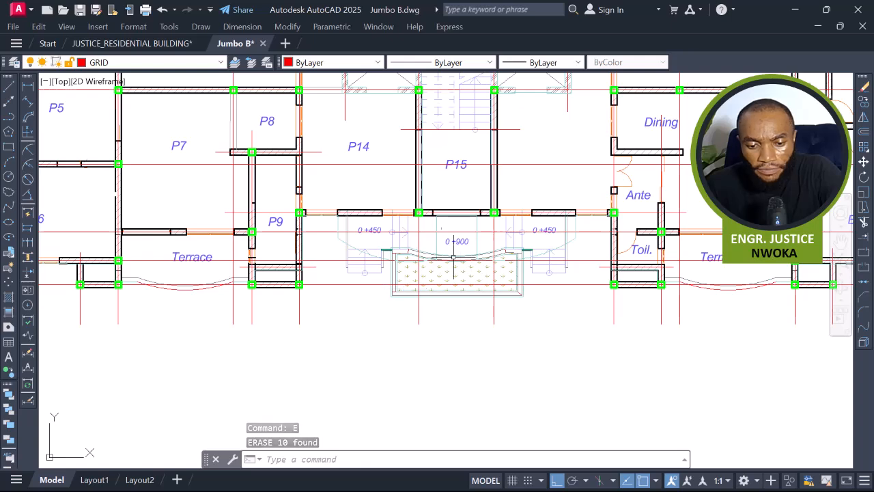
{"action": "scroll", "coordinate": [399, 243], "scroll_direction": "up", "scroll_amount": 2}
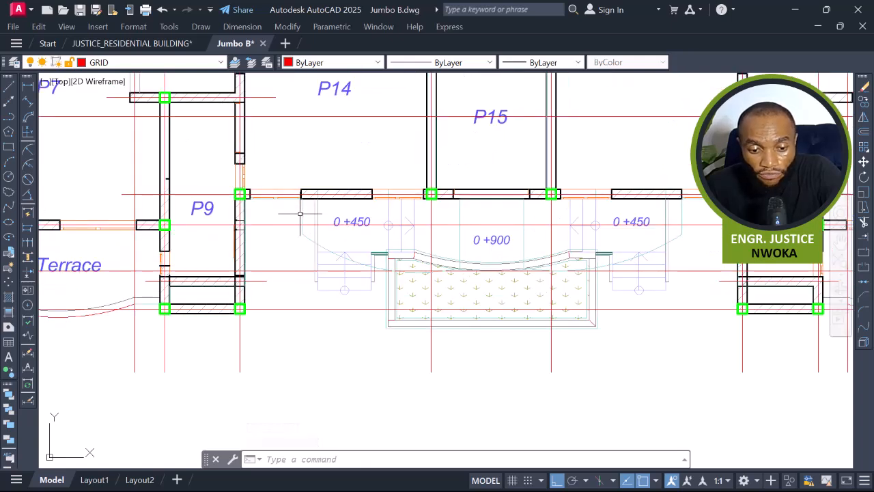
{"action": "key", "text": "Escape"}
{"action": "scroll", "coordinate": [399, 256], "scroll_direction": "down", "scroll_amount": 10}
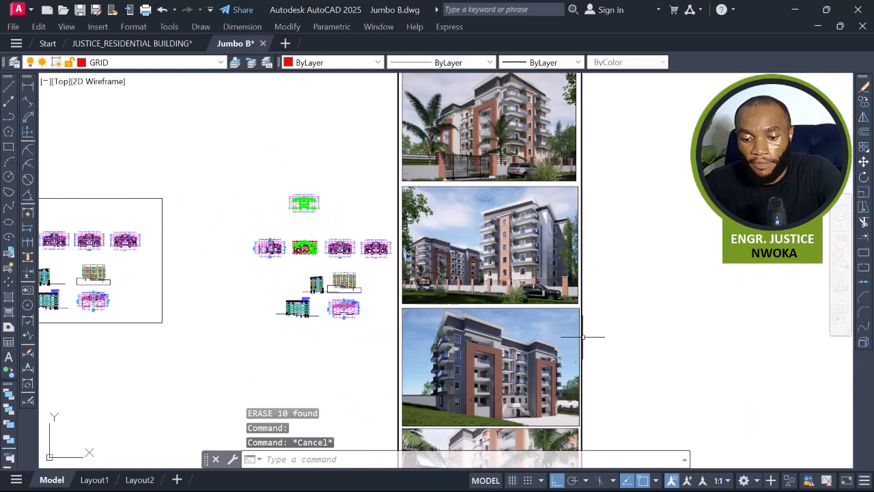
{"action": "scroll", "coordinate": [524, 401], "scroll_direction": "up", "scroll_amount": 8}
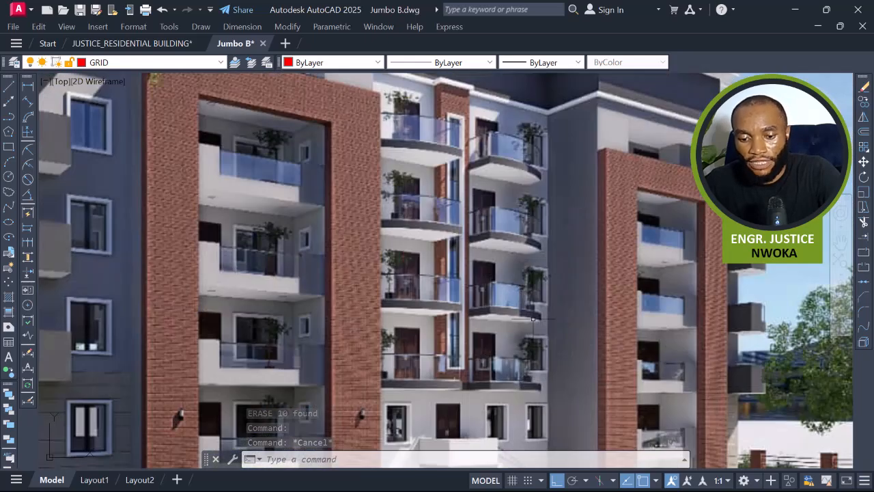
{"action": "scroll", "coordinate": [506, 311], "scroll_direction": "down", "scroll_amount": 4}
{"action": "scroll", "coordinate": [493, 331], "scroll_direction": "up", "scroll_amount": 4}
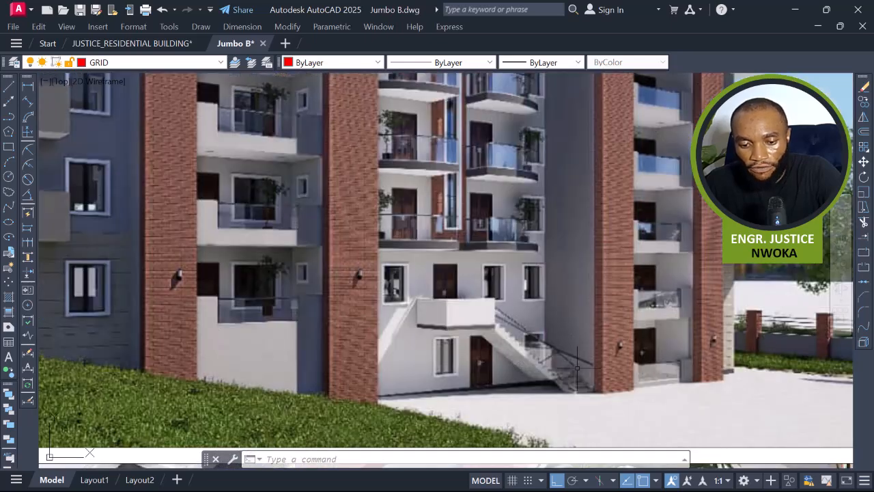
{"action": "scroll", "coordinate": [504, 292], "scroll_direction": "down", "scroll_amount": 2}
{"action": "middle_click_drag", "start_coordinate": [475, 204], "coordinate": [489, 271]}
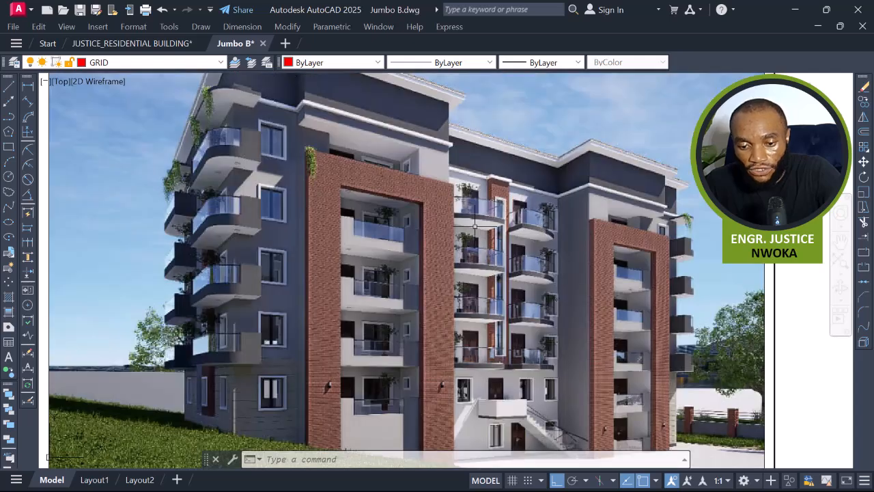
{"action": "scroll", "coordinate": [523, 262], "scroll_direction": "down", "scroll_amount": 3}
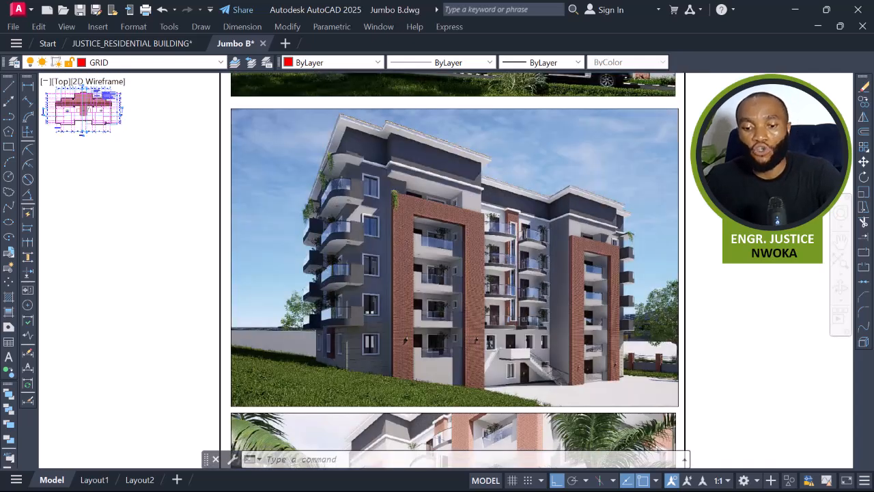
{"action": "scroll", "coordinate": [523, 271], "scroll_direction": "up", "scroll_amount": 3}
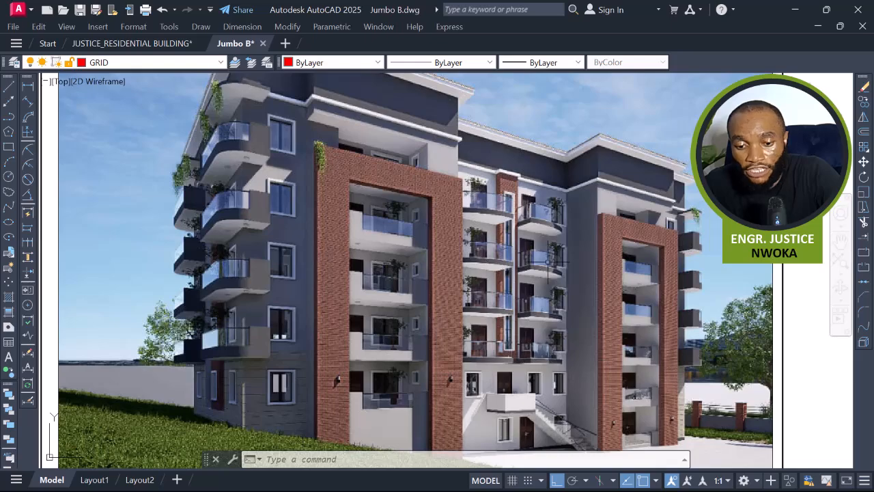
{"action": "scroll", "coordinate": [552, 273], "scroll_direction": "down", "scroll_amount": 8}
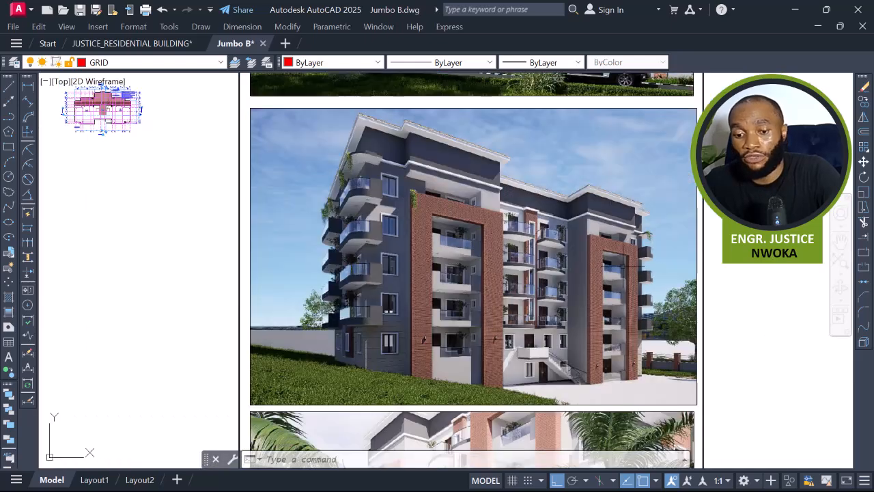
{"action": "middle_click_drag", "start_coordinate": [451, 261], "coordinate": [481, 290]}
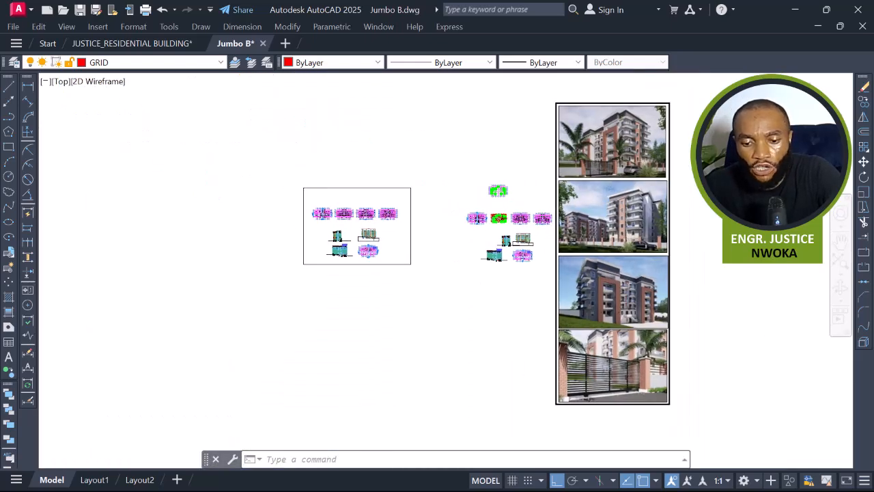
{"action": "scroll", "coordinate": [508, 225], "scroll_direction": "up", "scroll_amount": 10}
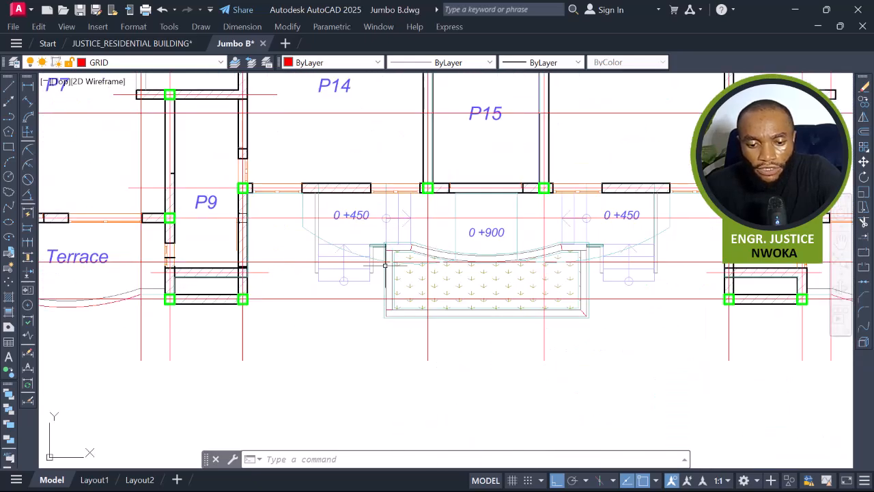
Erase the lines along the lower edge of the front entrance planter.
{"action": "scroll", "coordinate": [447, 319], "scroll_direction": "up", "scroll_amount": 2}
{"action": "left_click", "coordinate": [528, 332]}
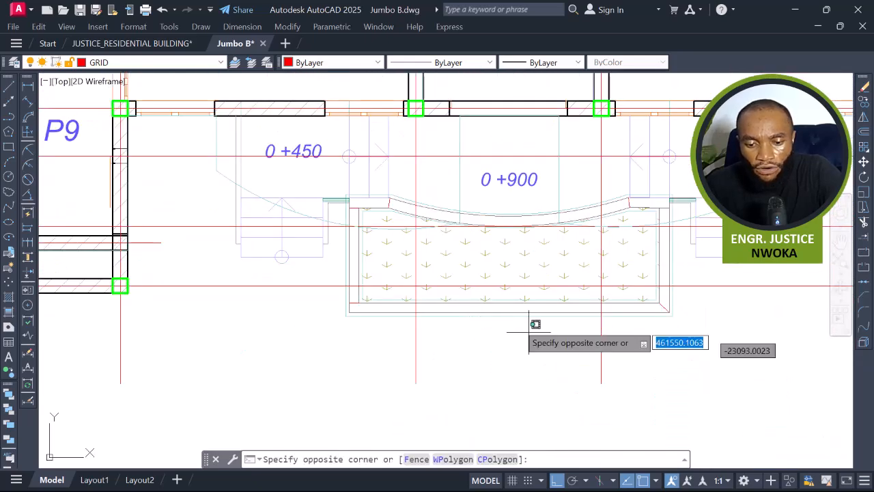
{"action": "left_click", "coordinate": [484, 297]}
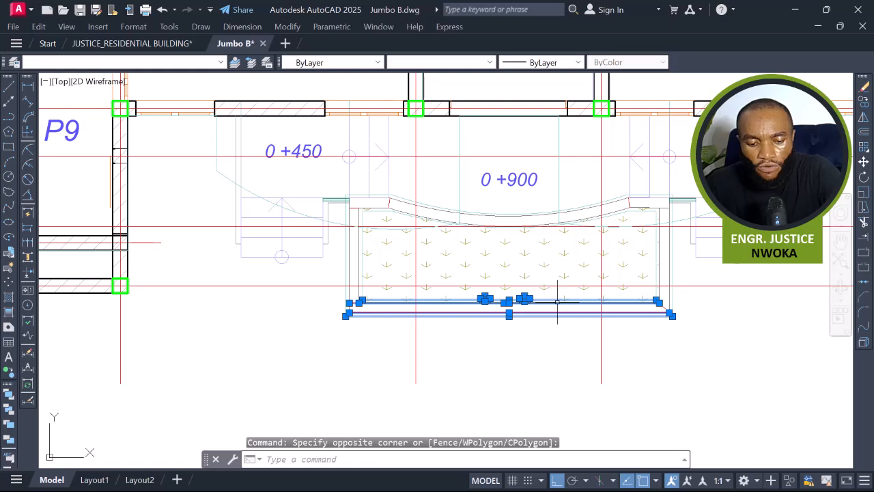
{"action": "type", "text": "e"}
{"action": "key", "text": "Return"}
Erase all plant symbols inside the entrance planter by selecting similar objects.
{"action": "left_click", "coordinate": [531, 257]}
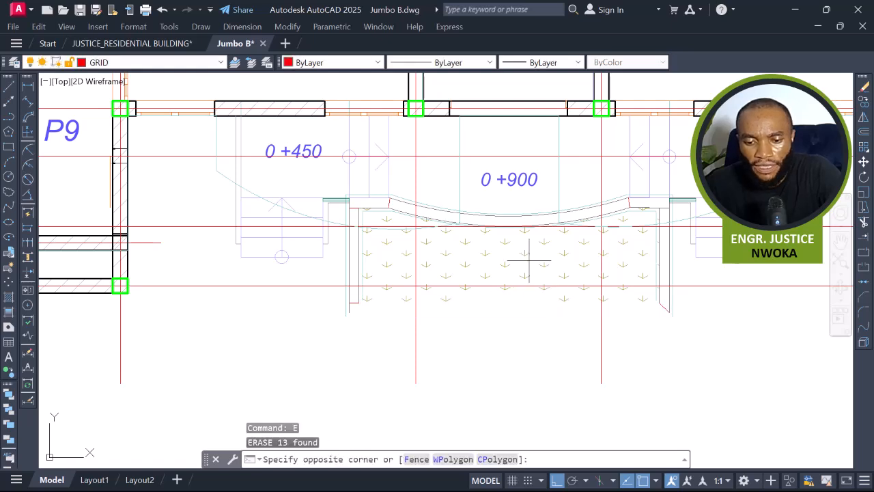
{"action": "left_click", "coordinate": [495, 250]}
{"action": "right_click", "coordinate": [492, 250]}
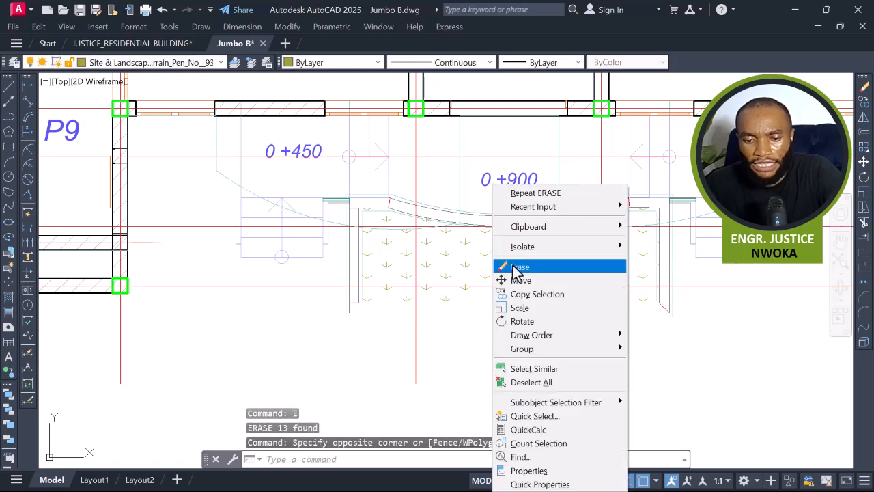
{"action": "left_click", "coordinate": [536, 369]}
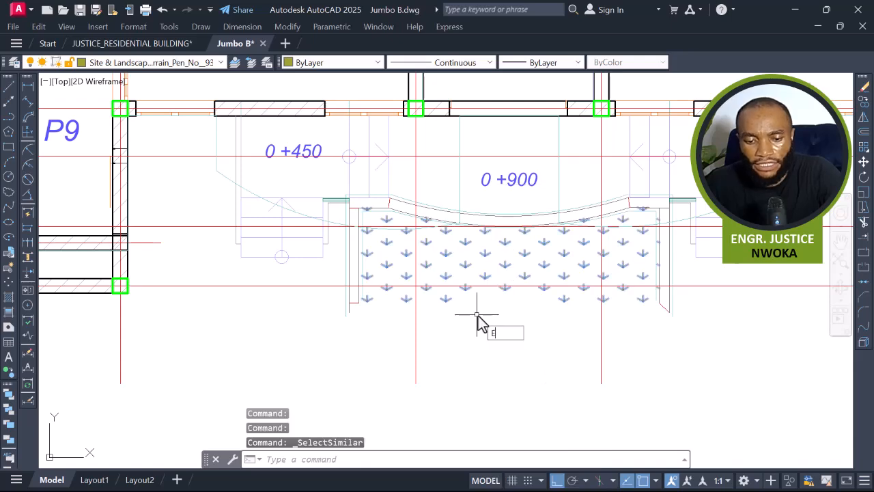
{"action": "key", "text": "Return"}
{"action": "middle_click_drag", "start_coordinate": [402, 276], "coordinate": [435, 336]}
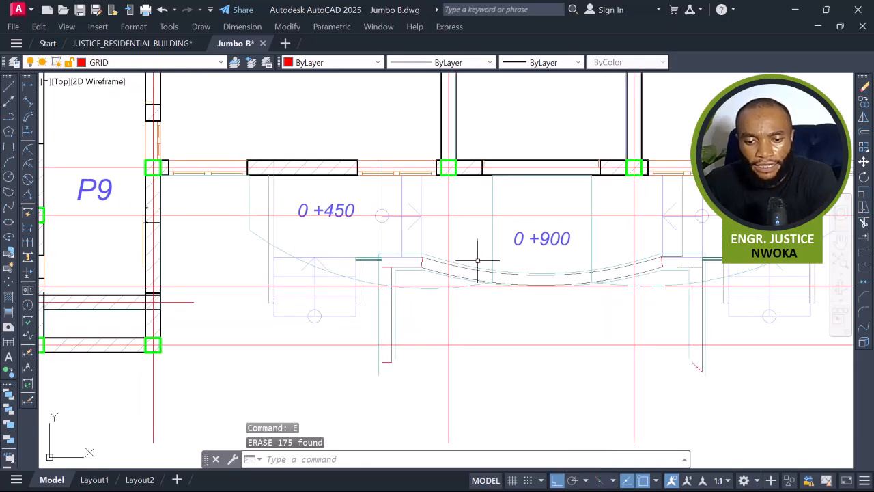
{"action": "left_click", "coordinate": [503, 236]}
{"action": "left_click", "coordinate": [479, 241]}
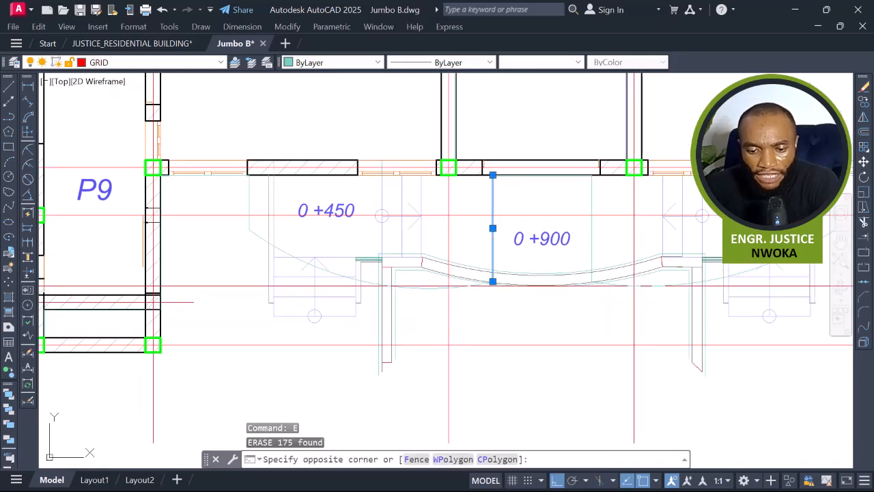
{"action": "left_click", "coordinate": [265, 240]}
{"action": "left_click", "coordinate": [249, 203]}
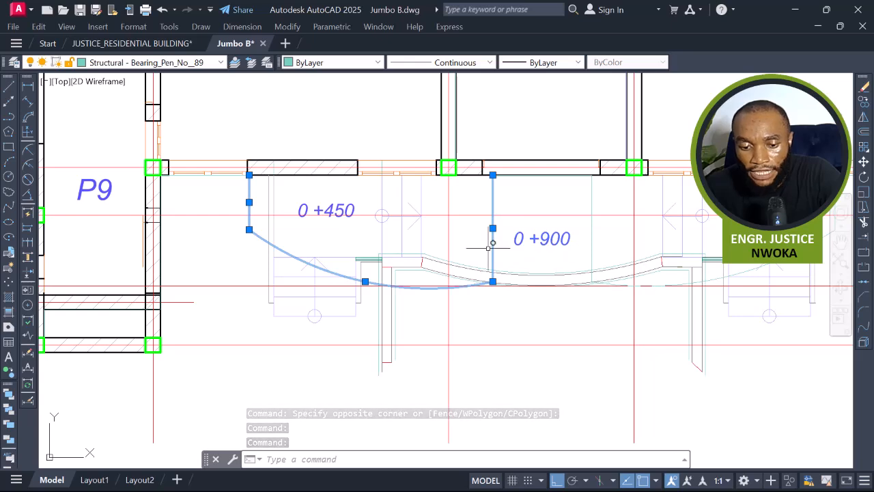
{"action": "key", "text": "Escape"}
Erase the entrance step lines and curved step edges beside the planter.
{"action": "scroll", "coordinate": [419, 250], "scroll_direction": "up", "scroll_amount": 2}
{"action": "left_click", "coordinate": [450, 228]}
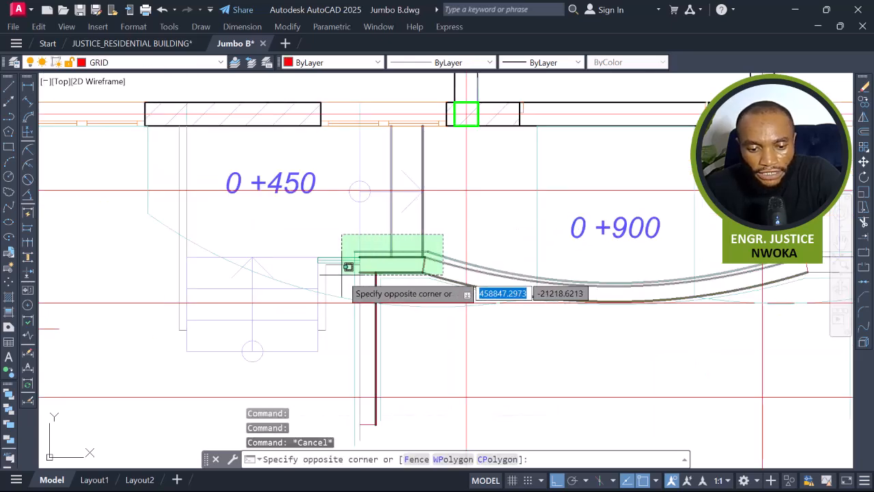
{"action": "left_click", "coordinate": [313, 275]}
{"action": "left_click", "coordinate": [399, 283]}
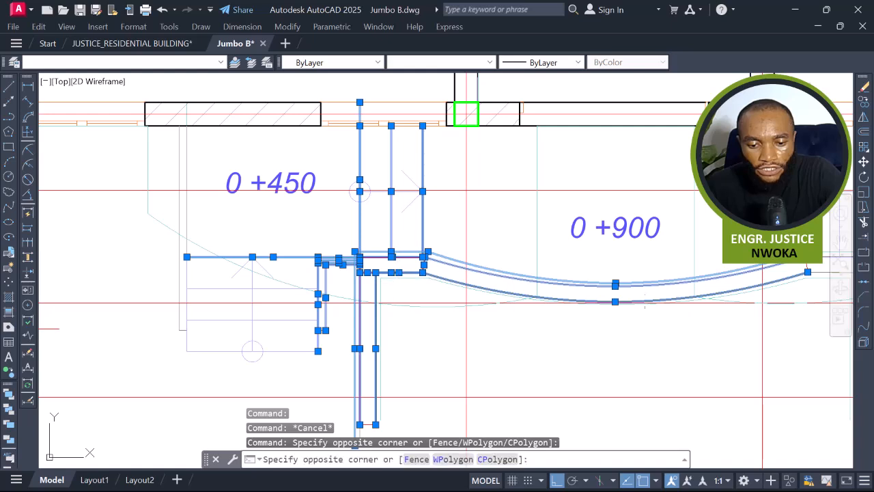
{"action": "left_click", "coordinate": [395, 248]}
{"action": "key", "text": "Return"}
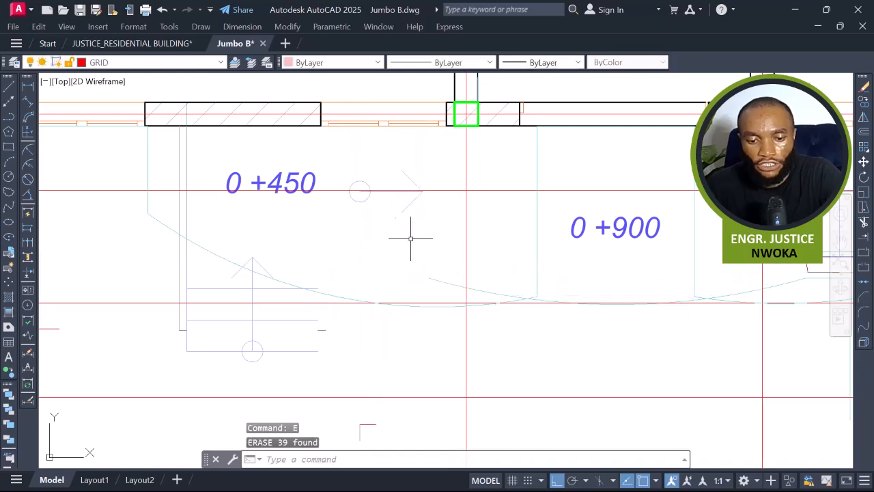
Erase the "0 +450" level label and its marker circle.
{"action": "left_click", "coordinate": [214, 157]}
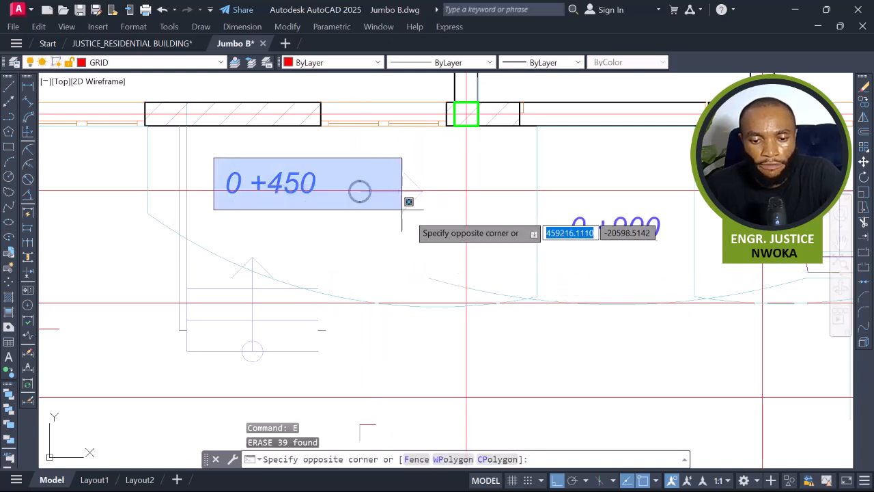
{"action": "left_click", "coordinate": [443, 229]}
{"action": "key", "text": "Return"}
Erase the leftover step lines and level-arrow symbol at the left entrance.
{"action": "middle_click_drag", "start_coordinate": [261, 293], "coordinate": [328, 250]}
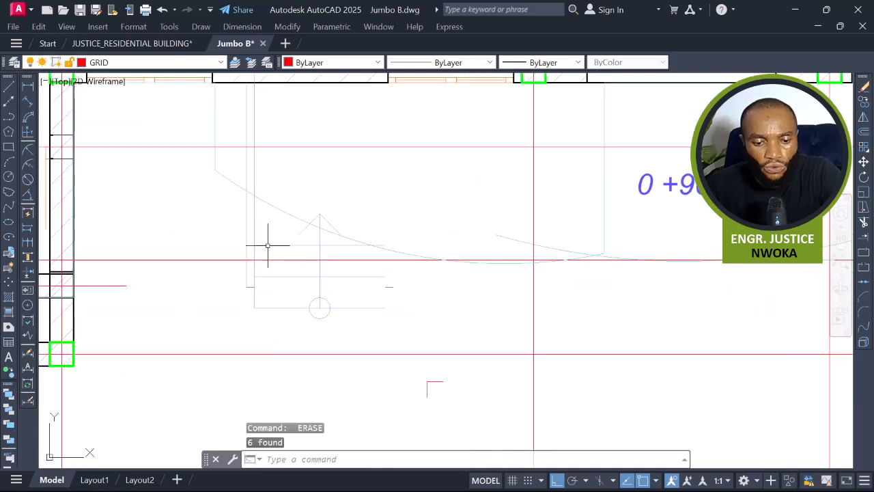
{"action": "left_click", "coordinate": [265, 233]}
{"action": "left_click", "coordinate": [252, 235]}
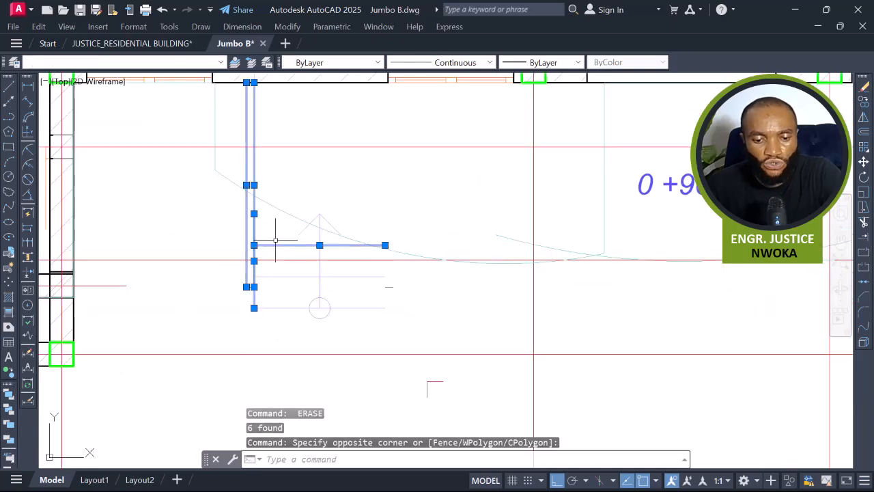
{"action": "key", "text": "Return"}
{"action": "left_click", "coordinate": [239, 170]}
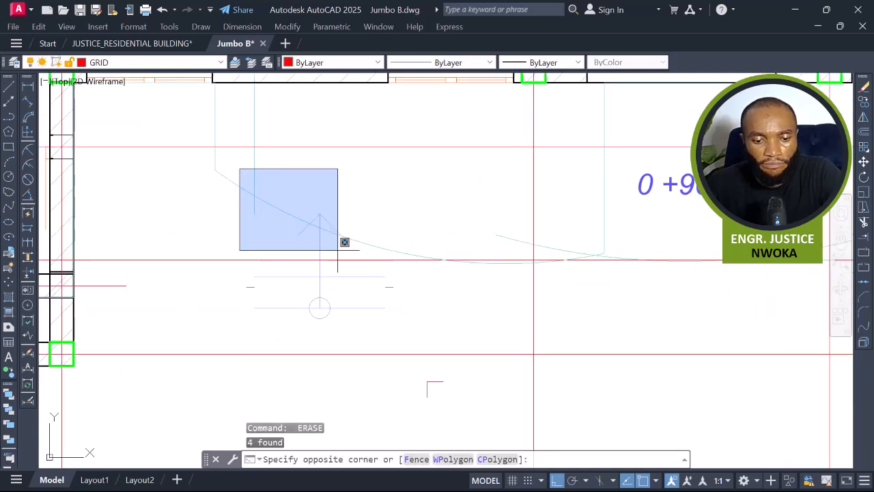
{"action": "left_click", "coordinate": [456, 348]}
{"action": "key", "text": "Return"}
{"action": "left_click", "coordinate": [452, 372]}
{"action": "left_click", "coordinate": [409, 411]}
{"action": "key", "text": "Return"}
Erase the leftover line and the curved step edge in front of the central entrance.
{"action": "scroll", "coordinate": [400, 291], "scroll_direction": "down", "scroll_amount": 2}
{"action": "middle_click_drag", "start_coordinate": [404, 259], "coordinate": [408, 313]}
{"action": "left_click", "coordinate": [332, 230]}
{"action": "left_click", "coordinate": [310, 240]}
{"action": "key", "text": "Return"}
{"action": "scroll", "coordinate": [485, 267], "scroll_direction": "up", "scroll_amount": 4}
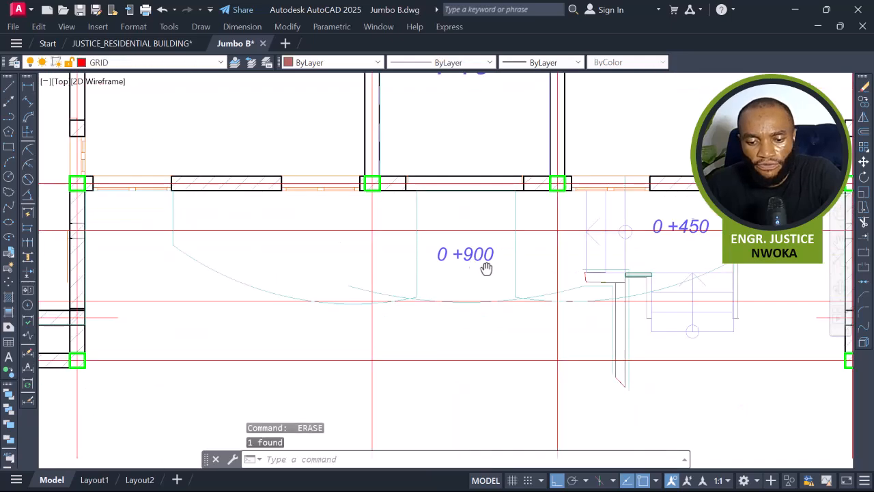
{"action": "left_click", "coordinate": [350, 294]}
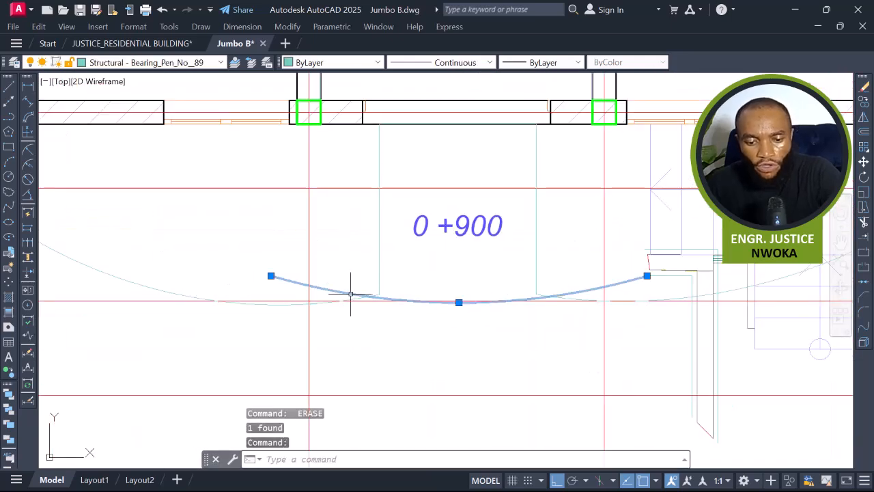
{"action": "key", "text": "Return"}
Erase the "0 +900" level label at the central entrance.
{"action": "scroll", "coordinate": [415, 288], "scroll_direction": "down", "scroll_amount": 2}
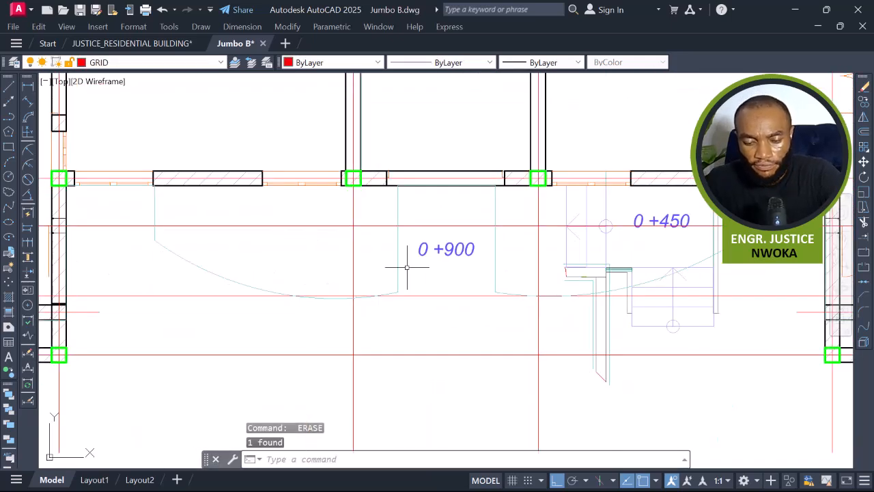
{"action": "left_click", "coordinate": [480, 250]}
{"action": "left_click", "coordinate": [447, 260]}
{"action": "key", "text": "Return"}
Erase the leftover stair step lines and circle marker below the "0 +450" label at the right-hand entrance.
{"action": "middle_click_drag", "start_coordinate": [566, 288], "coordinate": [408, 288]}
{"action": "scroll", "coordinate": [546, 318], "scroll_direction": "up", "scroll_amount": 2}
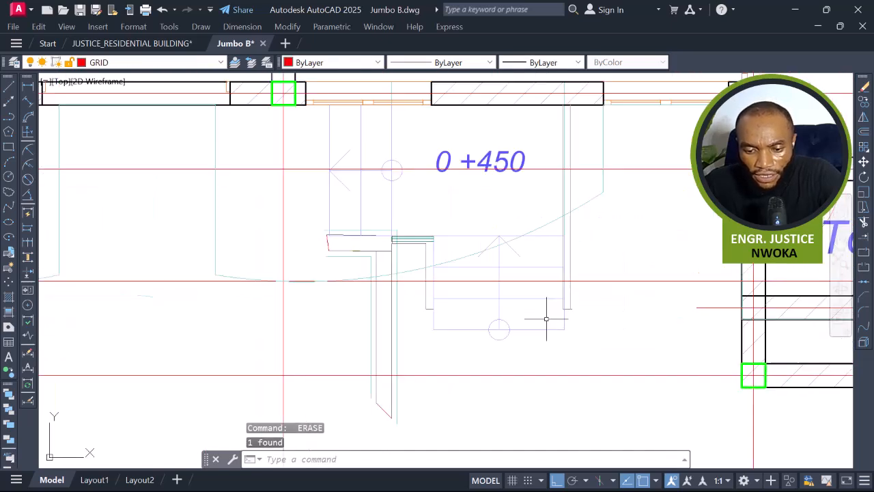
{"action": "left_click", "coordinate": [591, 303]}
{"action": "left_click", "coordinate": [365, 345]}
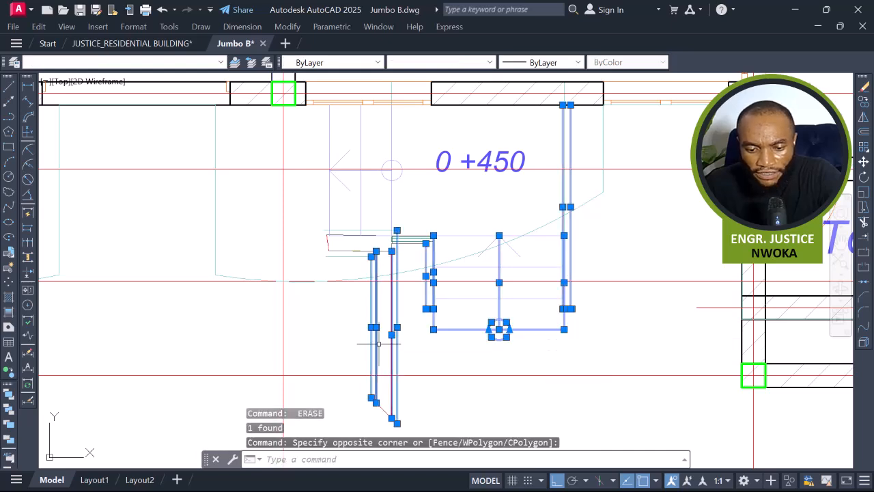
{"action": "key", "text": "Delete"}
{"action": "left_click", "coordinate": [343, 336]}
{"action": "key", "text": "Escape"}
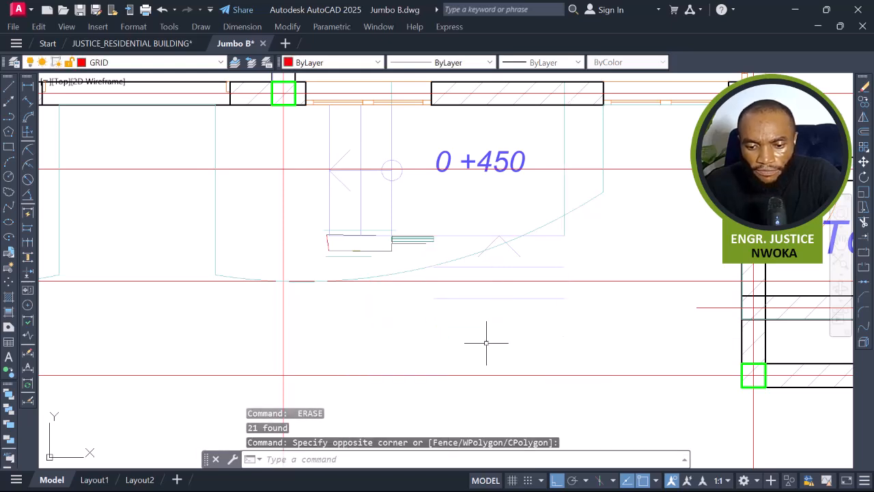
Erase the short leftover lines beside the step area at the entrance.
{"action": "left_click", "coordinate": [308, 199]}
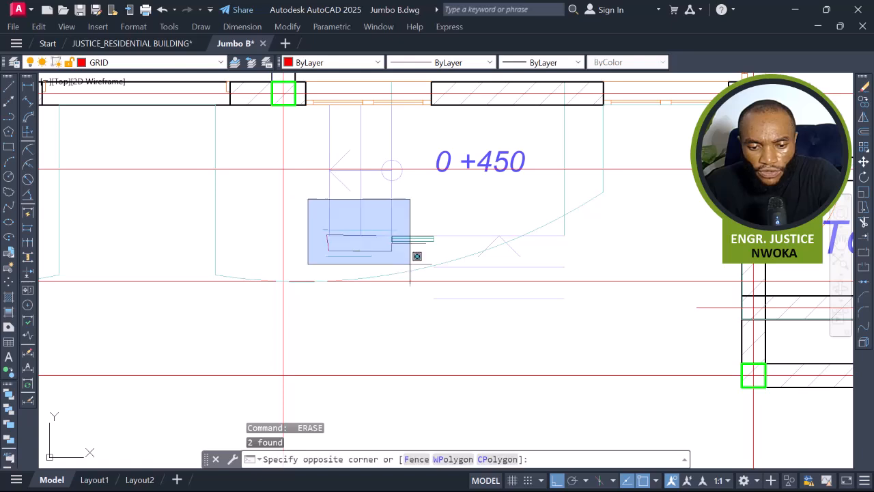
{"action": "left_click", "coordinate": [633, 354]}
{"action": "middle_click_drag", "start_coordinate": [618, 334], "coordinate": [637, 423]}
{"action": "key", "text": "Delete"}
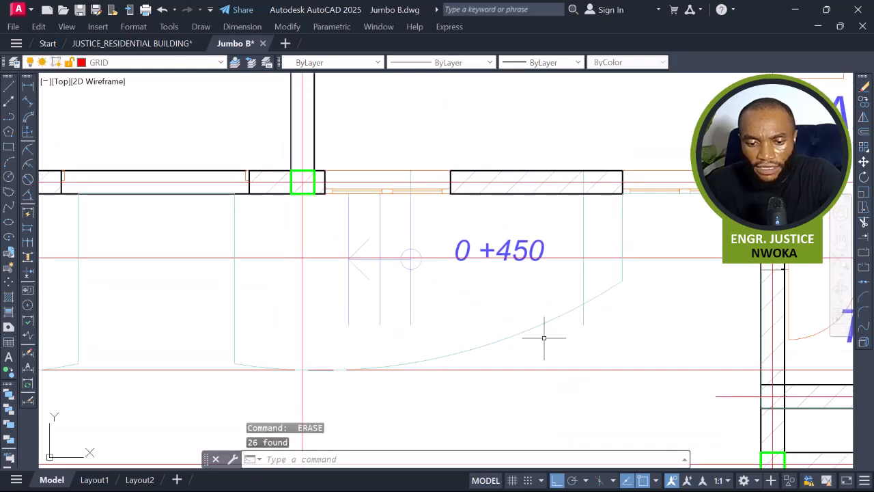
Erase the remaining vertical step lines, level arrow and circle marker at the entrance.
{"action": "left_click", "coordinate": [505, 241]}
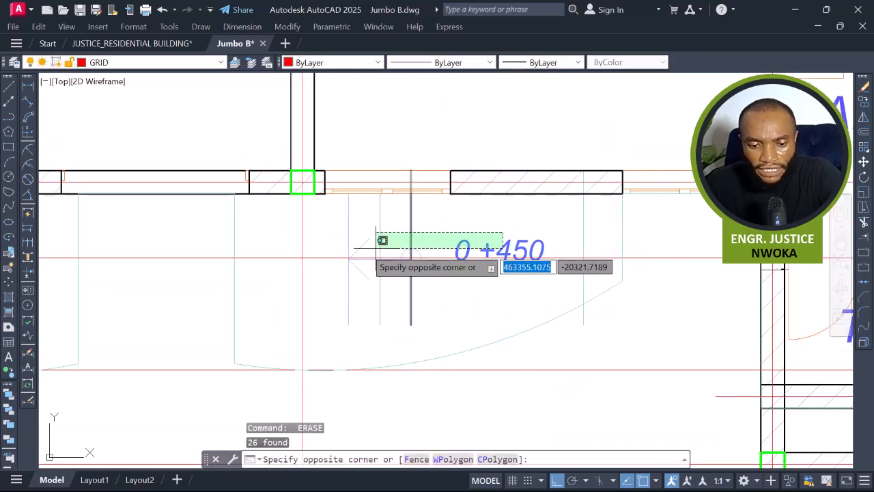
{"action": "left_click", "coordinate": [335, 242]}
{"action": "left_click", "coordinate": [328, 235]}
{"action": "left_click", "coordinate": [507, 306]}
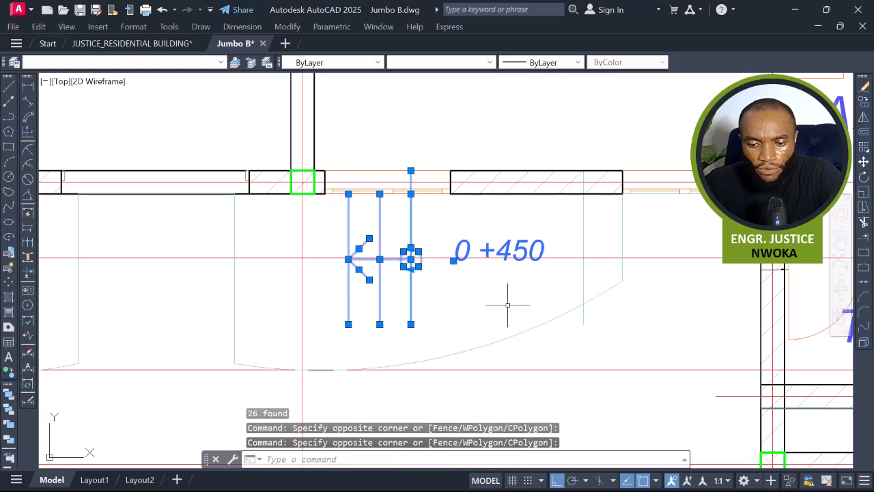
{"action": "left_click", "coordinate": [602, 243]}
{"action": "left_click", "coordinate": [547, 242]}
{"action": "key", "text": "Delete"}
{"action": "scroll", "coordinate": [546, 244], "scroll_direction": "down", "scroll_amount": 3}
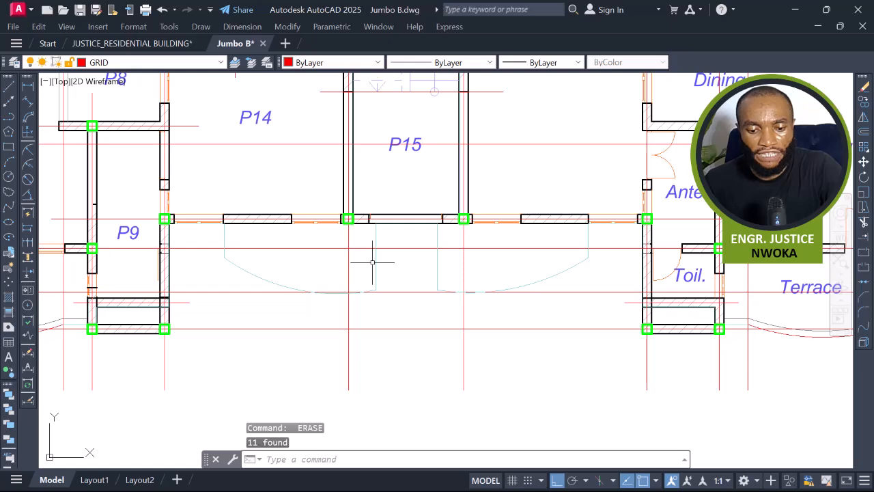
Use Match Properties to give both curved entrance canopy arcs the properties of the red horizontal line.
{"action": "type", "text": "M"}
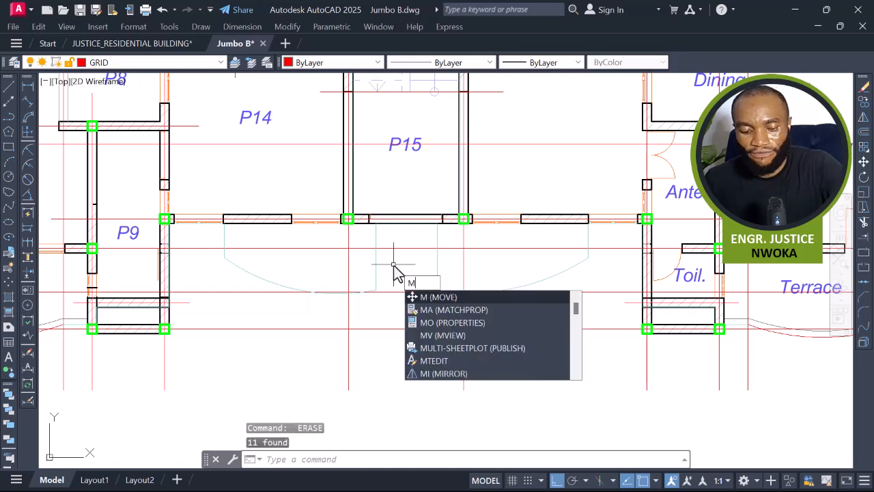
{"action": "type", "text": "A"}
{"action": "key", "text": "Return"}
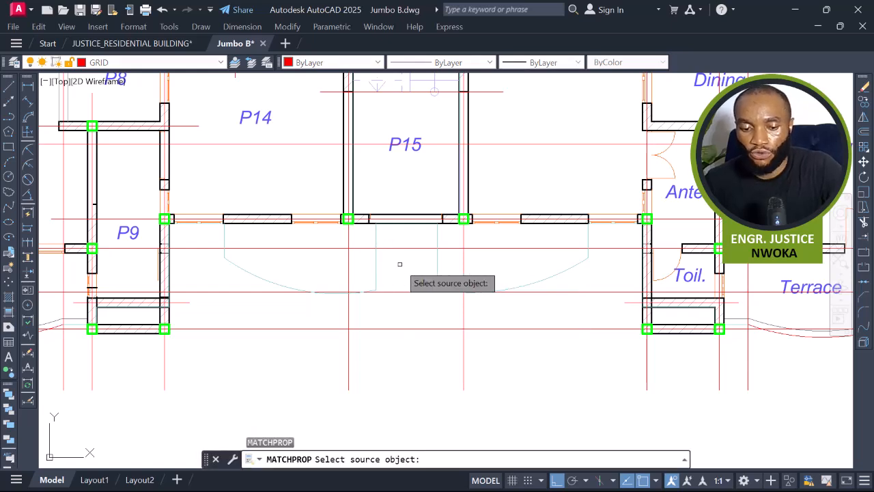
{"action": "left_click", "coordinate": [280, 293]}
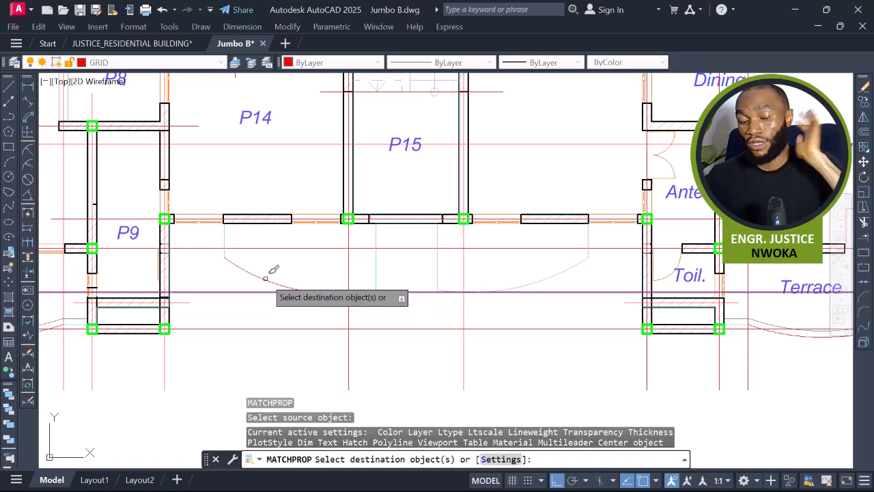
{"action": "left_click", "coordinate": [266, 278]}
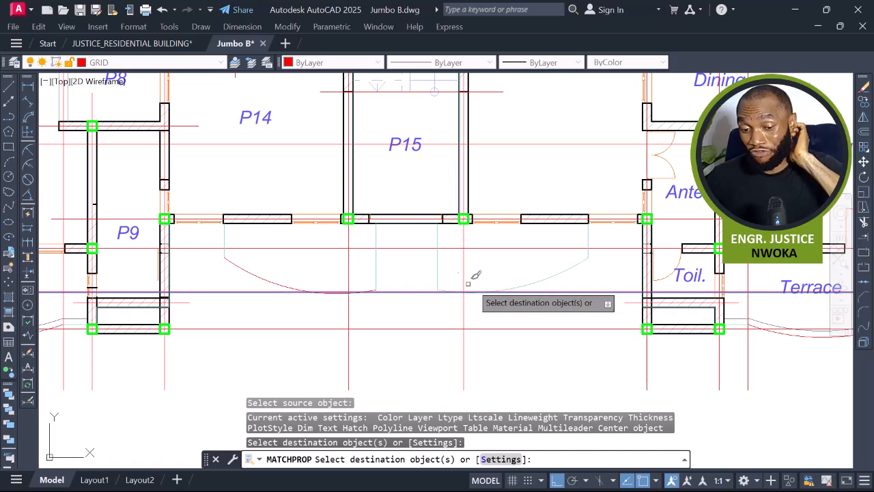
{"action": "left_click", "coordinate": [561, 275]}
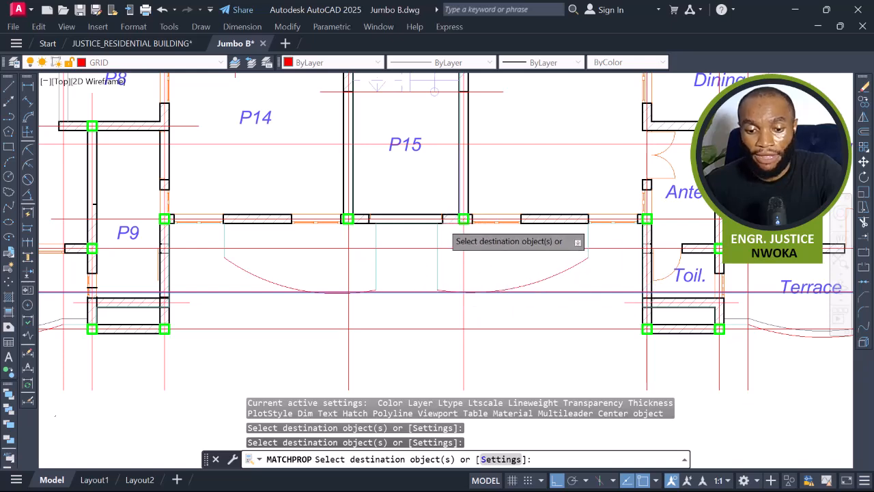
{"action": "scroll", "coordinate": [454, 225], "scroll_direction": "up", "scroll_amount": 5}
{"action": "scroll", "coordinate": [464, 248], "scroll_direction": "down", "scroll_amount": 4}
{"action": "key", "text": "Escape"}
Survey the whole floor plan for remaining items to clean up.
{"action": "scroll", "coordinate": [451, 252], "scroll_direction": "down", "scroll_amount": 4}
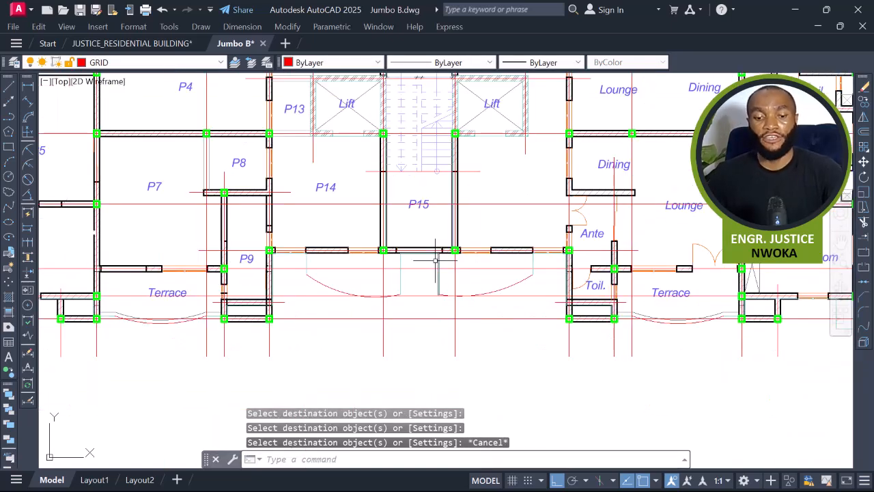
{"action": "scroll", "coordinate": [363, 279], "scroll_direction": "up", "scroll_amount": 6}
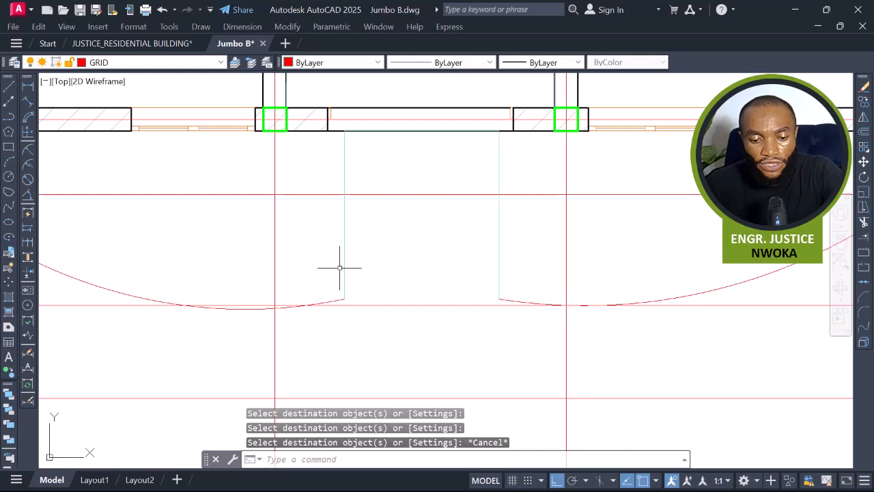
{"action": "key", "text": "Escape"}
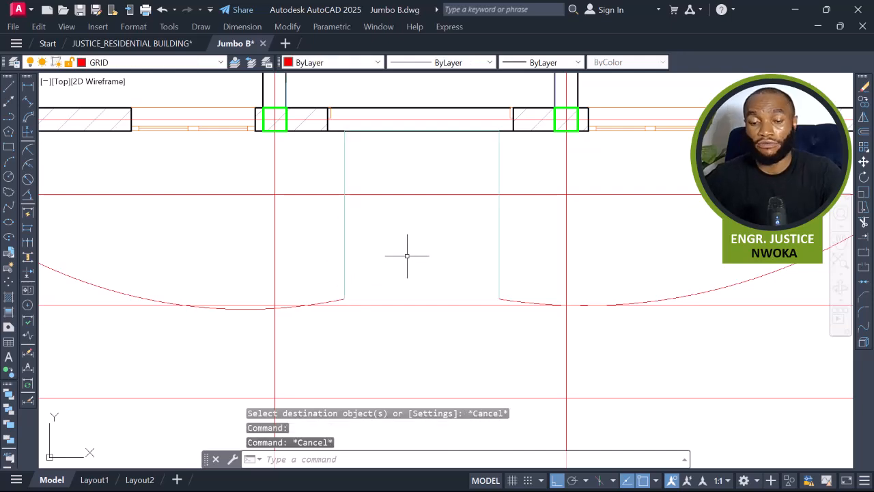
{"action": "scroll", "coordinate": [407, 256], "scroll_direction": "down", "scroll_amount": 5}
{"action": "scroll", "coordinate": [330, 347], "scroll_direction": "up", "scroll_amount": 5}
{"action": "scroll", "coordinate": [294, 321], "scroll_direction": "down", "scroll_amount": 3}
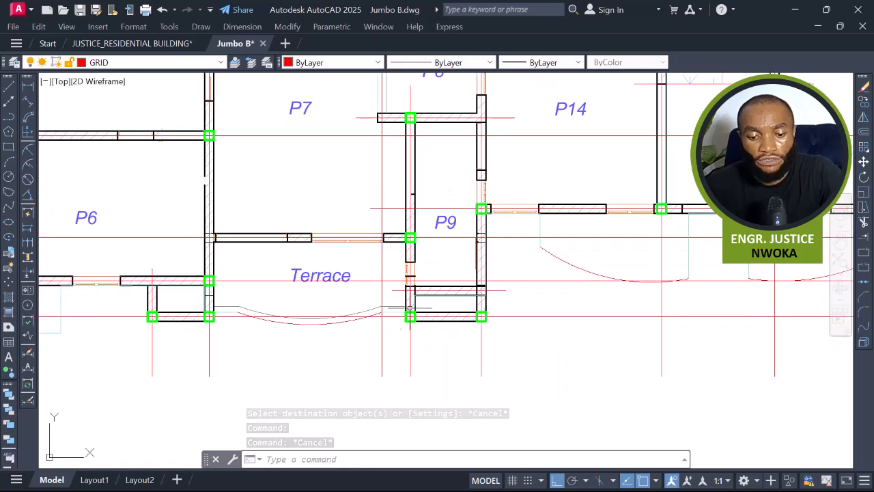
{"action": "scroll", "coordinate": [412, 308], "scroll_direction": "down", "scroll_amount": 2}
{"action": "scroll", "coordinate": [464, 310], "scroll_direction": "down", "scroll_amount": 2}
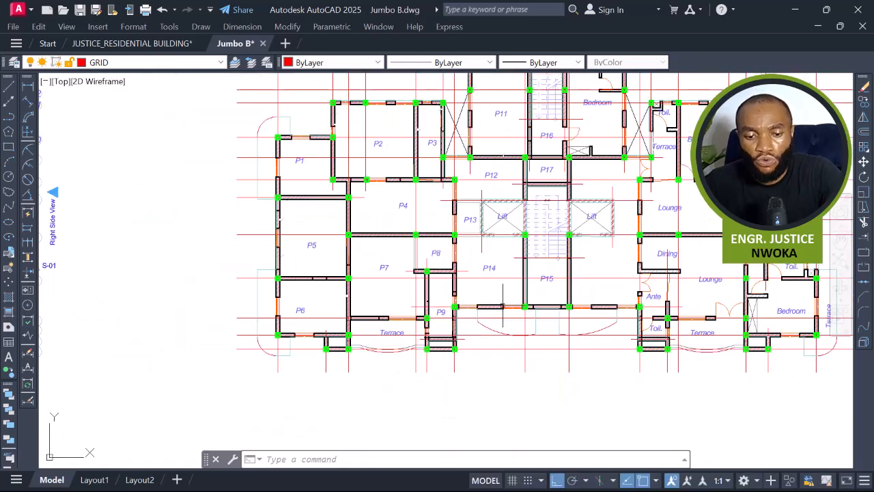
{"action": "middle_click_drag", "start_coordinate": [503, 306], "coordinate": [387, 372]}
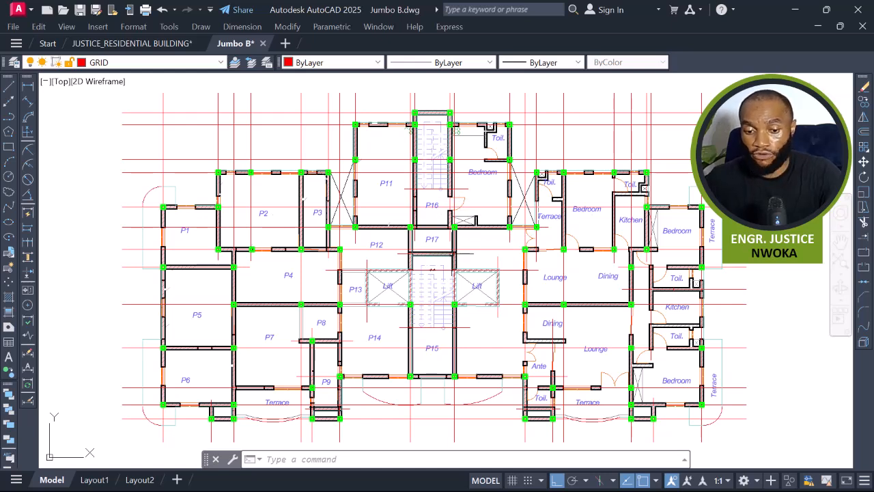
{"action": "left_click", "coordinate": [462, 139]}
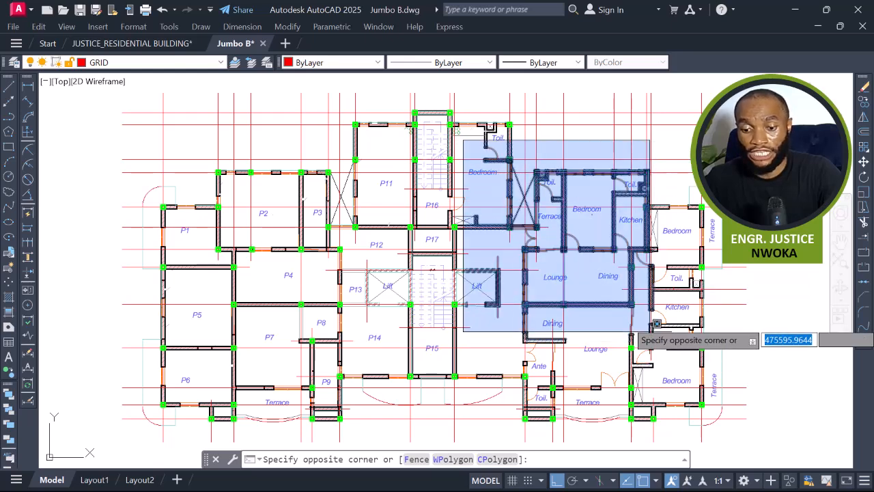
{"action": "key", "text": "Escape"}
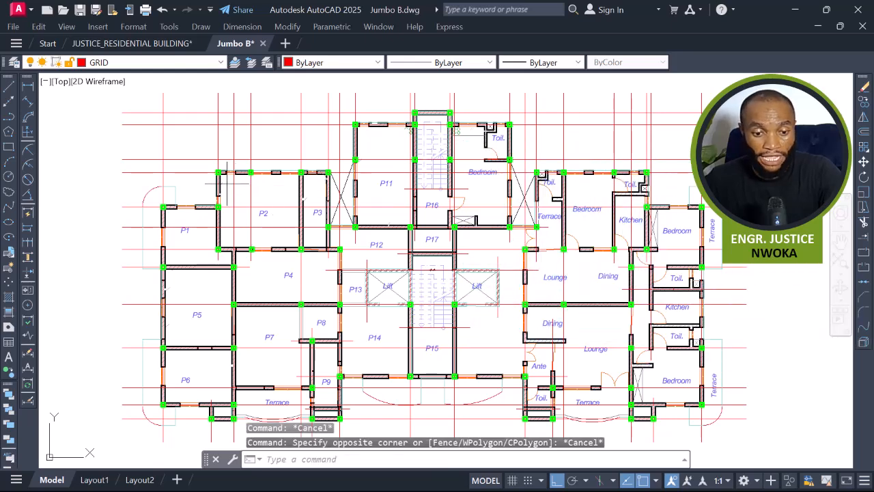
{"action": "left_click", "coordinate": [227, 183]}
{"action": "key", "text": "Escape"}
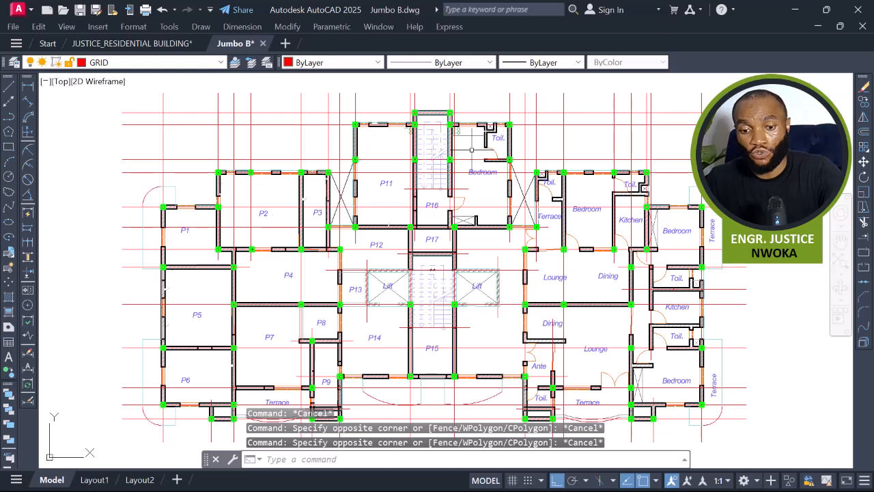
{"action": "left_click", "coordinate": [465, 143]}
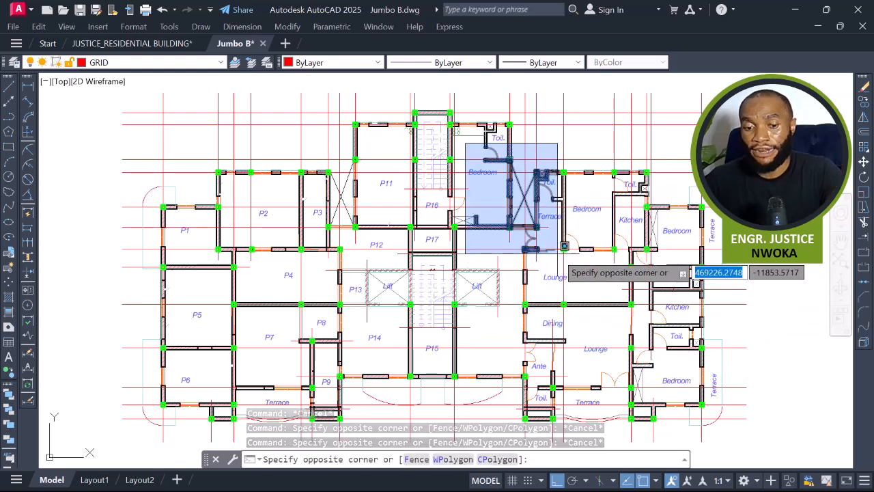
{"action": "key", "text": "Escape"}
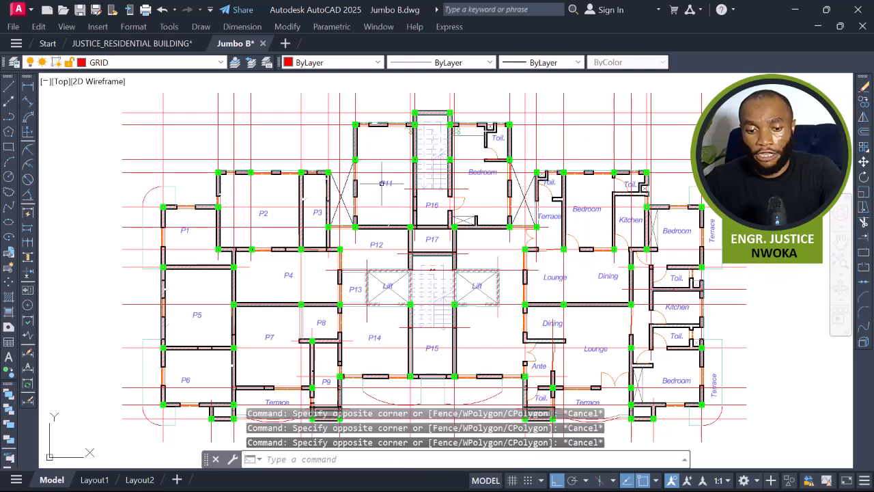
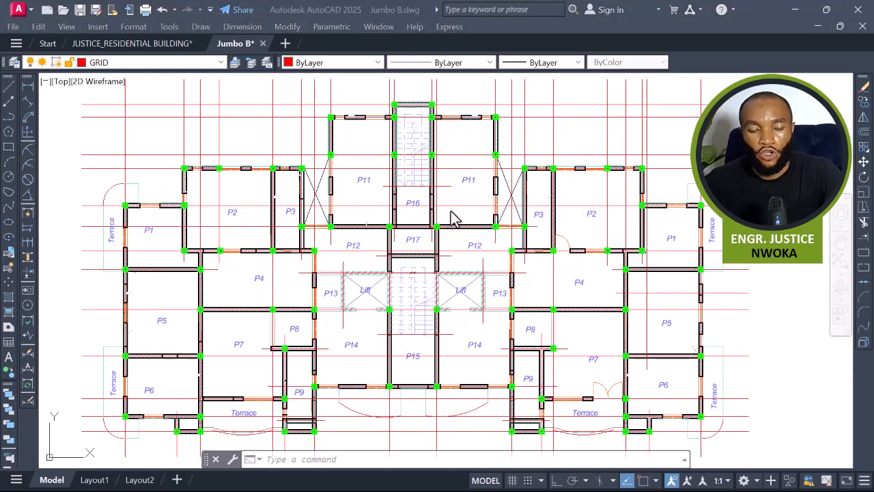
Zoom into the junction of panels P7, P8 and P9 and examine the beam and column there.
{"action": "middle_click_drag", "start_coordinate": [543, 218], "coordinate": [496, 204]}
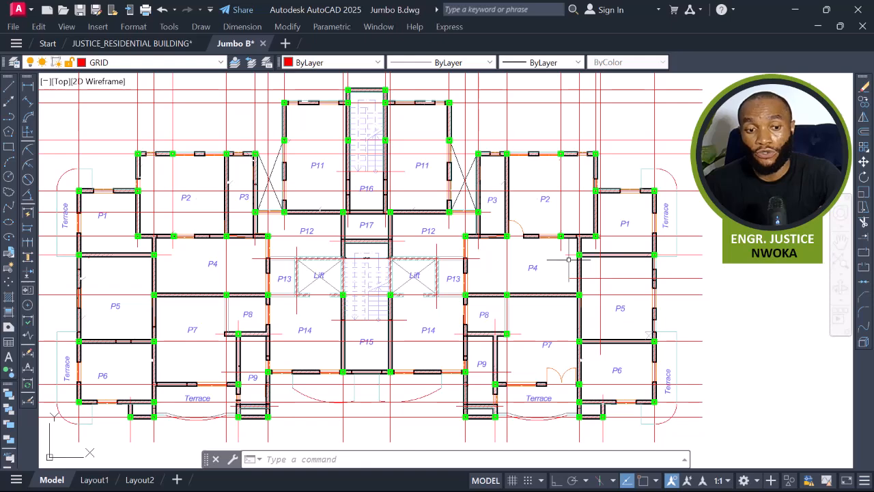
{"action": "middle_click_drag", "start_coordinate": [500, 313], "coordinate": [569, 279]}
{"action": "scroll", "coordinate": [300, 310], "scroll_direction": "up", "scroll_amount": 6}
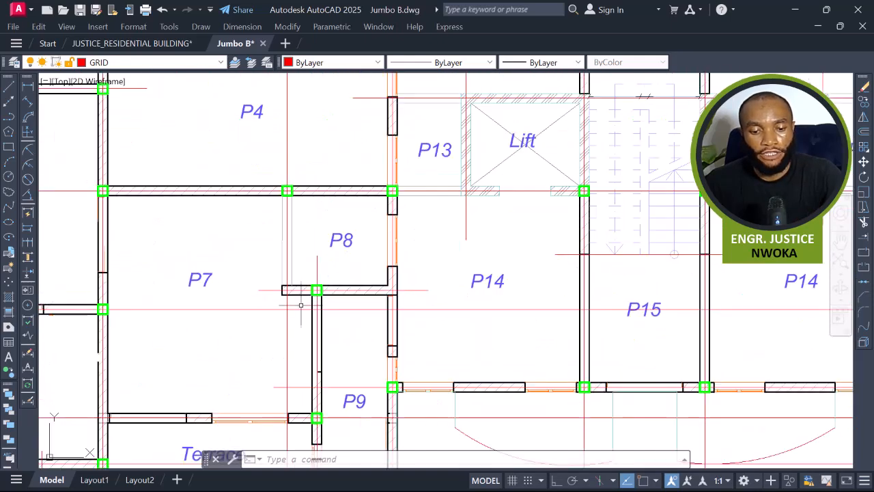
{"action": "middle_click_drag", "start_coordinate": [302, 271], "coordinate": [353, 262]}
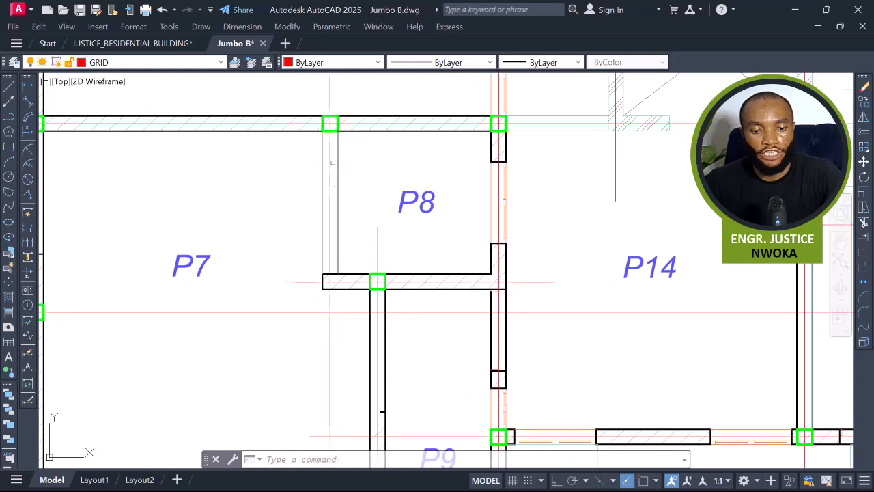
{"action": "left_click", "coordinate": [307, 110]}
{"action": "key", "text": "Escape"}
{"action": "scroll", "coordinate": [304, 225], "scroll_direction": "down", "scroll_amount": 2}
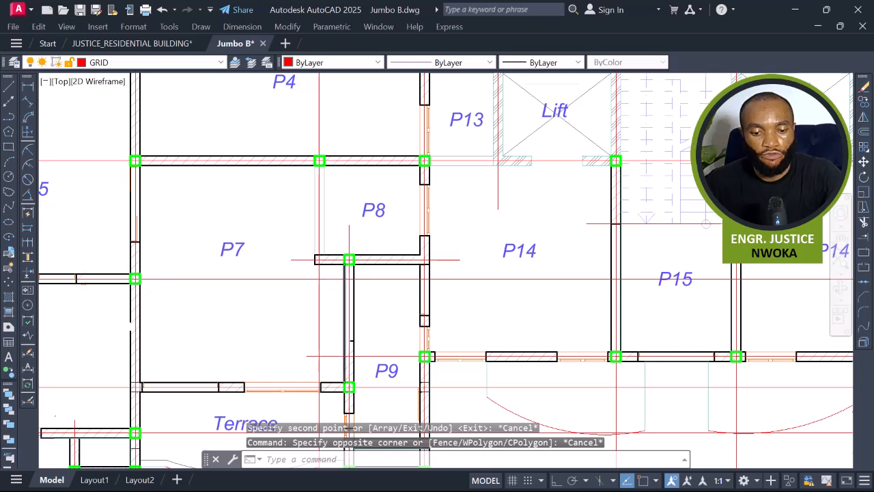
{"action": "scroll", "coordinate": [343, 276], "scroll_direction": "up", "scroll_amount": 4}
{"action": "left_click", "coordinate": [346, 219]}
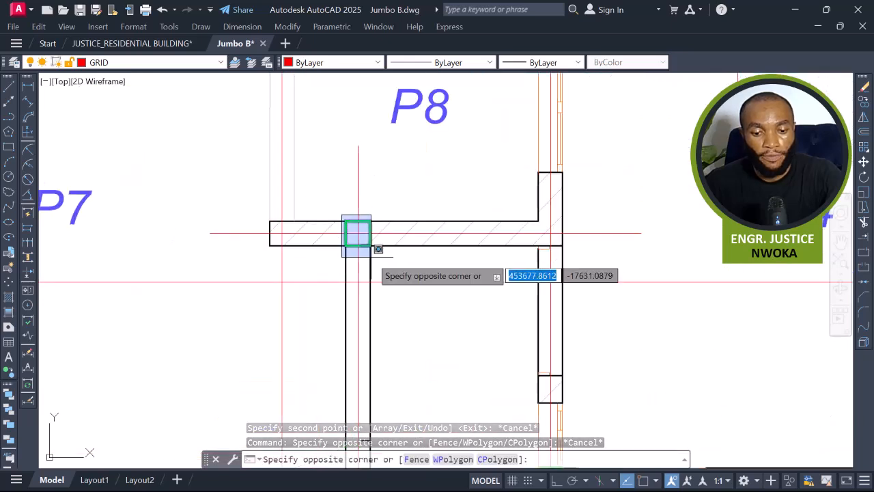
{"action": "key", "text": "Escape"}
{"action": "middle_click_drag", "start_coordinate": [372, 250], "coordinate": [433, 319]}
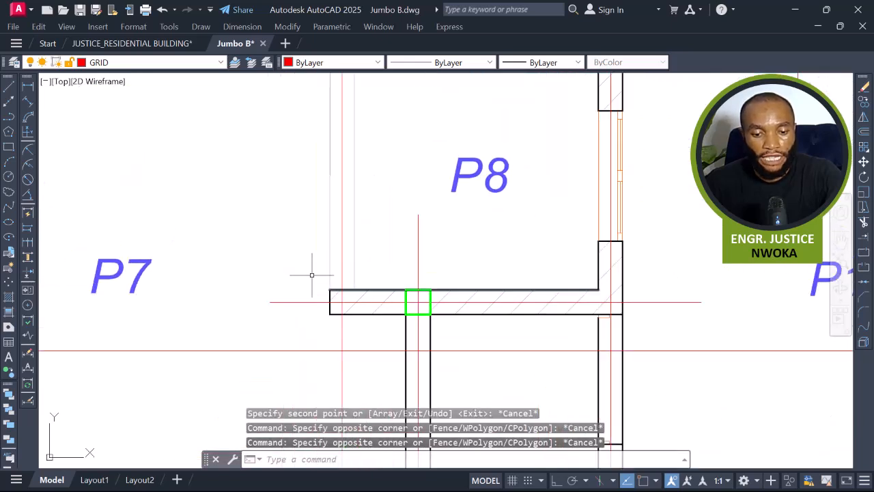
{"action": "left_click", "coordinate": [309, 273]}
{"action": "key", "text": "Escape"}
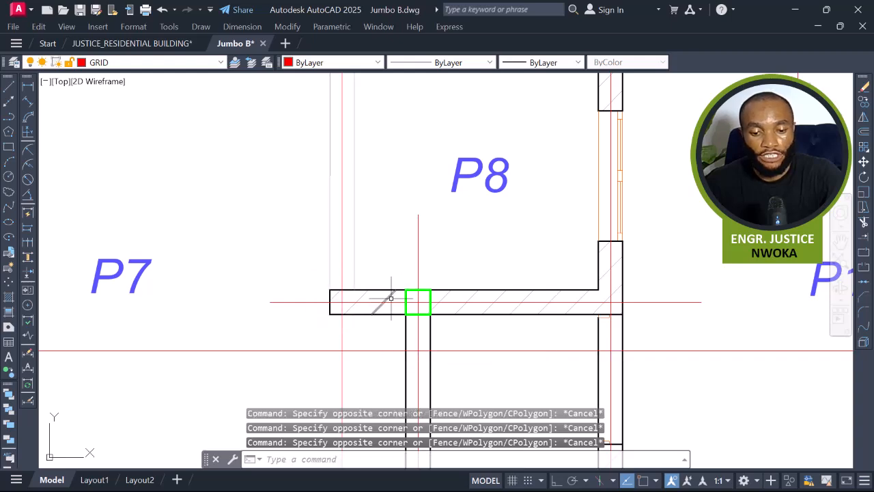
Inspect the wall lines along the P7–P8 beam and the partition between P7 and P8.
{"action": "left_click", "coordinate": [386, 290]}
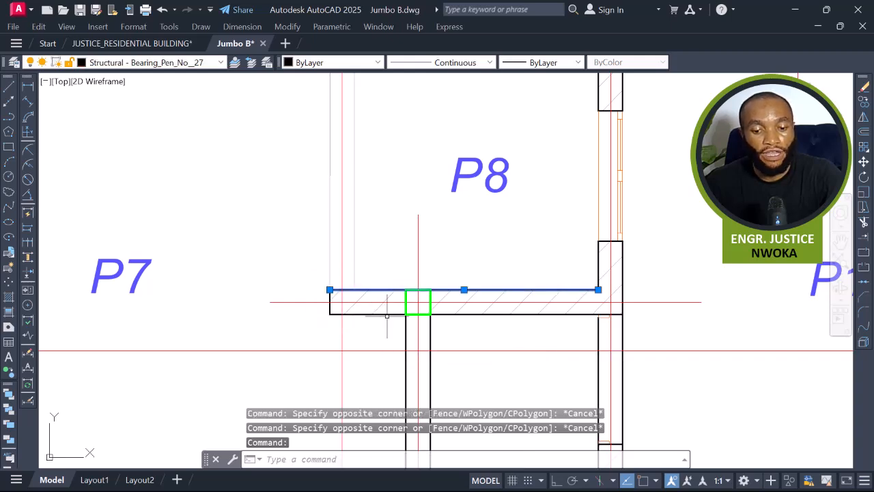
{"action": "left_click", "coordinate": [387, 314]}
{"action": "scroll", "coordinate": [385, 319], "scroll_direction": "down", "scroll_amount": 4}
{"action": "key", "text": "Escape"}
{"action": "scroll", "coordinate": [376, 254], "scroll_direction": "up", "scroll_amount": 4}
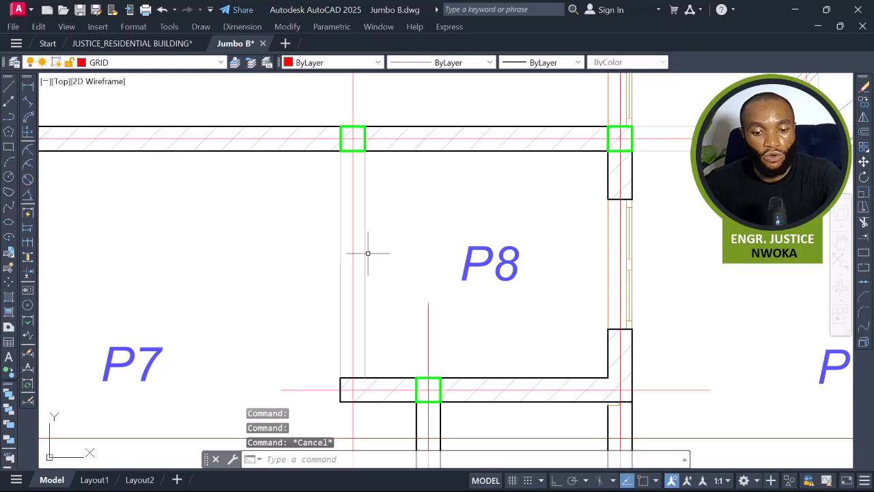
{"action": "left_click", "coordinate": [364, 253]}
{"action": "left_click", "coordinate": [340, 254]}
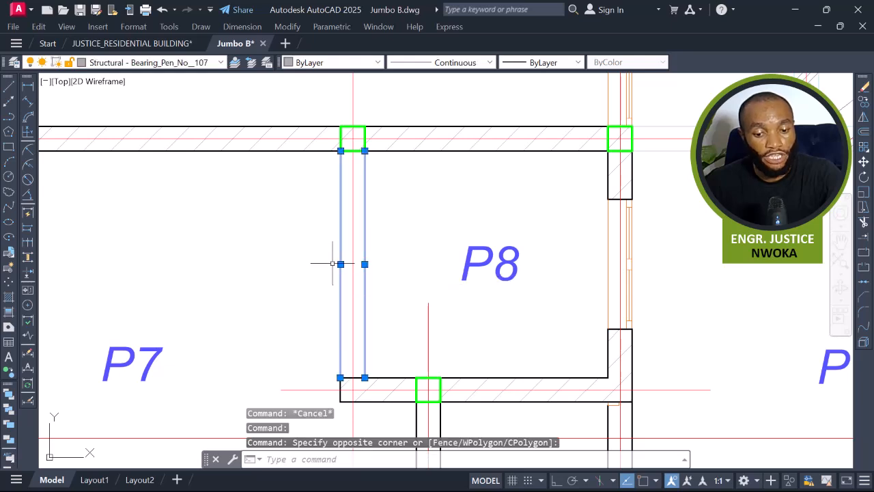
{"action": "key", "text": "Escape"}
{"action": "scroll", "coordinate": [410, 251], "scroll_direction": "down", "scroll_amount": 2}
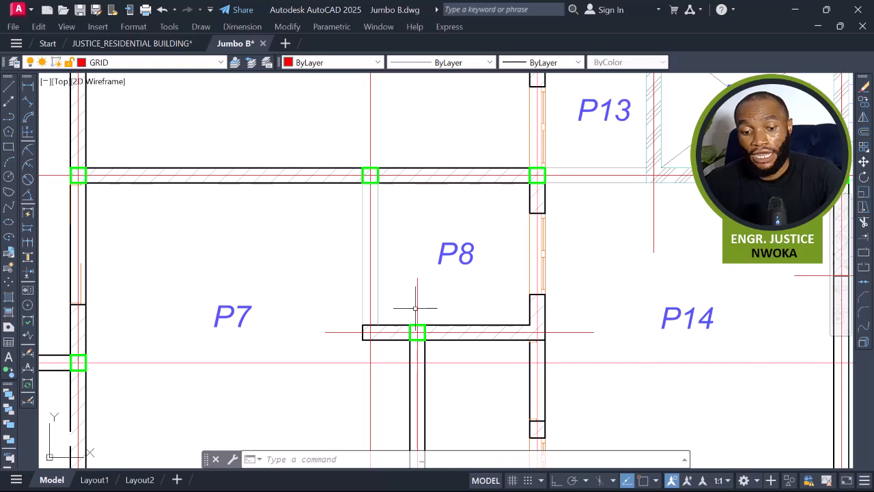
{"action": "scroll", "coordinate": [402, 328], "scroll_direction": "up", "scroll_amount": 2}
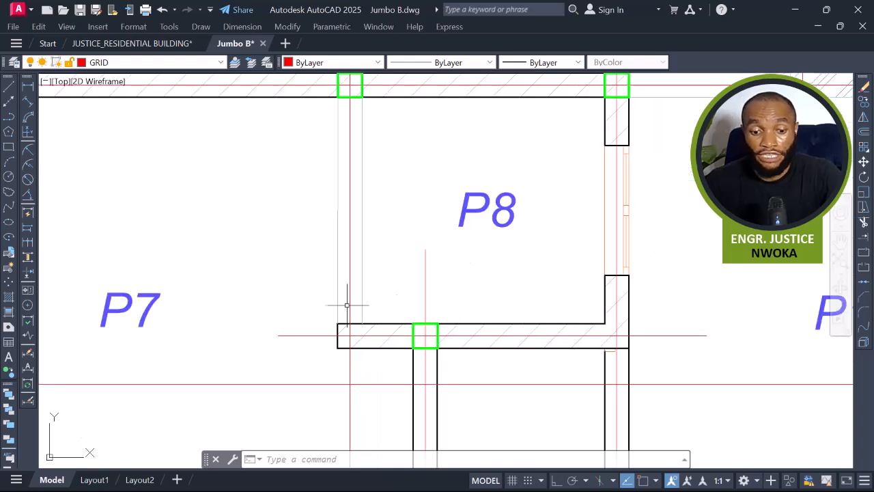
Move the column on the P7–P8 beam to the beam's left end, with object snap turned on.
{"action": "left_click", "coordinate": [413, 325]}
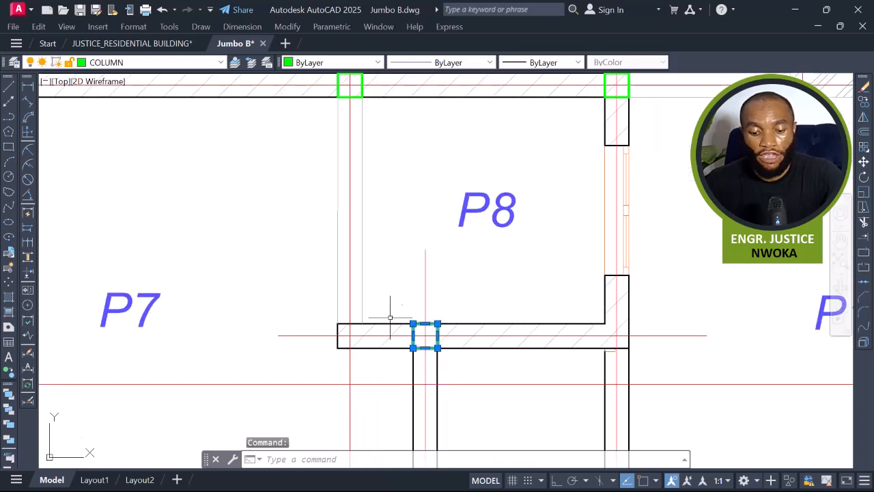
{"action": "type", "text": "m"}
{"action": "key", "text": "Return"}
{"action": "scroll", "coordinate": [424, 333], "scroll_direction": "up", "scroll_amount": 2}
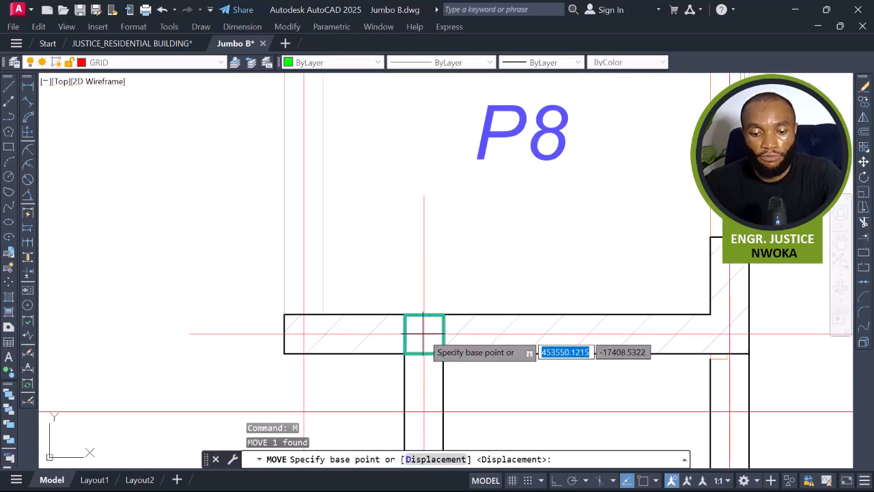
{"action": "key", "text": "F3"}
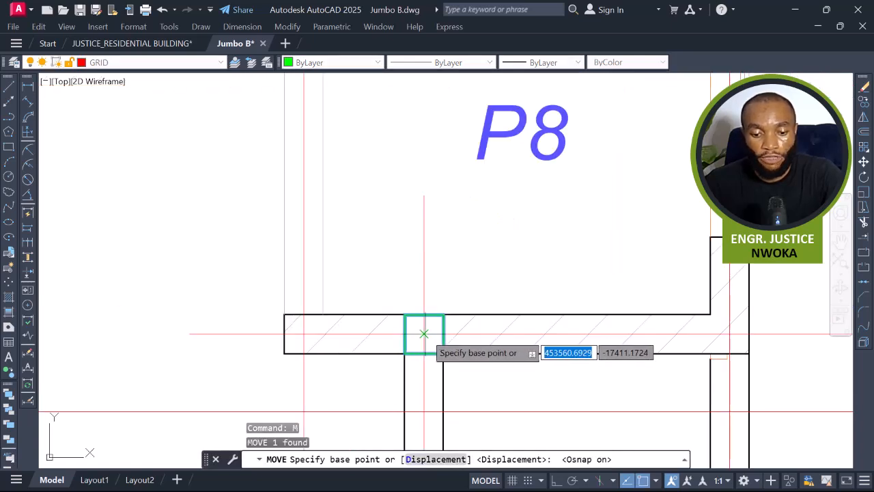
{"action": "left_click", "coordinate": [424, 334]}
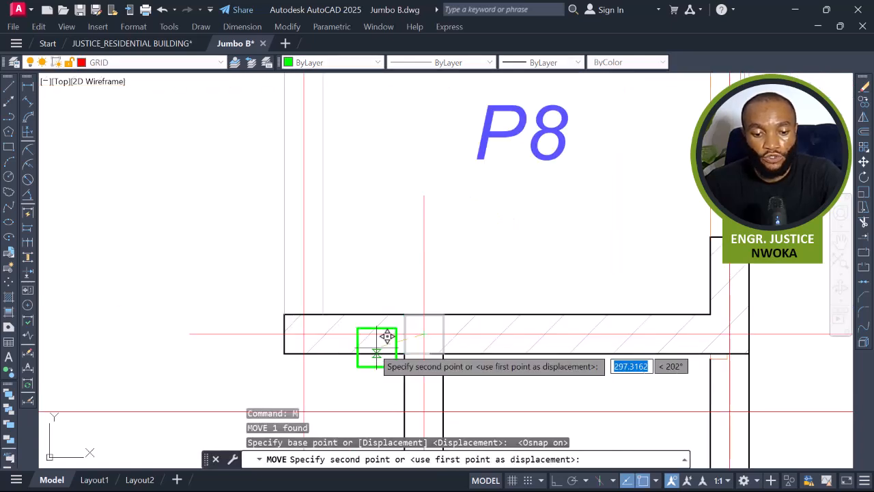
{"action": "left_click", "coordinate": [316, 322]}
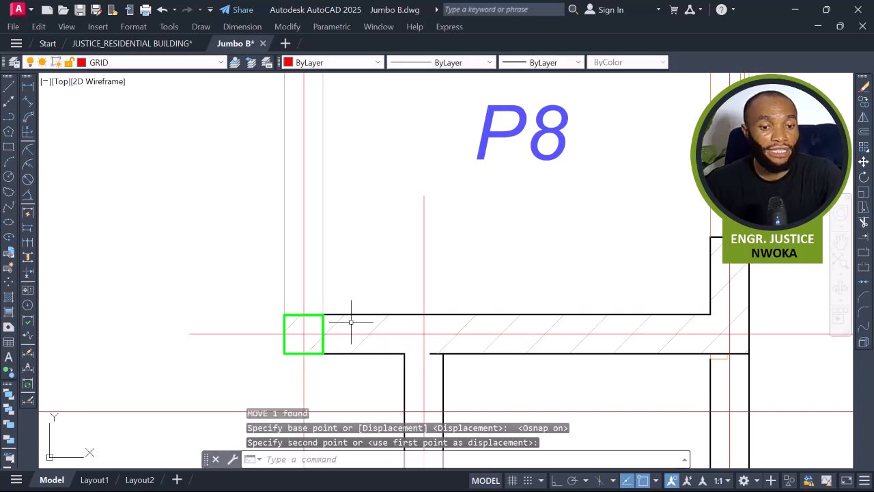
Review the panels around P7, P8 and P14 after moving the column.
{"action": "scroll", "coordinate": [321, 320], "scroll_direction": "down", "scroll_amount": 2}
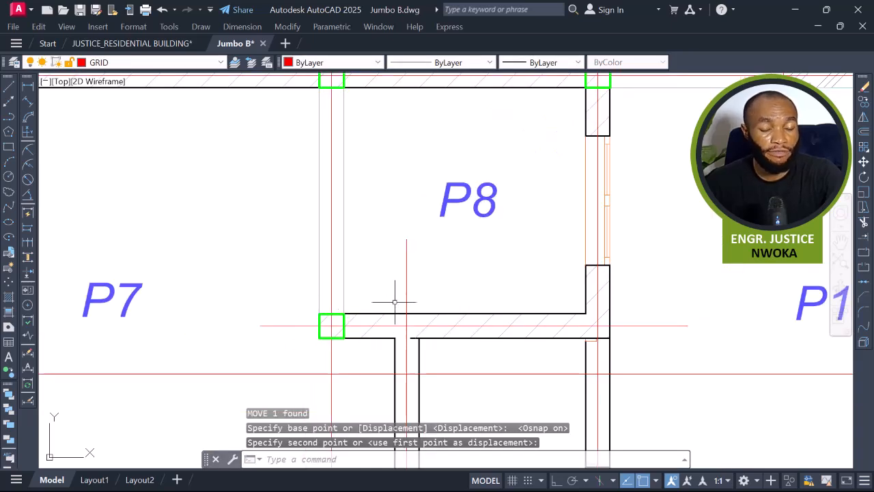
{"action": "scroll", "coordinate": [393, 301], "scroll_direction": "down", "scroll_amount": 3}
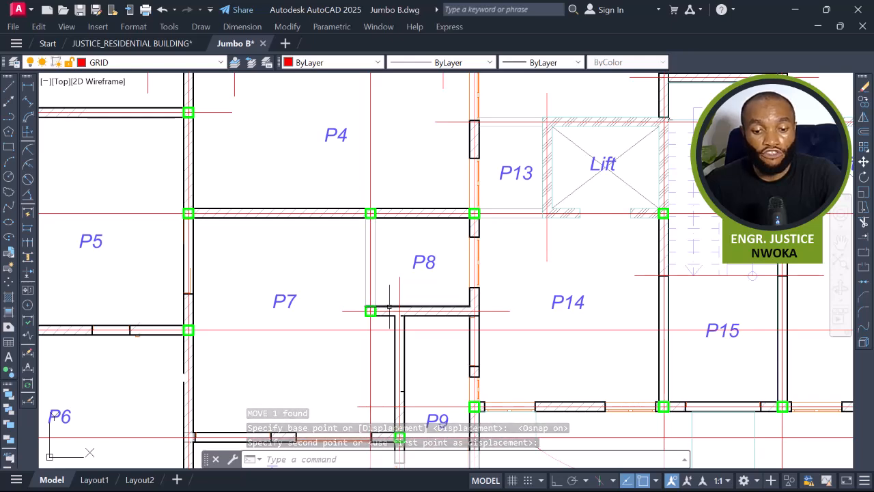
{"action": "scroll", "coordinate": [411, 315], "scroll_direction": "up", "scroll_amount": 2}
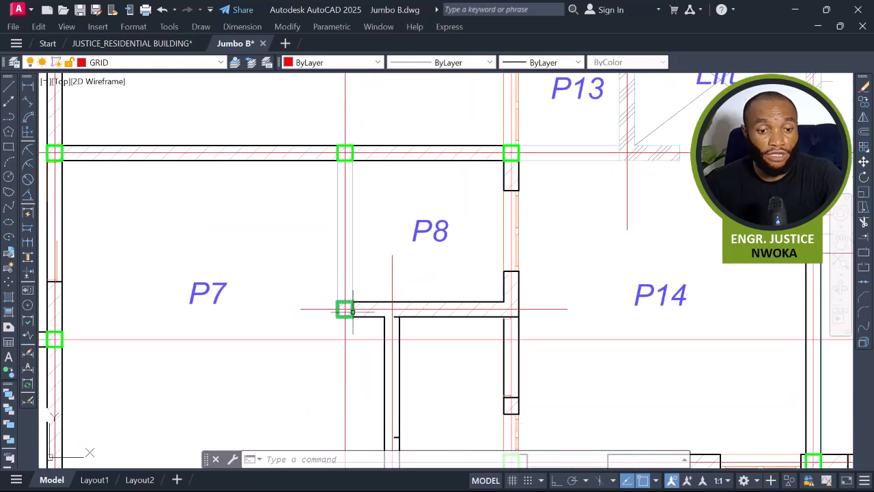
{"action": "scroll", "coordinate": [344, 311], "scroll_direction": "down", "scroll_amount": 6}
{"action": "scroll", "coordinate": [604, 321], "scroll_direction": "up", "scroll_amount": 6}
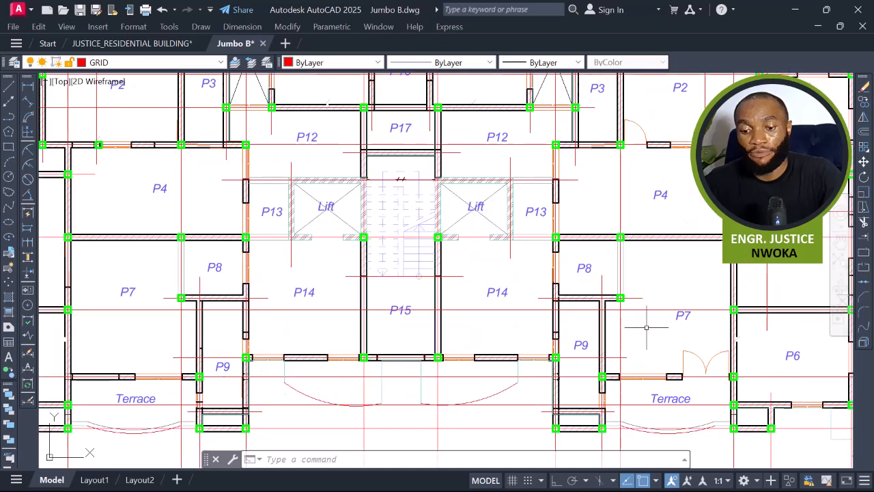
{"action": "scroll", "coordinate": [554, 282], "scroll_direction": "down", "scroll_amount": 4}
{"action": "middle_click_drag", "start_coordinate": [478, 283], "coordinate": [453, 314]}
{"action": "middle_click_drag", "start_coordinate": [429, 251], "coordinate": [403, 303]}
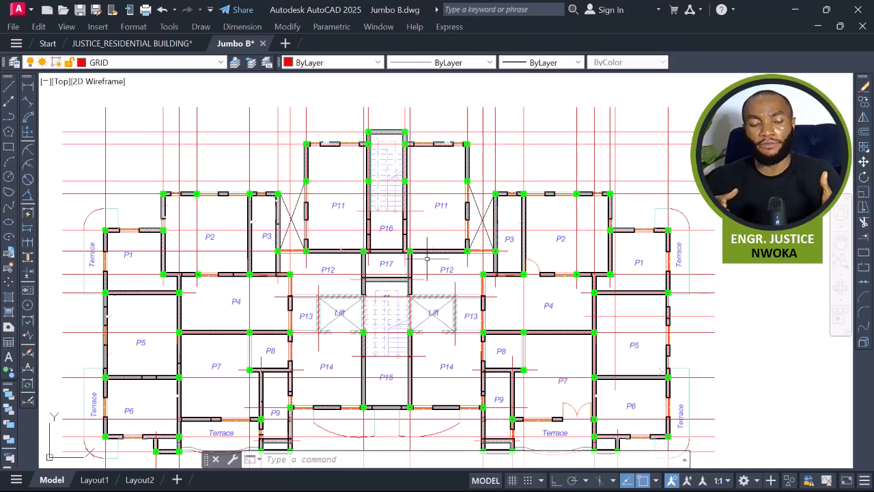
Compare the slab panel layout with the 1st- 3rd Floor Plan architectural drawing beside it.
{"action": "scroll", "coordinate": [427, 258], "scroll_direction": "down", "scroll_amount": 5}
{"action": "middle_click_drag", "start_coordinate": [637, 268], "coordinate": [477, 278]}
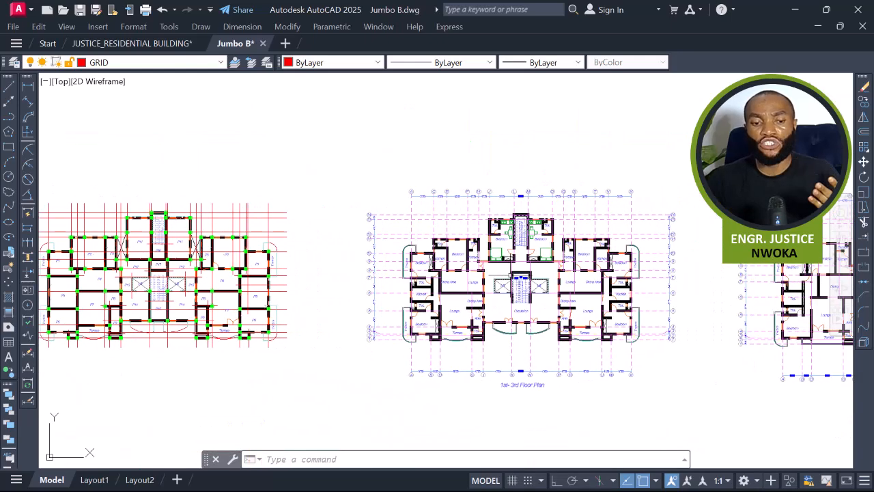
{"action": "middle_click_drag", "start_coordinate": [218, 284], "coordinate": [363, 253]}
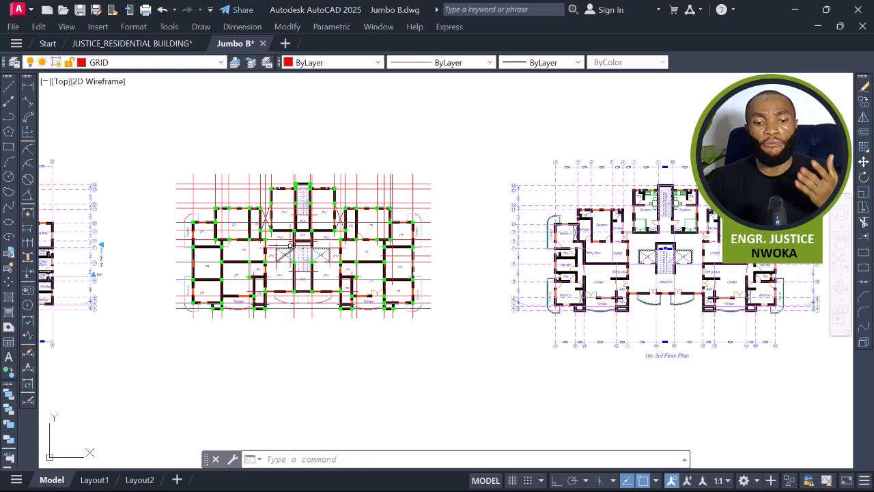
{"action": "scroll", "coordinate": [293, 245], "scroll_direction": "up", "scroll_amount": 2}
{"action": "scroll", "coordinate": [204, 240], "scroll_direction": "down", "scroll_amount": 2}
{"action": "scroll", "coordinate": [685, 239], "scroll_direction": "up", "scroll_amount": 2}
{"action": "middle_click_drag", "start_coordinate": [661, 243], "coordinate": [529, 251]}
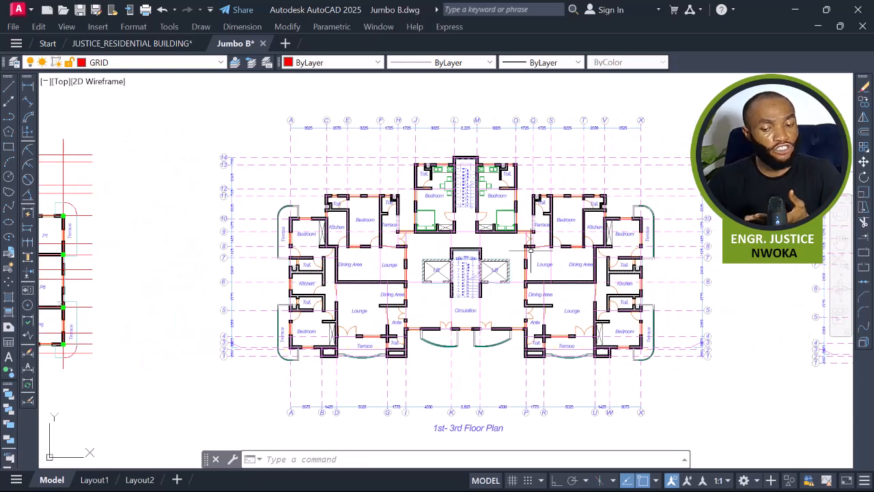
{"action": "scroll", "coordinate": [531, 251], "scroll_direction": "up", "scroll_amount": 2}
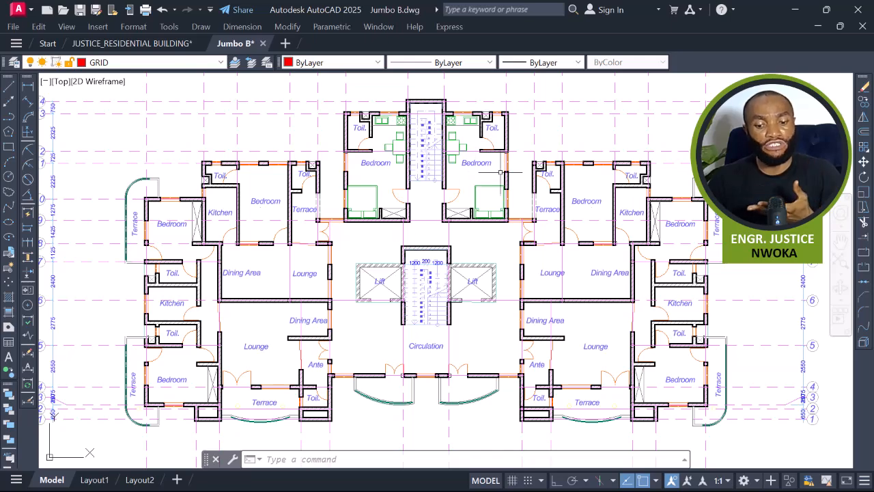
{"action": "scroll", "coordinate": [461, 204], "scroll_direction": "down", "scroll_amount": 2}
{"action": "scroll", "coordinate": [448, 409], "scroll_direction": "up", "scroll_amount": 5}
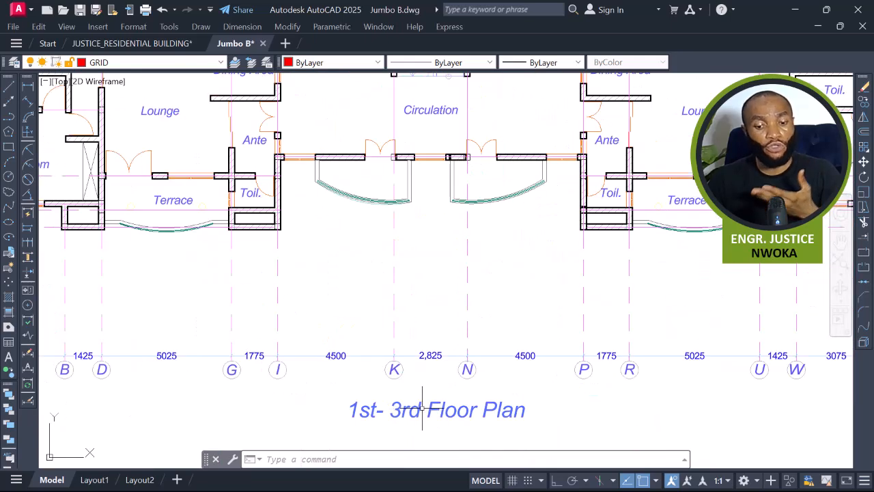
{"action": "scroll", "coordinate": [447, 409], "scroll_direction": "down", "scroll_amount": 5}
{"action": "middle_click_drag", "start_coordinate": [516, 355], "coordinate": [762, 320]}
{"action": "scroll", "coordinate": [642, 350], "scroll_direction": "up", "scroll_amount": 4}
{"action": "scroll", "coordinate": [642, 326], "scroll_direction": "down", "scroll_amount": 2}
{"action": "middle_click_drag", "start_coordinate": [356, 317], "coordinate": [757, 308]}
{"action": "middle_click_drag", "start_coordinate": [273, 280], "coordinate": [487, 275]}
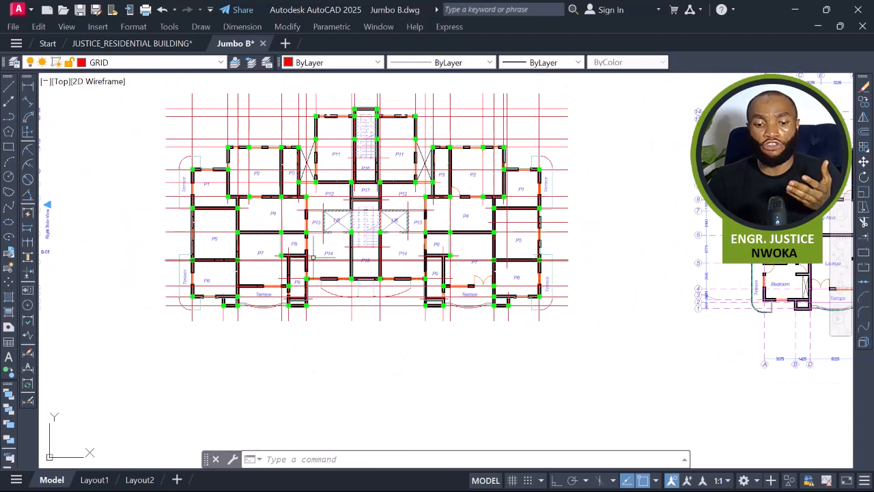
{"action": "scroll", "coordinate": [338, 182], "scroll_direction": "up", "scroll_amount": 6}
{"action": "scroll", "coordinate": [341, 198], "scroll_direction": "down", "scroll_amount": 6}
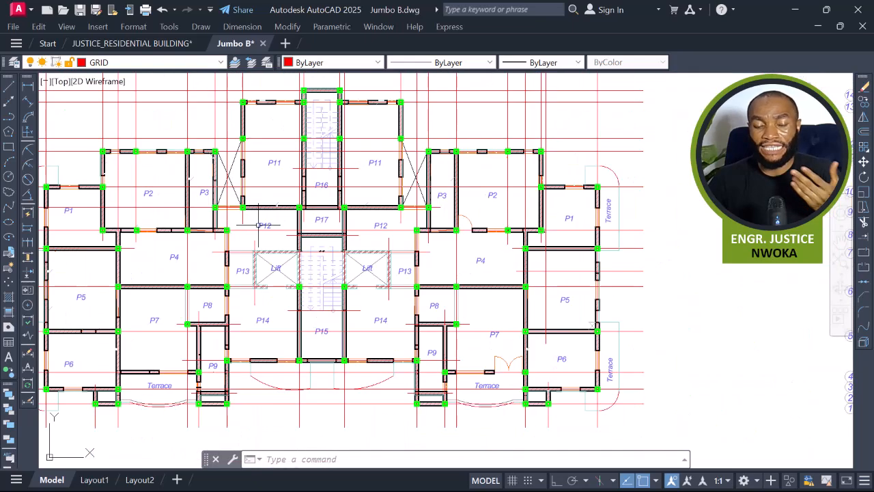
{"action": "middle_click_drag", "start_coordinate": [622, 228], "coordinate": [296, 214]}
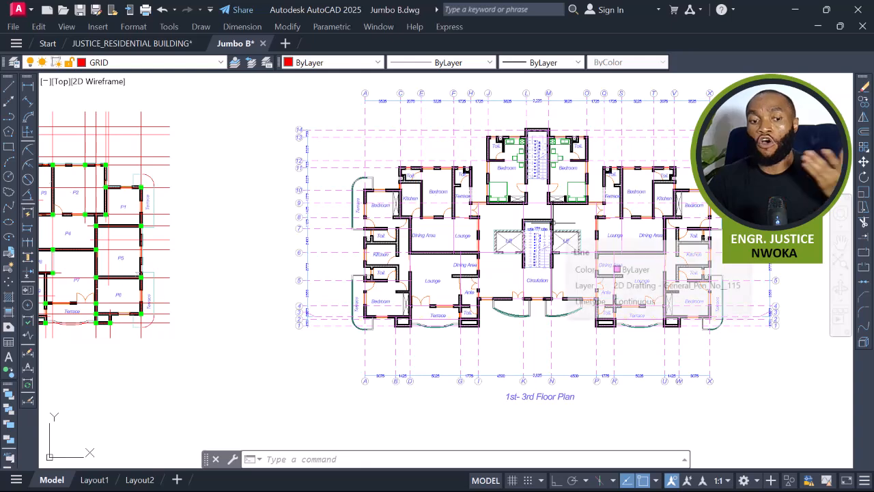
Examine the bedroom, terrace and lift area of the architectural floor plan.
{"action": "scroll", "coordinate": [510, 215], "scroll_direction": "up", "scroll_amount": 4}
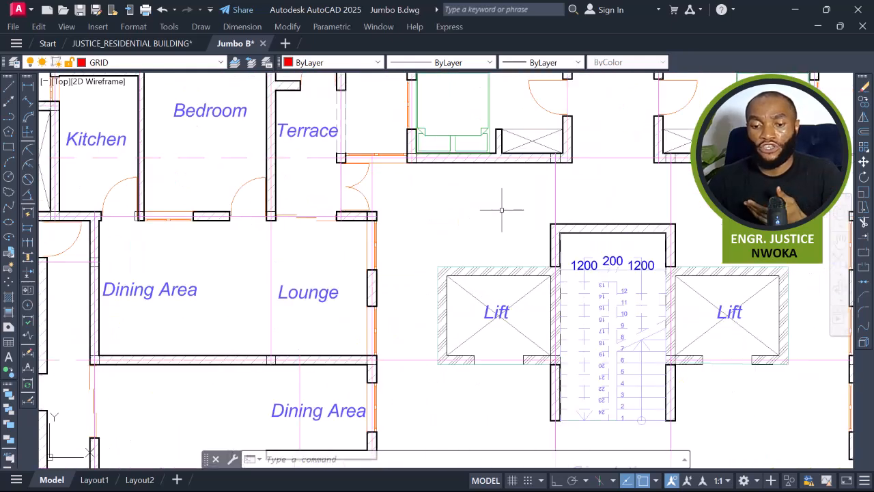
{"action": "left_click", "coordinate": [434, 191]}
{"action": "left_click", "coordinate": [451, 196]}
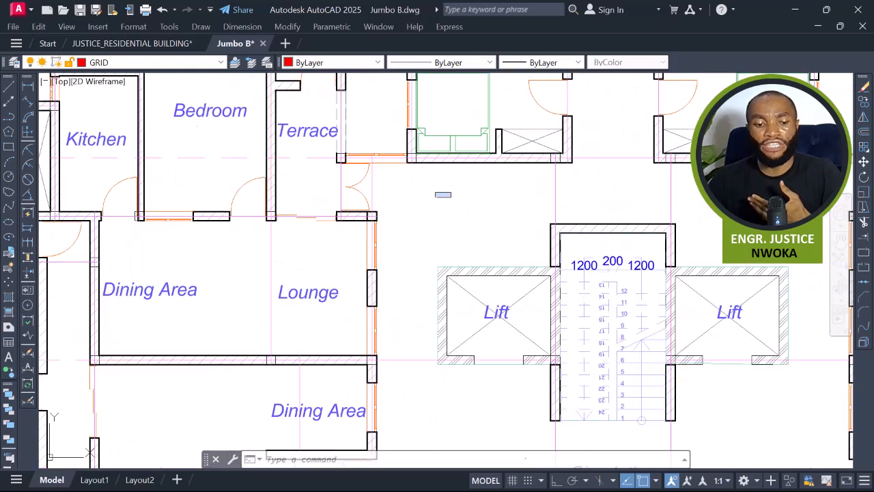
{"action": "middle_click_drag", "start_coordinate": [450, 198], "coordinate": [517, 267]}
{"action": "scroll", "coordinate": [246, 183], "scroll_direction": "up", "scroll_amount": 2}
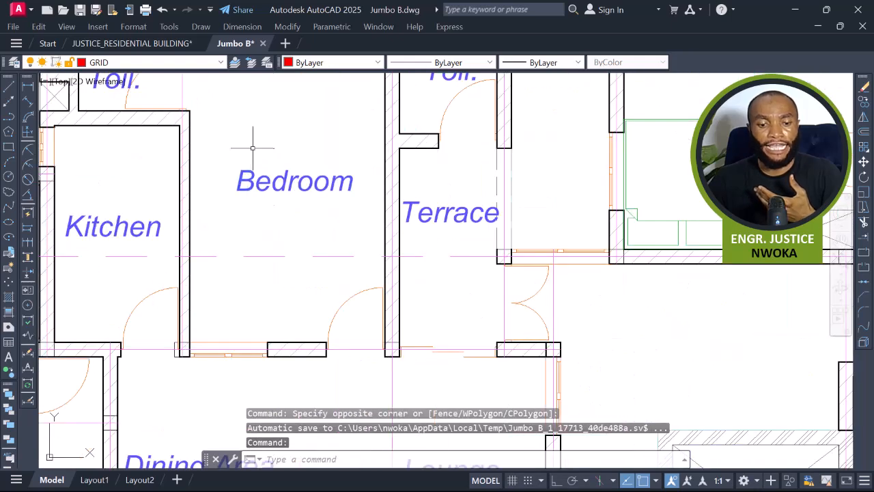
{"action": "left_click", "coordinate": [252, 147]}
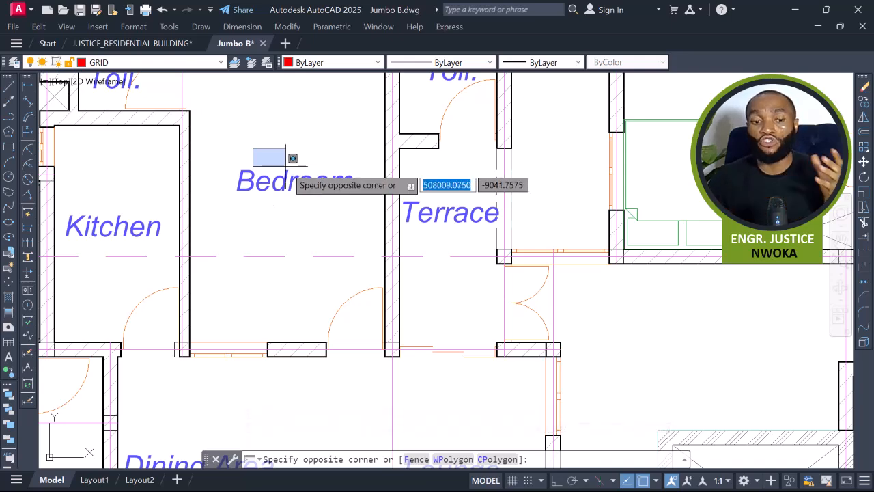
{"action": "scroll", "coordinate": [292, 158], "scroll_direction": "down", "scroll_amount": 8}
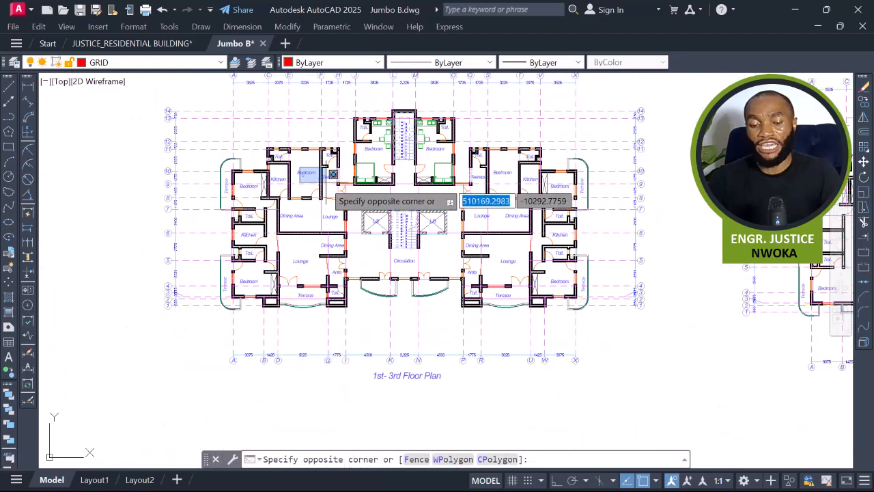
{"action": "left_click", "coordinate": [309, 168]}
{"action": "middle_click_drag", "start_coordinate": [317, 170], "coordinate": [667, 191]}
{"action": "middle_click_drag", "start_coordinate": [303, 195], "coordinate": [549, 198]}
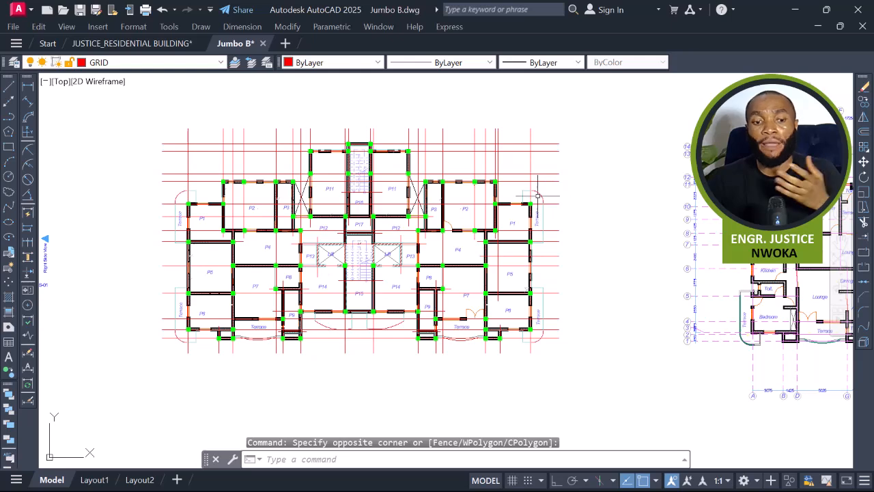
{"action": "scroll", "coordinate": [306, 145], "scroll_direction": "up", "scroll_amount": 8}
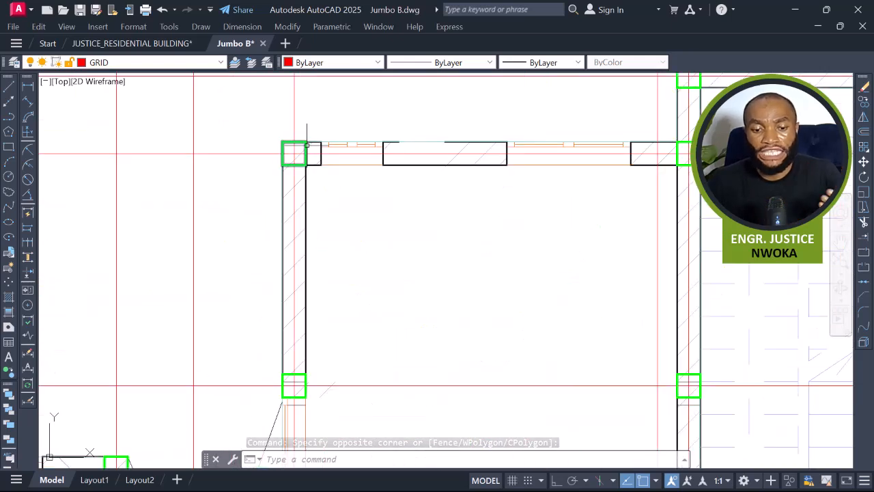
{"action": "left_click", "coordinate": [306, 145]}
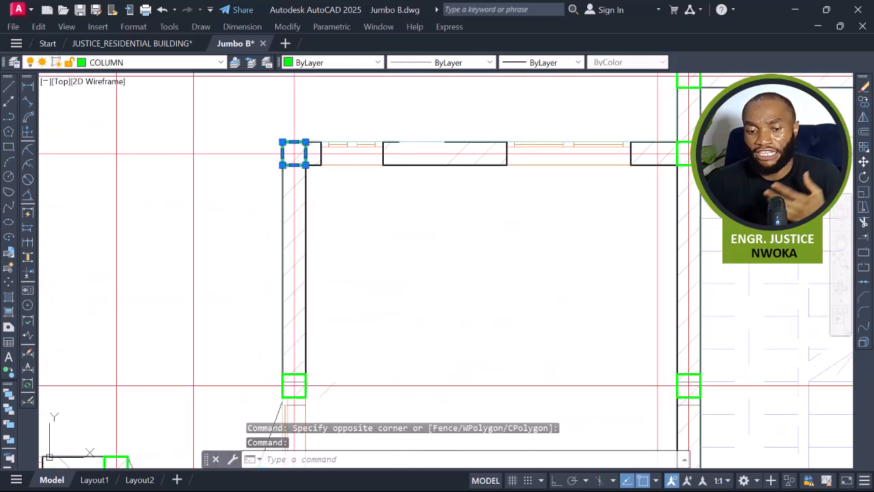
{"action": "right_click", "coordinate": [365, 122]}
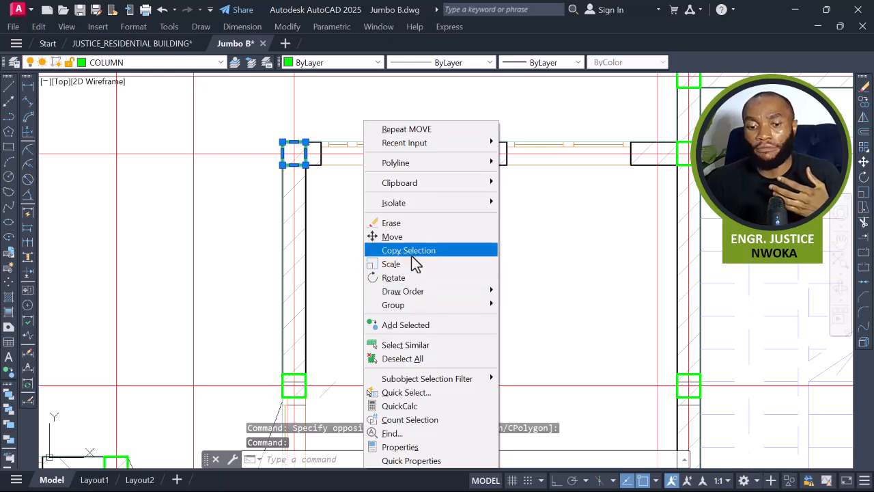
{"action": "left_click", "coordinate": [405, 346]}
{"action": "scroll", "coordinate": [413, 351], "scroll_direction": "down", "scroll_amount": 5}
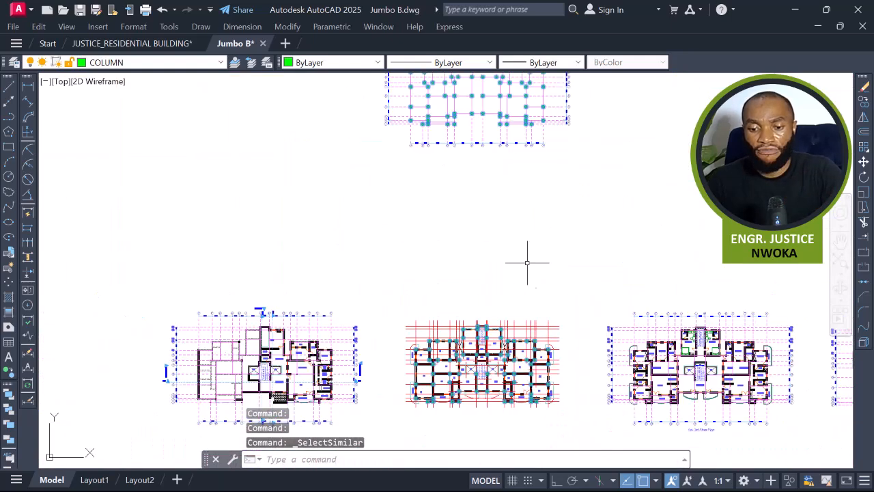
{"action": "middle_click_drag", "start_coordinate": [525, 250], "coordinate": [521, 335]}
{"action": "key", "text": "Escape"}
Window-select the whole drawing above the floor plans and erase it.
{"action": "middle_click_drag", "start_coordinate": [518, 151], "coordinate": [508, 205]}
{"action": "left_click", "coordinate": [603, 151]}
{"action": "left_click", "coordinate": [282, 336]}
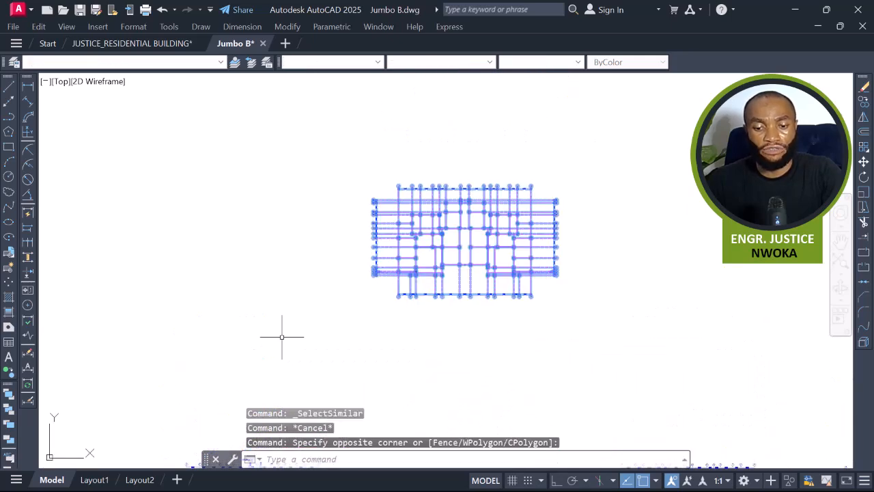
{"action": "type", "text": "e"}
{"action": "key", "text": "Return"}
Select every column in the slab panel plan with Select Similar and start copying them from the plan's corner as base point.
{"action": "scroll", "coordinate": [325, 318], "scroll_direction": "down", "scroll_amount": 4}
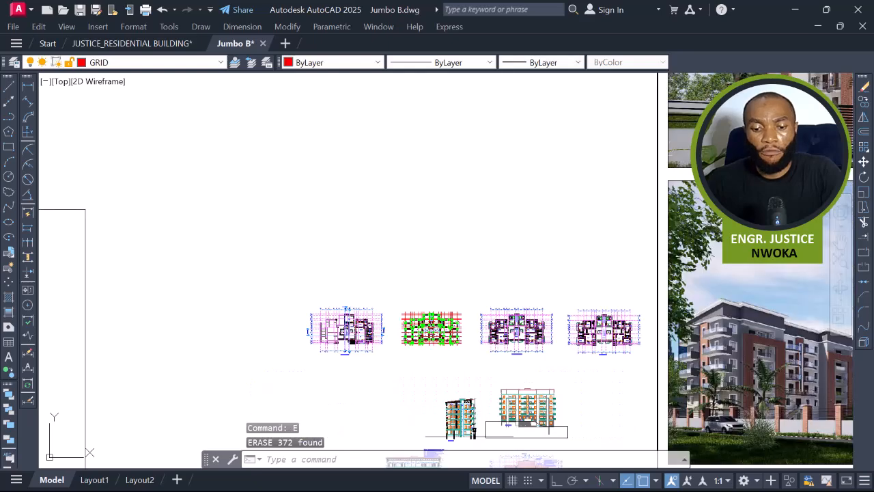
{"action": "scroll", "coordinate": [420, 293], "scroll_direction": "up", "scroll_amount": 12}
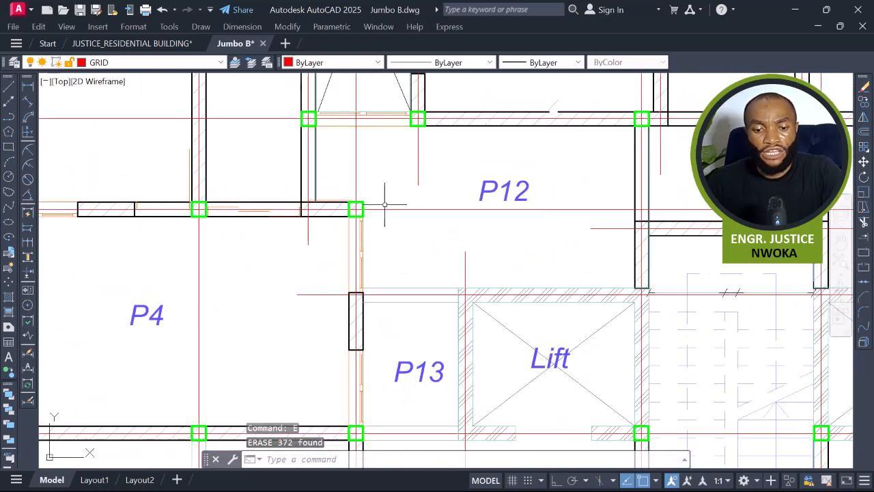
{"action": "left_click", "coordinate": [357, 203]}
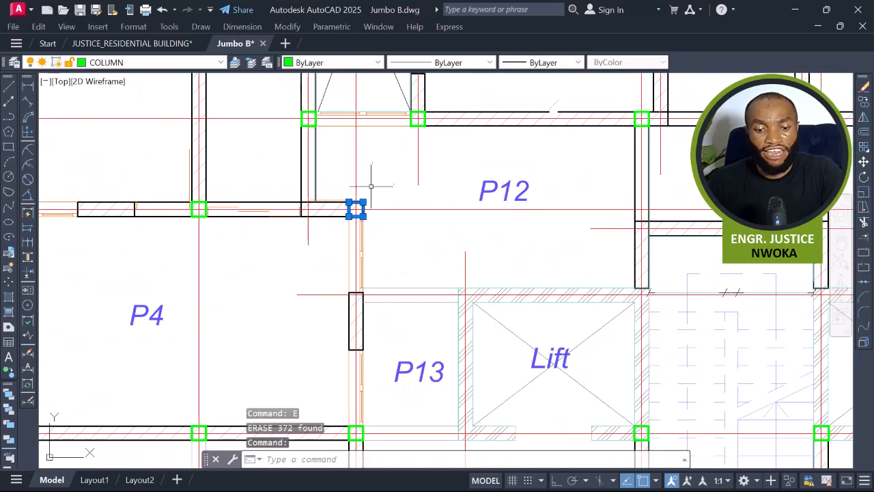
{"action": "right_click", "coordinate": [375, 144]}
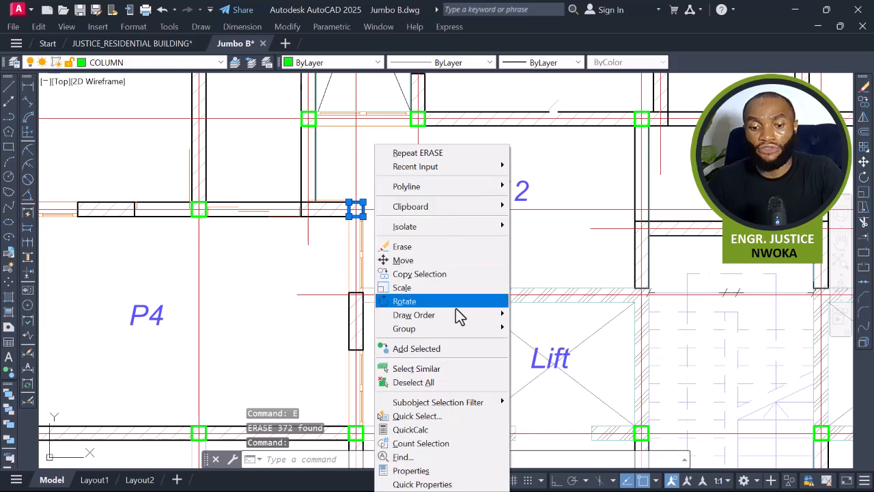
{"action": "left_click", "coordinate": [441, 369]}
{"action": "scroll", "coordinate": [473, 308], "scroll_direction": "down", "scroll_amount": 3}
{"action": "mouse_move", "coordinate": [475, 299]}
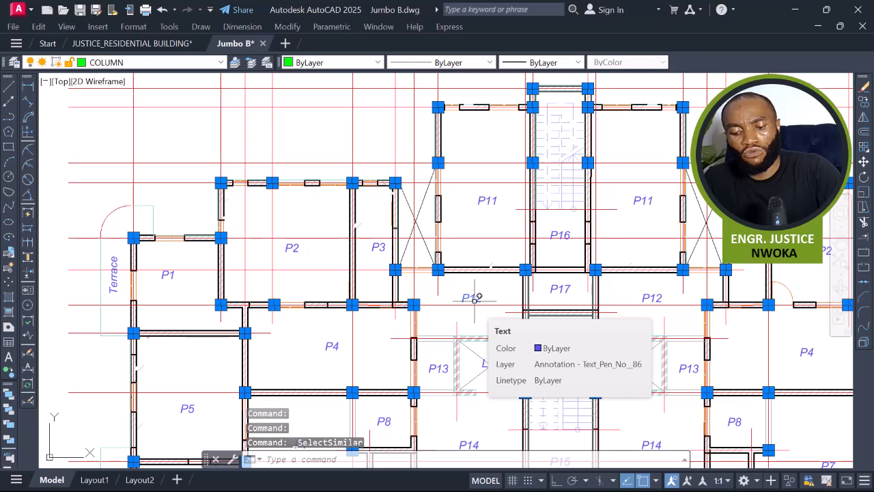
{"action": "type", "text": "co"}
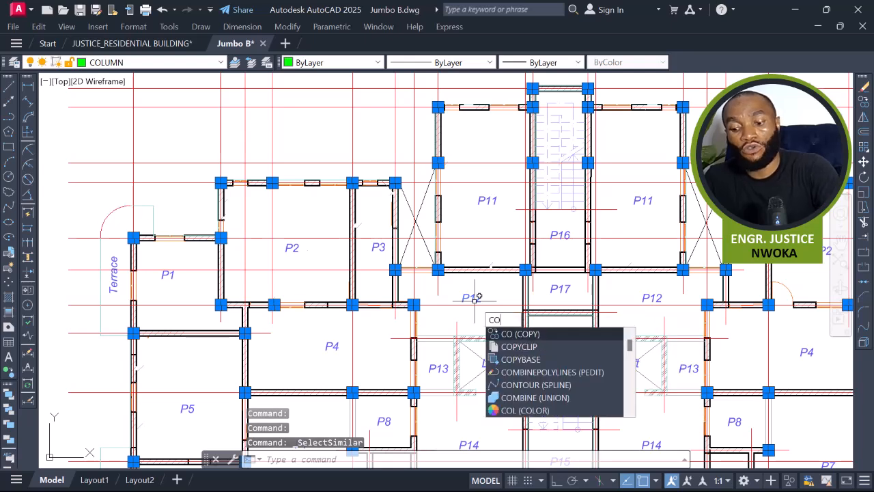
{"action": "key", "text": "Return"}
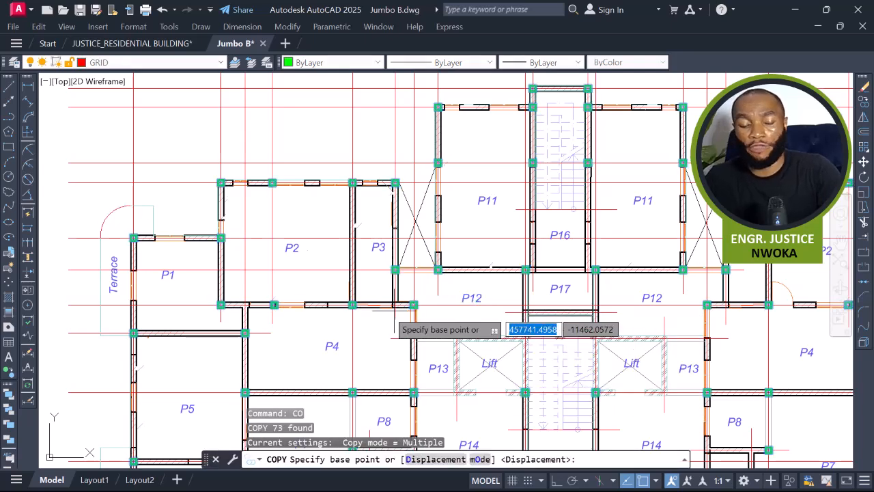
{"action": "scroll", "coordinate": [410, 306], "scroll_direction": "down", "scroll_amount": 4}
{"action": "middle_click_drag", "start_coordinate": [385, 306], "coordinate": [243, 297]}
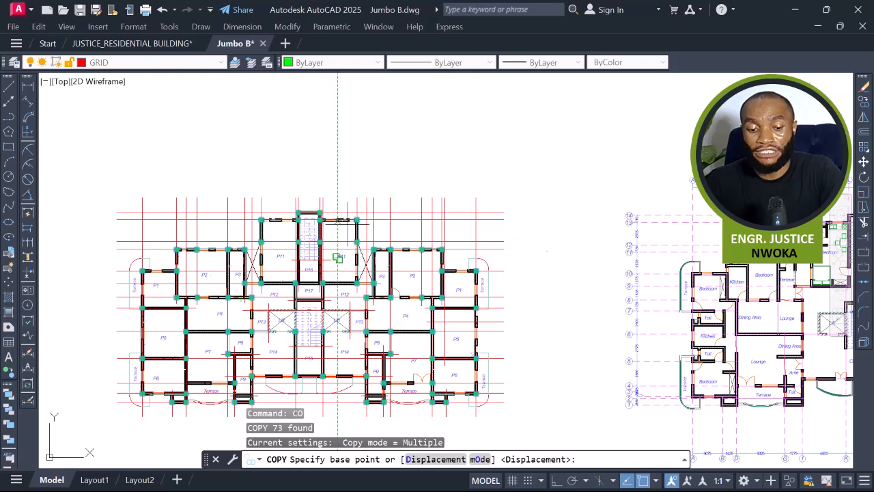
{"action": "scroll", "coordinate": [377, 241], "scroll_direction": "down", "scroll_amount": 2}
{"action": "scroll", "coordinate": [339, 241], "scroll_direction": "up", "scroll_amount": 2}
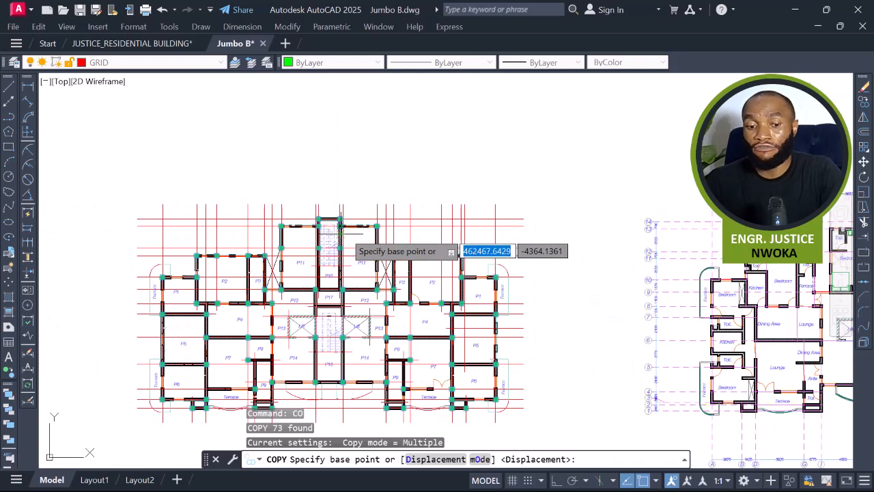
{"action": "scroll", "coordinate": [339, 236], "scroll_direction": "down", "scroll_amount": 2}
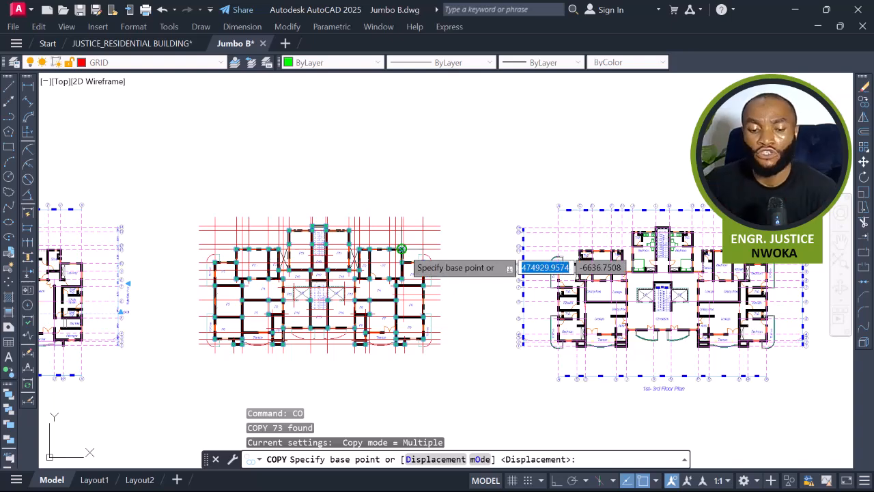
{"action": "scroll", "coordinate": [346, 292], "scroll_direction": "up", "scroll_amount": 8}
{"action": "scroll", "coordinate": [344, 290], "scroll_direction": "up", "scroll_amount": 8}
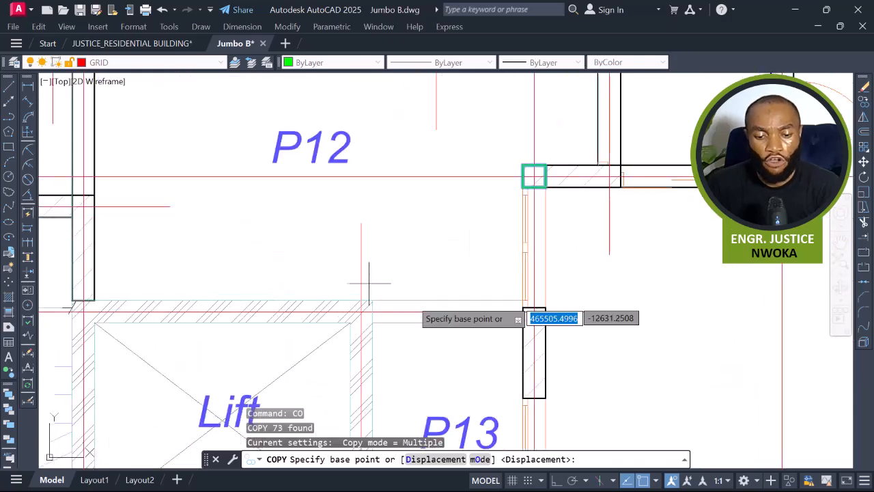
{"action": "scroll", "coordinate": [339, 289], "scroll_direction": "up", "scroll_amount": 5}
{"action": "scroll", "coordinate": [324, 297], "scroll_direction": "up", "scroll_amount": 3}
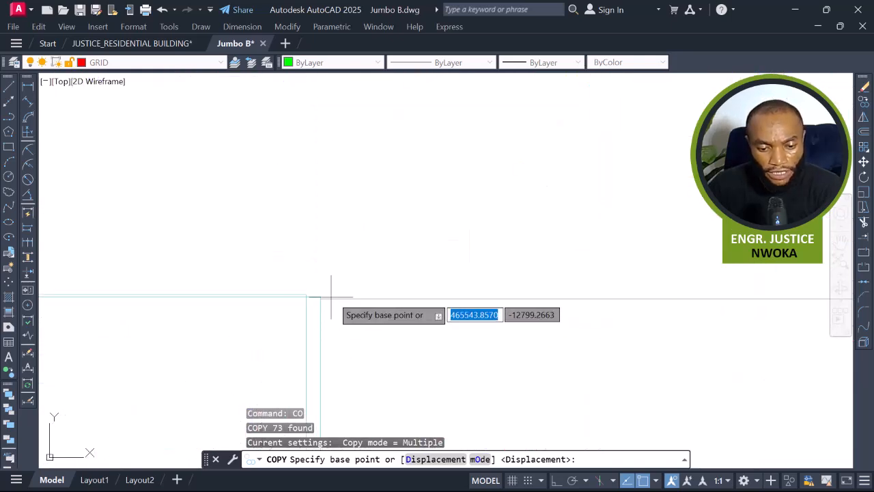
{"action": "scroll", "coordinate": [316, 278], "scroll_direction": "up", "scroll_amount": 4}
{"action": "scroll", "coordinate": [326, 275], "scroll_direction": "down", "scroll_amount": 14}
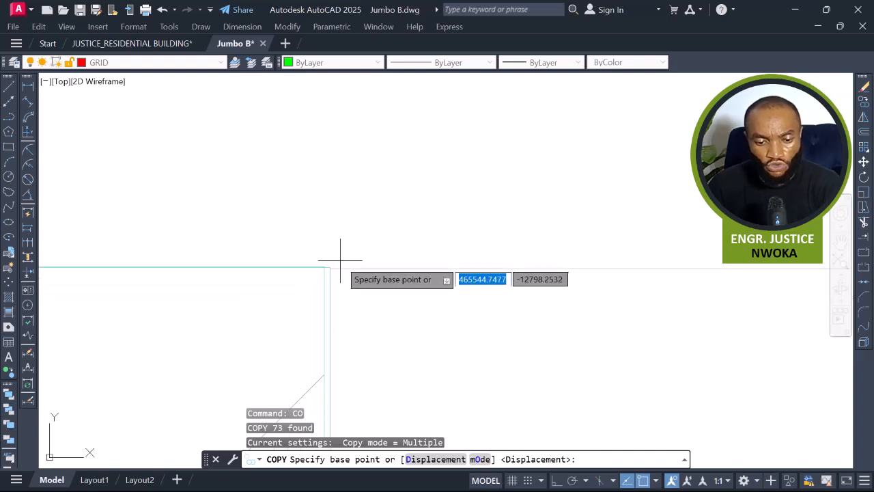
{"action": "scroll", "coordinate": [471, 232], "scroll_direction": "down", "scroll_amount": 8}
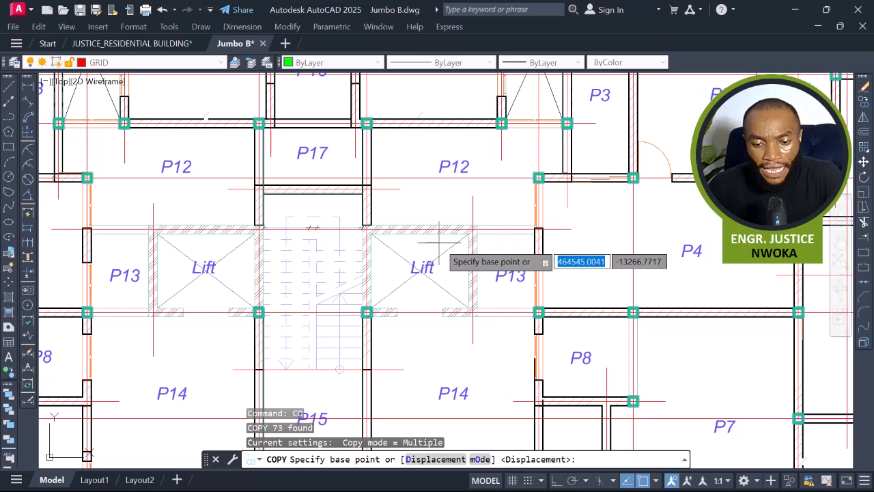
{"action": "scroll", "coordinate": [451, 235], "scroll_direction": "up", "scroll_amount": 8}
{"action": "scroll", "coordinate": [396, 240], "scroll_direction": "up", "scroll_amount": 6}
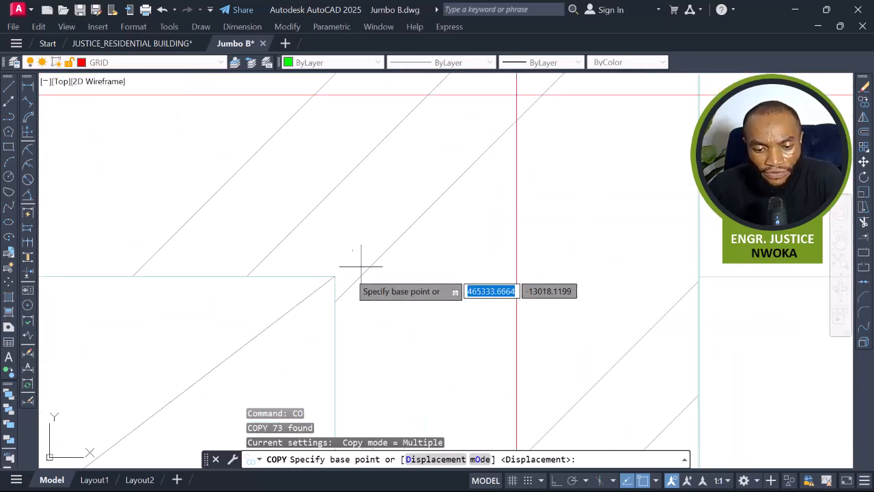
{"action": "scroll", "coordinate": [321, 287], "scroll_direction": "up", "scroll_amount": 5}
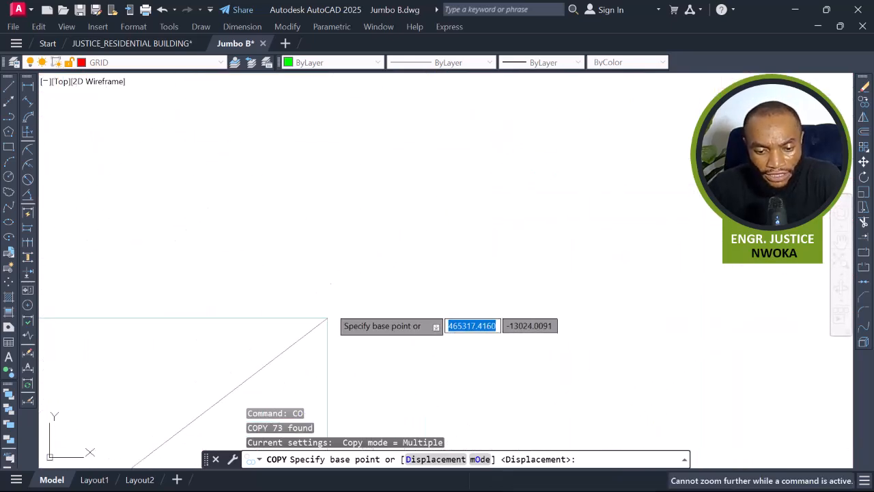
{"action": "left_click", "coordinate": [328, 318]}
Place a copy of the columns at the matching corner of the 1st- 3rd Floor Plan.
{"action": "scroll", "coordinate": [370, 231], "scroll_direction": "down", "scroll_amount": 8}
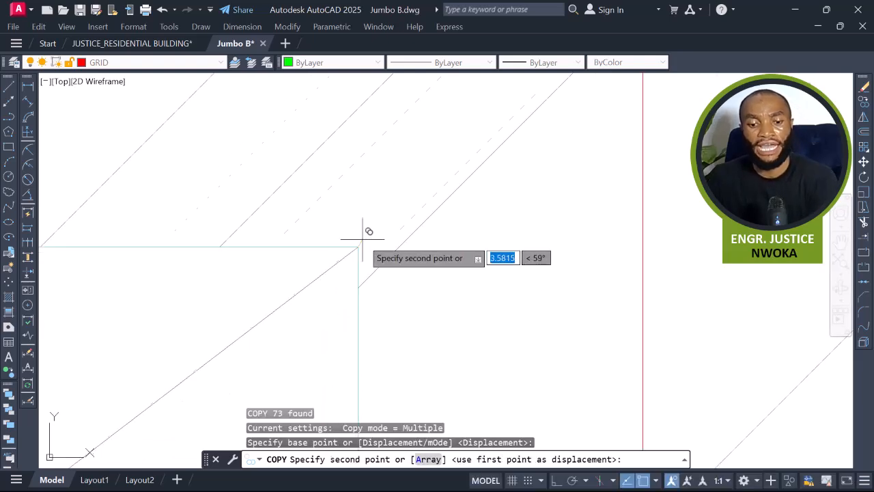
{"action": "scroll", "coordinate": [370, 230], "scroll_direction": "down", "scroll_amount": 9}
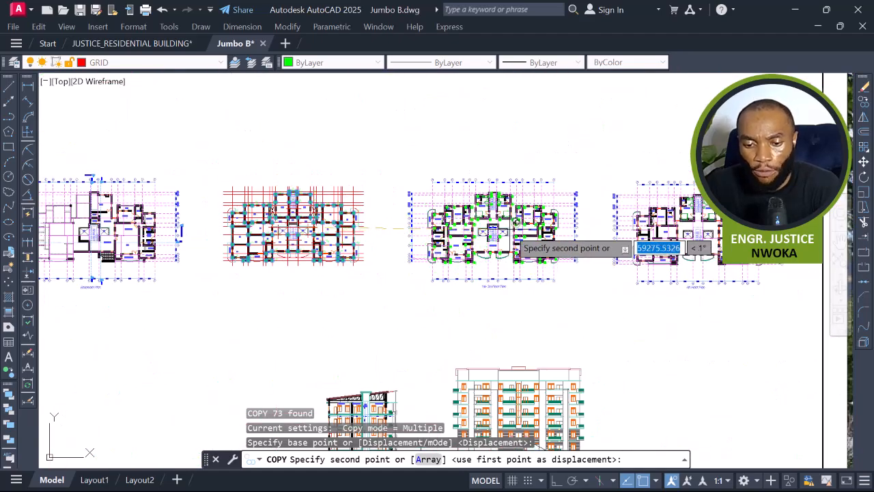
{"action": "scroll", "coordinate": [514, 224], "scroll_direction": "up", "scroll_amount": 10}
{"action": "scroll", "coordinate": [560, 239], "scroll_direction": "up", "scroll_amount": 5}
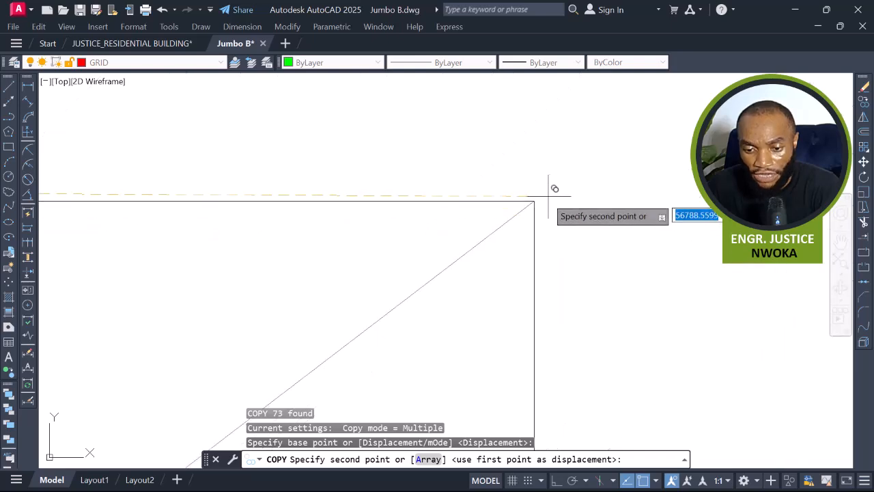
{"action": "left_click", "coordinate": [534, 200]}
Place another copy of the columns at the matching corner of the 4th Floor Plan.
{"action": "scroll", "coordinate": [362, 263], "scroll_direction": "down", "scroll_amount": 4}
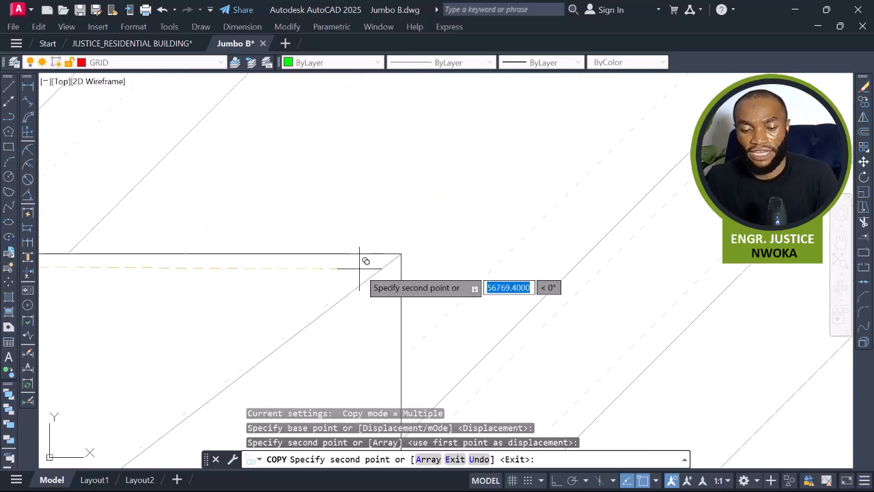
{"action": "scroll", "coordinate": [362, 267], "scroll_direction": "down", "scroll_amount": 8}
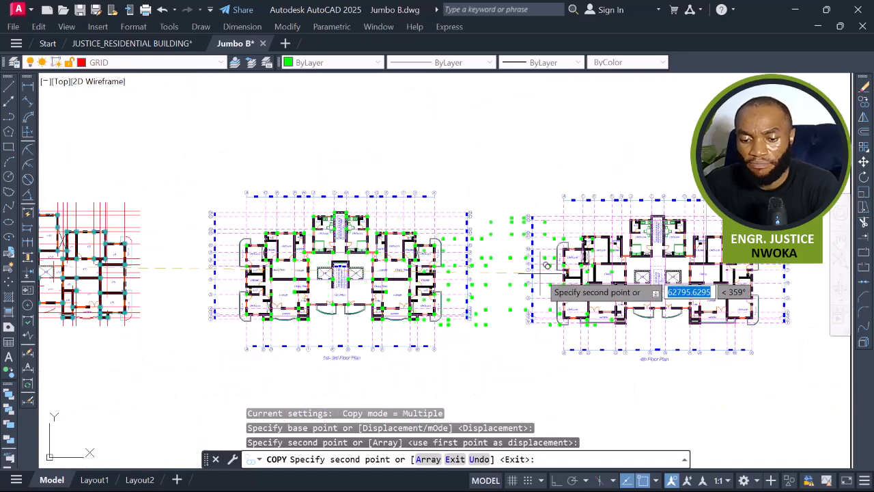
{"action": "middle_click_drag", "start_coordinate": [507, 269], "coordinate": [417, 271]}
{"action": "scroll", "coordinate": [437, 273], "scroll_direction": "up", "scroll_amount": 8}
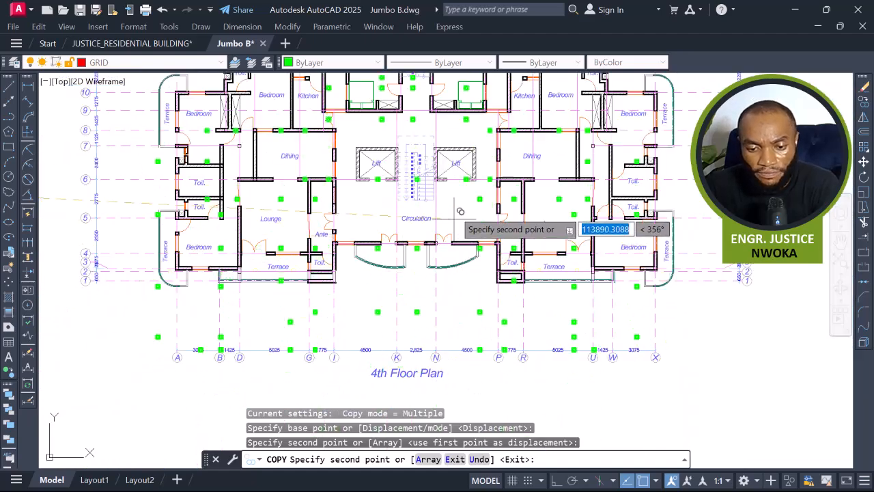
{"action": "scroll", "coordinate": [473, 140], "scroll_direction": "up", "scroll_amount": 10}
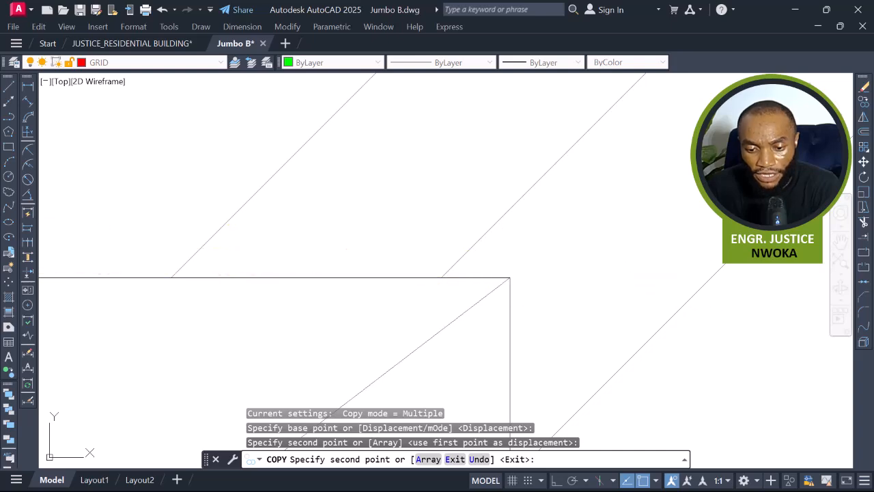
{"action": "left_click", "coordinate": [509, 277]}
Place a third copy of the columns at the matching corner of the Basement Plan and end the Copy command.
{"action": "scroll", "coordinate": [586, 201], "scroll_direction": "down", "scroll_amount": 6}
{"action": "scroll", "coordinate": [603, 185], "scroll_direction": "down", "scroll_amount": 12}
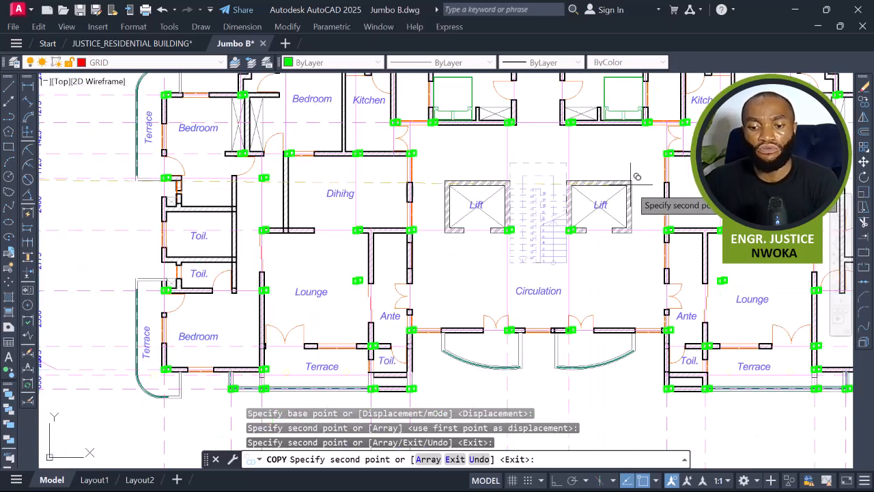
{"action": "middle_click_drag", "start_coordinate": [500, 250], "coordinate": [787, 259]}
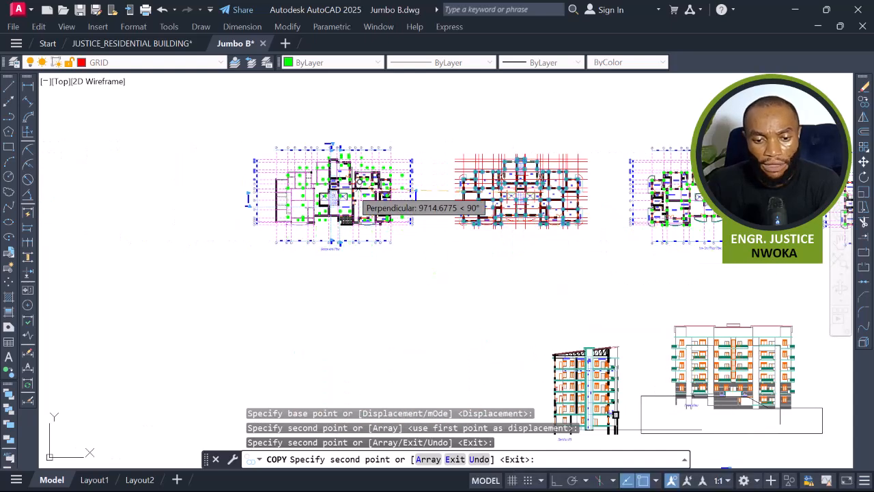
{"action": "scroll", "coordinate": [414, 196], "scroll_direction": "up", "scroll_amount": 10}
{"action": "scroll", "coordinate": [265, 275], "scroll_direction": "up", "scroll_amount": 5}
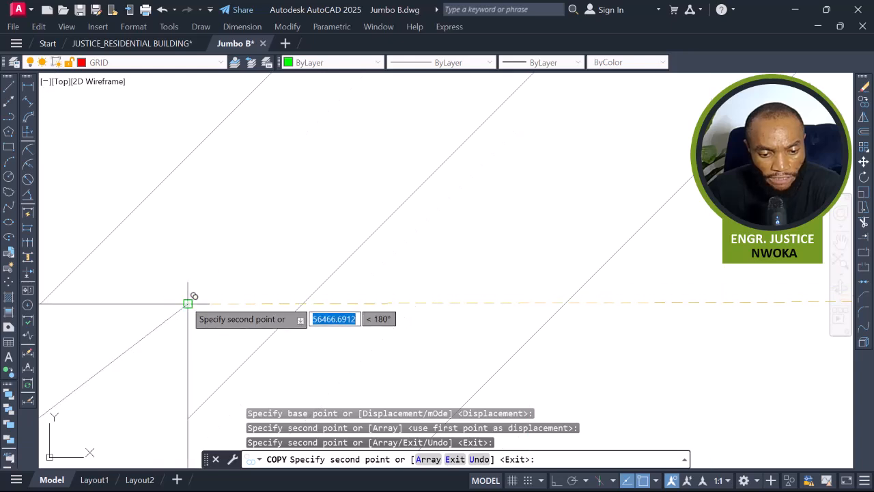
{"action": "left_click", "coordinate": [188, 304]}
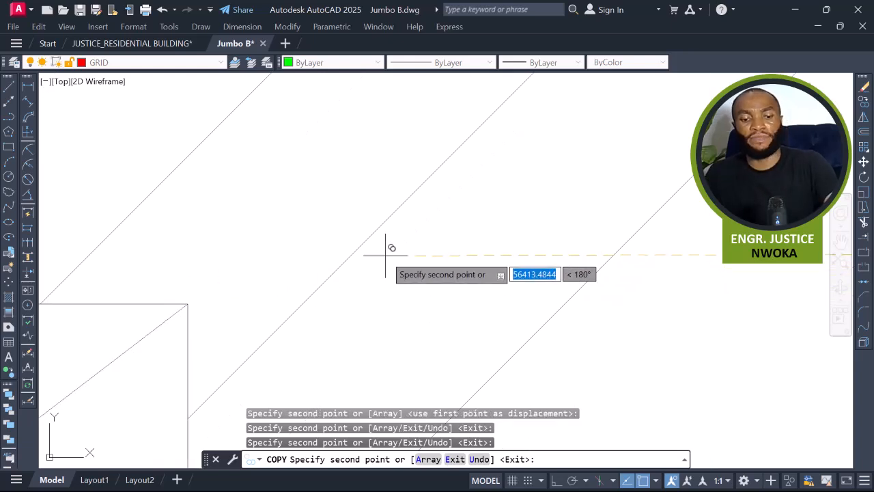
{"action": "key", "text": "Escape"}
{"action": "scroll", "coordinate": [396, 246], "scroll_direction": "down", "scroll_amount": 6}
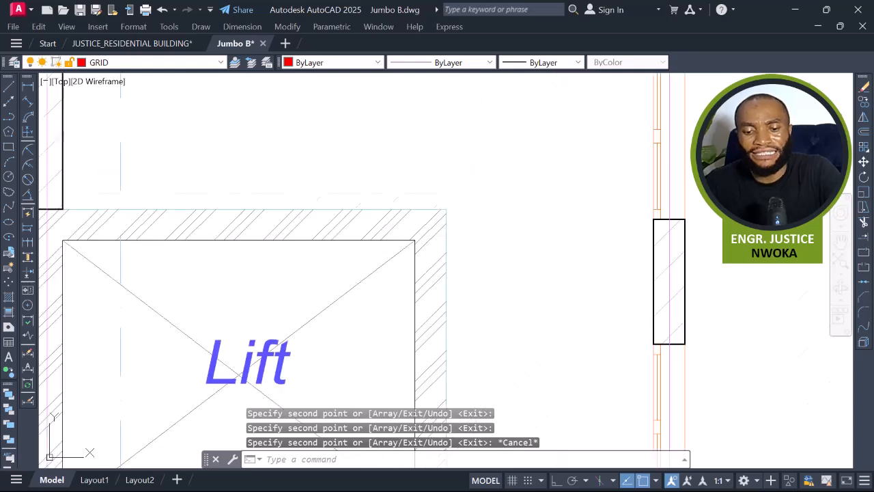
{"action": "scroll", "coordinate": [399, 232], "scroll_direction": "down", "scroll_amount": 6}
{"action": "scroll", "coordinate": [511, 229], "scroll_direction": "down", "scroll_amount": 2}
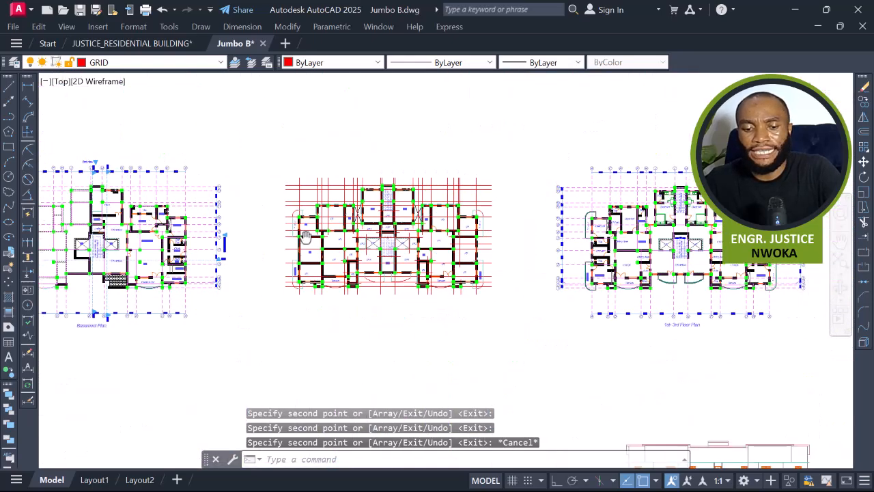
Copy the 1st- 3rd Floor Plan title below the slab panel plan and try retitling the copy for the ground floor.
{"action": "scroll", "coordinate": [368, 219], "scroll_direction": "up", "scroll_amount": 4}
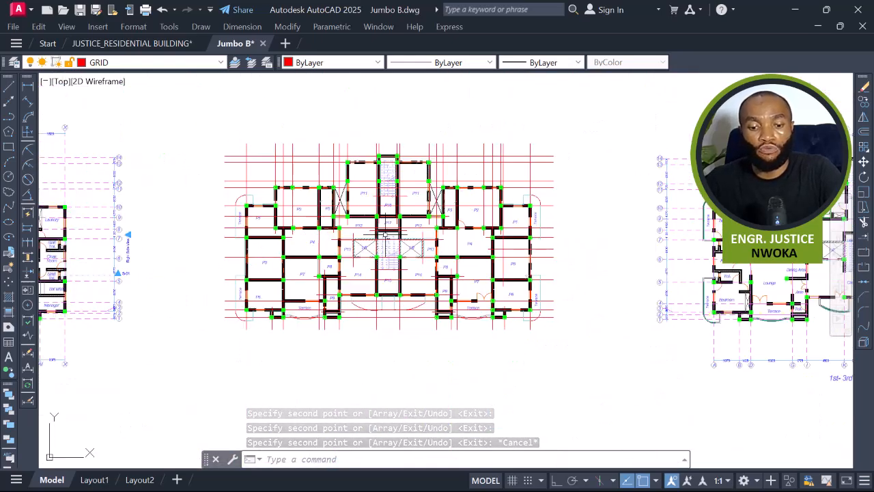
{"action": "scroll", "coordinate": [227, 207], "scroll_direction": "down", "scroll_amount": 2}
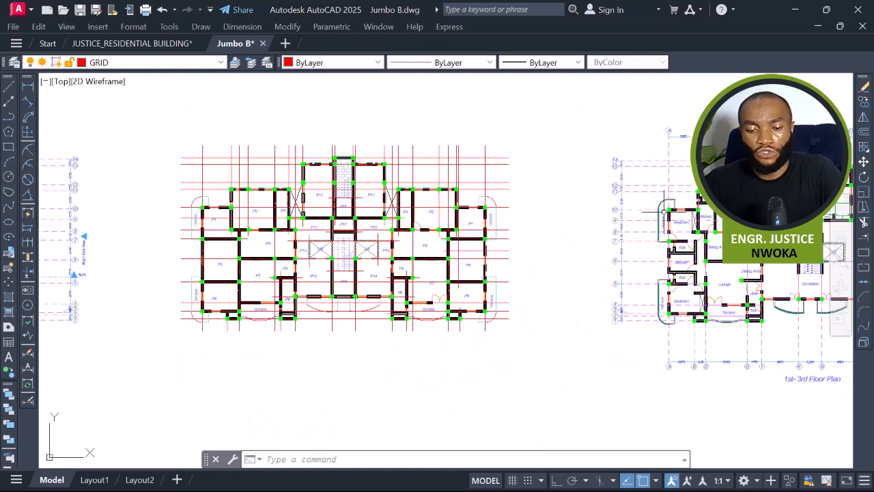
{"action": "middle_click_drag", "start_coordinate": [713, 193], "coordinate": [332, 193]}
{"action": "middle_click_drag", "start_coordinate": [402, 189], "coordinate": [476, 189]}
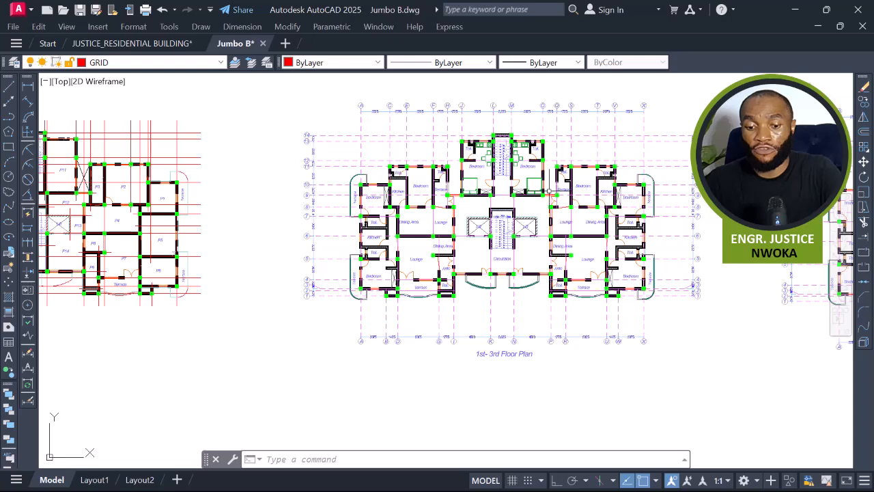
{"action": "middle_click_drag", "start_coordinate": [509, 314], "coordinate": [644, 300]}
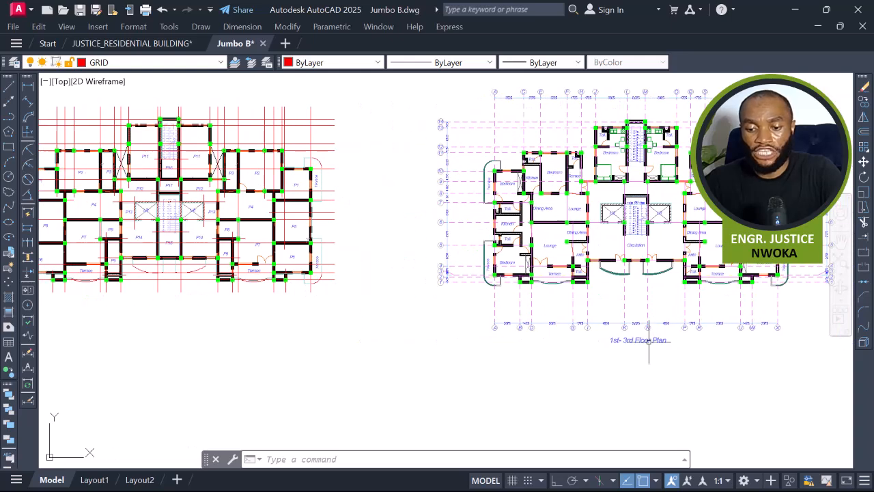
{"action": "type", "text": "CO"}
{"action": "key", "text": "Return"}
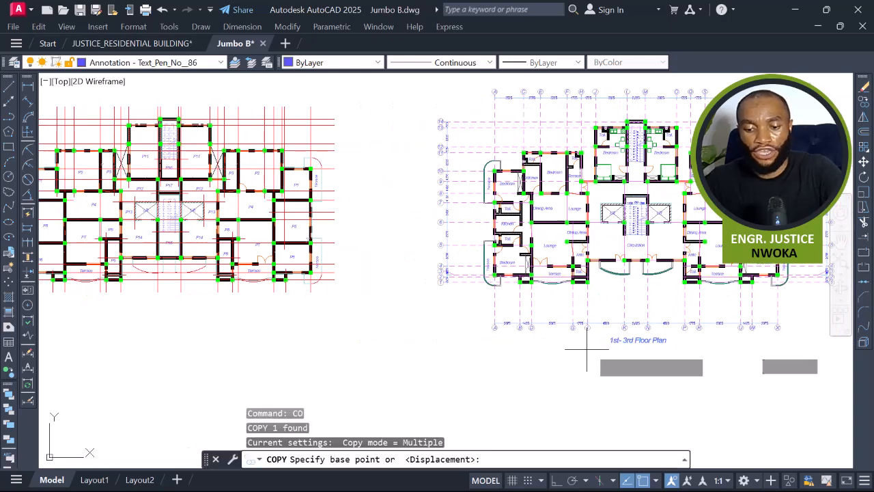
{"action": "left_click", "coordinate": [609, 339]}
{"action": "mouse_move", "coordinate": [312, 341]}
{"action": "middle_mouse_down"}
{"action": "mouse_move", "coordinate": [330, 339]}
{"action": "mouse_move", "coordinate": [30, 316]}
{"action": "middle_mouse_up"}
{"action": "scroll", "coordinate": [400, 250], "scroll_direction": "up", "scroll_amount": 2}
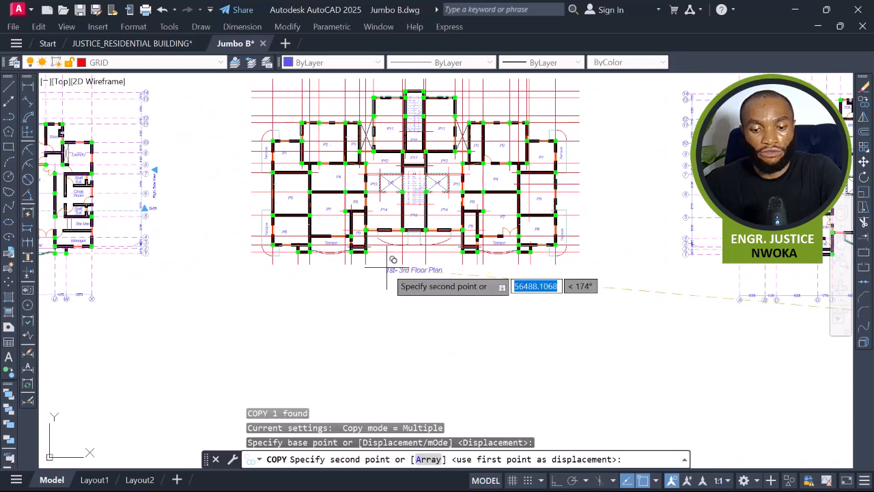
{"action": "scroll", "coordinate": [387, 259], "scroll_direction": "up", "scroll_amount": 3}
{"action": "left_click", "coordinate": [403, 273]}
{"action": "left_click", "coordinate": [404, 273]}
{"action": "key", "text": "Escape"}
{"action": "left_click", "coordinate": [409, 274]}
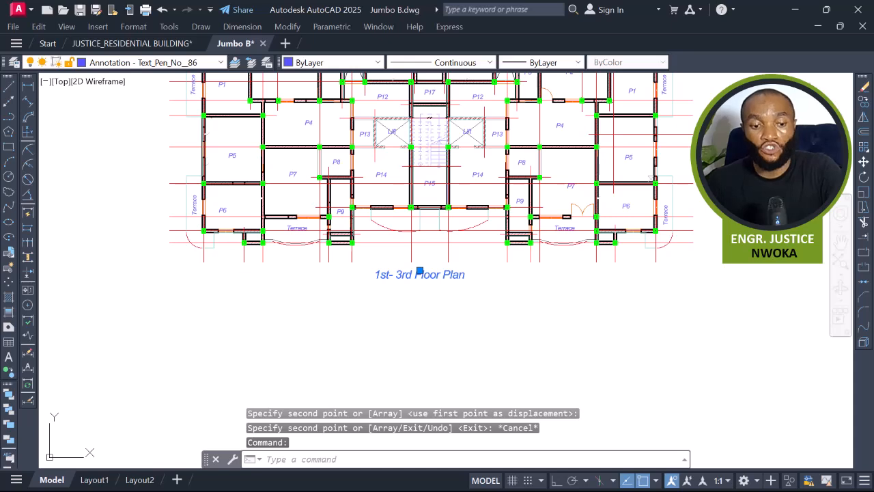
{"action": "double_click", "coordinate": [413, 274]}
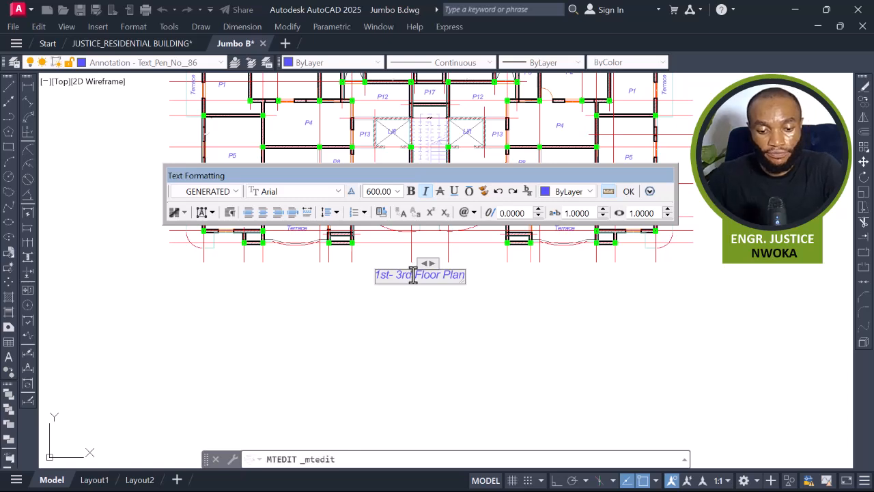
{"action": "key", "text": "BackSpace"}
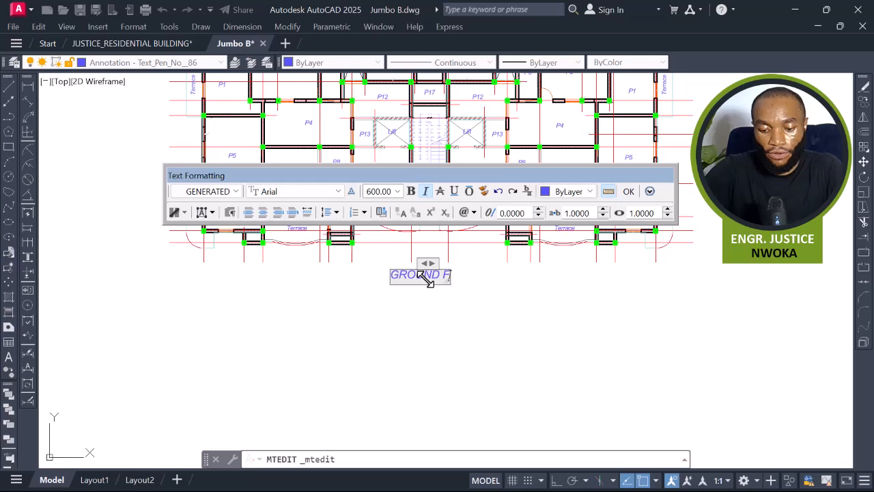
{"action": "key", "text": "Escape"}
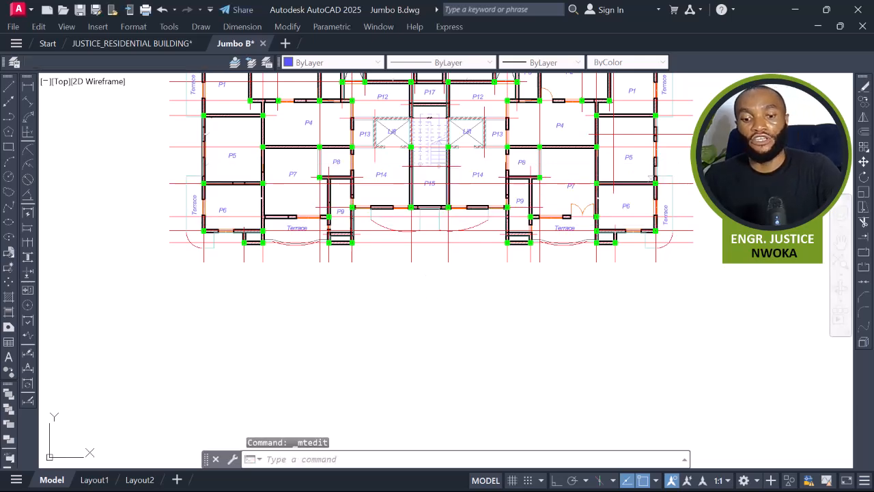
Inspect how the copied columns sit on the walls of the 1st- 3rd and 4th Floor Plans.
{"action": "scroll", "coordinate": [330, 311], "scroll_direction": "down", "scroll_amount": 2}
{"action": "middle_click_drag", "start_coordinate": [564, 275], "coordinate": [236, 271]}
{"action": "mouse_move", "coordinate": [590, 346]}
{"action": "middle_mouse_down"}
{"action": "mouse_move", "coordinate": [519, 390]}
{"action": "mouse_move", "coordinate": [450, 383]}
{"action": "middle_mouse_up"}
{"action": "scroll", "coordinate": [433, 372], "scroll_direction": "up", "scroll_amount": 5}
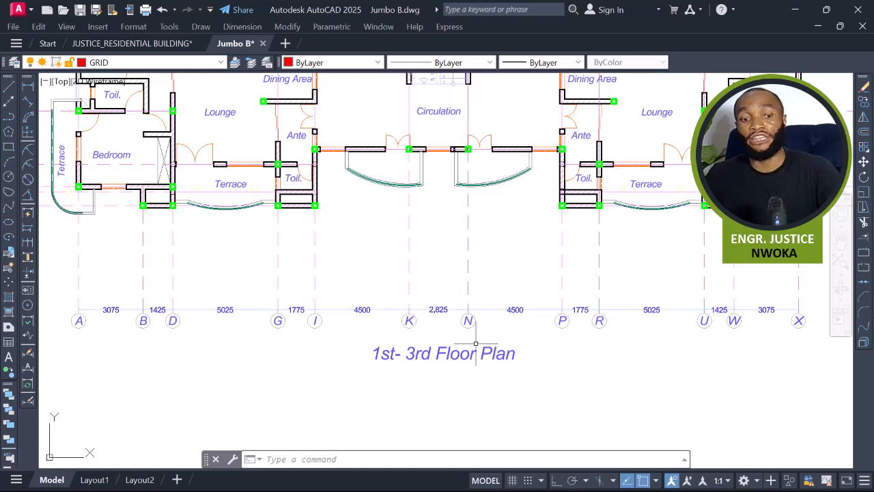
{"action": "scroll", "coordinate": [387, 355], "scroll_direction": "up", "scroll_amount": 2}
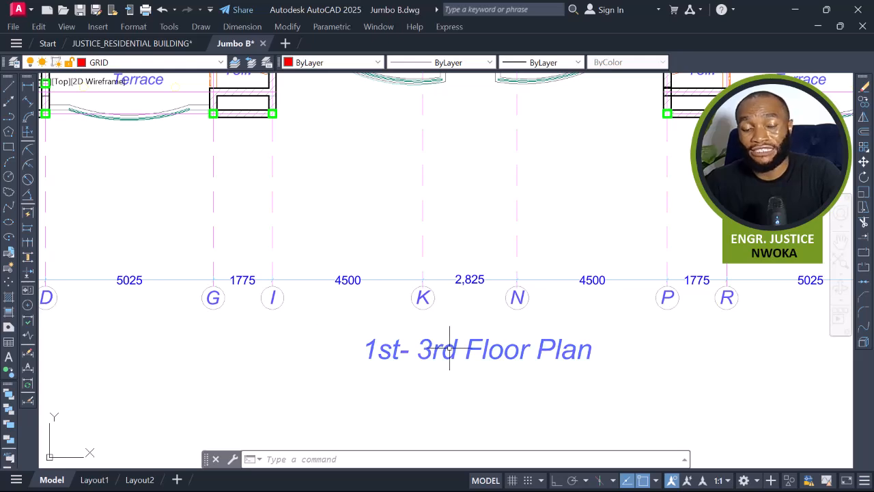
{"action": "scroll", "coordinate": [422, 346], "scroll_direction": "down", "scroll_amount": 3}
{"action": "middle_click_drag", "start_coordinate": [445, 293], "coordinate": [459, 400]}
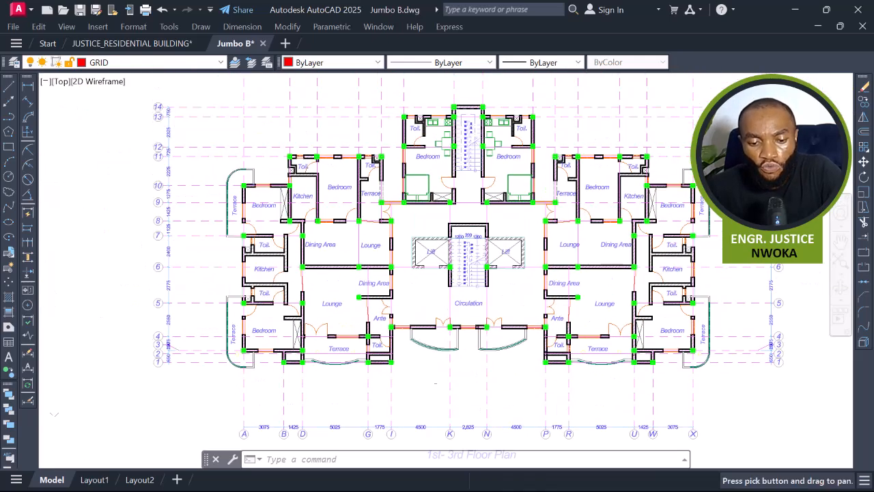
{"action": "scroll", "coordinate": [334, 217], "scroll_direction": "up", "scroll_amount": 5}
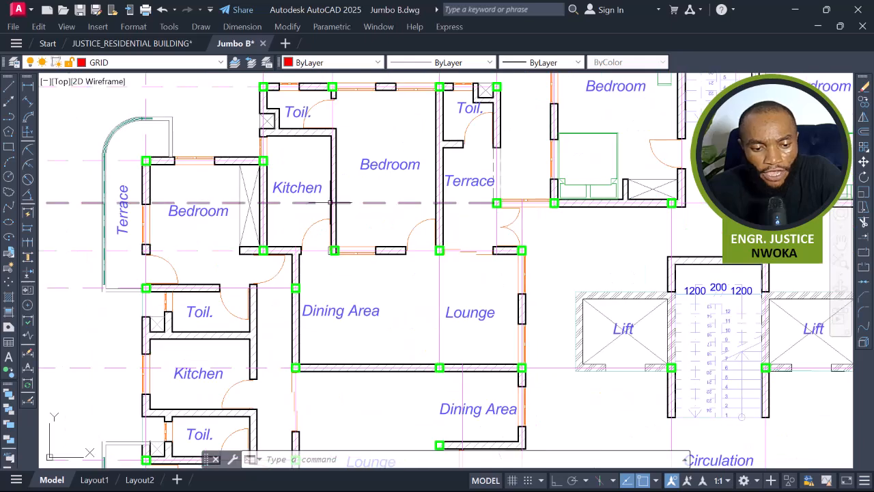
{"action": "middle_click_drag", "start_coordinate": [331, 205], "coordinate": [349, 288]}
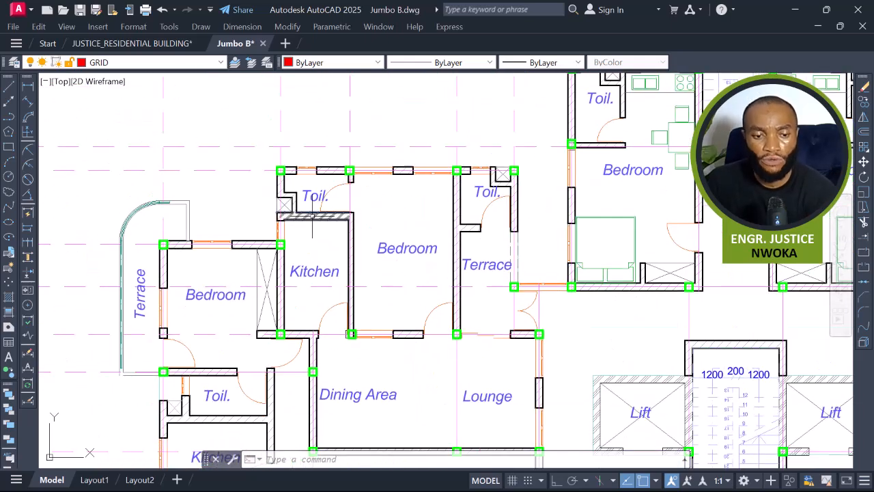
{"action": "middle_click_drag", "start_coordinate": [343, 194], "coordinate": [202, 271]}
{"action": "middle_click_drag", "start_coordinate": [684, 223], "coordinate": [495, 220]}
{"action": "middle_click_drag", "start_coordinate": [683, 263], "coordinate": [415, 227]}
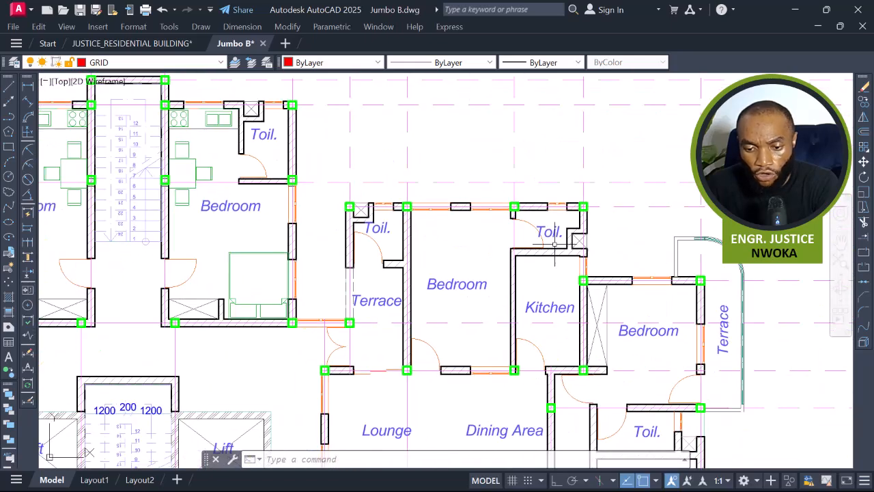
{"action": "middle_click_drag", "start_coordinate": [550, 353], "coordinate": [546, 271]}
{"action": "middle_click_drag", "start_coordinate": [526, 309], "coordinate": [523, 279]}
{"action": "middle_click_drag", "start_coordinate": [531, 371], "coordinate": [619, 230]}
{"action": "middle_click_drag", "start_coordinate": [485, 280], "coordinate": [695, 269]}
{"action": "middle_click_drag", "start_coordinate": [436, 238], "coordinate": [578, 320]}
{"action": "scroll", "coordinate": [578, 320], "scroll_direction": "down", "scroll_amount": 6}
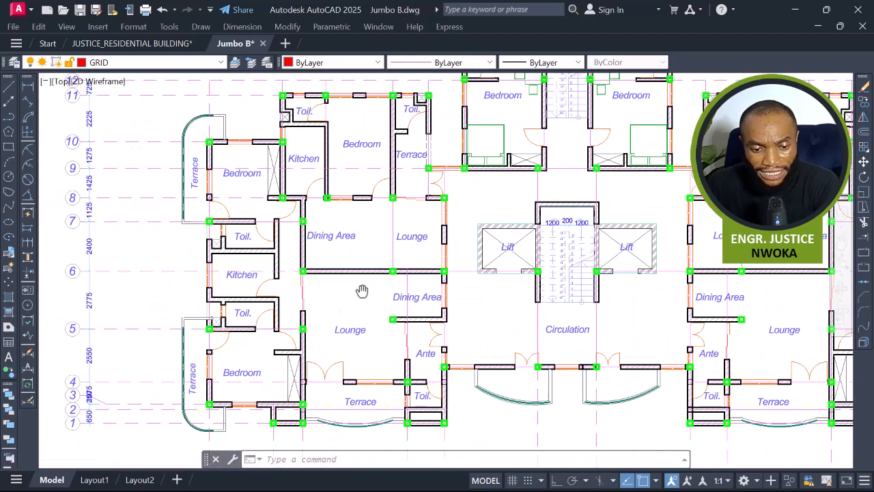
{"action": "scroll", "coordinate": [605, 290], "scroll_direction": "down", "scroll_amount": 2}
{"action": "middle_click_drag", "start_coordinate": [610, 287], "coordinate": [278, 253]}
{"action": "scroll", "coordinate": [440, 248], "scroll_direction": "up", "scroll_amount": 6}
{"action": "middle_click_drag", "start_coordinate": [433, 287], "coordinate": [442, 241]}
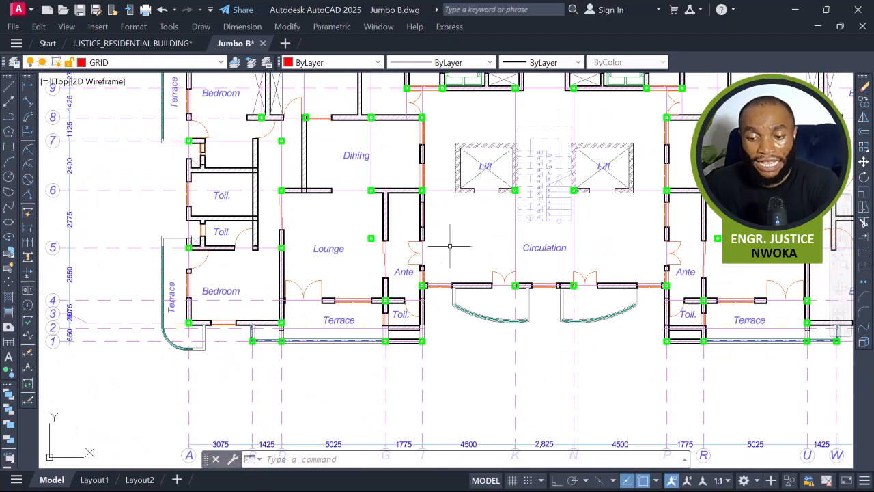
{"action": "scroll", "coordinate": [366, 241], "scroll_direction": "up", "scroll_amount": 4}
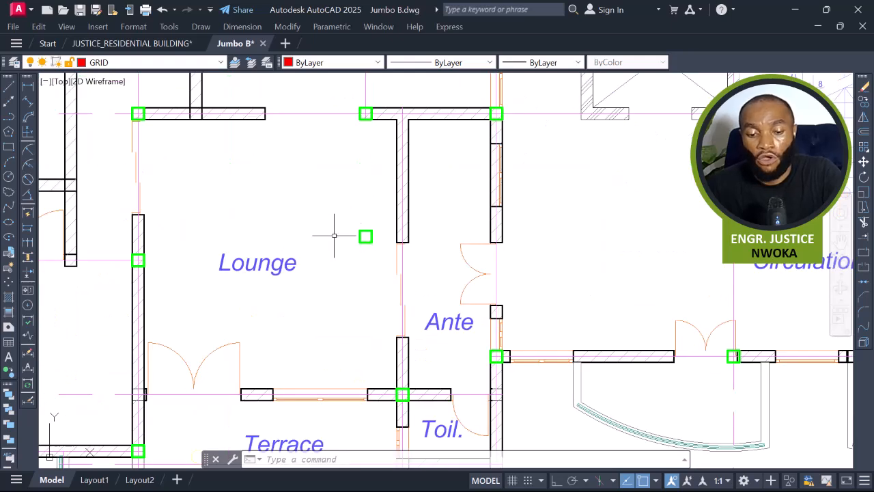
{"action": "scroll", "coordinate": [332, 226], "scroll_direction": "down", "scroll_amount": 6}
{"action": "middle_click_drag", "start_coordinate": [334, 232], "coordinate": [701, 259]}
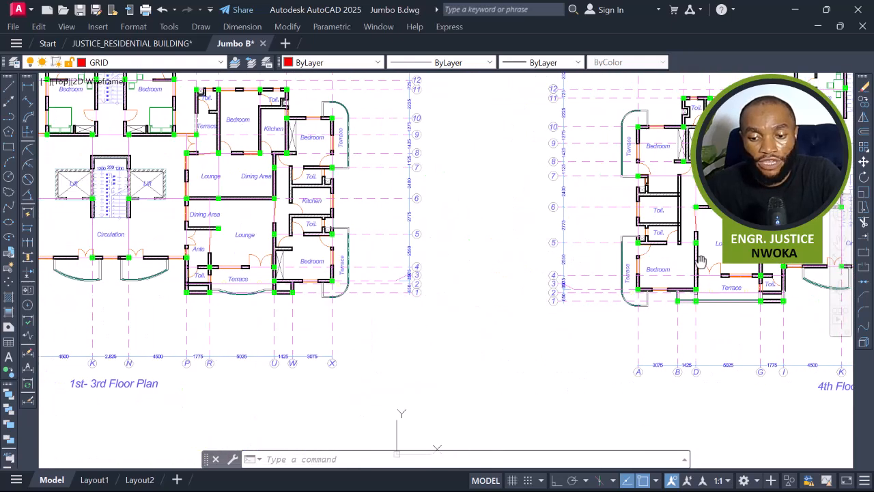
{"action": "middle_click_drag", "start_coordinate": [401, 268], "coordinate": [703, 273]}
{"action": "scroll", "coordinate": [356, 235], "scroll_direction": "up", "scroll_amount": 5}
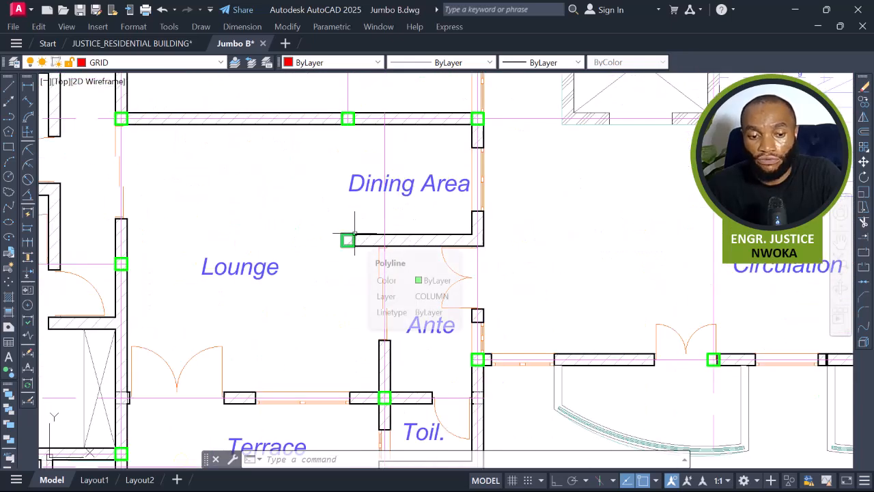
{"action": "scroll", "coordinate": [272, 249], "scroll_direction": "down", "scroll_amount": 7}
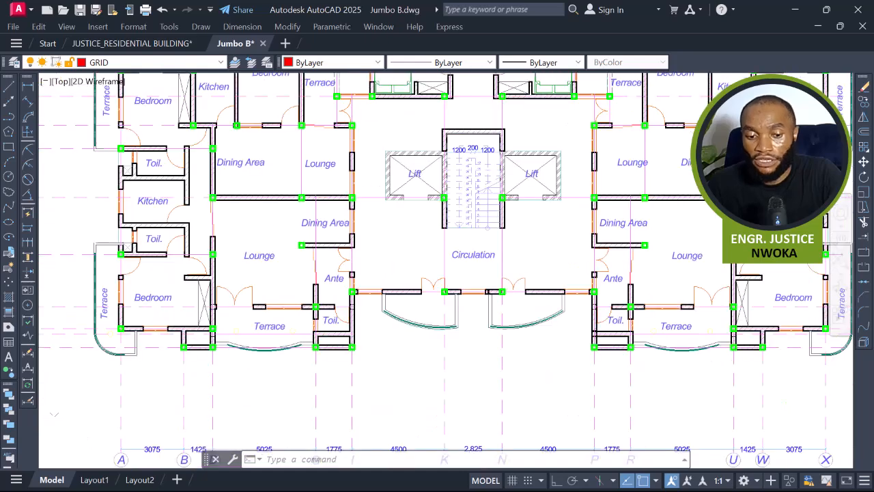
{"action": "middle_click_drag", "start_coordinate": [710, 293], "coordinate": [493, 281]}
{"action": "scroll", "coordinate": [522, 240], "scroll_direction": "up", "scroll_amount": 7}
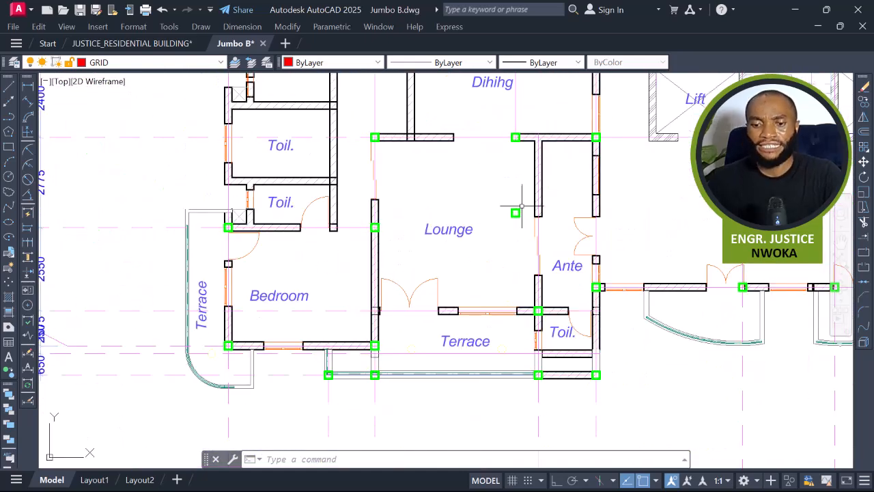
{"action": "scroll", "coordinate": [521, 212], "scroll_direction": "down", "scroll_amount": 6}
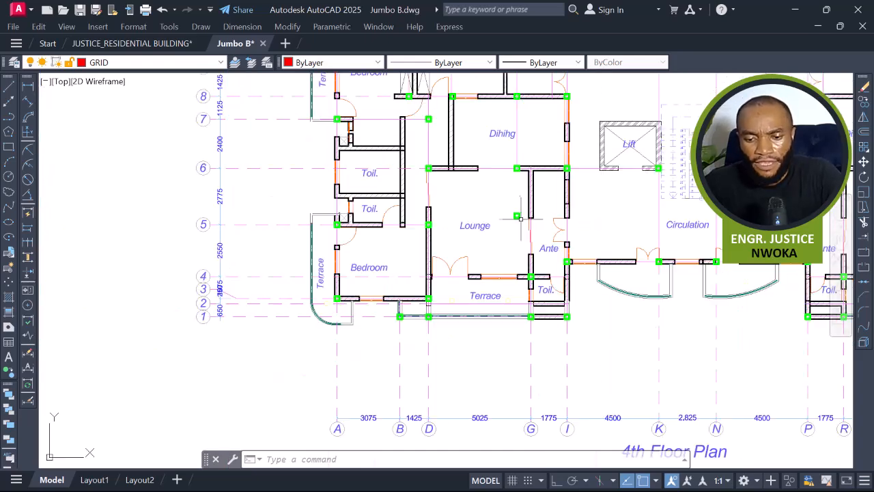
{"action": "middle_click_drag", "start_coordinate": [455, 227], "coordinate": [767, 230]}
{"action": "scroll", "coordinate": [397, 208], "scroll_direction": "up", "scroll_amount": 2}
{"action": "middle_click_drag", "start_coordinate": [397, 208], "coordinate": [356, 216]}
{"action": "scroll", "coordinate": [321, 225], "scroll_direction": "down", "scroll_amount": 4}
{"action": "scroll", "coordinate": [676, 230], "scroll_direction": "up", "scroll_amount": 2}
{"action": "middle_click_drag", "start_coordinate": [676, 230], "coordinate": [533, 226]}
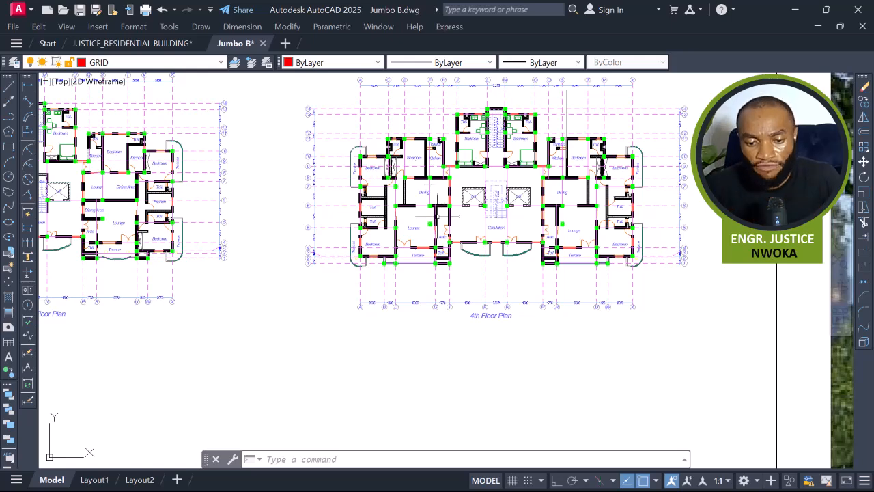
{"action": "scroll", "coordinate": [435, 215], "scroll_direction": "up", "scroll_amount": 6}
{"action": "scroll", "coordinate": [355, 252], "scroll_direction": "down", "scroll_amount": 6}
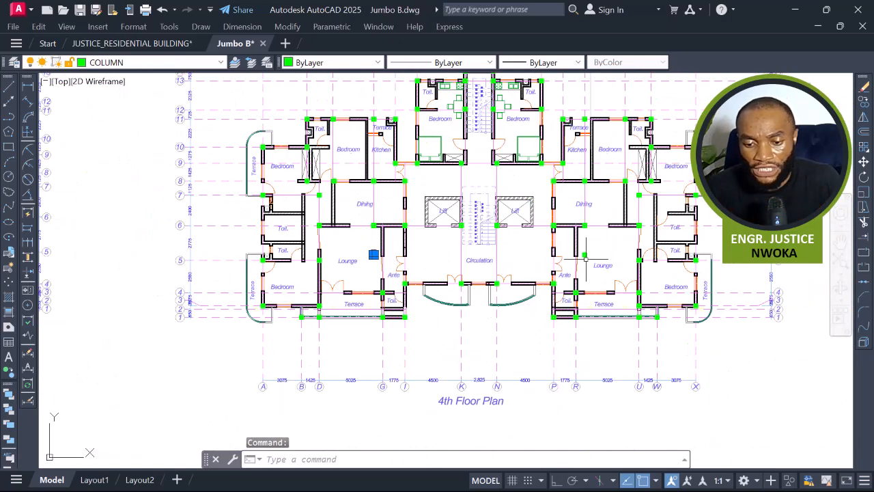
{"action": "scroll", "coordinate": [581, 258], "scroll_direction": "up", "scroll_amount": 4}
{"action": "middle_click_drag", "start_coordinate": [614, 226], "coordinate": [570, 281]}
{"action": "scroll", "coordinate": [624, 211], "scroll_direction": "up", "scroll_amount": 2}
{"action": "scroll", "coordinate": [624, 208], "scroll_direction": "down", "scroll_amount": 2}
{"action": "middle_click_drag", "start_coordinate": [569, 131], "coordinate": [624, 164]}
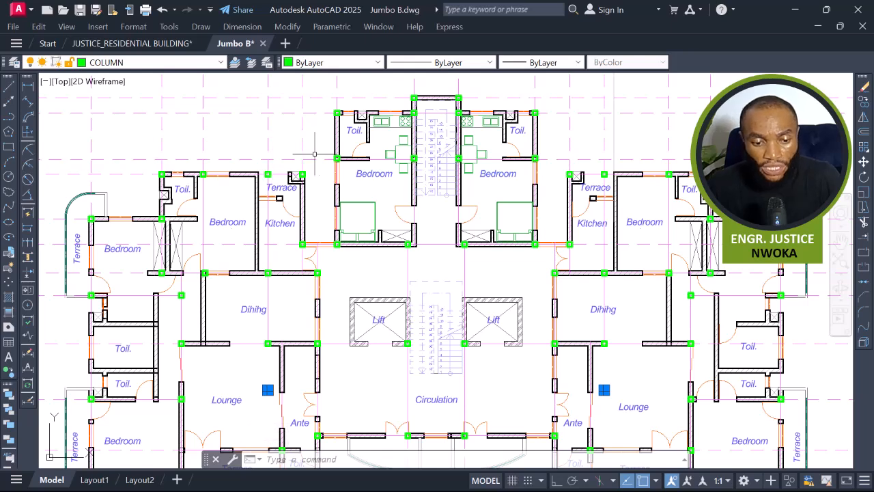
{"action": "middle_click_drag", "start_coordinate": [339, 299], "coordinate": [364, 164]}
{"action": "scroll", "coordinate": [294, 253], "scroll_direction": "up", "scroll_amount": 2}
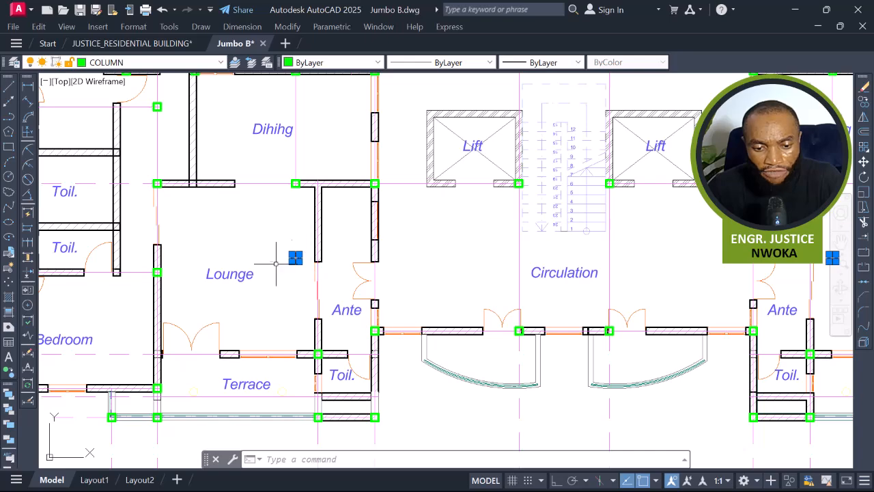
{"action": "scroll", "coordinate": [313, 258], "scroll_direction": "up", "scroll_amount": 2}
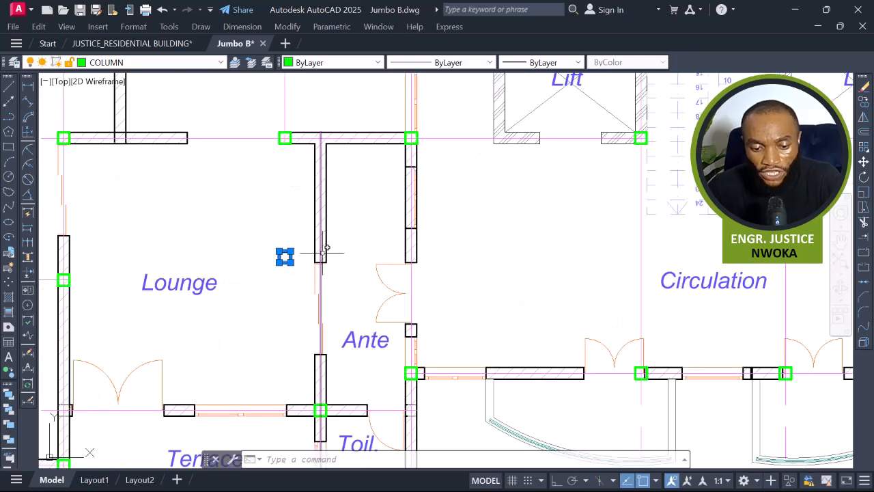
{"action": "scroll", "coordinate": [512, 225], "scroll_direction": "down", "scroll_amount": 6}
{"action": "scroll", "coordinate": [593, 211], "scroll_direction": "down", "scroll_amount": 2}
{"action": "key", "text": "Escape"}
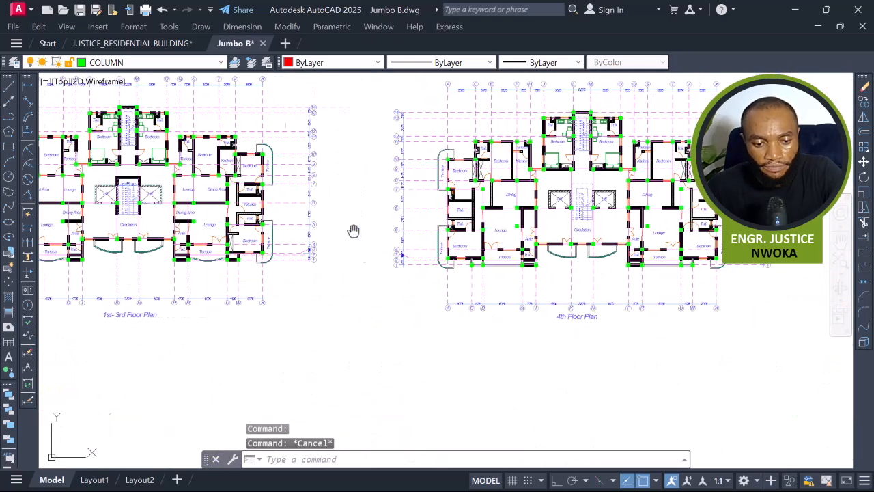
Move the column at the end of the wall near P8 in the slab panel plan onto the wall junction.
{"action": "middle_click_drag", "start_coordinate": [302, 232], "coordinate": [588, 235]}
{"action": "middle_click_drag", "start_coordinate": [381, 216], "coordinate": [622, 215]}
{"action": "scroll", "coordinate": [134, 219], "scroll_direction": "up", "scroll_amount": 8}
{"action": "scroll", "coordinate": [178, 222], "scroll_direction": "up", "scroll_amount": 2}
{"action": "left_click", "coordinate": [187, 232]}
{"action": "key", "text": "Return"}
{"action": "scroll", "coordinate": [188, 231], "scroll_direction": "up", "scroll_amount": 2}
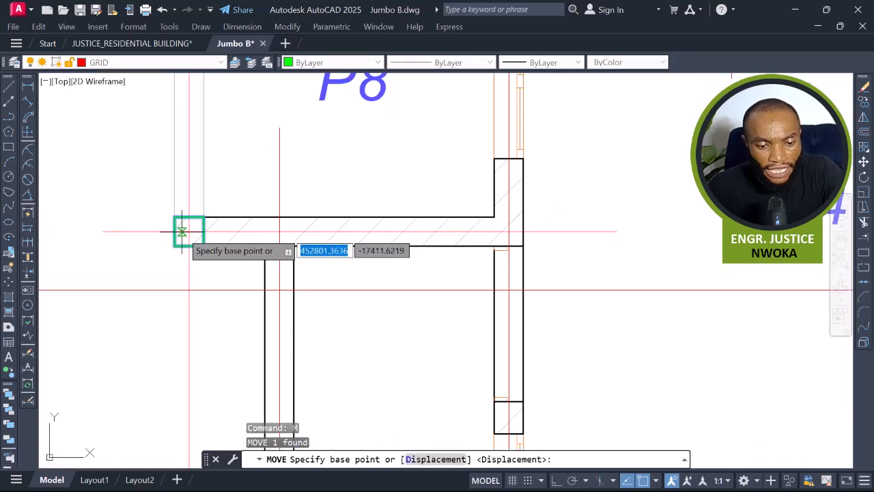
{"action": "left_click", "coordinate": [189, 231]}
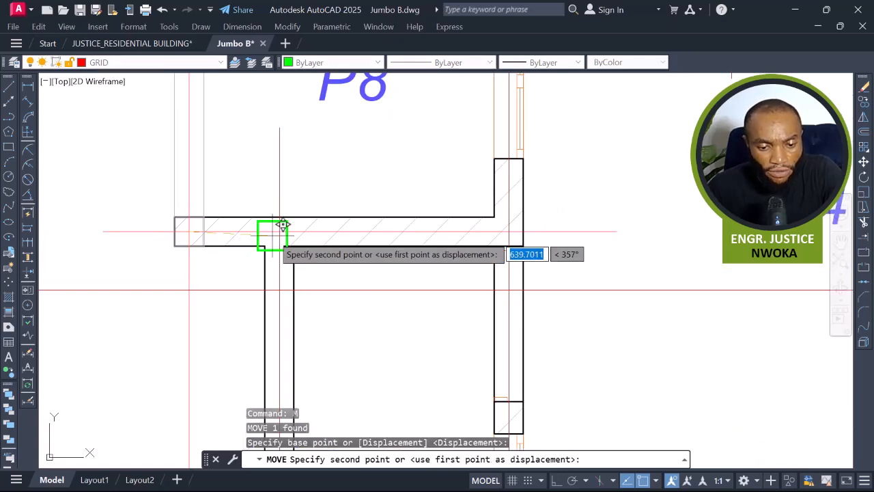
{"action": "left_click", "coordinate": [280, 232]}
{"action": "key", "text": "Escape"}
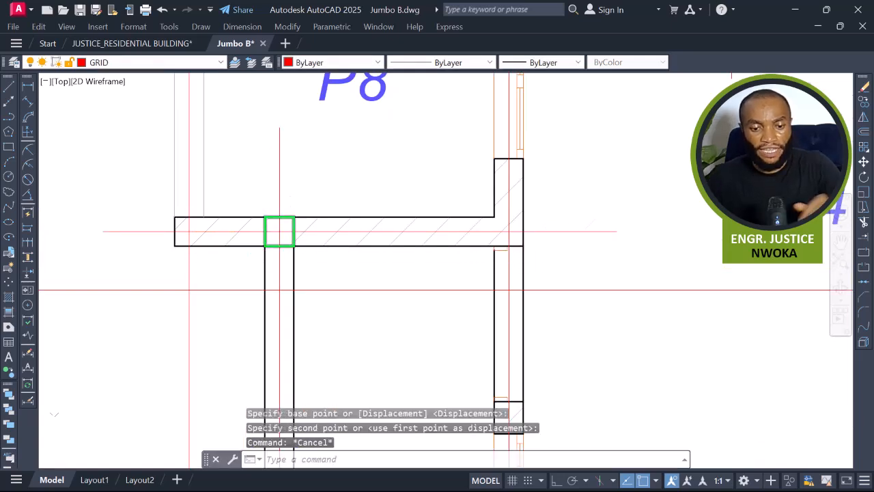
Copy the moved column near P8 from the slab panel plan onto the 1st- 3rd Floor Plan, using the lift corner as reference.
{"action": "scroll", "coordinate": [314, 239], "scroll_direction": "down", "scroll_amount": 2}
{"action": "scroll", "coordinate": [322, 243], "scroll_direction": "up", "scroll_amount": 2}
{"action": "left_click", "coordinate": [319, 233]}
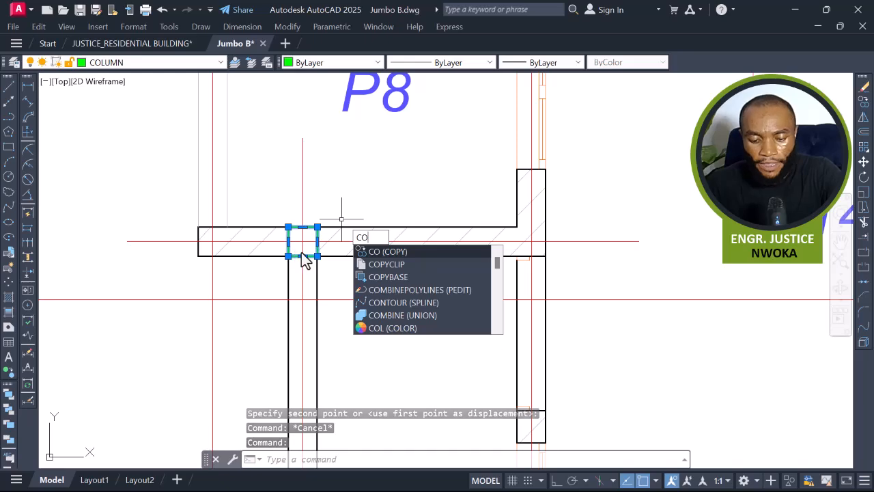
{"action": "key", "text": "Return"}
{"action": "scroll", "coordinate": [307, 266], "scroll_direction": "down", "scroll_amount": 5}
{"action": "scroll", "coordinate": [307, 269], "scroll_direction": "down", "scroll_amount": 2}
{"action": "scroll", "coordinate": [410, 256], "scroll_direction": "up", "scroll_amount": 8}
{"action": "scroll", "coordinate": [399, 246], "scroll_direction": "up", "scroll_amount": 3}
{"action": "left_click", "coordinate": [386, 232]}
{"action": "scroll", "coordinate": [368, 222], "scroll_direction": "down", "scroll_amount": 3}
{"action": "scroll", "coordinate": [341, 233], "scroll_direction": "down", "scroll_amount": 6}
{"action": "scroll", "coordinate": [584, 235], "scroll_direction": "up", "scroll_amount": 6}
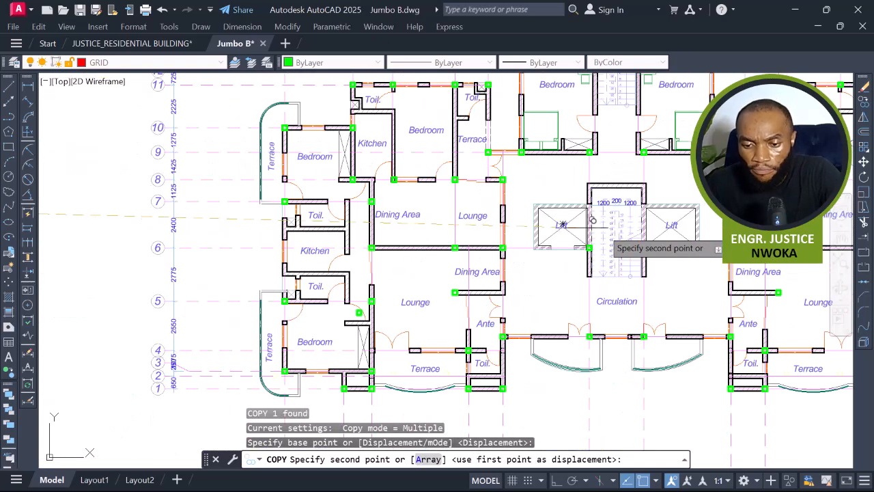
{"action": "scroll", "coordinate": [696, 211], "scroll_direction": "up", "scroll_amount": 4}
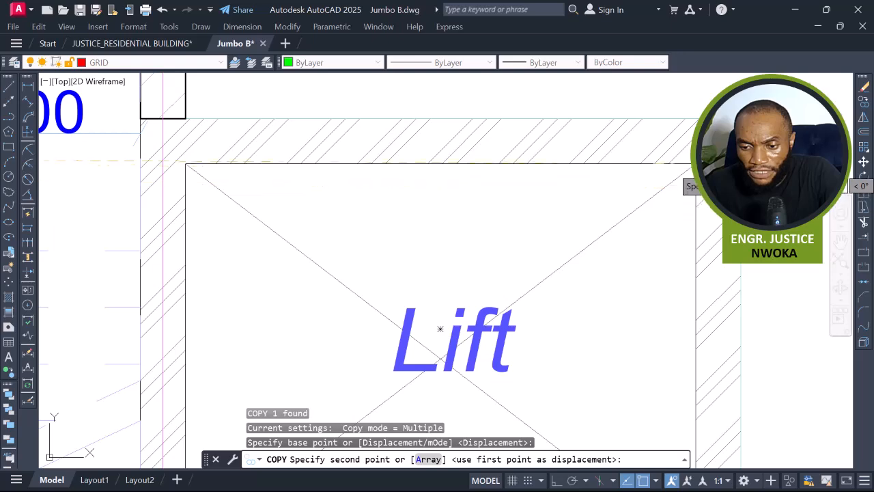
{"action": "left_click", "coordinate": [440, 328]}
{"action": "scroll", "coordinate": [554, 251], "scroll_direction": "down", "scroll_amount": 5}
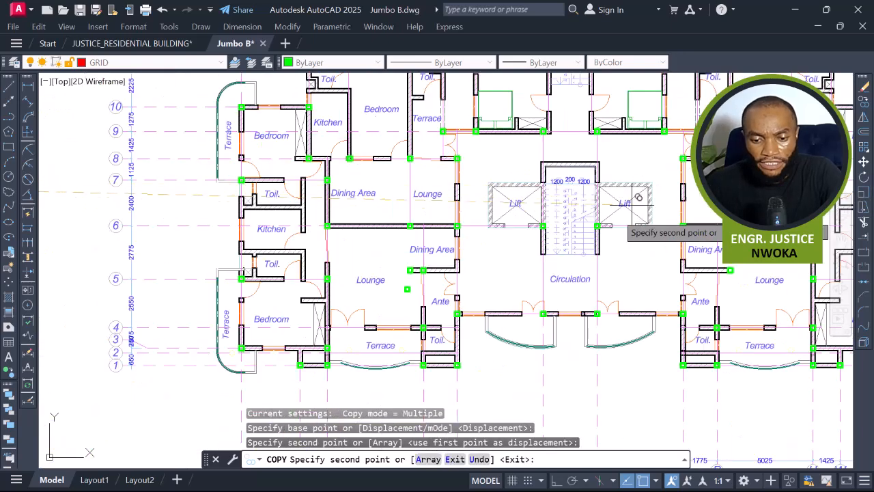
{"action": "key", "text": "Escape"}
Copy that column from the 1st- 3rd Floor Plan onto the 4th Floor Plan at the matching lift corner.
{"action": "scroll", "coordinate": [429, 271], "scroll_direction": "up", "scroll_amount": 4}
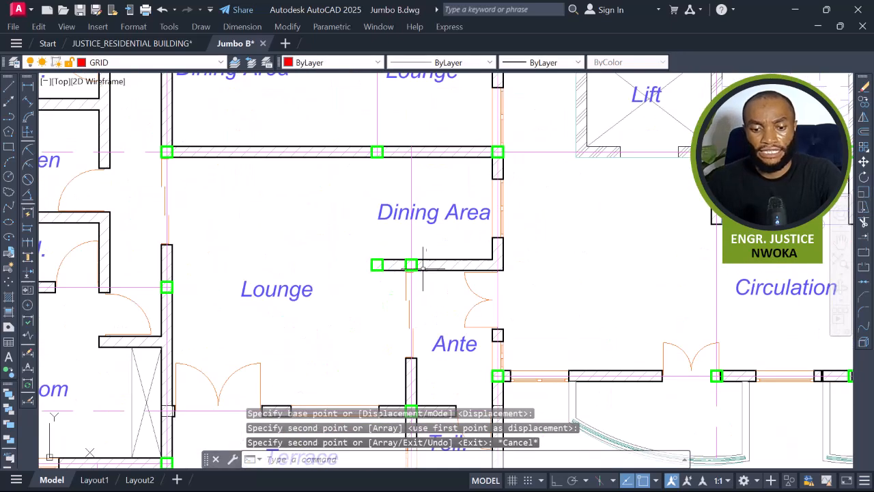
{"action": "left_click", "coordinate": [412, 264]}
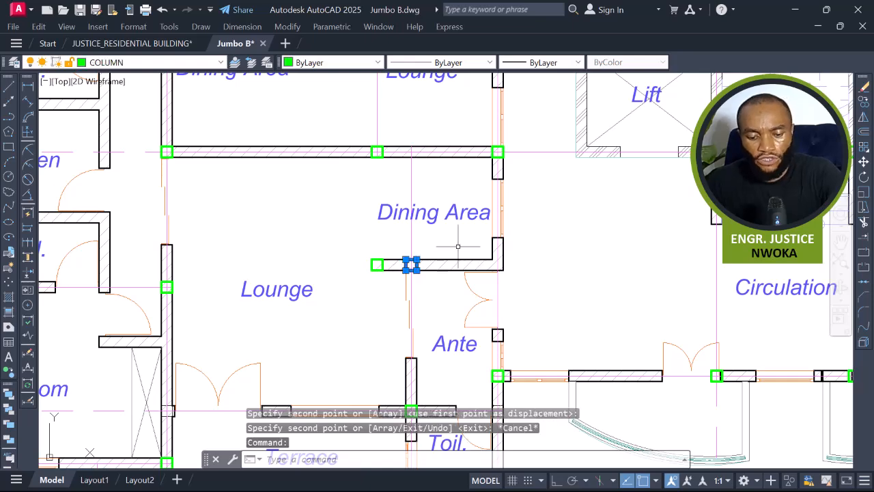
{"action": "type", "text": "CO"}
{"action": "key", "text": "Return"}
{"action": "scroll", "coordinate": [468, 301], "scroll_direction": "down", "scroll_amount": 5}
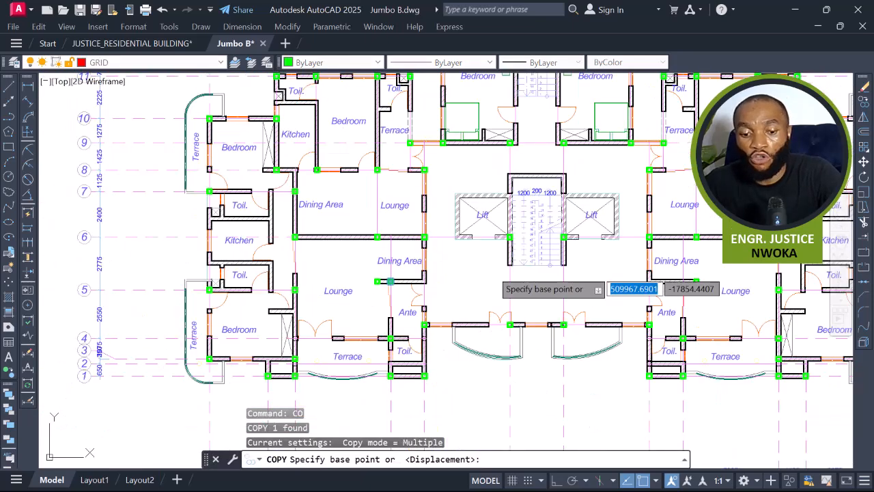
{"action": "scroll", "coordinate": [528, 225], "scroll_direction": "up", "scroll_amount": 8}
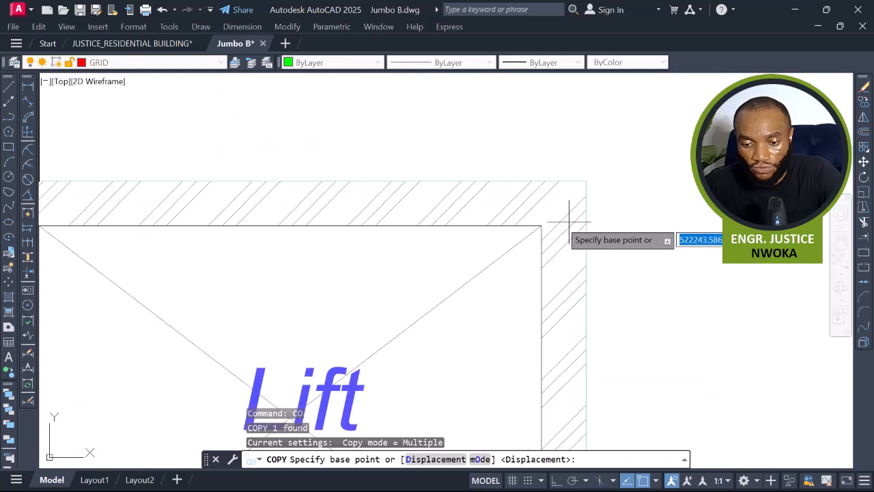
{"action": "left_click", "coordinate": [511, 232]}
{"action": "scroll", "coordinate": [424, 191], "scroll_direction": "down", "scroll_amount": 6}
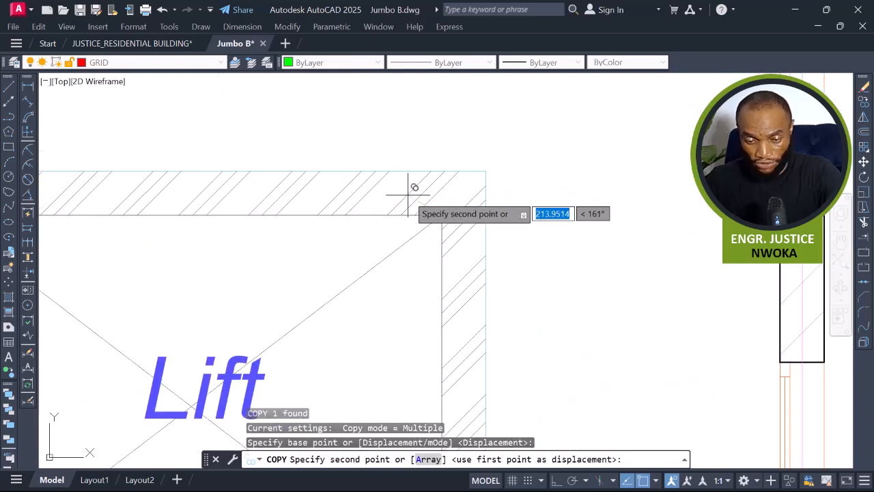
{"action": "scroll", "coordinate": [442, 188], "scroll_direction": "down", "scroll_amount": 3}
{"action": "middle_click_drag", "start_coordinate": [594, 237], "coordinate": [256, 233]}
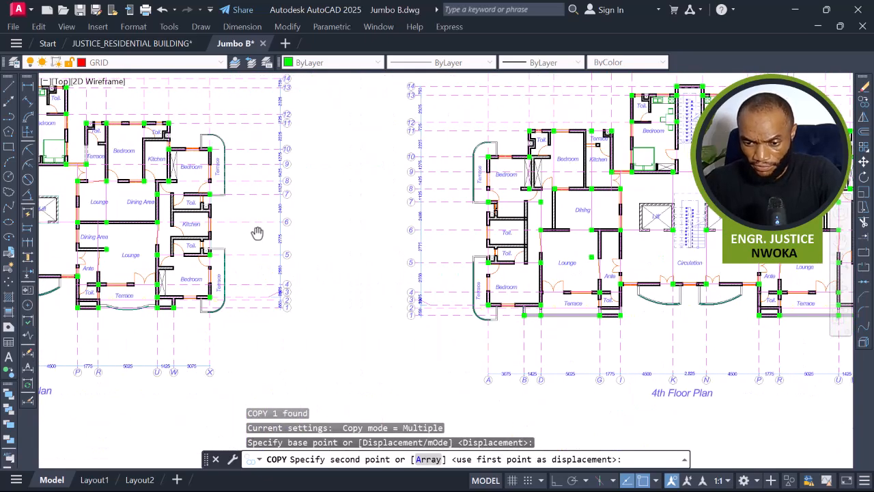
{"action": "scroll", "coordinate": [643, 226], "scroll_direction": "up", "scroll_amount": 7}
{"action": "middle_click_drag", "start_coordinate": [745, 235], "coordinate": [642, 226]}
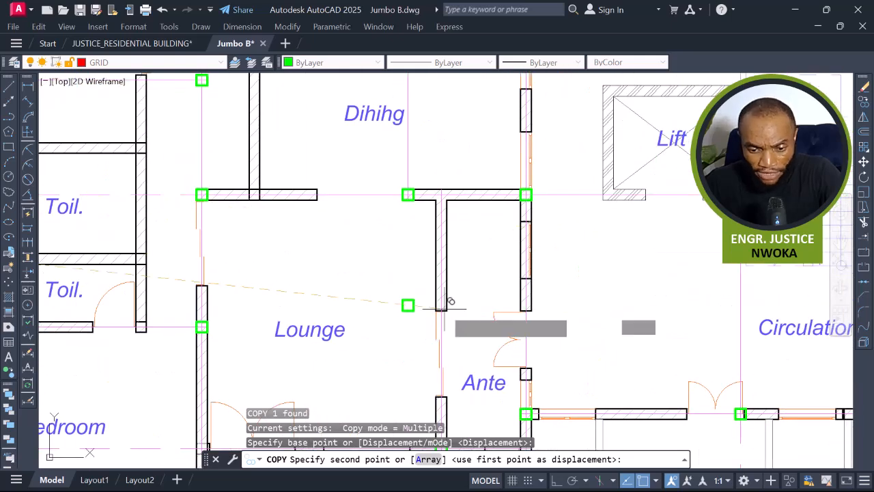
{"action": "scroll", "coordinate": [426, 299], "scroll_direction": "down", "scroll_amount": 4}
{"action": "scroll", "coordinate": [652, 218], "scroll_direction": "up", "scroll_amount": 10}
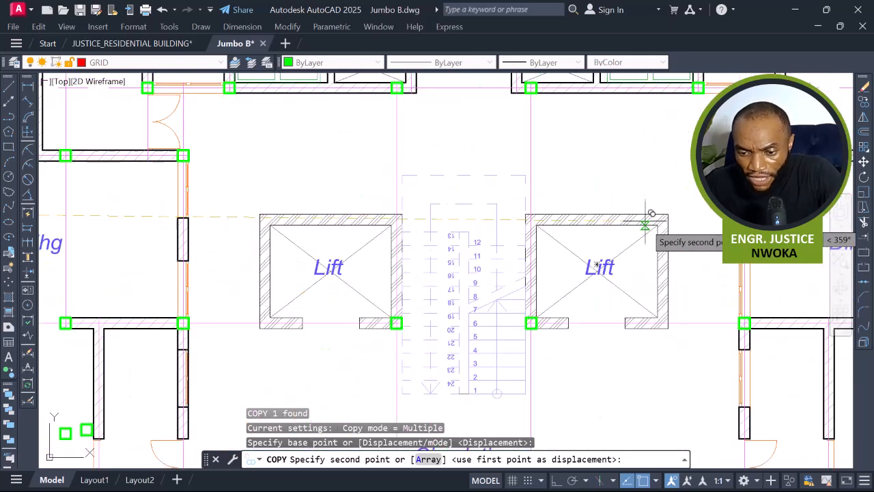
{"action": "scroll", "coordinate": [683, 218], "scroll_direction": "up", "scroll_amount": 3}
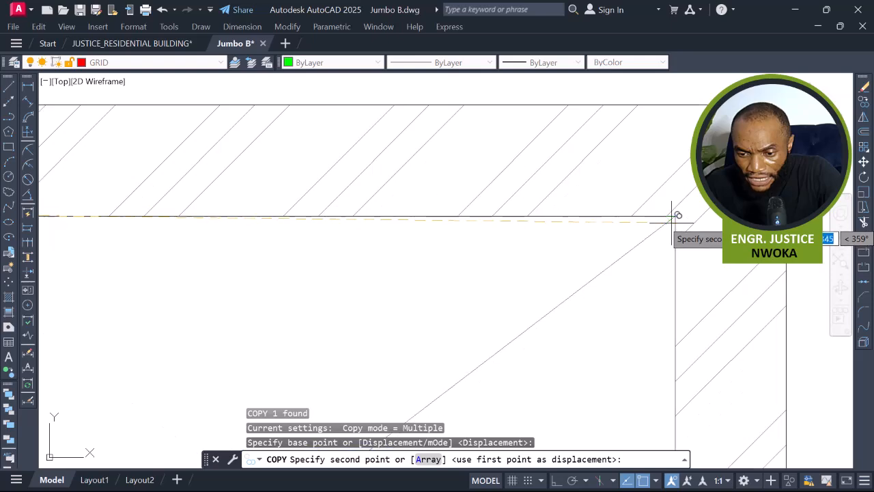
{"action": "left_click", "coordinate": [675, 215]}
{"action": "scroll", "coordinate": [680, 208], "scroll_direction": "down", "scroll_amount": 10}
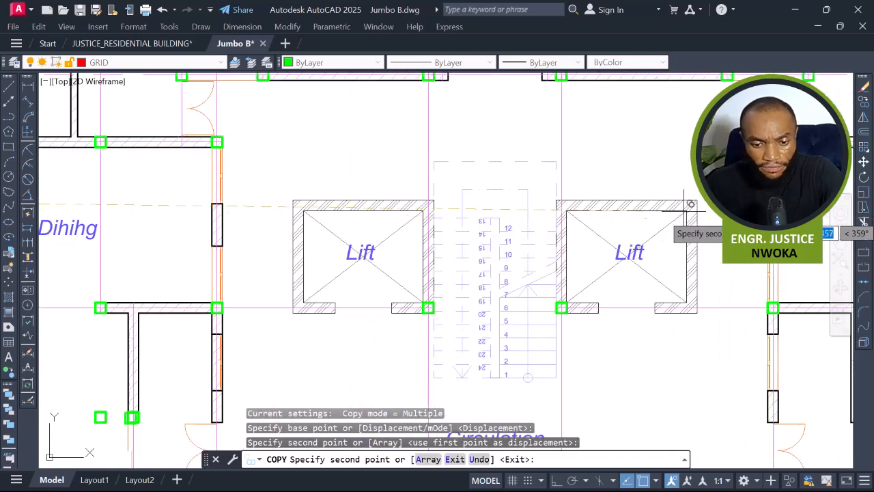
{"action": "middle_click_drag", "start_coordinate": [517, 276], "coordinate": [584, 175]}
{"action": "key", "text": "Escape"}
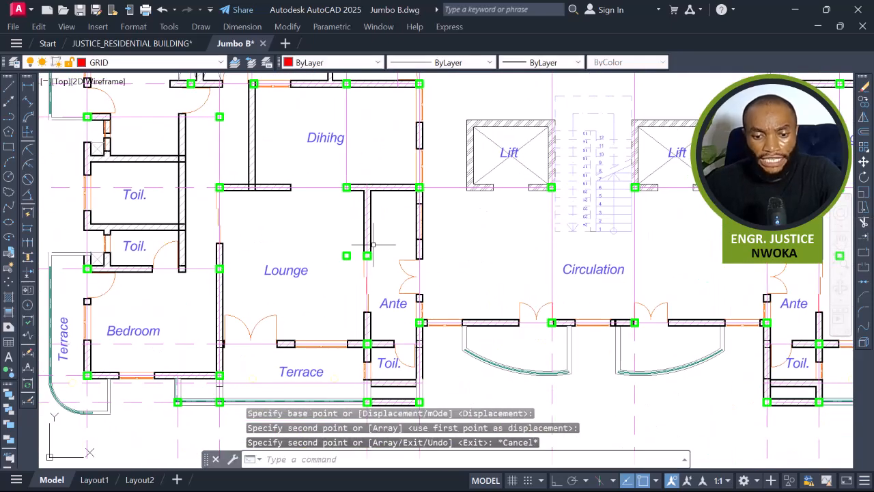
Erase the leftover column beside the copied one at the wall end in the 4th Floor Plan.
{"action": "scroll", "coordinate": [369, 249], "scroll_direction": "up", "scroll_amount": 4}
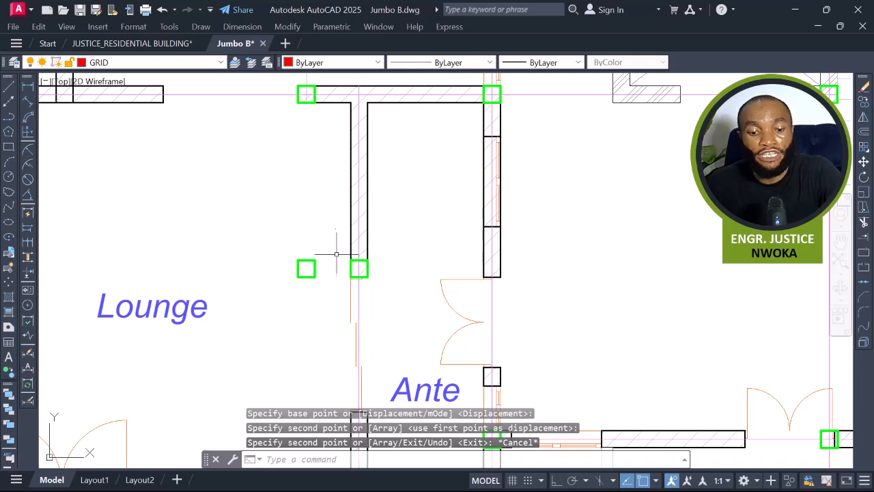
{"action": "left_click", "coordinate": [336, 254]}
{"action": "left_click", "coordinate": [286, 306]}
{"action": "type", "text": "e"}
{"action": "key", "text": "Return"}
Erase the two old columns at the ends of the dining-area walls in the 1st- 3rd Floor Plan.
{"action": "scroll", "coordinate": [482, 224], "scroll_direction": "down", "scroll_amount": 2}
{"action": "scroll", "coordinate": [536, 224], "scroll_direction": "down", "scroll_amount": 5}
{"action": "scroll", "coordinate": [650, 239], "scroll_direction": "up", "scroll_amount": 4}
{"action": "scroll", "coordinate": [749, 214], "scroll_direction": "up", "scroll_amount": 2}
{"action": "left_click", "coordinate": [739, 208]}
{"action": "left_click", "coordinate": [763, 232]}
{"action": "scroll", "coordinate": [761, 227], "scroll_direction": "down", "scroll_amount": 2}
{"action": "scroll", "coordinate": [688, 195], "scroll_direction": "down", "scroll_amount": 5}
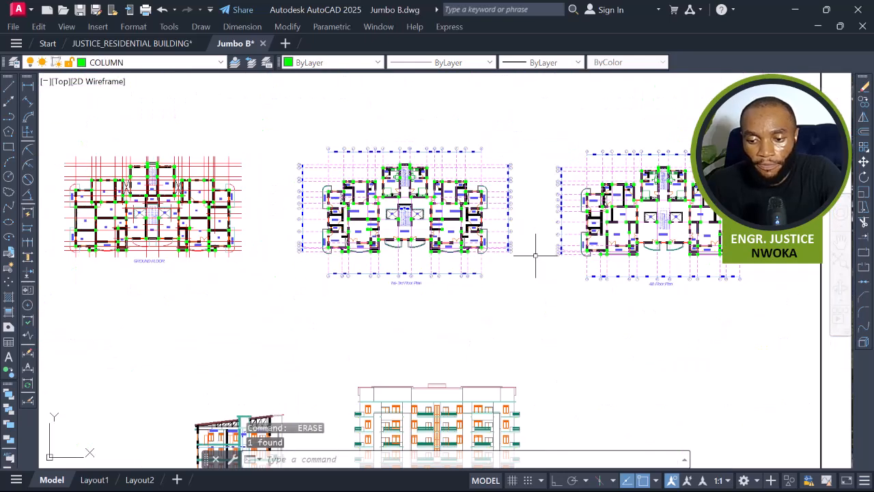
{"action": "scroll", "coordinate": [473, 225], "scroll_direction": "up", "scroll_amount": 10}
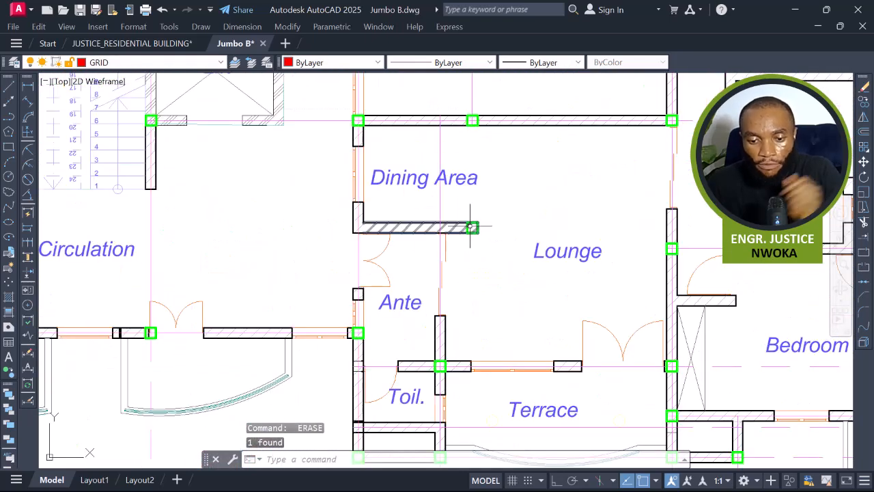
{"action": "left_click", "coordinate": [473, 226]}
{"action": "scroll", "coordinate": [464, 222], "scroll_direction": "down", "scroll_amount": 5}
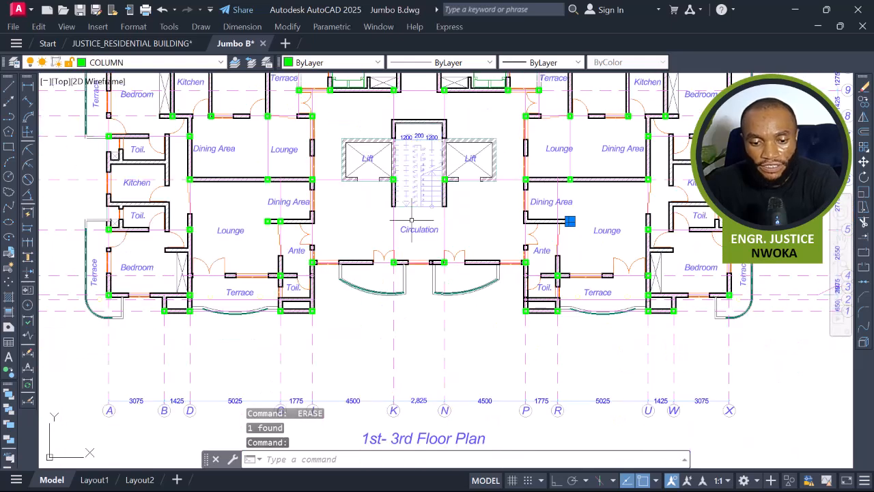
{"action": "scroll", "coordinate": [316, 215], "scroll_direction": "up", "scroll_amount": 3}
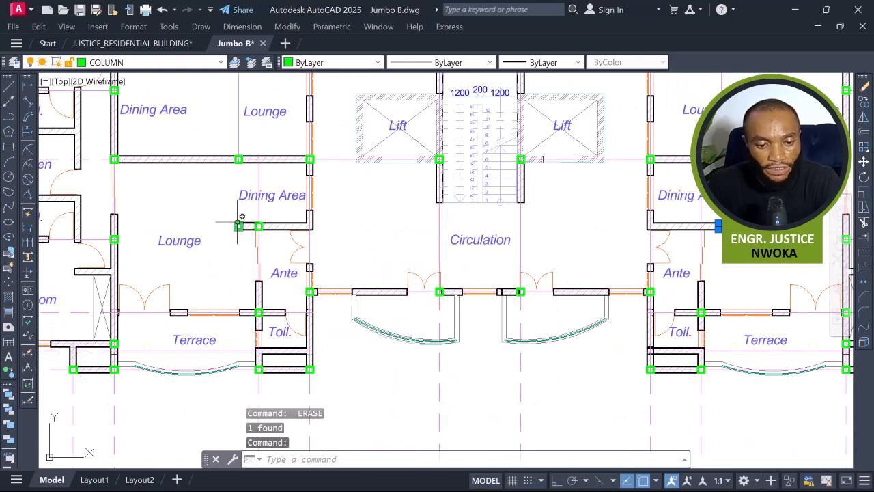
{"action": "left_click", "coordinate": [238, 225]}
{"action": "type", "text": "E"}
{"action": "key", "text": "Return"}
Move the column at the wall end between P8 and P7 about 700 mm left onto the wall junction above P9.
{"action": "scroll", "coordinate": [347, 189], "scroll_direction": "down", "scroll_amount": 5}
{"action": "scroll", "coordinate": [390, 218], "scroll_direction": "up", "scroll_amount": 3}
{"action": "scroll", "coordinate": [498, 244], "scroll_direction": "up", "scroll_amount": 10}
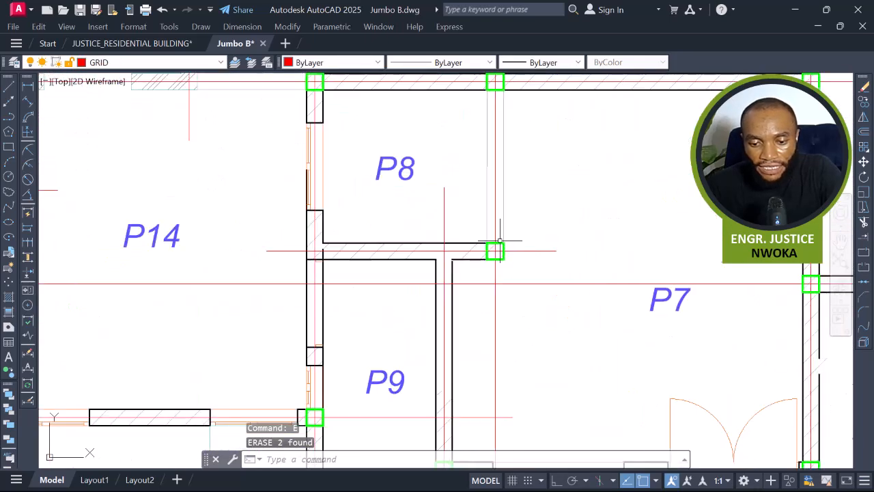
{"action": "left_click", "coordinate": [503, 242]}
{"action": "type", "text": "M"}
{"action": "key", "text": "Return"}
{"action": "scroll", "coordinate": [498, 248], "scroll_direction": "up", "scroll_amount": 3}
{"action": "left_click", "coordinate": [515, 245]}
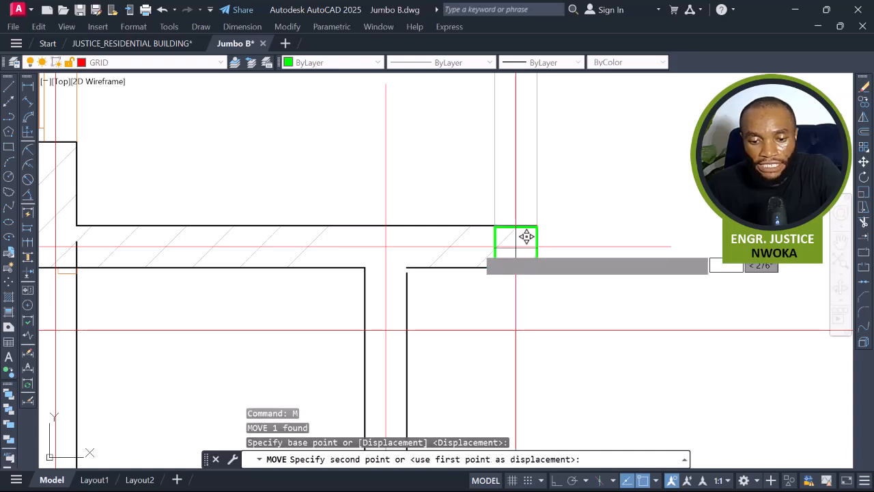
{"action": "left_click", "coordinate": [386, 246]}
Check the distance from that column to the wall end with a linear dimension, then cancel it.
{"action": "scroll", "coordinate": [534, 143], "scroll_direction": "down", "scroll_amount": 5}
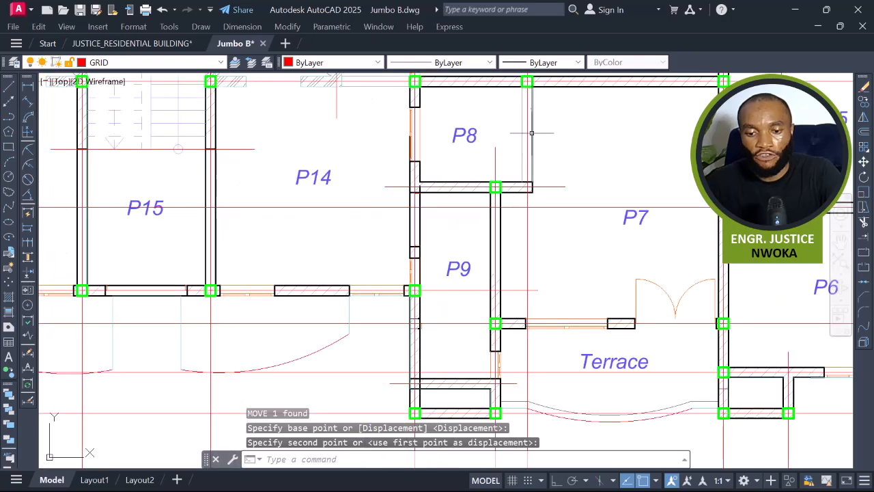
{"action": "middle_click_drag", "start_coordinate": [530, 129], "coordinate": [530, 185]}
{"action": "left_click", "coordinate": [28, 88]}
{"action": "scroll", "coordinate": [497, 224], "scroll_direction": "up", "scroll_amount": 4}
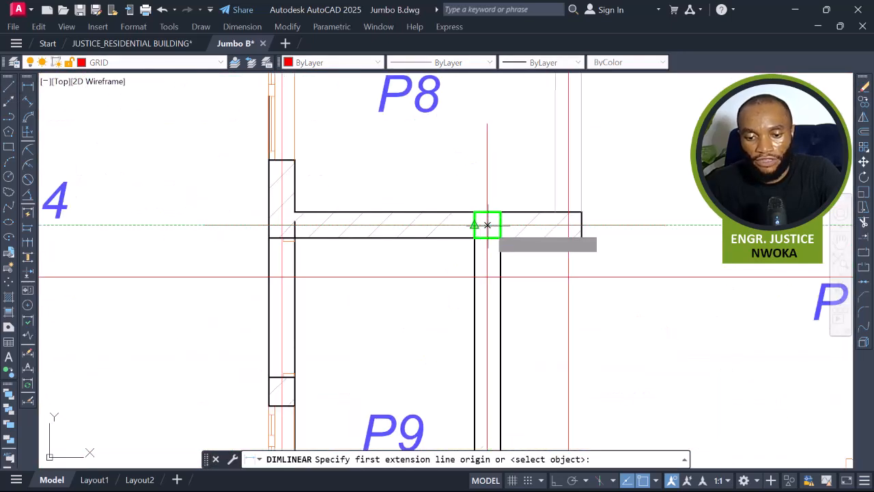
{"action": "left_click", "coordinate": [487, 224]}
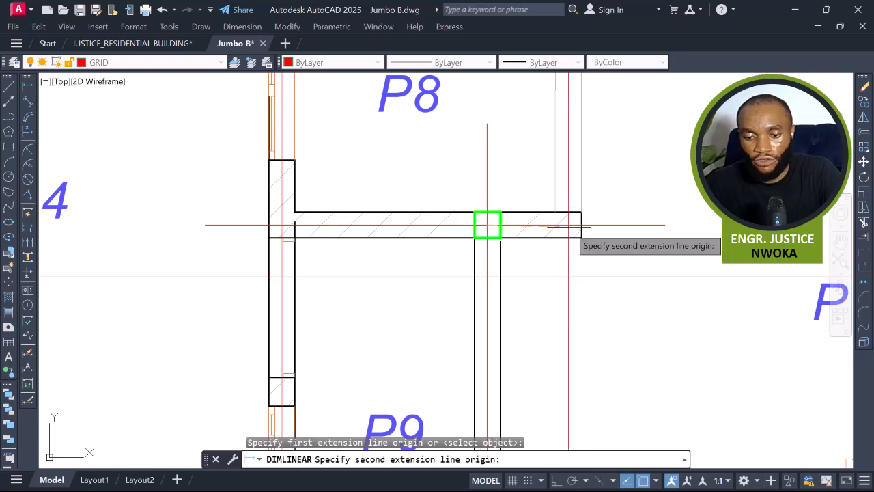
{"action": "left_click", "coordinate": [567, 225]}
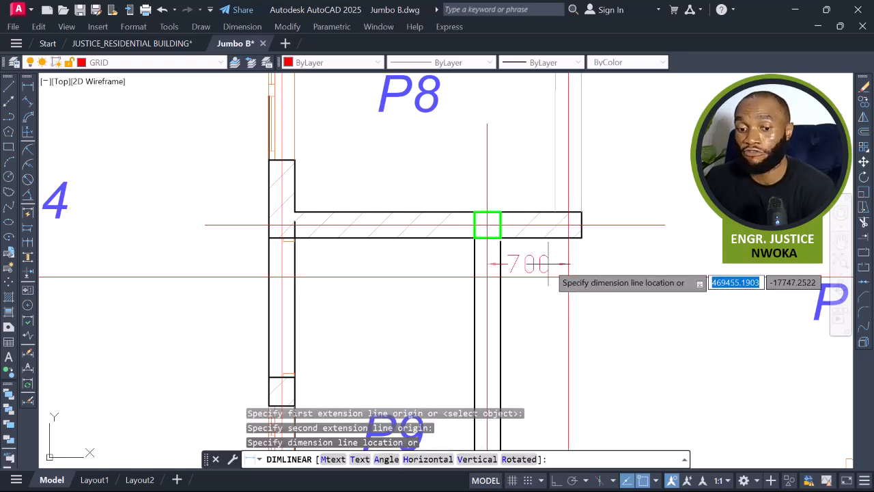
{"action": "scroll", "coordinate": [548, 262], "scroll_direction": "down", "scroll_amount": 5}
{"action": "scroll", "coordinate": [537, 252], "scroll_direction": "up", "scroll_amount": 3}
{"action": "key", "text": "Escape"}
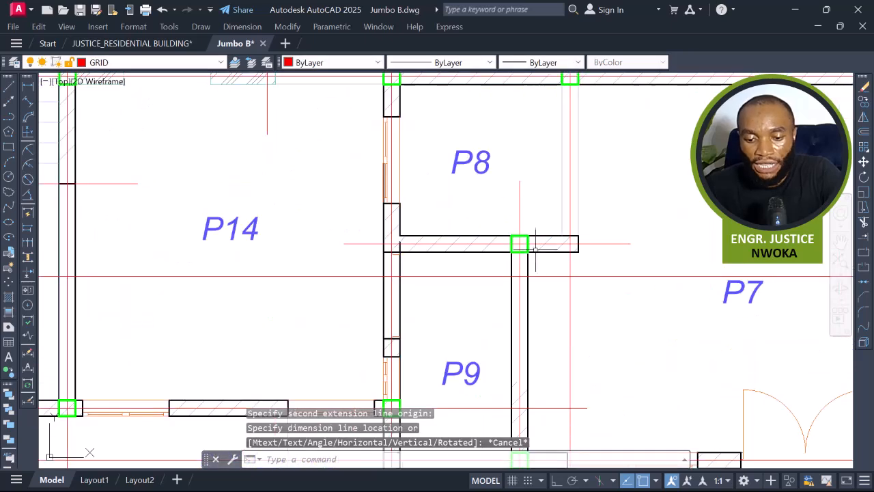
Copy both relocated P8 columns onto the 1st- 3rd Floor Plan, using the lift corner as base and target.
{"action": "left_click", "coordinate": [529, 240]}
{"action": "scroll", "coordinate": [615, 256], "scroll_direction": "down", "scroll_amount": 4}
{"action": "scroll", "coordinate": [140, 248], "scroll_direction": "up", "scroll_amount": 4}
{"action": "left_click", "coordinate": [177, 260]}
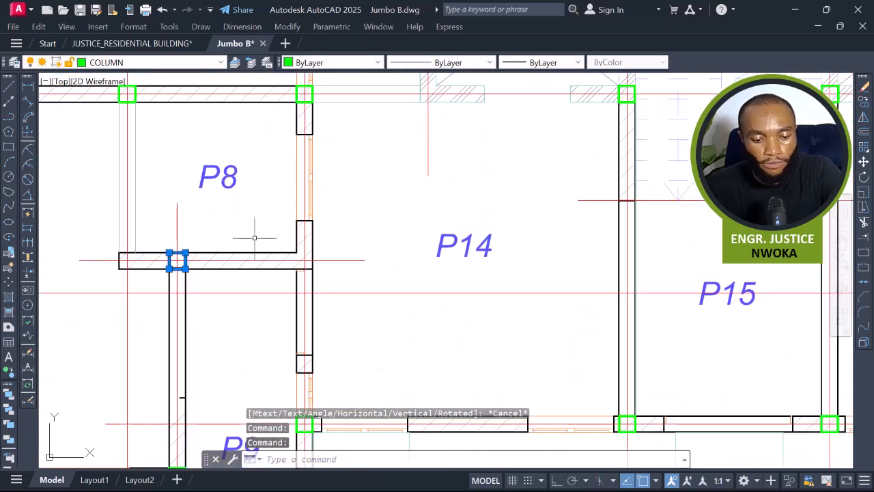
{"action": "type", "text": "co"}
{"action": "key", "text": "Return"}
{"action": "scroll", "coordinate": [410, 273], "scroll_direction": "down", "scroll_amount": 6}
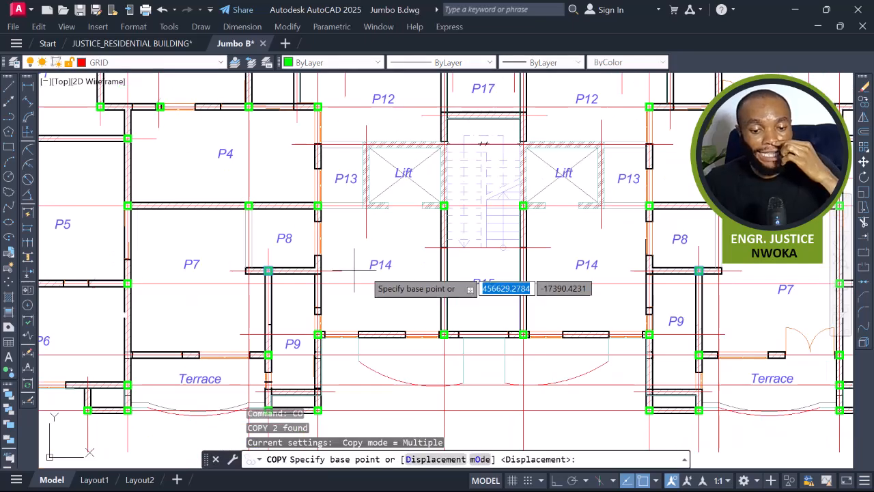
{"action": "scroll", "coordinate": [504, 273], "scroll_direction": "up", "scroll_amount": 8}
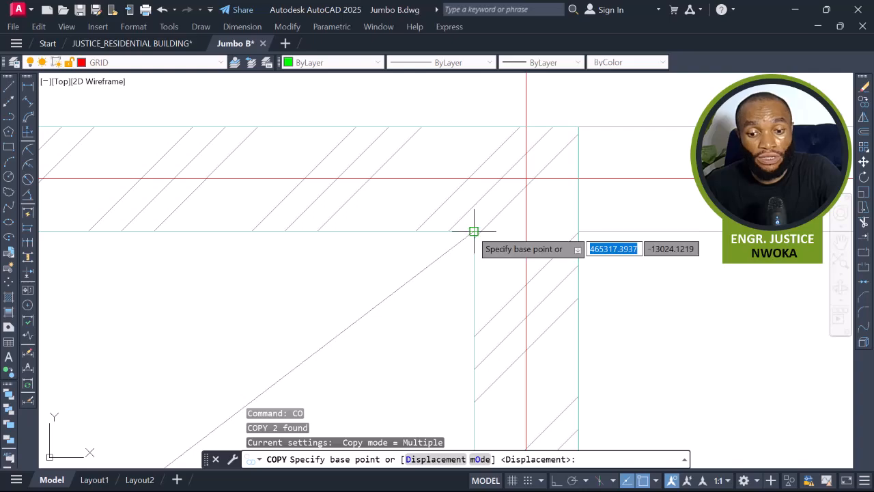
{"action": "left_click", "coordinate": [473, 230]}
{"action": "scroll", "coordinate": [351, 228], "scroll_direction": "down", "scroll_amount": 8}
{"action": "middle_click_drag", "start_coordinate": [562, 263], "coordinate": [244, 273]}
{"action": "scroll", "coordinate": [590, 260], "scroll_direction": "up", "scroll_amount": 10}
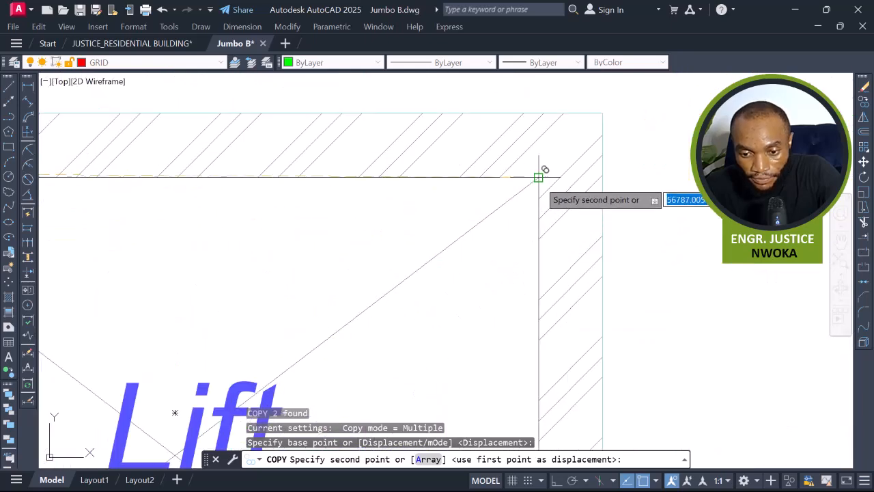
{"action": "left_click", "coordinate": [537, 178]}
Place another copy of the two columns on the 4th Floor Plan at its matching lift corner, then end the Copy command.
{"action": "scroll", "coordinate": [348, 195], "scroll_direction": "down", "scroll_amount": 6}
{"action": "scroll", "coordinate": [409, 280], "scroll_direction": "up", "scroll_amount": 3}
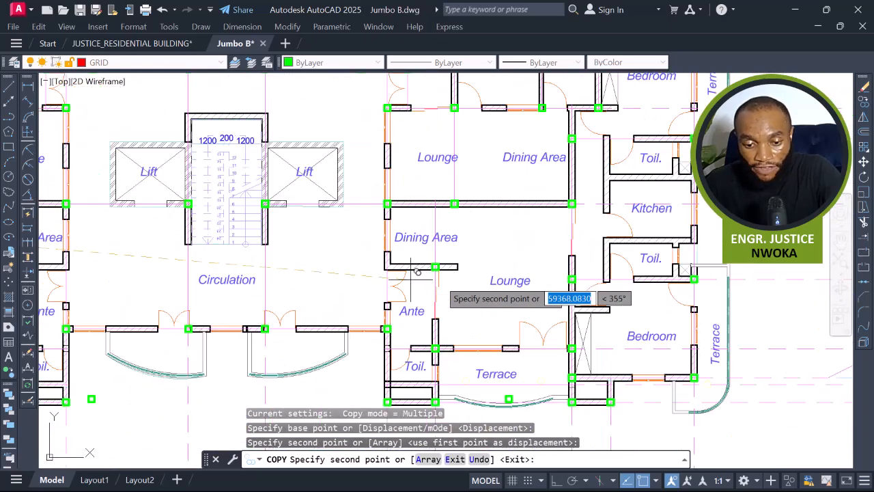
{"action": "scroll", "coordinate": [412, 279], "scroll_direction": "up", "scroll_amount": 2}
{"action": "scroll", "coordinate": [450, 259], "scroll_direction": "up", "scroll_amount": 1}
{"action": "scroll", "coordinate": [444, 262], "scroll_direction": "down", "scroll_amount": 8}
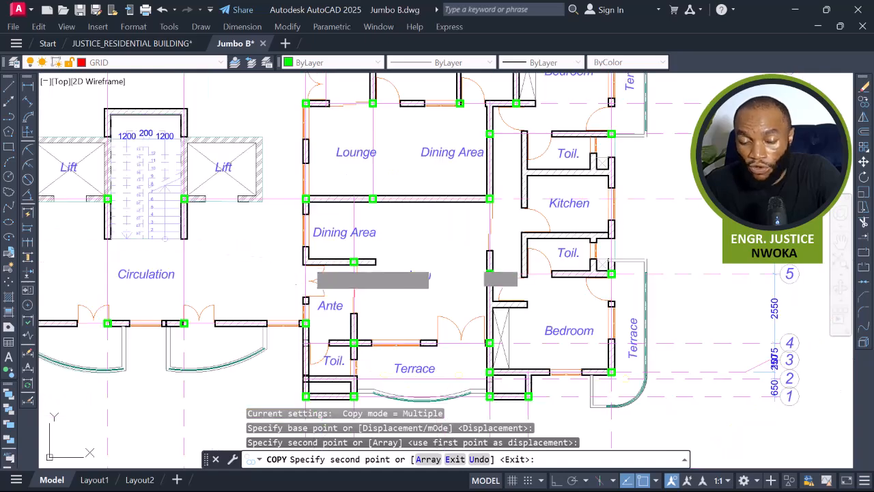
{"action": "middle_click_drag", "start_coordinate": [556, 248], "coordinate": [342, 246]}
{"action": "scroll", "coordinate": [476, 219], "scroll_direction": "up", "scroll_amount": 5}
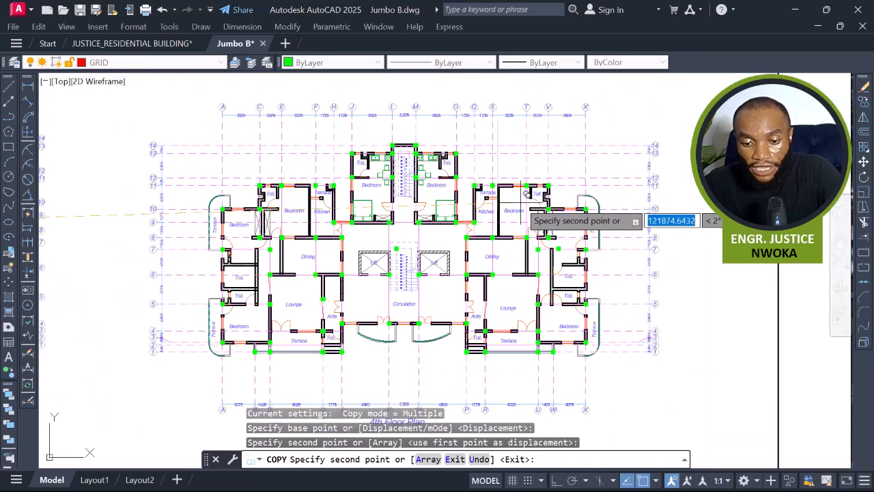
{"action": "scroll", "coordinate": [412, 268], "scroll_direction": "up", "scroll_amount": 10}
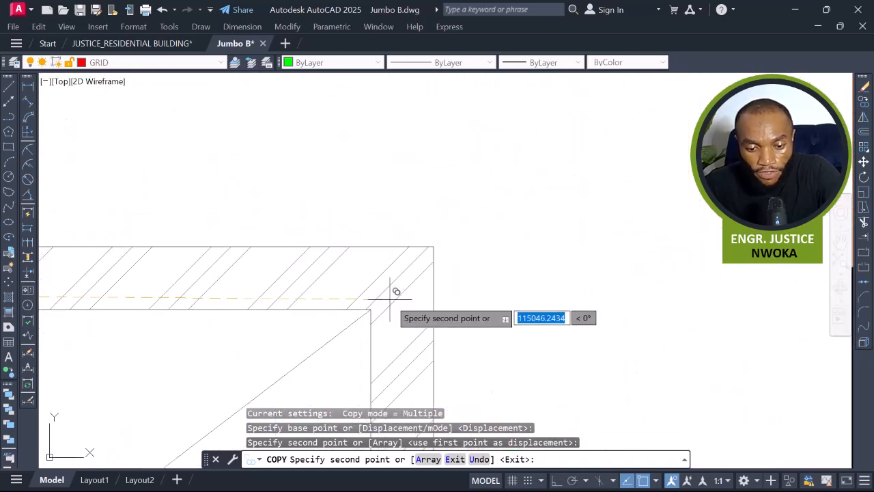
{"action": "left_click", "coordinate": [365, 305]}
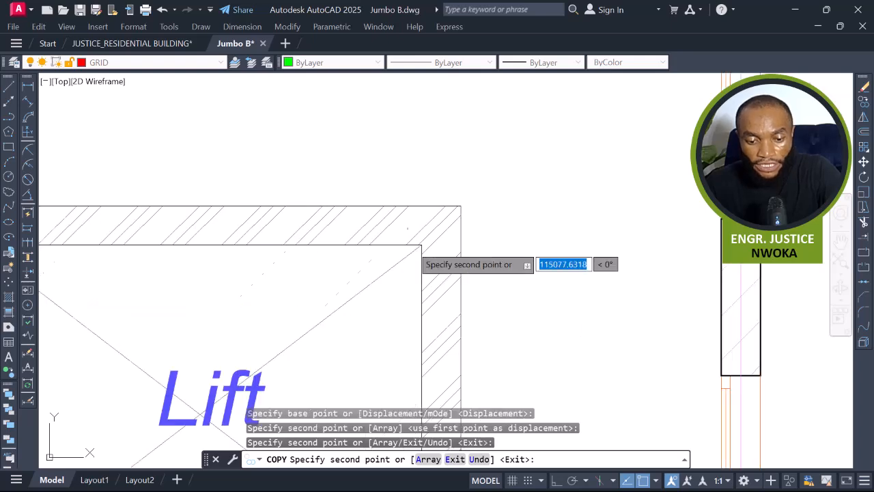
{"action": "scroll", "coordinate": [537, 143], "scroll_direction": "down", "scroll_amount": 10}
{"action": "key", "text": "Escape"}
Select the four relocated columns on the 4th Floor Plan and set their colour to Red.
{"action": "scroll", "coordinate": [568, 224], "scroll_direction": "up", "scroll_amount": 2}
{"action": "middle_click_drag", "start_coordinate": [569, 224], "coordinate": [552, 300]}
{"action": "middle_click_drag", "start_coordinate": [483, 288], "coordinate": [519, 383]}
{"action": "scroll", "coordinate": [472, 325], "scroll_direction": "down", "scroll_amount": 4}
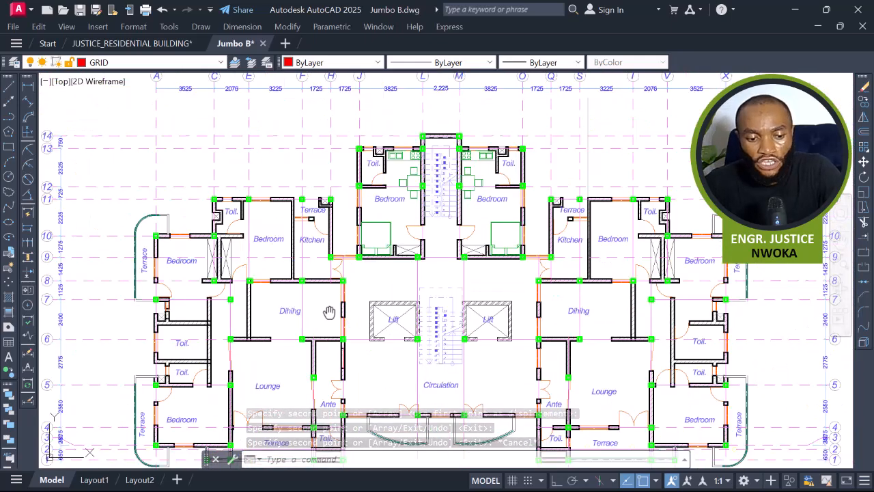
{"action": "scroll", "coordinate": [452, 404], "scroll_direction": "up", "scroll_amount": 2}
{"action": "scroll", "coordinate": [612, 250], "scroll_direction": "up", "scroll_amount": 2}
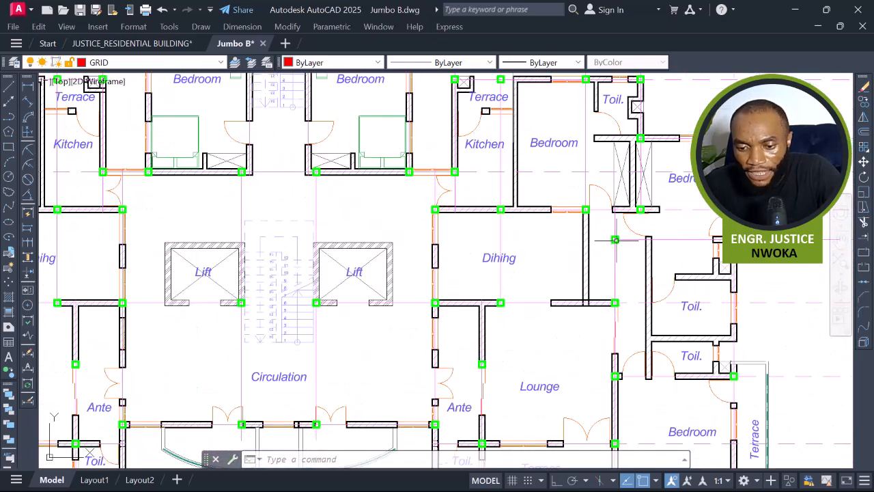
{"action": "scroll", "coordinate": [652, 252], "scroll_direction": "down", "scroll_amount": 4}
{"action": "middle_click_drag", "start_coordinate": [279, 262], "coordinate": [415, 262]}
{"action": "scroll", "coordinate": [198, 237], "scroll_direction": "up", "scroll_amount": 2}
{"action": "scroll", "coordinate": [188, 234], "scroll_direction": "down", "scroll_amount": 2}
{"action": "middle_click_drag", "start_coordinate": [582, 243], "coordinate": [369, 239]}
{"action": "scroll", "coordinate": [536, 180], "scroll_direction": "up", "scroll_amount": 4}
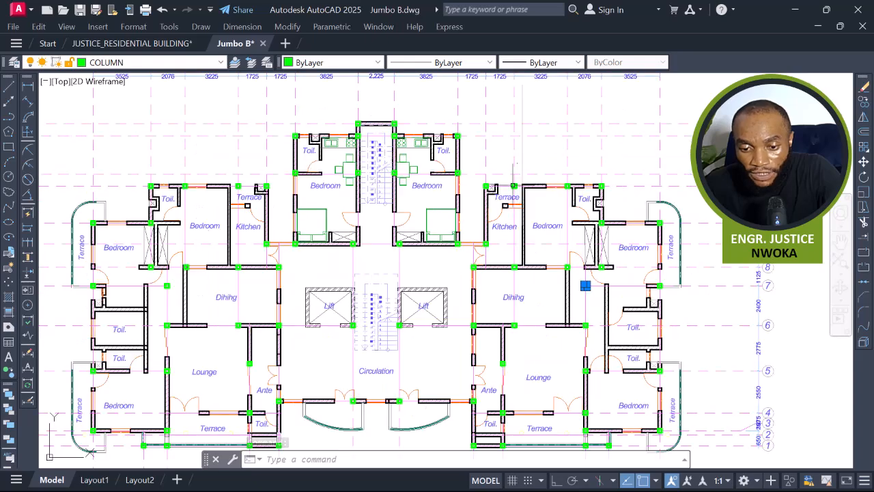
{"action": "scroll", "coordinate": [528, 181], "scroll_direction": "down", "scroll_amount": 3}
{"action": "scroll", "coordinate": [301, 179], "scroll_direction": "up", "scroll_amount": 3}
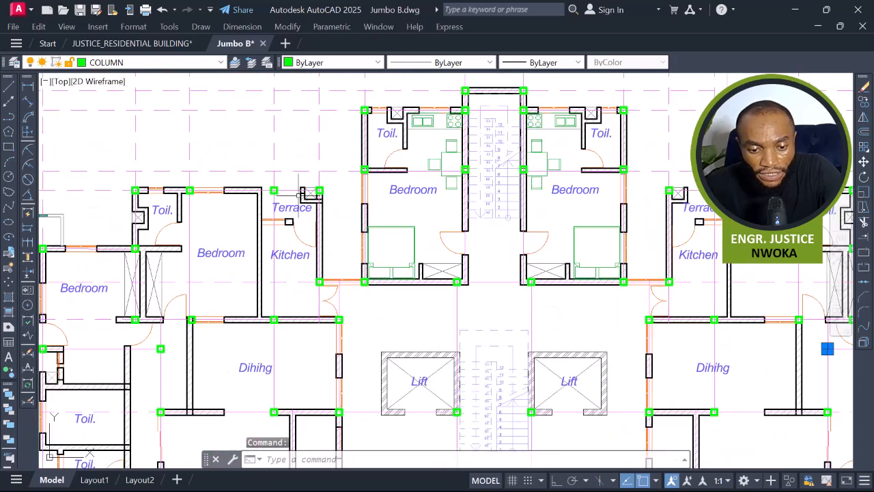
{"action": "middle_click_drag", "start_coordinate": [339, 211], "coordinate": [504, 154]}
{"action": "left_click", "coordinate": [327, 291]}
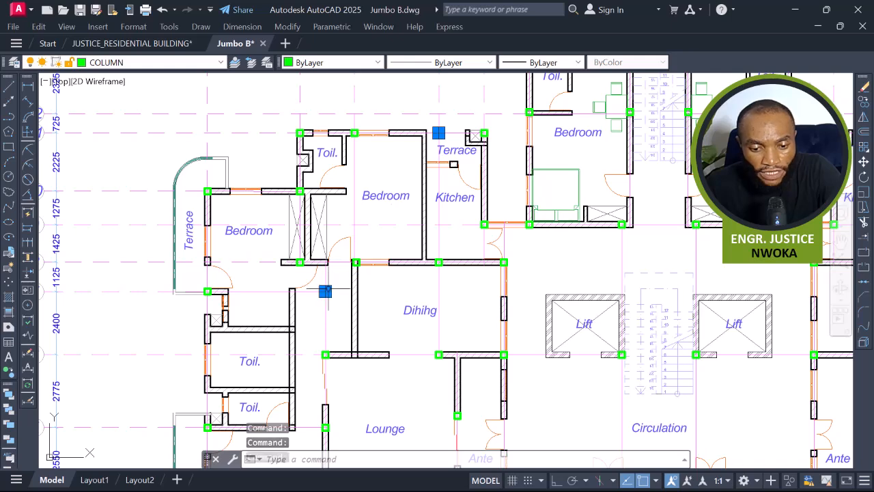
{"action": "scroll", "coordinate": [442, 205], "scroll_direction": "down", "scroll_amount": 2}
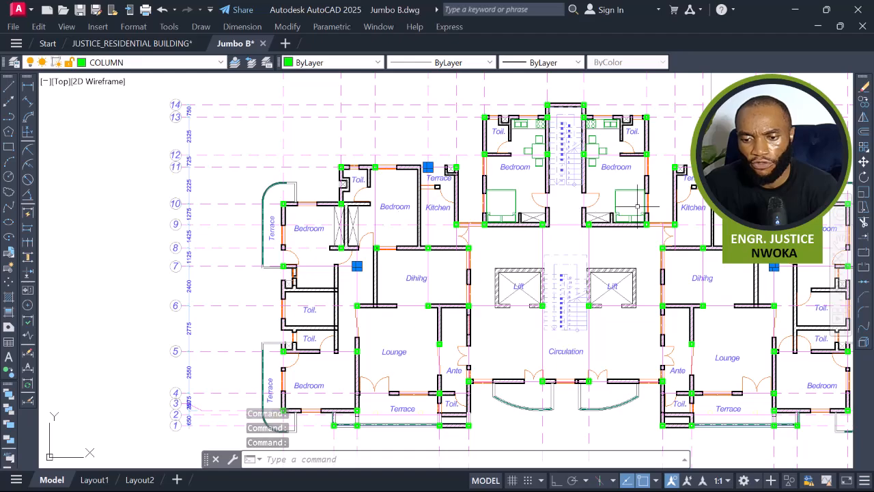
{"action": "scroll", "coordinate": [494, 236], "scroll_direction": "down", "scroll_amount": 2}
{"action": "scroll", "coordinate": [530, 176], "scroll_direction": "up", "scroll_amount": 4}
{"action": "scroll", "coordinate": [531, 176], "scroll_direction": "up", "scroll_amount": 2}
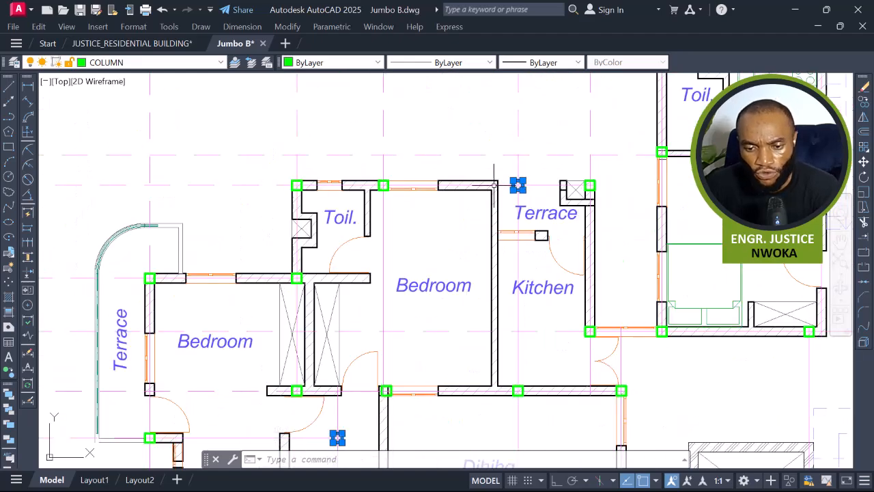
{"action": "scroll", "coordinate": [496, 184], "scroll_direction": "down", "scroll_amount": 5}
{"action": "middle_click_drag", "start_coordinate": [371, 214], "coordinate": [412, 219]}
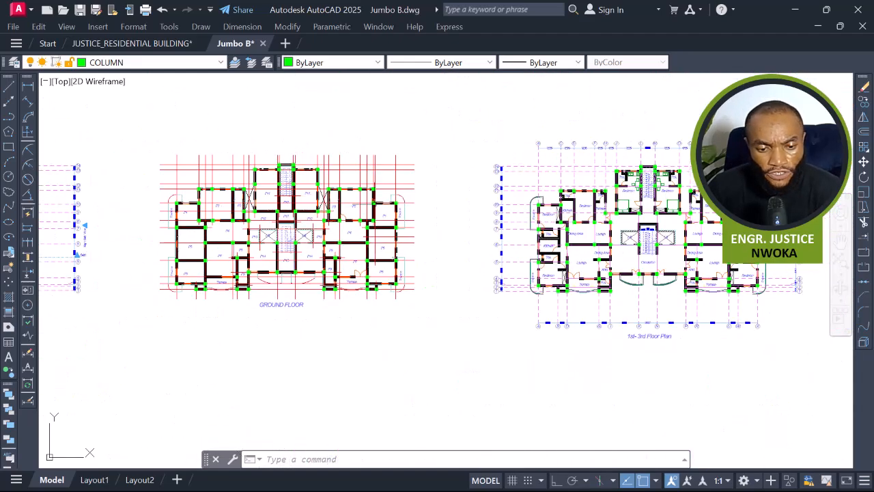
{"action": "middle_click_drag", "start_coordinate": [469, 228], "coordinate": [255, 213]}
{"action": "middle_click_drag", "start_coordinate": [631, 214], "coordinate": [587, 199]}
{"action": "scroll", "coordinate": [559, 161], "scroll_direction": "up", "scroll_amount": 2}
{"action": "scroll", "coordinate": [479, 175], "scroll_direction": "up", "scroll_amount": 4}
{"action": "scroll", "coordinate": [612, 189], "scroll_direction": "down", "scroll_amount": 6}
{"action": "middle_click_drag", "start_coordinate": [348, 198], "coordinate": [504, 196]}
{"action": "scroll", "coordinate": [329, 180], "scroll_direction": "up", "scroll_amount": 4}
{"action": "scroll", "coordinate": [329, 181], "scroll_direction": "up", "scroll_amount": 6}
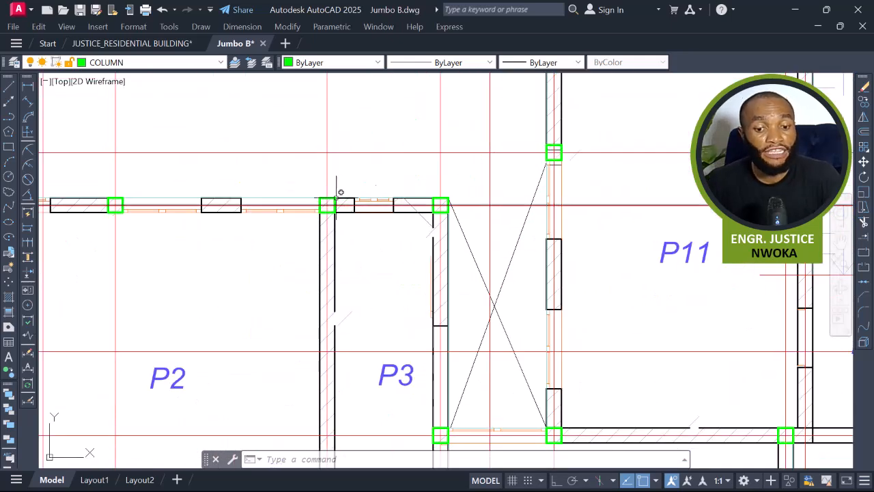
{"action": "scroll", "coordinate": [320, 202], "scroll_direction": "up", "scroll_amount": 2}
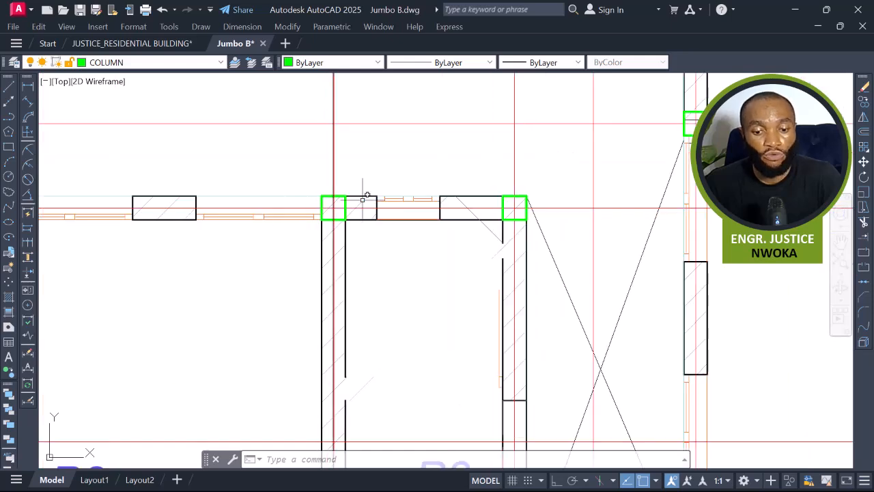
{"action": "scroll", "coordinate": [295, 207], "scroll_direction": "down", "scroll_amount": 8}
{"action": "middle_click_drag", "start_coordinate": [483, 218], "coordinate": [255, 218]}
{"action": "scroll", "coordinate": [255, 218], "scroll_direction": "down", "scroll_amount": 2}
{"action": "middle_click_drag", "start_coordinate": [555, 230], "coordinate": [258, 230]}
{"action": "middle_click_drag", "start_coordinate": [545, 251], "coordinate": [229, 254]}
{"action": "scroll", "coordinate": [229, 255], "scroll_direction": "down", "scroll_amount": 2}
{"action": "middle_click_drag", "start_coordinate": [550, 279], "coordinate": [417, 272]}
{"action": "scroll", "coordinate": [417, 273], "scroll_direction": "up", "scroll_amount": 2}
{"action": "scroll", "coordinate": [393, 272], "scroll_direction": "up", "scroll_amount": 2}
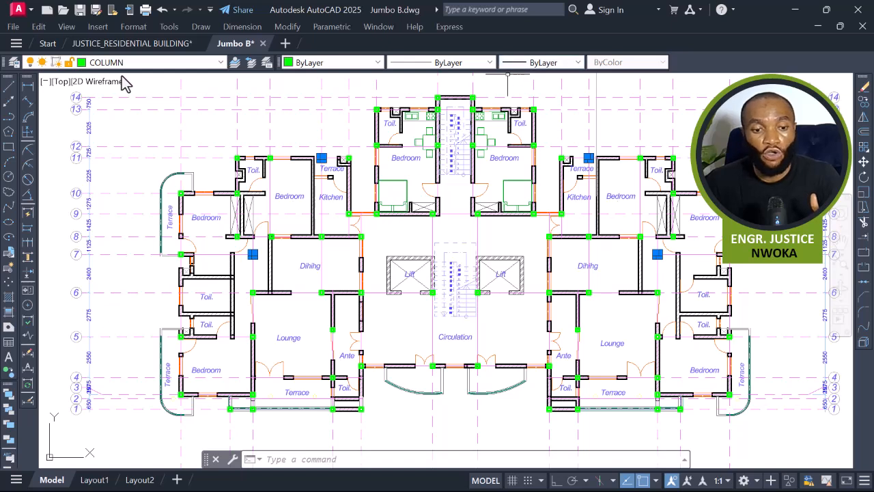
{"action": "left_click", "coordinate": [349, 63]}
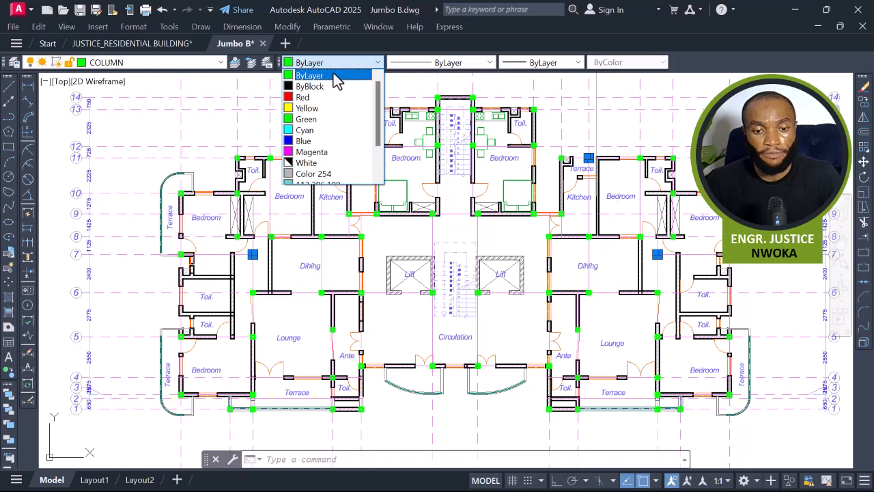
{"action": "left_click", "coordinate": [344, 76]}
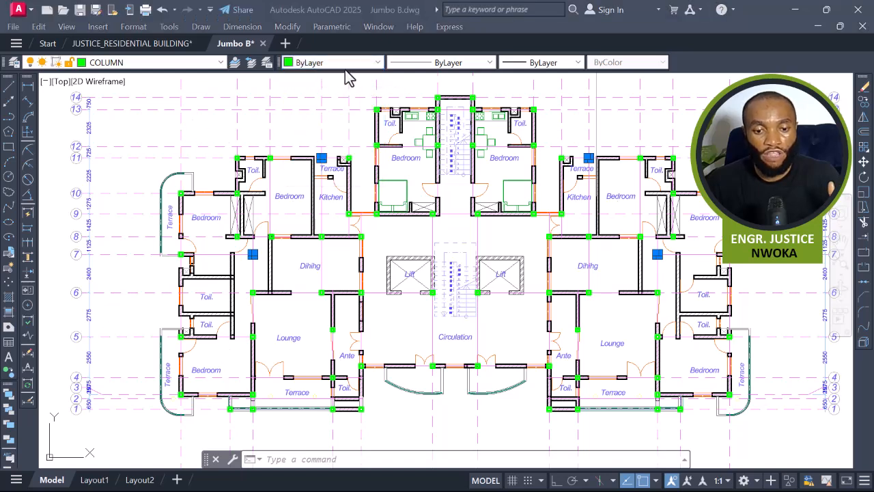
{"action": "left_click", "coordinate": [353, 62]}
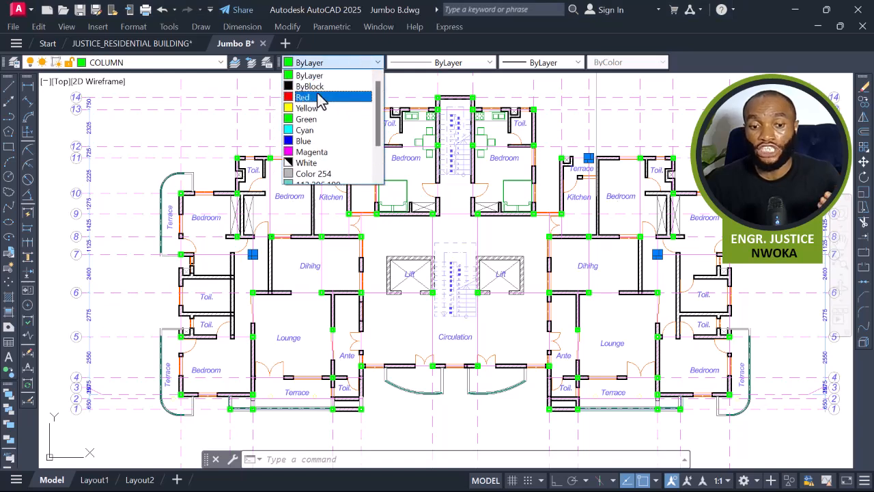
{"action": "left_click", "coordinate": [320, 97]}
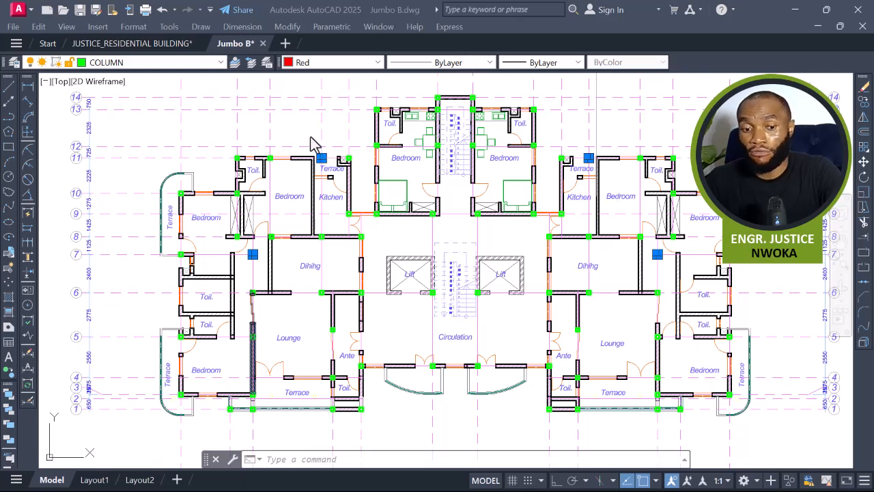
{"action": "left_click", "coordinate": [313, 134]}
{"action": "key", "text": "Escape"}
Inspect the red columns around the Terrace and Dining areas of the 4th Floor Plan.
{"action": "scroll", "coordinate": [323, 151], "scroll_direction": "up", "scroll_amount": 4}
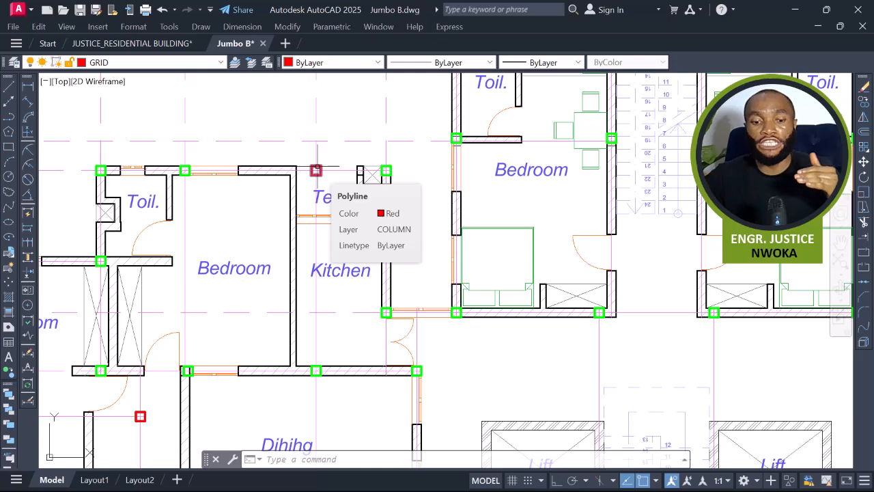
{"action": "scroll", "coordinate": [341, 193], "scroll_direction": "down", "scroll_amount": 5}
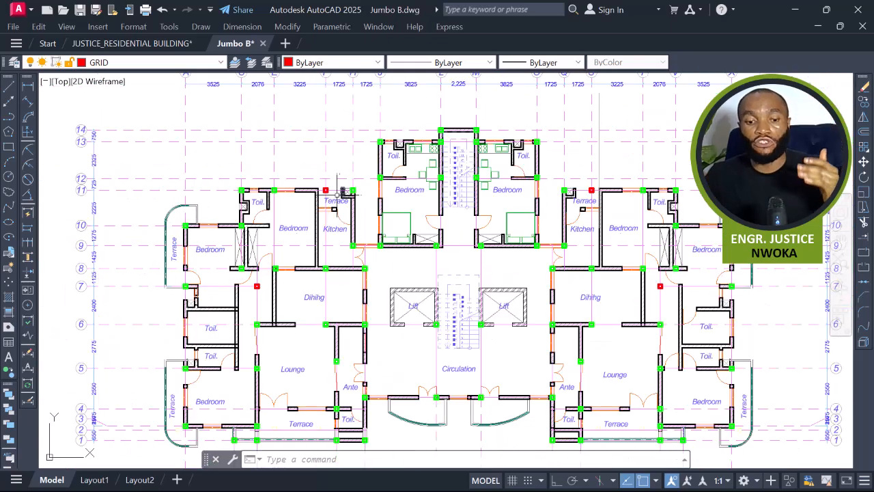
{"action": "scroll", "coordinate": [326, 190], "scroll_direction": "down", "scroll_amount": 2}
{"action": "middle_click_drag", "start_coordinate": [695, 194], "coordinate": [245, 273]}
{"action": "scroll", "coordinate": [244, 272], "scroll_direction": "down", "scroll_amount": 4}
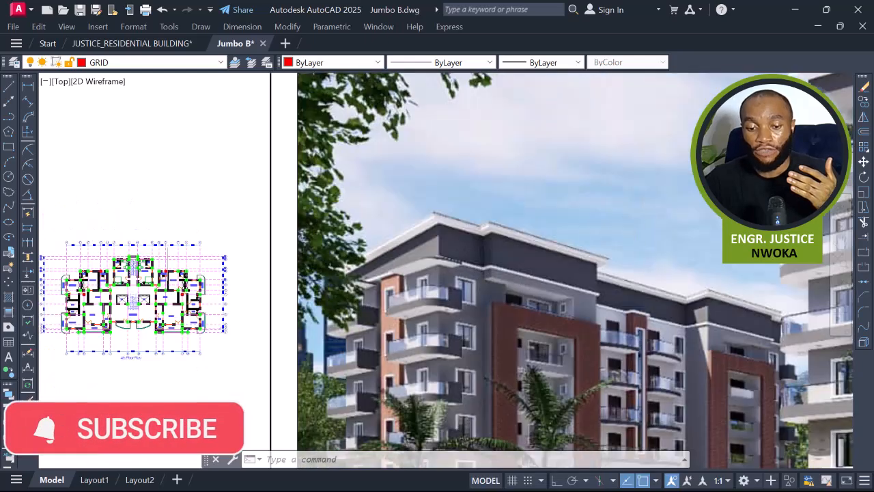
{"action": "scroll", "coordinate": [609, 246], "scroll_direction": "down", "scroll_amount": 2}
{"action": "scroll", "coordinate": [313, 275], "scroll_direction": "up", "scroll_amount": 4}
{"action": "scroll", "coordinate": [225, 301], "scroll_direction": "up", "scroll_amount": 6}
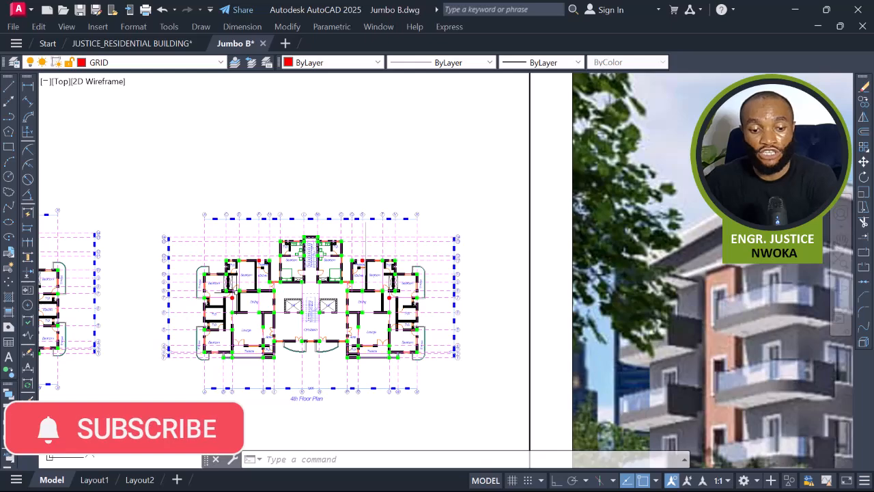
{"action": "middle_click_drag", "start_coordinate": [227, 306], "coordinate": [285, 271]}
{"action": "scroll", "coordinate": [306, 265], "scroll_direction": "down", "scroll_amount": 2}
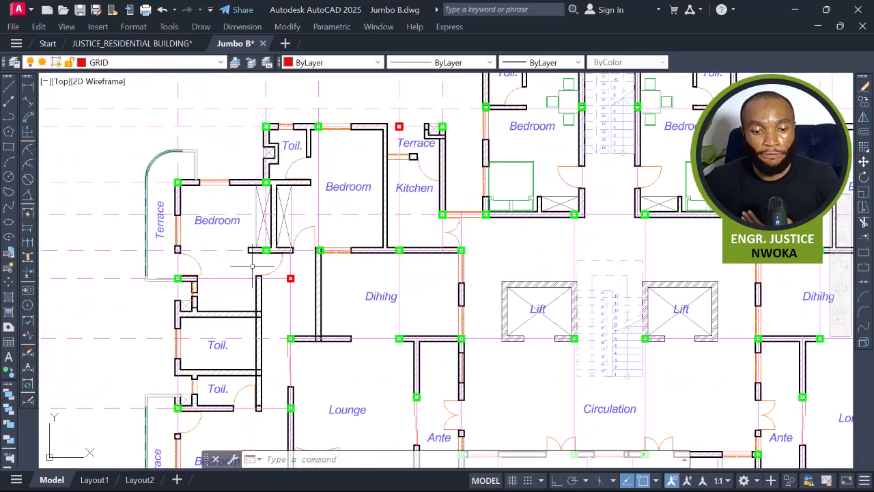
{"action": "scroll", "coordinate": [259, 259], "scroll_direction": "up", "scroll_amount": 2}
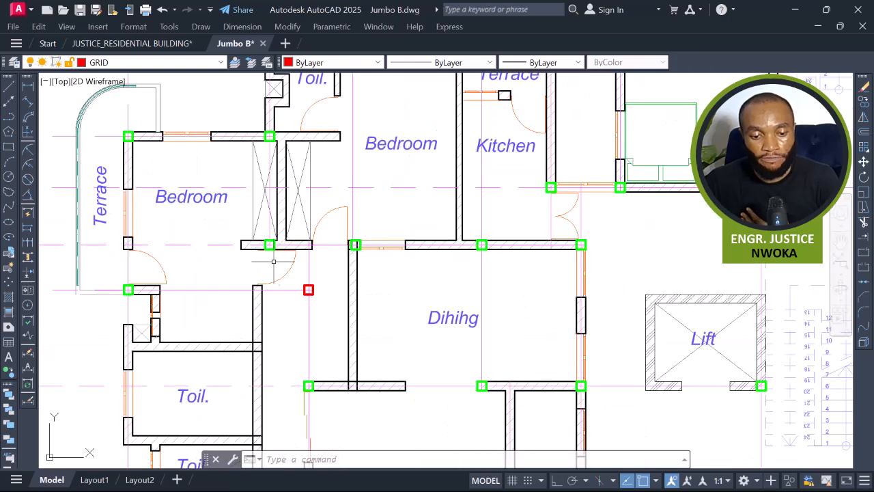
{"action": "scroll", "coordinate": [307, 287], "scroll_direction": "up", "scroll_amount": 2}
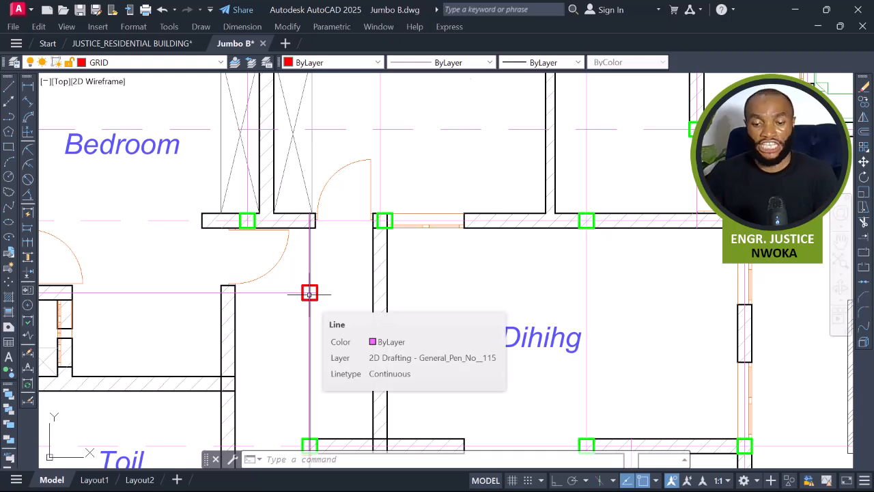
{"action": "scroll", "coordinate": [308, 295], "scroll_direction": "down", "scroll_amount": 3}
{"action": "scroll", "coordinate": [306, 290], "scroll_direction": "up", "scroll_amount": 2}
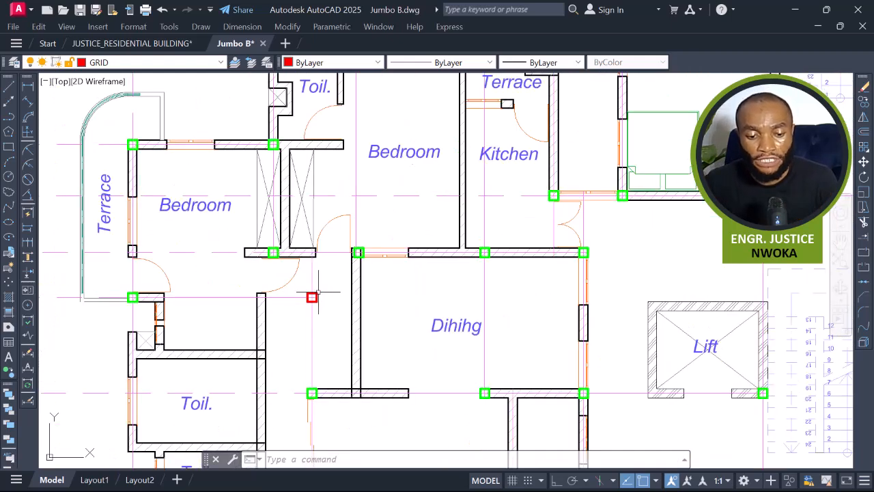
{"action": "scroll", "coordinate": [311, 297], "scroll_direction": "down", "scroll_amount": 2}
{"action": "middle_click_drag", "start_coordinate": [499, 181], "coordinate": [297, 233]}
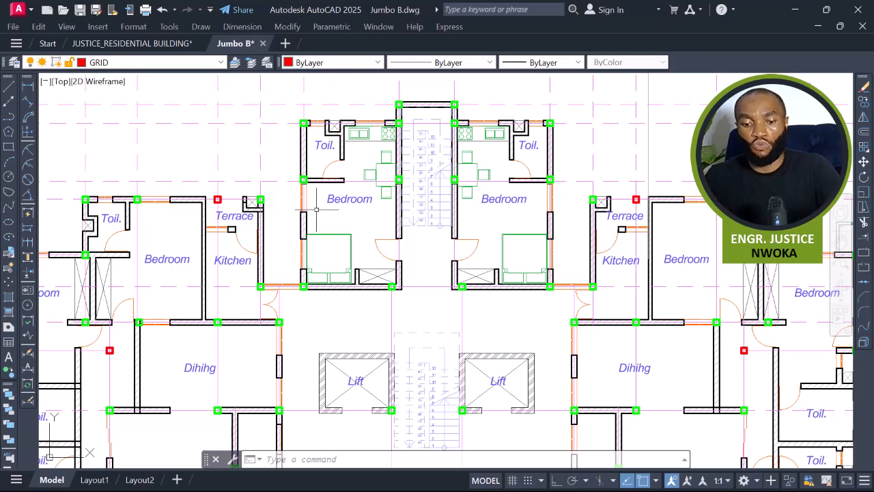
{"action": "scroll", "coordinate": [350, 210], "scroll_direction": "down", "scroll_amount": 5}
{"action": "middle_click_drag", "start_coordinate": [462, 256], "coordinate": [510, 232]}
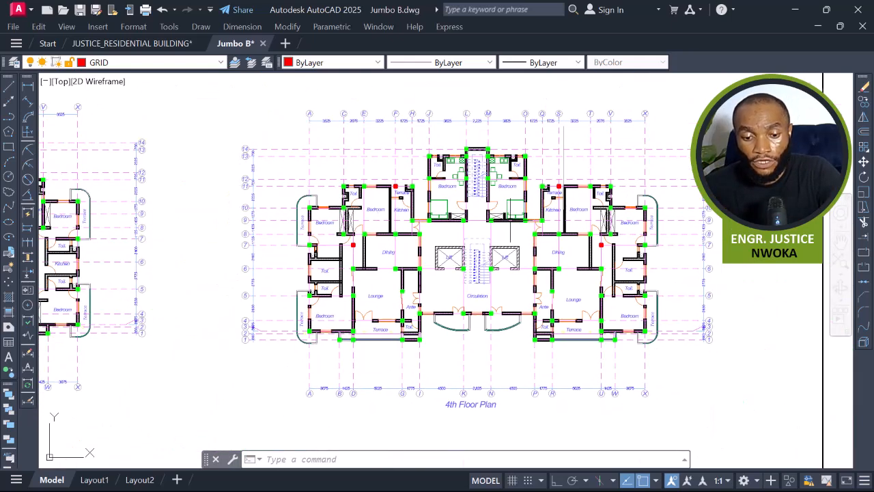
{"action": "scroll", "coordinate": [398, 166], "scroll_direction": "up", "scroll_amount": 2}
{"action": "scroll", "coordinate": [398, 167], "scroll_direction": "down", "scroll_amount": 2}
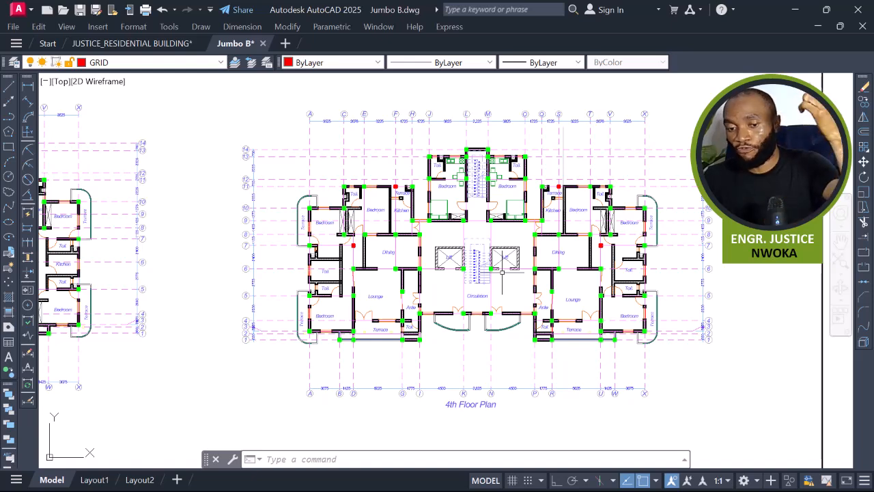
{"action": "scroll", "coordinate": [413, 192], "scroll_direction": "up", "scroll_amount": 2}
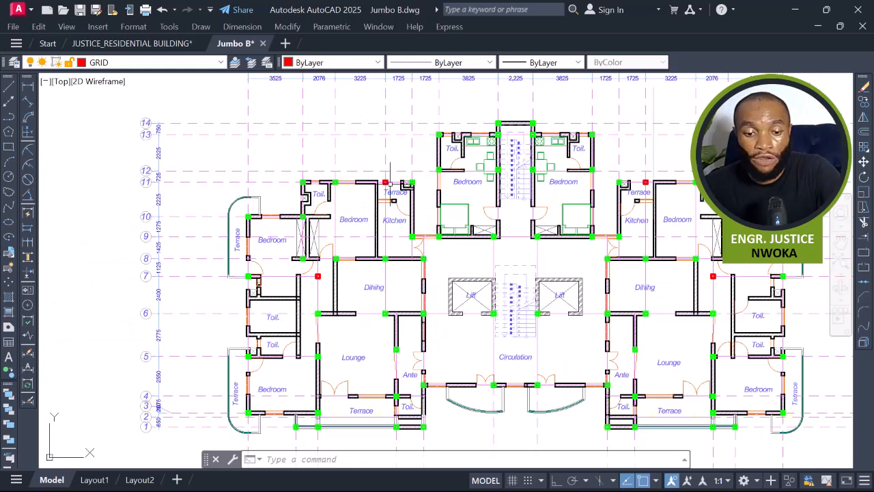
{"action": "scroll", "coordinate": [385, 174], "scroll_direction": "up", "scroll_amount": 2}
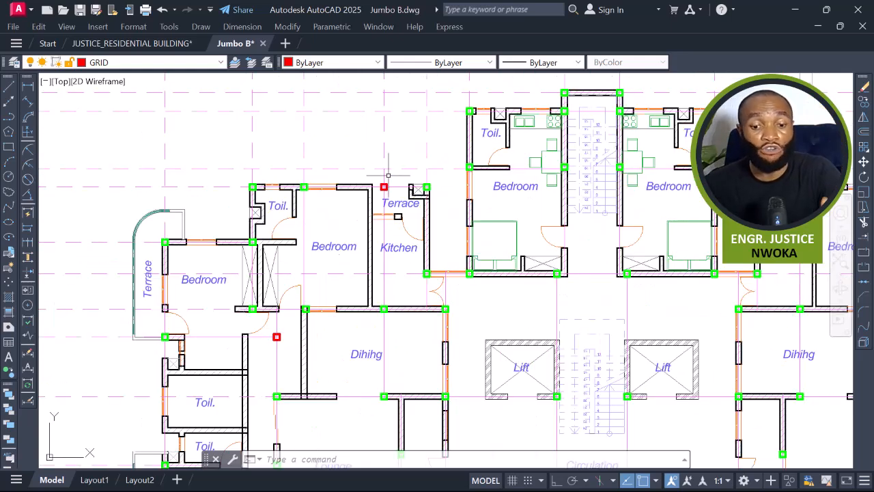
{"action": "scroll", "coordinate": [394, 179], "scroll_direction": "down", "scroll_amount": 3}
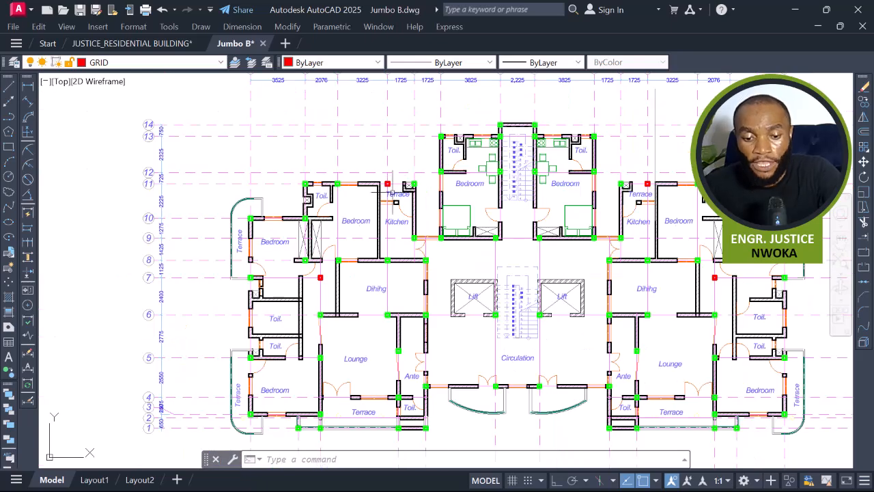
{"action": "middle_click_drag", "start_coordinate": [364, 351], "coordinate": [369, 289]}
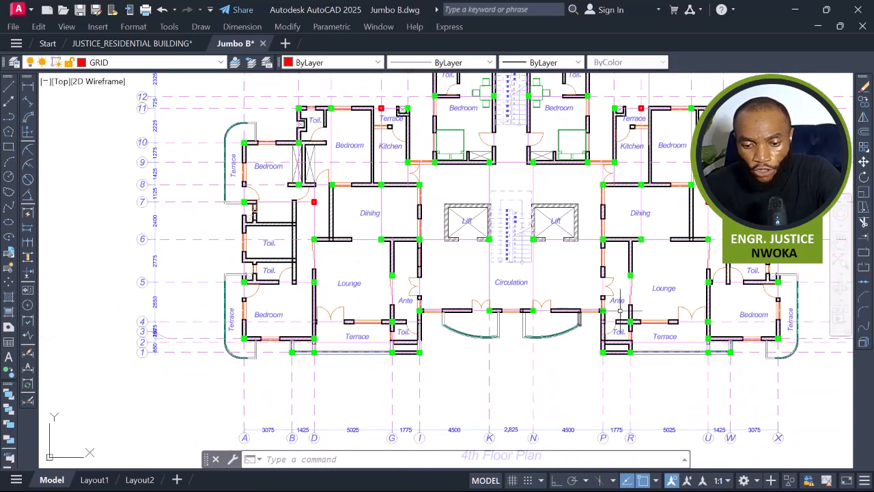
Review the column layouts on the 4th, 1st- 3rd Floor and Basement plans.
{"action": "middle_click_drag", "start_coordinate": [667, 298], "coordinate": [617, 339]}
{"action": "scroll", "coordinate": [708, 262], "scroll_direction": "up", "scroll_amount": 2}
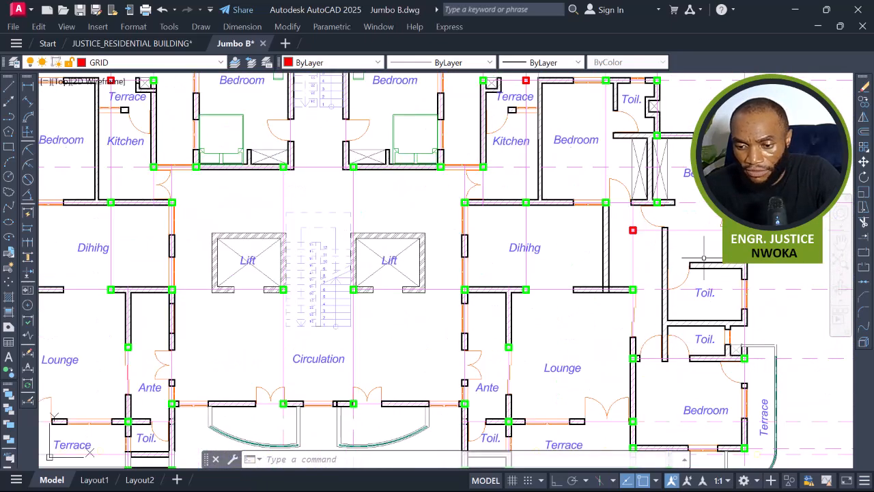
{"action": "scroll", "coordinate": [686, 259], "scroll_direction": "down", "scroll_amount": 2}
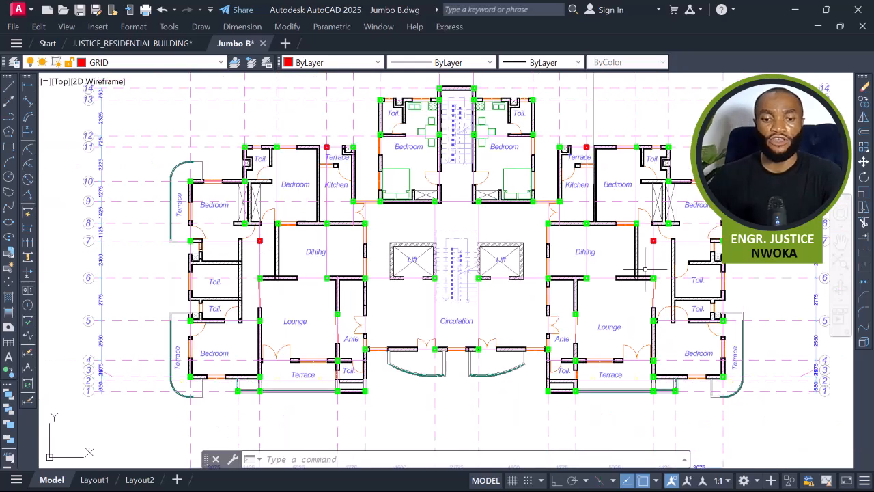
{"action": "middle_click_drag", "start_coordinate": [561, 263], "coordinate": [625, 261]}
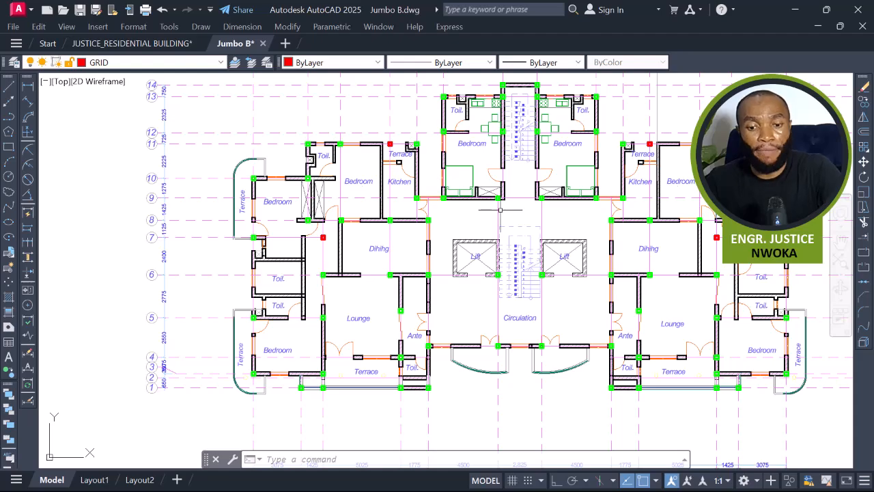
{"action": "middle_click_drag", "start_coordinate": [457, 217], "coordinate": [711, 229]}
{"action": "scroll", "coordinate": [710, 229], "scroll_direction": "down", "scroll_amount": 4}
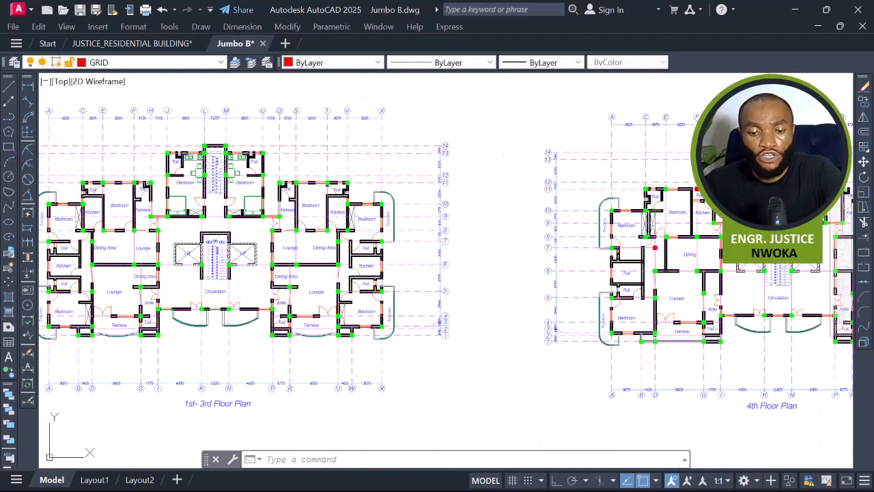
{"action": "middle_click_drag", "start_coordinate": [389, 225], "coordinate": [745, 230]}
{"action": "scroll", "coordinate": [346, 232], "scroll_direction": "up", "scroll_amount": 5}
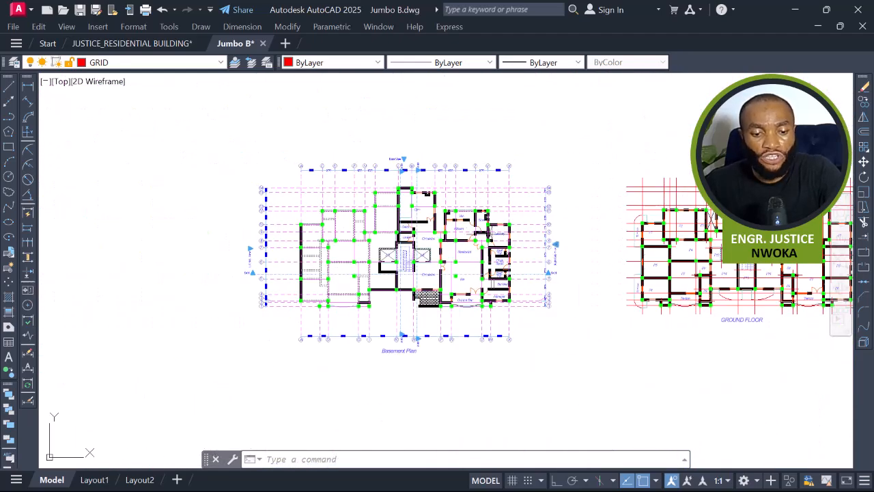
{"action": "scroll", "coordinate": [389, 218], "scroll_direction": "up", "scroll_amount": 2}
{"action": "scroll", "coordinate": [388, 220], "scroll_direction": "down", "scroll_amount": 2}
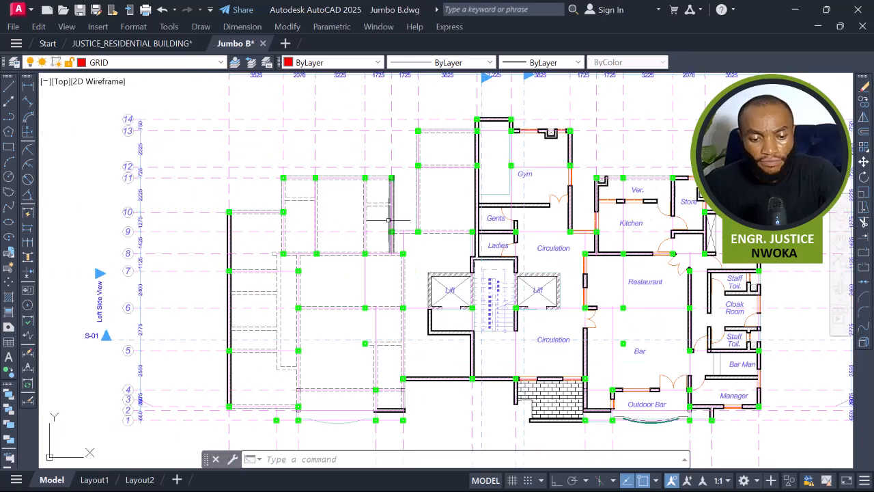
{"action": "scroll", "coordinate": [390, 220], "scroll_direction": "down", "scroll_amount": 2}
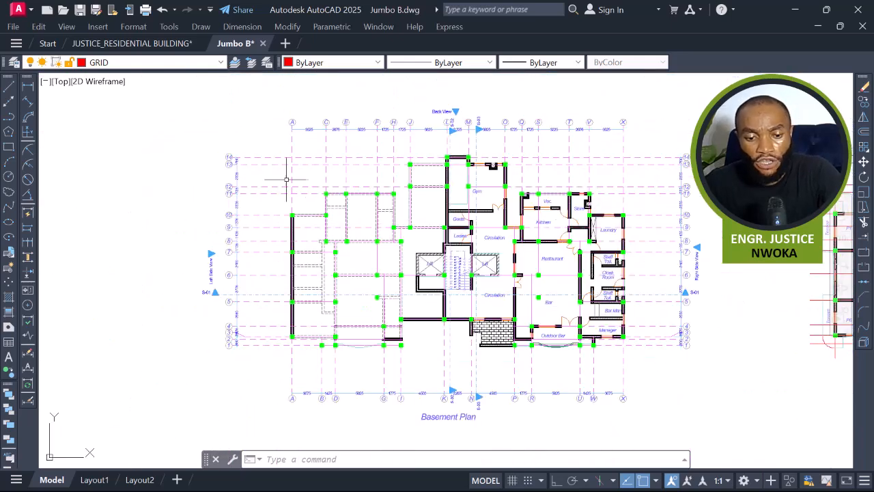
{"action": "left_click", "coordinate": [256, 137]}
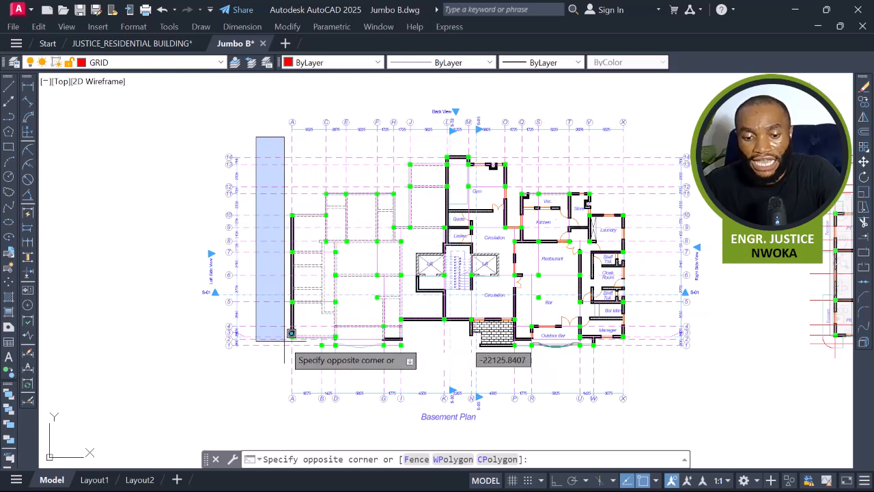
{"action": "key", "text": "Escape"}
{"action": "scroll", "coordinate": [402, 234], "scroll_direction": "up", "scroll_amount": 2}
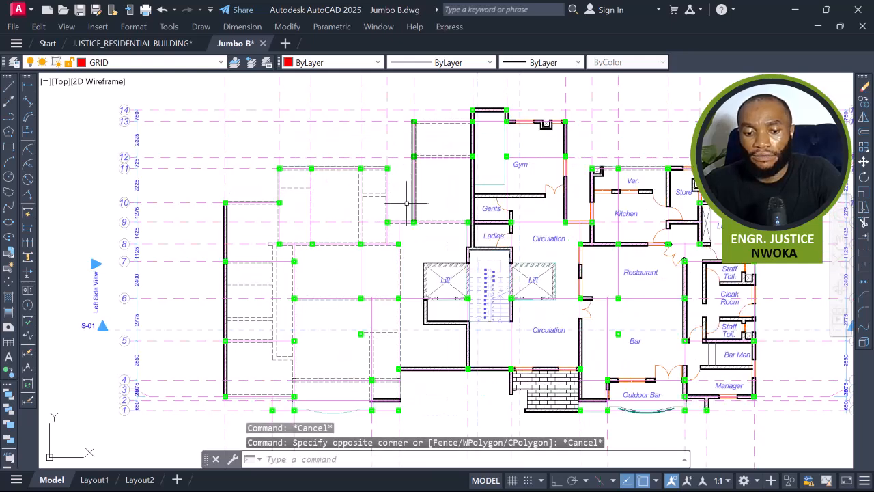
{"action": "scroll", "coordinate": [410, 208], "scroll_direction": "down", "scroll_amount": 2}
{"action": "left_click", "coordinate": [432, 133]}
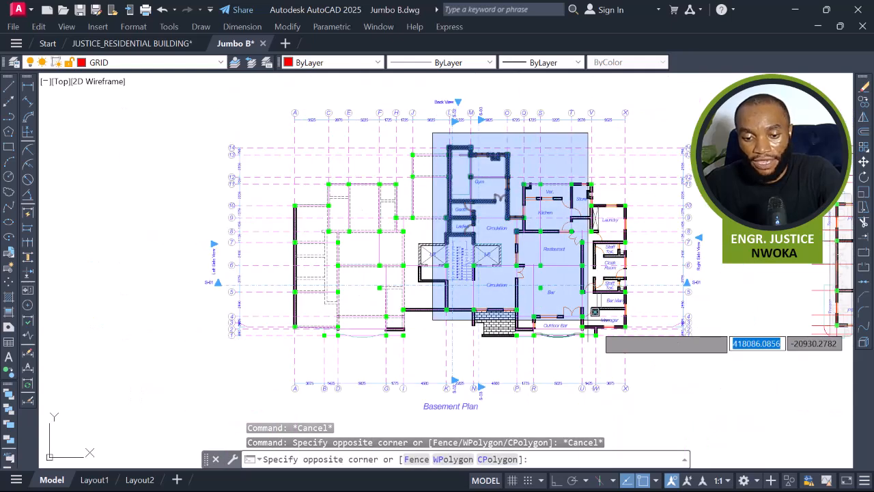
{"action": "left_click", "coordinate": [640, 355]}
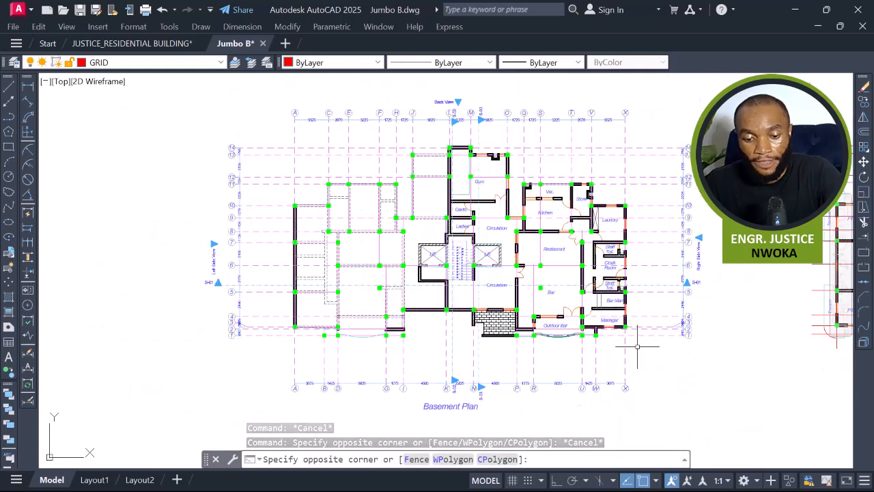
{"action": "left_click", "coordinate": [266, 139]}
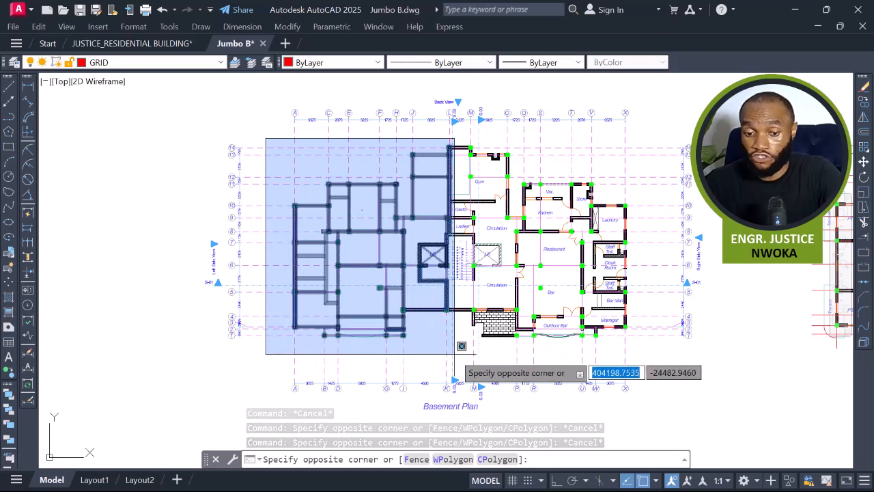
{"action": "key", "text": "Escape"}
{"action": "middle_click_drag", "start_coordinate": [571, 297], "coordinate": [328, 295]}
{"action": "middle_click_drag", "start_coordinate": [567, 170], "coordinate": [447, 172]}
{"action": "left_click", "coordinate": [436, 136]}
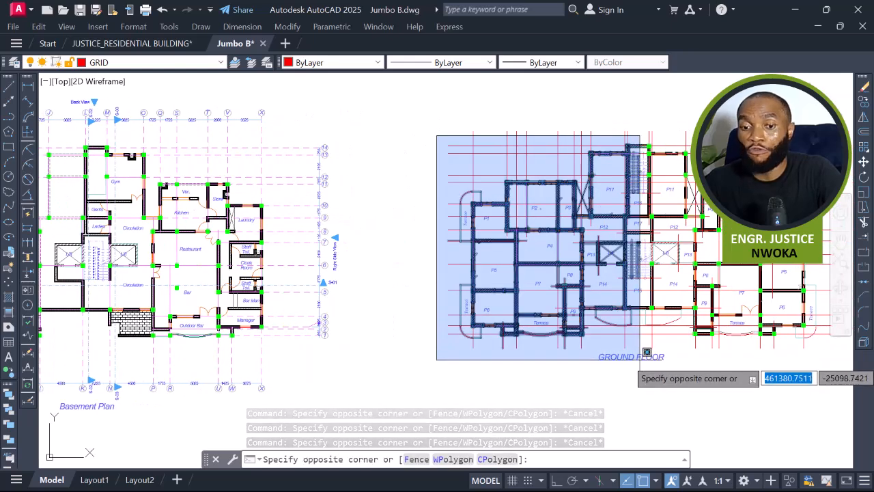
{"action": "scroll", "coordinate": [649, 355], "scroll_direction": "down", "scroll_amount": 3}
{"action": "key", "text": "Escape"}
{"action": "middle_click_drag", "start_coordinate": [248, 236], "coordinate": [308, 220]}
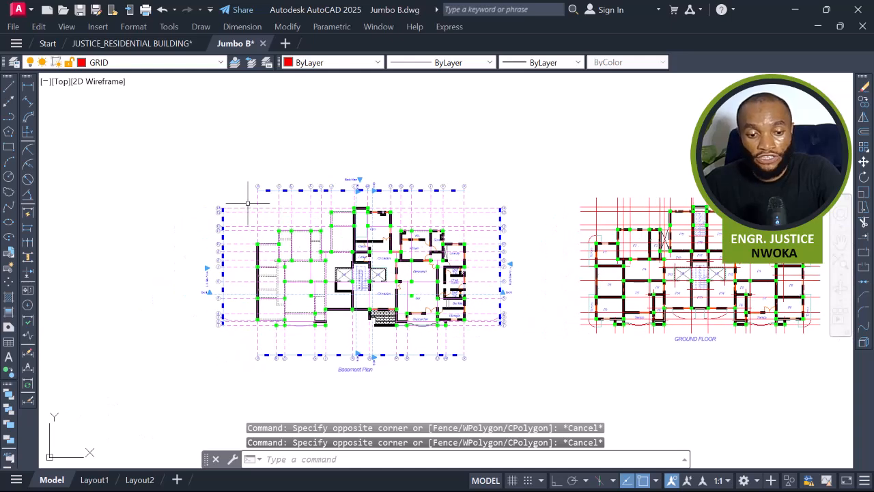
{"action": "left_click", "coordinate": [248, 204]}
{"action": "key", "text": "Escape"}
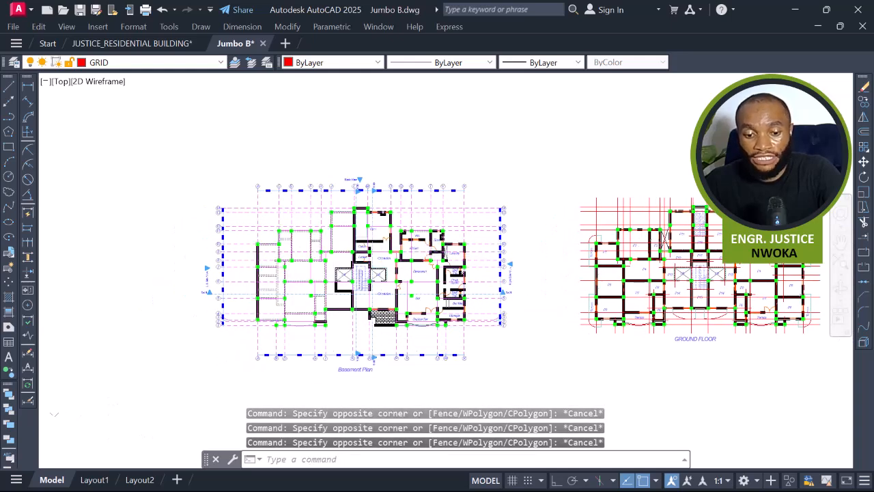
{"action": "scroll", "coordinate": [381, 268], "scroll_direction": "up", "scroll_amount": 4}
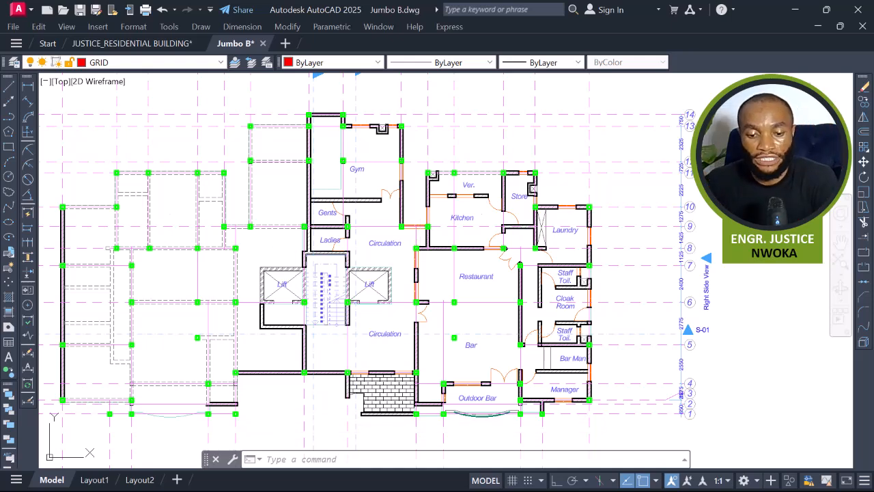
{"action": "middle_click_drag", "start_coordinate": [298, 247], "coordinate": [435, 232]}
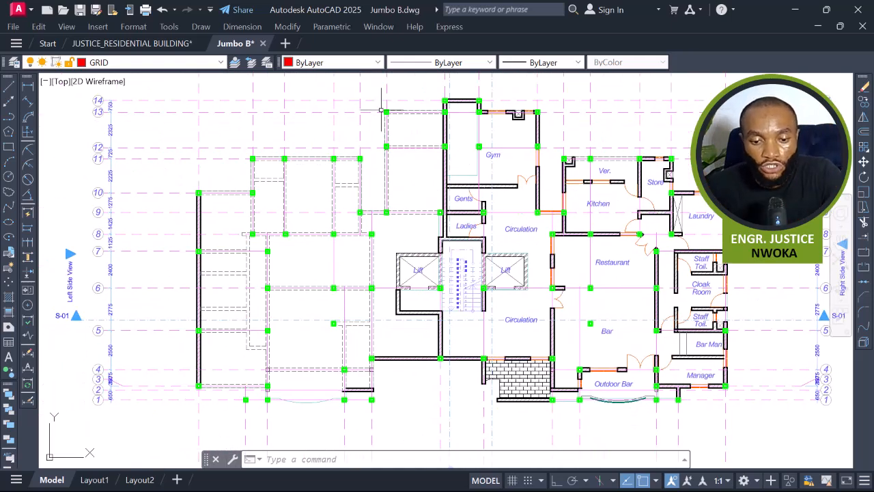
Set the colour of the four selected columns left of the Gym on the Basement Plan to Magenta.
{"action": "scroll", "coordinate": [378, 108], "scroll_direction": "up", "scroll_amount": 4}
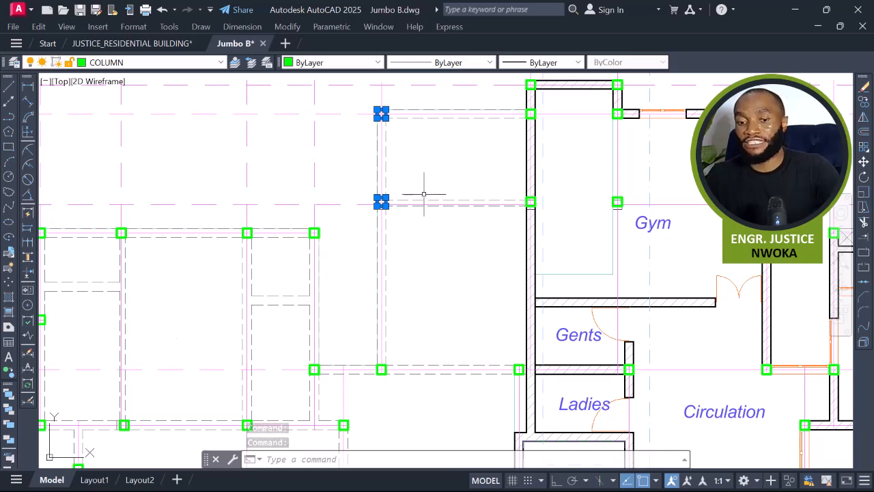
{"action": "scroll", "coordinate": [422, 192], "scroll_direction": "down", "scroll_amount": 4}
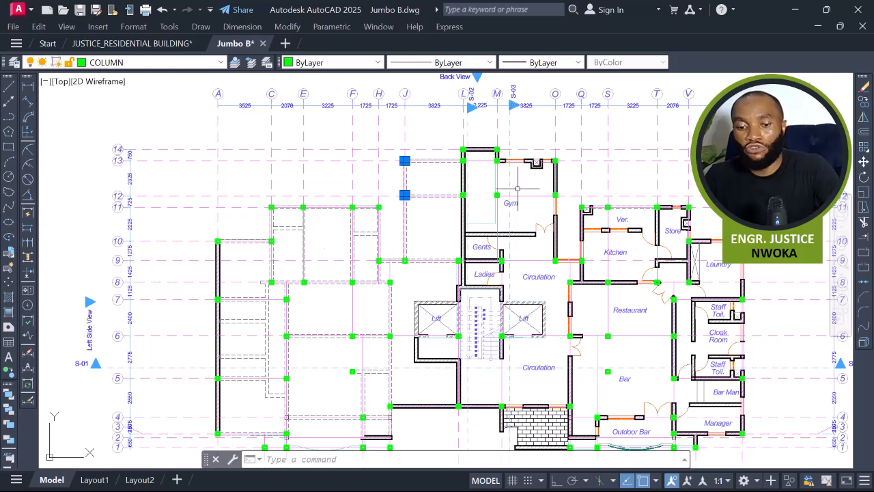
{"action": "middle_click_drag", "start_coordinate": [443, 186], "coordinate": [326, 154]}
{"action": "scroll", "coordinate": [326, 153], "scroll_direction": "up", "scroll_amount": 2}
{"action": "scroll", "coordinate": [321, 153], "scroll_direction": "down", "scroll_amount": 7}
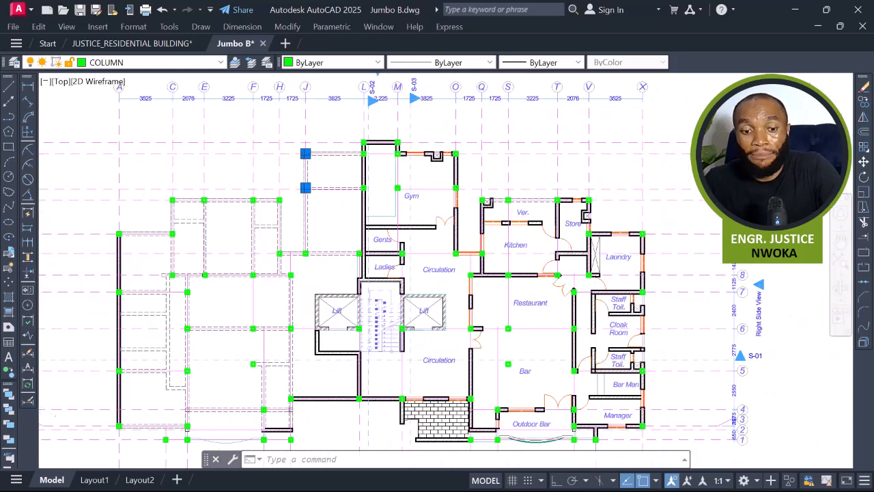
{"action": "scroll", "coordinate": [651, 223], "scroll_direction": "up", "scroll_amount": 4}
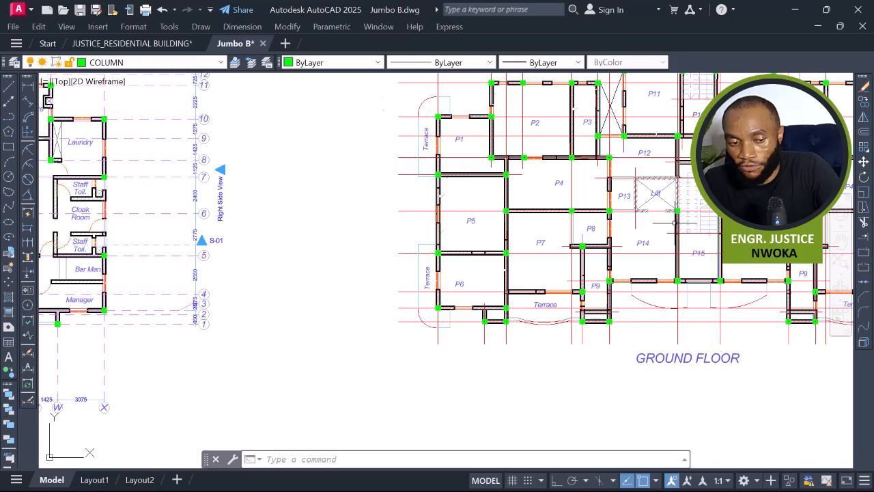
{"action": "scroll", "coordinate": [672, 223], "scroll_direction": "down", "scroll_amount": 4}
{"action": "middle_click_drag", "start_coordinate": [381, 224], "coordinate": [531, 203]}
{"action": "scroll", "coordinate": [398, 142], "scroll_direction": "up", "scroll_amount": 2}
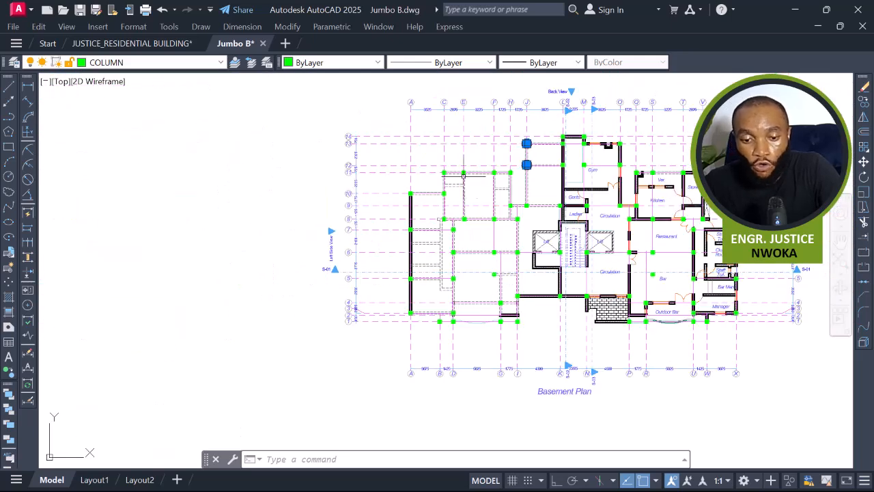
{"action": "scroll", "coordinate": [465, 175], "scroll_direction": "up", "scroll_amount": 6}
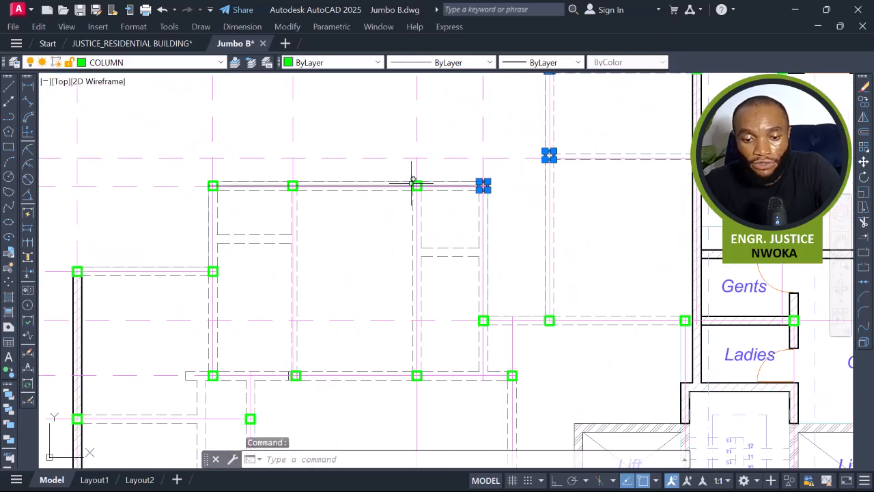
{"action": "left_click", "coordinate": [349, 68]}
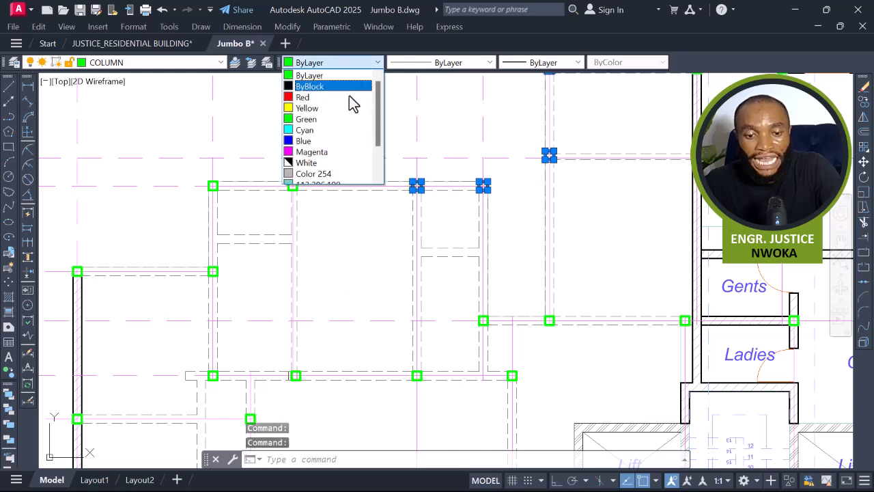
{"action": "left_click", "coordinate": [329, 156]}
{"action": "key", "text": "Escape"}
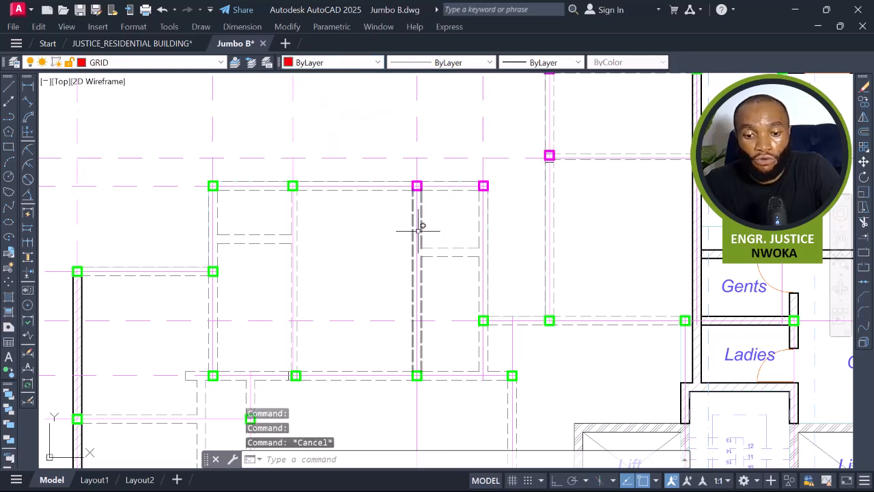
Repeat Match Properties with a magenta column as source and apply it to the columns around the slab panels left of the Gym on the Basement Plan.
{"action": "middle_click_drag", "start_coordinate": [522, 180], "coordinate": [497, 231]}
{"action": "key", "text": "Return"}
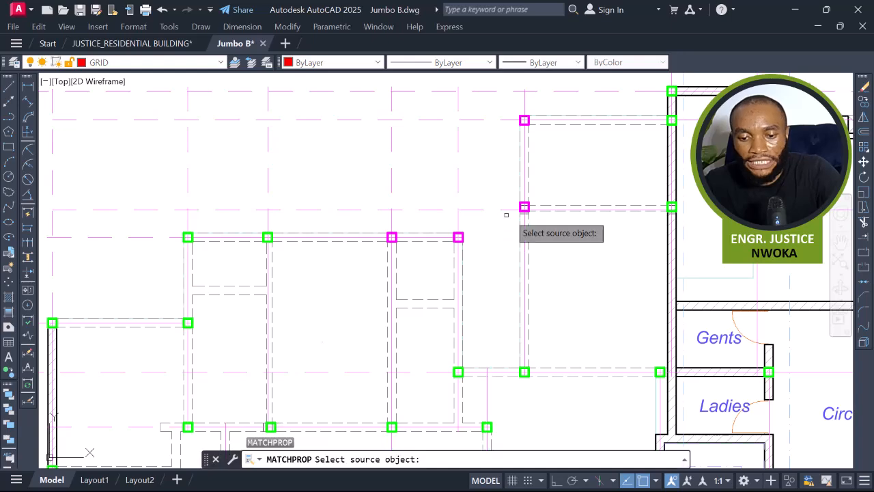
{"action": "left_click", "coordinate": [524, 207]}
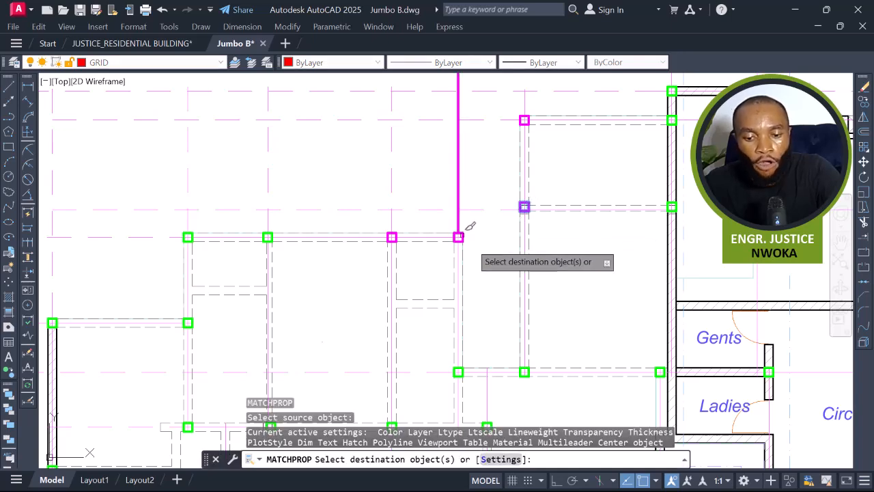
{"action": "scroll", "coordinate": [551, 292], "scroll_direction": "down", "scroll_amount": 2}
{"action": "middle_click_drag", "start_coordinate": [564, 329], "coordinate": [511, 272]}
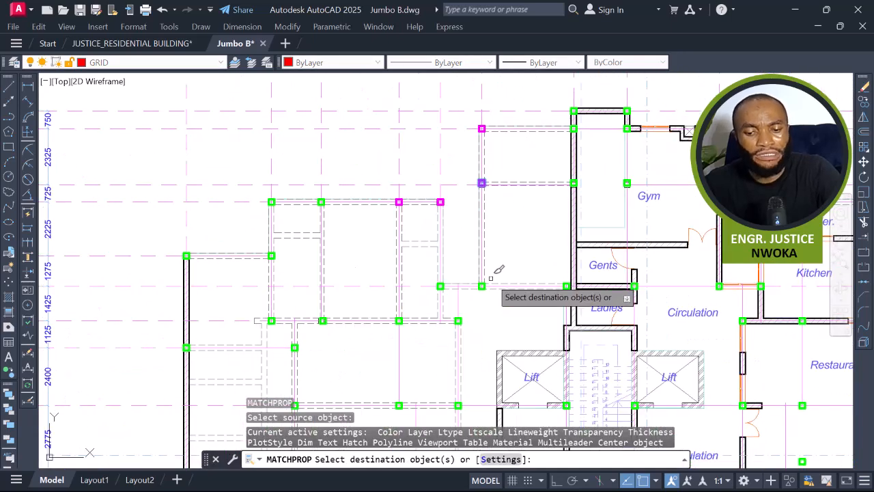
{"action": "scroll", "coordinate": [480, 286], "scroll_direction": "up", "scroll_amount": 2}
{"action": "left_click", "coordinate": [482, 284]}
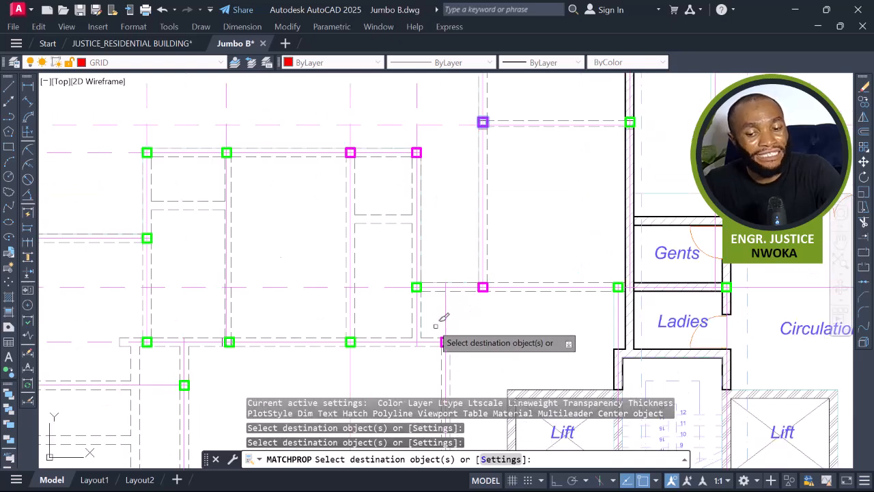
{"action": "left_click", "coordinate": [425, 282]}
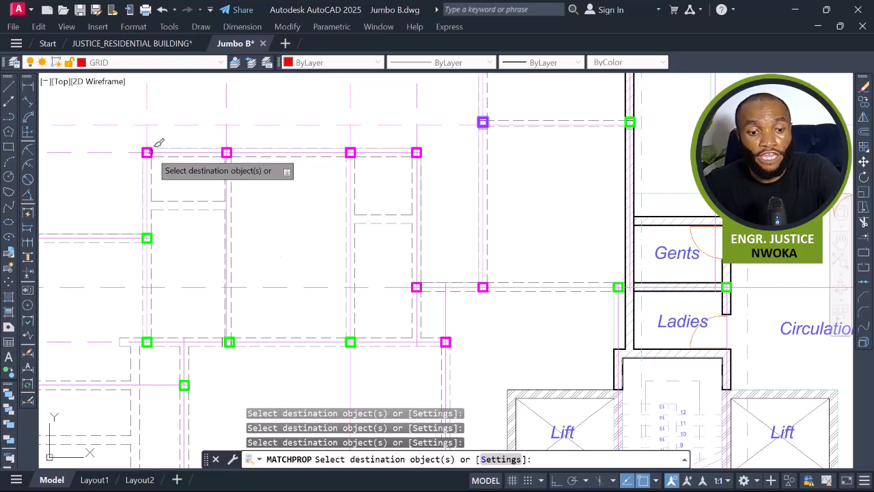
{"action": "scroll", "coordinate": [166, 191], "scroll_direction": "down", "scroll_amount": 4}
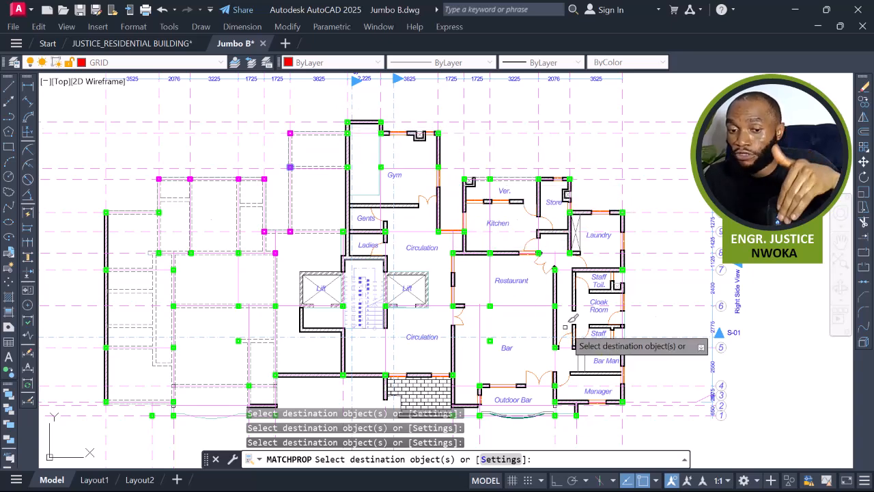
{"action": "scroll", "coordinate": [235, 169], "scroll_direction": "up", "scroll_amount": 3}
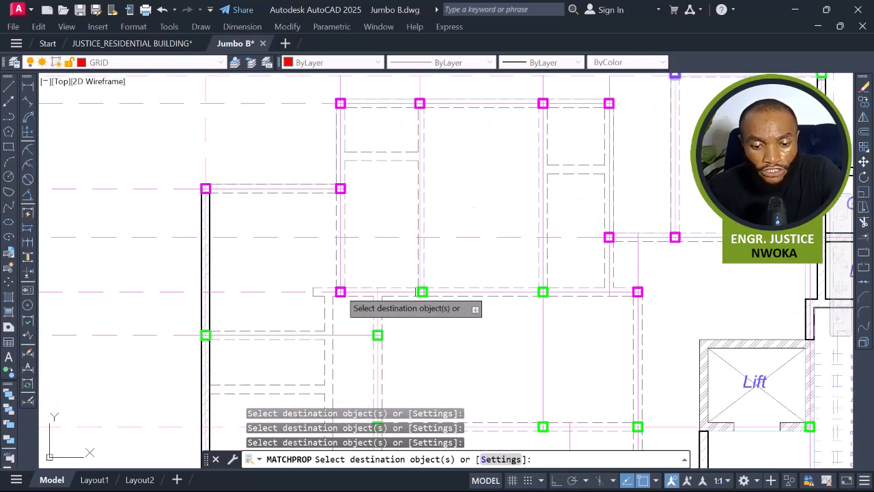
{"action": "scroll", "coordinate": [238, 191], "scroll_direction": "down", "scroll_amount": 3}
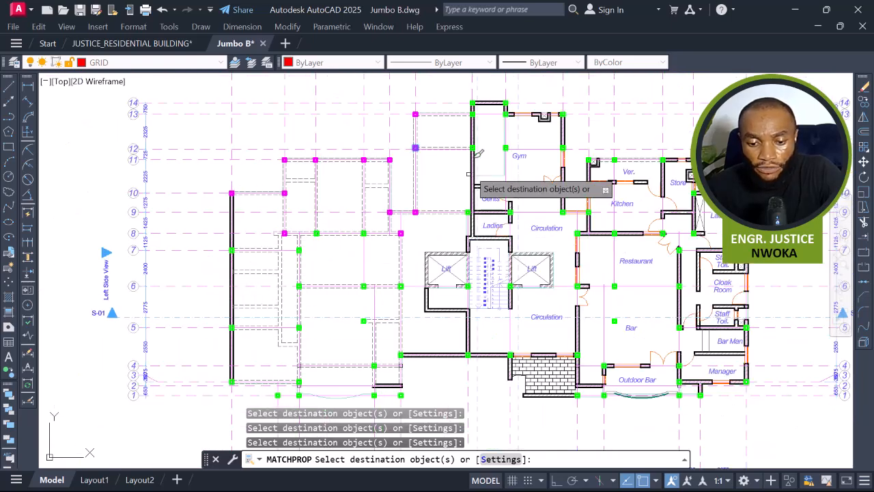
{"action": "middle_click_drag", "start_coordinate": [473, 156], "coordinate": [425, 182]}
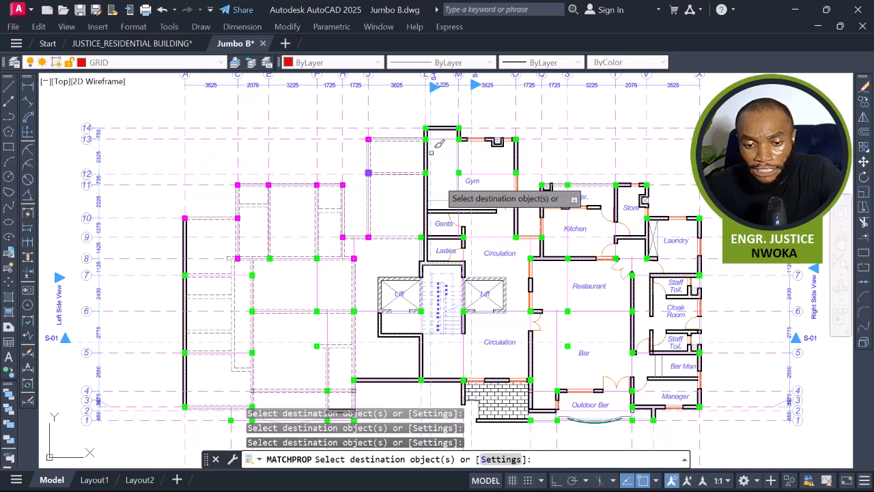
{"action": "scroll", "coordinate": [320, 256], "scroll_direction": "up", "scroll_amount": 2}
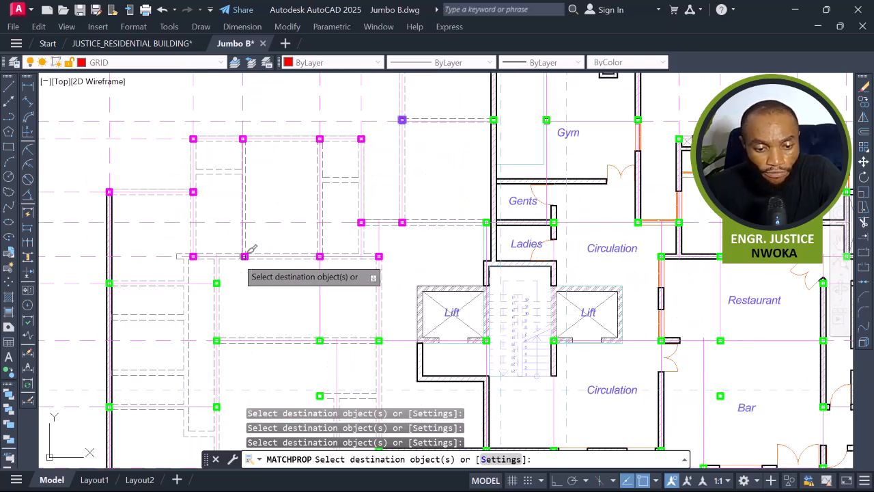
{"action": "left_click", "coordinate": [222, 273]}
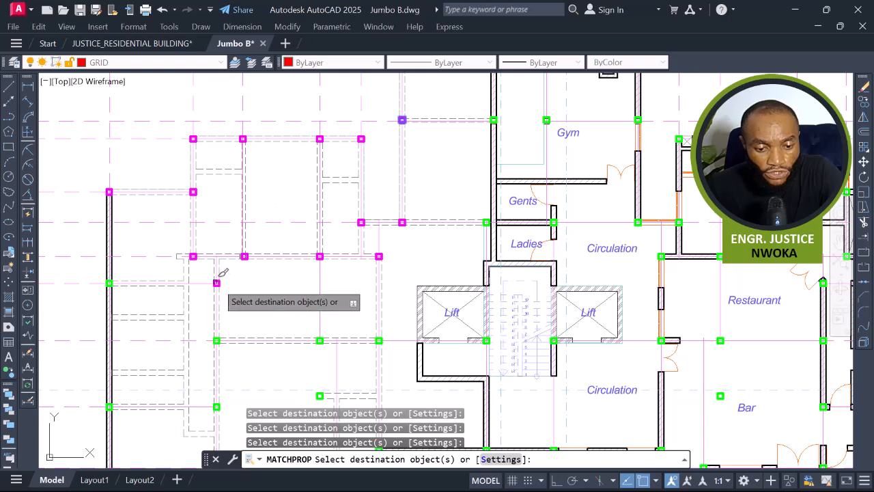
{"action": "scroll", "coordinate": [222, 273], "scroll_direction": "up", "scroll_amount": 3}
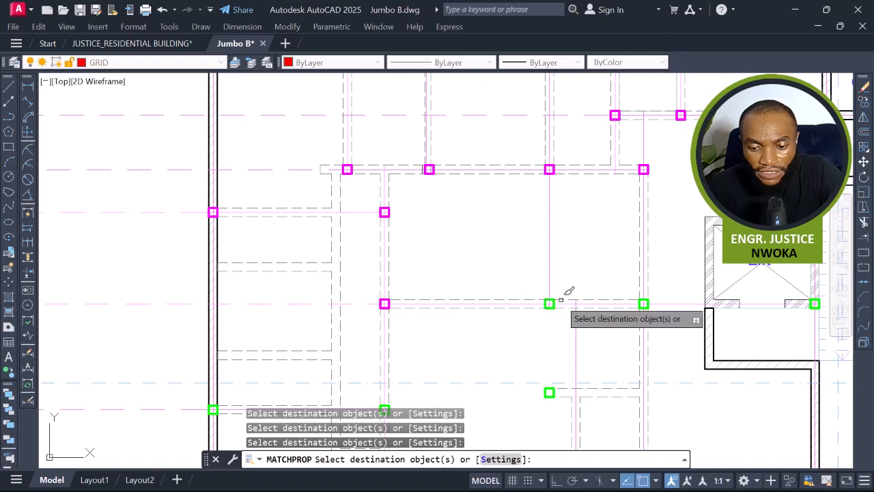
{"action": "left_click", "coordinate": [649, 299]}
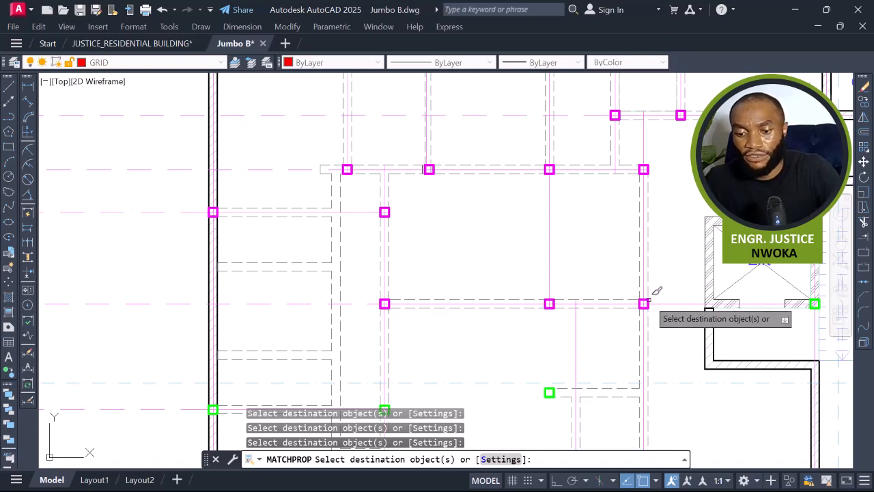
Apply the magenta column properties to the remaining columns along the lower-left panels near the Lift, then end the command.
{"action": "middle_click_drag", "start_coordinate": [585, 303], "coordinate": [580, 182]}
{"action": "left_click", "coordinate": [547, 272]}
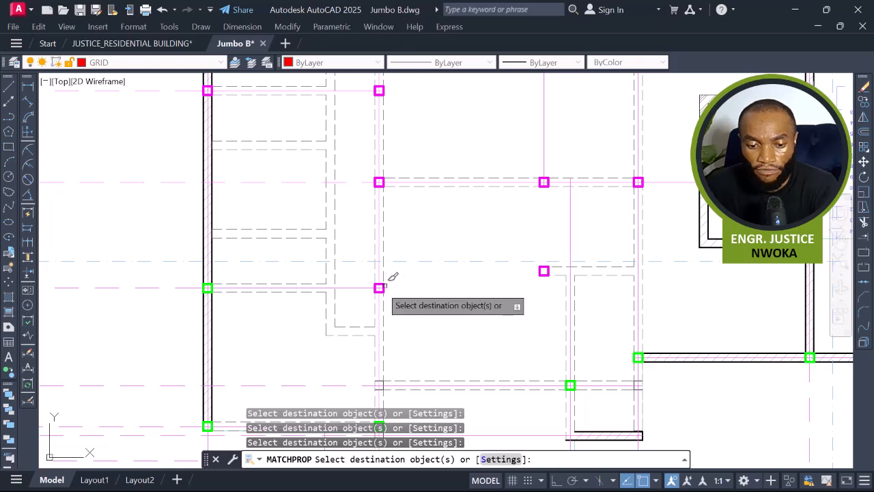
{"action": "left_click", "coordinate": [321, 284]}
{"action": "middle_click_drag", "start_coordinate": [289, 280], "coordinate": [310, 130]}
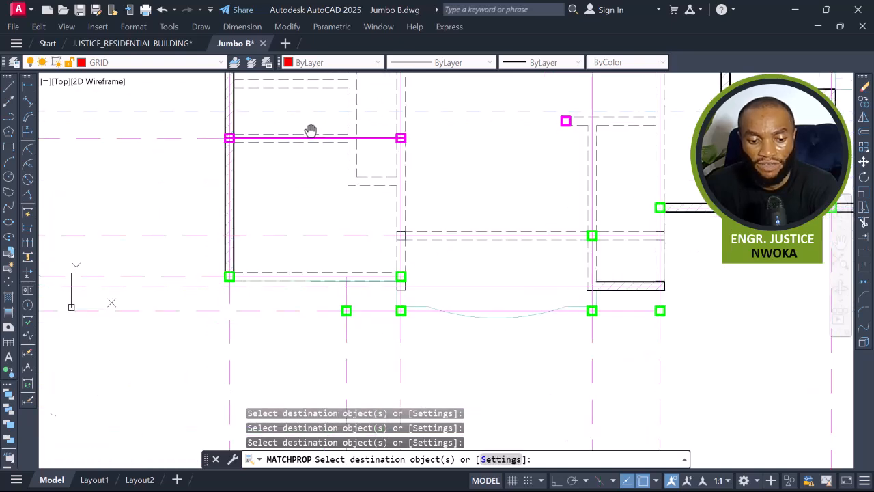
{"action": "left_click", "coordinate": [231, 277]}
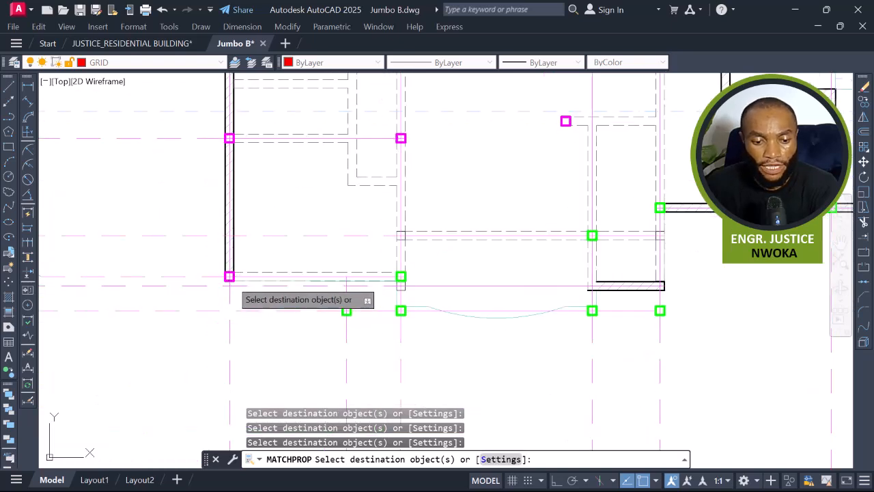
{"action": "left_click", "coordinate": [403, 275]}
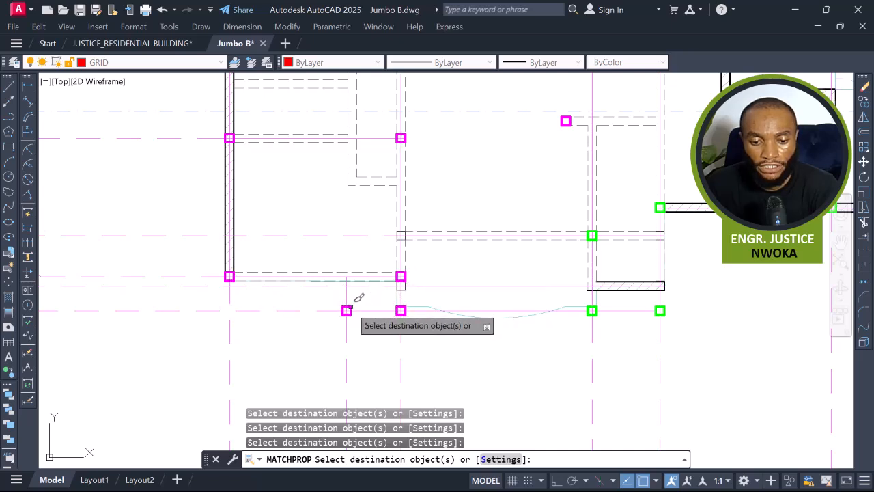
{"action": "left_click", "coordinate": [592, 310]}
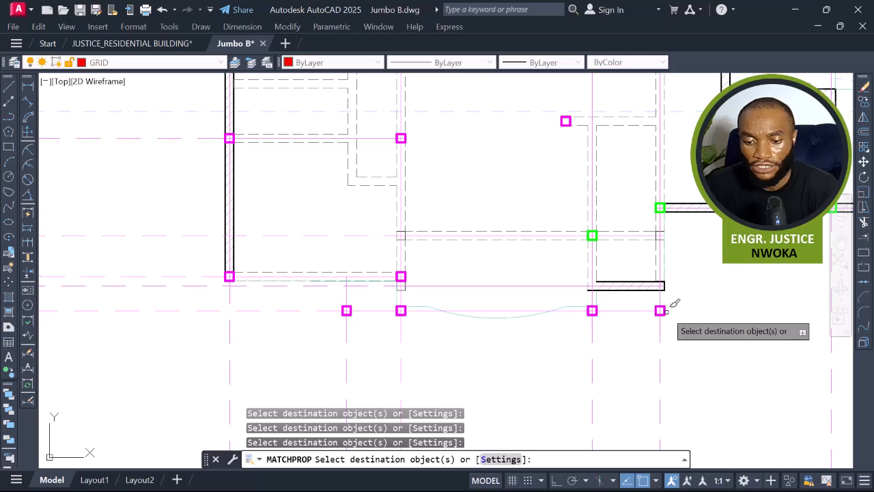
{"action": "left_click", "coordinate": [666, 311]}
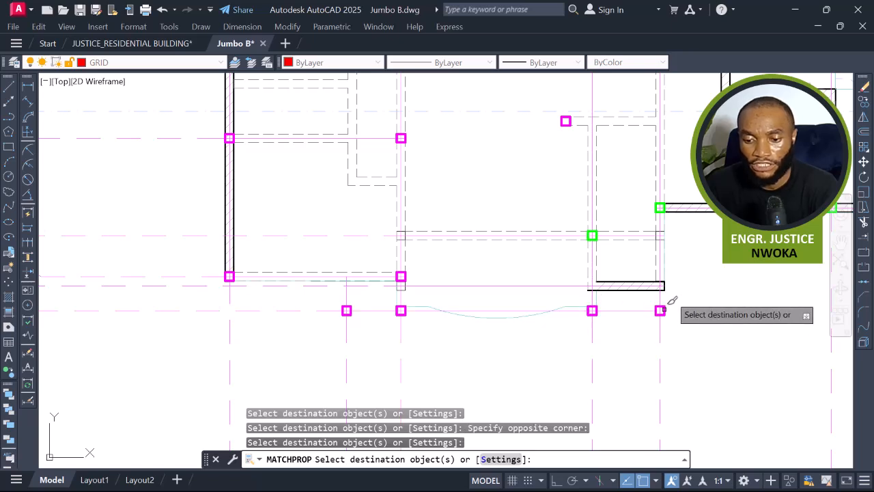
{"action": "middle_click_drag", "start_coordinate": [678, 260], "coordinate": [610, 320]}
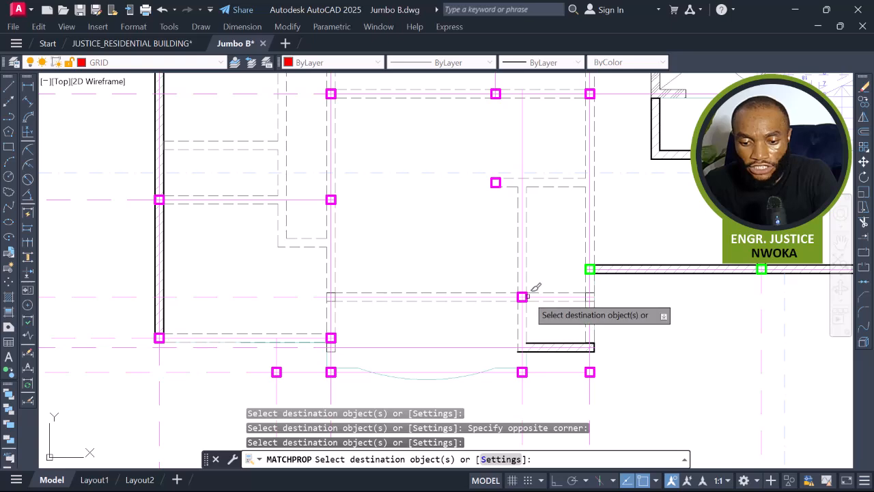
{"action": "scroll", "coordinate": [535, 287], "scroll_direction": "down", "scroll_amount": 4}
{"action": "scroll", "coordinate": [423, 321], "scroll_direction": "up", "scroll_amount": 2}
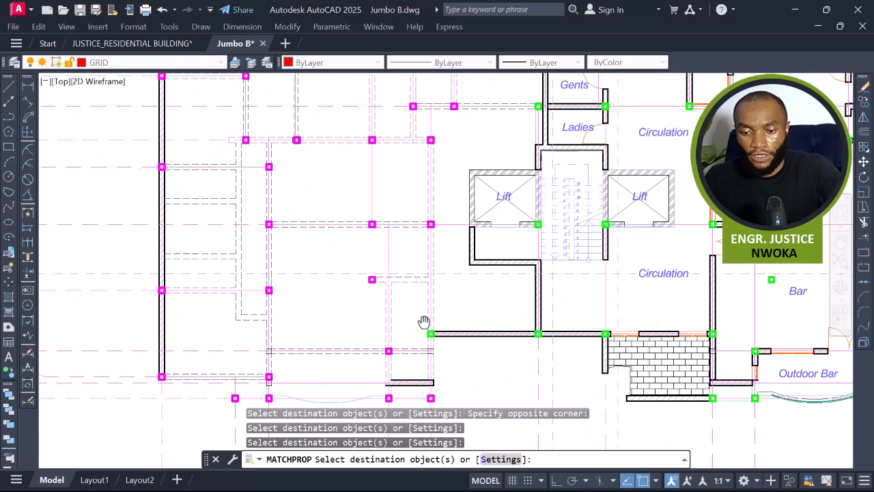
{"action": "scroll", "coordinate": [501, 283], "scroll_direction": "down", "scroll_amount": 2}
{"action": "scroll", "coordinate": [458, 317], "scroll_direction": "up", "scroll_amount": 5}
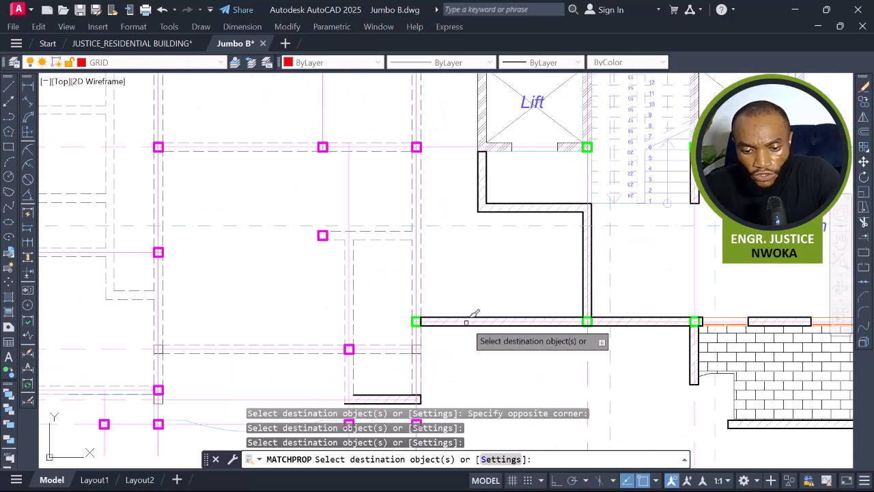
{"action": "scroll", "coordinate": [412, 308], "scroll_direction": "down", "scroll_amount": 4}
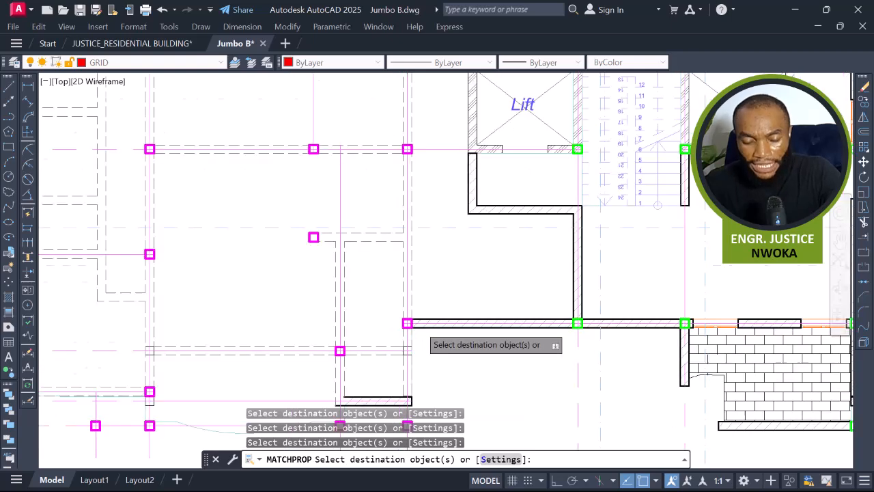
{"action": "key", "text": "Escape"}
{"action": "scroll", "coordinate": [410, 296], "scroll_direction": "down", "scroll_amount": 2}
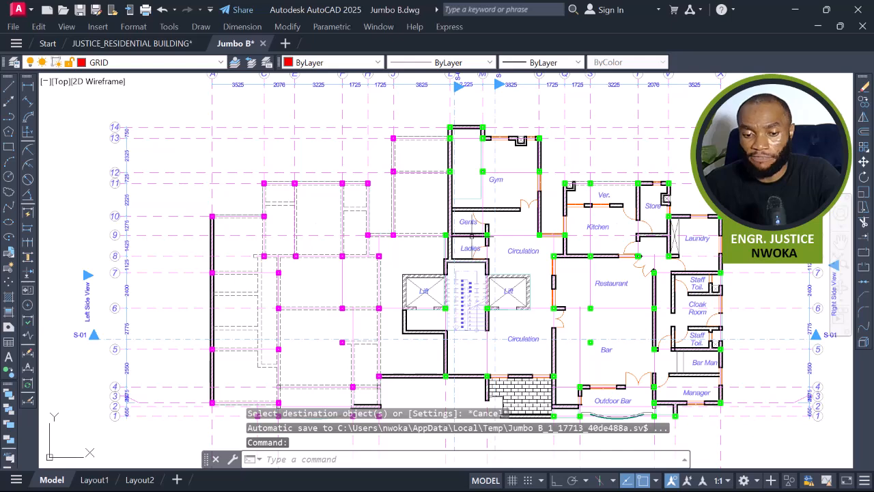
{"action": "left_click", "coordinate": [183, 113]}
{"action": "scroll", "coordinate": [263, 145], "scroll_direction": "down", "scroll_amount": 2}
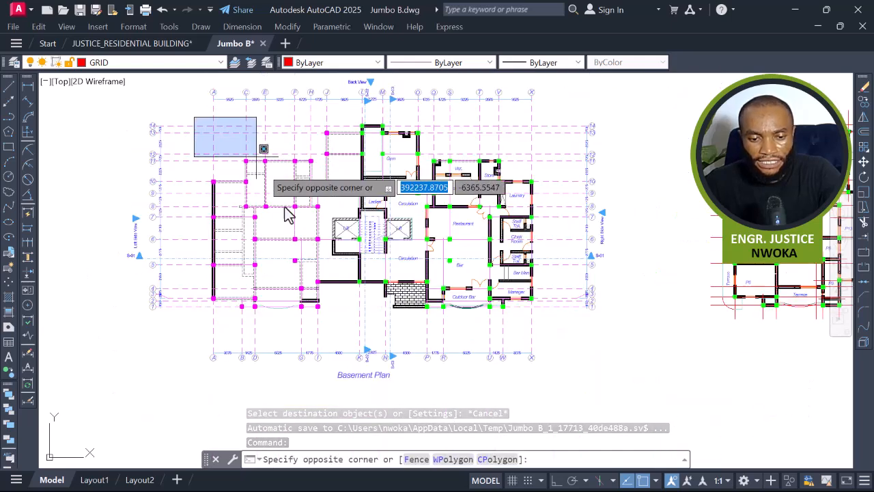
{"action": "key", "text": "Escape"}
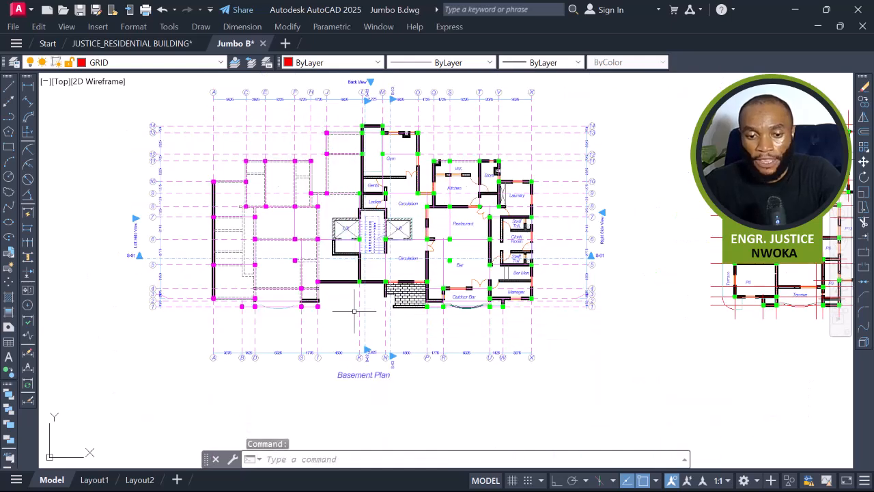
{"action": "left_click", "coordinate": [355, 112]}
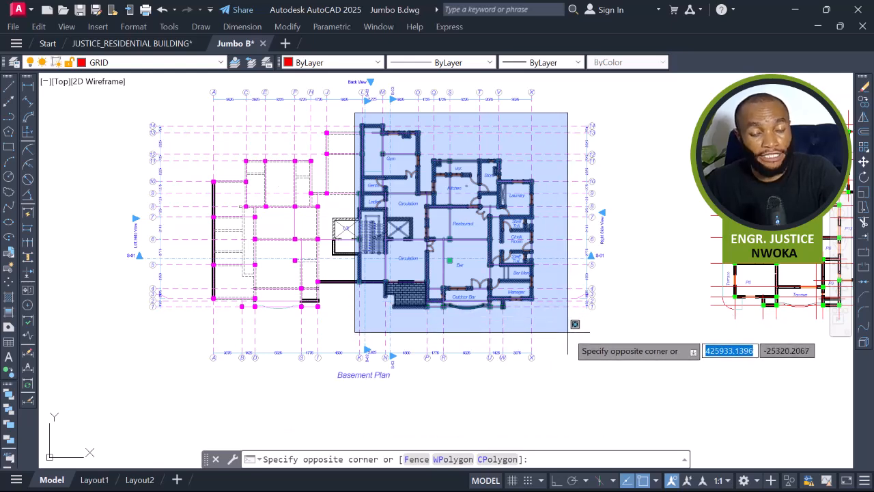
{"action": "key", "text": "Escape"}
{"action": "key", "text": "Escape"}
{"action": "scroll", "coordinate": [371, 287], "scroll_direction": "up", "scroll_amount": 2}
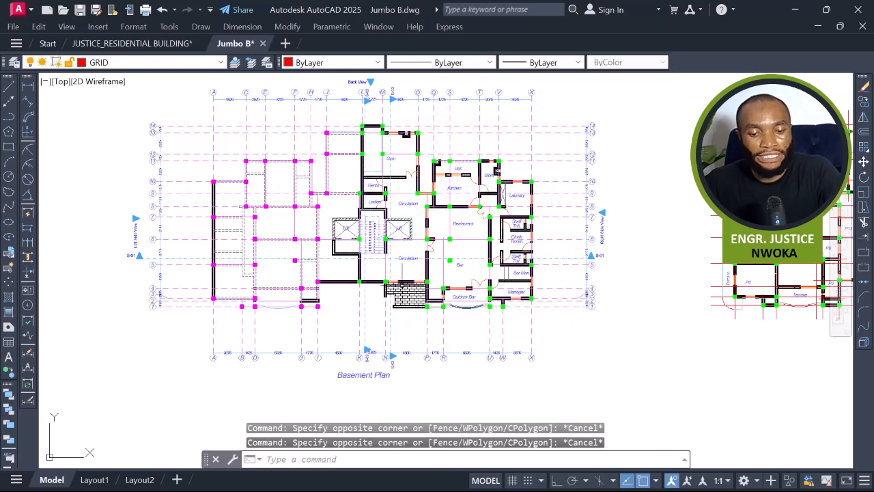
{"action": "middle_click_drag", "start_coordinate": [301, 182], "coordinate": [296, 236]}
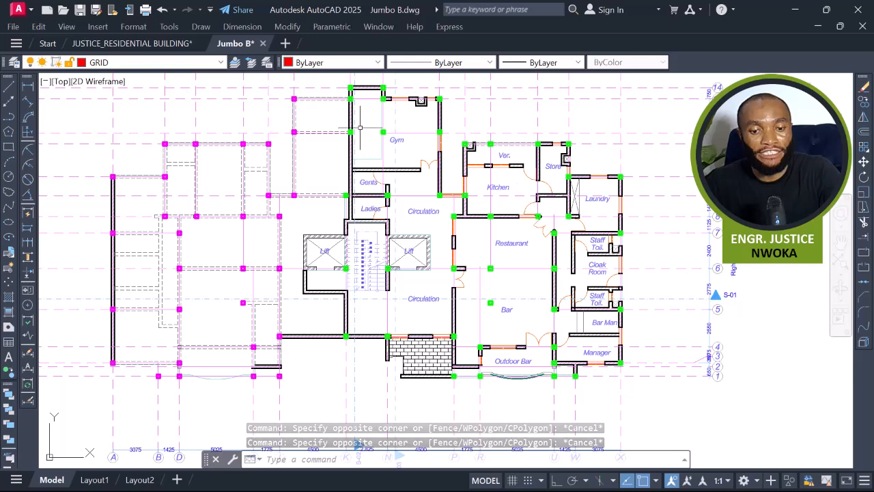
{"action": "scroll", "coordinate": [234, 108], "scroll_direction": "down", "scroll_amount": 2}
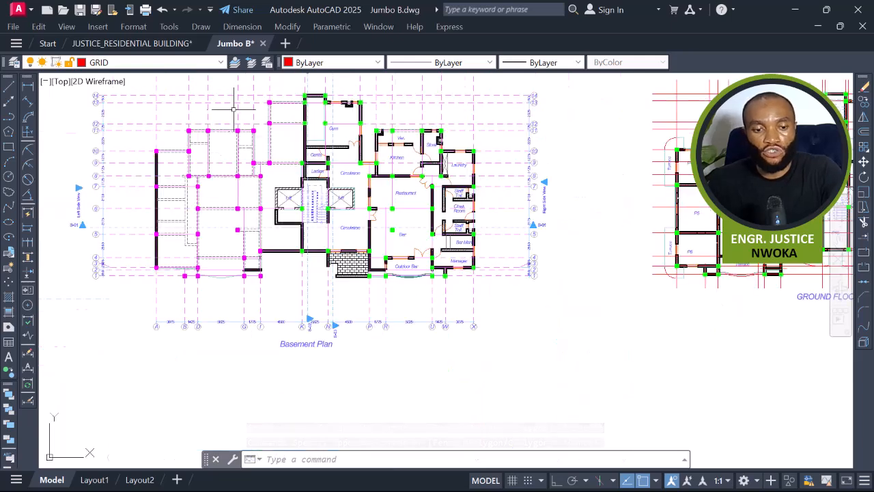
{"action": "left_click", "coordinate": [145, 87]}
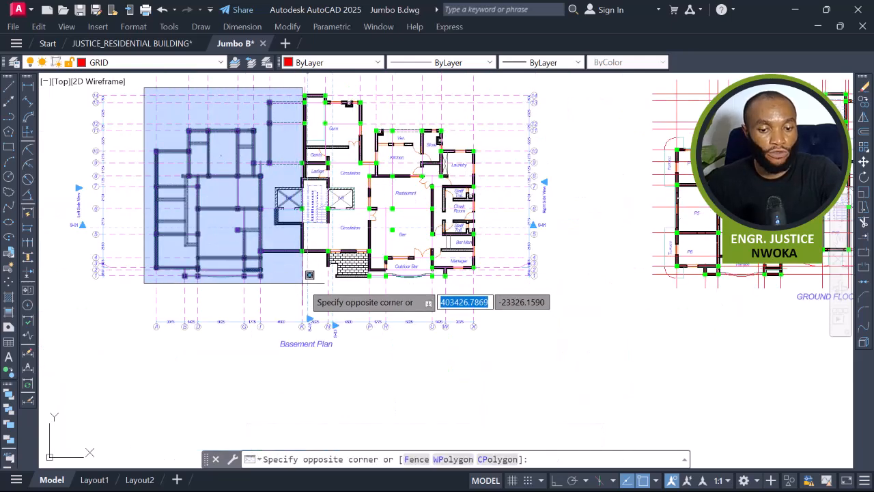
{"action": "key", "text": "Escape"}
{"action": "key", "text": "Escape"}
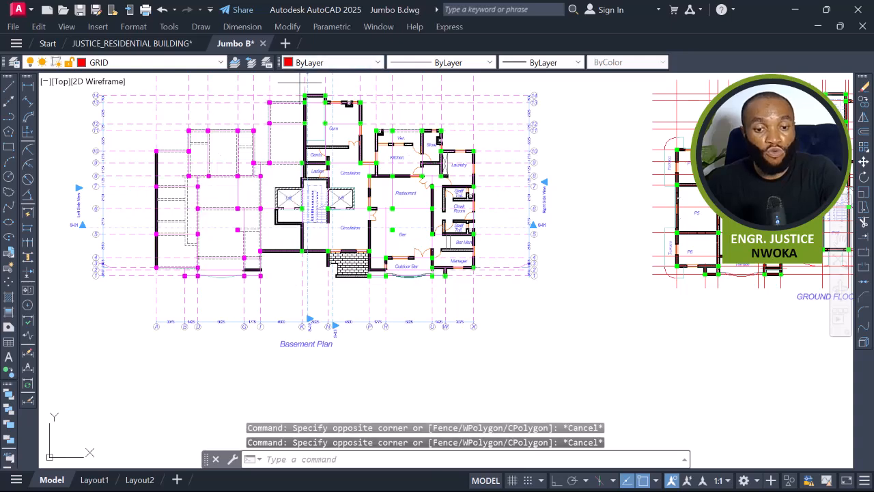
{"action": "left_click", "coordinate": [299, 82]}
{"action": "key", "text": "Escape"}
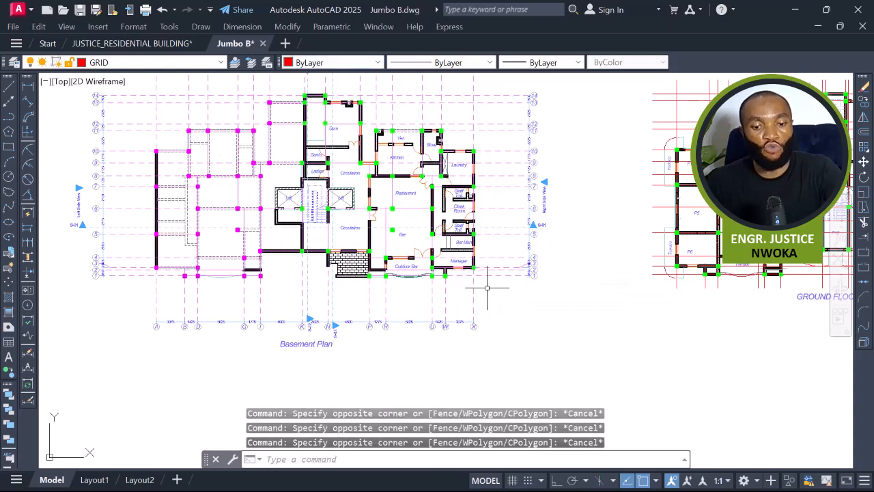
Examine the columns around the Lift, Gym and Circulation areas on the Basement Plan.
{"action": "scroll", "coordinate": [316, 166], "scroll_direction": "up", "scroll_amount": 3}
{"action": "middle_click_drag", "start_coordinate": [285, 166], "coordinate": [319, 140]}
{"action": "left_click", "coordinate": [324, 127]}
{"action": "scroll", "coordinate": [300, 190], "scroll_direction": "down", "scroll_amount": 2}
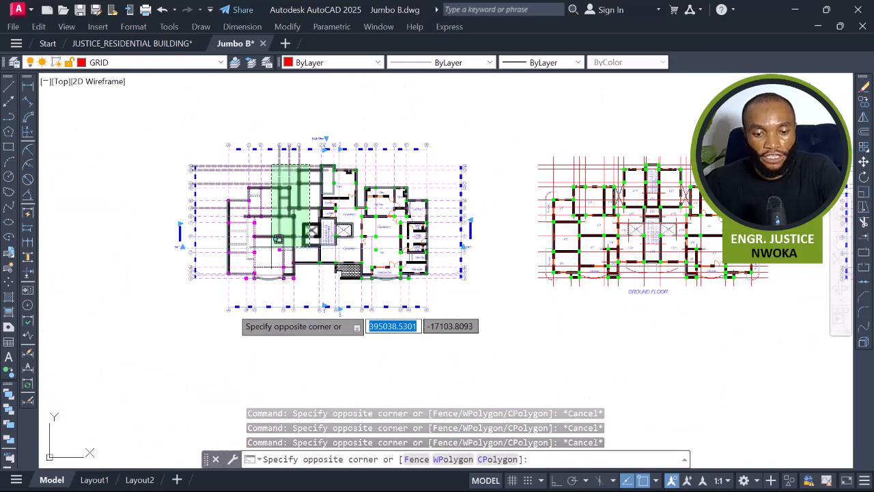
{"action": "left_click", "coordinate": [289, 242]}
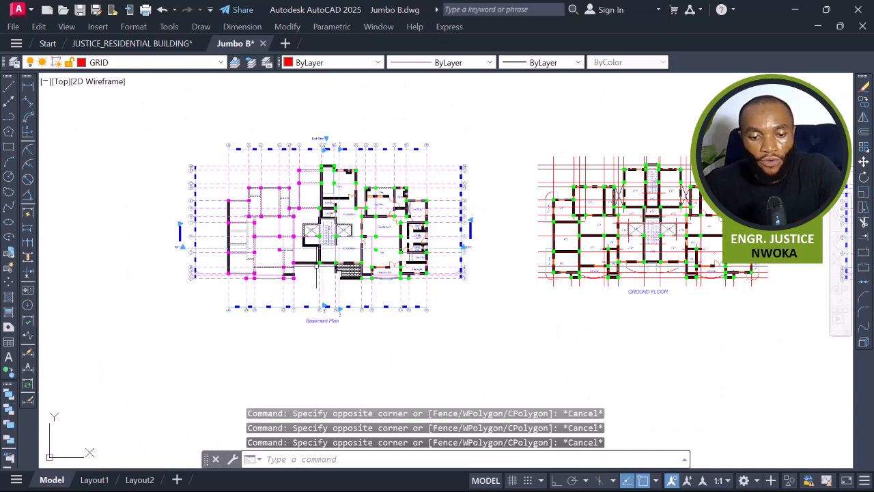
{"action": "scroll", "coordinate": [327, 260], "scroll_direction": "up", "scroll_amount": 4}
{"action": "scroll", "coordinate": [315, 225], "scroll_direction": "up", "scroll_amount": 5}
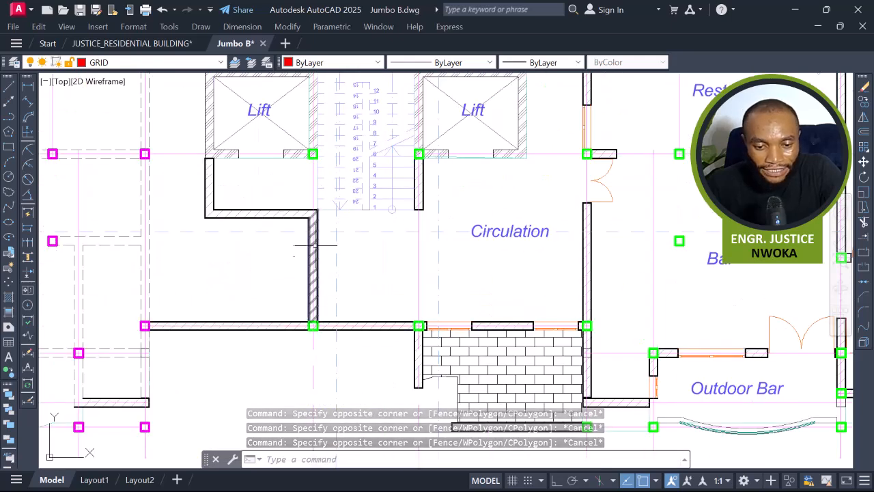
{"action": "middle_click_drag", "start_coordinate": [208, 262], "coordinate": [205, 278]}
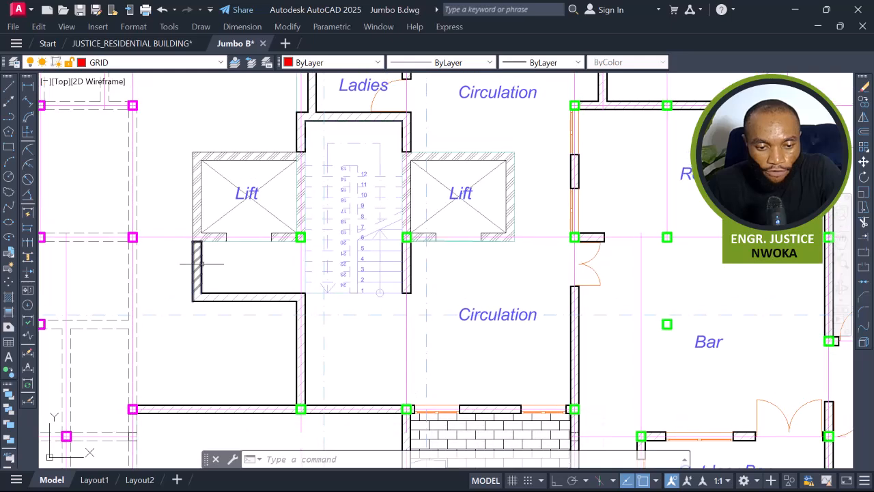
{"action": "middle_click_drag", "start_coordinate": [197, 156], "coordinate": [190, 228]}
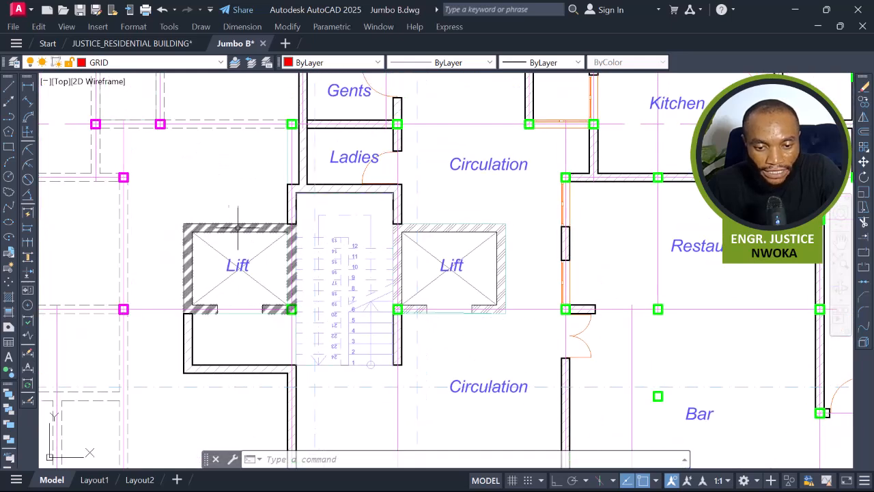
{"action": "middle_click_drag", "start_coordinate": [291, 222], "coordinate": [304, 346]}
{"action": "scroll", "coordinate": [301, 307], "scroll_direction": "down", "scroll_amount": 2}
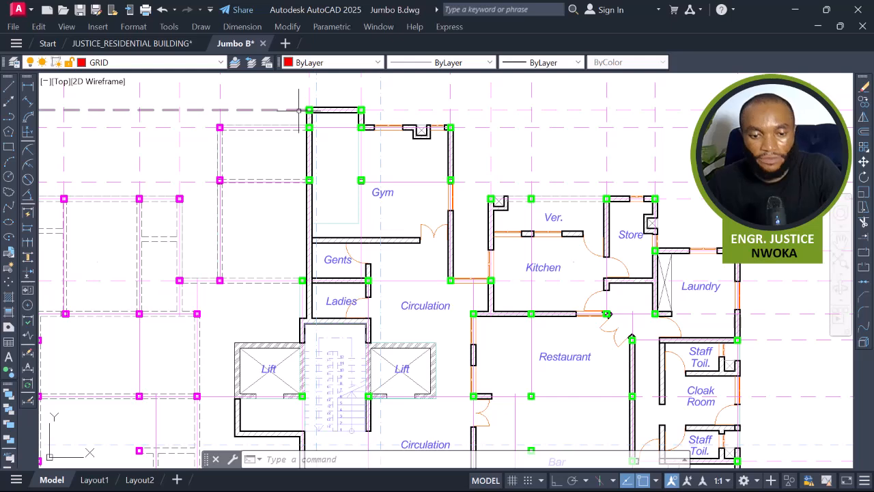
{"action": "scroll", "coordinate": [319, 279], "scroll_direction": "up", "scroll_amount": 4}
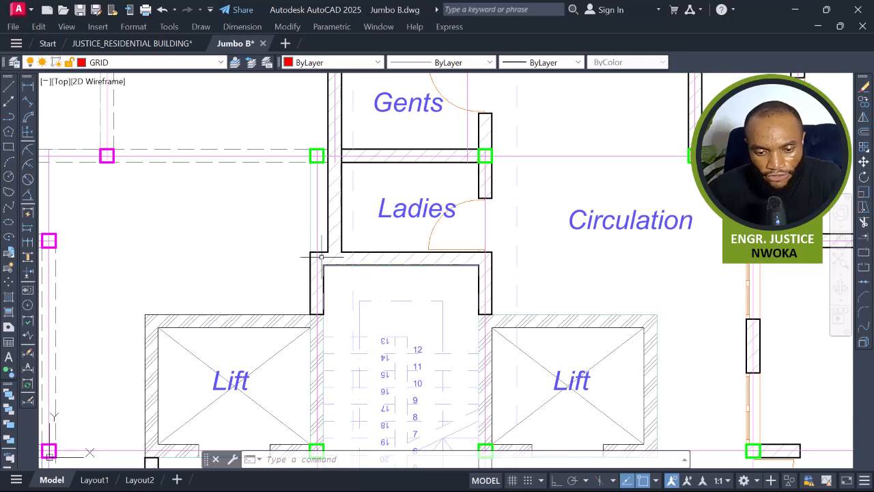
{"action": "middle_click_drag", "start_coordinate": [331, 254], "coordinate": [338, 356]}
{"action": "scroll", "coordinate": [331, 302], "scroll_direction": "down", "scroll_amount": 2}
{"action": "middle_click_drag", "start_coordinate": [343, 123], "coordinate": [348, 277]}
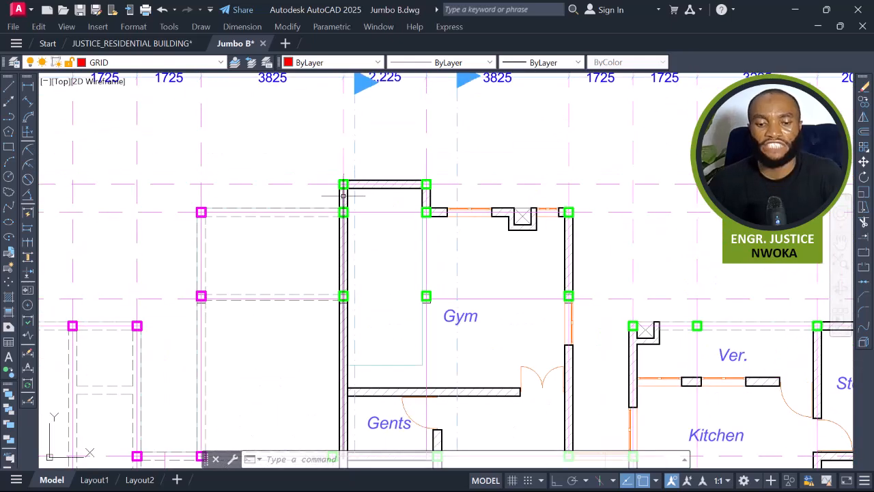
{"action": "scroll", "coordinate": [348, 204], "scroll_direction": "down", "scroll_amount": 2}
{"action": "middle_click_drag", "start_coordinate": [349, 243], "coordinate": [365, 174]}
{"action": "type", "text": "A"}
{"action": "key", "text": "Return"}
{"action": "scroll", "coordinate": [272, 184], "scroll_direction": "up", "scroll_amount": 2}
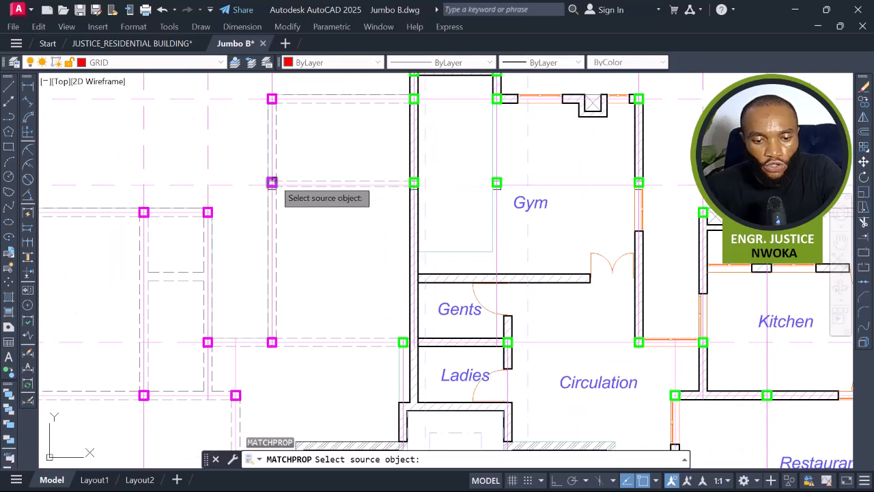
{"action": "left_click", "coordinate": [271, 184]}
{"action": "scroll", "coordinate": [383, 329], "scroll_direction": "up", "scroll_amount": 2}
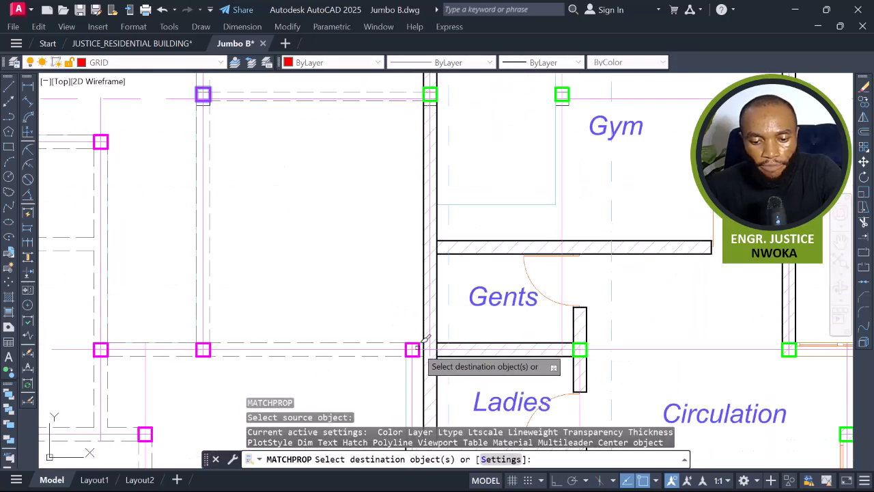
{"action": "scroll", "coordinate": [416, 349], "scroll_direction": "down", "scroll_amount": 6}
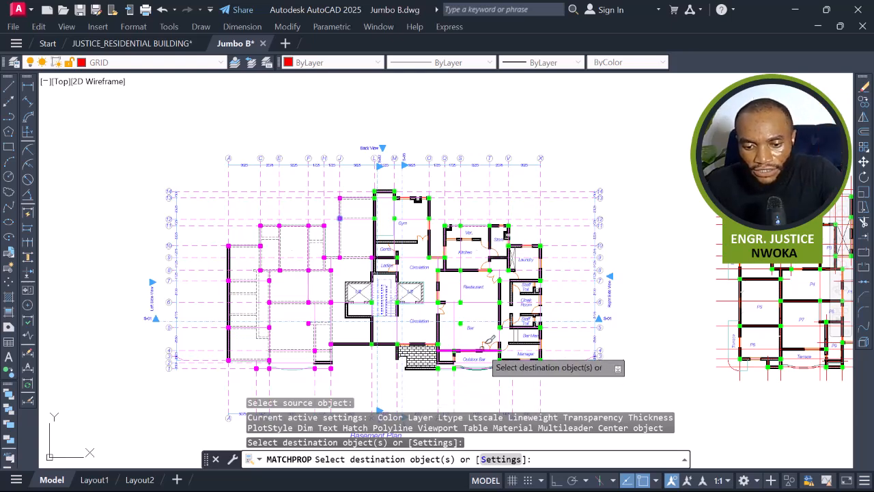
{"action": "scroll", "coordinate": [474, 342], "scroll_direction": "up", "scroll_amount": 2}
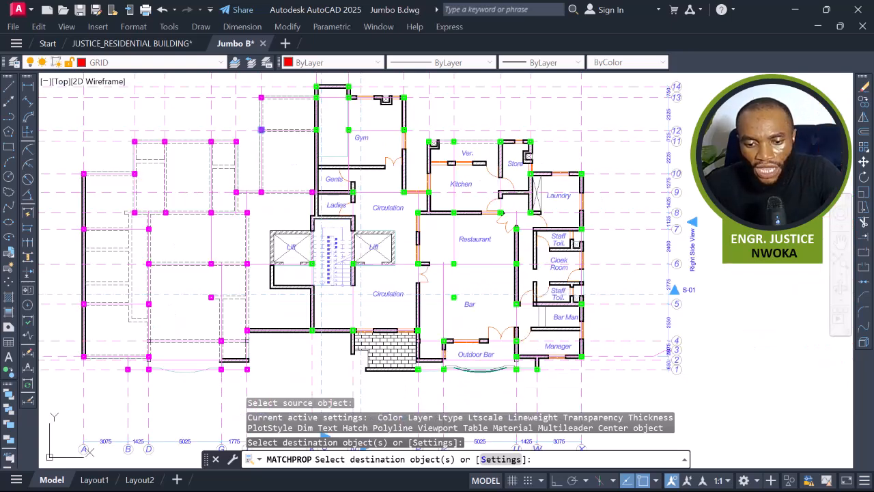
{"action": "scroll", "coordinate": [475, 253], "scroll_direction": "up", "scroll_amount": 4}
{"action": "key", "text": "Escape"}
Inspect the two standalone columns in the Restaurant and Bar on the Basement Plan against the surrounding layout.
{"action": "left_click", "coordinate": [419, 276]}
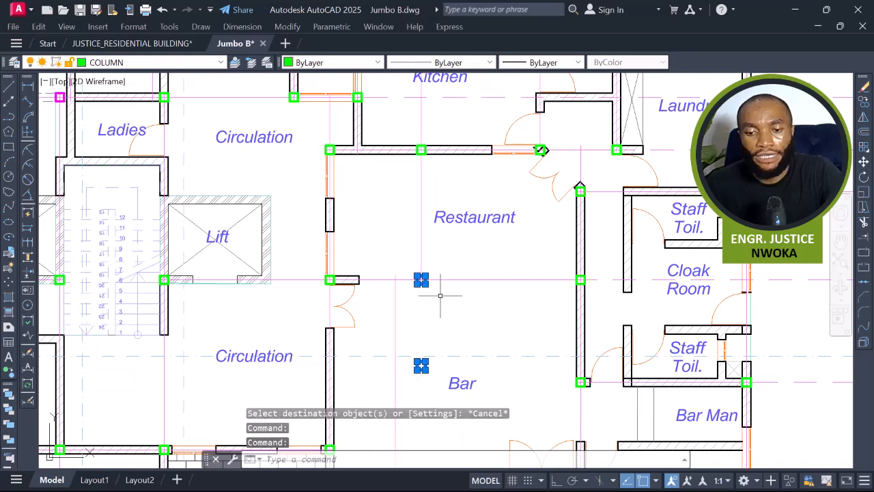
{"action": "scroll", "coordinate": [421, 287], "scroll_direction": "down", "scroll_amount": 4}
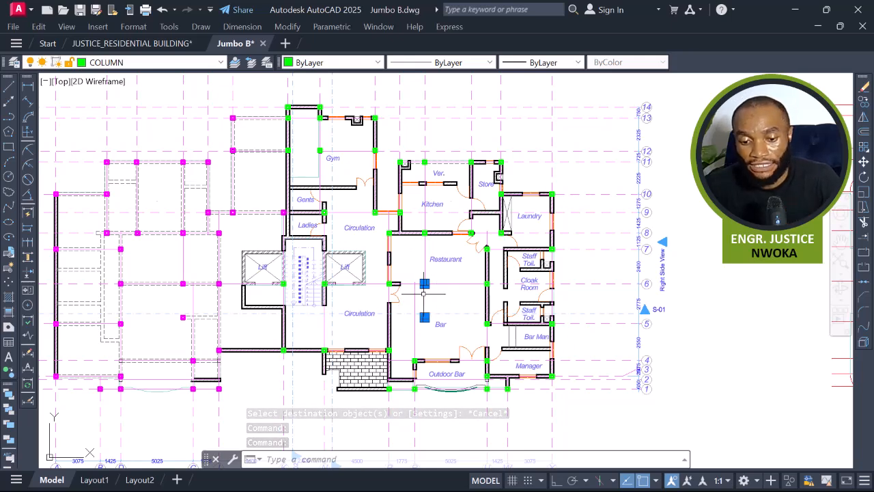
{"action": "scroll", "coordinate": [434, 310], "scroll_direction": "up", "scroll_amount": 2}
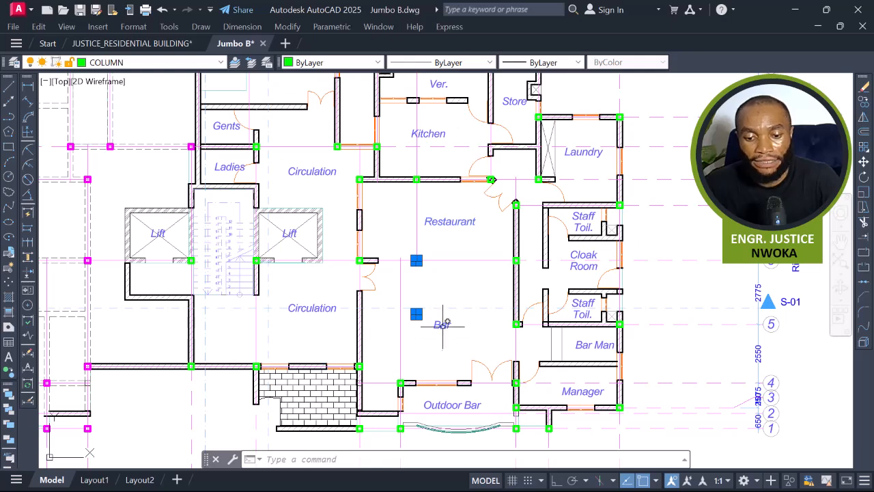
{"action": "scroll", "coordinate": [443, 324], "scroll_direction": "down", "scroll_amount": 4}
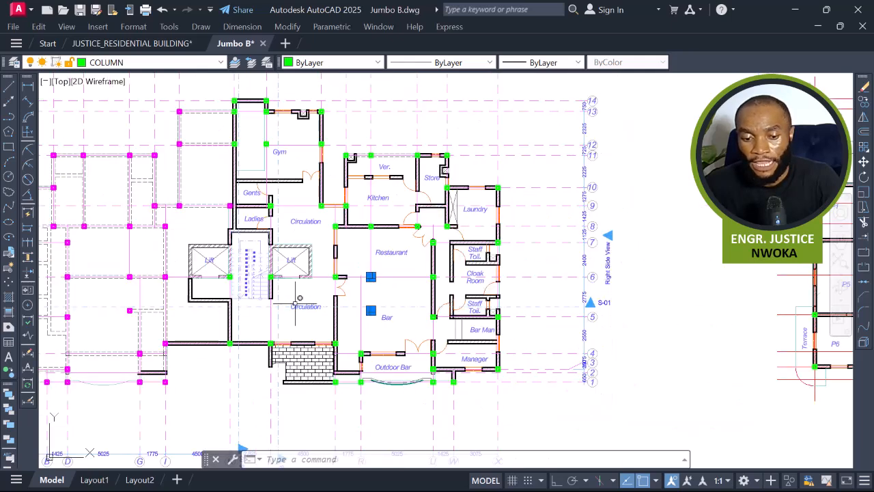
{"action": "scroll", "coordinate": [351, 293], "scroll_direction": "up", "scroll_amount": 2}
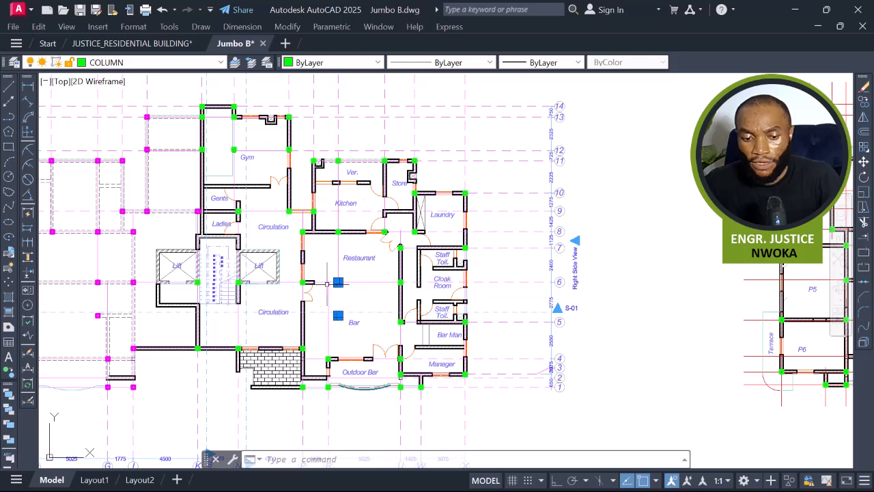
{"action": "scroll", "coordinate": [336, 282], "scroll_direction": "down", "scroll_amount": 3}
{"action": "scroll", "coordinate": [346, 279], "scroll_direction": "up", "scroll_amount": 4}
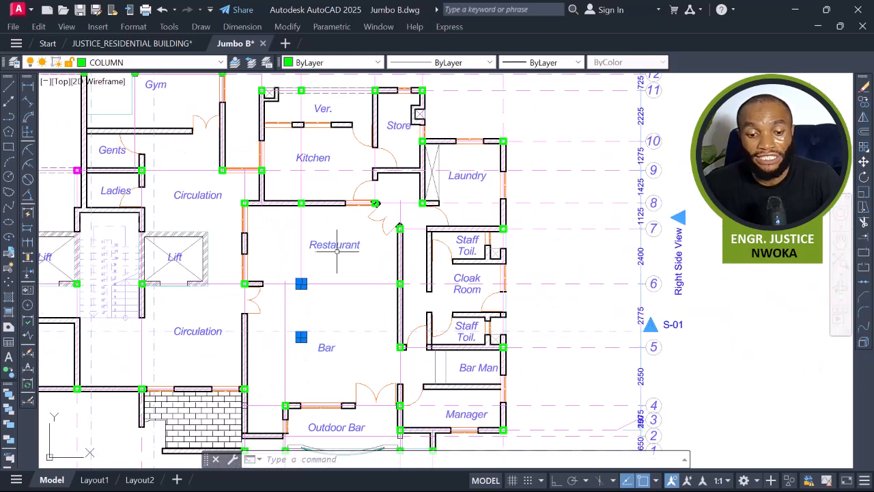
{"action": "scroll", "coordinate": [306, 323], "scroll_direction": "down", "scroll_amount": 2}
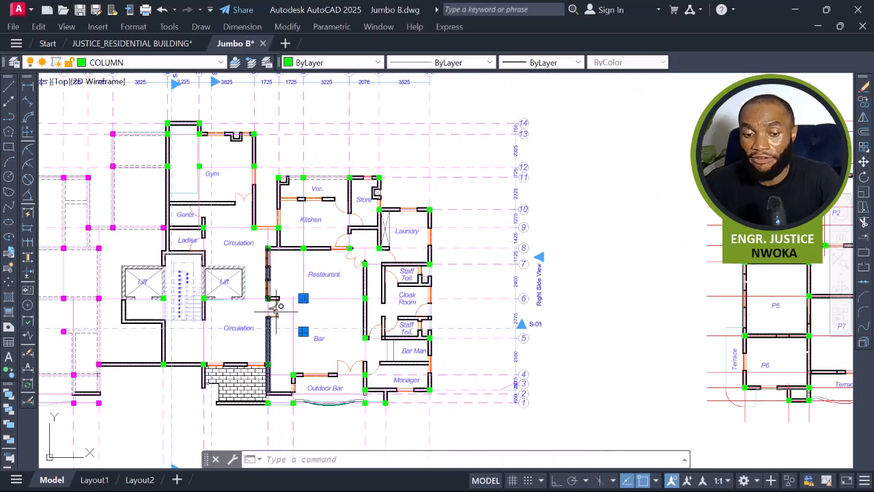
{"action": "scroll", "coordinate": [274, 307], "scroll_direction": "down", "scroll_amount": 5}
{"action": "middle_click_drag", "start_coordinate": [455, 312], "coordinate": [354, 308]}
{"action": "scroll", "coordinate": [327, 307], "scroll_direction": "up", "scroll_amount": 4}
{"action": "scroll", "coordinate": [497, 301], "scroll_direction": "down", "scroll_amount": 2}
{"action": "middle_click_drag", "start_coordinate": [523, 296], "coordinate": [579, 291]}
{"action": "scroll", "coordinate": [623, 285], "scroll_direction": "up", "scroll_amount": 2}
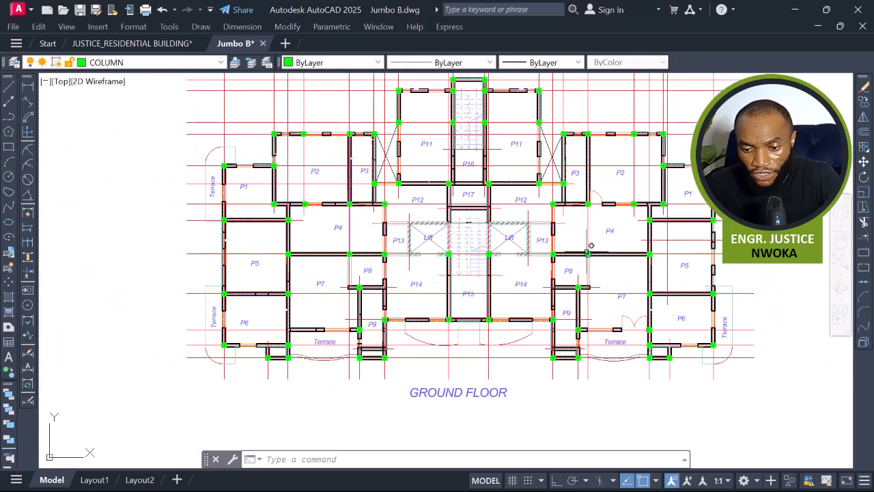
{"action": "scroll", "coordinate": [565, 249], "scroll_direction": "down", "scroll_amount": 3}
Compare the Basement Plan columns with the Ground Floor column layout around slab panel P4.
{"action": "middle_click_drag", "start_coordinate": [96, 280], "coordinate": [253, 280]}
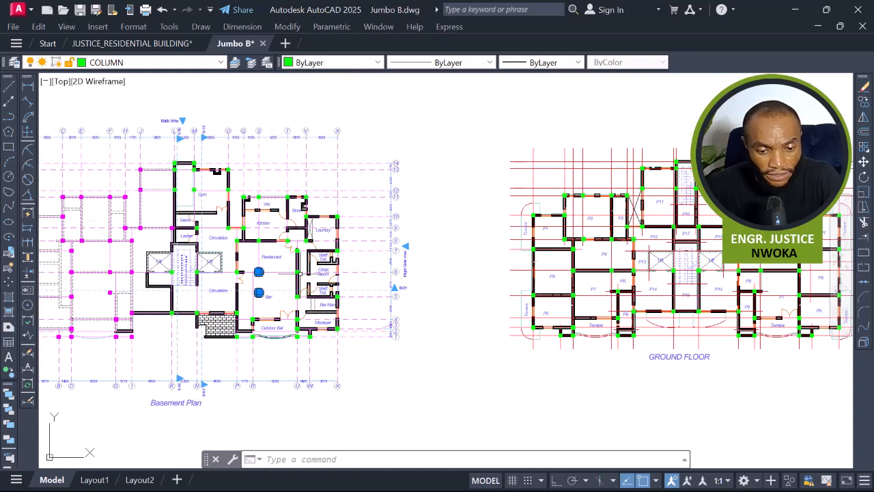
{"action": "scroll", "coordinate": [252, 279], "scroll_direction": "up", "scroll_amount": 2}
{"action": "scroll", "coordinate": [207, 304], "scroll_direction": "down", "scroll_amount": 2}
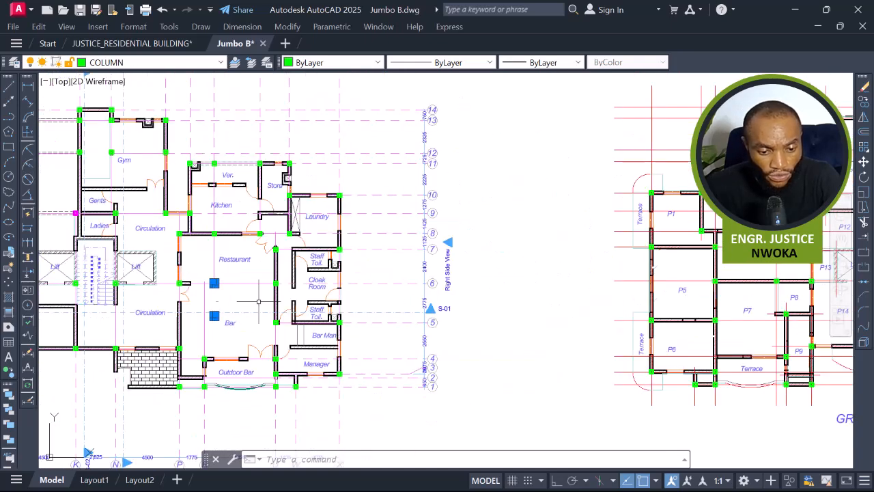
{"action": "middle_click_drag", "start_coordinate": [540, 317], "coordinate": [529, 322]}
{"action": "middle_click_drag", "start_coordinate": [695, 276], "coordinate": [470, 256]}
{"action": "middle_click_drag", "start_coordinate": [627, 248], "coordinate": [420, 276]}
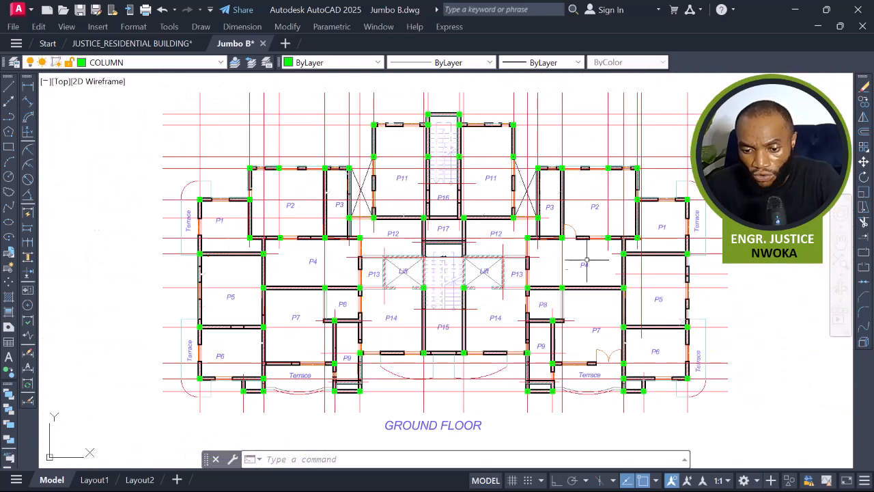
{"action": "mouse_move", "coordinate": [567, 273]}
{"action": "middle_mouse_down"}
{"action": "mouse_move", "coordinate": [589, 258]}
{"action": "mouse_move", "coordinate": [640, 259]}
{"action": "middle_mouse_up"}
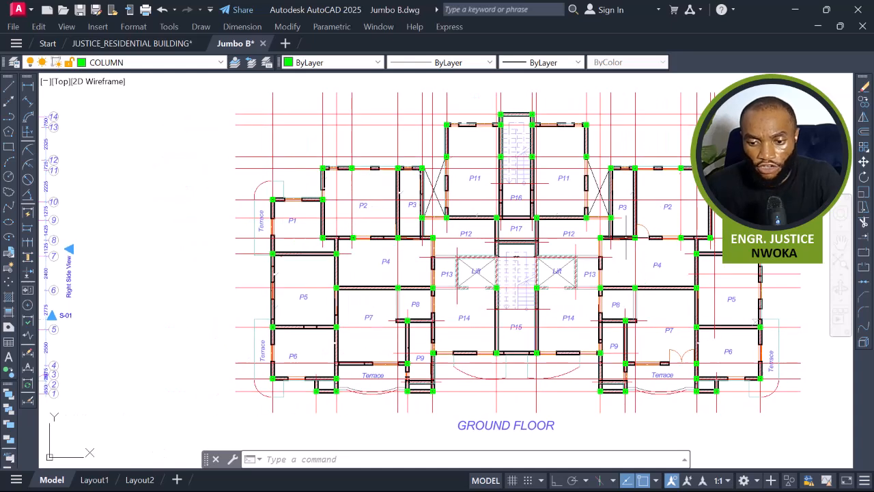
{"action": "left_click", "coordinate": [638, 255]}
{"action": "scroll", "coordinate": [640, 258], "scroll_direction": "down", "scroll_amount": 2}
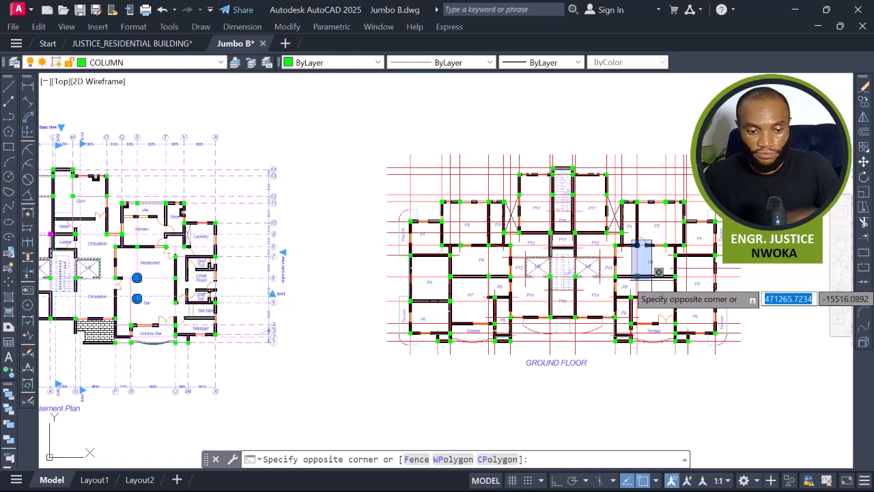
{"action": "scroll", "coordinate": [655, 270], "scroll_direction": "up", "scroll_amount": 2}
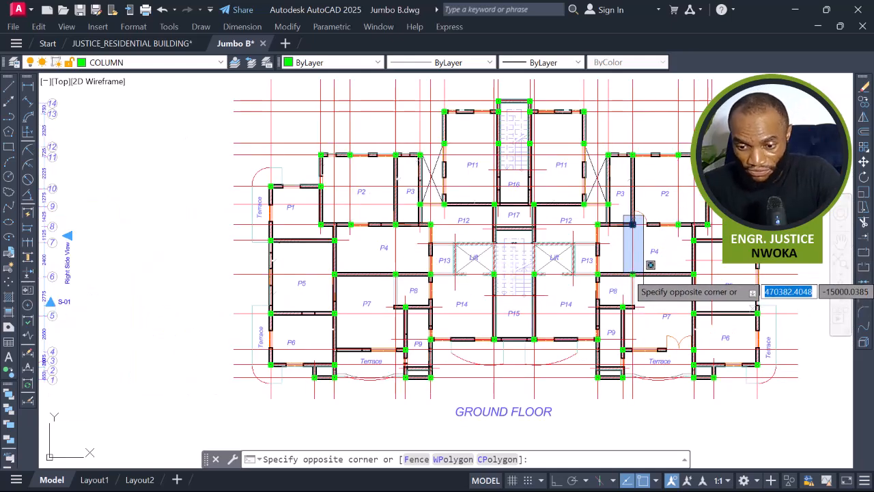
{"action": "key", "text": "Escape"}
Compare the column positions across the Ground Floor, 1st- 3rd Floor and 4th Floor plans.
{"action": "scroll", "coordinate": [625, 252], "scroll_direction": "down", "scroll_amount": 6}
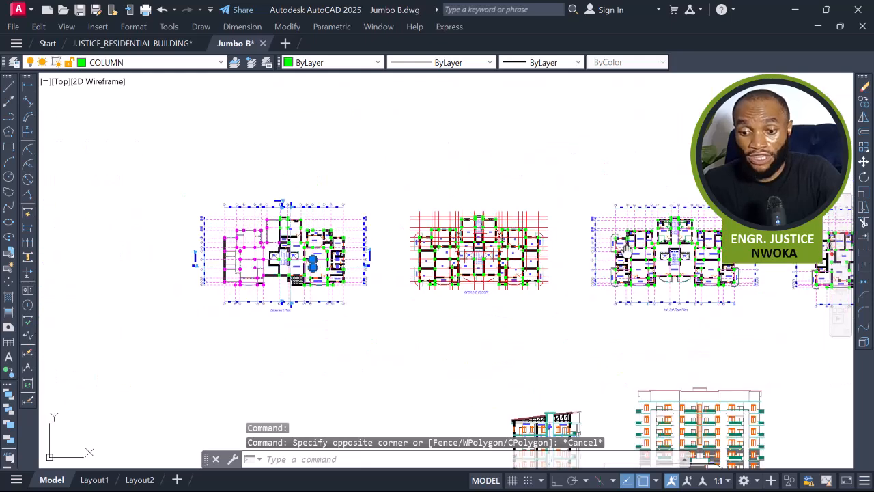
{"action": "middle_click_drag", "start_coordinate": [625, 252], "coordinate": [379, 254]}
{"action": "scroll", "coordinate": [683, 252], "scroll_direction": "up", "scroll_amount": 2}
{"action": "scroll", "coordinate": [286, 253], "scroll_direction": "down", "scroll_amount": 4}
{"action": "middle_click_drag", "start_coordinate": [273, 259], "coordinate": [412, 251]}
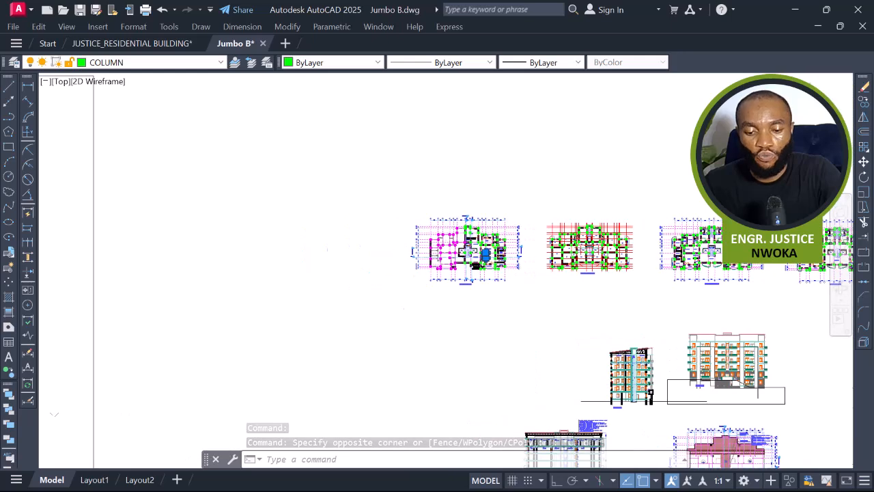
{"action": "scroll", "coordinate": [477, 249], "scroll_direction": "up", "scroll_amount": 2}
{"action": "middle_click_drag", "start_coordinate": [478, 250], "coordinate": [157, 245]}
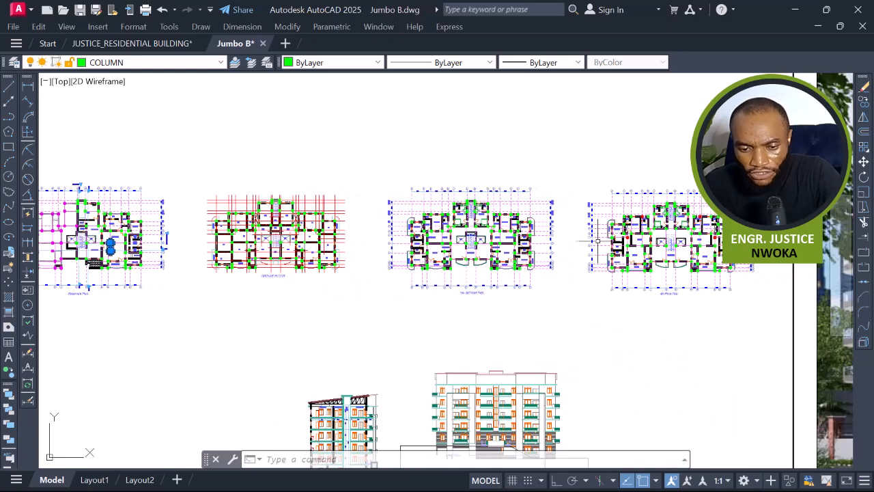
{"action": "scroll", "coordinate": [434, 234], "scroll_direction": "up", "scroll_amount": 3}
{"action": "scroll", "coordinate": [602, 269], "scroll_direction": "up", "scroll_amount": 2}
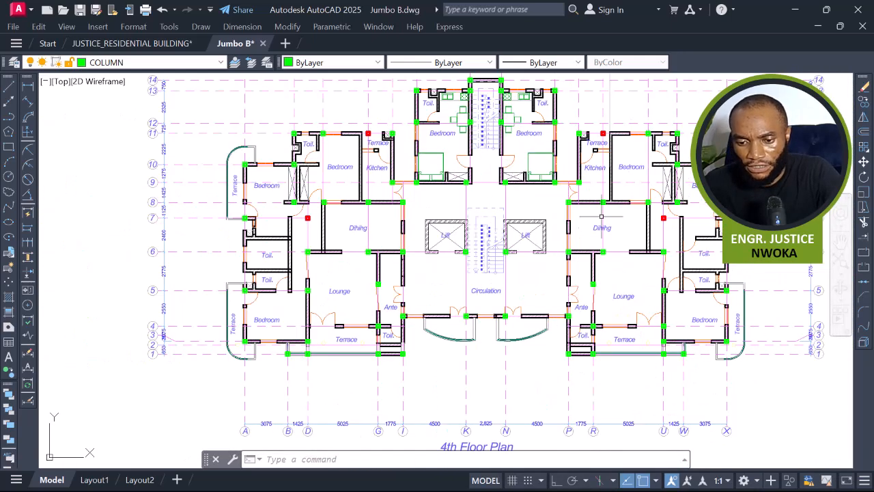
{"action": "left_click", "coordinate": [596, 193]}
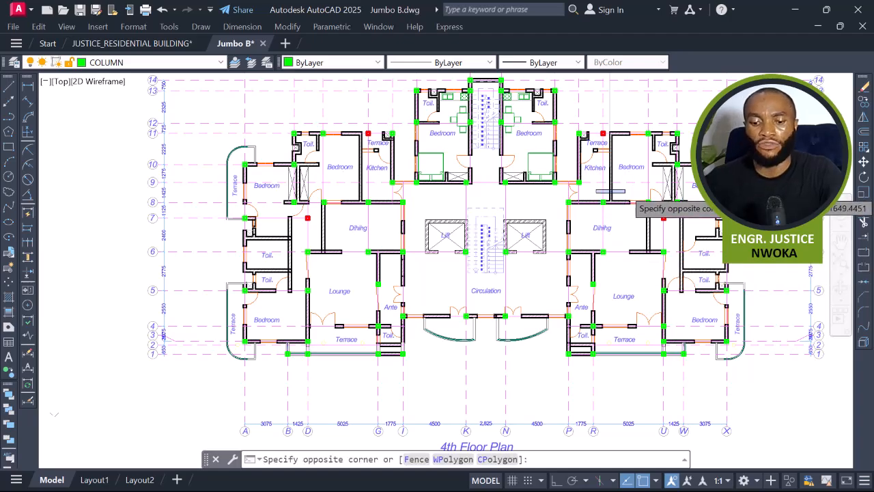
{"action": "scroll", "coordinate": [624, 190], "scroll_direction": "down", "scroll_amount": 2}
{"action": "left_click", "coordinate": [626, 191]}
{"action": "key", "text": "Escape"}
{"action": "middle_click_drag", "start_coordinate": [374, 230], "coordinate": [846, 239]}
{"action": "scroll", "coordinate": [235, 272], "scroll_direction": "down", "scroll_amount": 2}
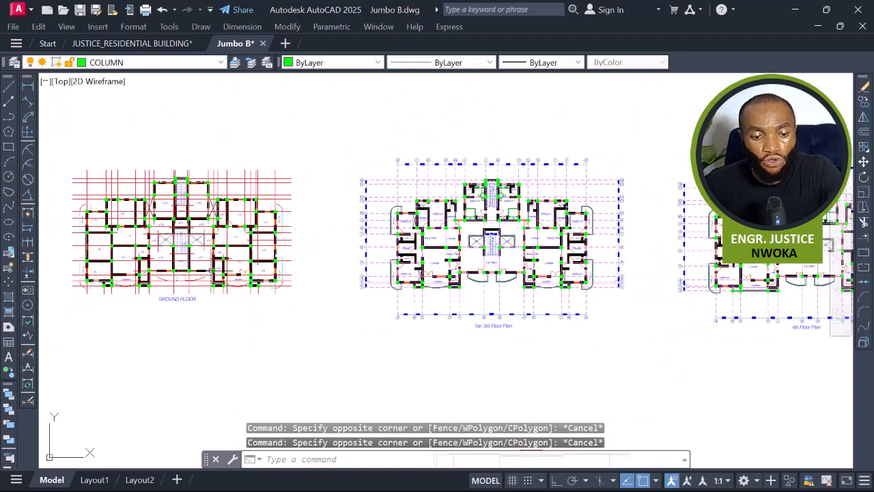
{"action": "middle_click_drag", "start_coordinate": [213, 269], "coordinate": [705, 267]}
{"action": "scroll", "coordinate": [417, 253], "scroll_direction": "up", "scroll_amount": 5}
{"action": "key", "text": "Escape"}
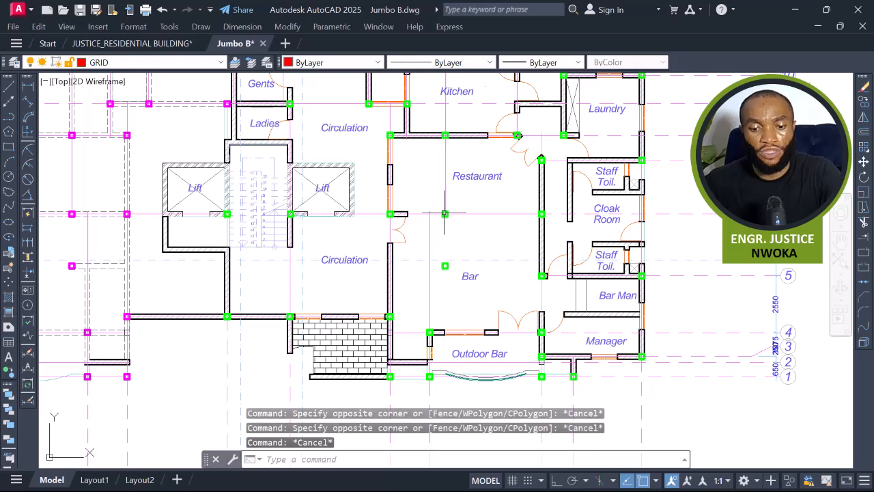
Examine the column grid between the Restaurant and Bar on the Basement Plan close up.
{"action": "scroll", "coordinate": [444, 219], "scroll_direction": "up", "scroll_amount": 4}
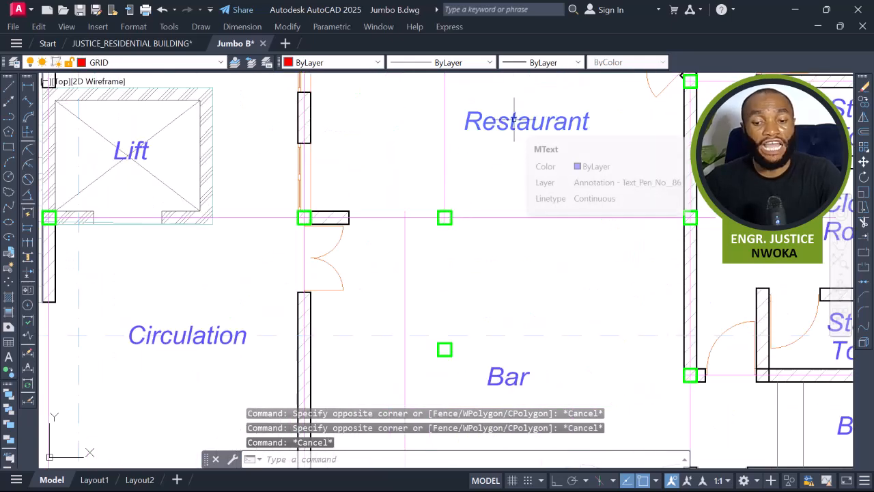
{"action": "scroll", "coordinate": [514, 120], "scroll_direction": "down", "scroll_amount": 2}
{"action": "middle_click_drag", "start_coordinate": [515, 122], "coordinate": [508, 165]}
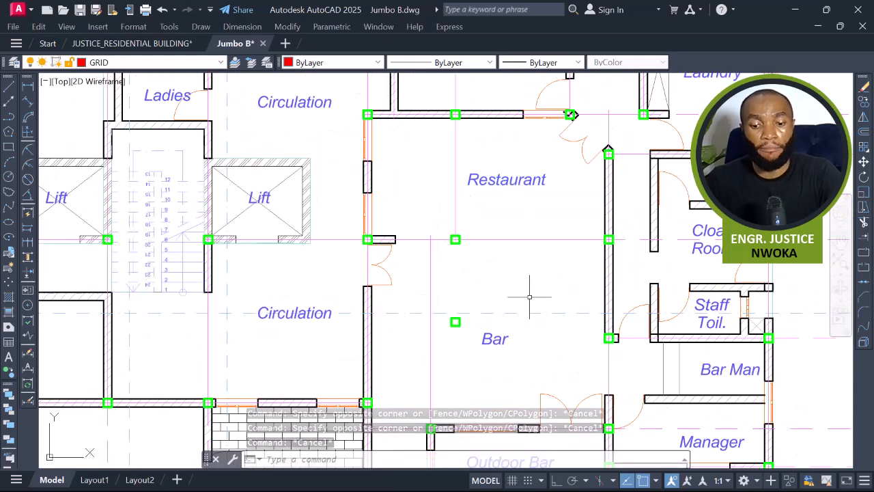
Select and inspect the two isolated columns in the Restaurant and Bar area of the Basement Plan.
{"action": "left_click", "coordinate": [444, 220]}
{"action": "key", "text": "Escape"}
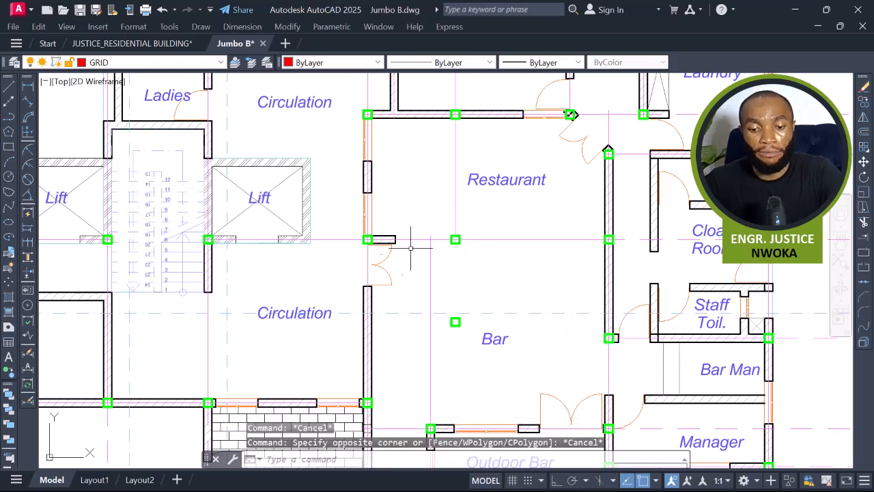
{"action": "scroll", "coordinate": [375, 263], "scroll_direction": "down", "scroll_amount": 4}
{"action": "middle_click_drag", "start_coordinate": [577, 285], "coordinate": [180, 285]}
{"action": "middle_click_drag", "start_coordinate": [628, 284], "coordinate": [281, 307]}
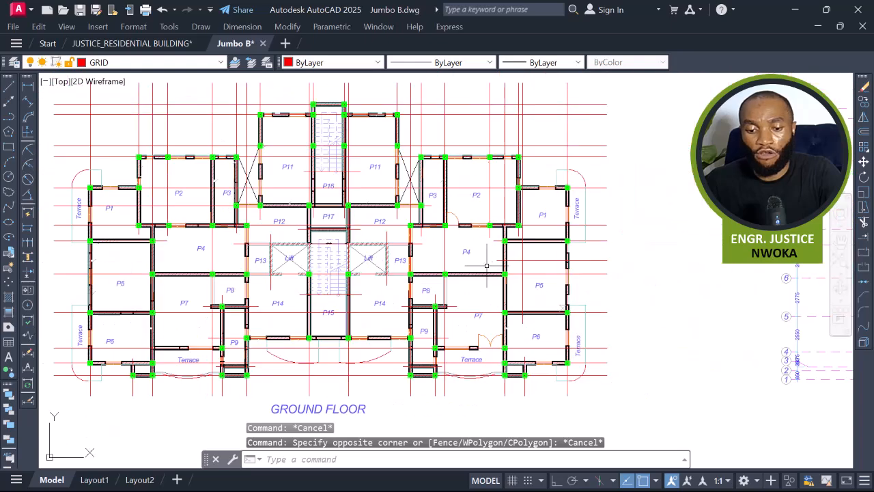
{"action": "scroll", "coordinate": [486, 265], "scroll_direction": "up", "scroll_amount": 2}
{"action": "scroll", "coordinate": [475, 253], "scroll_direction": "down", "scroll_amount": 4}
{"action": "middle_click_drag", "start_coordinate": [440, 284], "coordinate": [708, 255]}
{"action": "middle_click_drag", "start_coordinate": [415, 276], "coordinate": [491, 288]}
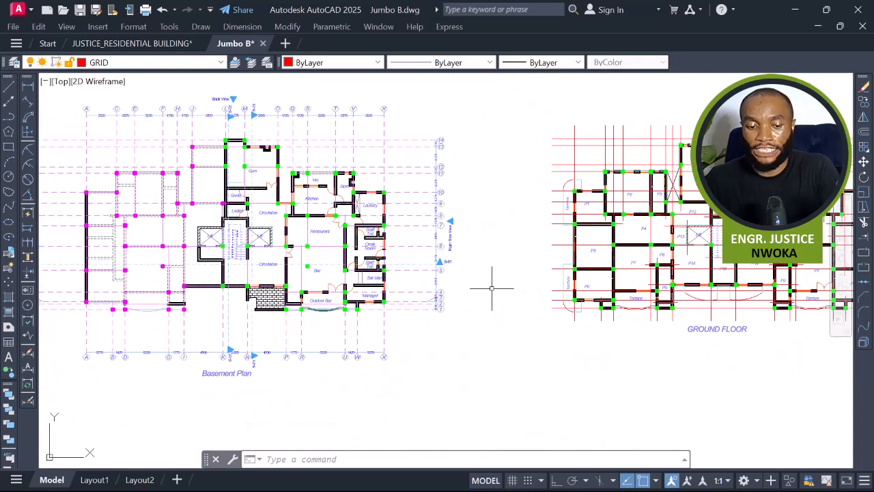
{"action": "scroll", "coordinate": [331, 248], "scroll_direction": "up", "scroll_amount": 2}
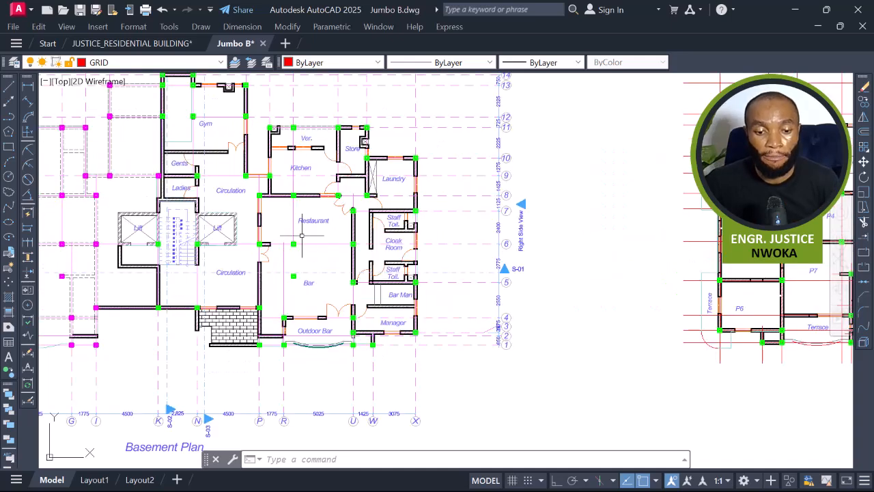
{"action": "left_click", "coordinate": [288, 230]}
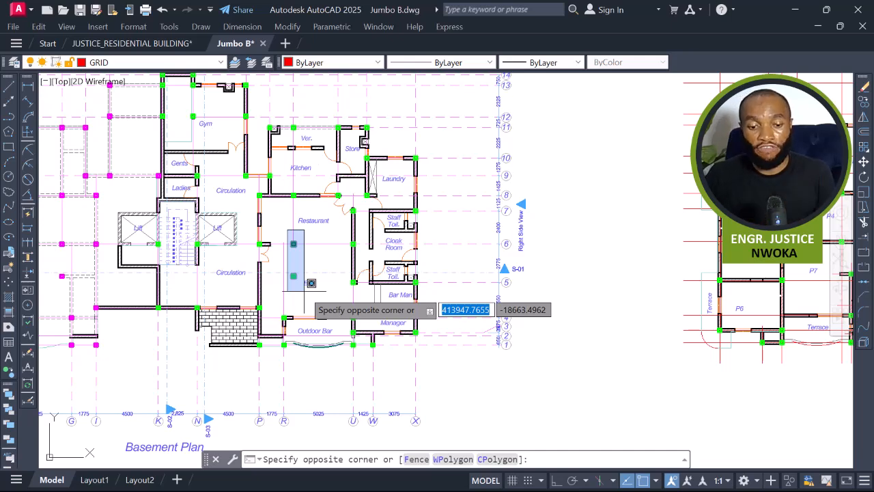
{"action": "left_click", "coordinate": [285, 222]}
{"action": "scroll", "coordinate": [263, 245], "scroll_direction": "up", "scroll_amount": 2}
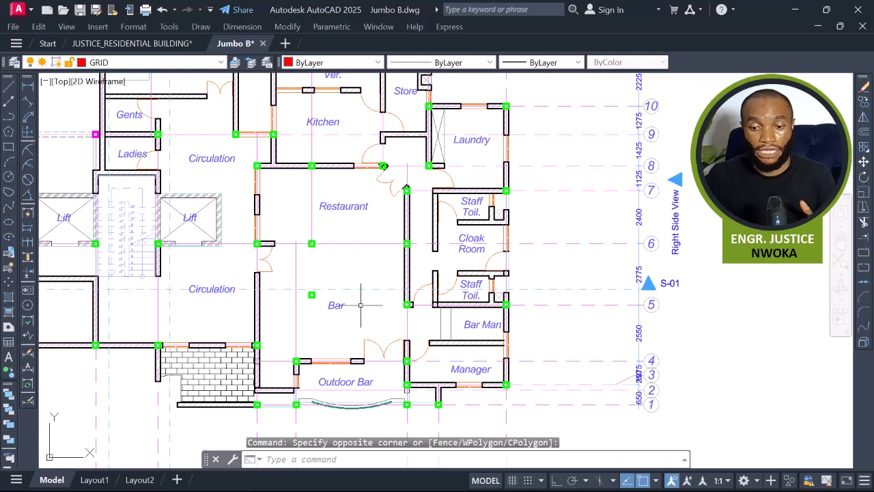
{"action": "middle_click_drag", "start_coordinate": [344, 272], "coordinate": [372, 285]}
{"action": "left_click", "coordinate": [329, 243]}
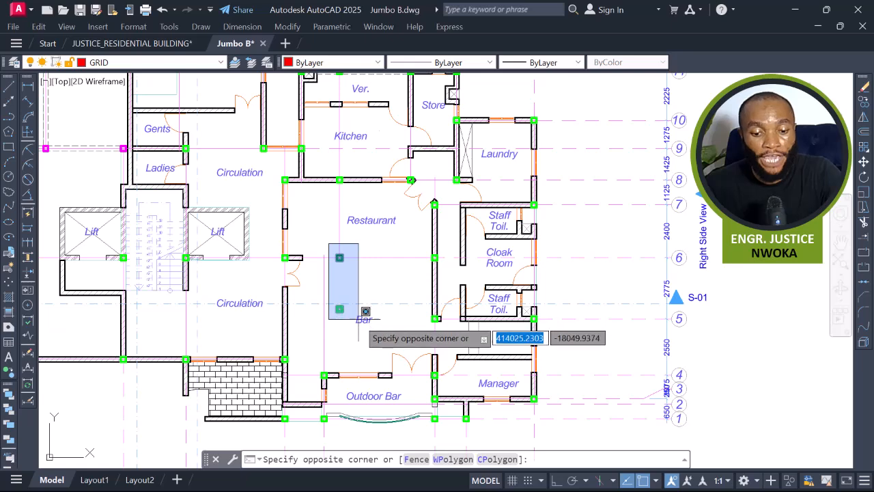
{"action": "key", "text": "Escape"}
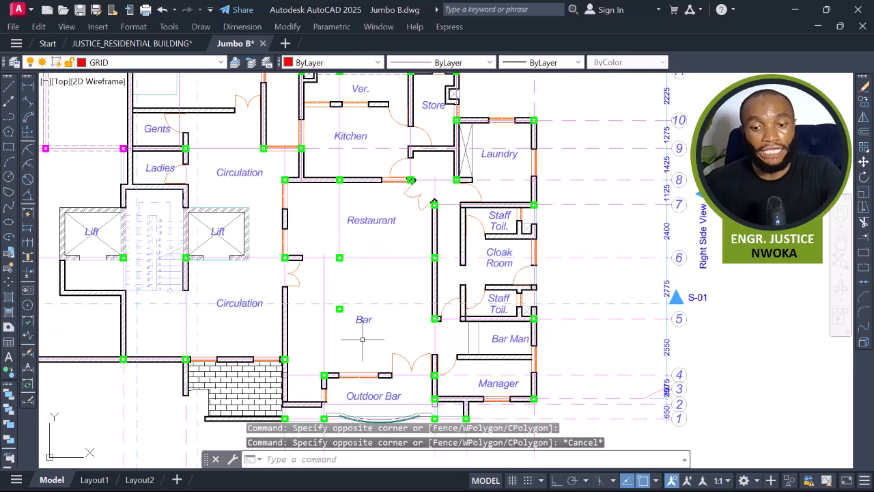
{"action": "scroll", "coordinate": [366, 336], "scroll_direction": "down", "scroll_amount": 2}
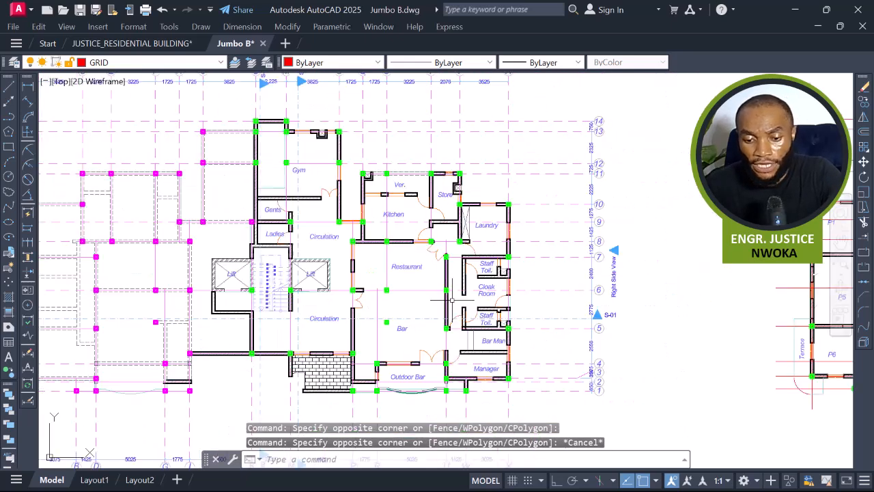
Inspect the column standing inside the Gym on the Basement Plan against the Ground Floor layout.
{"action": "middle_click_drag", "start_coordinate": [422, 287], "coordinate": [483, 333]}
{"action": "scroll", "coordinate": [349, 211], "scroll_direction": "up", "scroll_amount": 6}
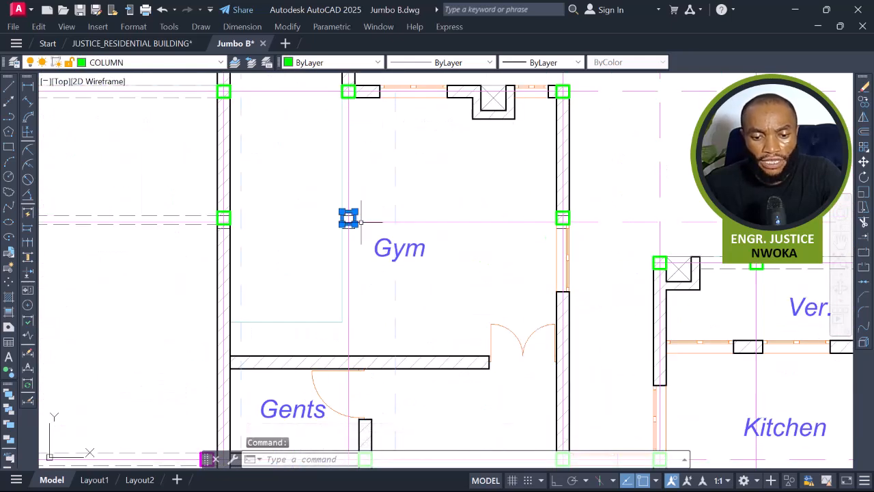
{"action": "scroll", "coordinate": [418, 298], "scroll_direction": "down", "scroll_amount": 4}
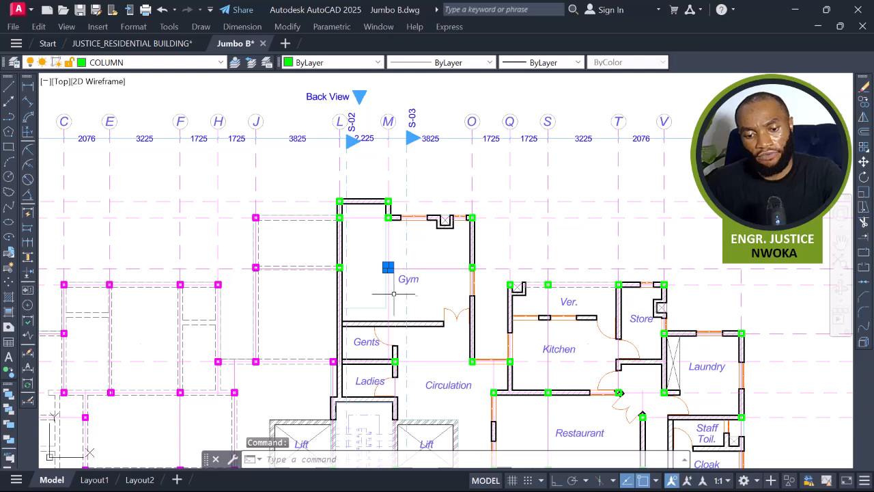
{"action": "scroll", "coordinate": [403, 285], "scroll_direction": "down", "scroll_amount": 2}
{"action": "scroll", "coordinate": [379, 277], "scroll_direction": "down", "scroll_amount": 4}
{"action": "middle_click_drag", "start_coordinate": [612, 306], "coordinate": [475, 287]}
{"action": "scroll", "coordinate": [557, 269], "scroll_direction": "up", "scroll_amount": 2}
{"action": "scroll", "coordinate": [554, 265], "scroll_direction": "up", "scroll_amount": 4}
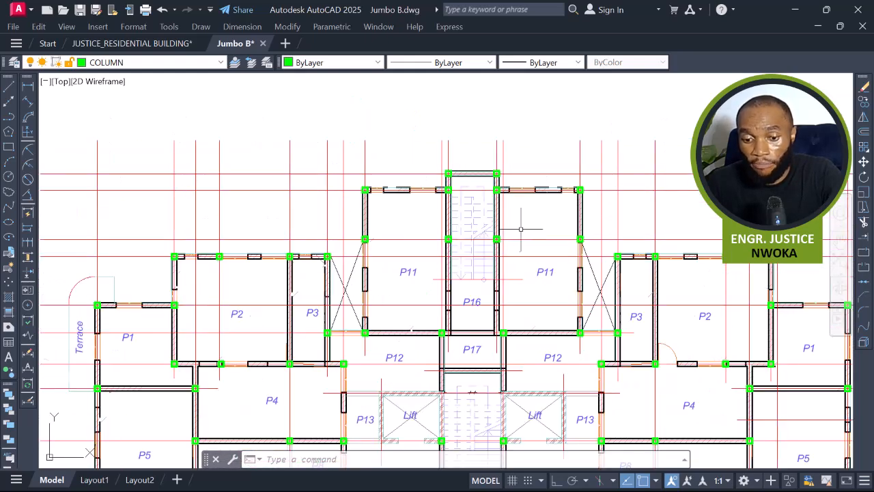
{"action": "scroll", "coordinate": [541, 240], "scroll_direction": "down", "scroll_amount": 4}
{"action": "middle_click_drag", "start_coordinate": [283, 256], "coordinate": [604, 242]}
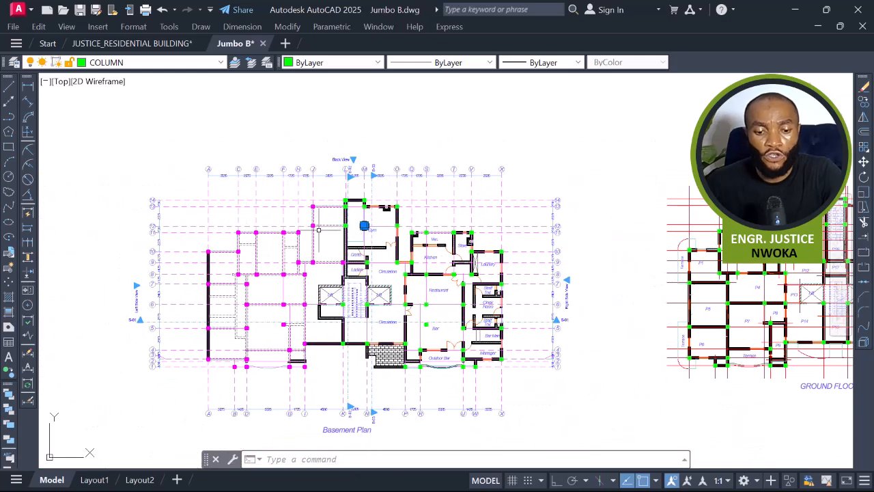
{"action": "scroll", "coordinate": [344, 217], "scroll_direction": "up", "scroll_amount": 4}
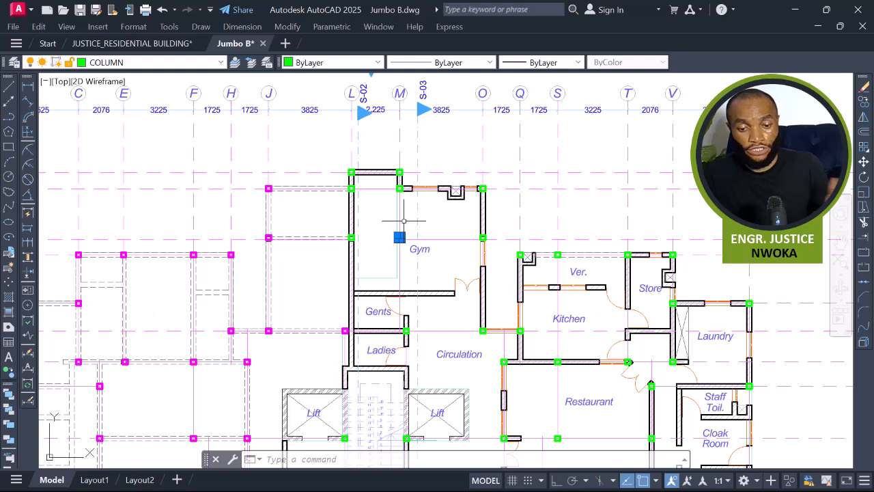
{"action": "scroll", "coordinate": [400, 230], "scroll_direction": "up", "scroll_amount": 2}
{"action": "scroll", "coordinate": [400, 232], "scroll_direction": "down", "scroll_amount": 2}
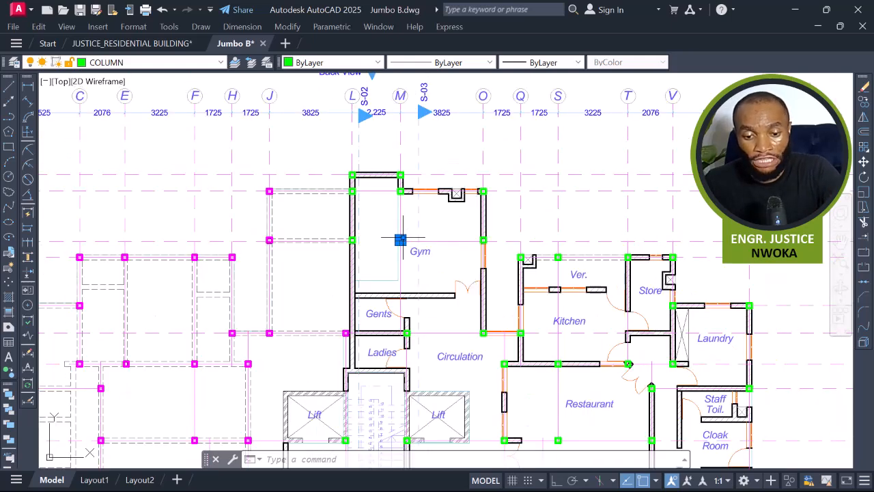
{"action": "scroll", "coordinate": [422, 242], "scroll_direction": "up", "scroll_amount": 2}
{"action": "middle_click_drag", "start_coordinate": [403, 278], "coordinate": [384, 254]}
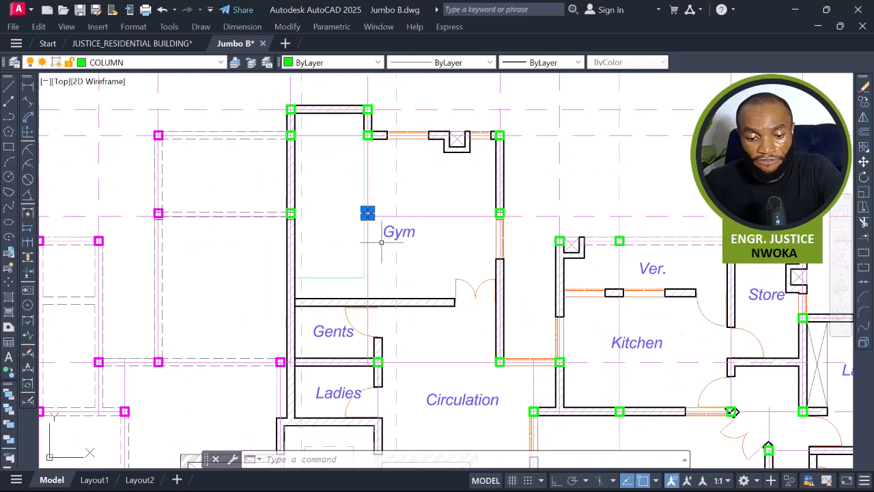
{"action": "scroll", "coordinate": [383, 241], "scroll_direction": "down", "scroll_amount": 2}
{"action": "key", "text": "Escape"}
{"action": "middle_click_drag", "start_coordinate": [439, 315], "coordinate": [408, 179]}
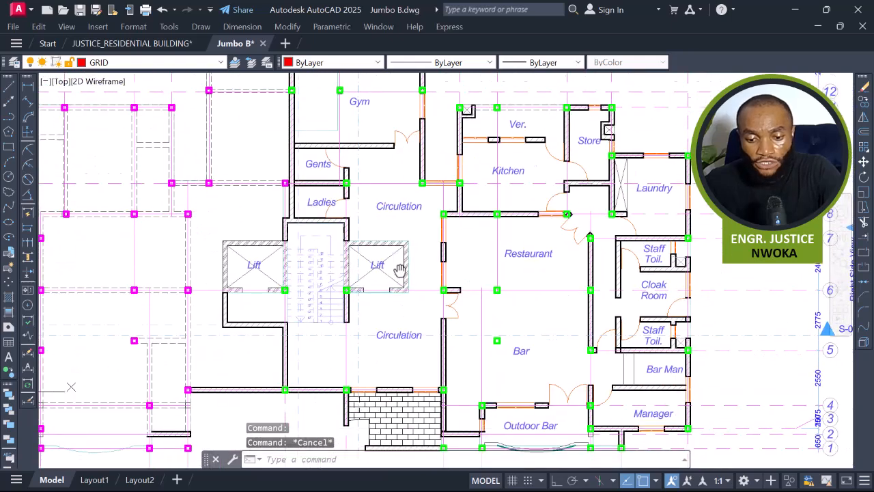
{"action": "middle_click_drag", "start_coordinate": [427, 272], "coordinate": [426, 266]}
Examine the magenta columns in the Basement Plan's west wing and the grid around the Gym.
{"action": "scroll", "coordinate": [475, 267], "scroll_direction": "down", "scroll_amount": 2}
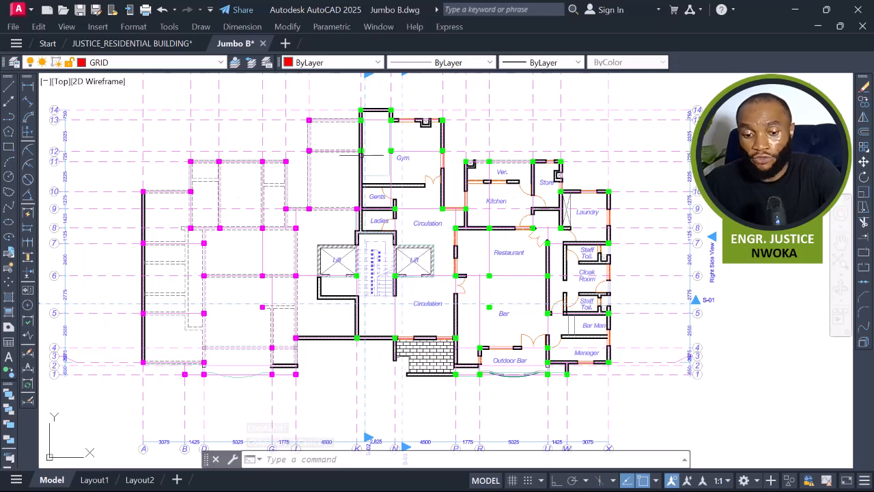
{"action": "scroll", "coordinate": [380, 261], "scroll_direction": "down", "scroll_amount": 2}
{"action": "scroll", "coordinate": [354, 233], "scroll_direction": "down", "scroll_amount": 2}
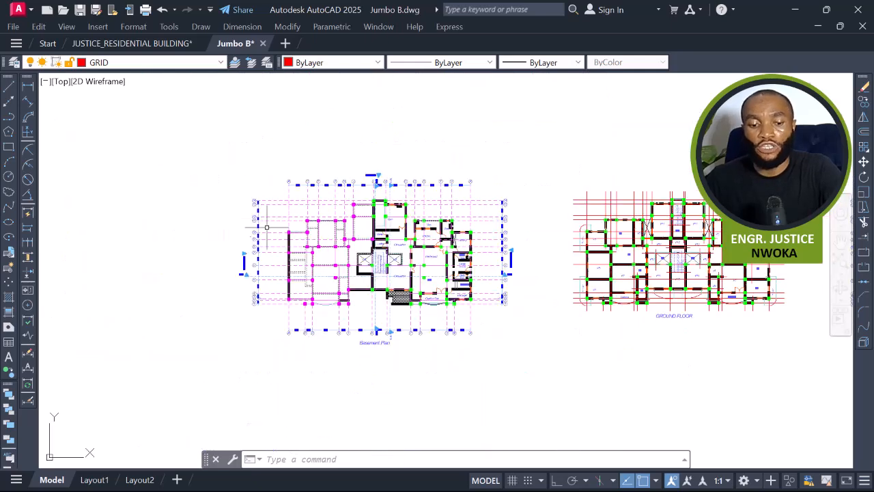
{"action": "scroll", "coordinate": [295, 224], "scroll_direction": "up", "scroll_amount": 5}
{"action": "scroll", "coordinate": [337, 193], "scroll_direction": "up", "scroll_amount": 2}
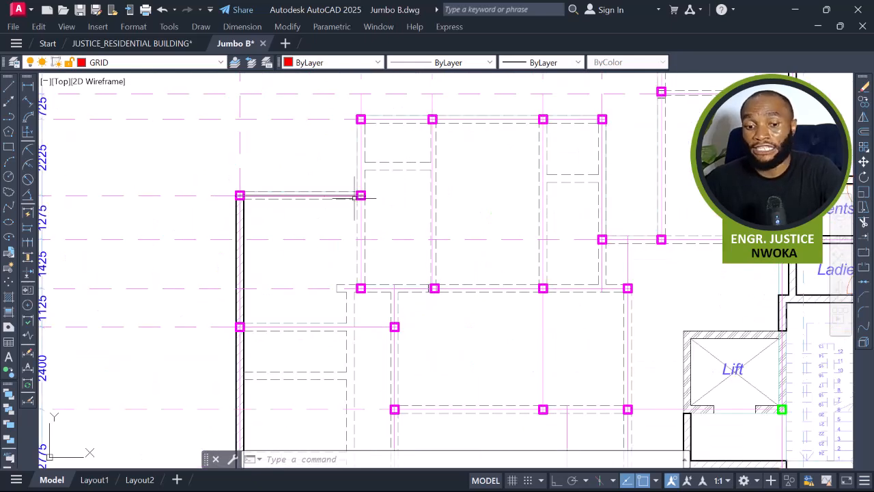
{"action": "scroll", "coordinate": [355, 196], "scroll_direction": "down", "scroll_amount": 2}
{"action": "middle_click_drag", "start_coordinate": [453, 205], "coordinate": [400, 227]}
{"action": "scroll", "coordinate": [400, 227], "scroll_direction": "down", "scroll_amount": 4}
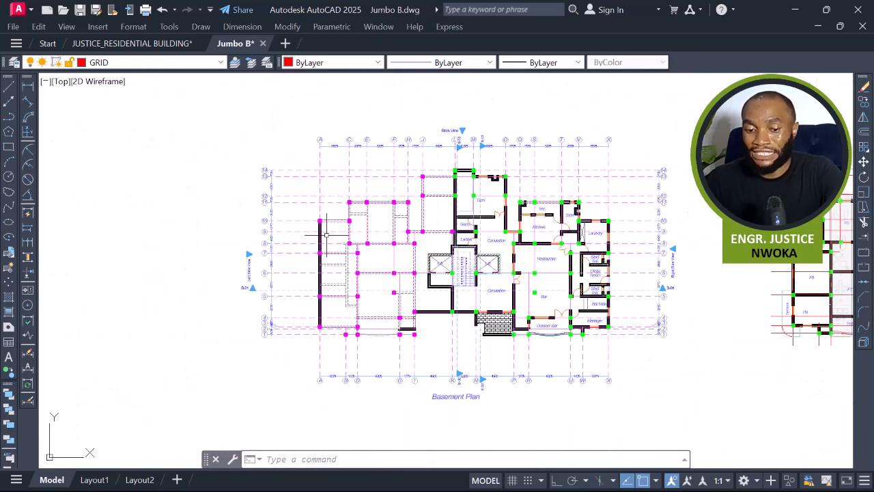
{"action": "middle_click_drag", "start_coordinate": [567, 264], "coordinate": [226, 237]}
{"action": "scroll", "coordinate": [227, 237], "scroll_direction": "down", "scroll_amount": 2}
{"action": "scroll", "coordinate": [395, 236], "scroll_direction": "up", "scroll_amount": 4}
{"action": "middle_click_drag", "start_coordinate": [435, 238], "coordinate": [614, 253]}
{"action": "scroll", "coordinate": [614, 253], "scroll_direction": "down", "scroll_amount": 4}
{"action": "middle_click_drag", "start_coordinate": [298, 231], "coordinate": [328, 229]}
{"action": "scroll", "coordinate": [328, 228], "scroll_direction": "up", "scroll_amount": 2}
{"action": "scroll", "coordinate": [326, 229], "scroll_direction": "up", "scroll_amount": 2}
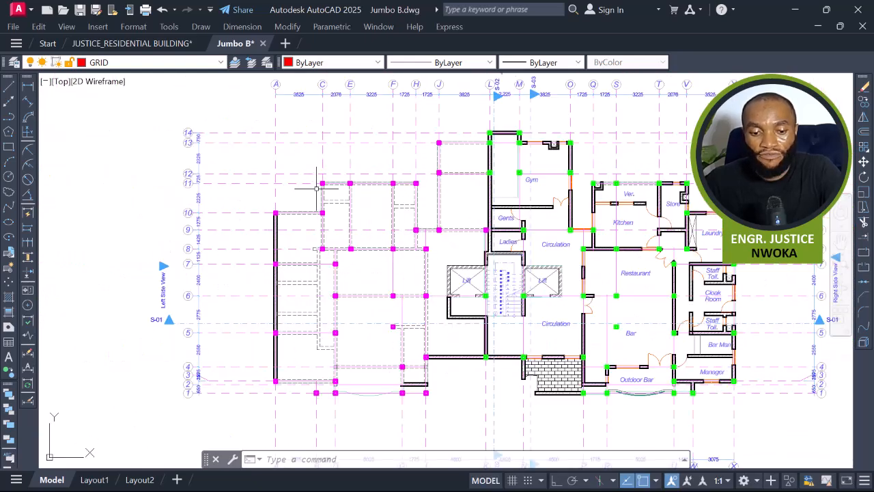
{"action": "scroll", "coordinate": [337, 196], "scroll_direction": "down", "scroll_amount": 4}
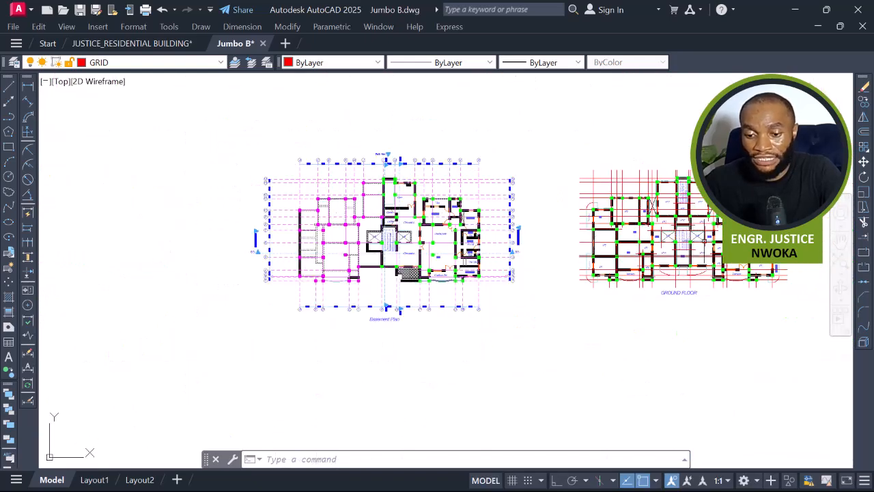
{"action": "scroll", "coordinate": [652, 232], "scroll_direction": "up", "scroll_amount": 2}
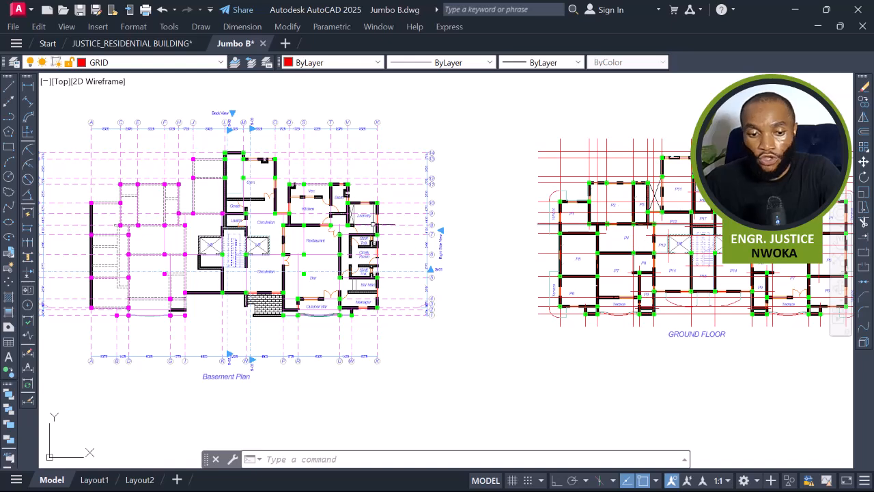
{"action": "left_click", "coordinate": [214, 145]}
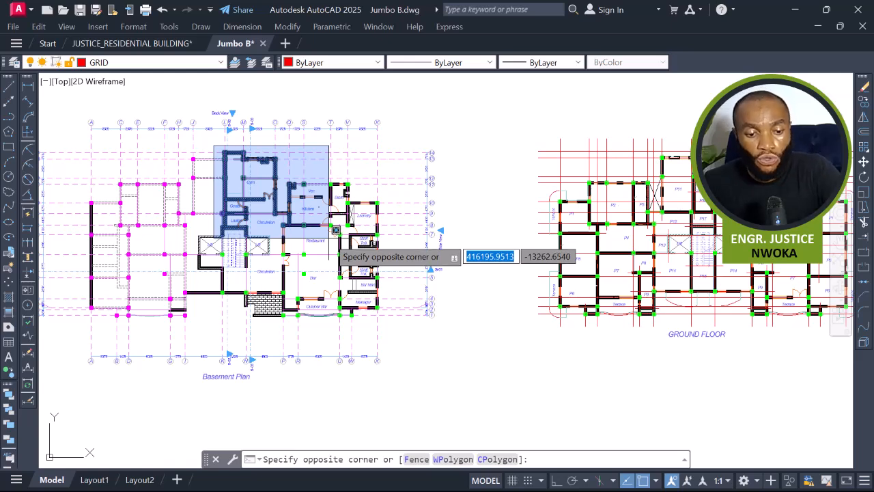
{"action": "key", "text": "Escape"}
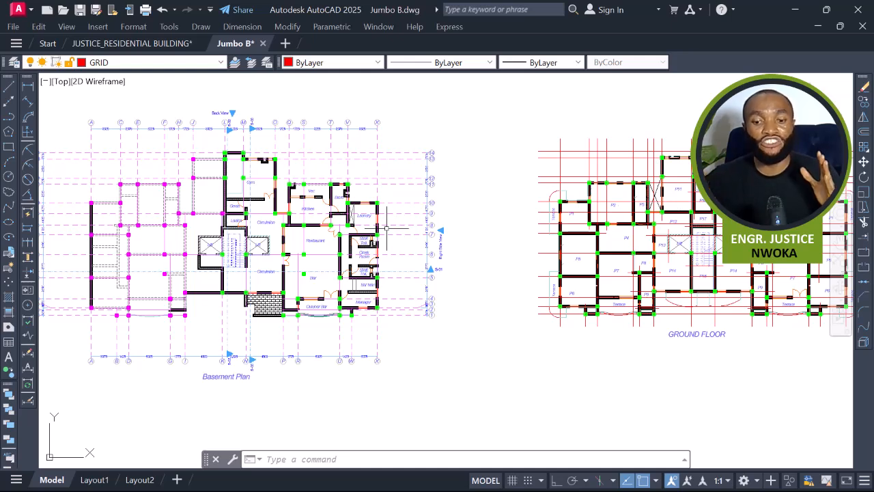
Survey the building renderings and the Basement, Ground Floor and 1st- 3rd Floor plans side by side.
{"action": "scroll", "coordinate": [386, 227], "scroll_direction": "down", "scroll_amount": 5}
{"action": "middle_click_drag", "start_coordinate": [555, 261], "coordinate": [348, 198]}
{"action": "middle_click_drag", "start_coordinate": [390, 355], "coordinate": [392, 299]}
{"action": "scroll", "coordinate": [392, 298], "scroll_direction": "up", "scroll_amount": 4}
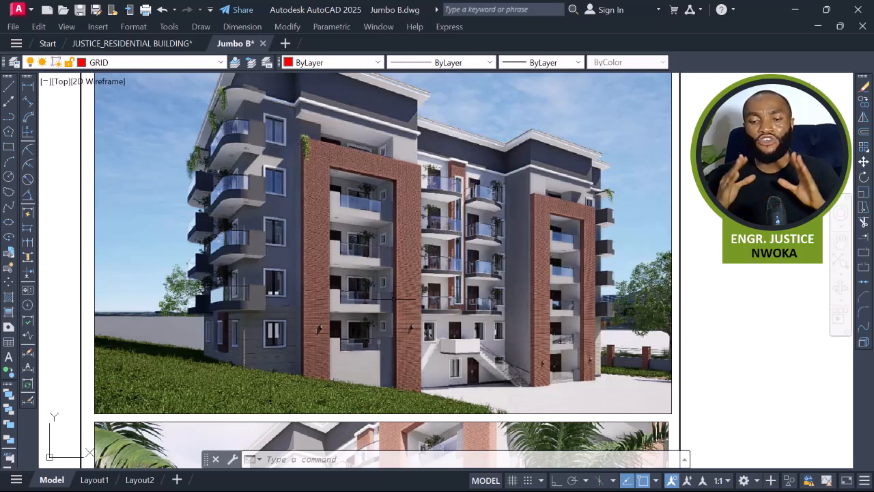
{"action": "scroll", "coordinate": [395, 298], "scroll_direction": "down", "scroll_amount": 5}
{"action": "mouse_move", "coordinate": [396, 328]}
{"action": "middle_mouse_down"}
{"action": "mouse_move", "coordinate": [430, 387]}
{"action": "mouse_move", "coordinate": [478, 430]}
{"action": "middle_mouse_up"}
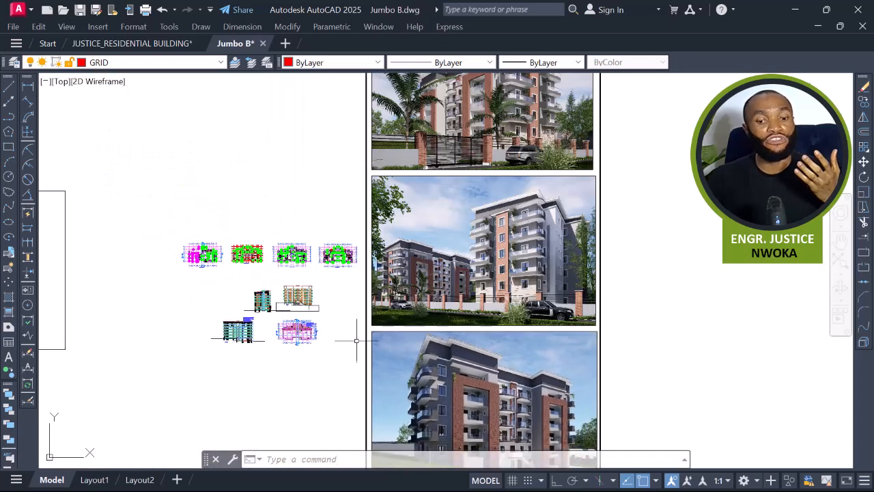
{"action": "scroll", "coordinate": [297, 254], "scroll_direction": "up", "scroll_amount": 3}
{"action": "scroll", "coordinate": [296, 254], "scroll_direction": "up", "scroll_amount": 4}
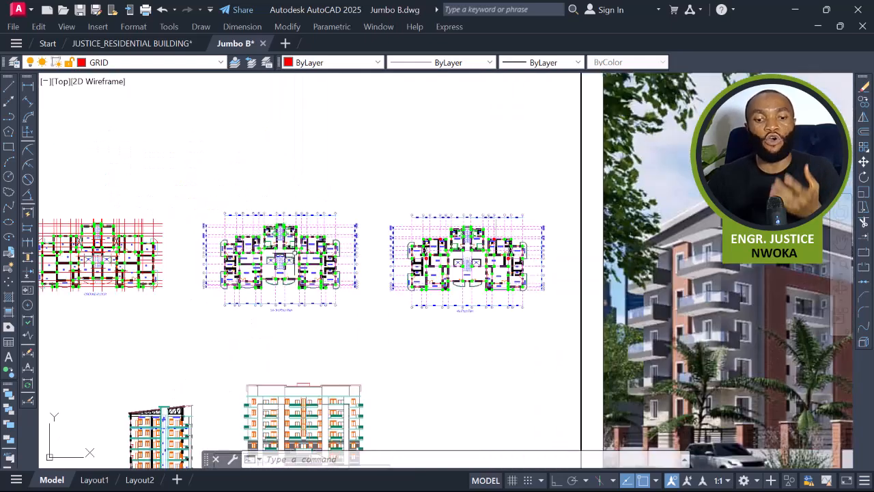
{"action": "middle_click_drag", "start_coordinate": [293, 253], "coordinate": [575, 258]}
{"action": "scroll", "coordinate": [384, 265], "scroll_direction": "up", "scroll_amount": 2}
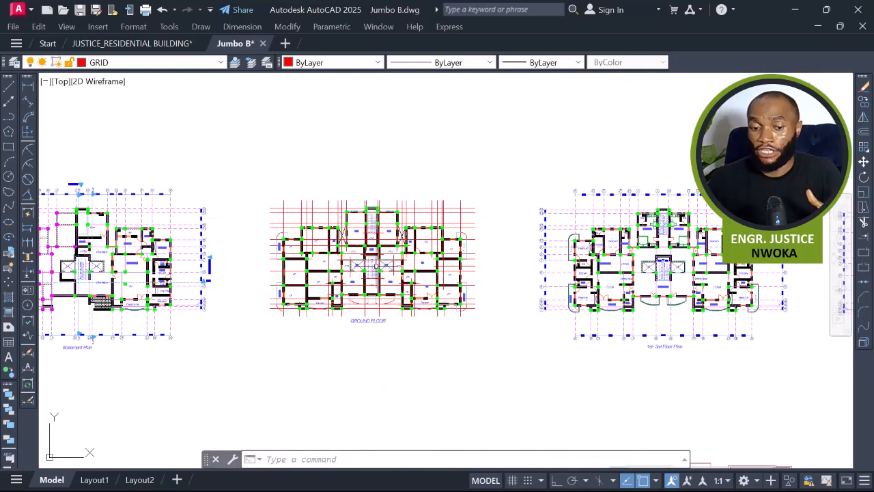
{"action": "scroll", "coordinate": [307, 277], "scroll_direction": "up", "scroll_amount": 4}
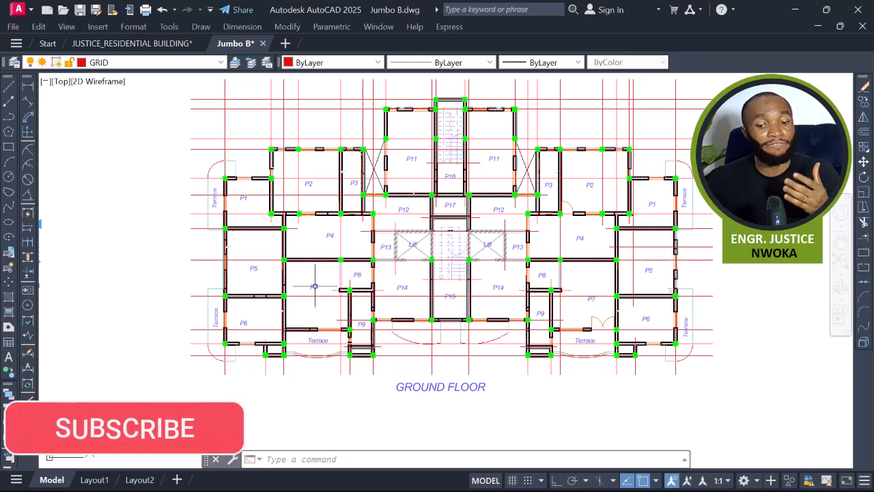
{"action": "scroll", "coordinate": [345, 253], "scroll_direction": "down", "scroll_amount": 2}
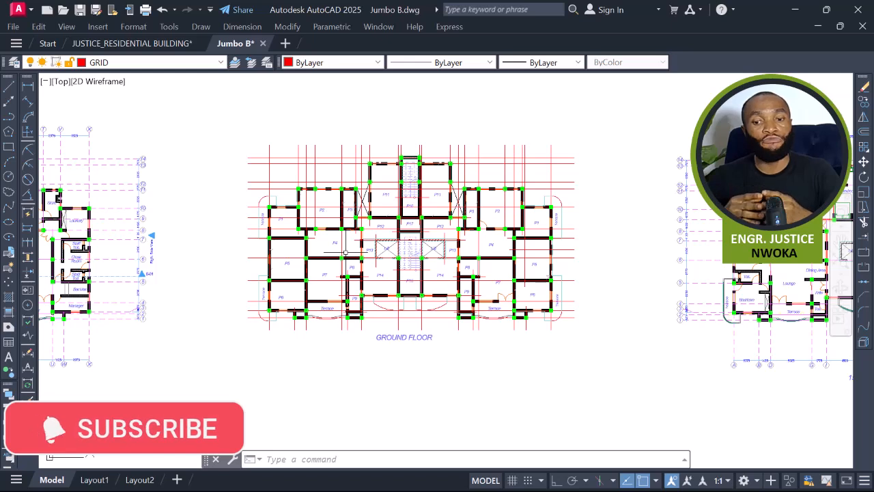
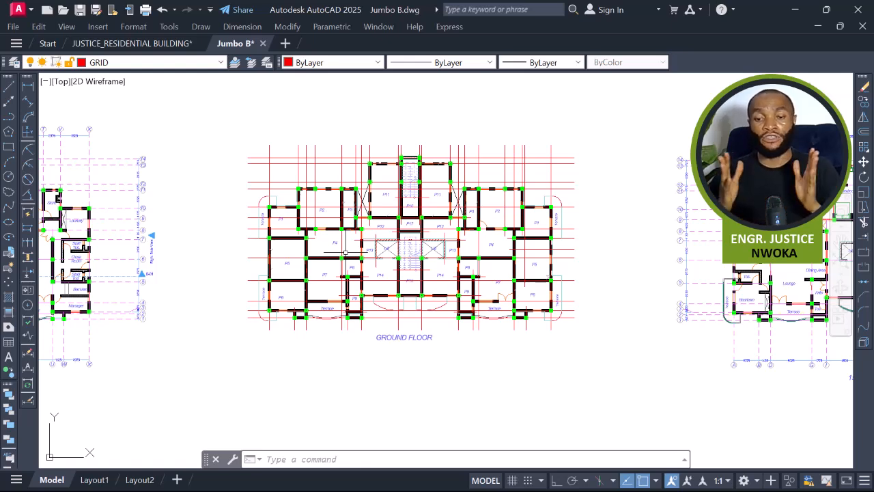
{"action": "scroll", "coordinate": [409, 237], "scroll_direction": "up", "scroll_amount": 5}
{"action": "scroll", "coordinate": [408, 237], "scroll_direction": "down", "scroll_amount": 3}
{"action": "scroll", "coordinate": [393, 217], "scroll_direction": "up", "scroll_amount": 1}
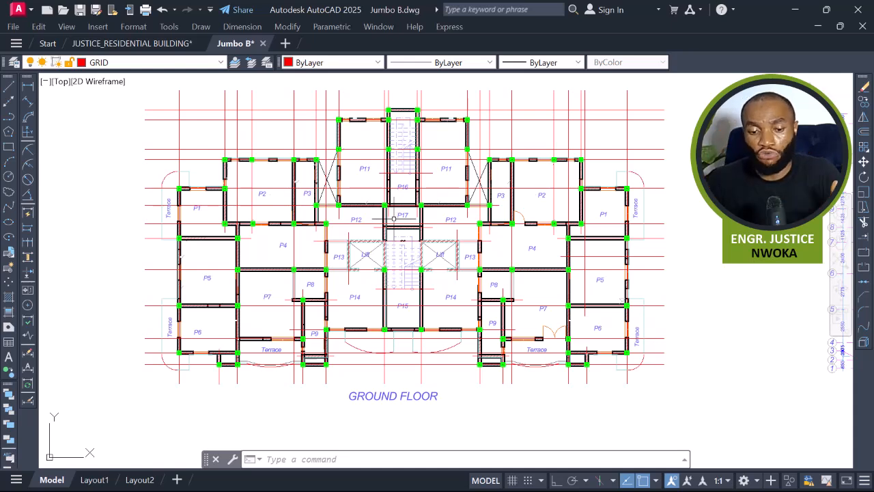
{"action": "scroll", "coordinate": [393, 218], "scroll_direction": "down", "scroll_amount": 3}
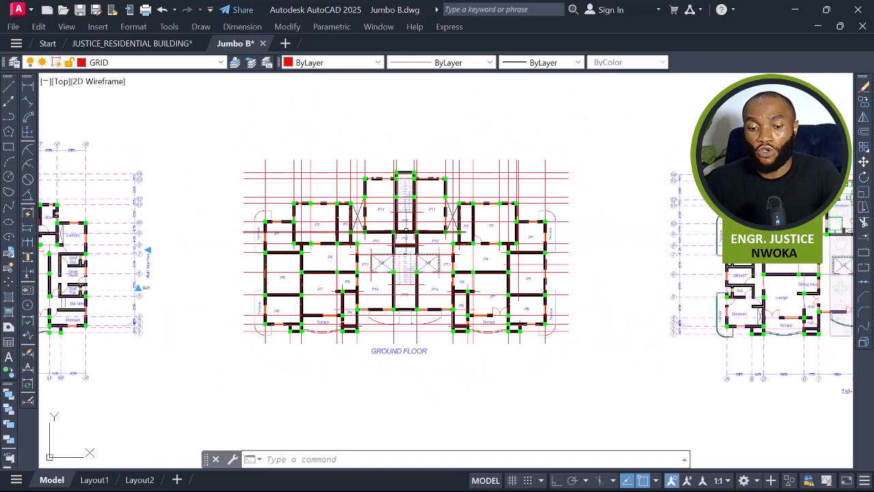
{"action": "scroll", "coordinate": [407, 232], "scroll_direction": "up", "scroll_amount": 2}
{"action": "scroll", "coordinate": [572, 146], "scroll_direction": "down", "scroll_amount": 4}
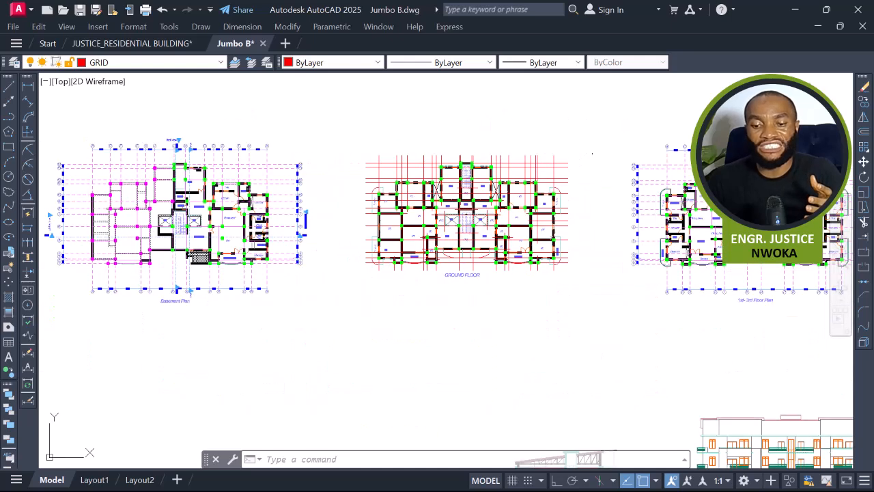
{"action": "left_click", "coordinate": [592, 131]}
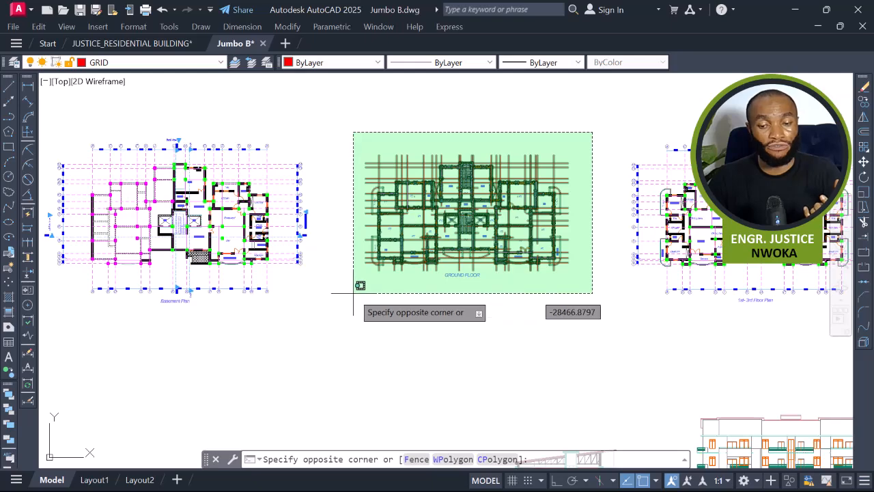
{"action": "left_click", "coordinate": [548, 146]}
{"action": "scroll", "coordinate": [553, 205], "scroll_direction": "down", "scroll_amount": 6}
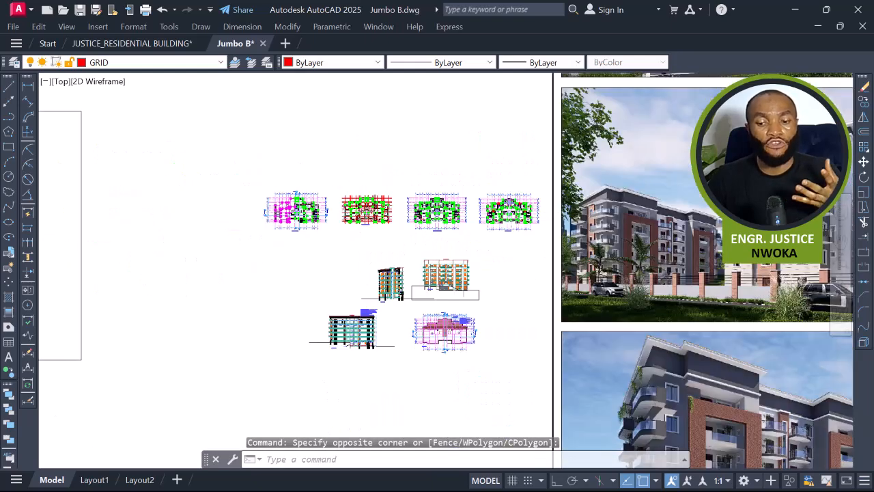
{"action": "scroll", "coordinate": [379, 191], "scroll_direction": "up", "scroll_amount": 5}
{"action": "scroll", "coordinate": [333, 207], "scroll_direction": "up", "scroll_amount": 2}
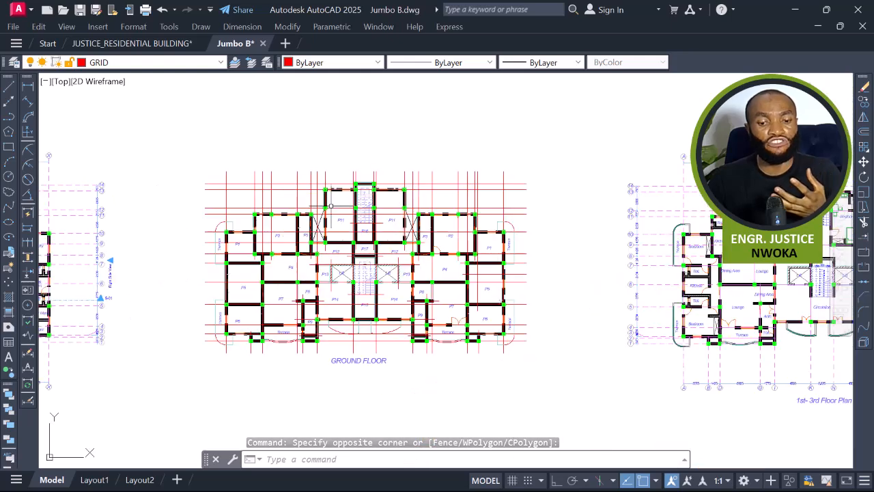
Select the whole ground floor plan with a crossing window.
{"action": "left_click", "coordinate": [537, 148]}
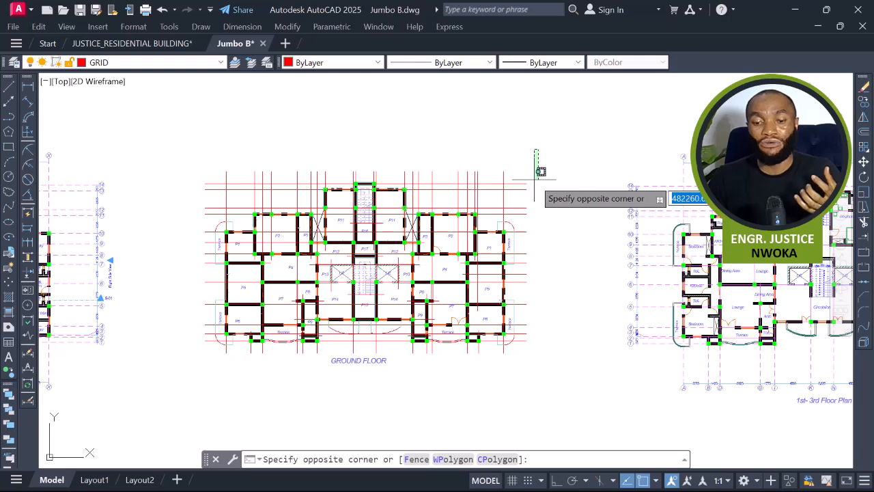
{"action": "left_click", "coordinate": [540, 151]}
{"action": "left_click", "coordinate": [551, 146]}
{"action": "left_click", "coordinate": [185, 389]}
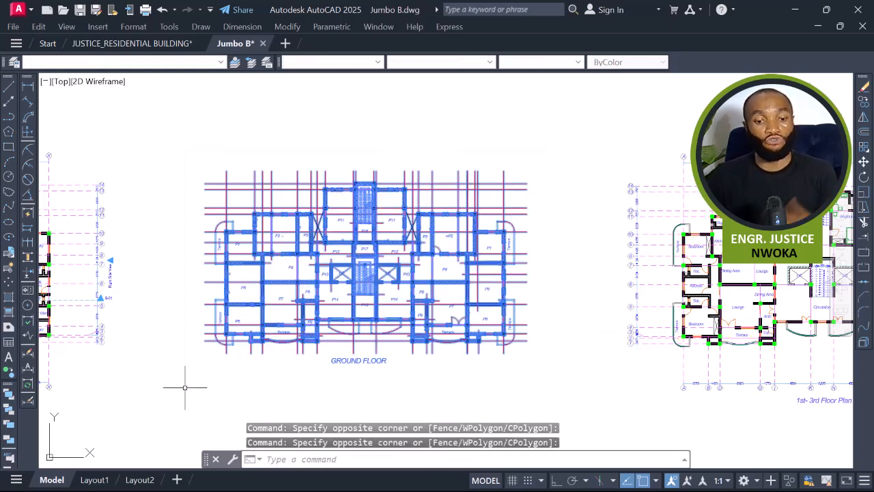
Start Write Block with the selected objects and browse to the client's folder inside EKIDEL BUILDING DESIGNS as destination.
{"action": "type", "text": "W"}
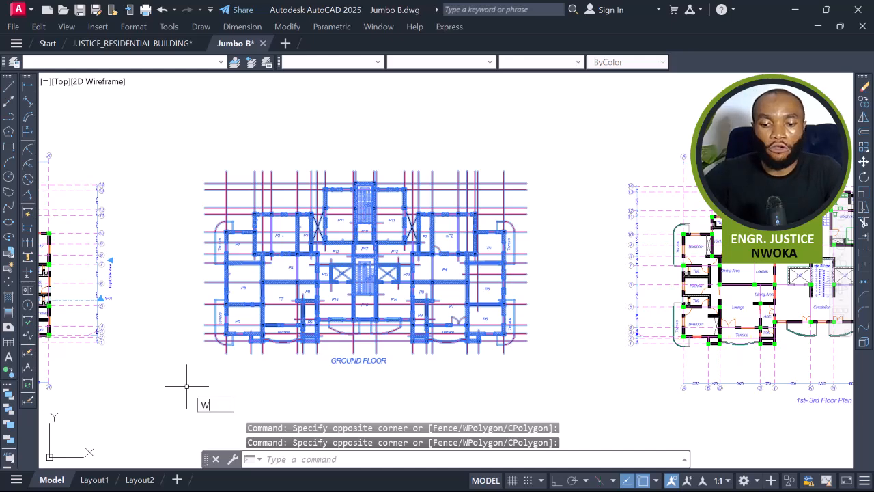
{"action": "key", "text": "Return"}
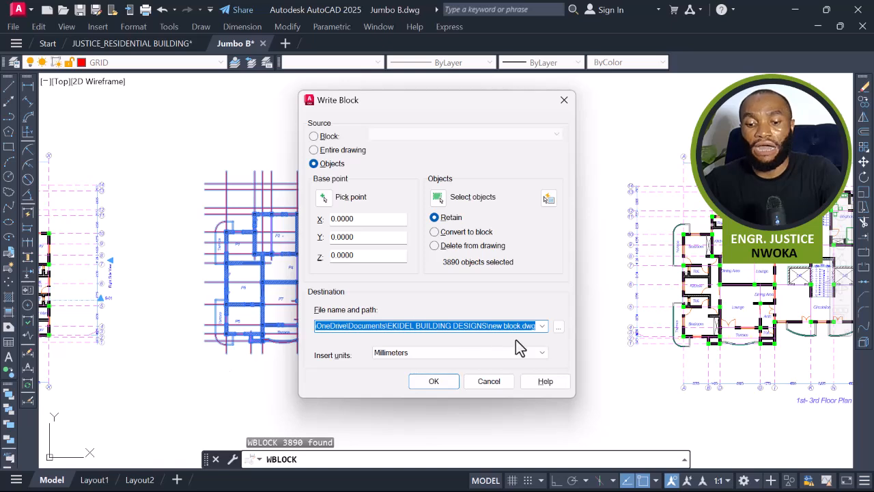
{"action": "left_click", "coordinate": [560, 327]}
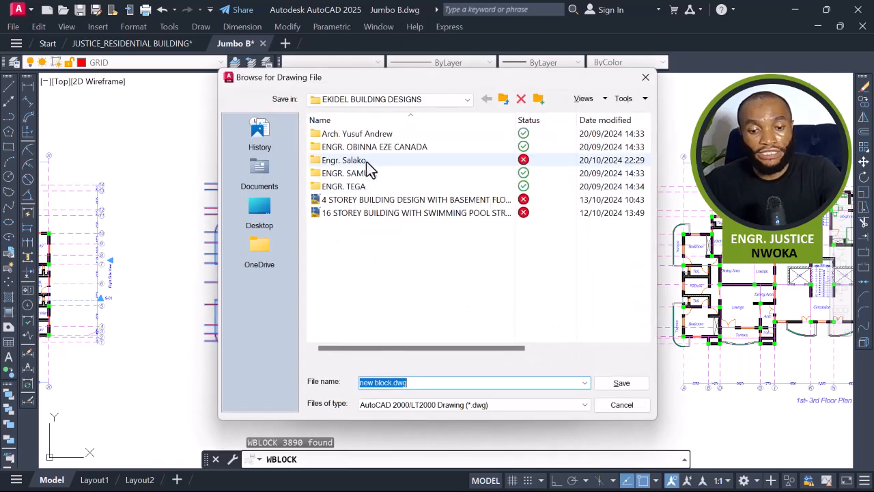
{"action": "double_click", "coordinate": [366, 162]}
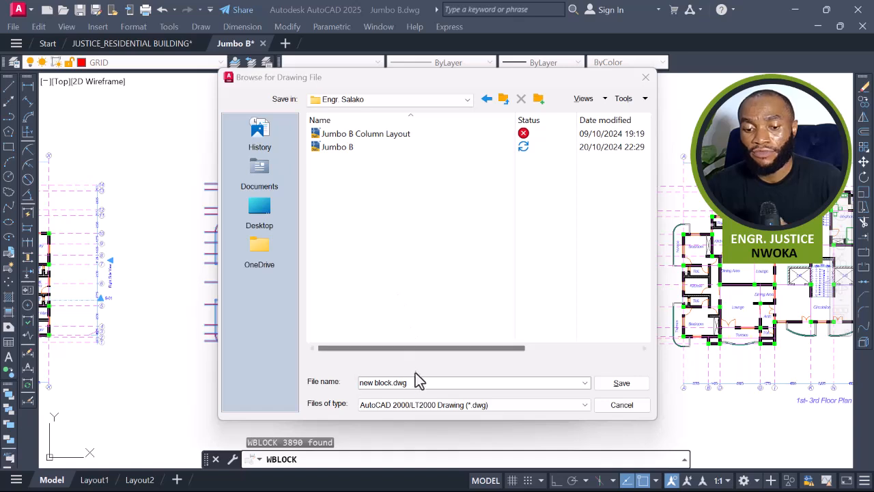
Name the export file 4 STOREY BUILDING DESIGN- followed by the client's name.
{"action": "left_click", "coordinate": [409, 382]}
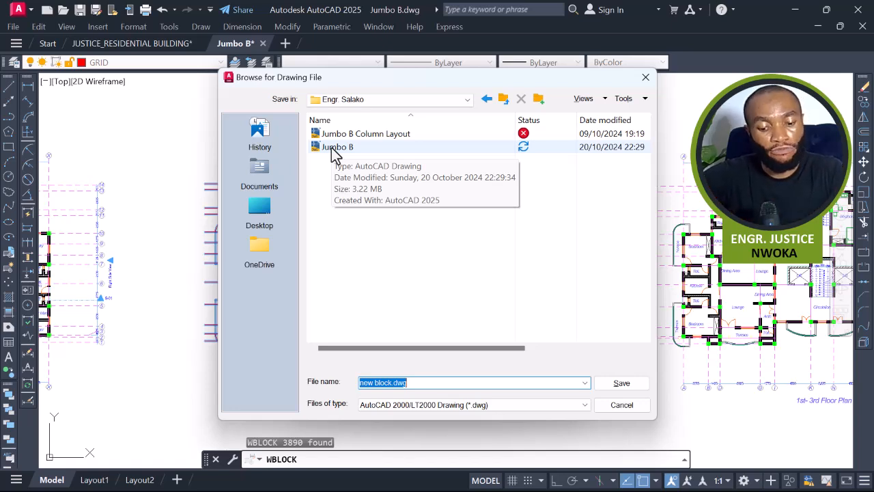
{"action": "type", "text": "4 STOREY"}
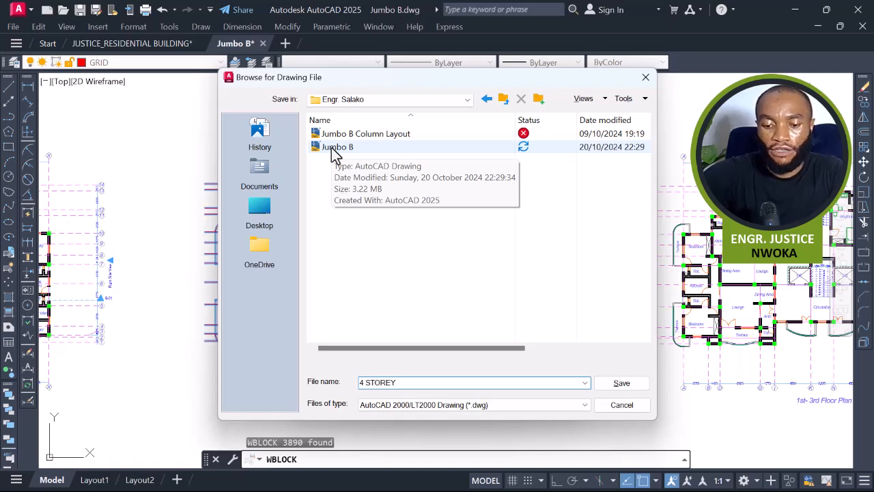
{"action": "type", "text": " BUILDI"}
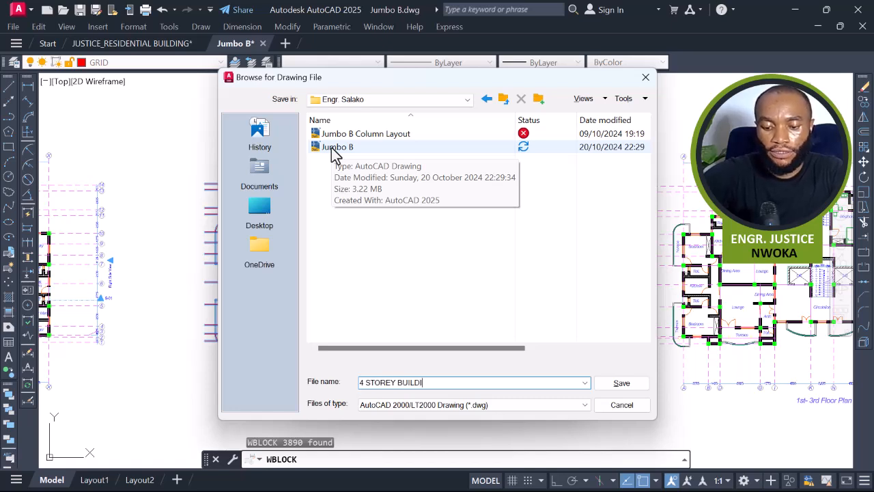
{"action": "type", "text": "NG DESIGN"}
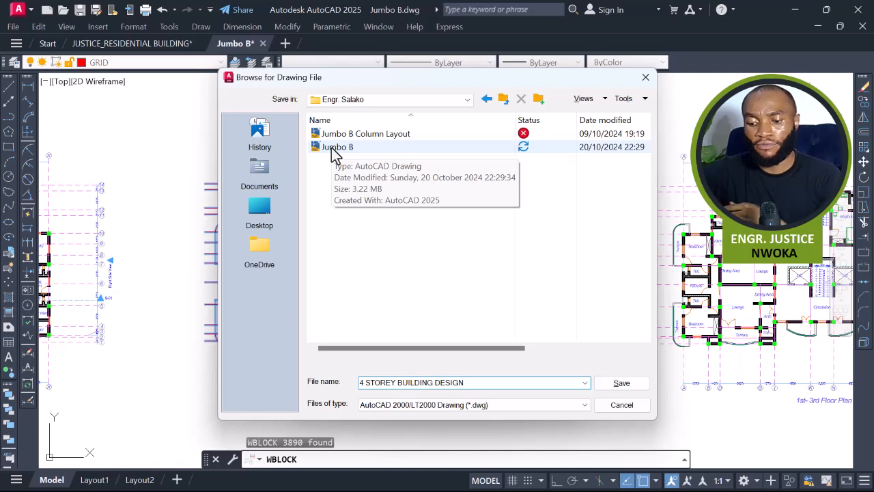
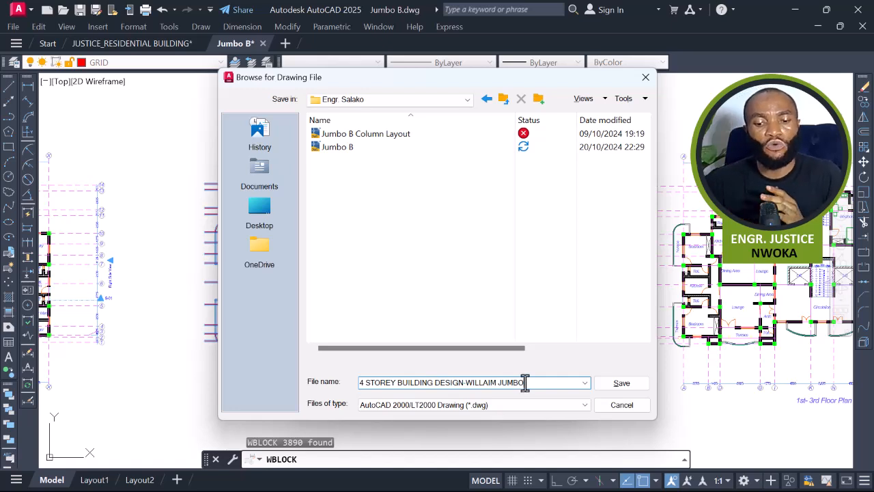
Set the file type to AutoCAD 2018 DXF, save, and confirm the Write Block export.
{"action": "left_click", "coordinate": [496, 404]}
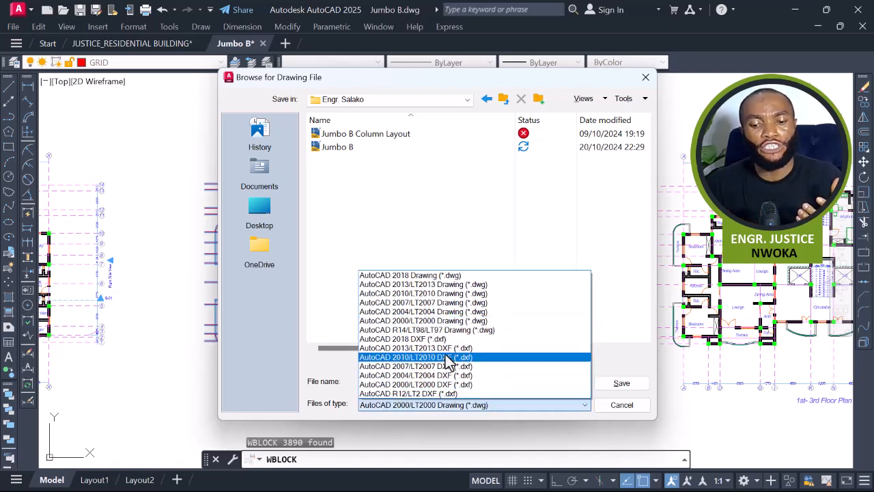
{"action": "left_click", "coordinate": [442, 338]}
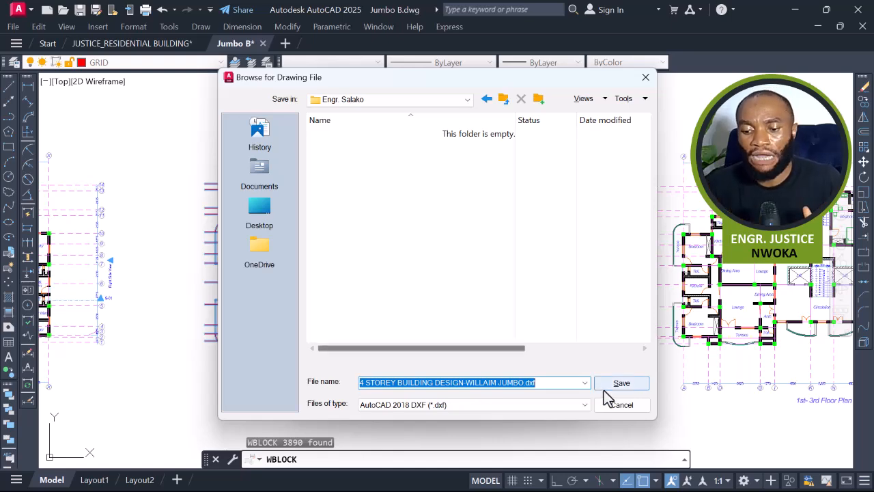
{"action": "left_click", "coordinate": [610, 387]}
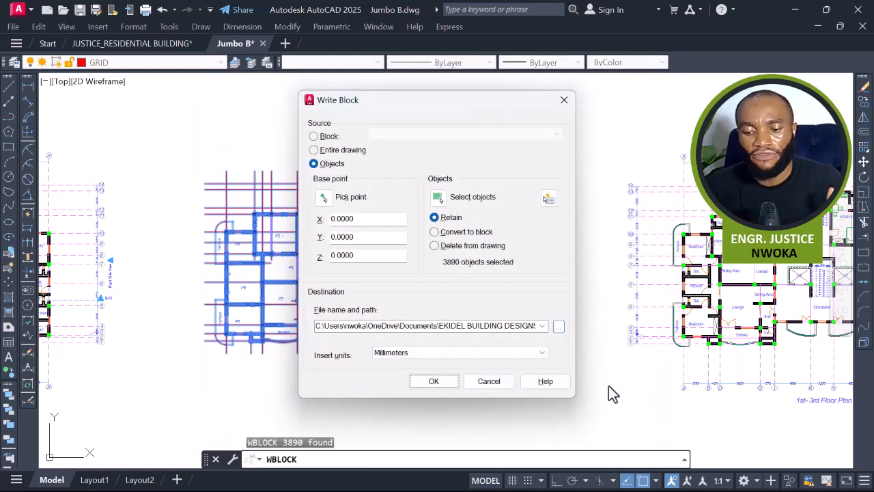
{"action": "left_click", "coordinate": [434, 381]}
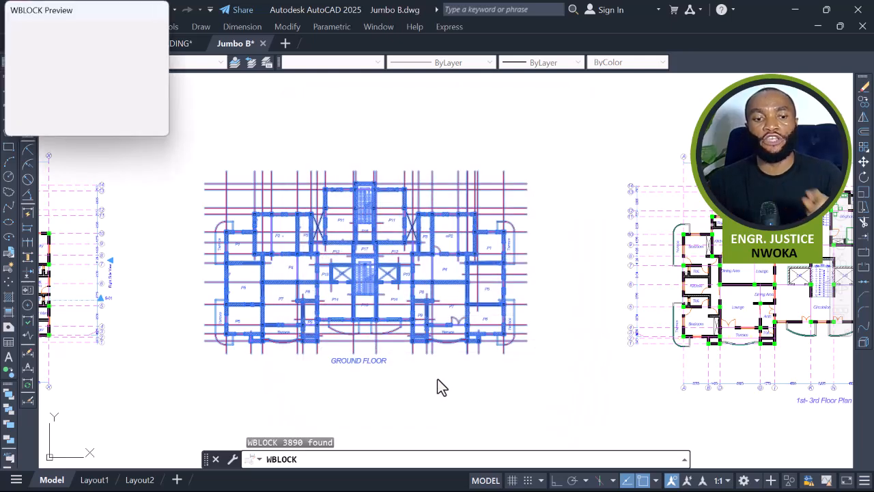
Minimize AutoCAD and open the exported DXF file from File Explorer.
{"action": "left_click", "coordinate": [795, 9]}
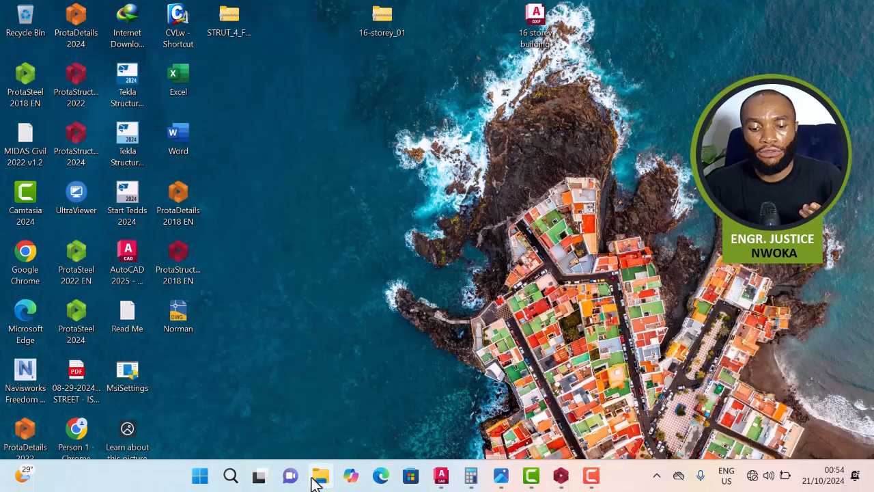
{"action": "left_click", "coordinate": [319, 475]}
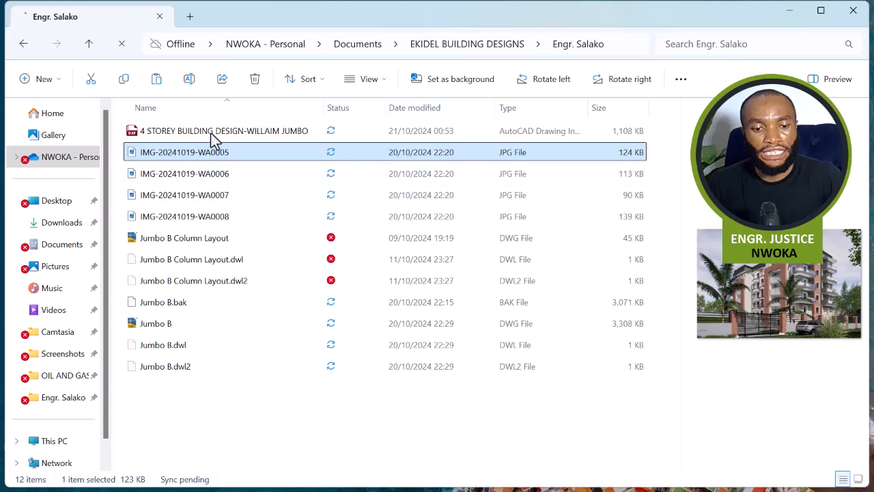
{"action": "left_click", "coordinate": [222, 136]}
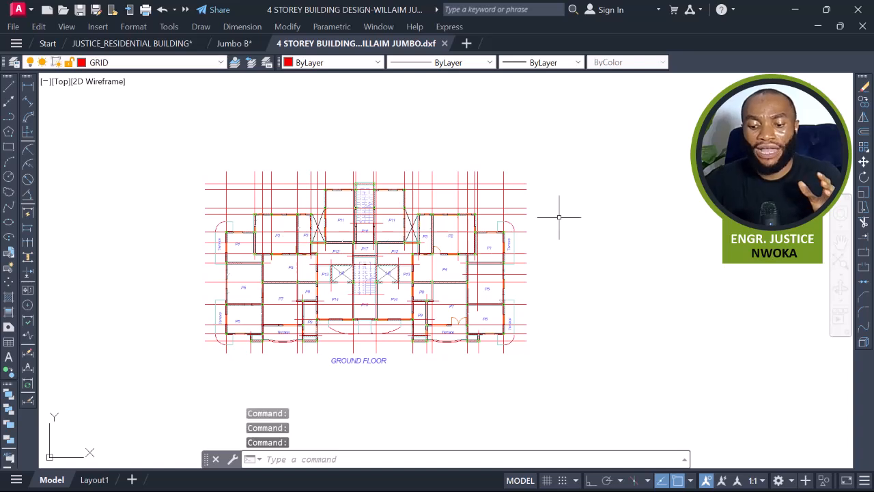
Turn on lineweight display in the newly opened DXF drawing.
{"action": "type", "text": "W"}
{"action": "key", "text": "Return"}
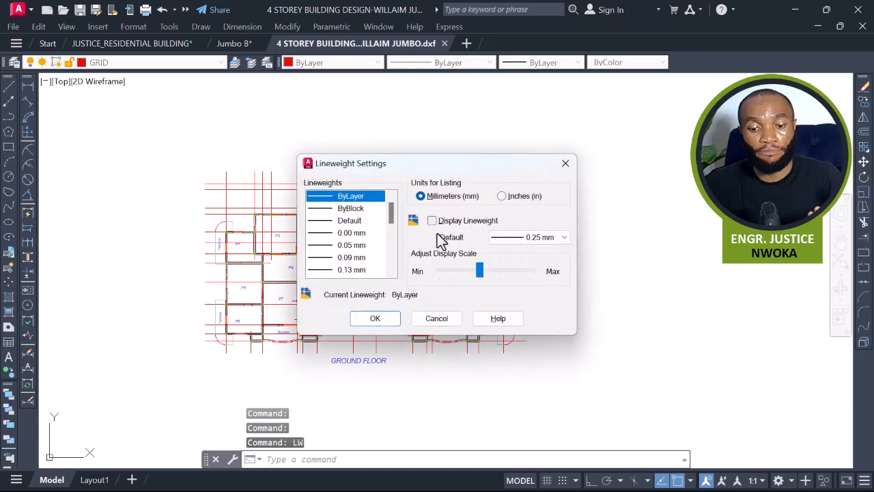
{"action": "left_click", "coordinate": [432, 221]}
{"action": "left_click", "coordinate": [374, 318]}
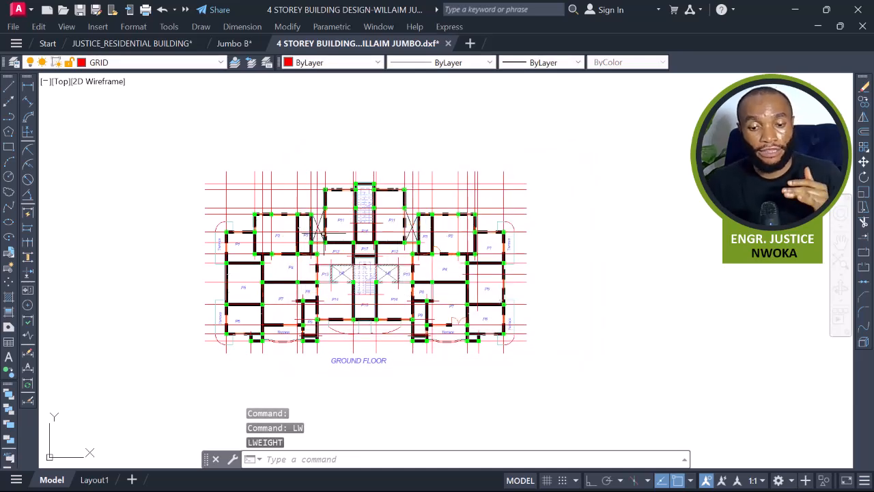
Draw a line from the origin 0,0 to a point near the ground floor plan.
{"action": "scroll", "coordinate": [328, 236], "scroll_direction": "up", "scroll_amount": 3}
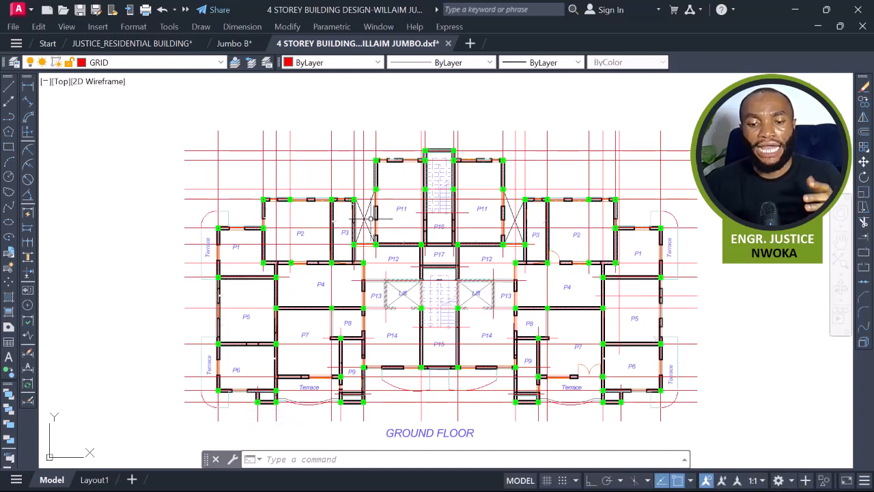
{"action": "scroll", "coordinate": [370, 218], "scroll_direction": "down", "scroll_amount": 4}
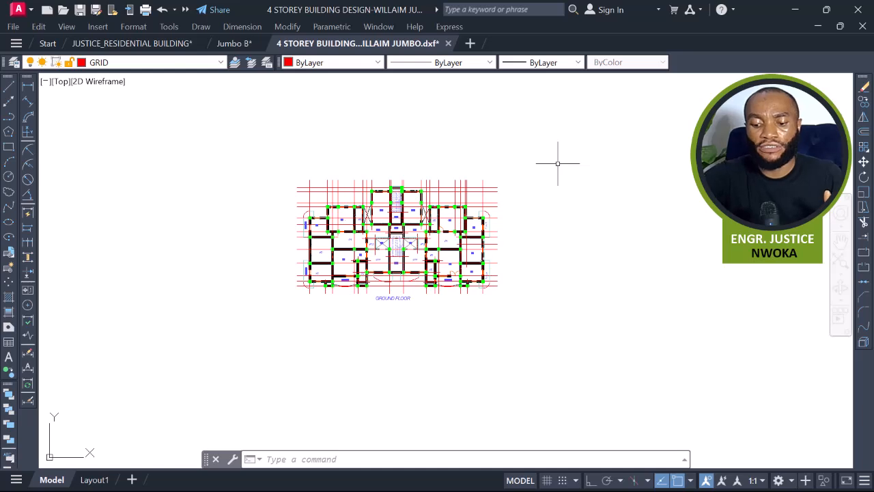
{"action": "key", "text": "Return"}
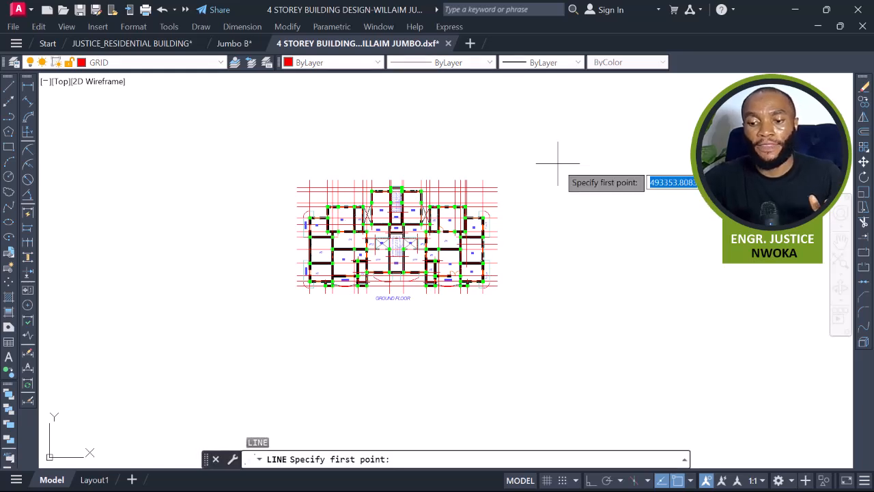
{"action": "type", "text": "0"}
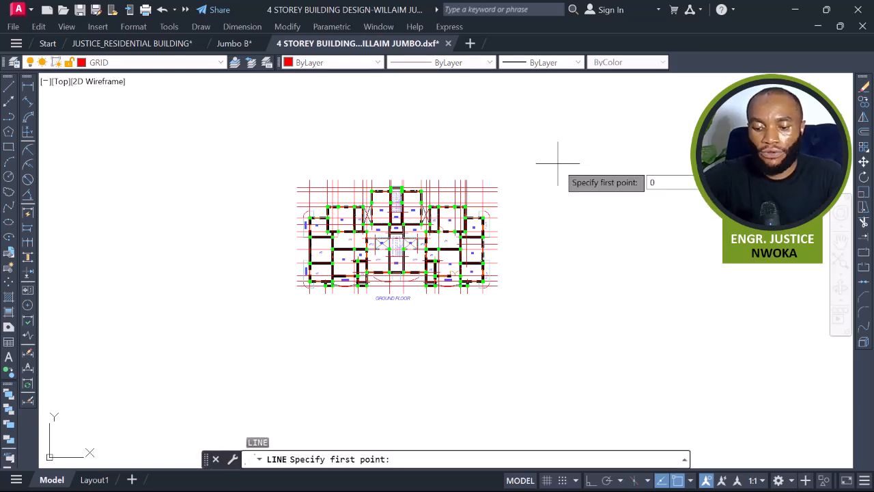
{"action": "key", "text": "Tab"}
{"action": "type", "text": "0"}
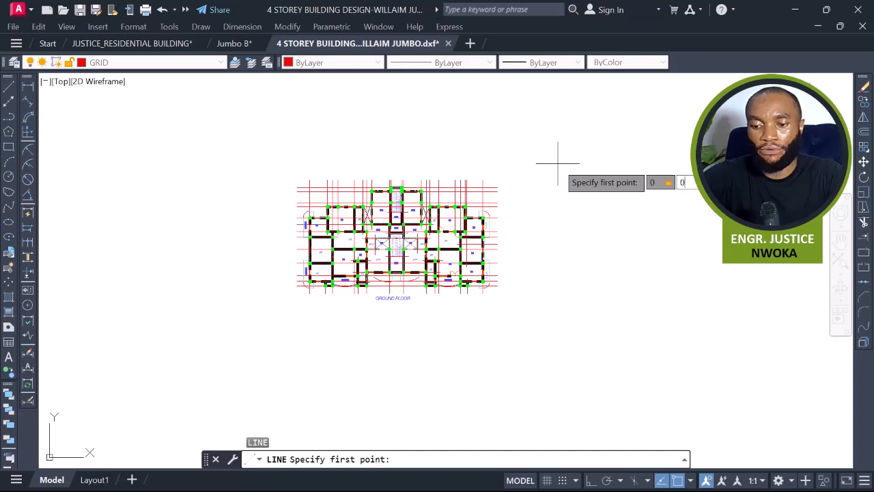
{"action": "key", "text": "Return"}
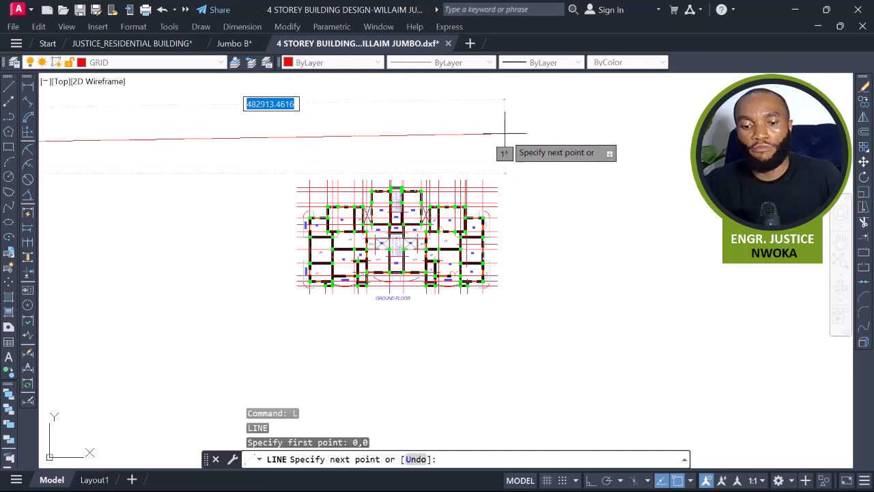
{"action": "scroll", "coordinate": [517, 136], "scroll_direction": "down", "scroll_amount": 4}
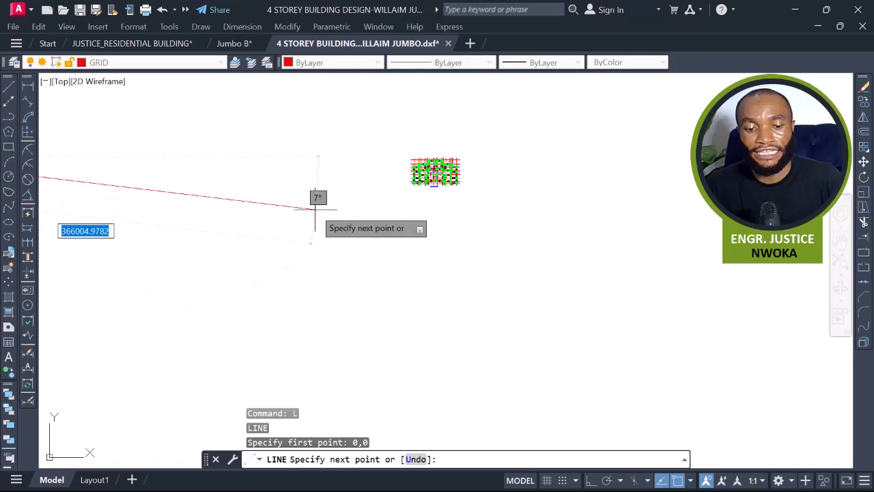
{"action": "left_click", "coordinate": [420, 292]}
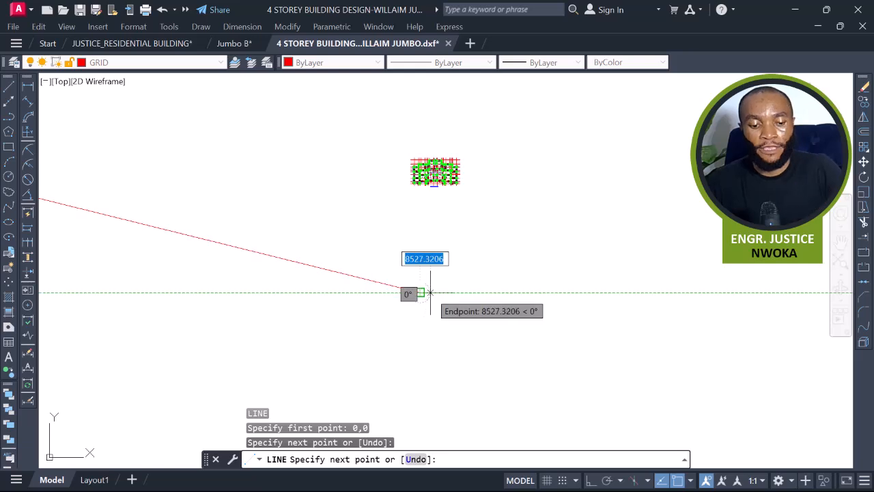
{"action": "key", "text": "Escape"}
{"action": "middle_click_drag", "start_coordinate": [426, 291], "coordinate": [636, 325]}
{"action": "scroll", "coordinate": [636, 325], "scroll_direction": "down", "scroll_amount": 1}
{"action": "scroll", "coordinate": [548, 296], "scroll_direction": "down", "scroll_amount": 2}
{"action": "scroll", "coordinate": [391, 262], "scroll_direction": "up", "scroll_amount": 2}
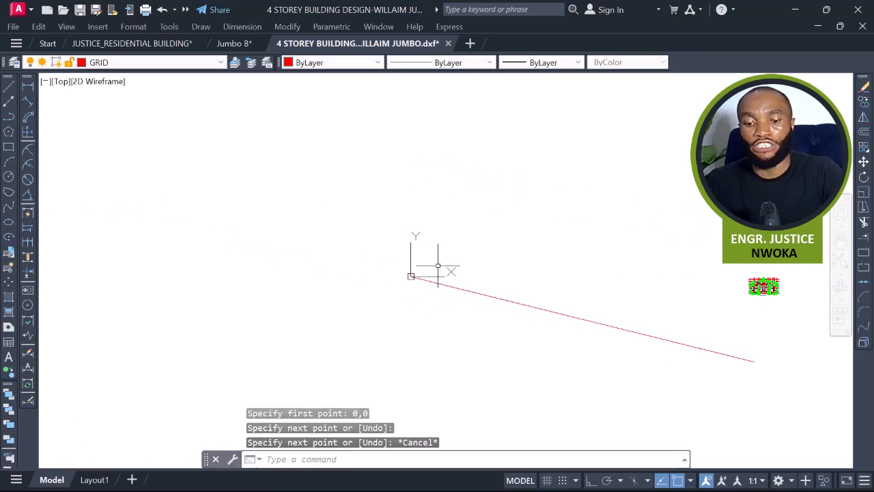
Move the whole ground floor plan from its lower-left grid corner to the guide line's end at the origin.
{"action": "scroll", "coordinate": [439, 265], "scroll_direction": "up", "scroll_amount": 2}
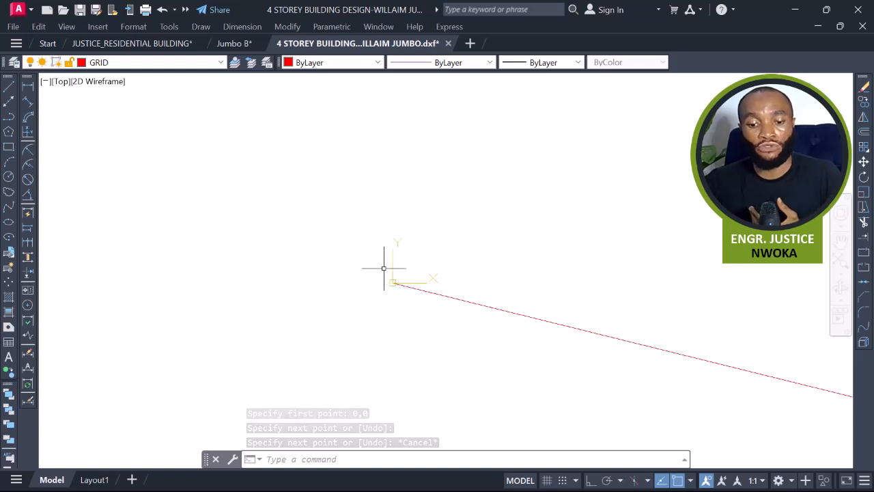
{"action": "scroll", "coordinate": [400, 287], "scroll_direction": "down", "scroll_amount": 2}
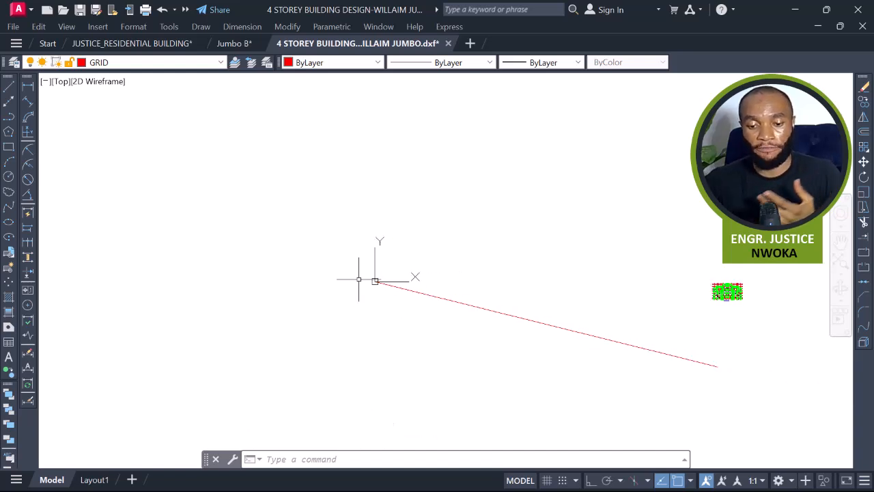
{"action": "middle_click_drag", "start_coordinate": [724, 297], "coordinate": [573, 288]}
{"action": "scroll", "coordinate": [608, 254], "scroll_direction": "up", "scroll_amount": 2}
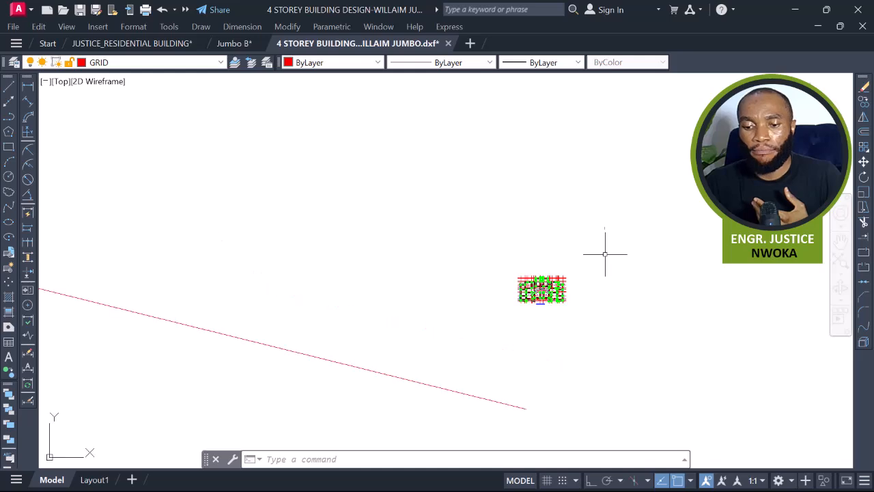
{"action": "left_click", "coordinate": [605, 247]}
{"action": "left_click", "coordinate": [484, 315]}
{"action": "type", "text": "m"}
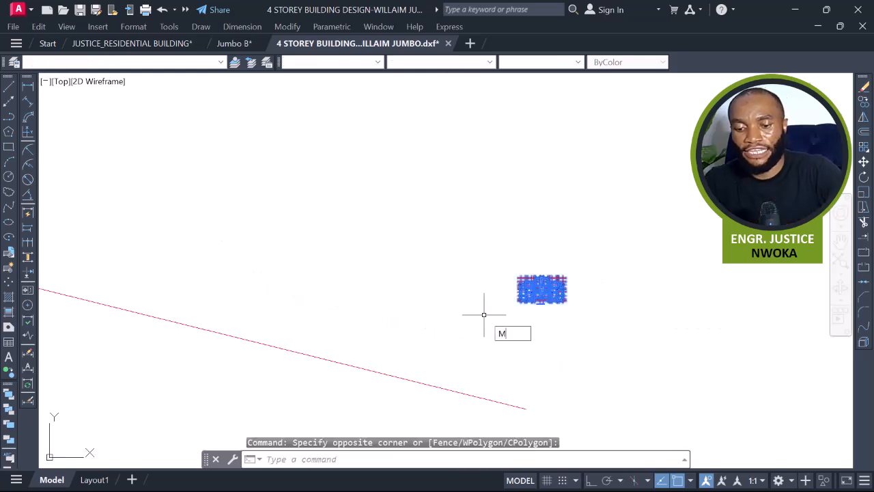
{"action": "key", "text": "Return"}
{"action": "scroll", "coordinate": [515, 301], "scroll_direction": "up", "scroll_amount": 7}
{"action": "scroll", "coordinate": [540, 300], "scroll_direction": "up", "scroll_amount": 8}
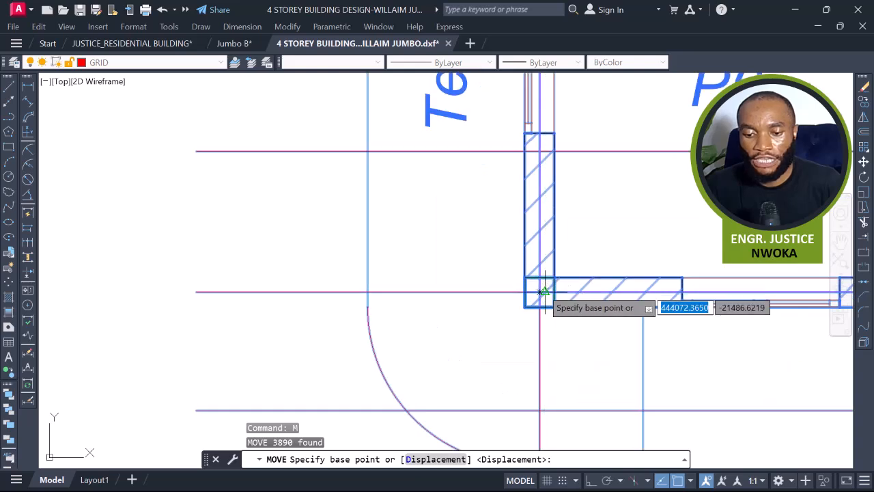
{"action": "left_click", "coordinate": [540, 292]}
{"action": "scroll", "coordinate": [566, 286], "scroll_direction": "down", "scroll_amount": 7}
{"action": "scroll", "coordinate": [587, 285], "scroll_direction": "down", "scroll_amount": 12}
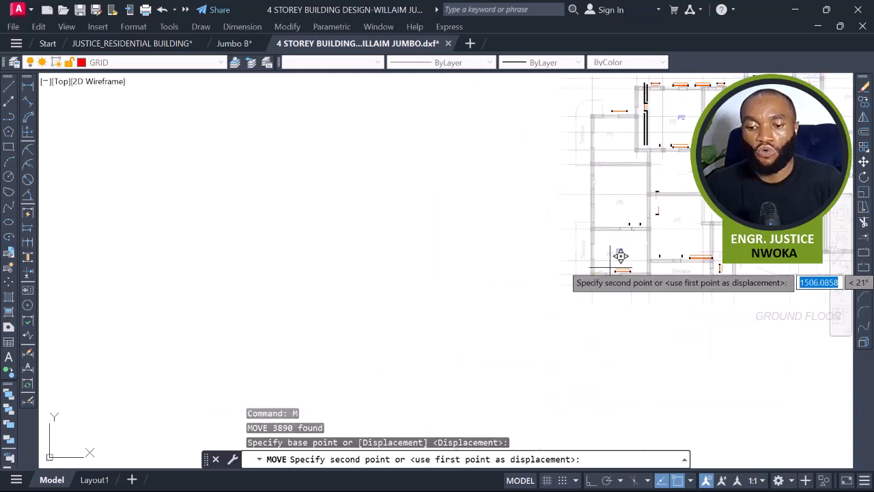
{"action": "scroll", "coordinate": [287, 229], "scroll_direction": "up", "scroll_amount": 10}
{"action": "scroll", "coordinate": [285, 227], "scroll_direction": "up", "scroll_amount": 10}
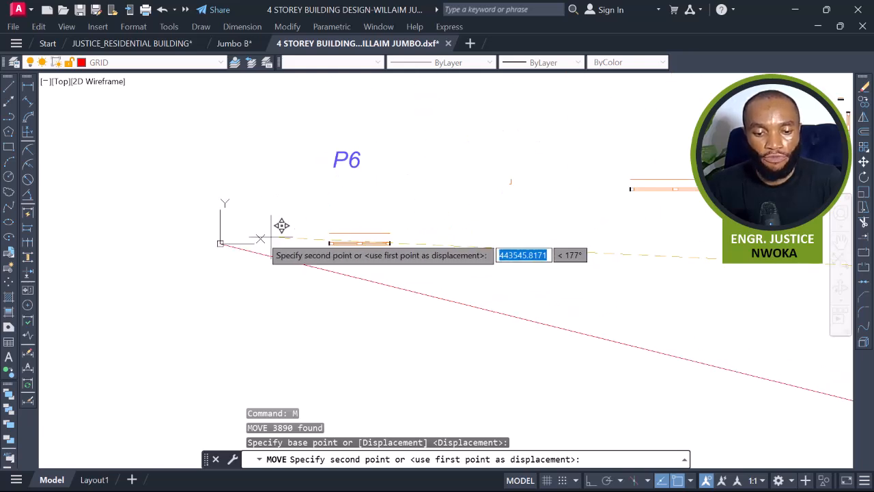
{"action": "scroll", "coordinate": [163, 245], "scroll_direction": "down", "scroll_amount": 4}
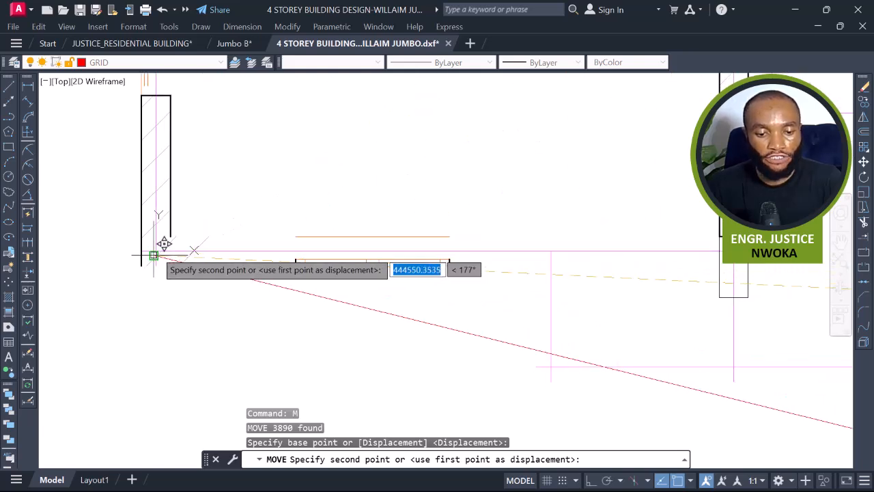
{"action": "left_click", "coordinate": [154, 251]}
Erase the guide line drawn from the origin.
{"action": "scroll", "coordinate": [202, 232], "scroll_direction": "down", "scroll_amount": 3}
{"action": "scroll", "coordinate": [202, 232], "scroll_direction": "down", "scroll_amount": 6}
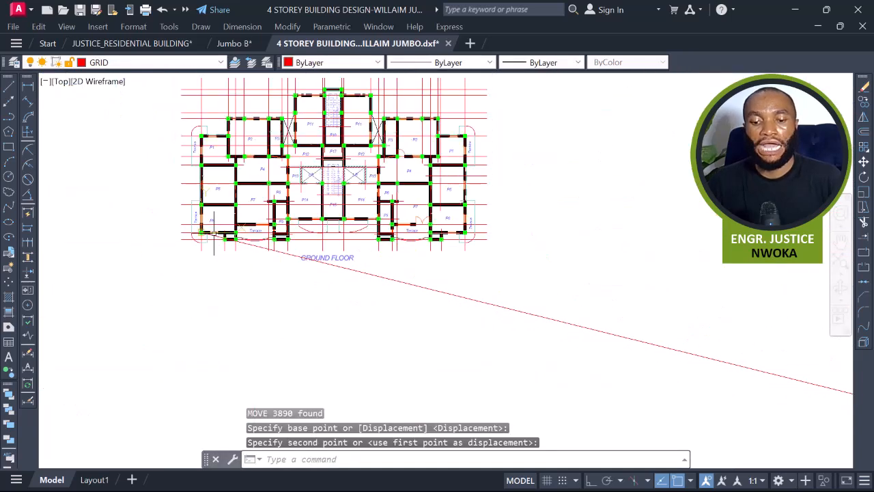
{"action": "left_click", "coordinate": [560, 241]}
{"action": "left_click", "coordinate": [511, 331]}
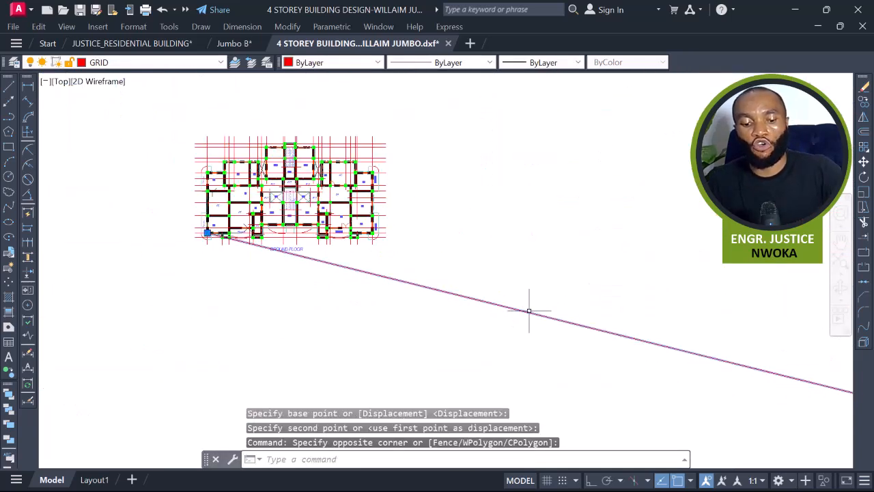
{"action": "type", "text": "e"}
{"action": "key", "text": "Return"}
Inspect the repositioned ground floor plan around the origin.
{"action": "scroll", "coordinate": [202, 205], "scroll_direction": "up", "scroll_amount": 10}
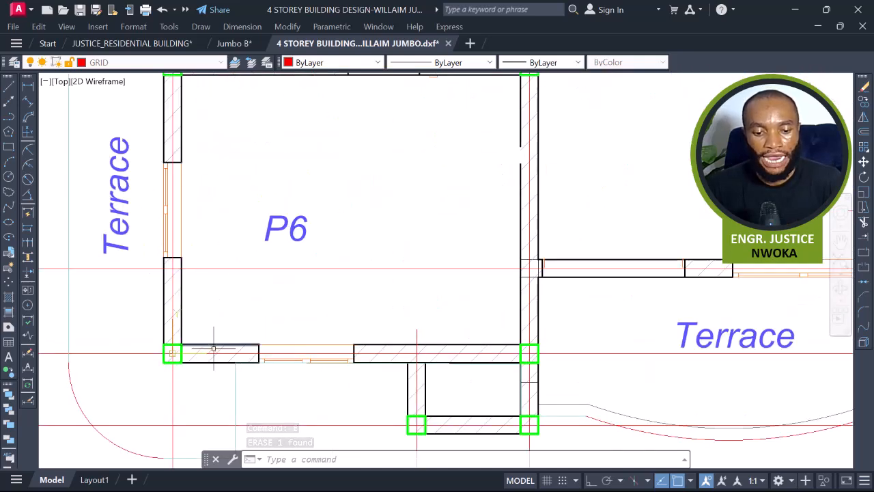
{"action": "scroll", "coordinate": [209, 332], "scroll_direction": "down", "scroll_amount": 8}
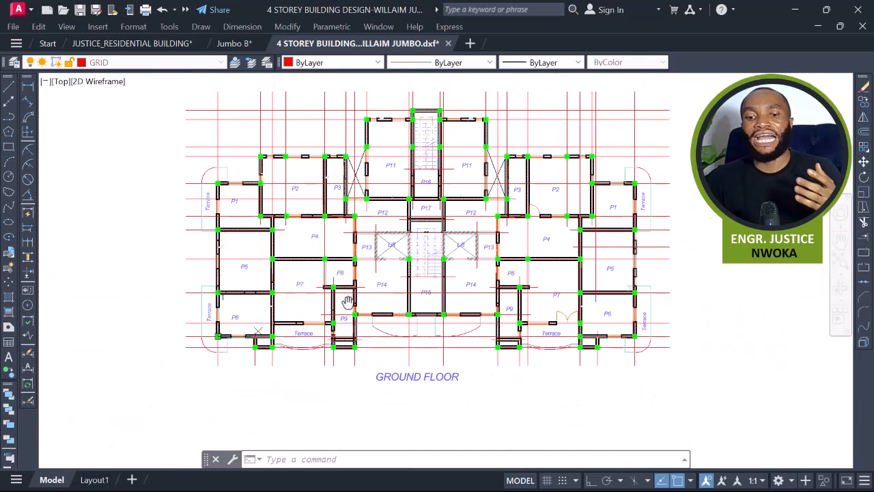
{"action": "scroll", "coordinate": [334, 297], "scroll_direction": "up", "scroll_amount": 3}
{"action": "scroll", "coordinate": [334, 298], "scroll_direction": "down", "scroll_amount": 2}
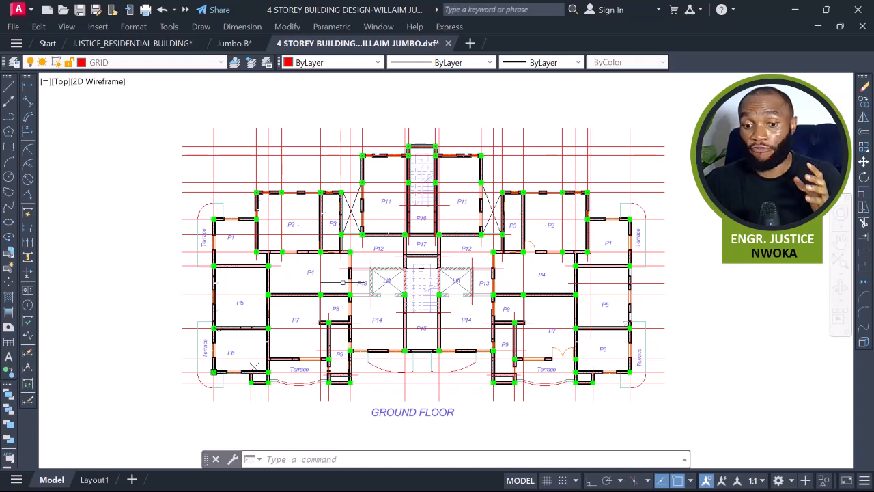
{"action": "scroll", "coordinate": [398, 253], "scroll_direction": "up", "scroll_amount": 2}
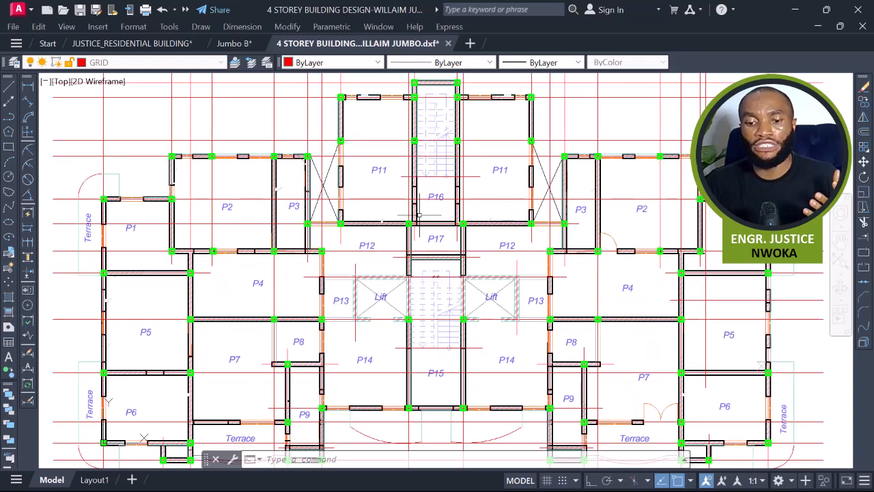
{"action": "scroll", "coordinate": [423, 208], "scroll_direction": "down", "scroll_amount": 2}
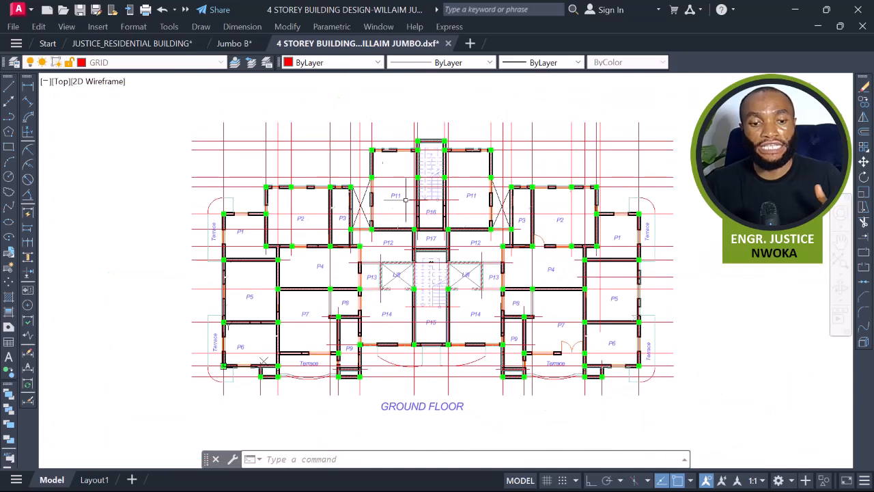
{"action": "scroll", "coordinate": [350, 185], "scroll_direction": "up", "scroll_amount": 2}
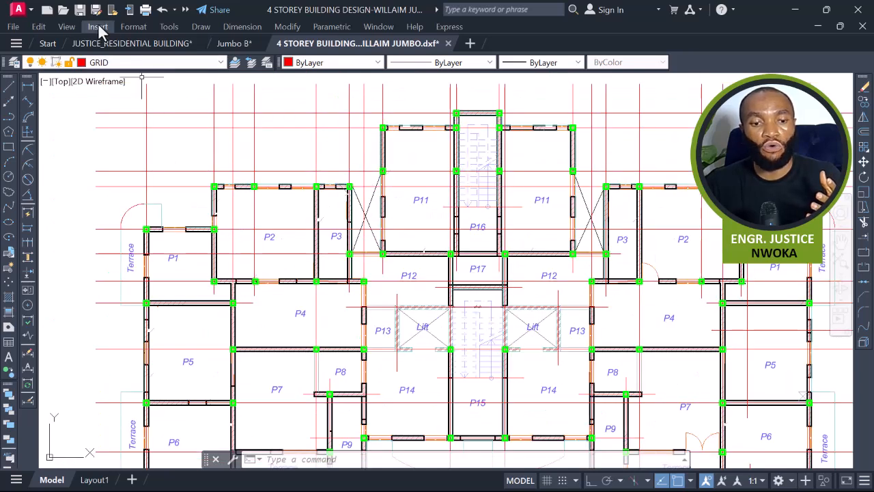
{"action": "left_click", "coordinate": [82, 13]}
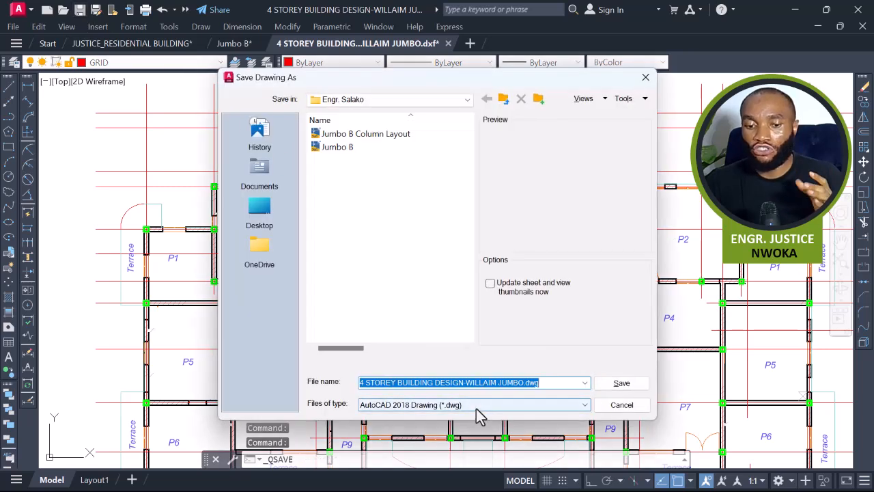
{"action": "left_click", "coordinate": [477, 407]}
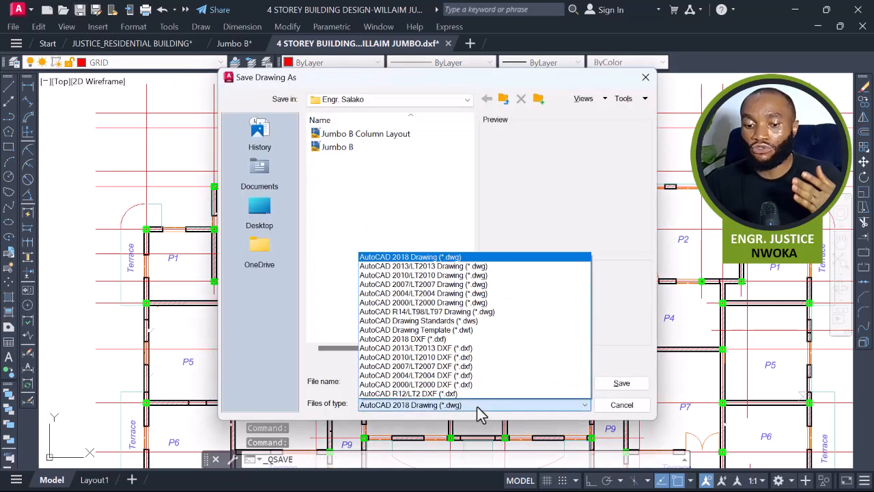
{"action": "left_click", "coordinate": [443, 341]}
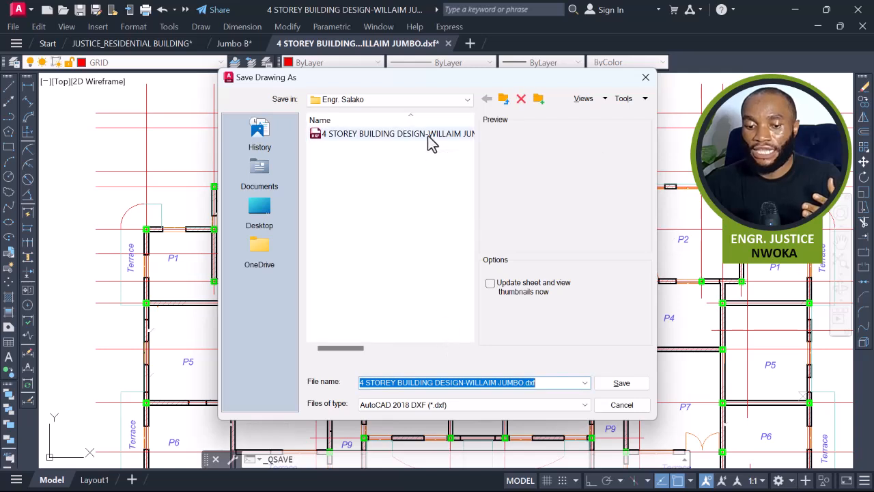
{"action": "left_click", "coordinate": [427, 135]}
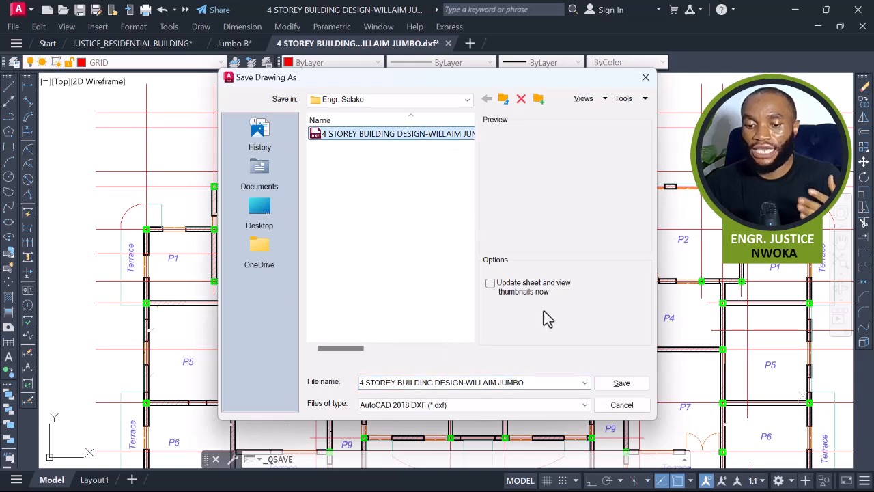
{"action": "left_click", "coordinate": [620, 383]}
{"action": "left_click", "coordinate": [424, 293]}
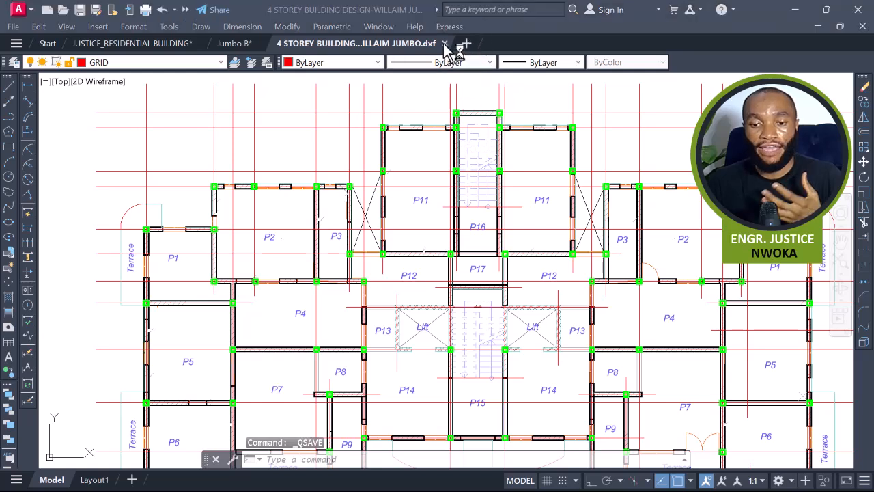
Save the drawing again, declining conversion to DWG so it stays in DXF format.
{"action": "mouse_move", "coordinate": [446, 49]}
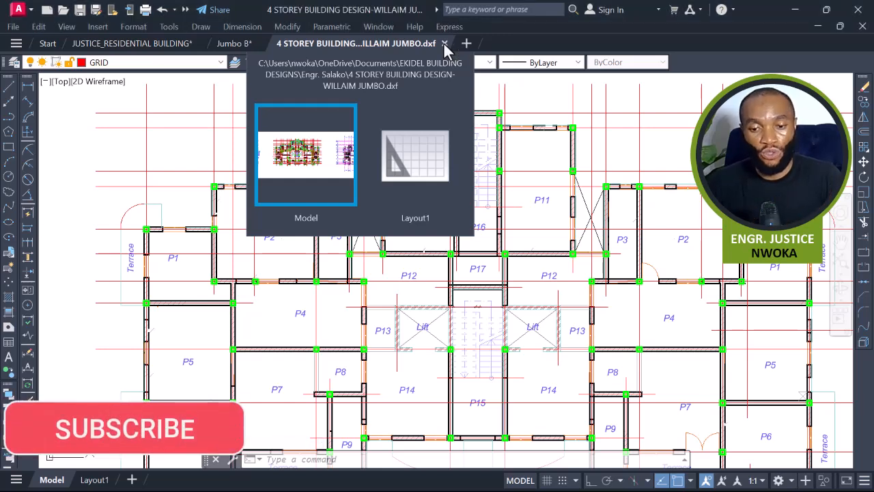
{"action": "key", "text": "Escape"}
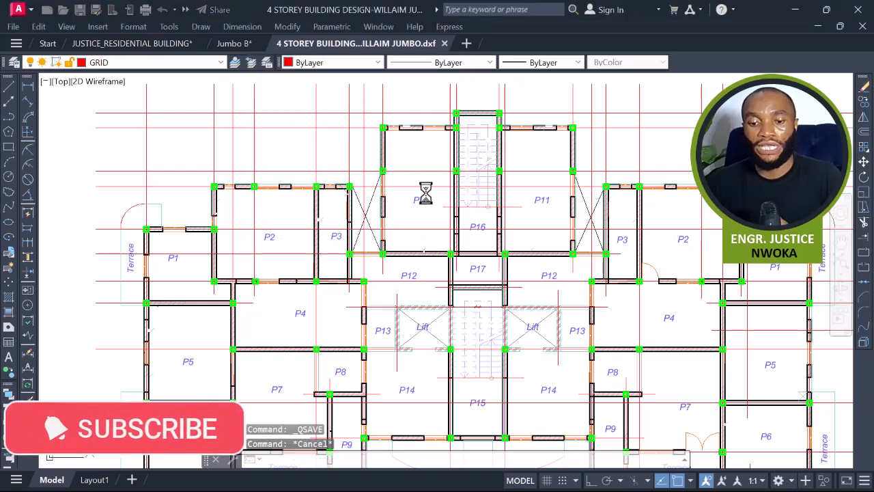
{"action": "key", "text": "Escape"}
{"action": "key", "text": "ctrl+s"}
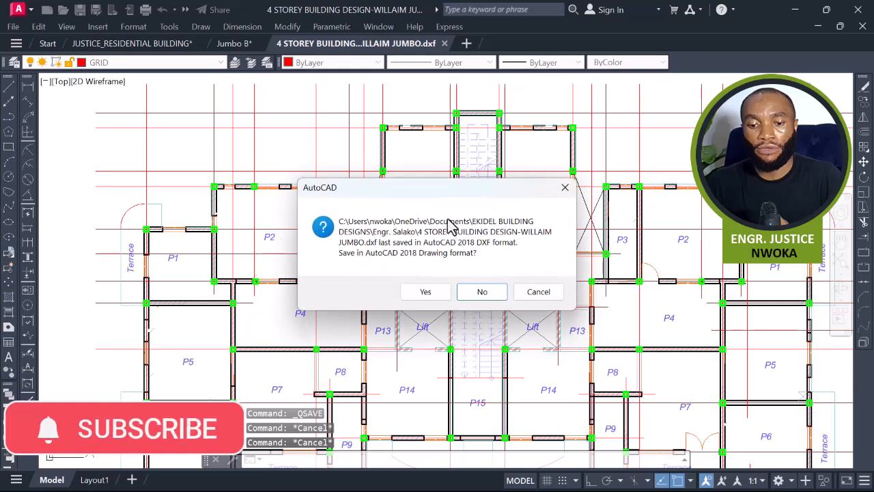
{"action": "left_click", "coordinate": [499, 298]}
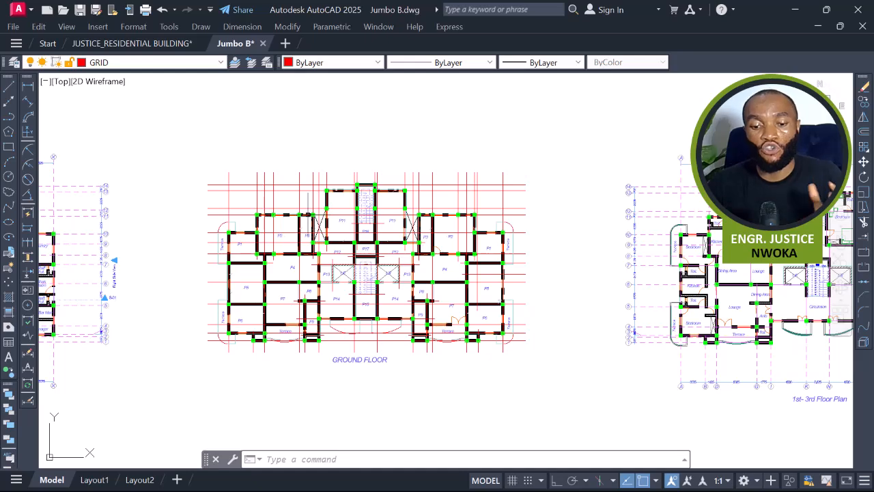
Browse the plans and elevations in the Jumbo B drawing.
{"action": "scroll", "coordinate": [330, 208], "scroll_direction": "down", "scroll_amount": 4}
{"action": "mouse_move", "coordinate": [342, 230]}
{"action": "middle_mouse_down"}
{"action": "mouse_move", "coordinate": [327, 221]}
{"action": "mouse_move", "coordinate": [294, 240]}
{"action": "mouse_move", "coordinate": [302, 238]}
{"action": "middle_mouse_up"}
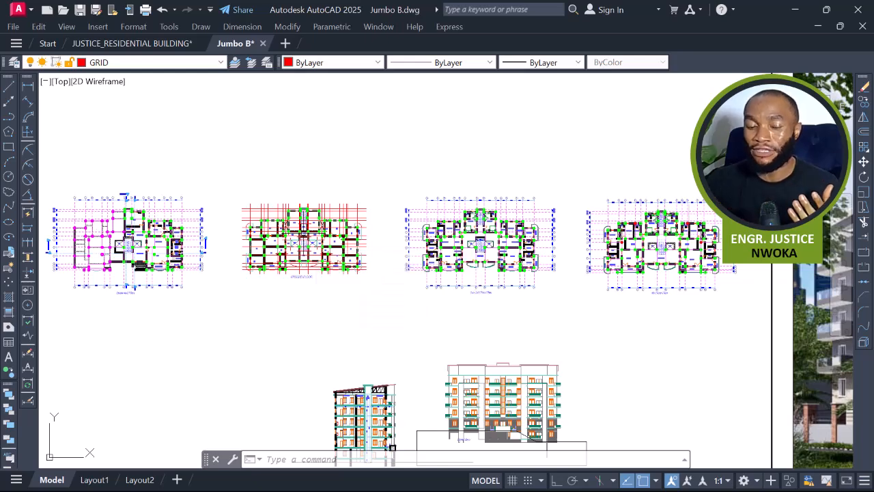
{"action": "scroll", "coordinate": [303, 232], "scroll_direction": "up", "scroll_amount": 5}
{"action": "scroll", "coordinate": [302, 232], "scroll_direction": "up", "scroll_amount": 1}
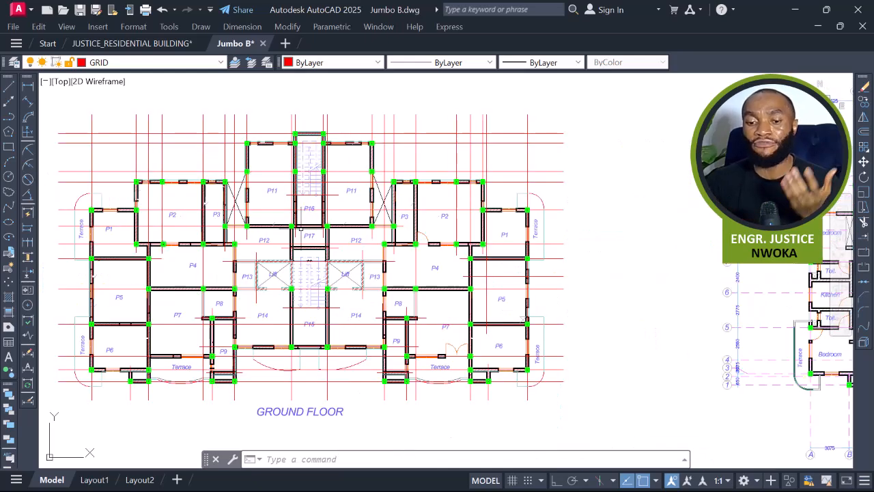
{"action": "scroll", "coordinate": [303, 233], "scroll_direction": "down", "scroll_amount": 6}
{"action": "middle_click_drag", "start_coordinate": [707, 256], "coordinate": [362, 241]}
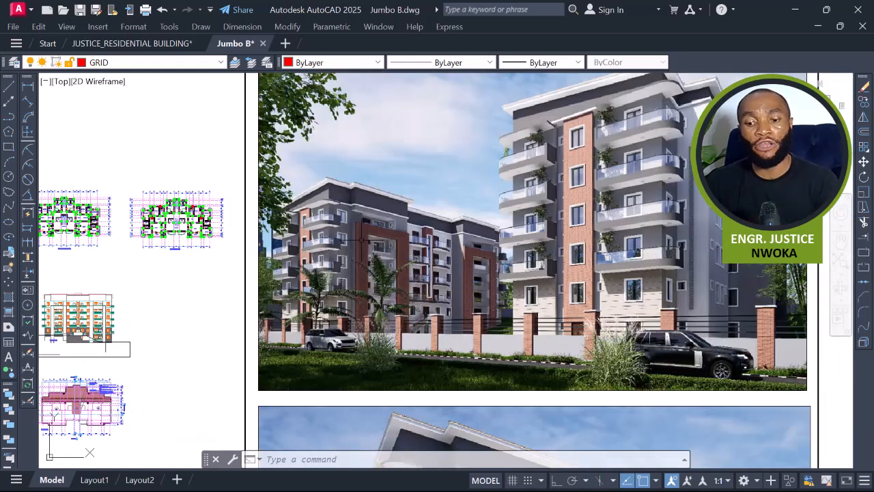